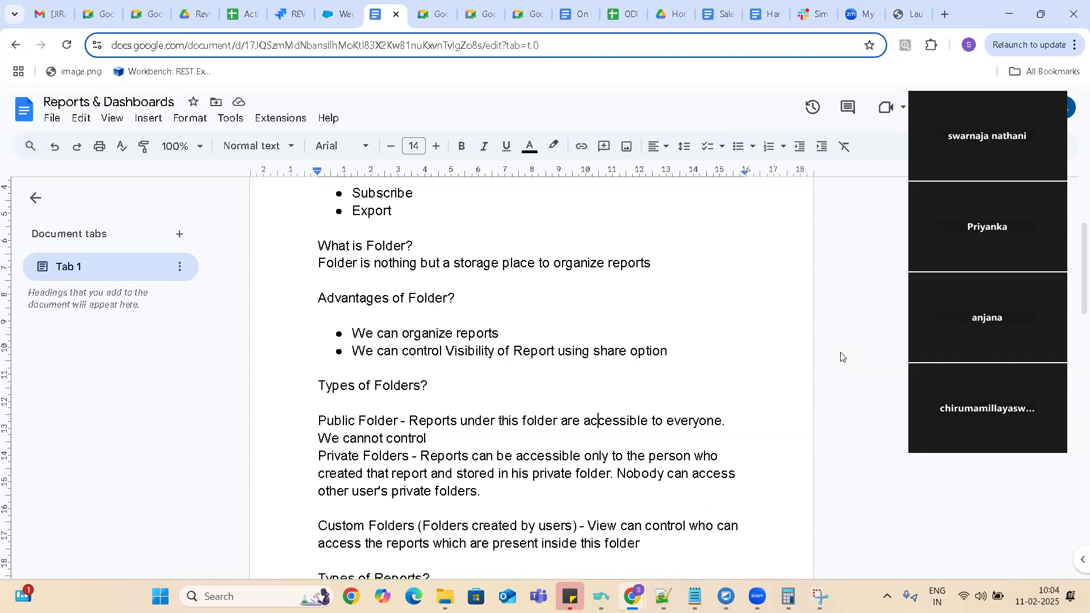
# Add the heading "Report Requirements:" below the Joint Reports bullet at the end of the document, followed by a blank line.
pyautogui.hotkey('ctrl', 'End')
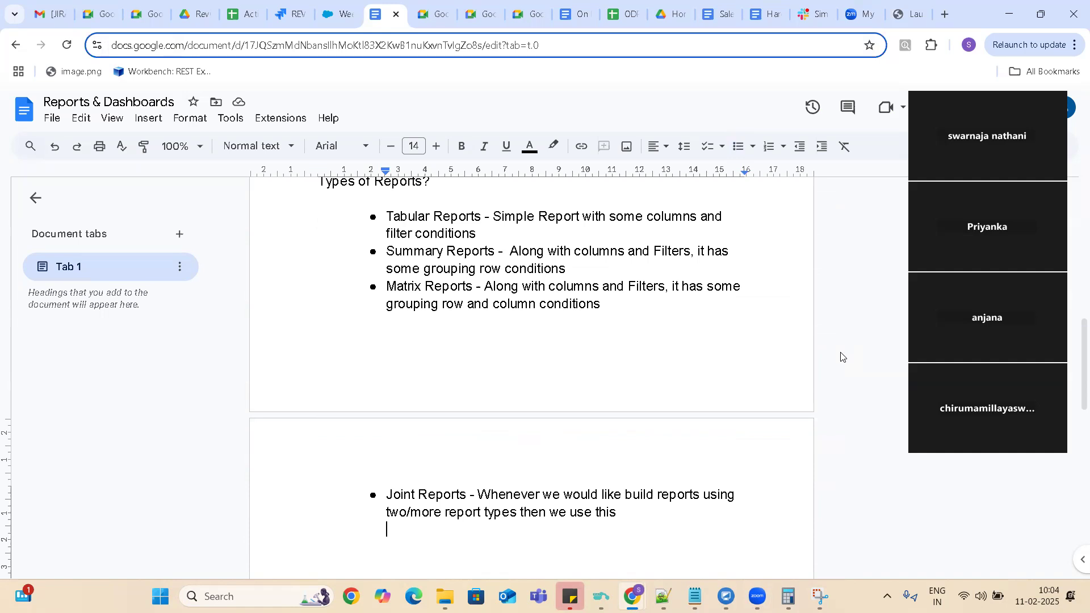
pyautogui.press('Return')
pyautogui.press('BackSpace')
pyautogui.write('Repo')
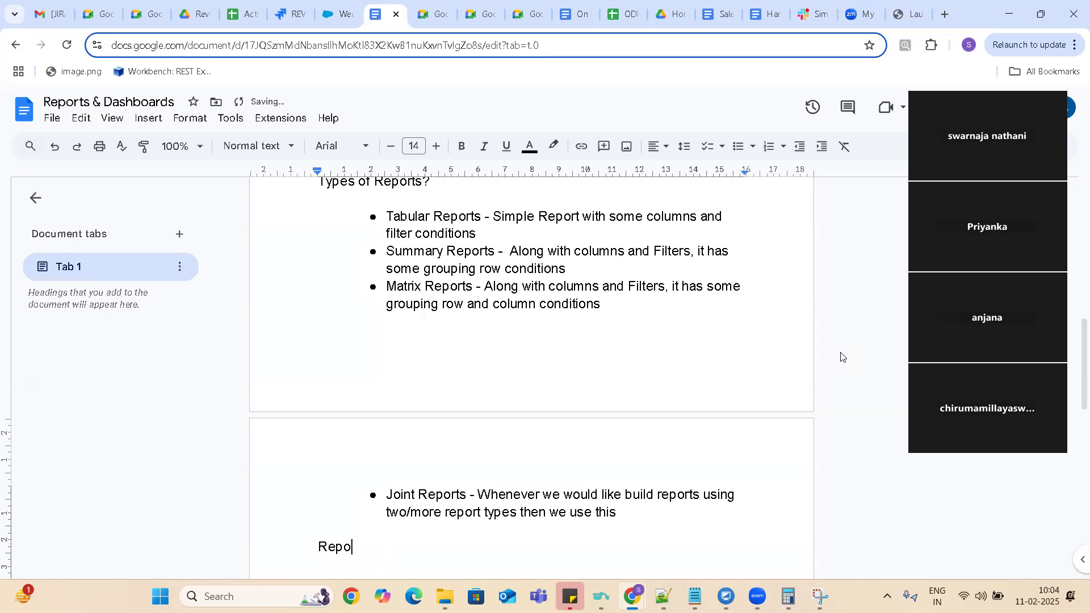
pyautogui.write('rt Requirements ')
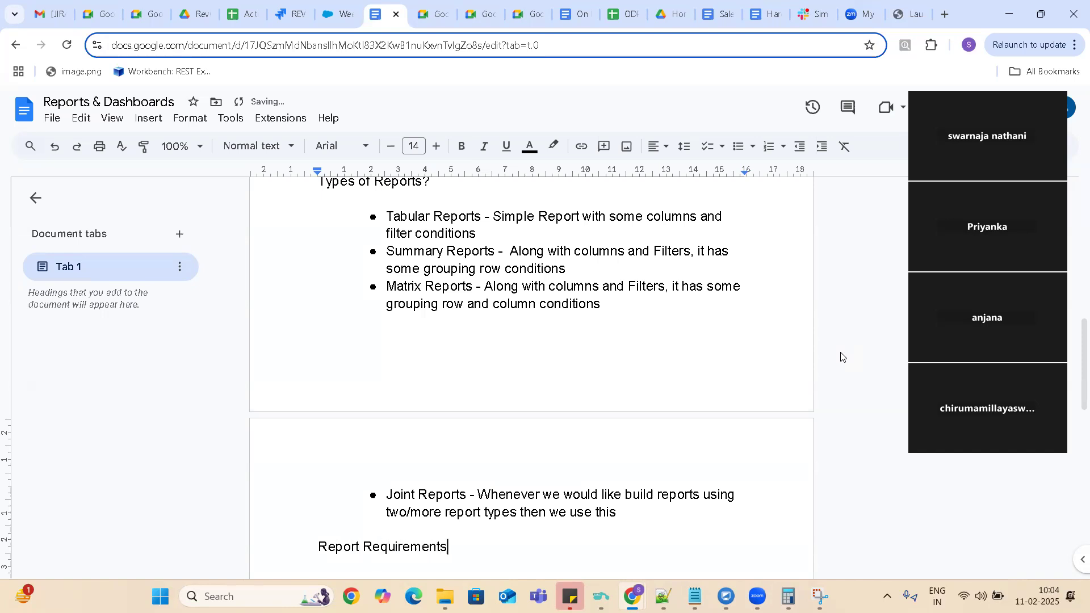
pyautogui.write(':')
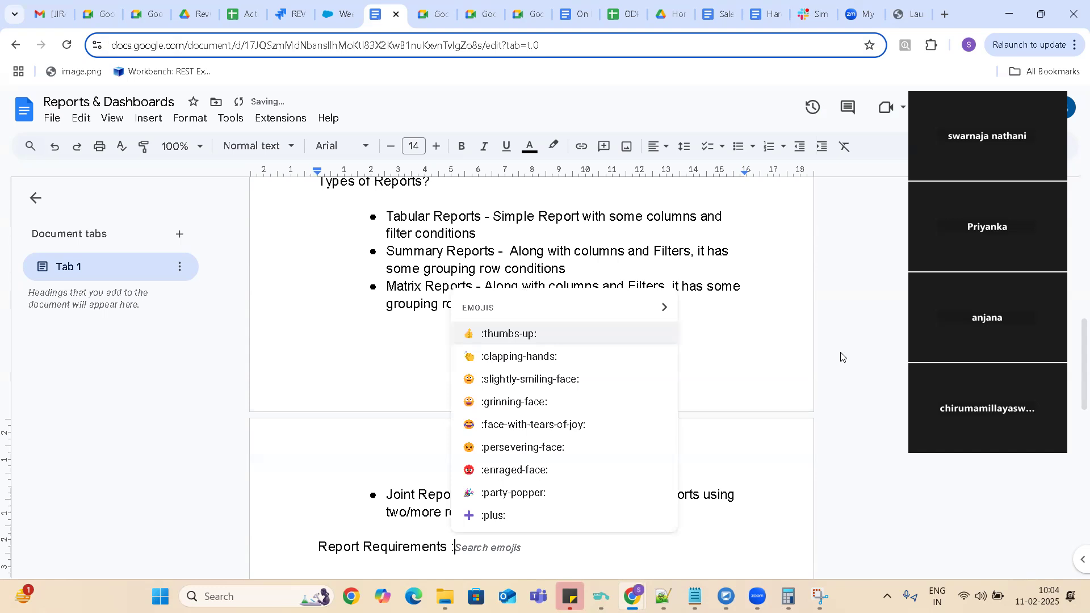
pyautogui.press('Return')
pyautogui.press('BackSpace')
pyautogui.press('BackSpace')
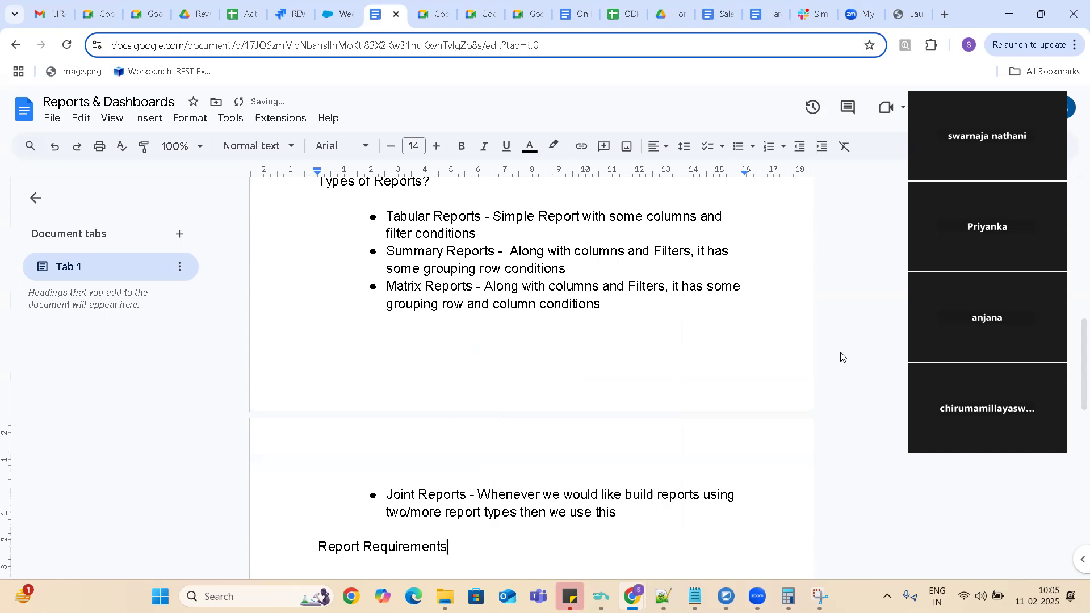
pyautogui.write(':')
pyautogui.press('Return')
pyautogui.press('Return')
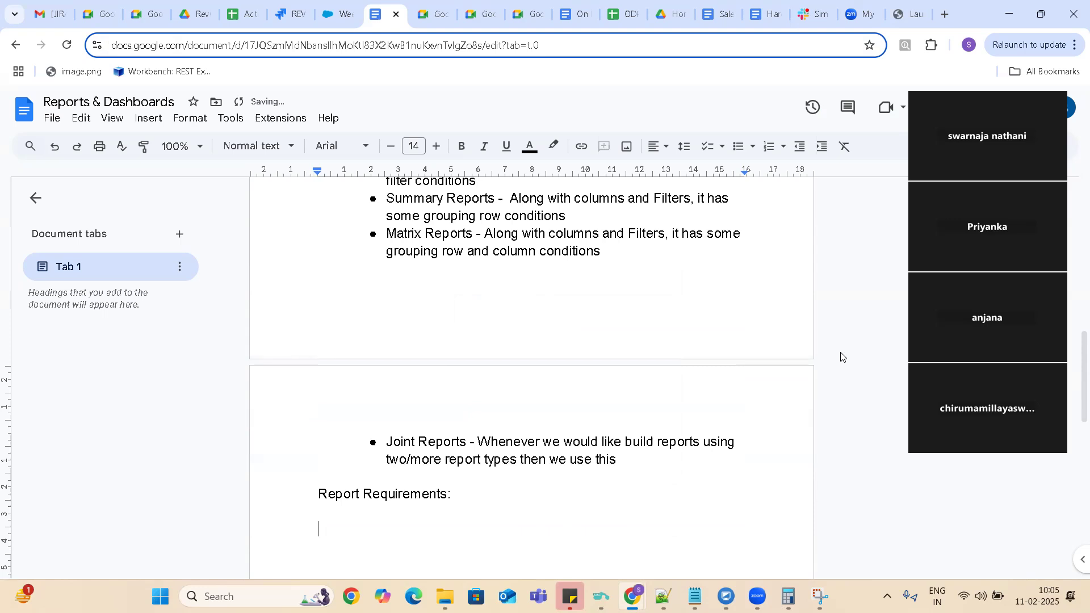
# Start a numbered list under the heading with a first item about Accounts with Closed Won Opportunities in Current Year / Quarter.
pyautogui.write('1. ')
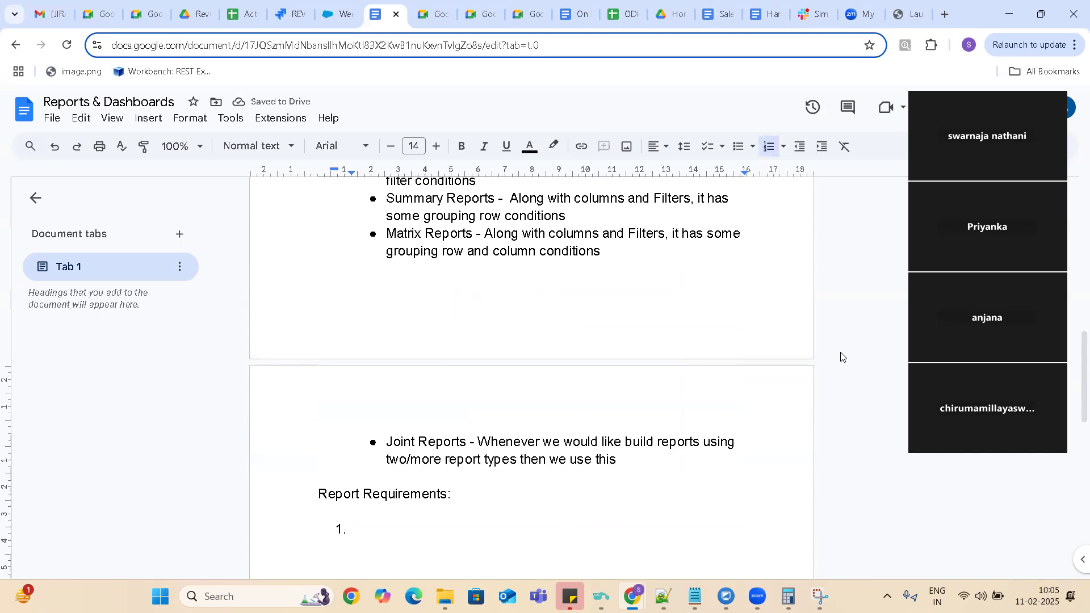
pyautogui.write('Get ')
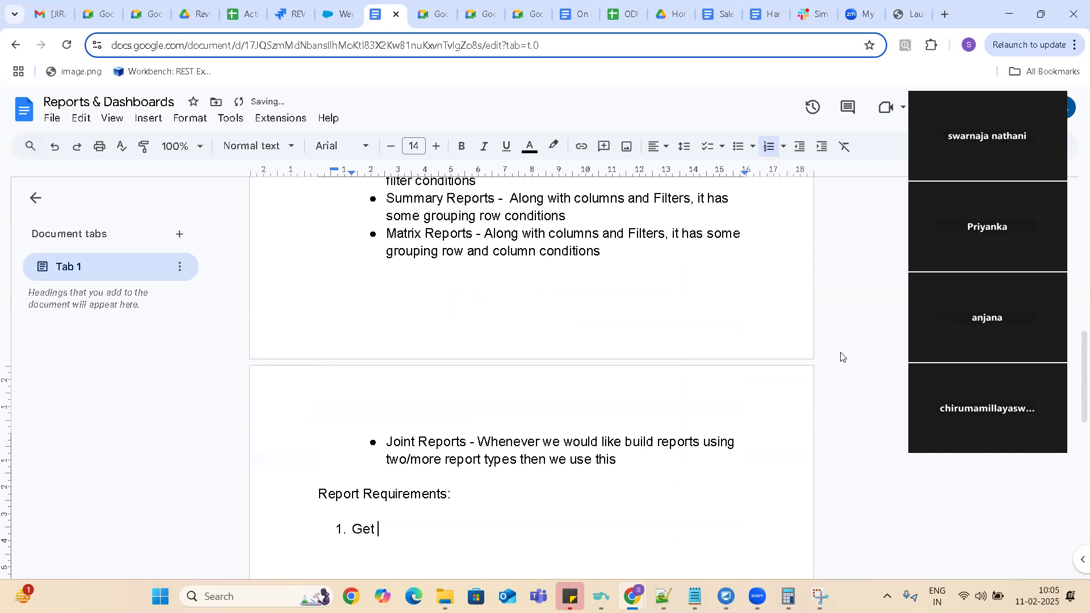
pyautogui.write('Account')
pyautogui.write('s whic')
pyautogui.press('BackSpace')
pyautogui.press('BackSpace')
pyautogui.press('BackSpace')
pyautogui.press('BackSpace')
pyautogui.press('BackSpace')
pyautogui.press('BackSpace')
pyautogui.press('BackSpace')
pyautogui.press('BackSpace')
pyautogui.press('BackSpace')
pyautogui.press('BackSpace')
pyautogui.press('BackSpace')
pyautogui.press('BackSpace')
pyautogui.press('BackSpace')
pyautogui.press('BackSpace')
pyautogui.press('BackSpace')
pyautogui.press('BackSpace')
pyautogui.press('BackSpace')
pyautogui.write('Accounts with Closed ')
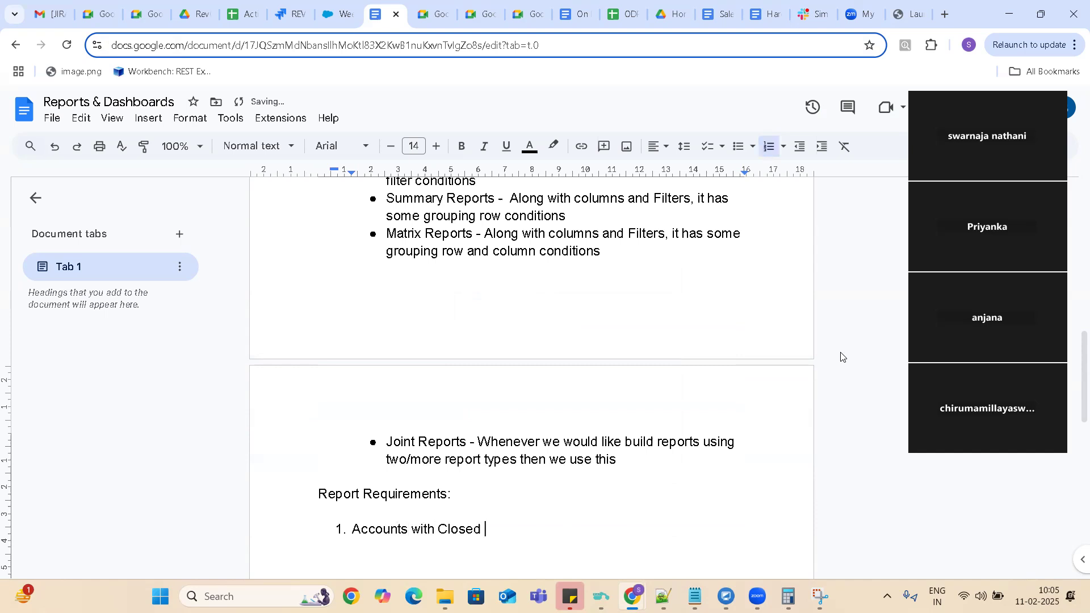
pyautogui.write('Won Opportutiies')
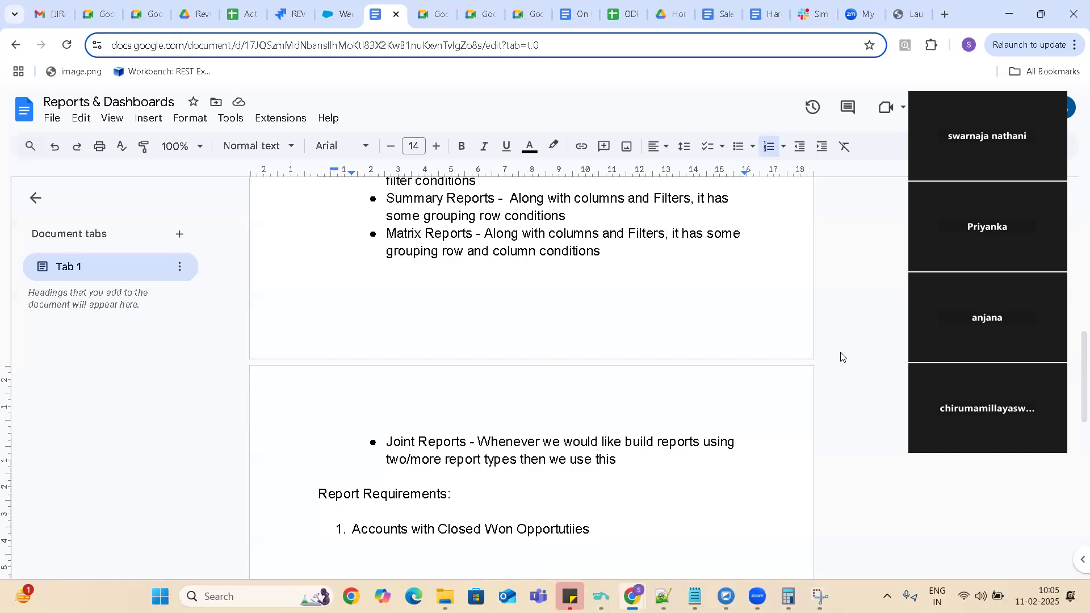
pyautogui.write('in Curre')
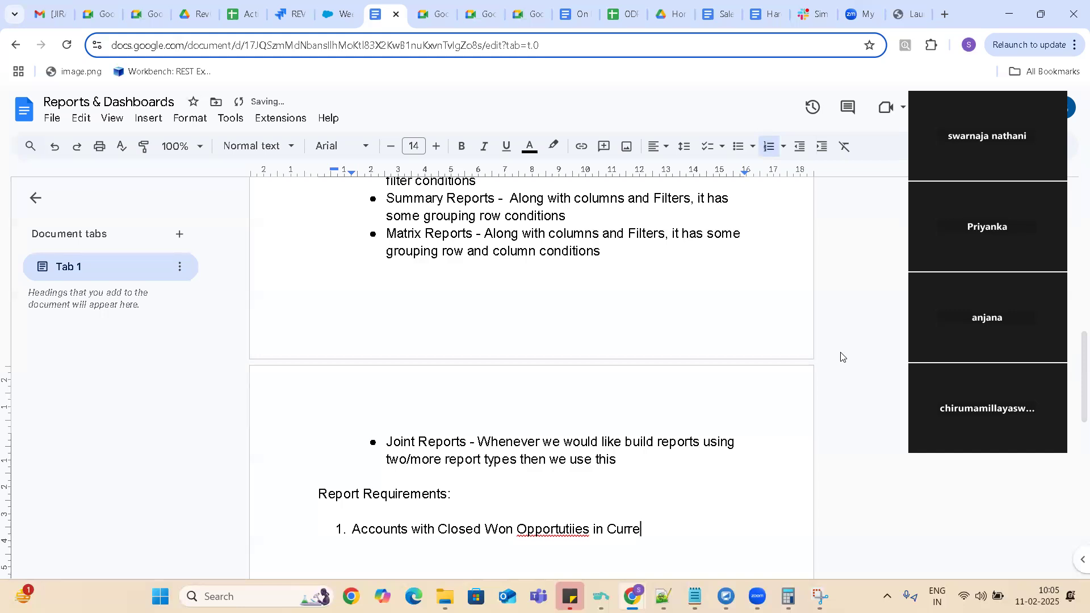
pyautogui.write('nt Year / Quarter')
# Correct the misspelled word in the first list item to "Opportunities" and add an empty second item.
pyautogui.rightClick(557, 529)
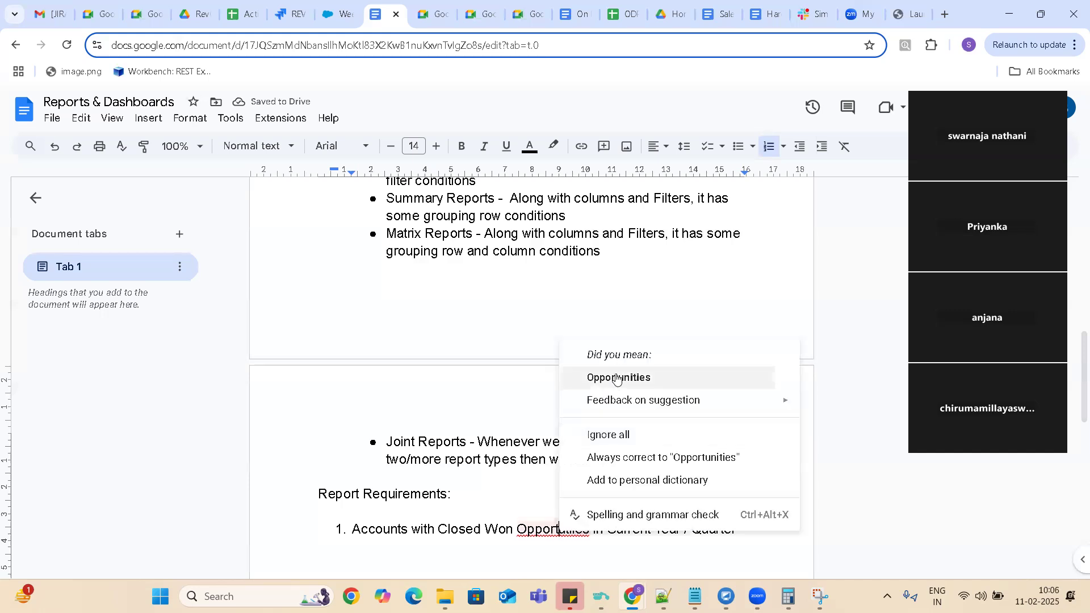
pyautogui.click(616, 376)
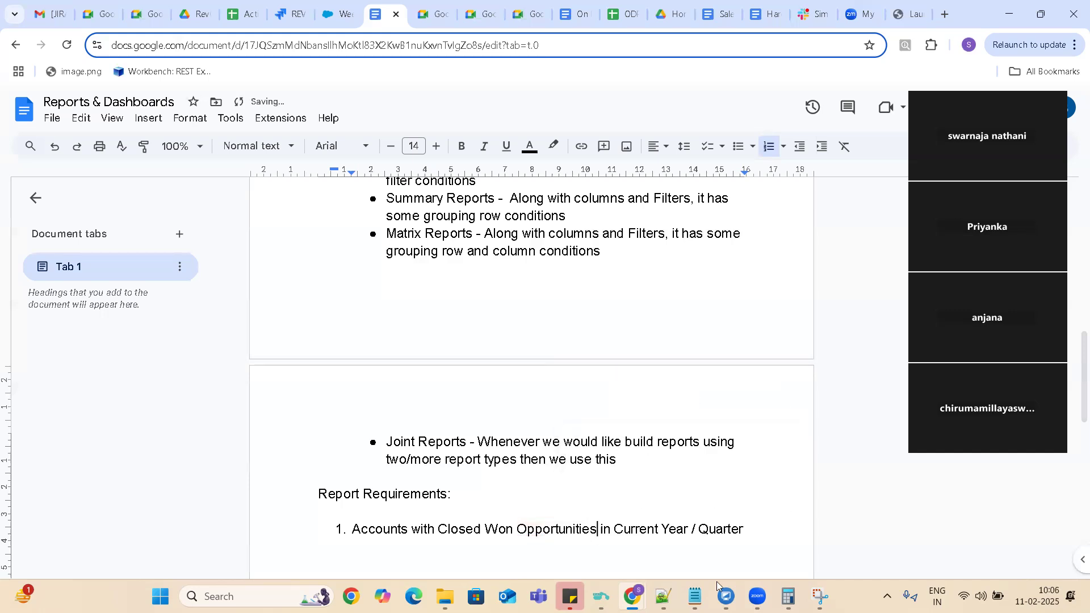
pyautogui.press('End')
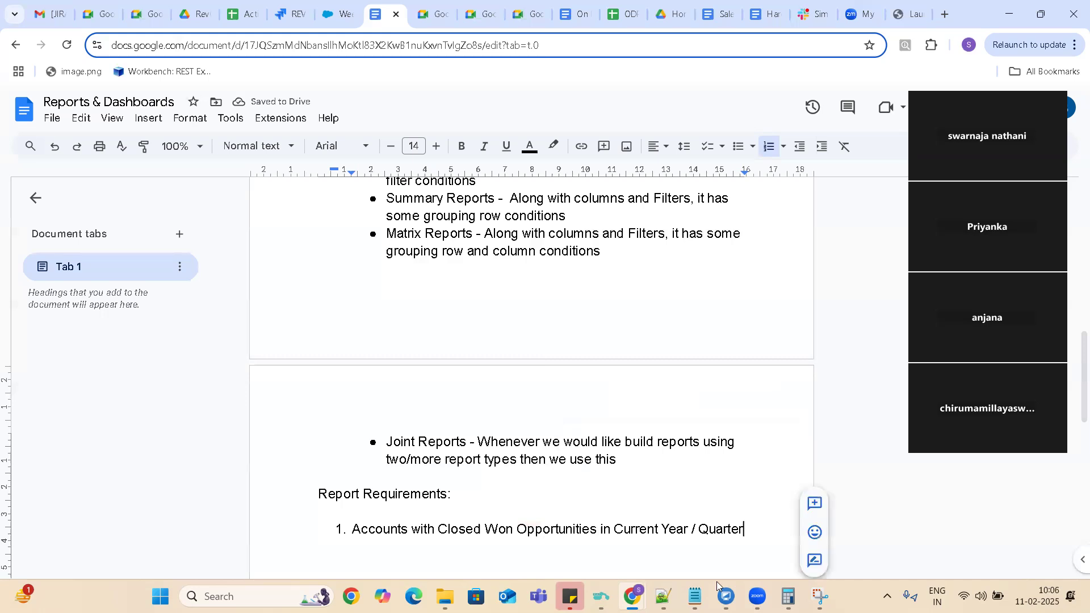
pyautogui.press('Return')
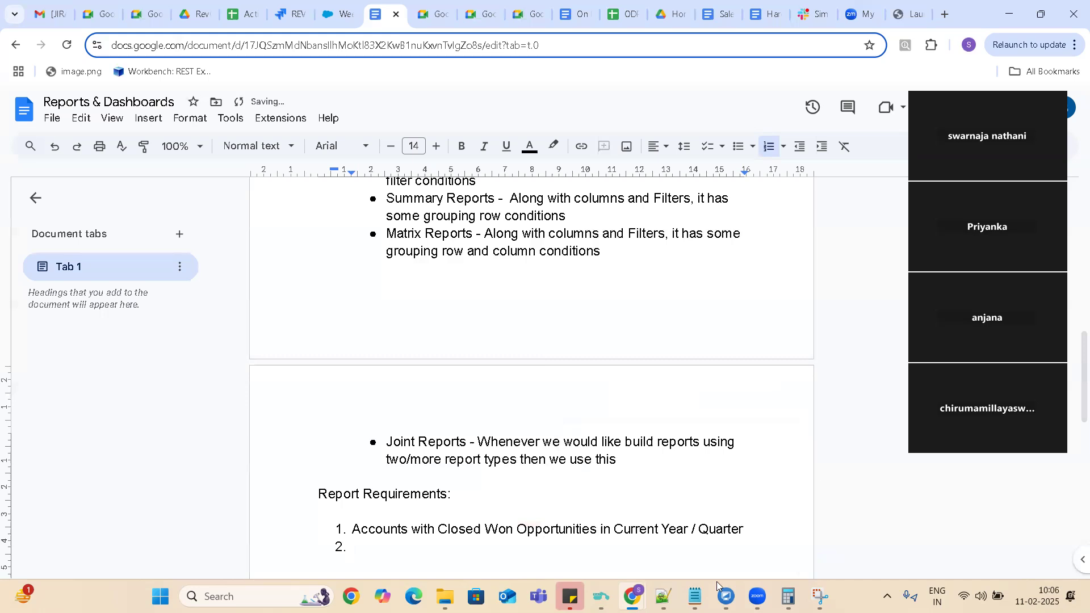
pyautogui.click(516, 504)
pyautogui.write('/')
pyautogui.write('Closed ')
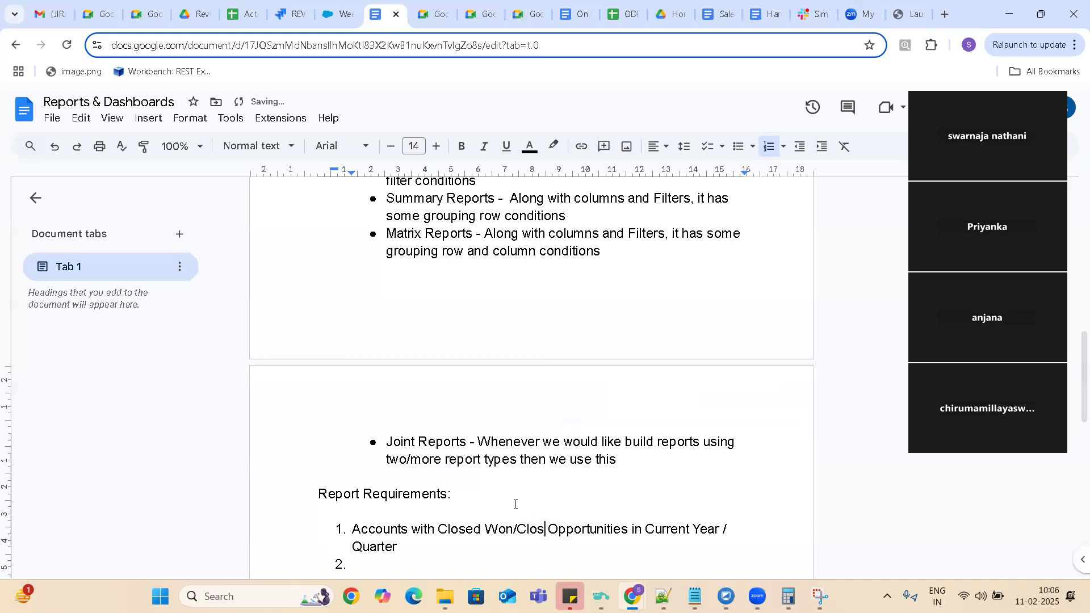
pyautogui.write('Lost')
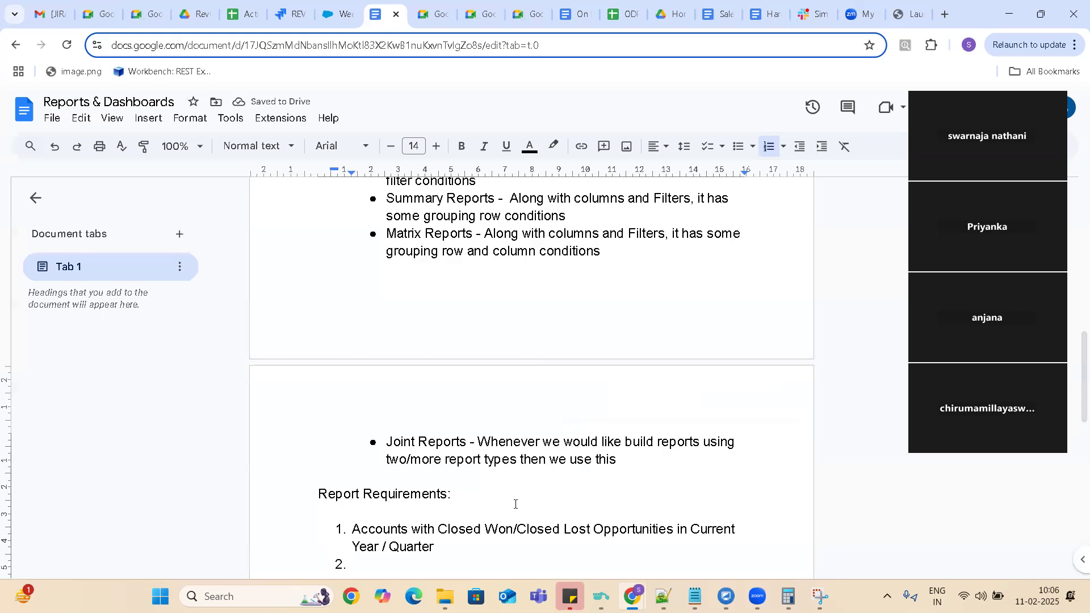
pyautogui.press('BackSpace')
pyautogui.press('BackSpace')
pyautogui.press('BackSpace')
pyautogui.press('BackSpace')
pyautogui.press('BackSpace')
pyautogui.press('BackSpace')
pyautogui.press('BackSpace')
pyautogui.press('BackSpace')
pyautogui.press('BackSpace')
pyautogui.press('BackSpace')
pyautogui.press('BackSpace')
pyautogui.press('BackSpace')
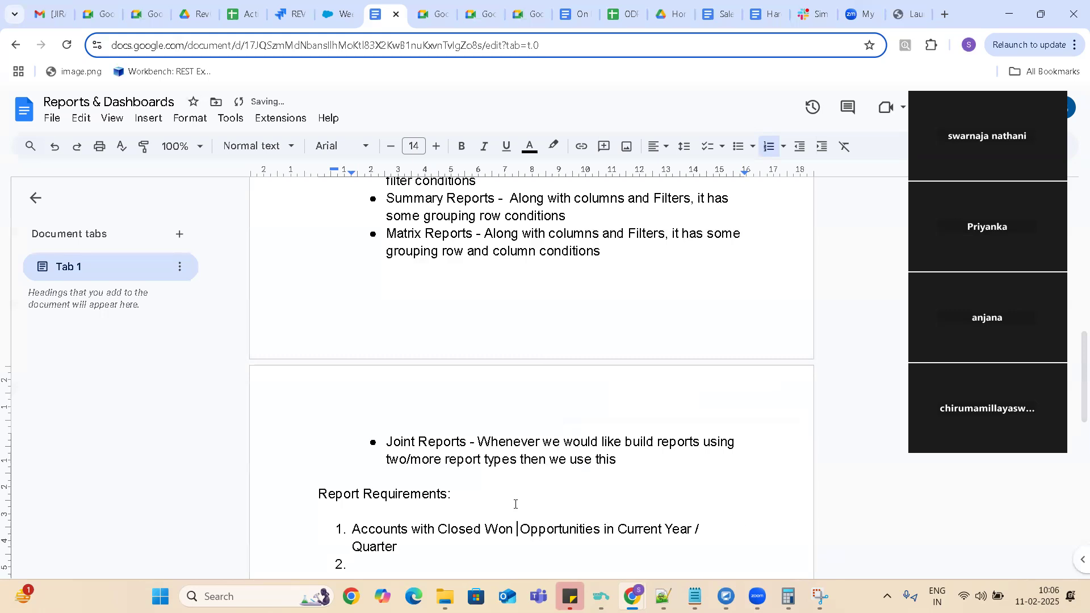
# Copy the first requirement into the second list item and change "Won" to "Lost" there.
pyautogui.moveTo(353, 531); pyautogui.dragTo(398, 548)
pyautogui.hotkey('ctrl', 'c')
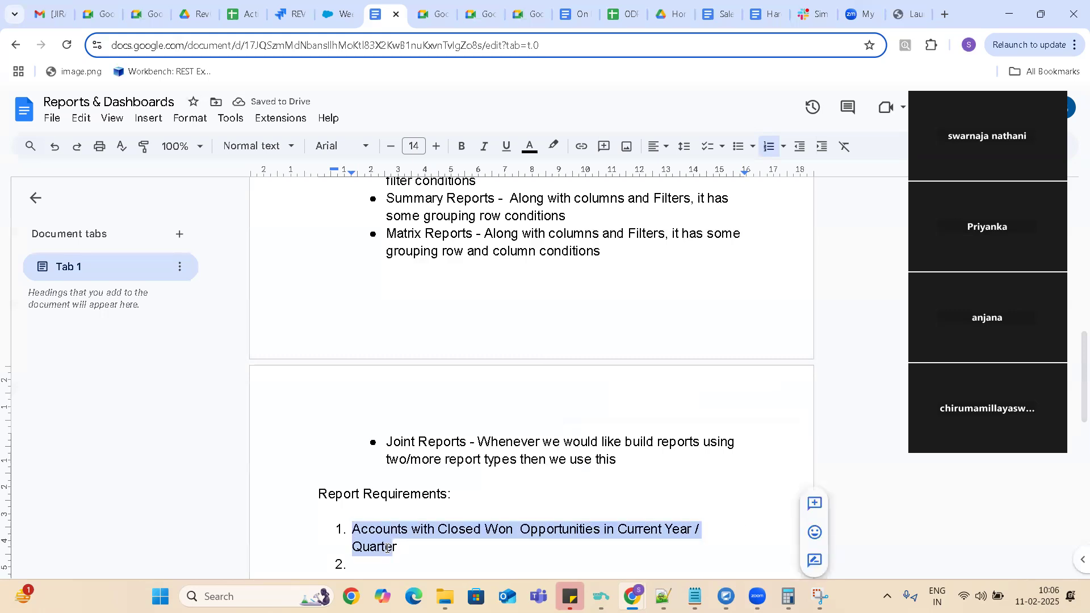
pyautogui.click(355, 566)
pyautogui.hotkey('ctrl', 'v')
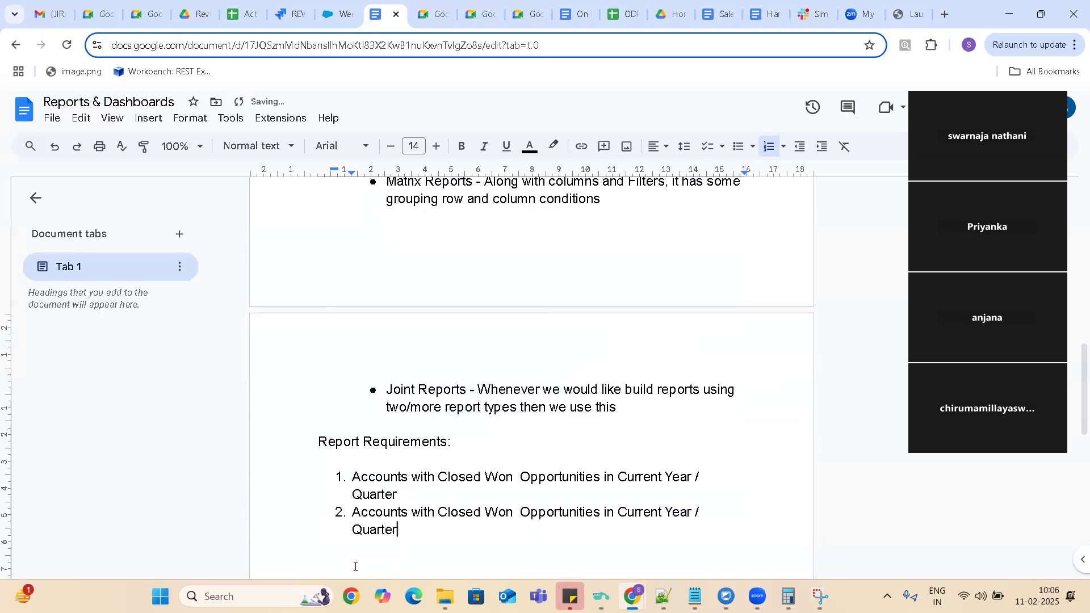
pyautogui.doubleClick(513, 513)
pyautogui.press('BackSpace')
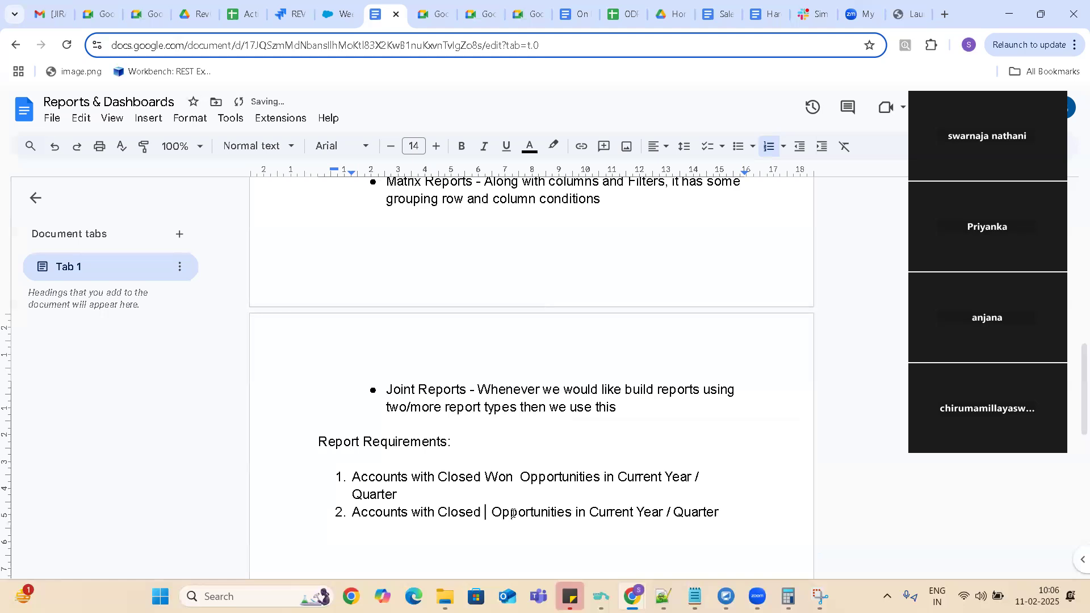
pyautogui.write('Lost')
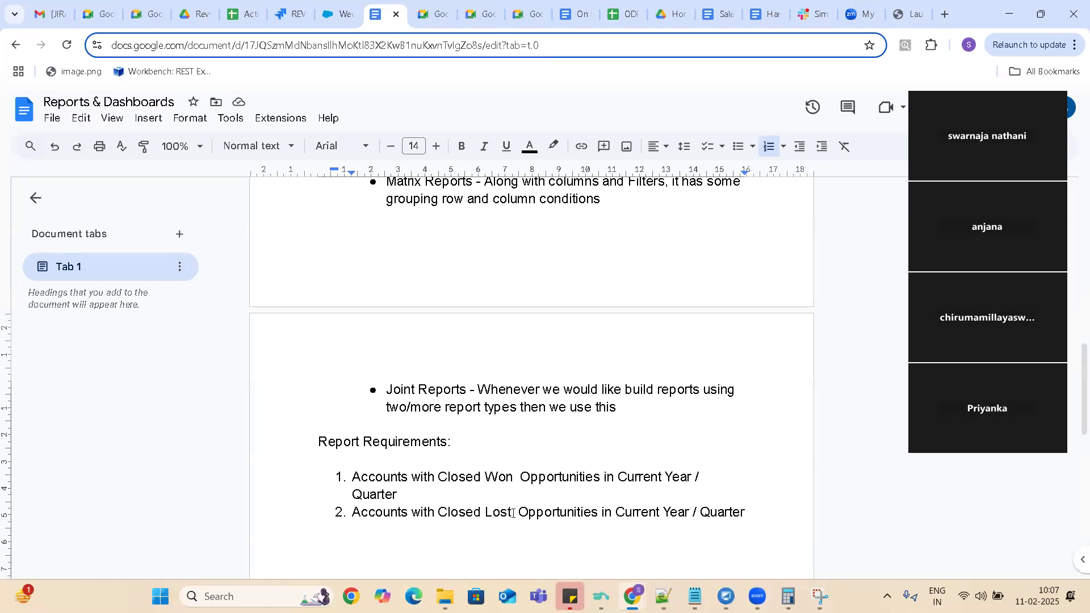
# Add a third list item reading "How many cases closed this month".
pyautogui.click(760, 511)
pyautogui.press('Return')
pyautogui.write('How')
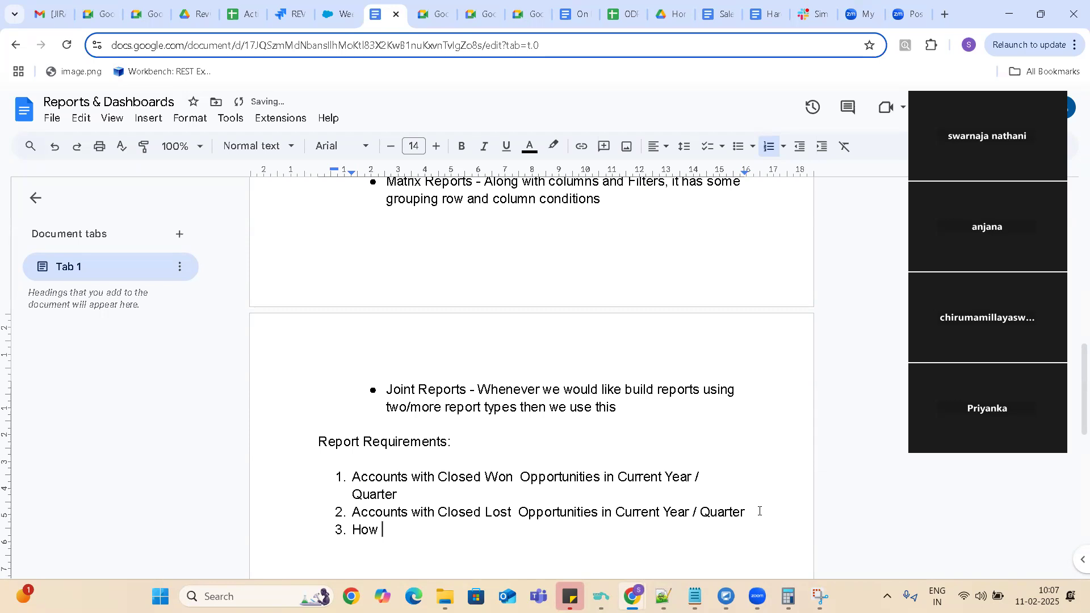
pyautogui.write(' many closed')
pyautogui.press('BackSpace')
pyautogui.write('ases closed th')
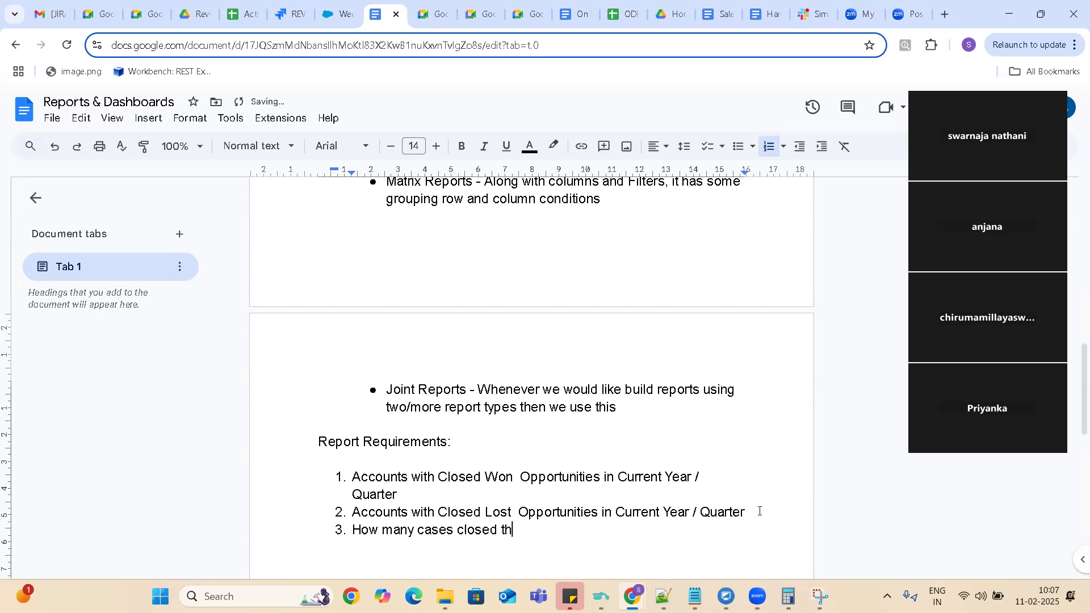
pyautogui.write('is month')
# Add a fourth list item reading "Customer is customer satisfaction".
pyautogui.press('Return')
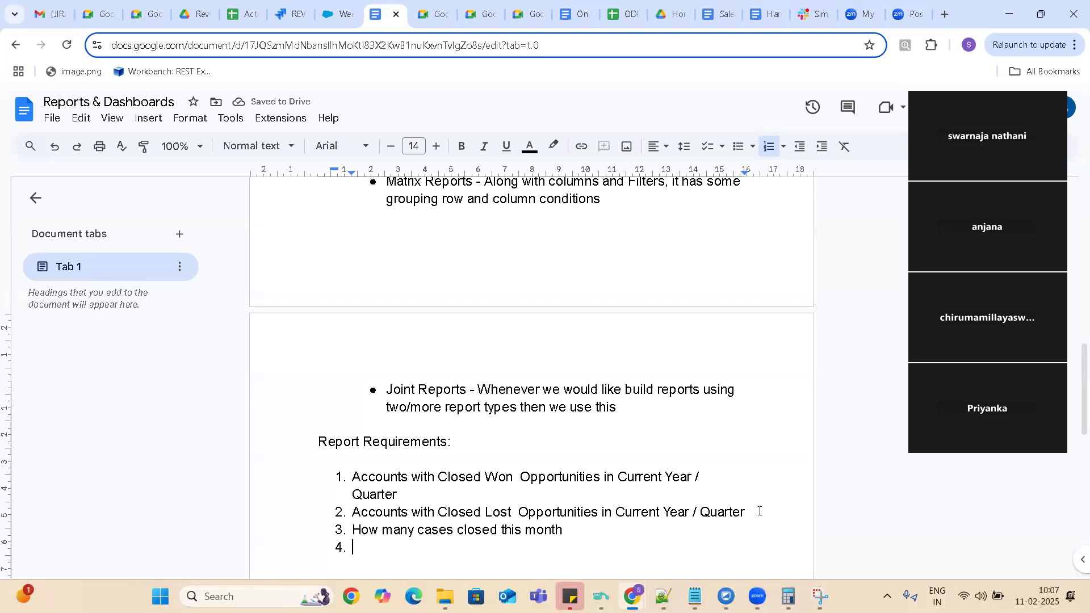
pyautogui.write('Customer is custome')
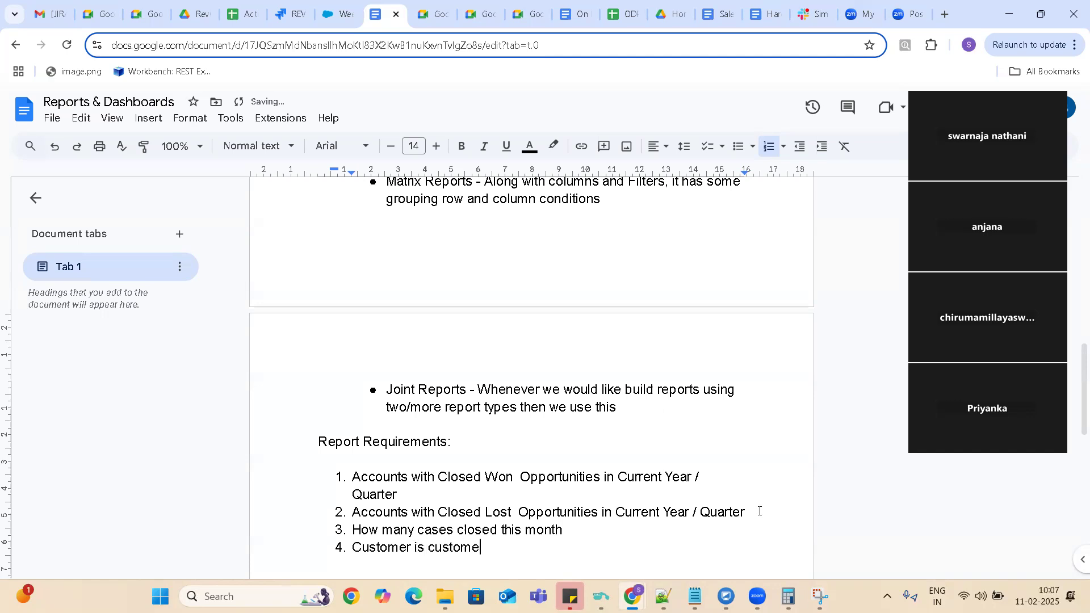
pyautogui.write('r satisfaction')
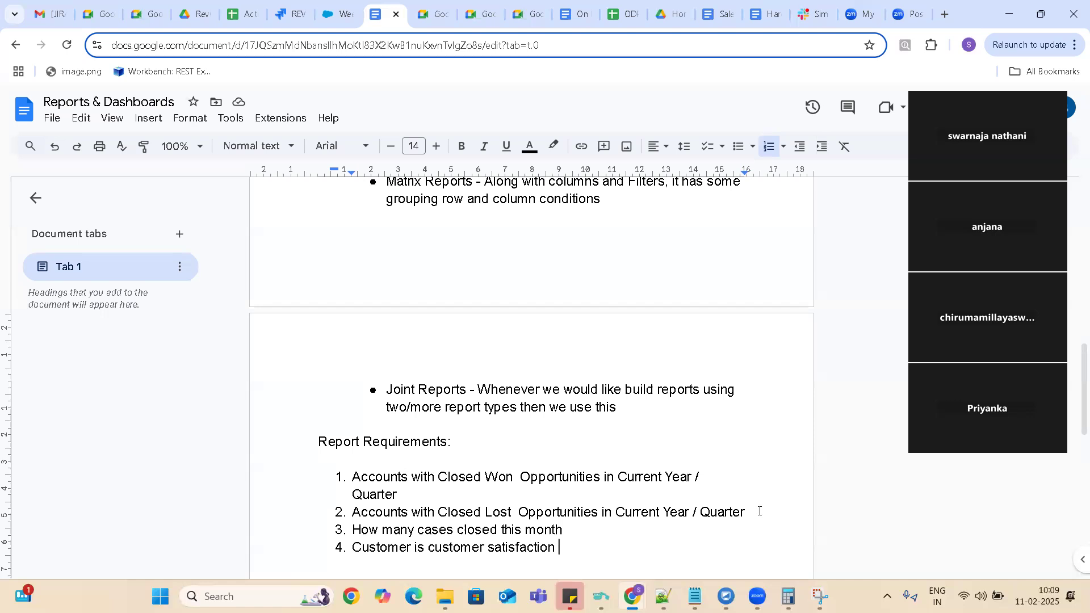
# Reword the fourth list item to "Customer satisfaction reports".
pyautogui.press('BackSpace')
pyautogui.press('Left')
pyautogui.press('Left')
pyautogui.press('Left')
pyautogui.press('Left')
pyautogui.press('Left')
pyautogui.press('Left')
pyautogui.press('Left')
pyautogui.press('Left')
pyautogui.press('Left')
pyautogui.press('Left')
pyautogui.press('Left')
pyautogui.press('Right')
pyautogui.press('End')
pyautogui.press('Left')
pyautogui.press('Left')
pyautogui.press('Left')
pyautogui.press('BackSpace')
pyautogui.press('BackSpace')
pyautogui.press('BackSpace')
pyautogui.press('BackSpace')
pyautogui.press('BackSpace')
pyautogui.press('BackSpace')
pyautogui.press('BackSpace')
pyautogui.press('BackSpace')
pyautogui.press('BackSpace')
pyautogui.press('BackSpace')
pyautogui.press('BackSpace')
pyautogui.press('BackSpace')
pyautogui.press('BackSpace')
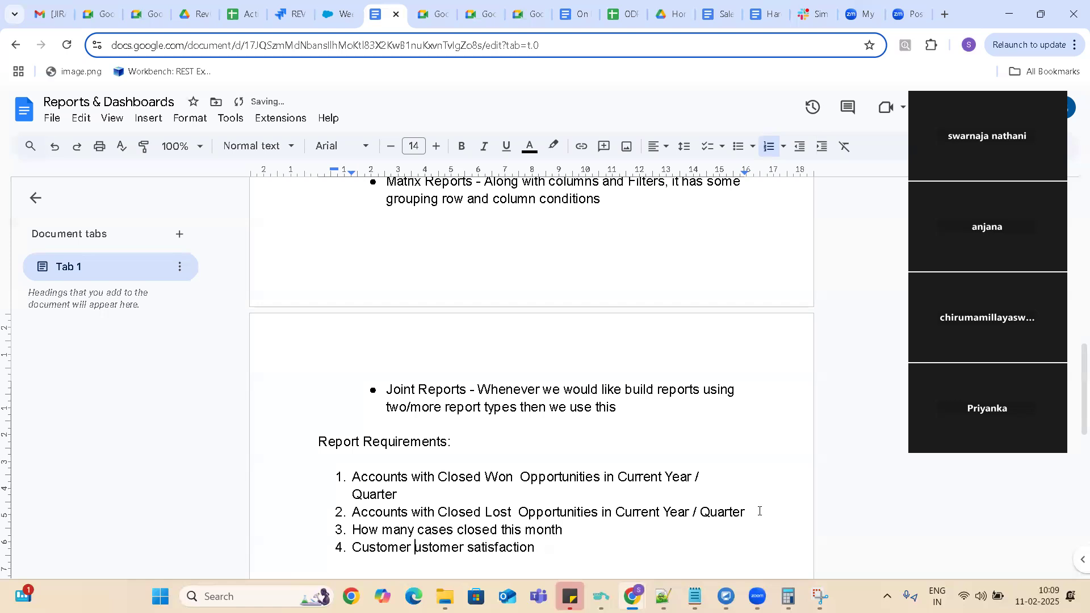
pyautogui.press('Right')
pyautogui.press('Right')
pyautogui.press('Right')
pyautogui.press('Right')
pyautogui.press('Right')
pyautogui.press('Right')
pyautogui.press('Right')
pyautogui.press('Right')
pyautogui.press('Right')
pyautogui.press('Right')
pyautogui.press('Right')
pyautogui.press('Right')
pyautogui.press('Right')
pyautogui.press('Right')
pyautogui.press('Right')
pyautogui.press('Right')
pyautogui.press('Right')
pyautogui.press('Right')
pyautogui.press('Right')
pyautogui.press('Right')
pyautogui.write('reports')
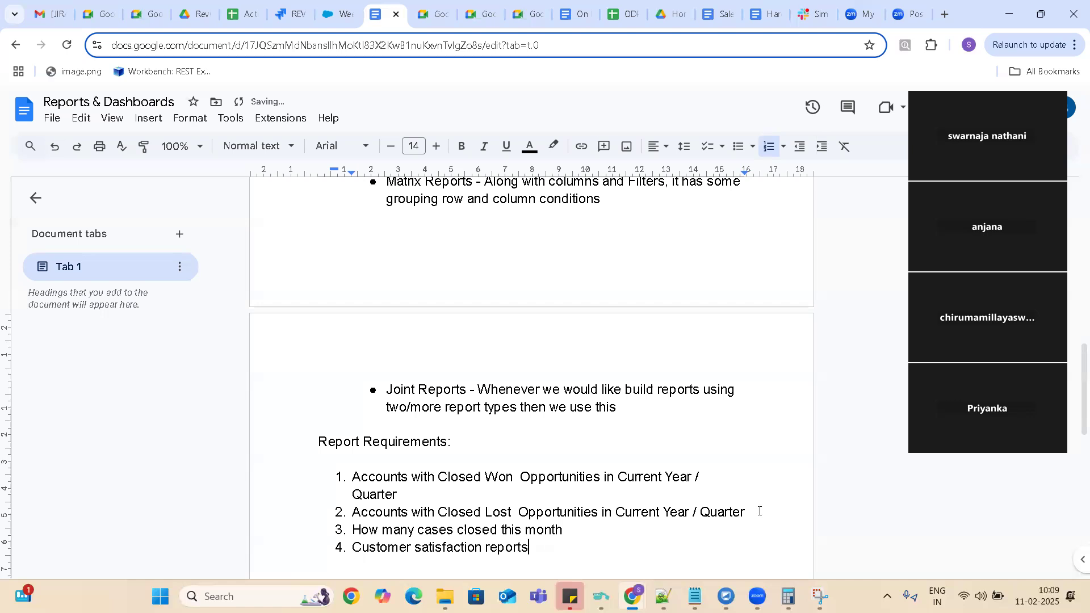
# Add a fifth list item reading "How many cases are awaiting for customer response".
pyautogui.press('Return')
pyautogui.write('How Many')
pyautogui.press('BackSpace')
pyautogui.press('BackSpace')
pyautogui.press('BackSpace')
pyautogui.press('BackSpace')
pyautogui.press('BackSpace')
pyautogui.write('many cases are awaiting for ')
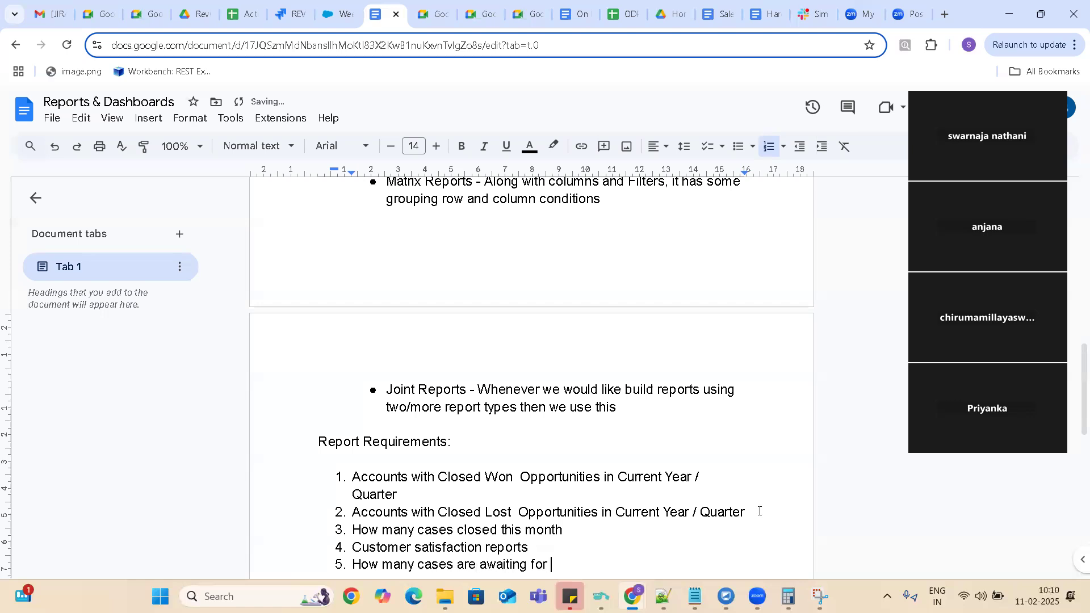
pyautogui.write('customer response')
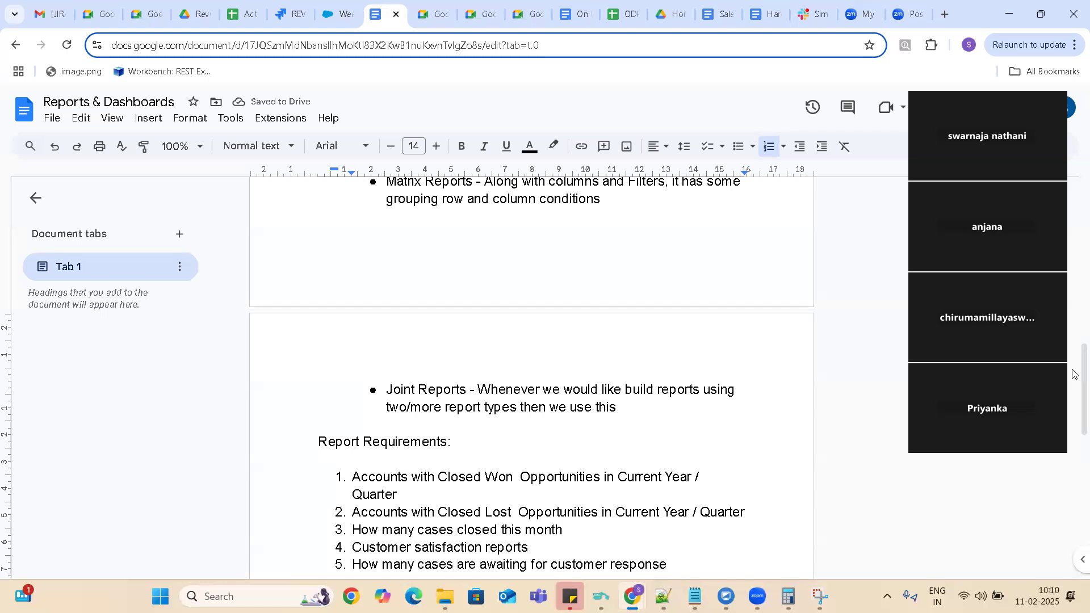
# Add a sixth list item reading "How much of time spent on each case".
pyautogui.moveTo(1075, 374); pyautogui.dragTo(1075, 418)
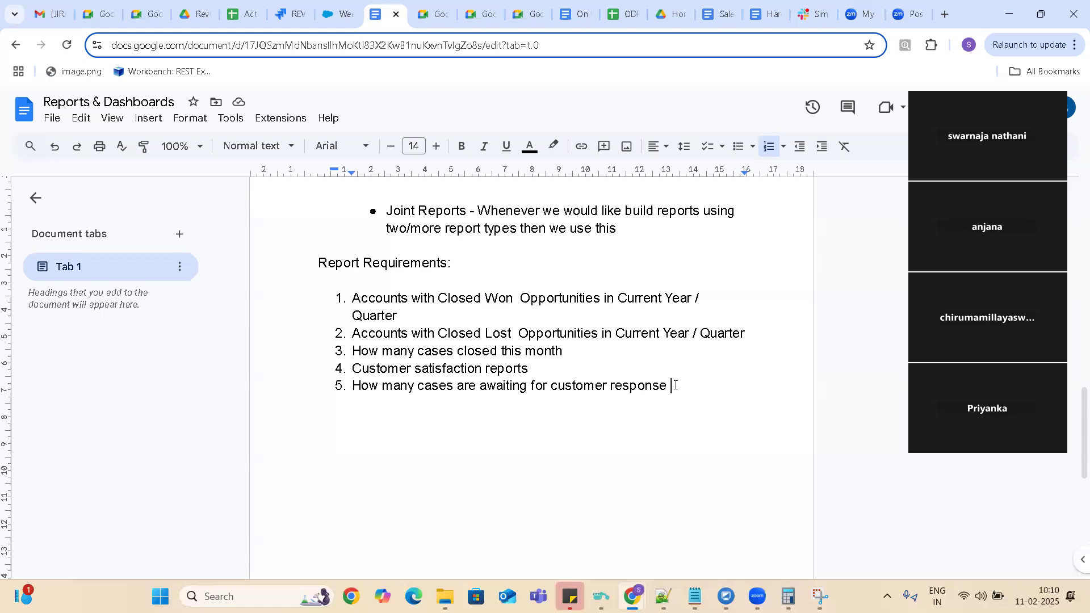
pyautogui.press('Return')
pyautogui.write('Ho')
pyautogui.write('many')
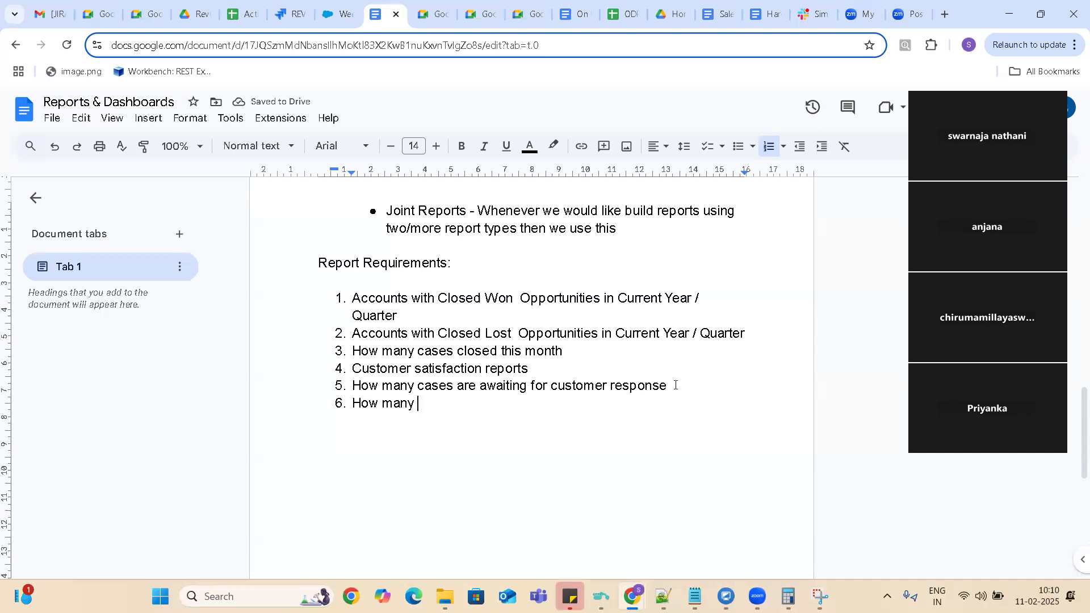
pyautogui.press('BackSpace')
pyautogui.press('BackSpace')
pyautogui.press('BackSpace')
pyautogui.press('BackSpace')
pyautogui.write('uch of t')
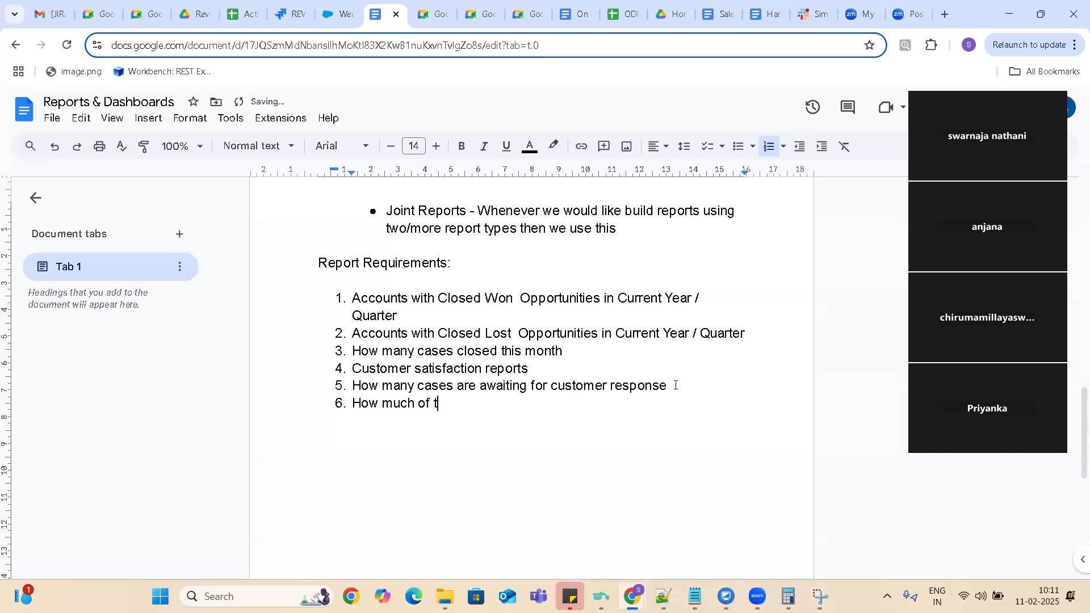
pyautogui.write('ime spent on each case')
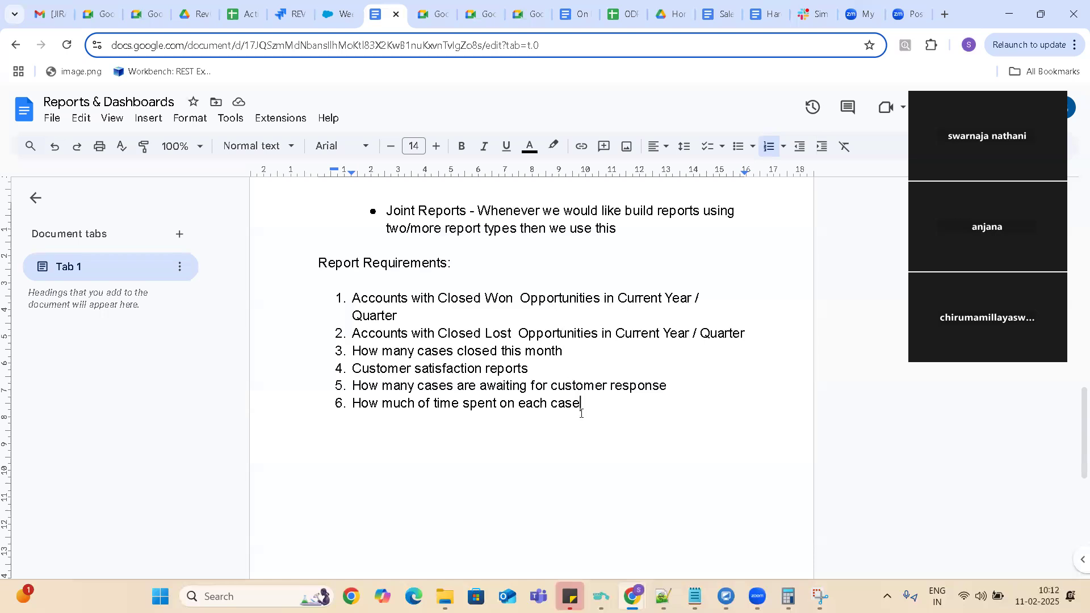
# End the numbered list after the sixth item and leave a blank line below it.
pyautogui.moveTo(581, 414); pyautogui.dragTo(343, 287)
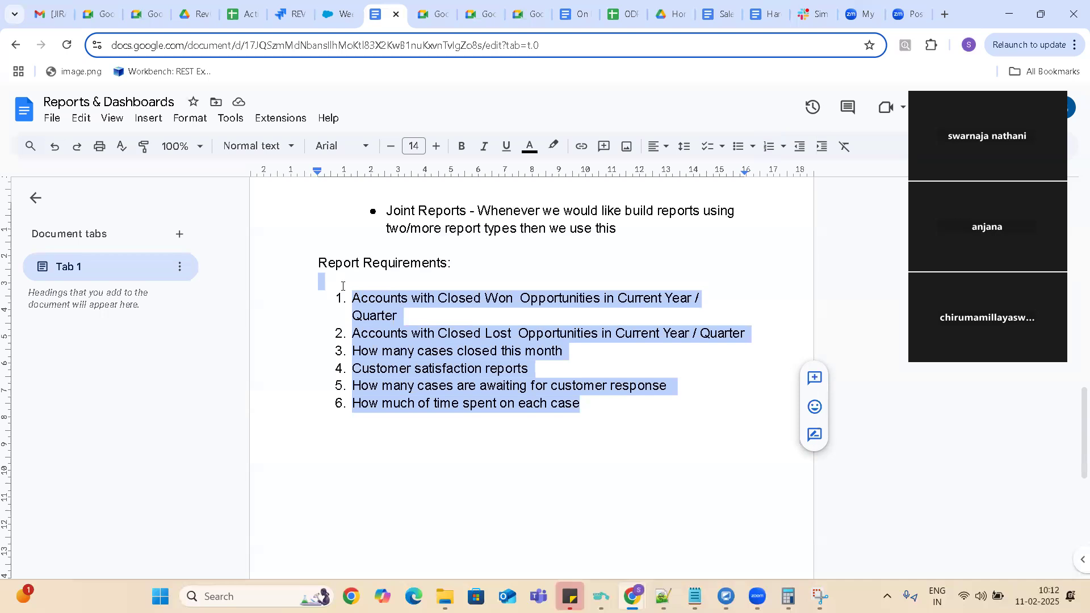
pyautogui.click(325, 444)
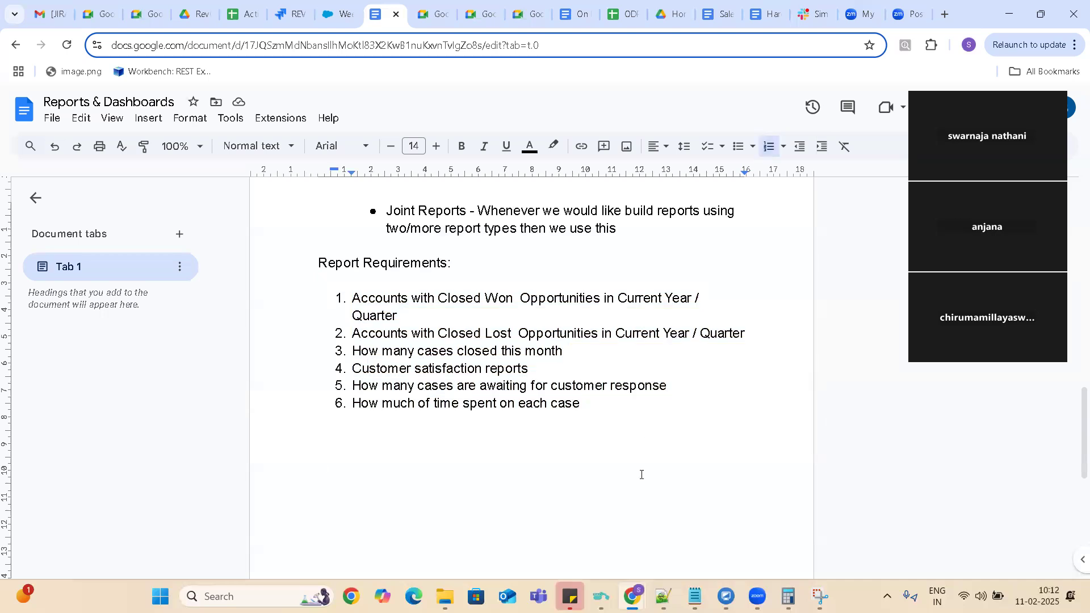
pyautogui.click(586, 404)
pyautogui.press('Return')
pyautogui.press('Return')
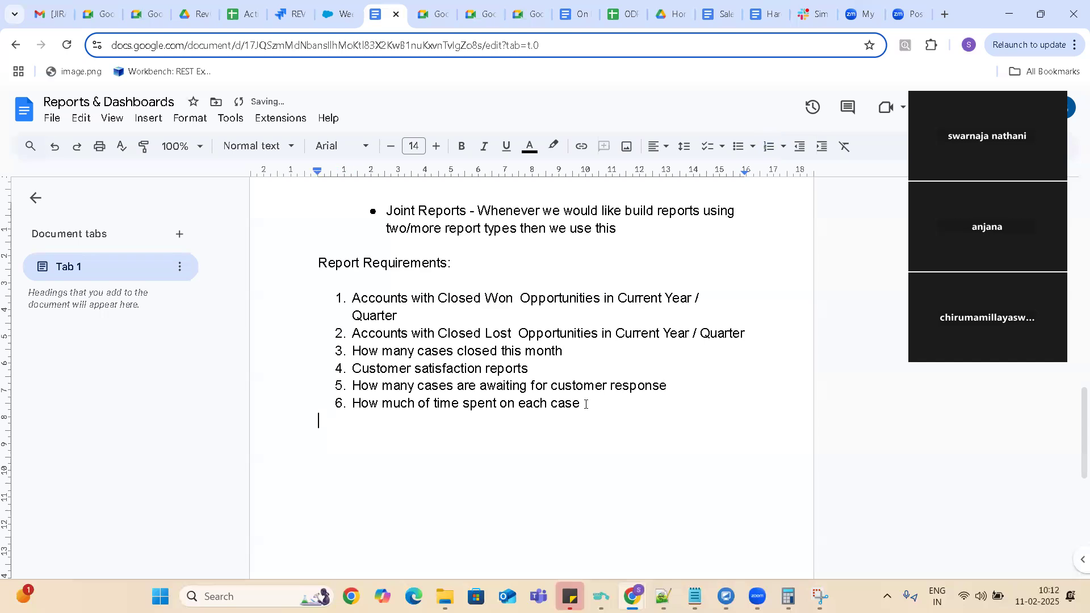
pyautogui.press('Return')
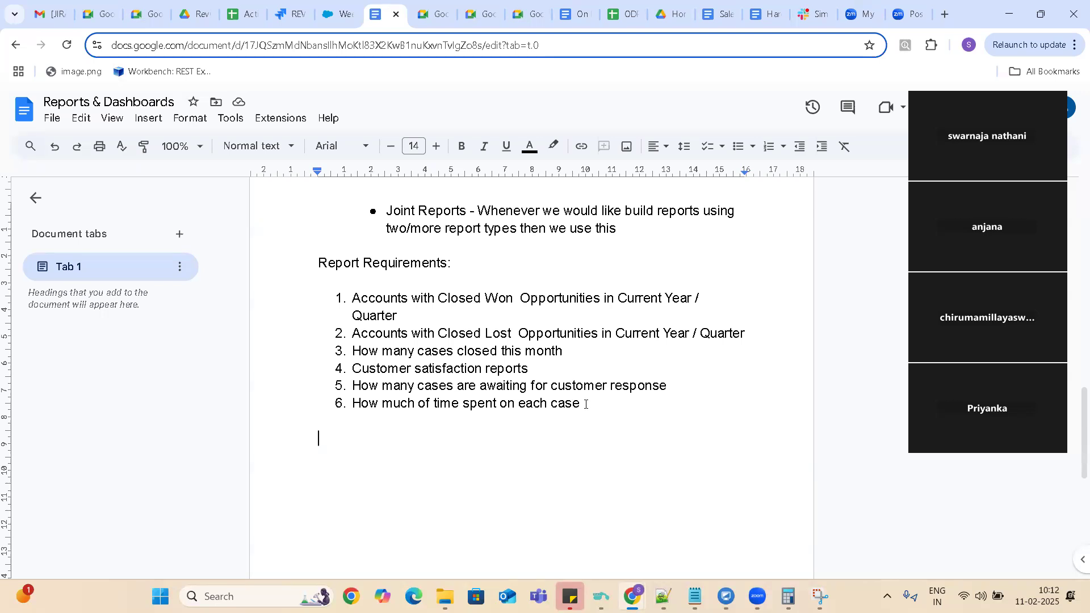
# Write the line "Dashboard: Collection of Reports" below the report requirements list.
pyautogui.write('Dashboard')
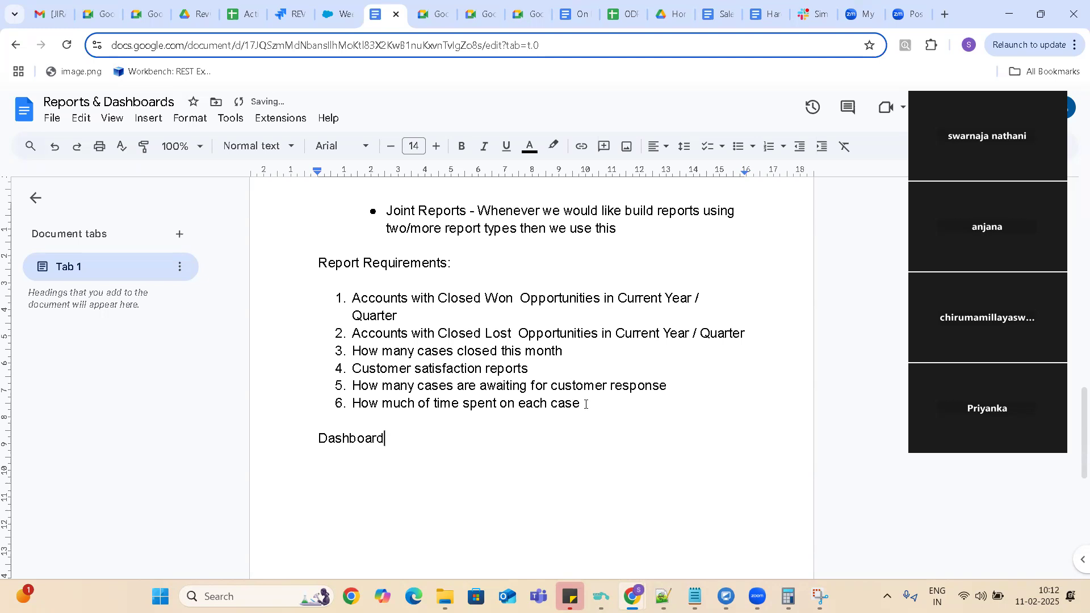
pyautogui.write(' :')
pyautogui.press('BackSpace')
pyautogui.press('BackSpace')
pyautogui.write(': Collection of REp')
pyautogui.press('BackSpace')
pyautogui.press('BackSpace')
pyautogui.write('eports')
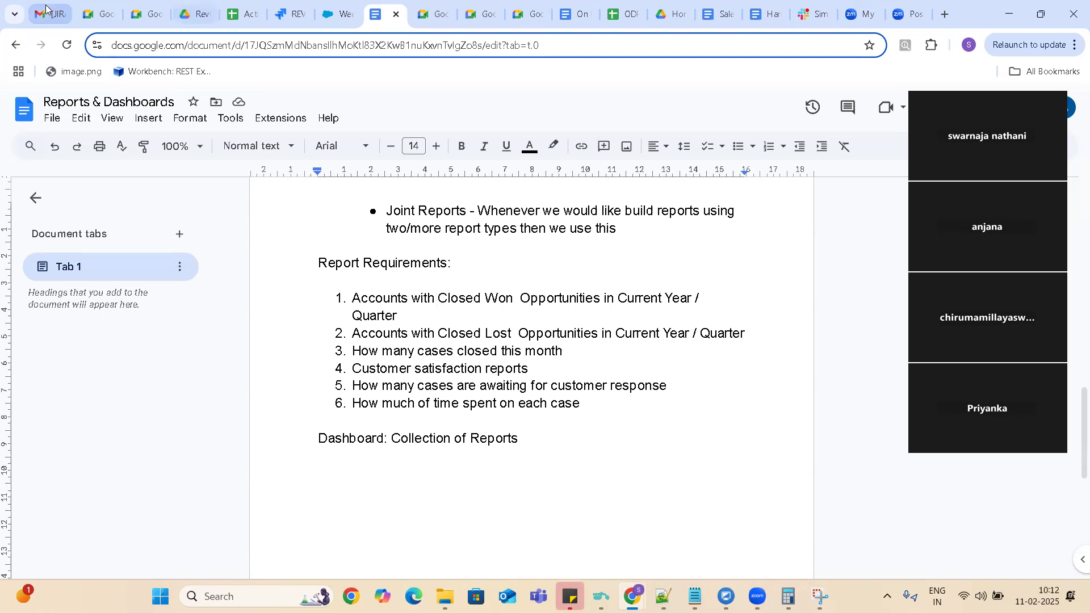
# Close all browser tabs that follow the Reports & Dashboards document, including Google Meet, the spreadsheet, Slack and Zoom pages.
pyautogui.click(440, 16)
pyautogui.click(444, 16)
pyautogui.click(444, 15)
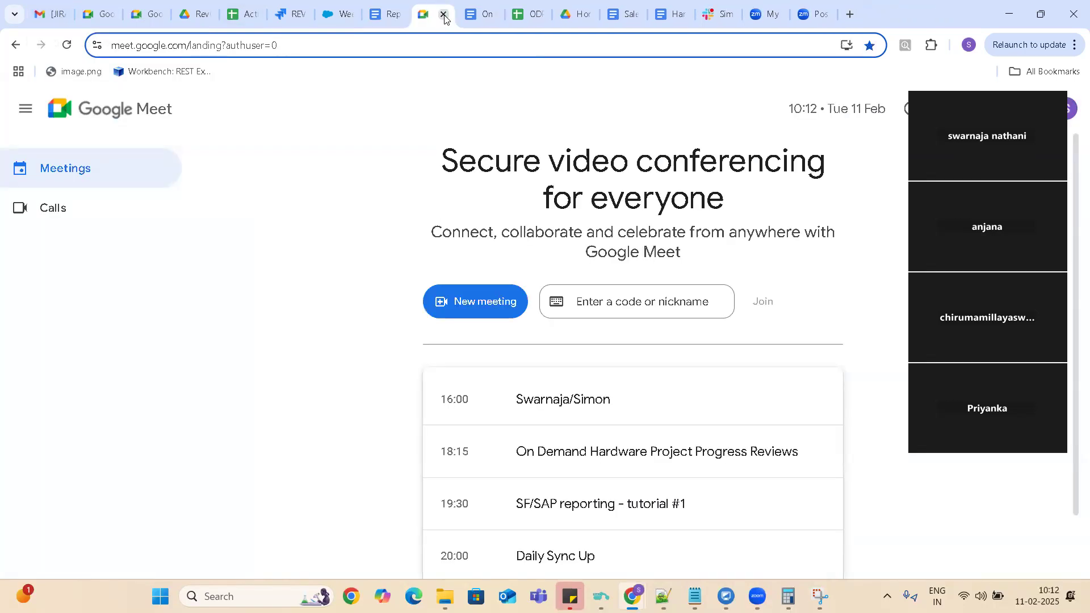
pyautogui.click(444, 16)
pyautogui.click(444, 16)
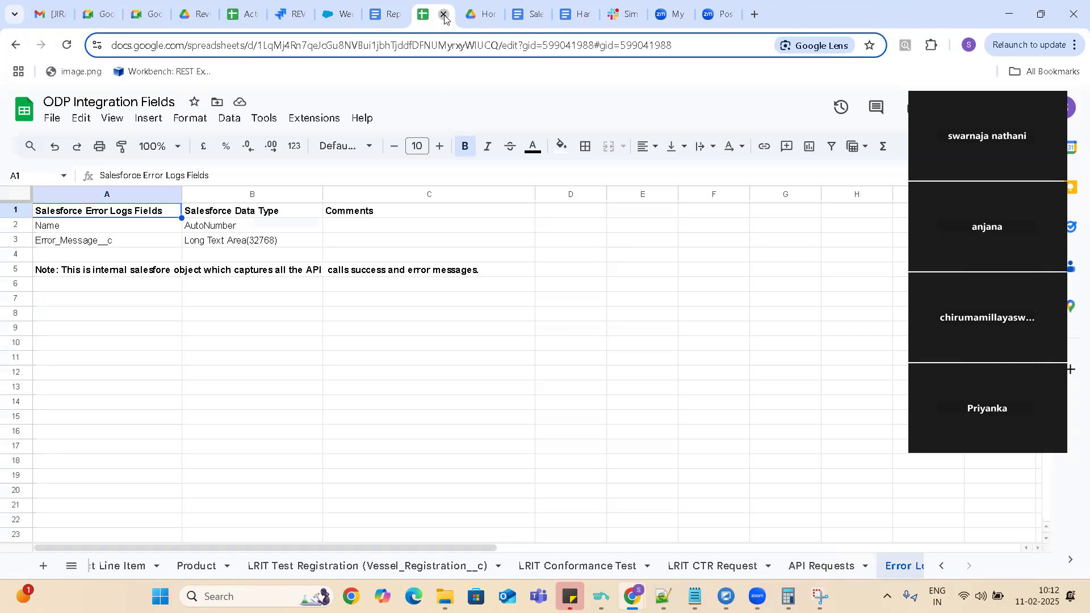
pyautogui.click(444, 16)
pyautogui.click(445, 16)
pyautogui.click(445, 16)
pyautogui.click(446, 16)
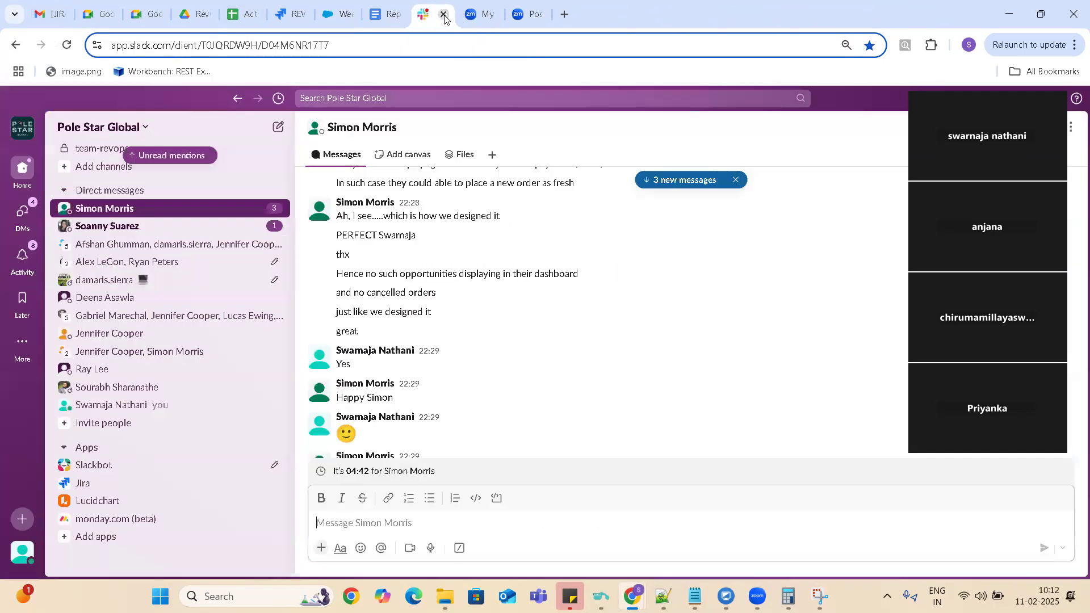
pyautogui.click(445, 16)
pyautogui.click(445, 16)
pyautogui.click(444, 16)
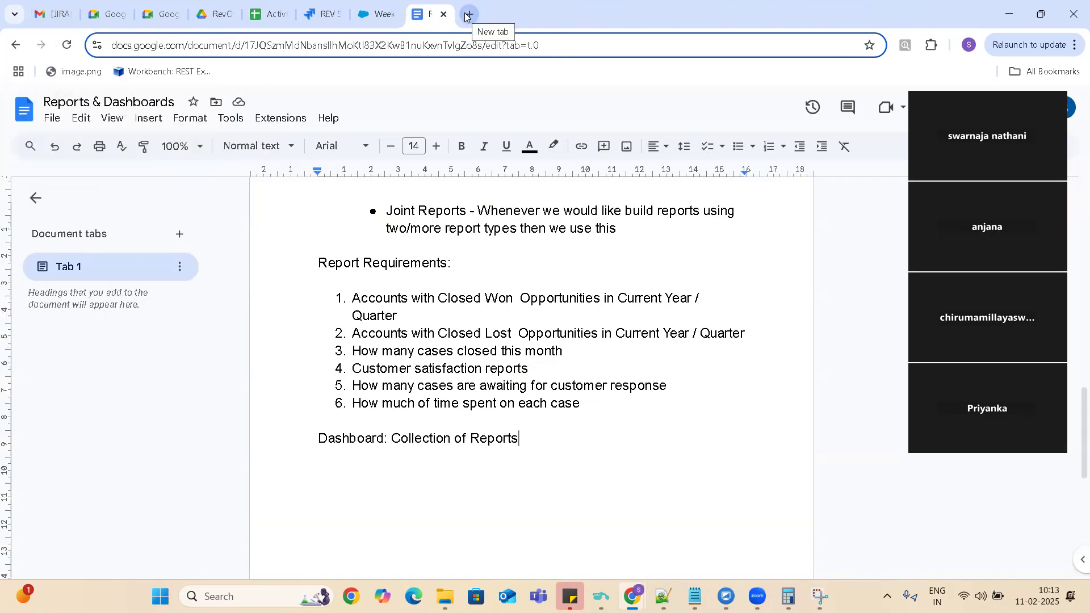
# Open the Salesforce login page, login.salesforce.com, in a new browser tab.
pyautogui.click(467, 14)
pyautogui.write('lo')
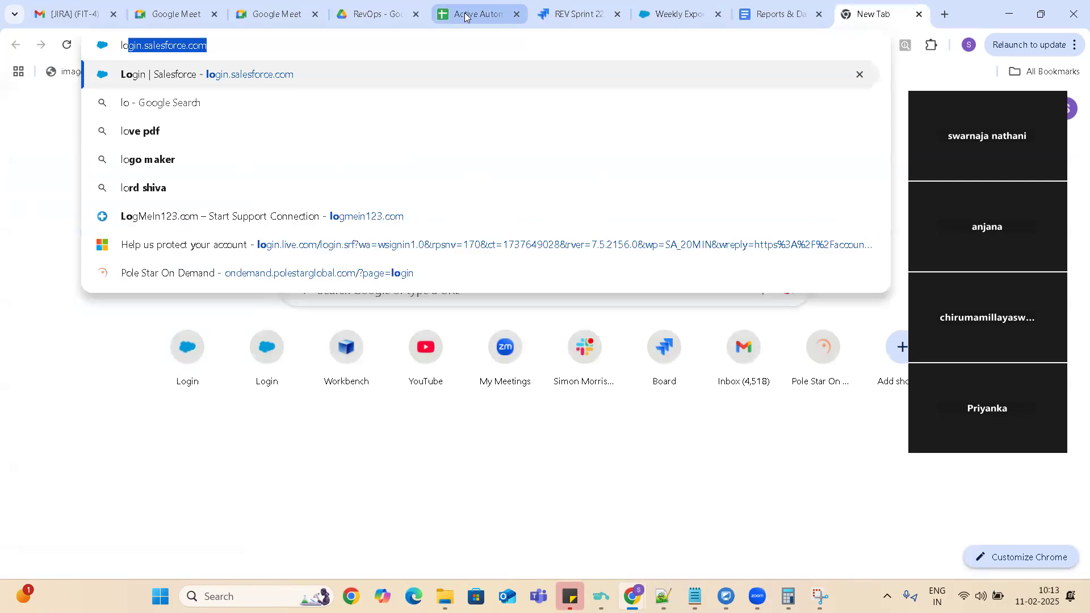
pyautogui.press('Return')
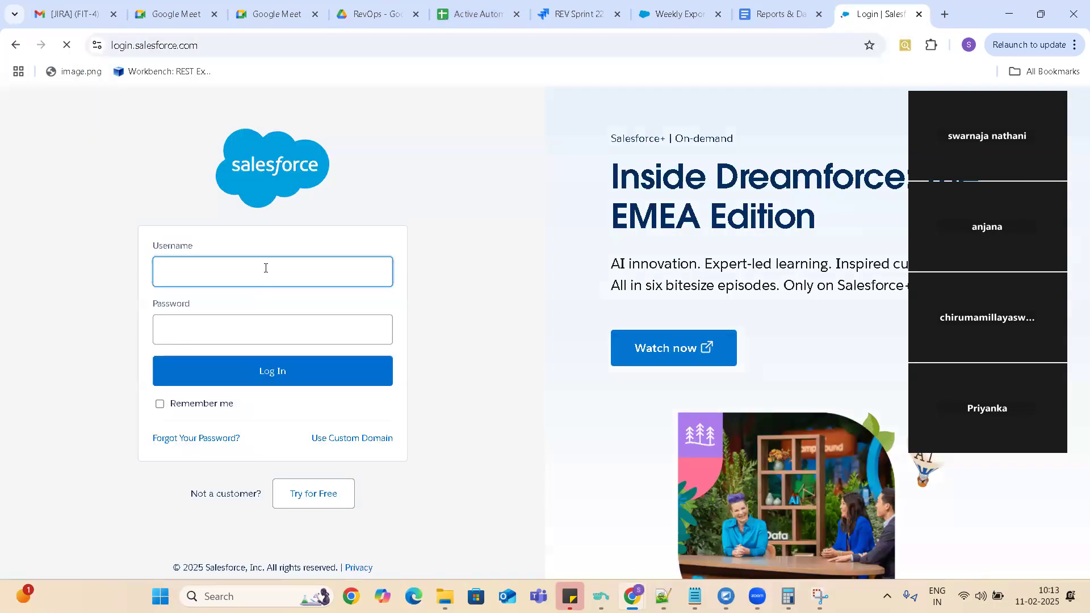
# Fill in the Salesforce username with the saved training account's e-mail, replacing the work account's username.
pyautogui.click(265, 268)
pyautogui.click(284, 310)
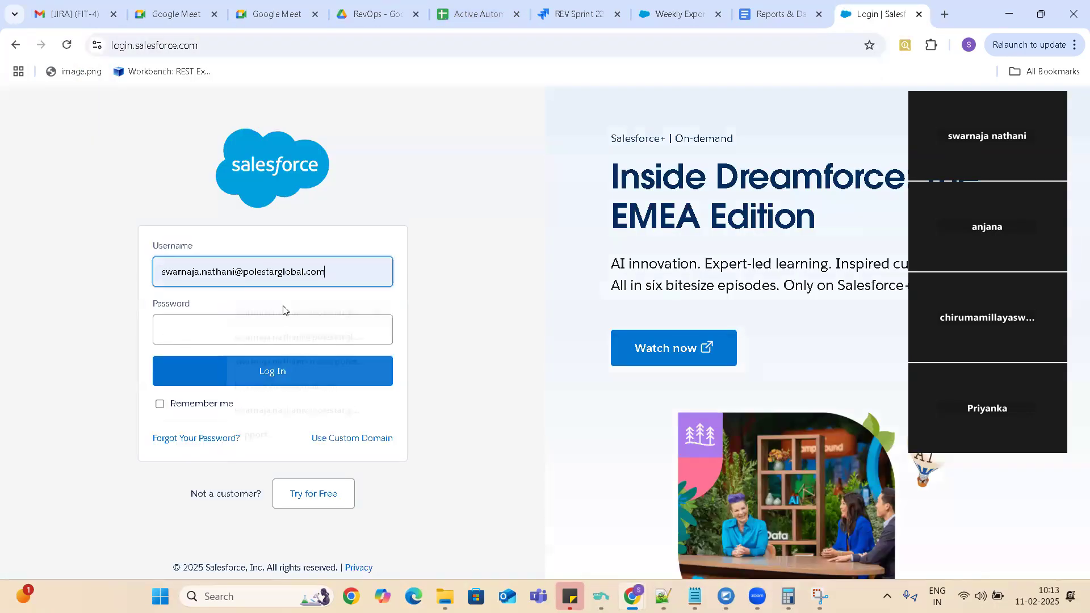
pyautogui.click(337, 276)
pyautogui.press('BackSpace')
pyautogui.press('BackSpace')
pyautogui.press('BackSpace')
pyautogui.press('BackSpace')
pyautogui.press('BackSpace')
pyautogui.press('BackSpace')
pyautogui.press('BackSpace')
pyautogui.press('BackSpace')
pyautogui.press('BackSpace')
pyautogui.press('BackSpace')
pyautogui.press('BackSpace')
pyautogui.press('BackSpace')
pyautogui.press('BackSpace')
pyautogui.press('BackSpace')
pyautogui.press('BackSpace')
pyautogui.press('BackSpace')
pyautogui.press('BackSpace')
pyautogui.press('BackSpace')
pyautogui.press('BackSpace')
pyautogui.press('BackSpace')
pyautogui.press('BackSpace')
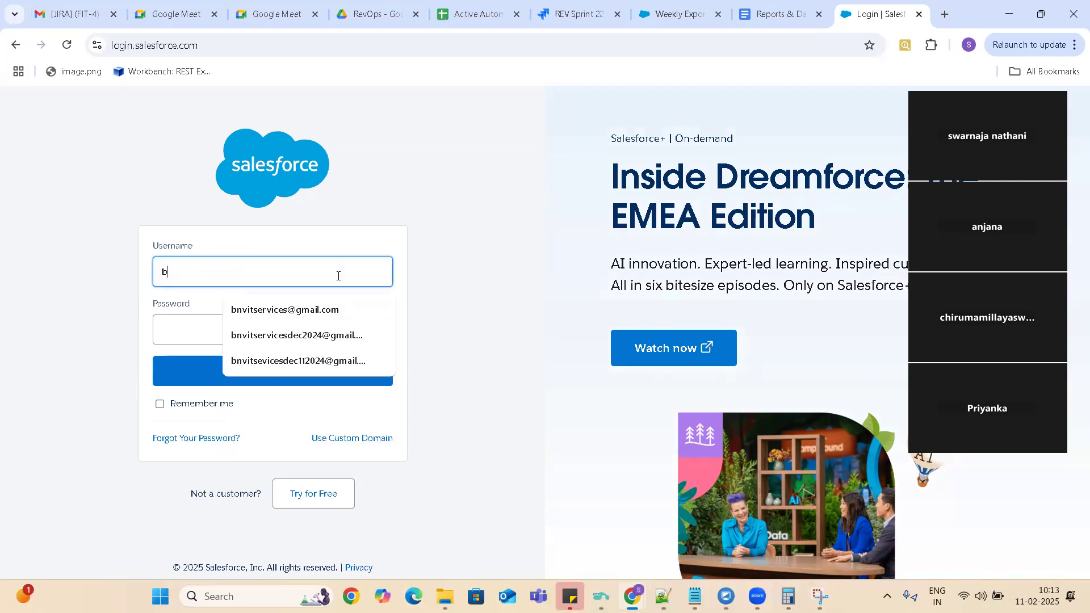
pyautogui.click(312, 313)
# Enter the account password and log in to Salesforce.
pyautogui.click(220, 333)
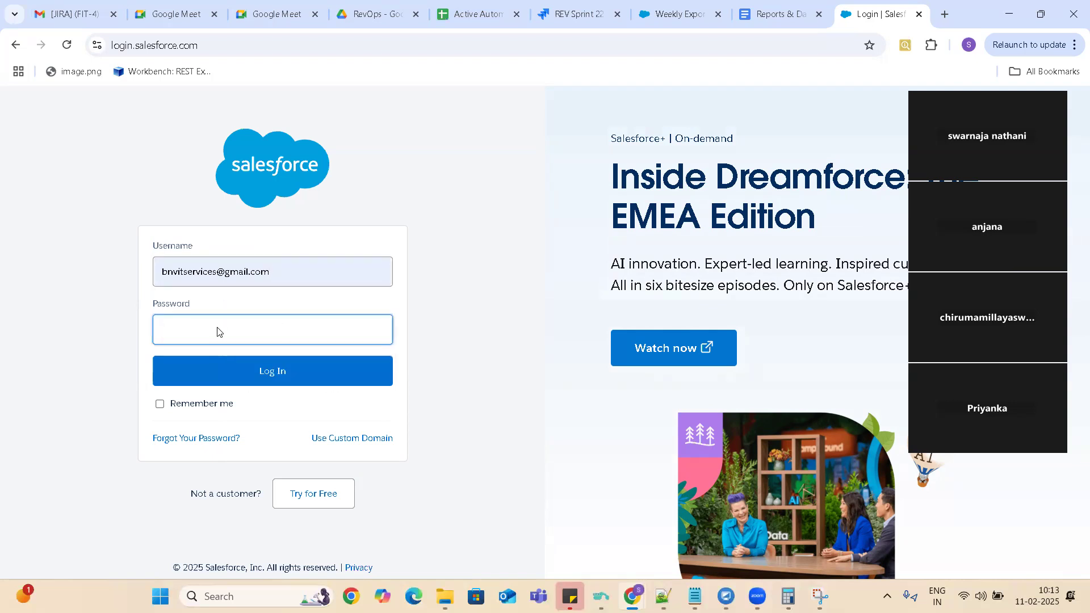
pyautogui.write('***********')
pyautogui.click(270, 376)
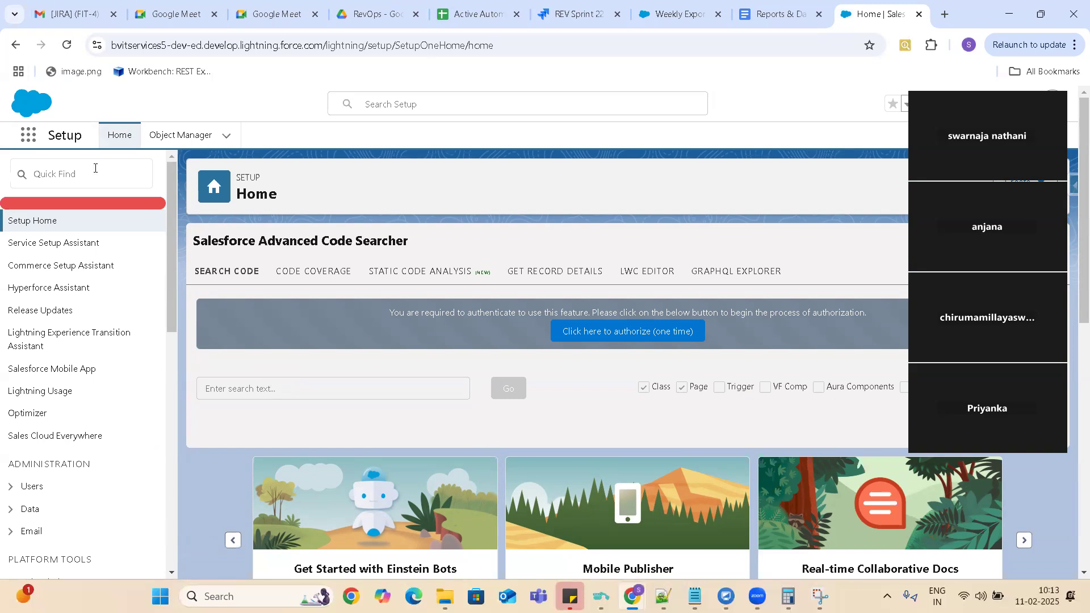
# Find the Dashboards item in the App Launcher by searching for "Das" and open it.
pyautogui.click(30, 143)
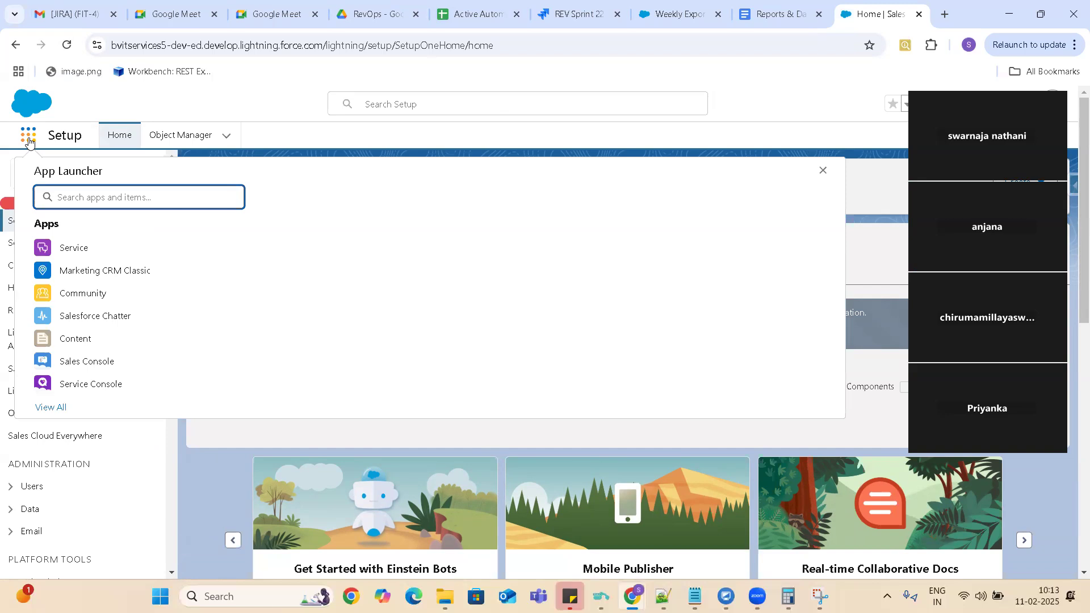
pyautogui.write('Das')
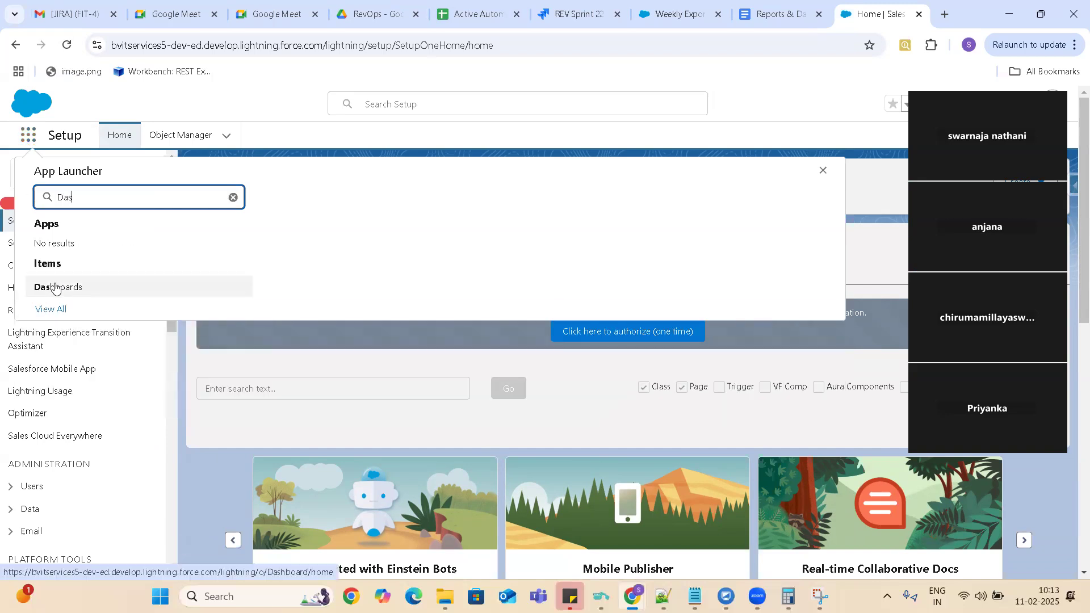
pyautogui.click(57, 287)
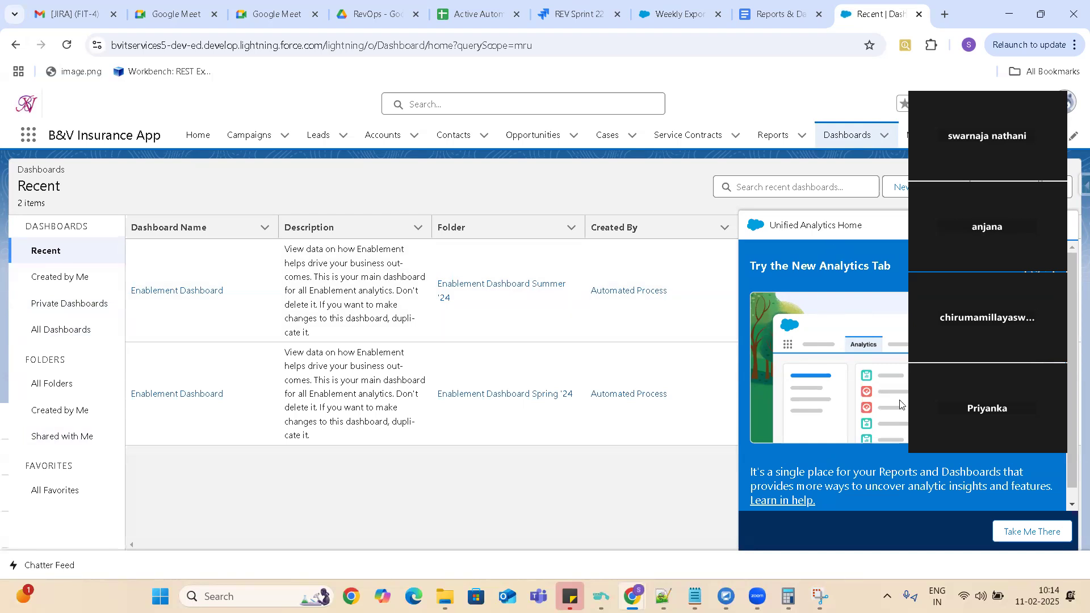
# Look through the Unified Analytics Home prompt and minimize it to uncover the dashboards list.
pyautogui.scroll(-1, 900, 404)
pyautogui.hotkey('ctrl', 'a')
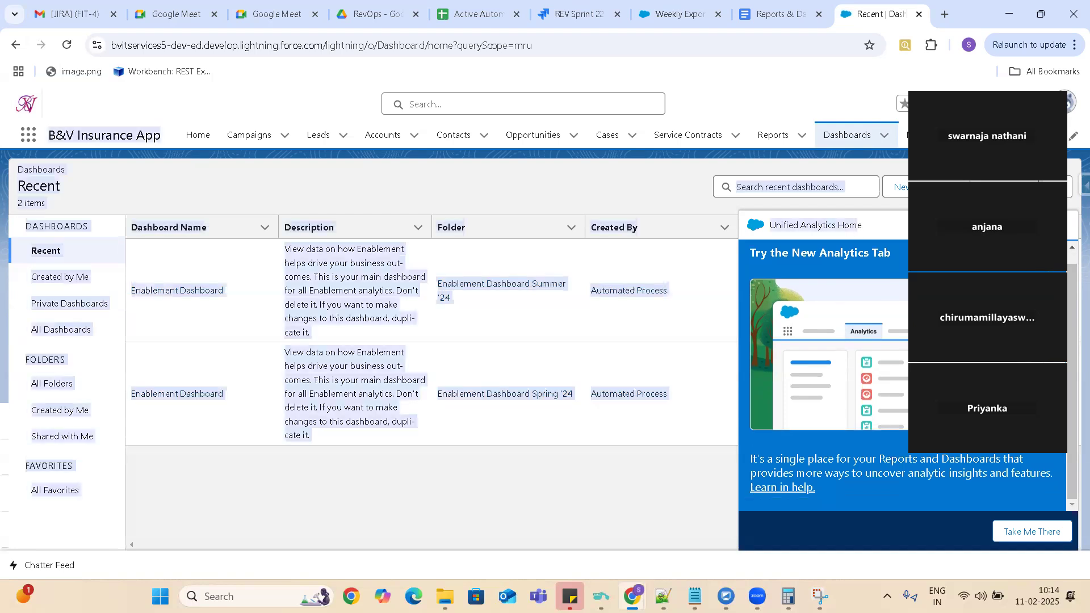
pyautogui.click(517, 467)
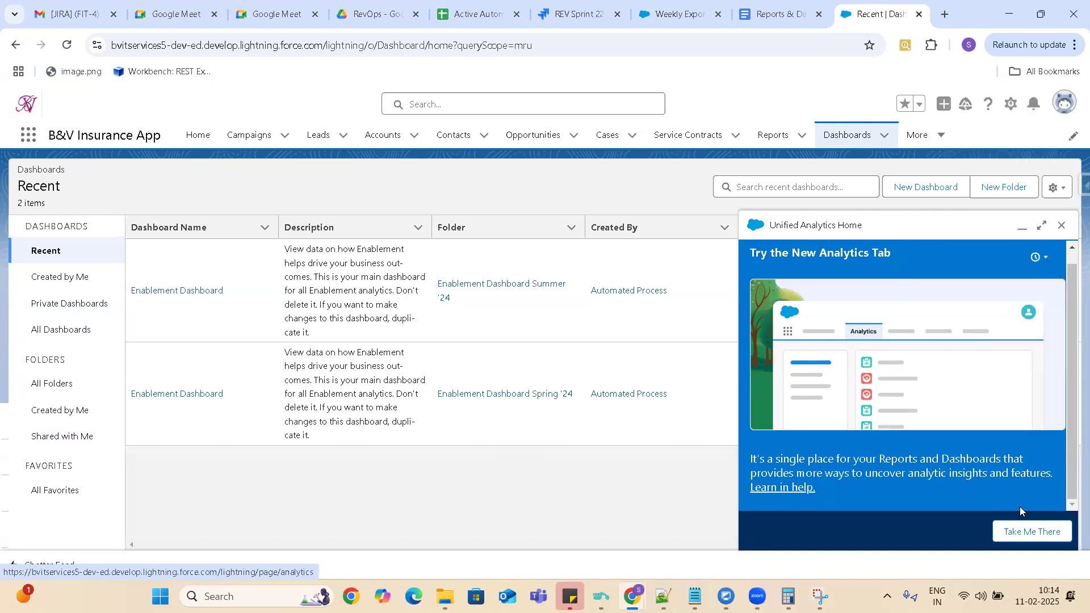
pyautogui.click(1025, 232)
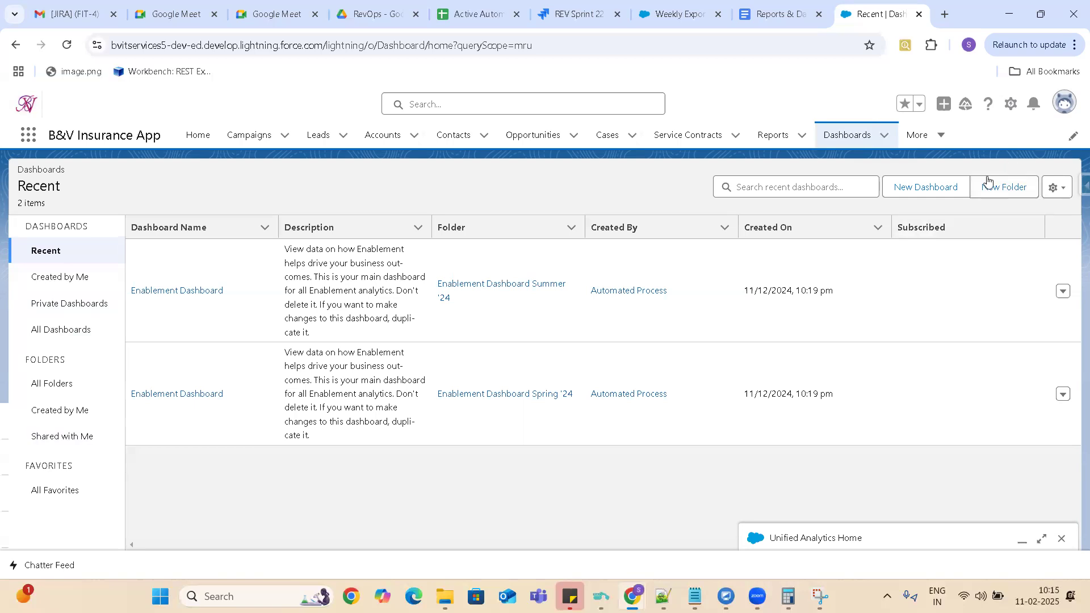
# Start a new dashboard and name it "Sales Dashboard", leaving the description empty.
pyautogui.click(925, 187)
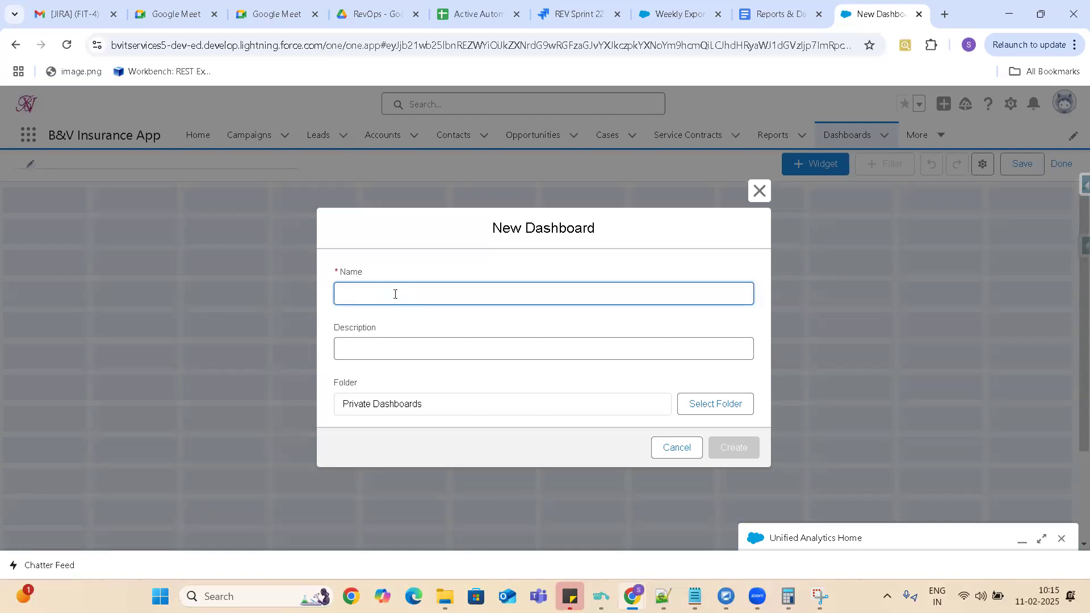
pyautogui.write('Sa')
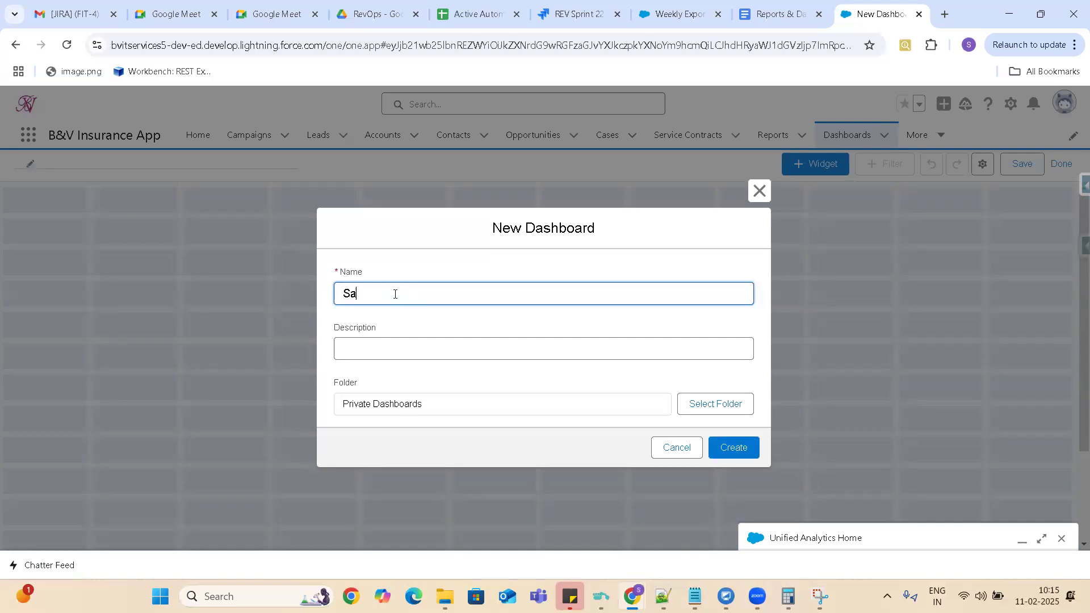
pyautogui.write('les Dashboard')
pyautogui.click(401, 349)
# Create a dashboard folder labelled "Sales Dashboard" and select it as the new dashboard's folder.
pyautogui.click(706, 414)
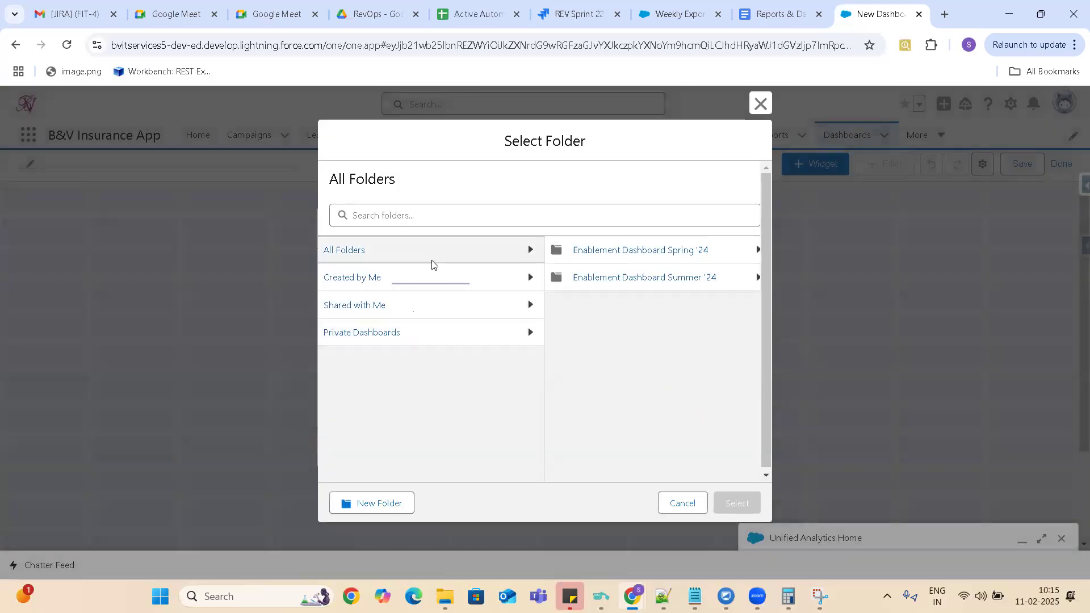
pyautogui.click(434, 257)
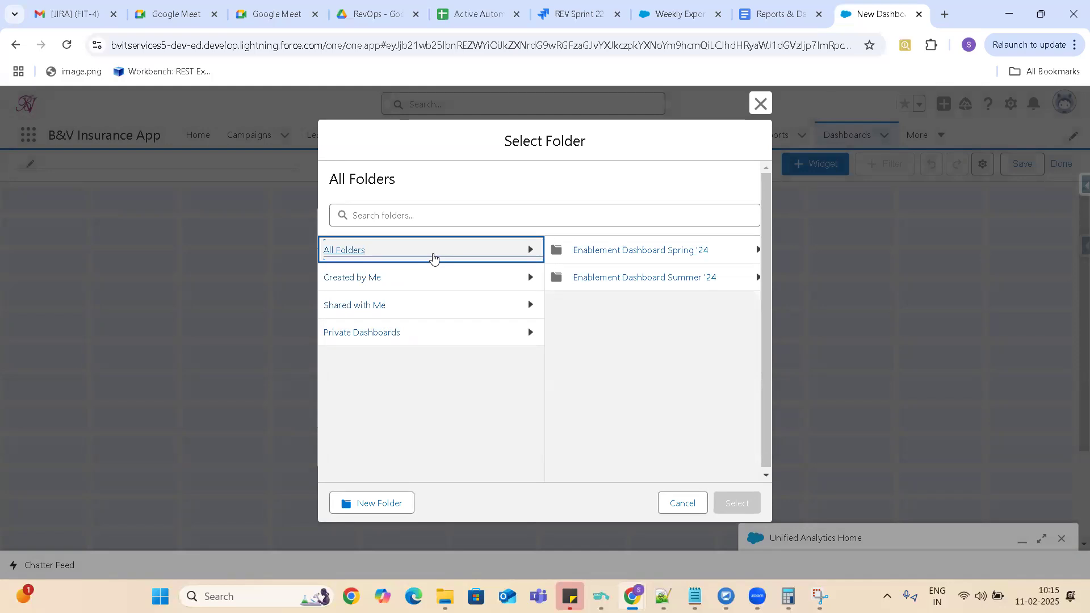
pyautogui.click(376, 505)
pyautogui.write('Sales ')
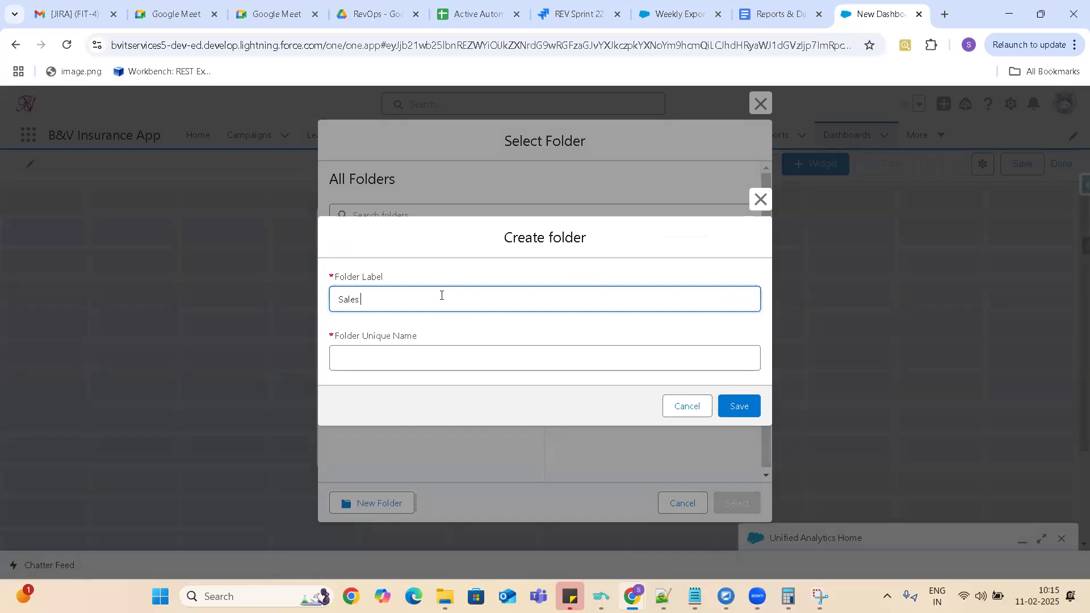
pyautogui.write('Dashboard')
pyautogui.click(420, 359)
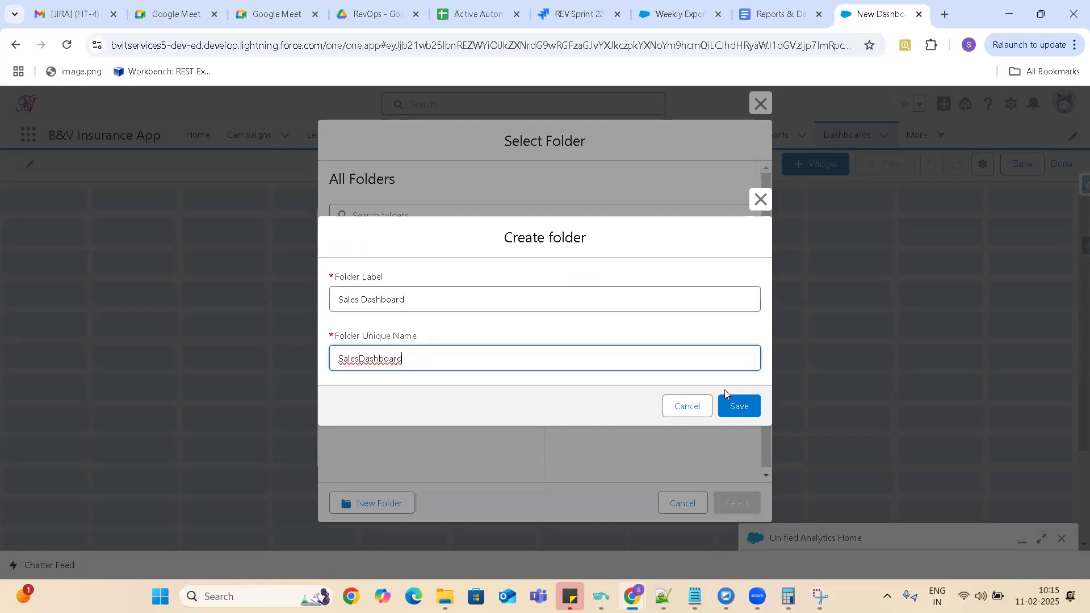
pyautogui.click(737, 408)
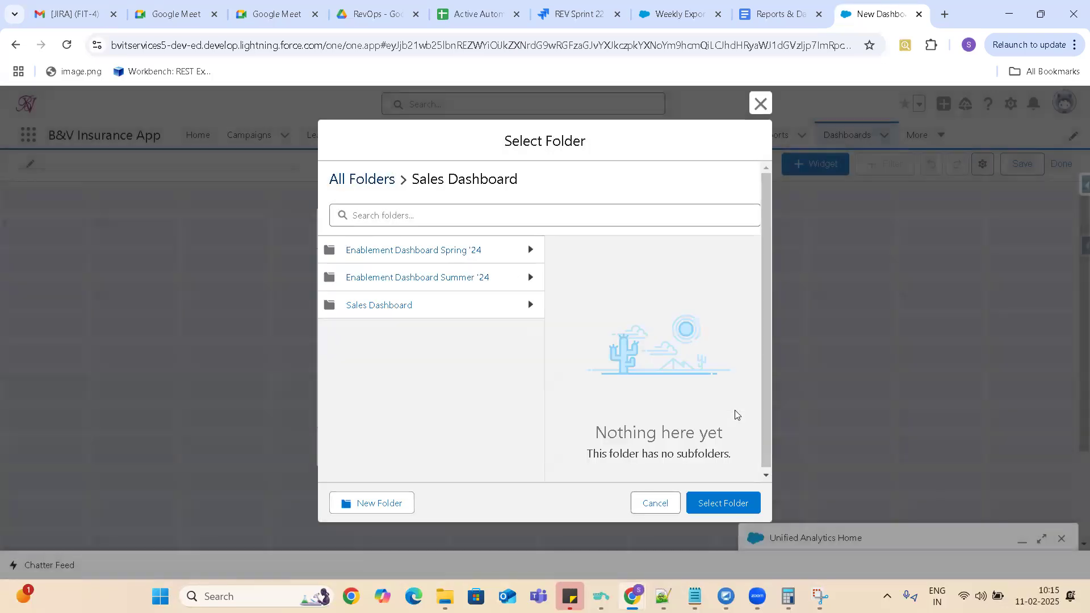
pyautogui.click(383, 306)
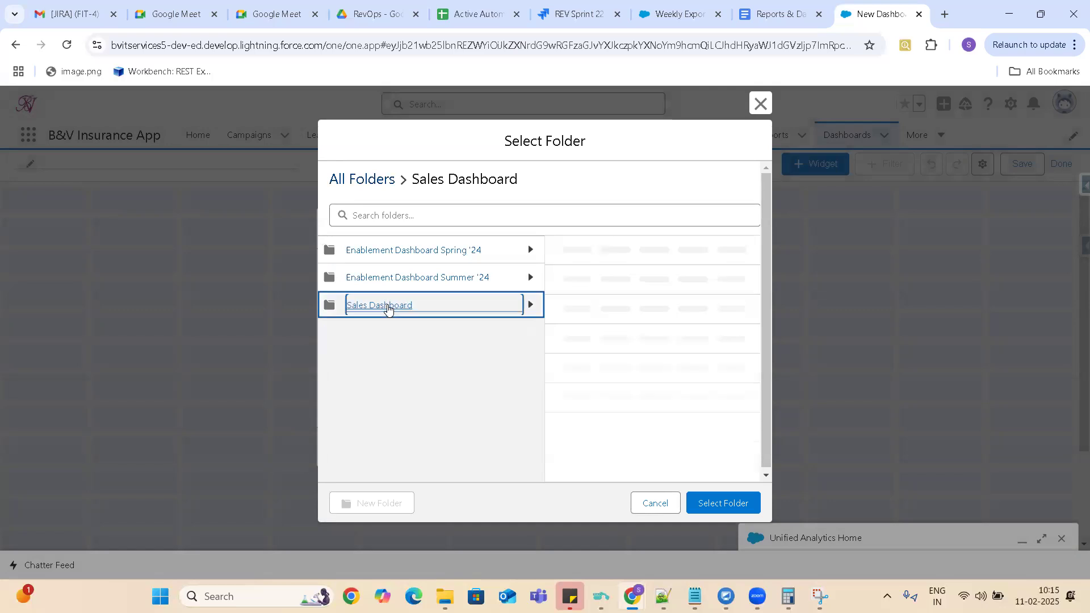
pyautogui.click(725, 504)
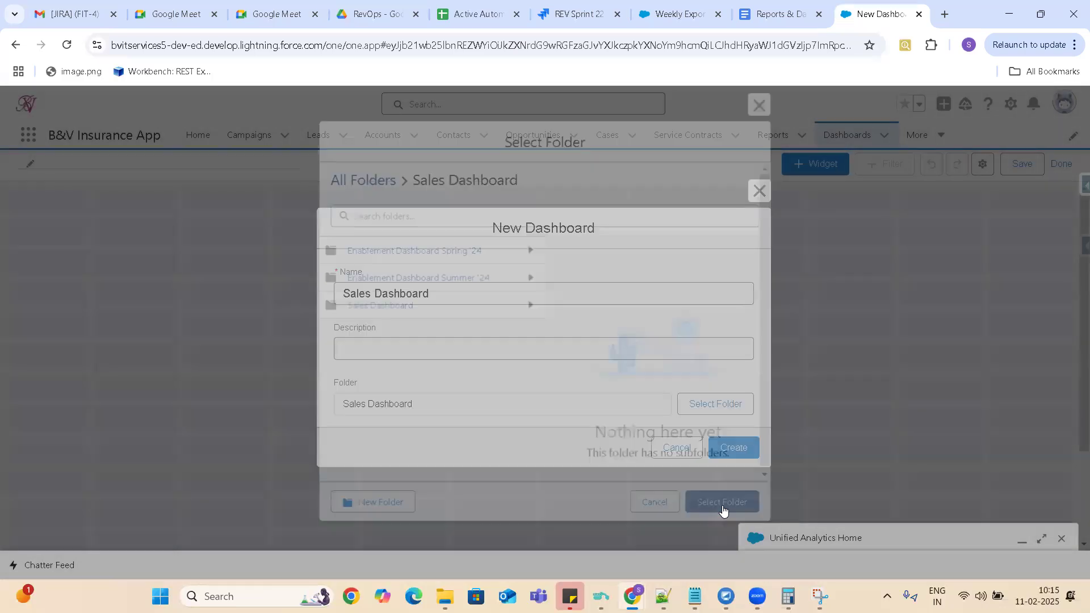
# Create the Sales Dashboard in the Sales Dashboard folder, leaving the description empty.
pyautogui.click(461, 343)
pyautogui.click(447, 295)
pyautogui.click(410, 345)
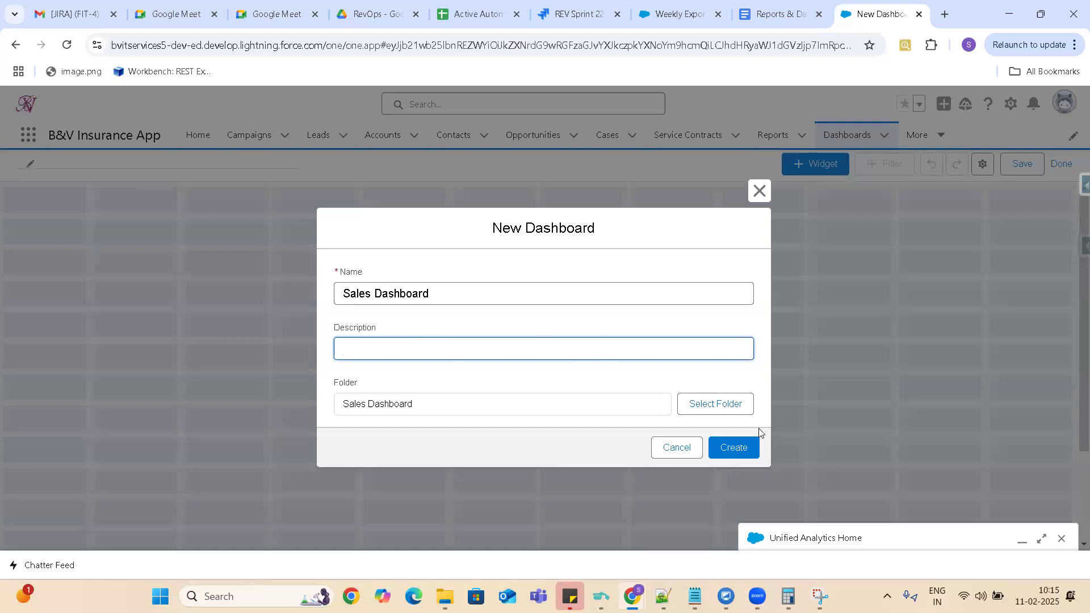
pyautogui.click(739, 449)
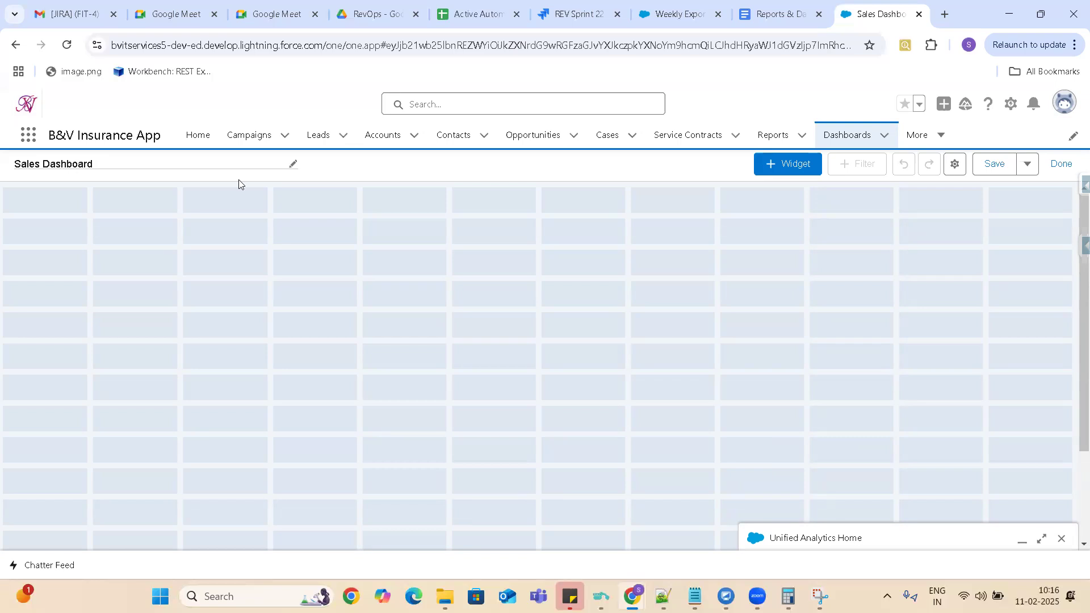
# Look through the available widget types and the additional save options of the new dashboard.
pyautogui.click(794, 172)
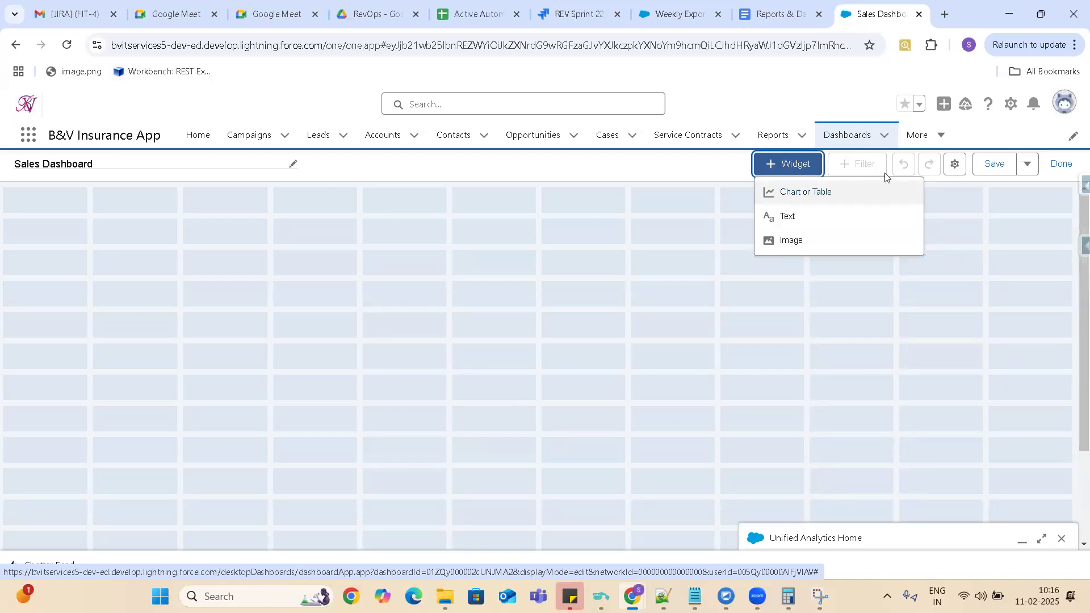
pyautogui.click(1027, 166)
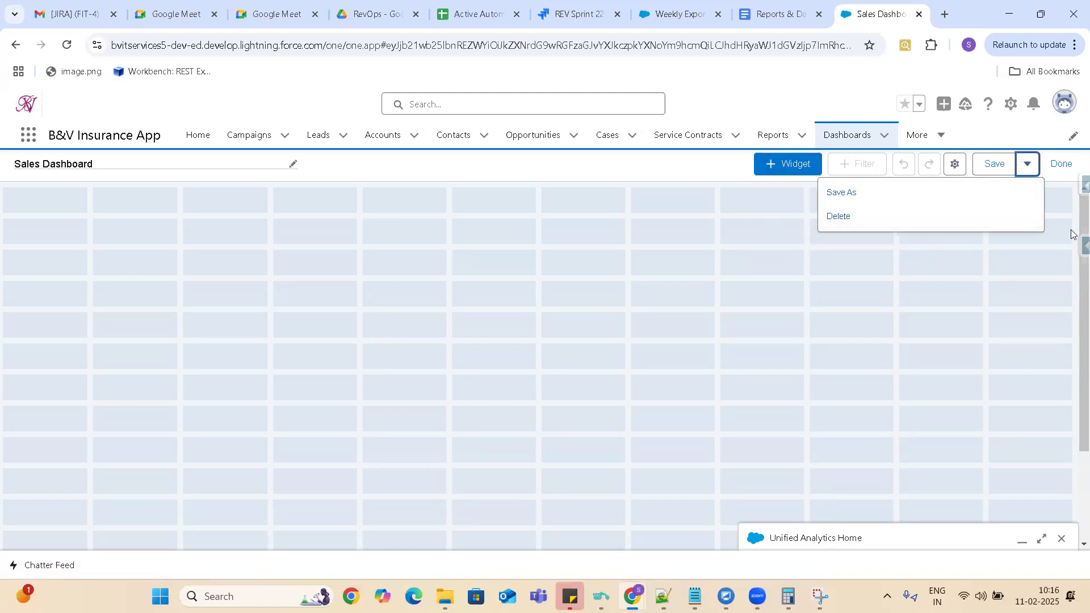
pyautogui.click(611, 336)
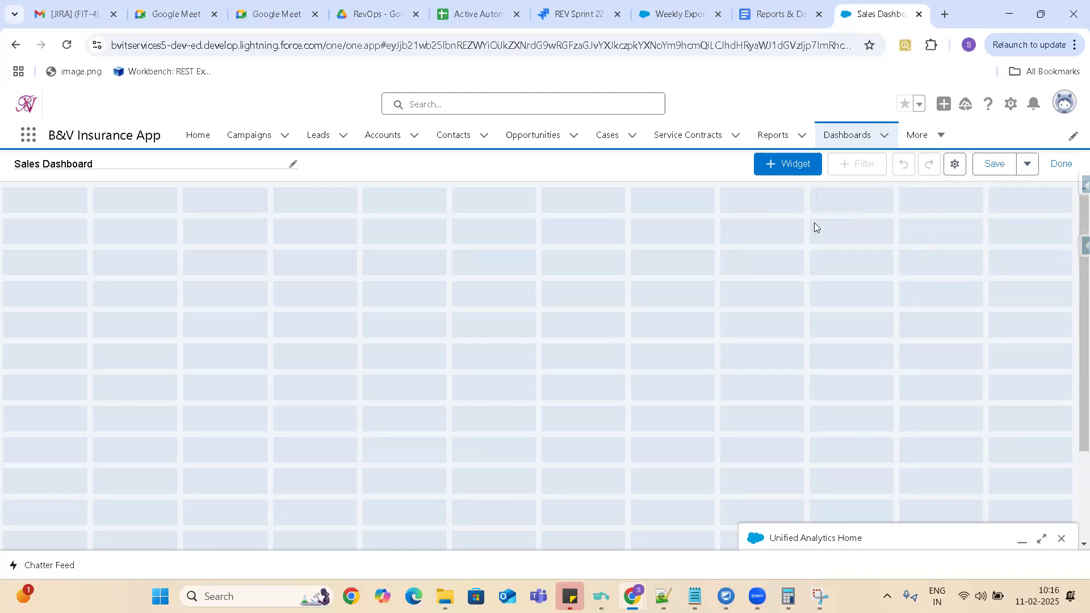
# Try to add a chart or table widget based on the New Accounts Report to the dashboard.
pyautogui.click(797, 169)
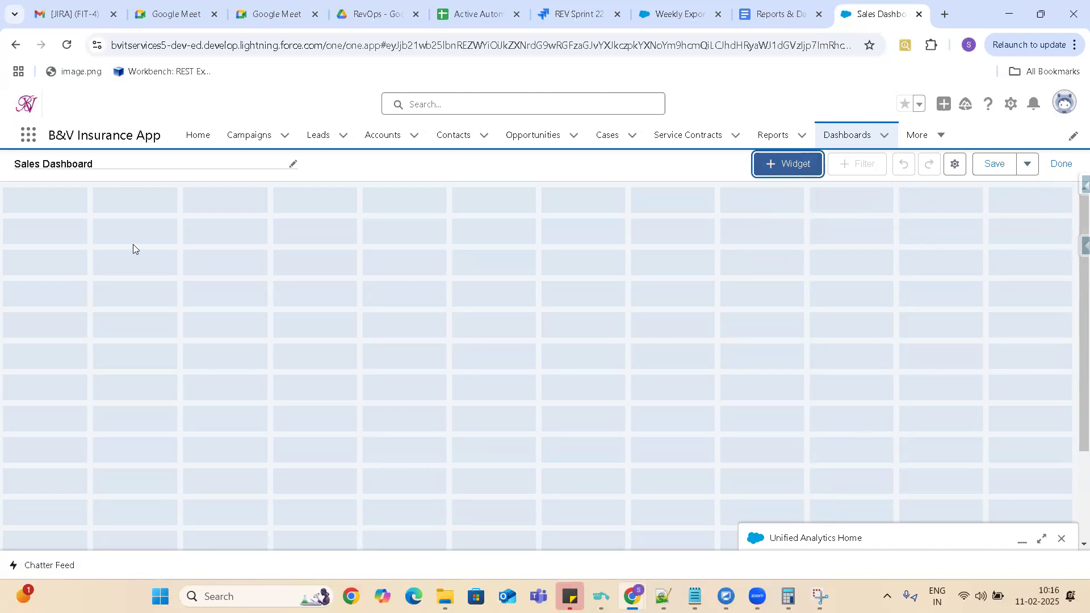
pyautogui.click(787, 170)
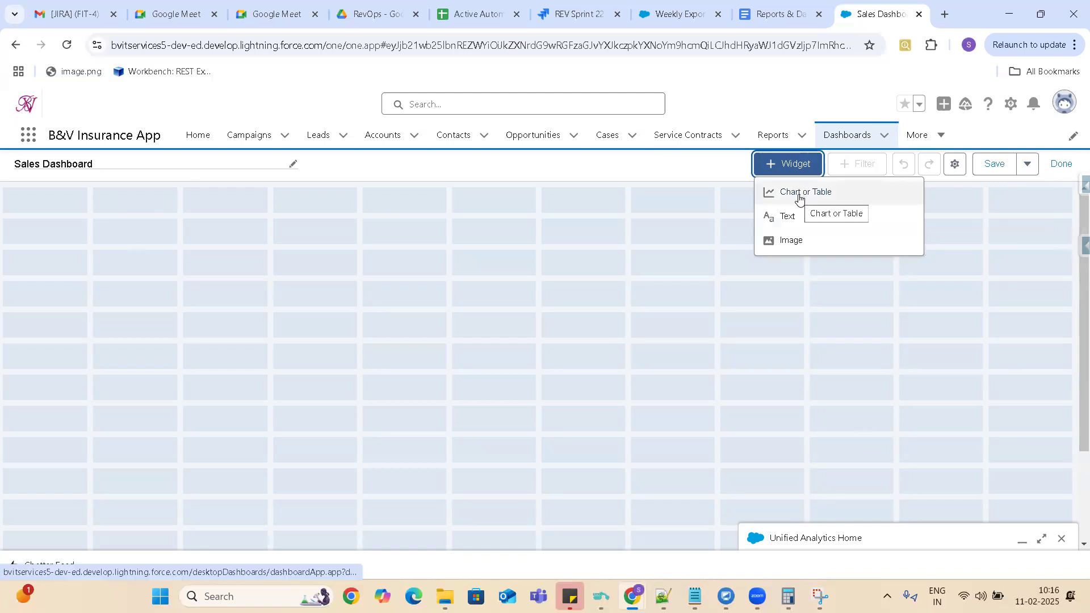
pyautogui.click(800, 194)
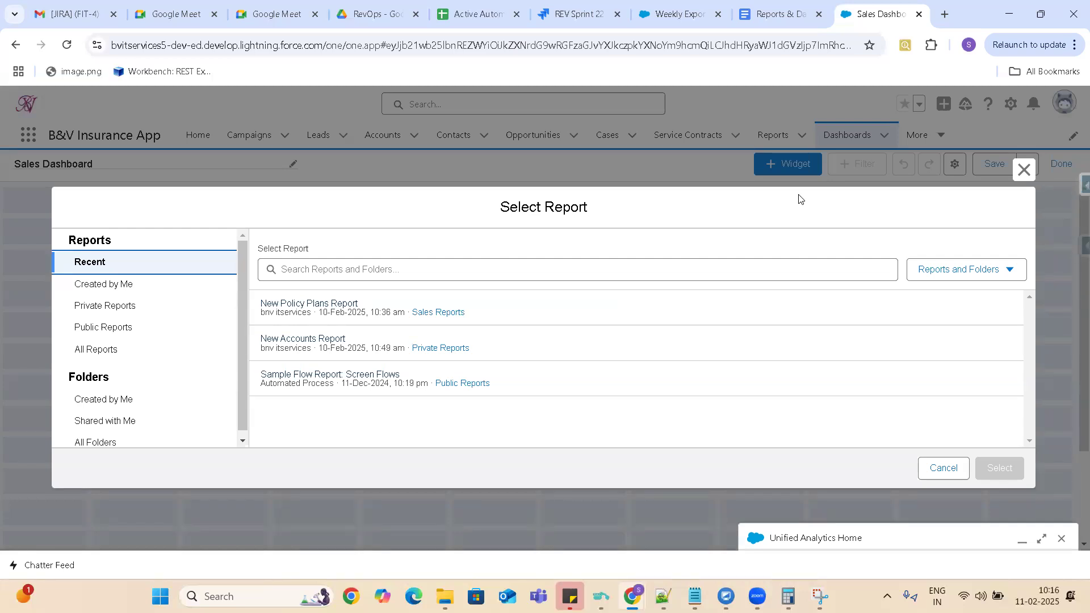
pyautogui.click(308, 344)
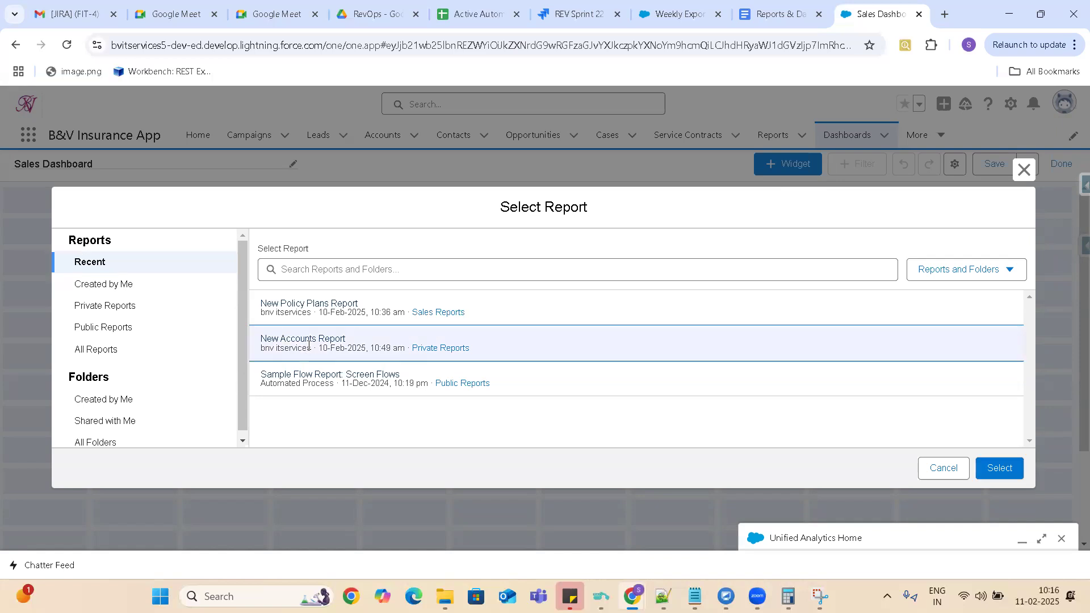
pyautogui.click(993, 469)
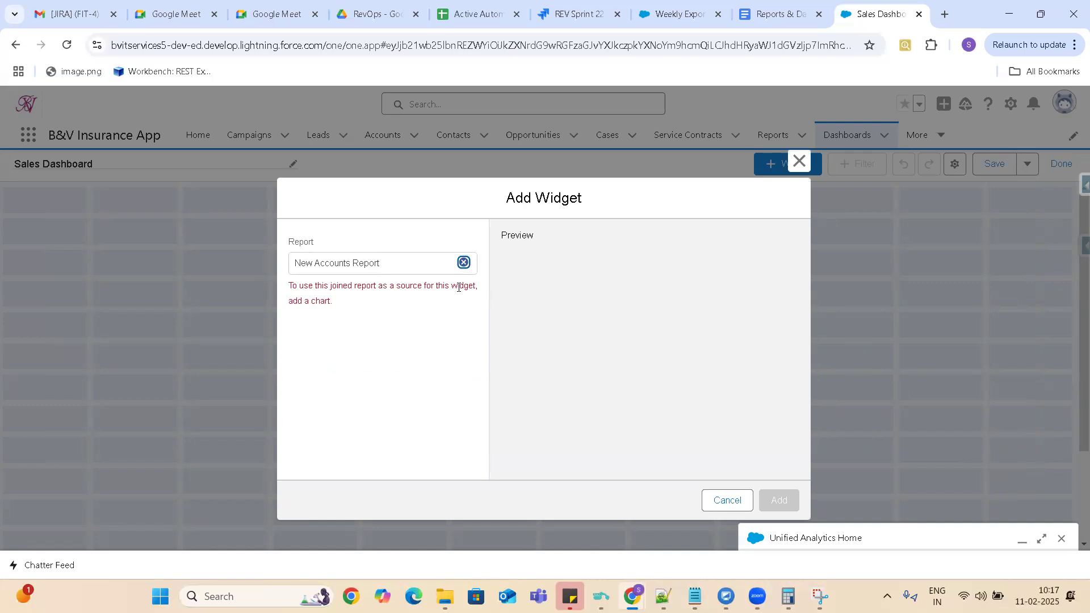
pyautogui.click(726, 502)
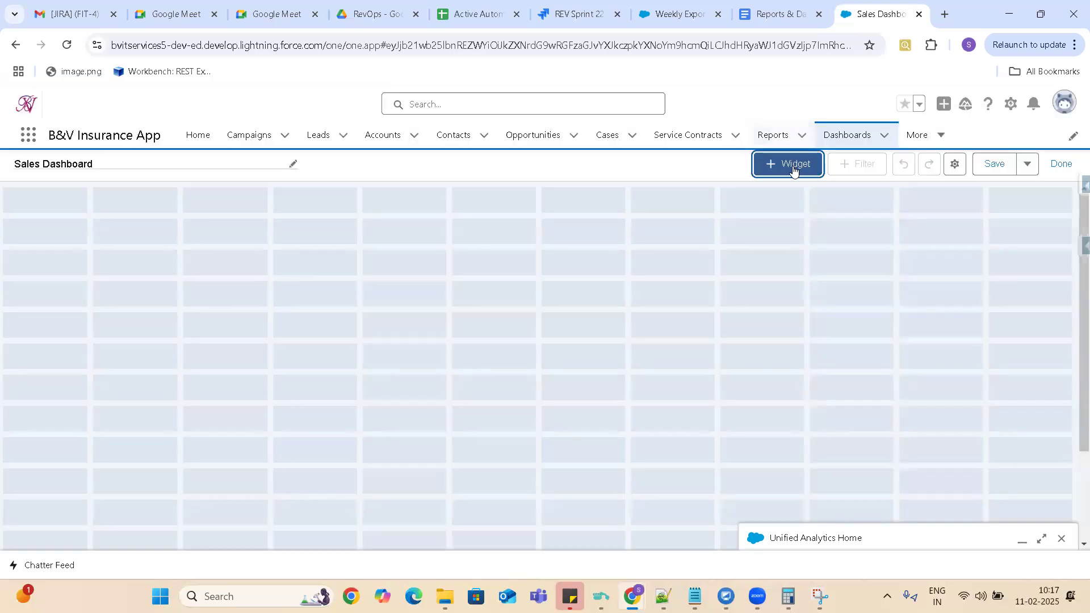
# Try the New Accounts Report once more as the source of a chart or table widget, and clear the selected report.
pyautogui.click(794, 171)
pyautogui.click(791, 194)
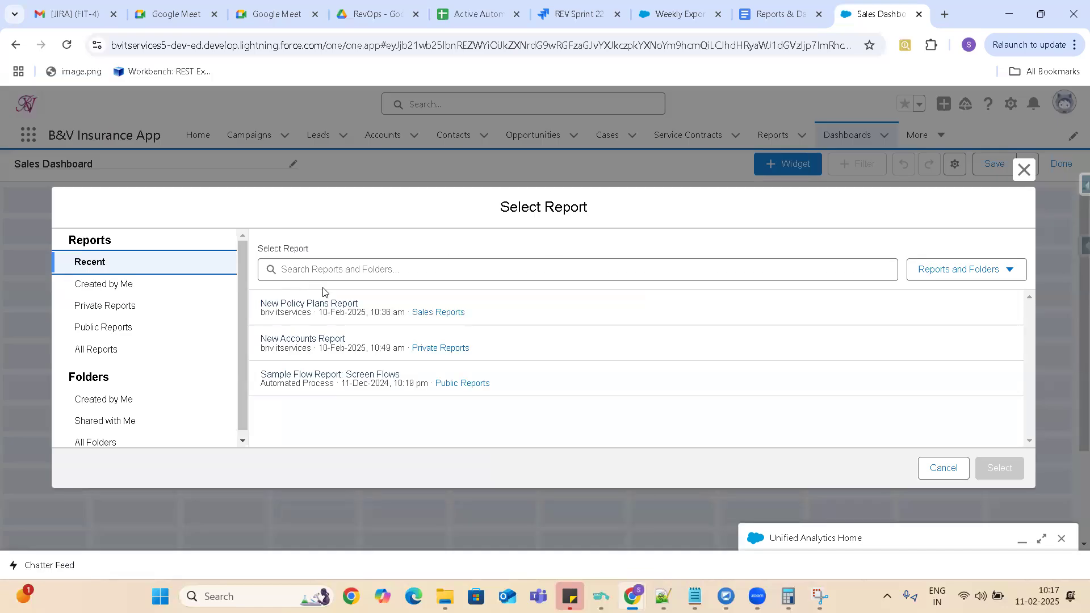
pyautogui.moveTo(243, 334); pyautogui.dragTo(262, 481)
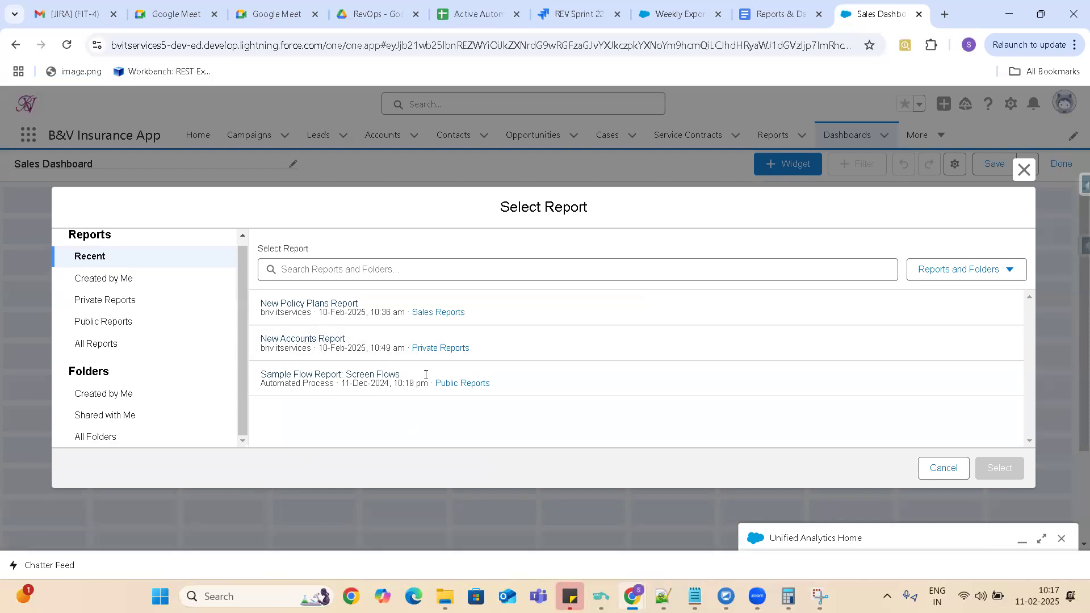
pyautogui.click(339, 340)
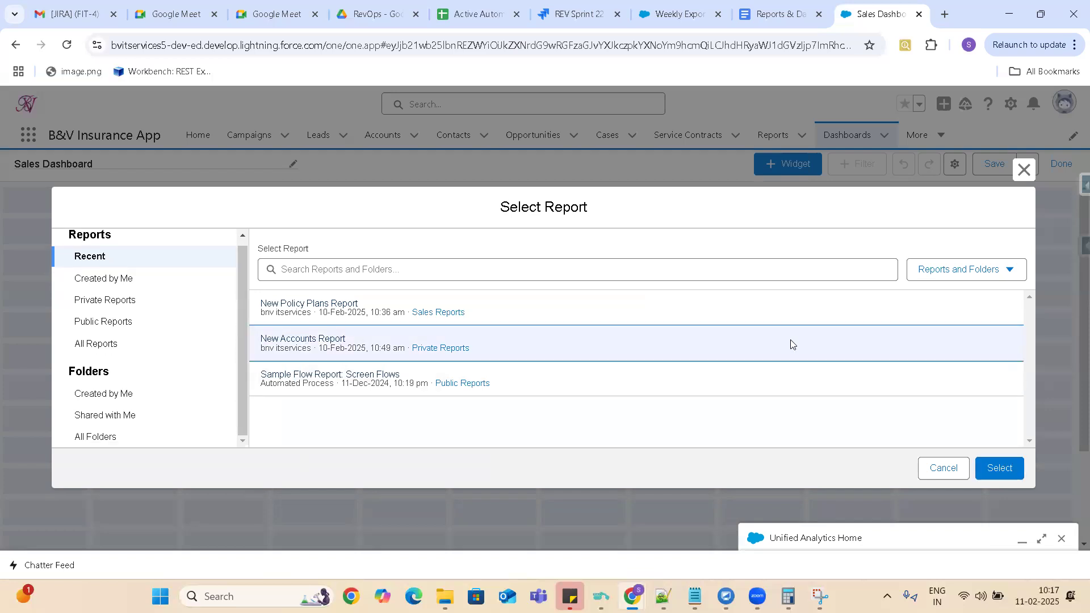
pyautogui.click(990, 467)
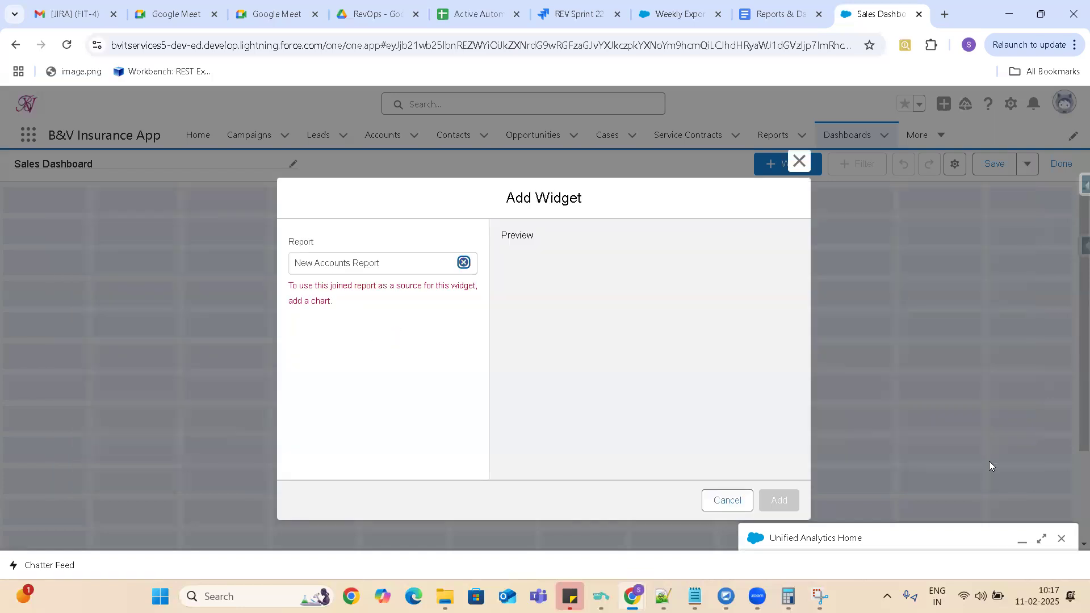
pyautogui.click(463, 263)
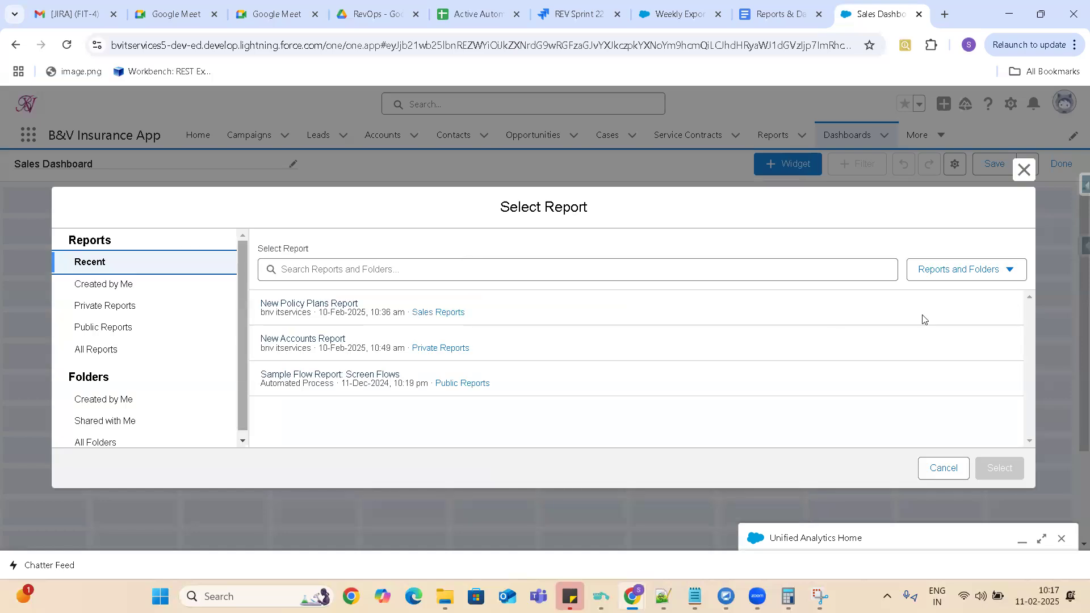
# Check which item types the report selection can be filtered by, and leave it without choosing a report.
pyautogui.click(978, 271)
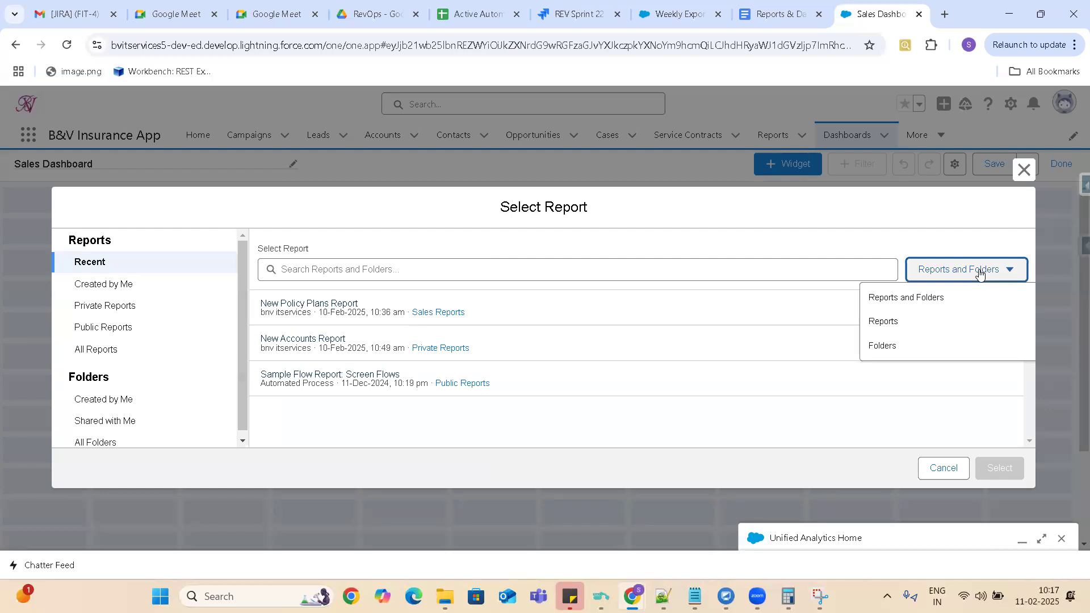
pyautogui.click(242, 269)
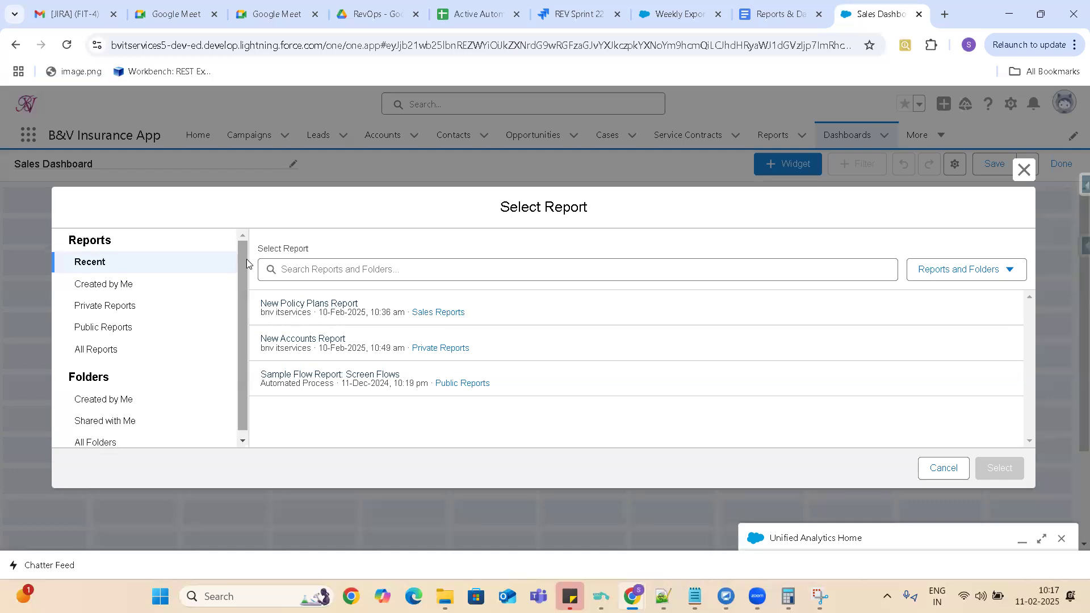
pyautogui.click(940, 467)
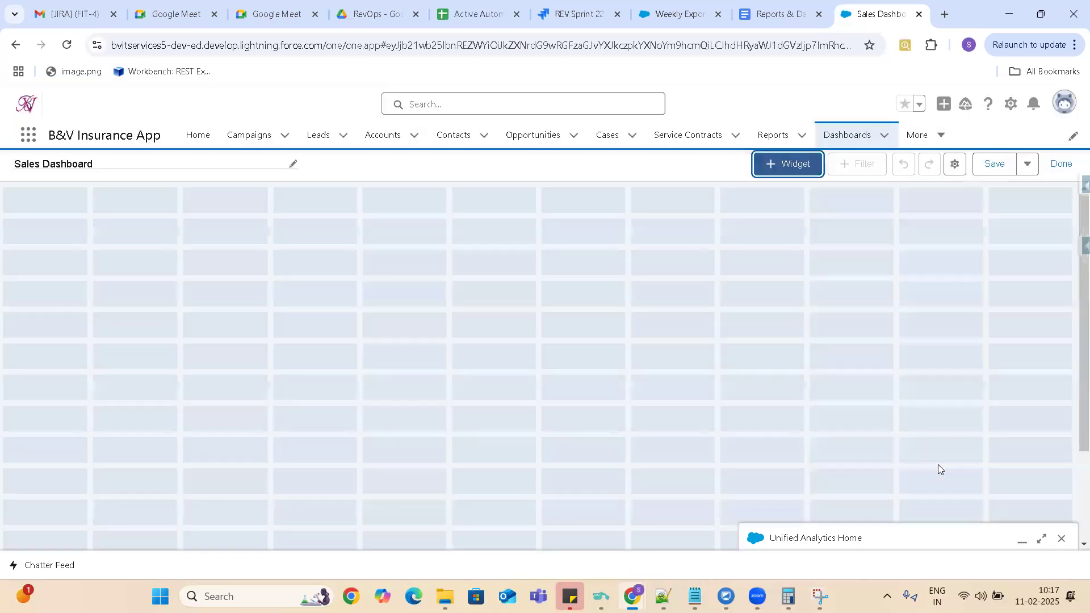
# View the upload dialog for an image widget and leave it without adding an image.
pyautogui.click(785, 164)
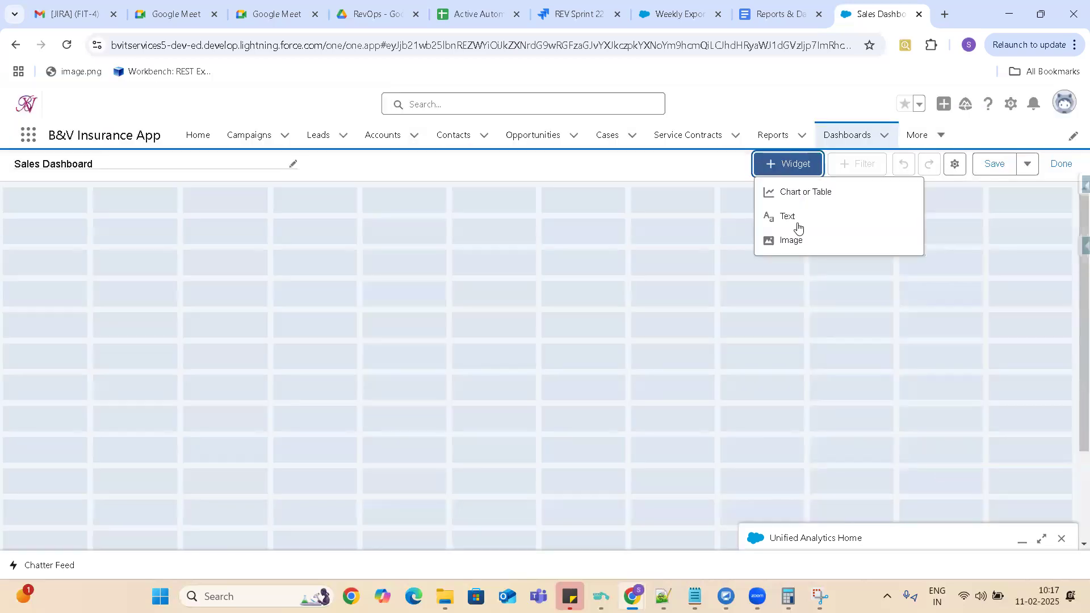
pyautogui.click(785, 242)
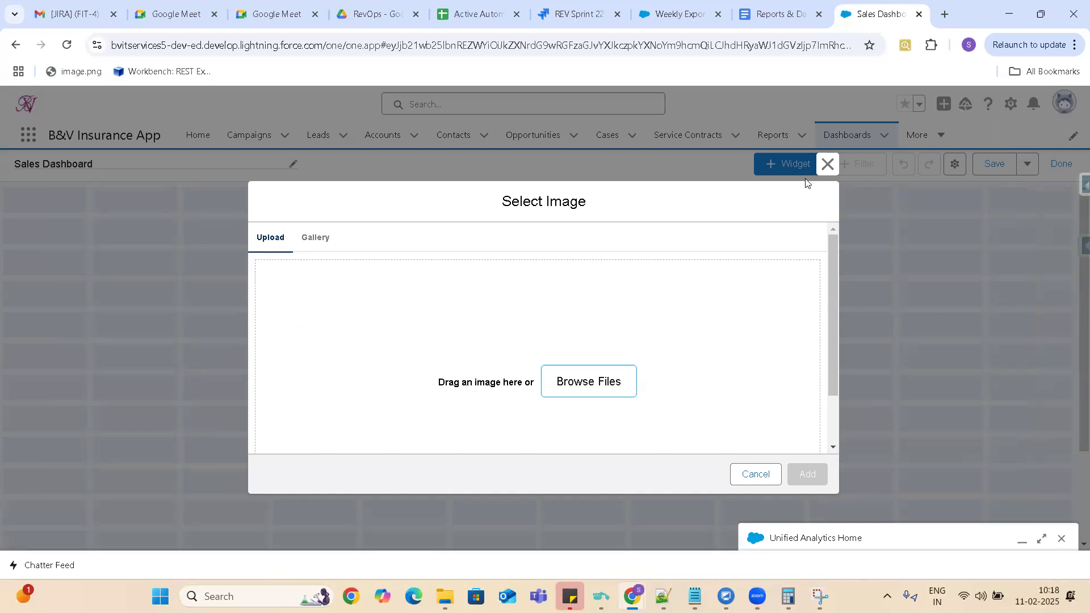
pyautogui.click(755, 476)
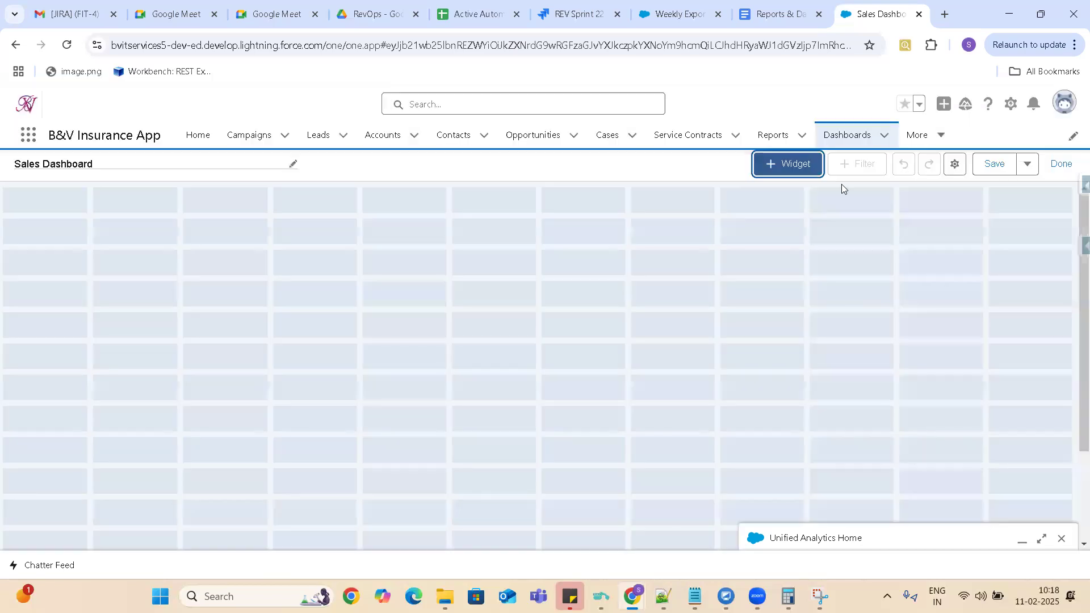
# Duplicate the dashboard's browser tab and open the Reports list in the copy.
pyautogui.rightClick(868, 17)
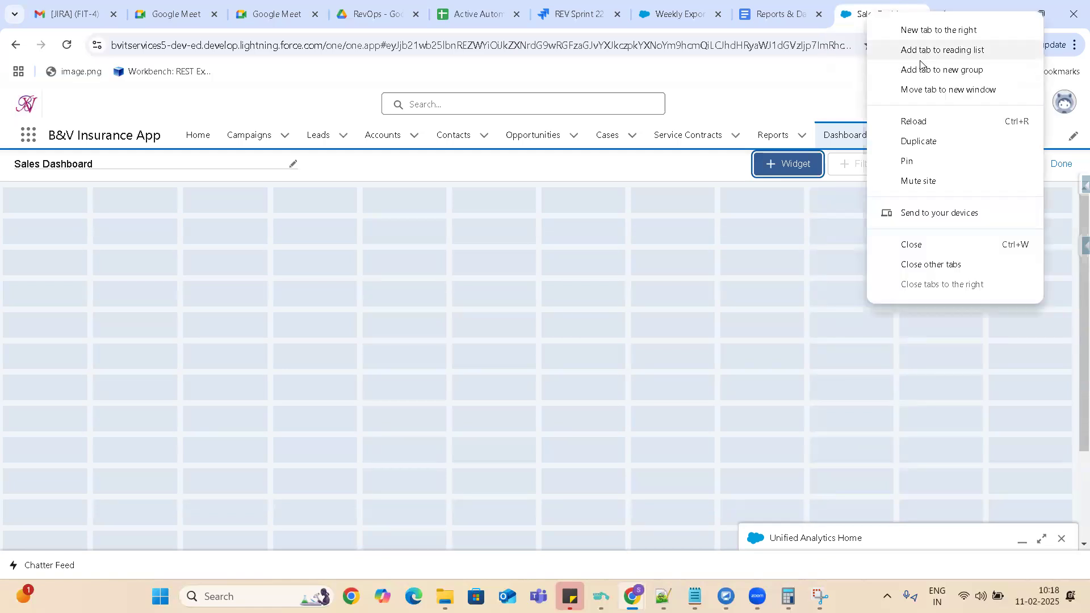
pyautogui.click(915, 142)
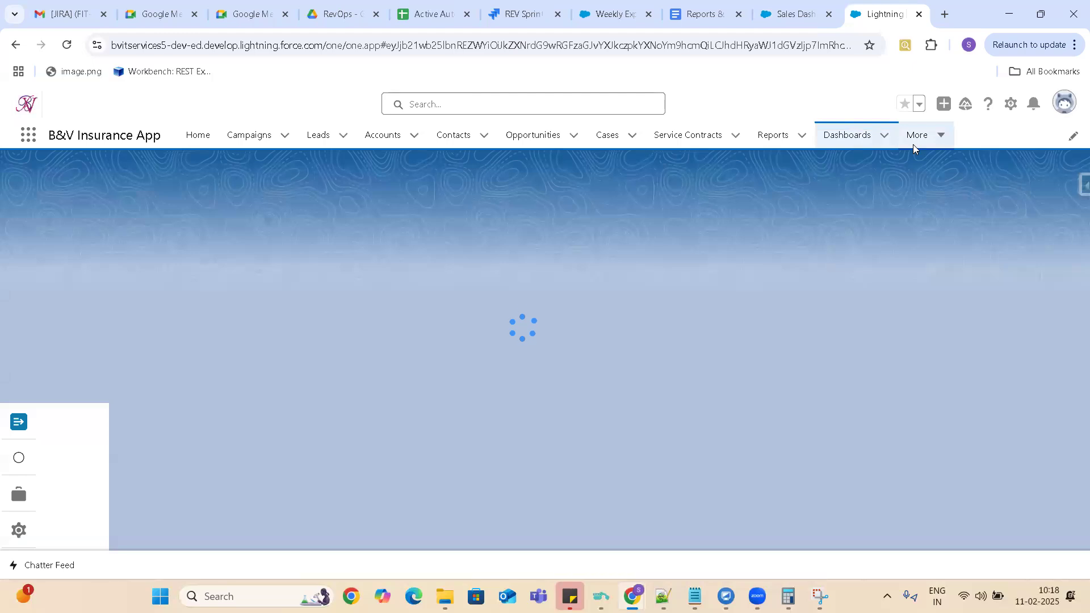
pyautogui.scroll(-5, 1074, 293)
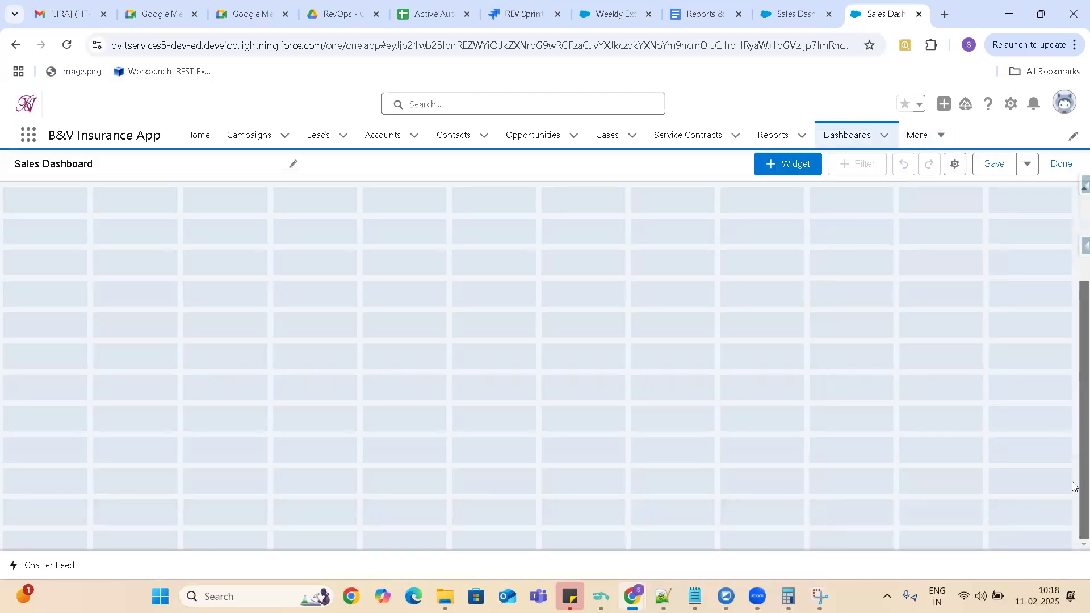
pyautogui.scroll(5, 1073, 267)
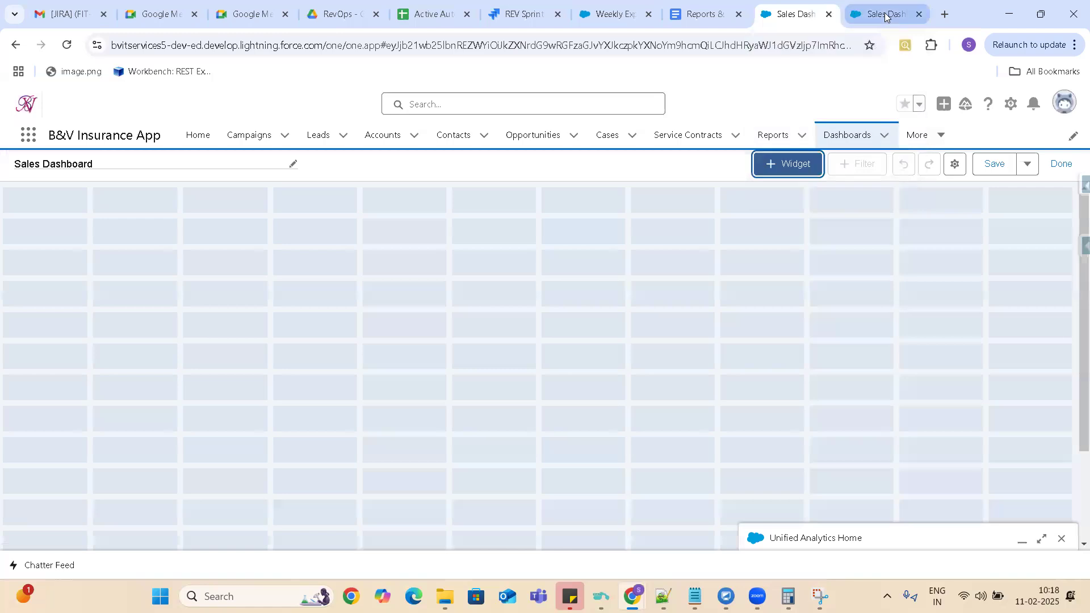
pyautogui.click(774, 139)
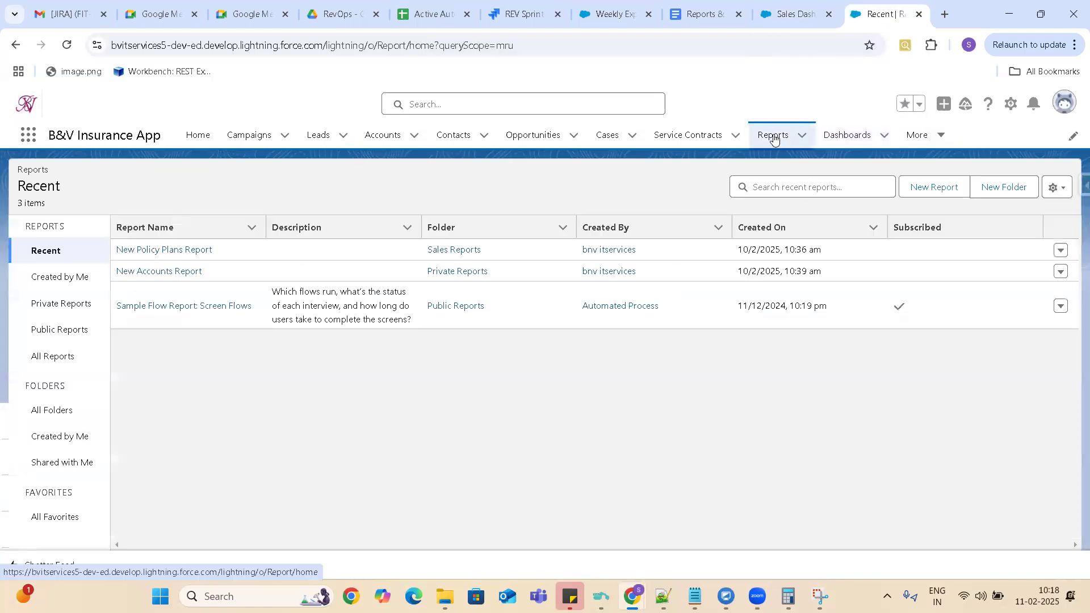
# Start a new report with the Opportunities report type, found by searching the Opportunities category for "Oppo".
pyautogui.click(936, 189)
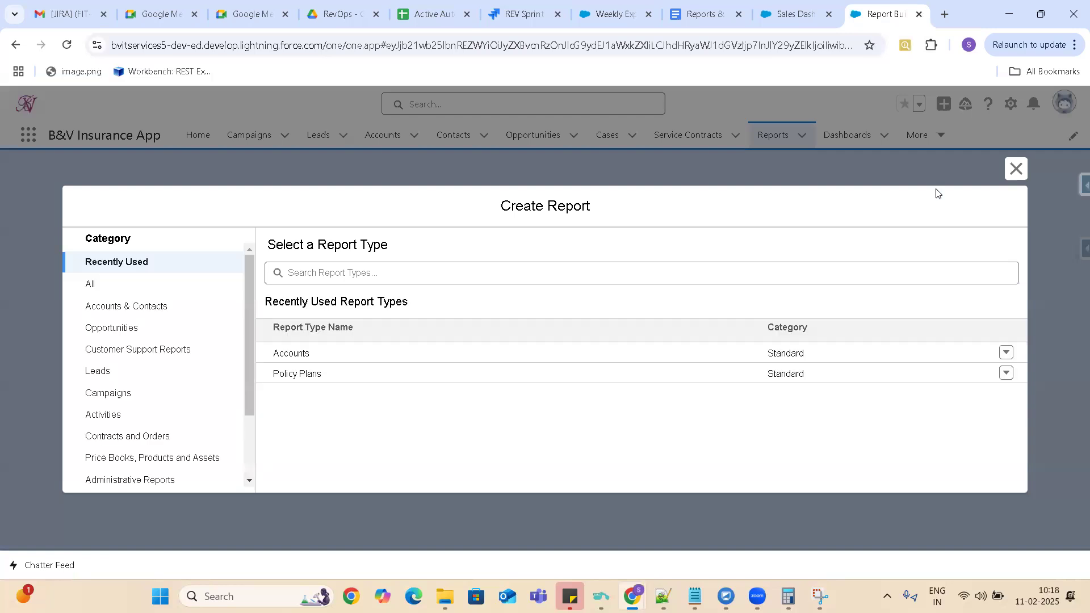
pyautogui.click(370, 270)
pyautogui.write('Account')
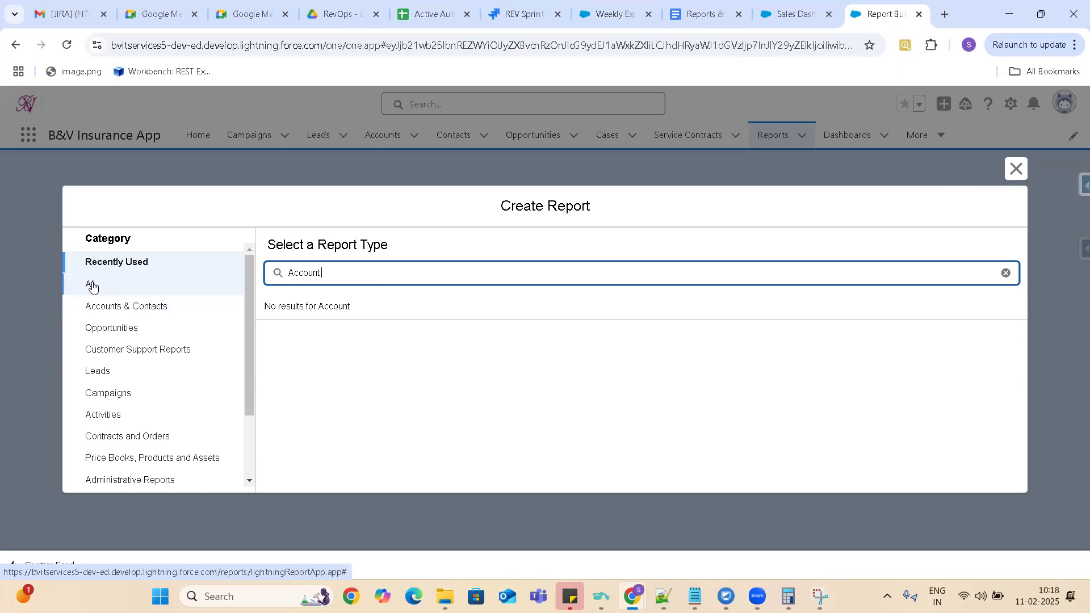
pyautogui.click(113, 330)
pyautogui.doubleClick(301, 275)
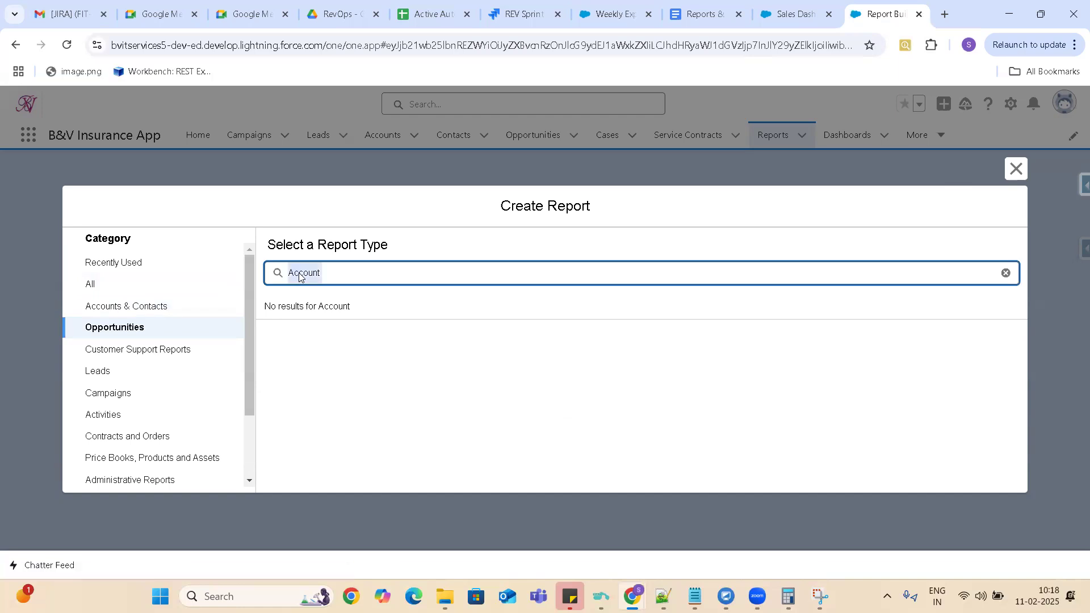
pyautogui.write('Oppo')
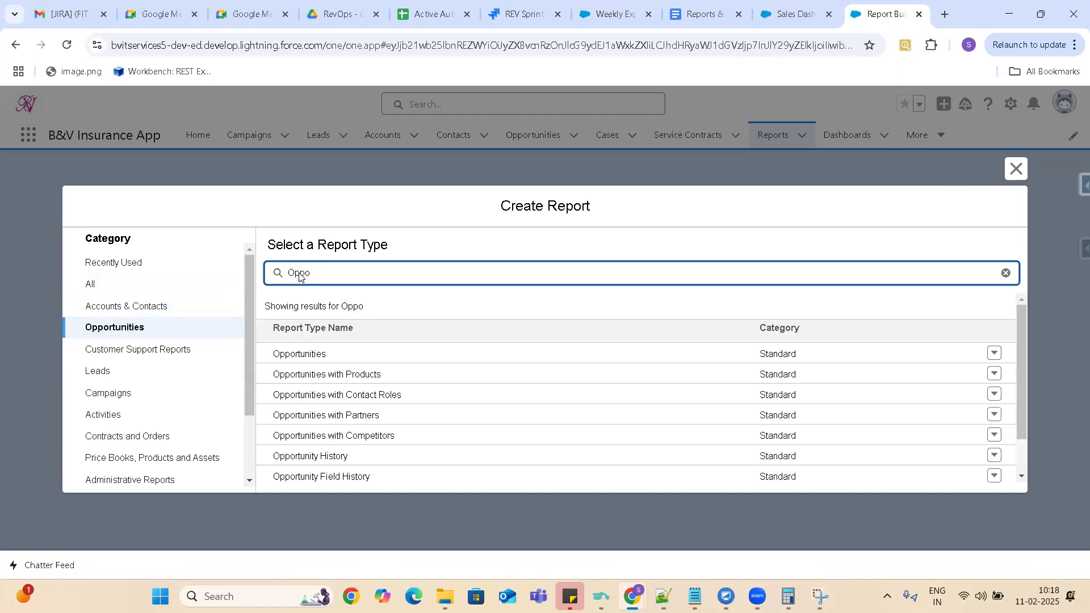
pyautogui.click(310, 357)
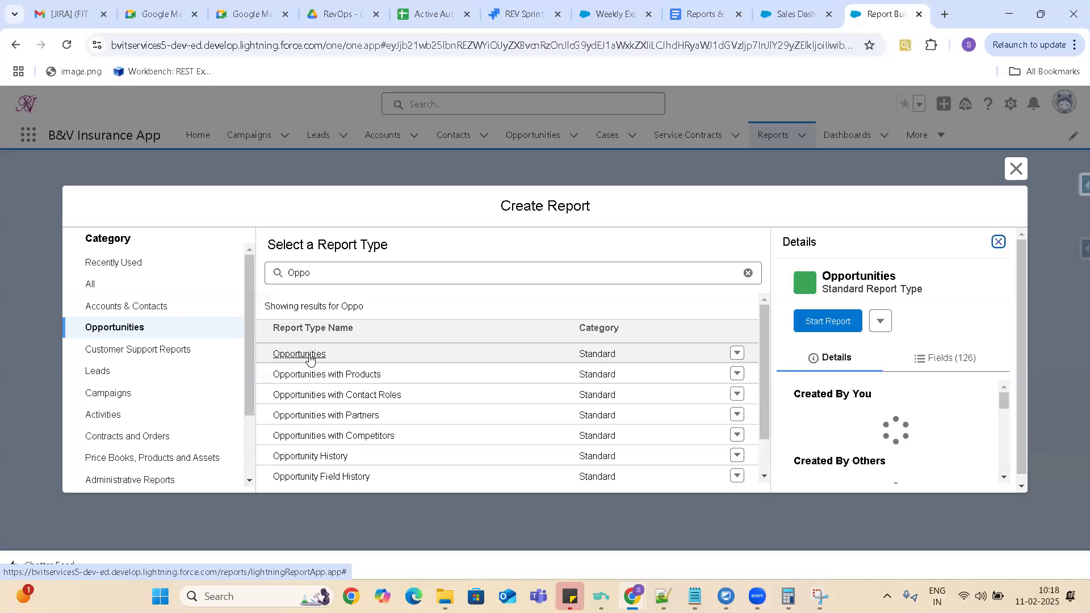
pyautogui.click(829, 322)
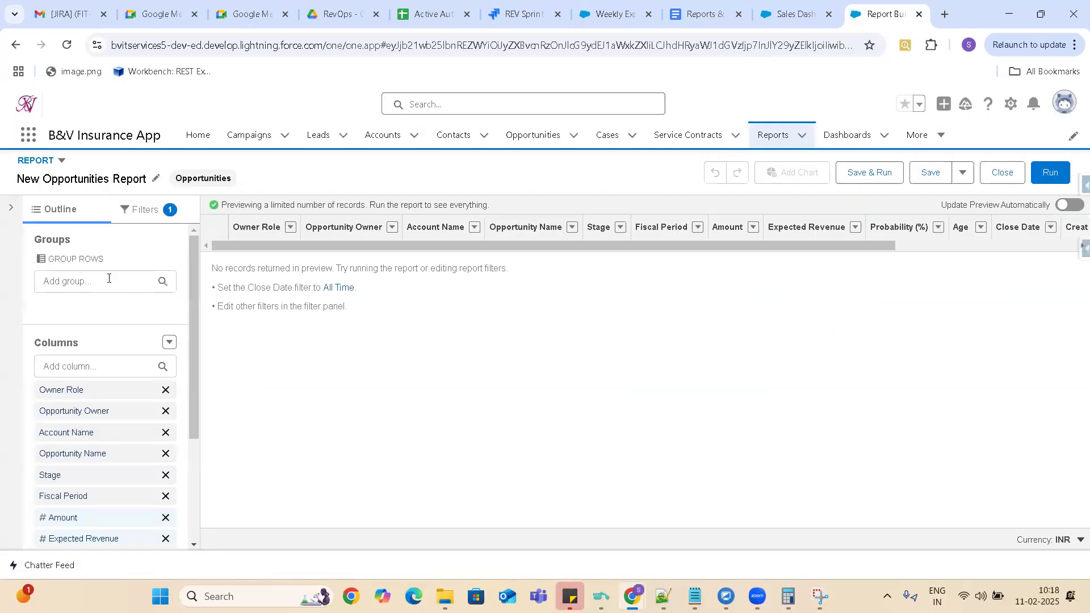
# Add a report filter on Stage that equals Closed Won.
pyautogui.click(146, 211)
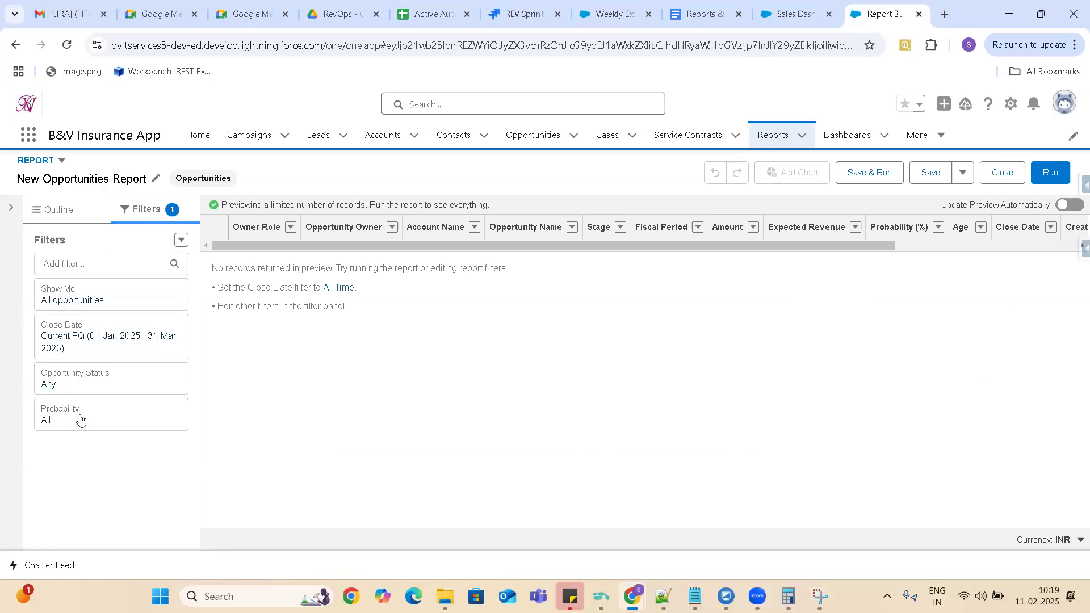
pyautogui.click(88, 259)
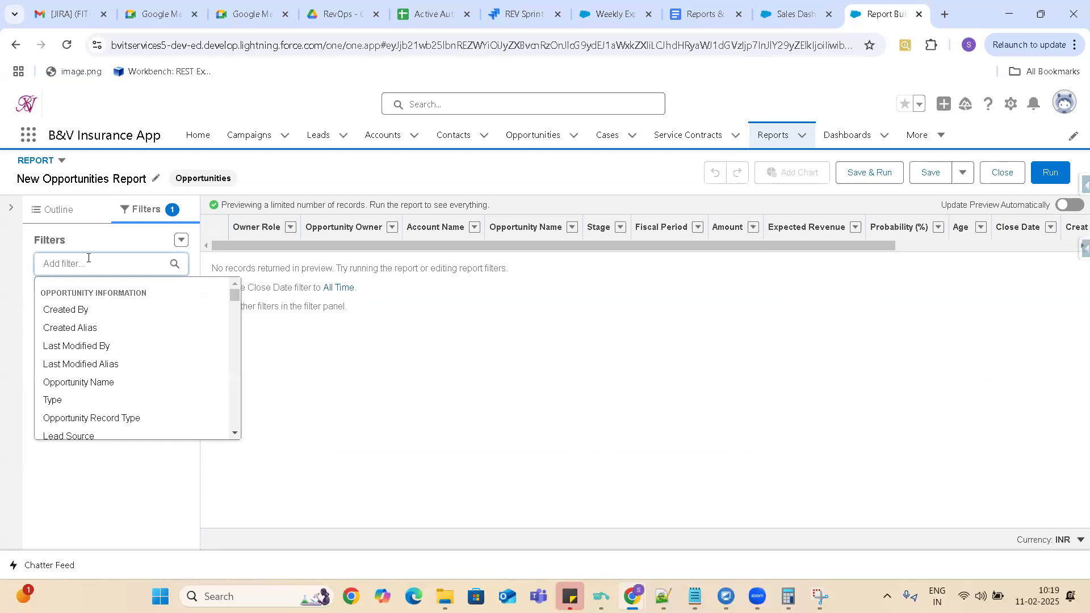
pyautogui.write('stg')
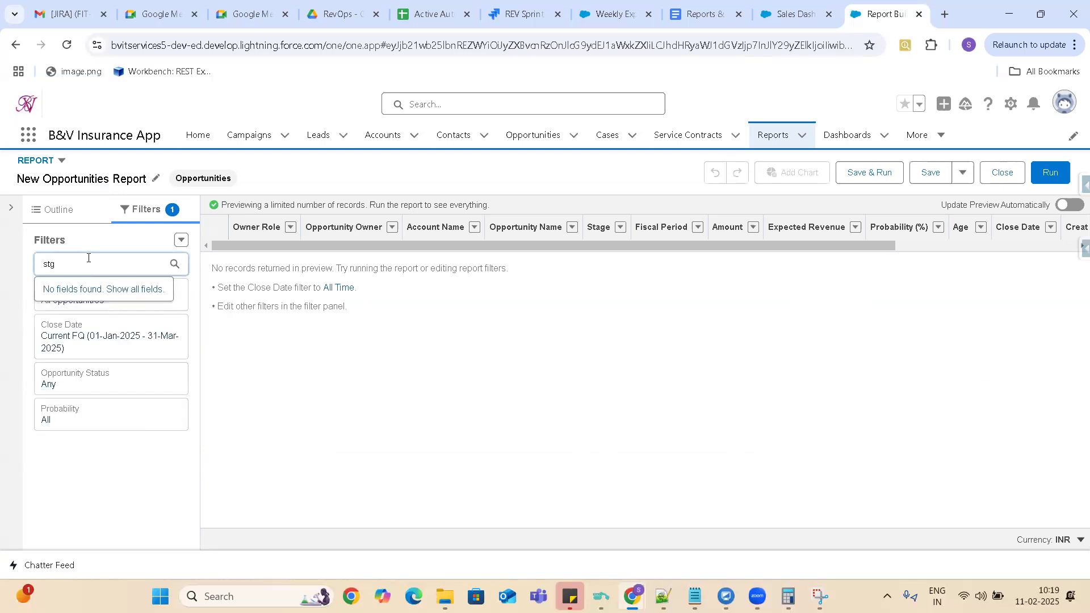
pyautogui.press('BackSpace')
pyautogui.press('BackSpace')
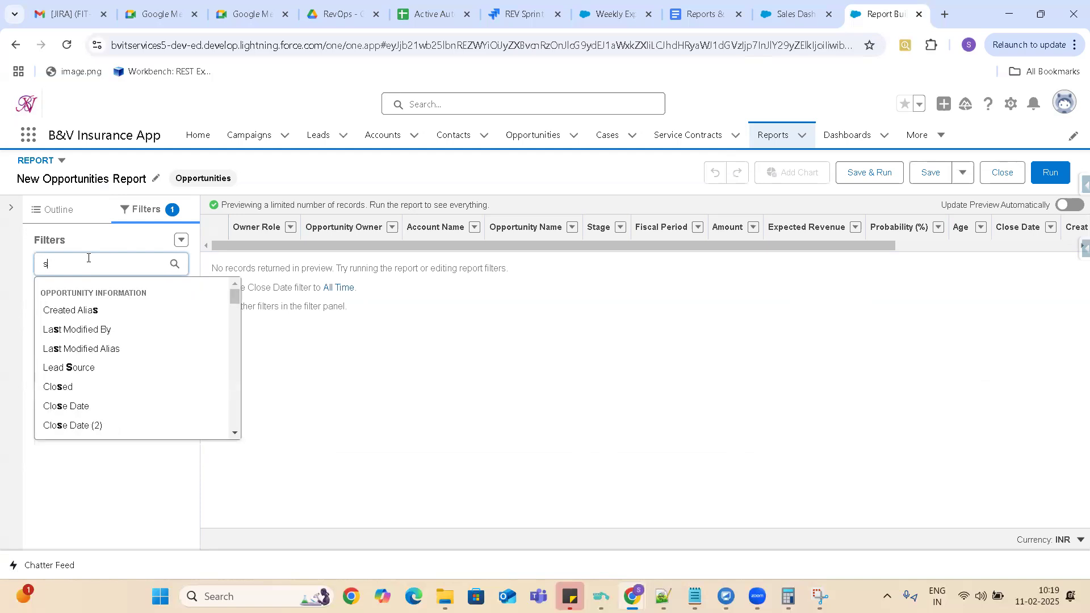
pyautogui.write('ta')
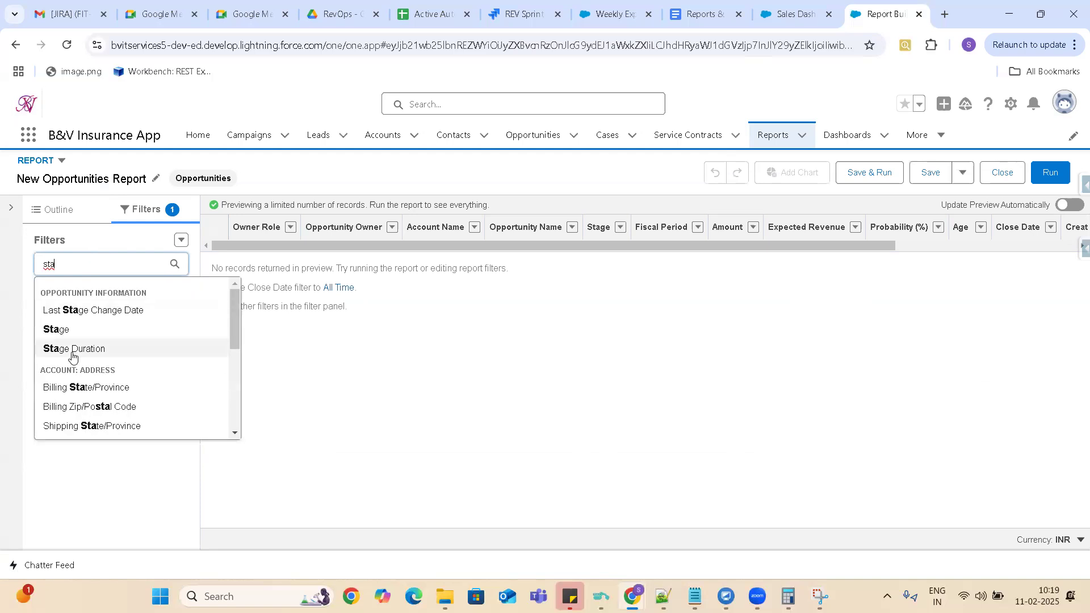
pyautogui.click(57, 330)
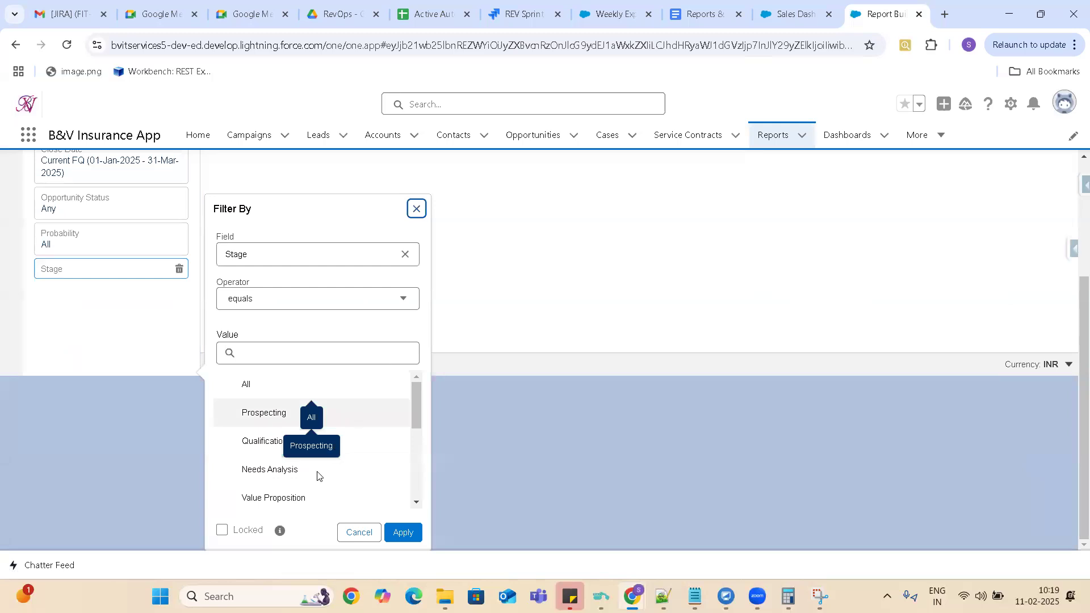
pyautogui.moveTo(418, 402); pyautogui.dragTo(422, 471)
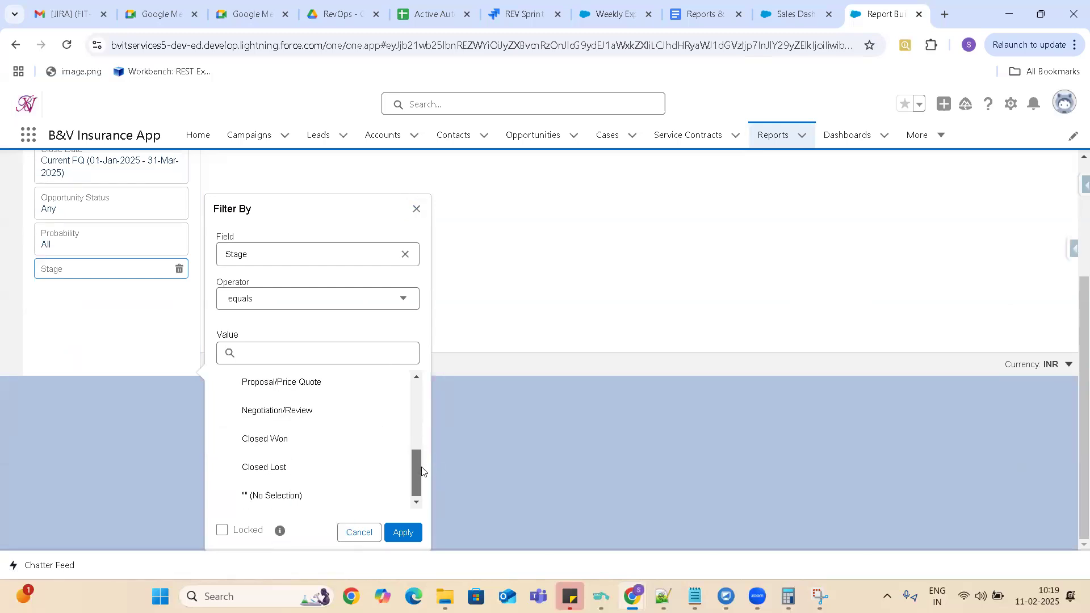
pyautogui.click(323, 440)
pyautogui.click(405, 538)
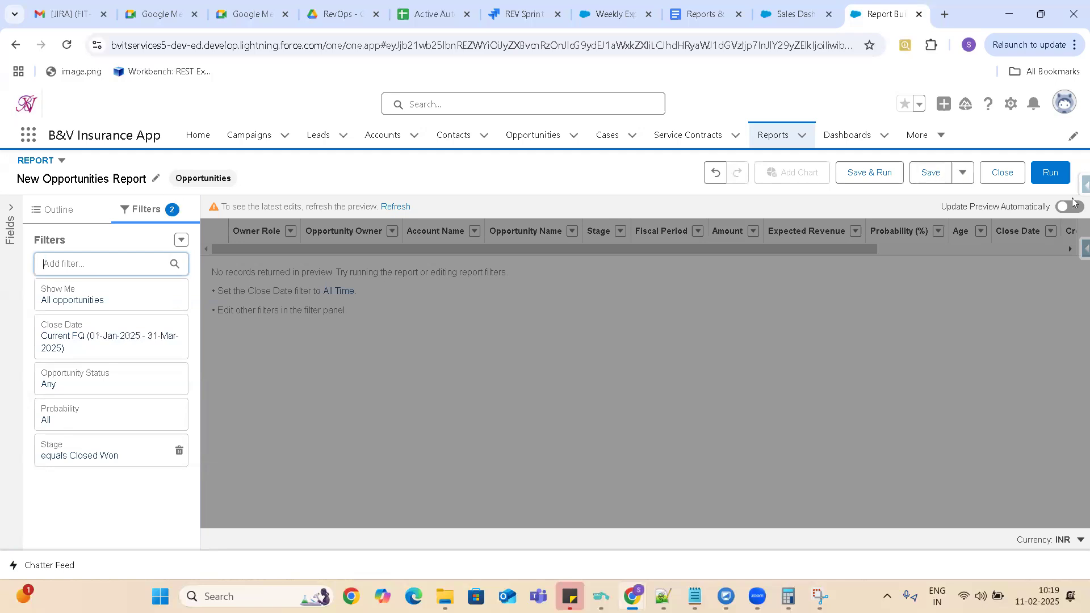
# Save the report as New Opportunities Report in the Public Reports folder and run it.
pyautogui.click(856, 170)
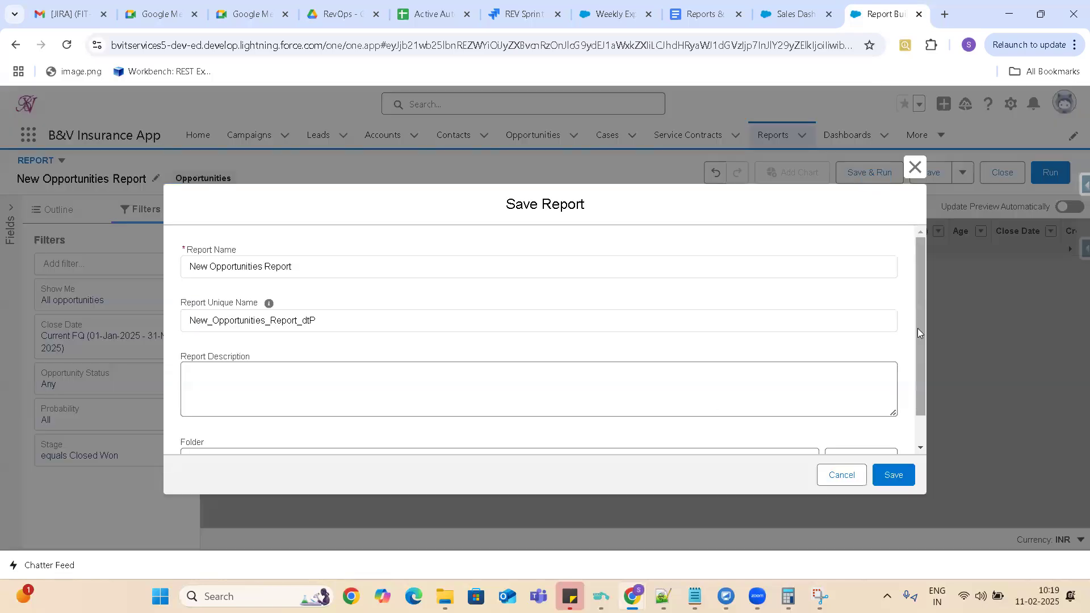
pyautogui.moveTo(919, 323); pyautogui.dragTo(924, 432)
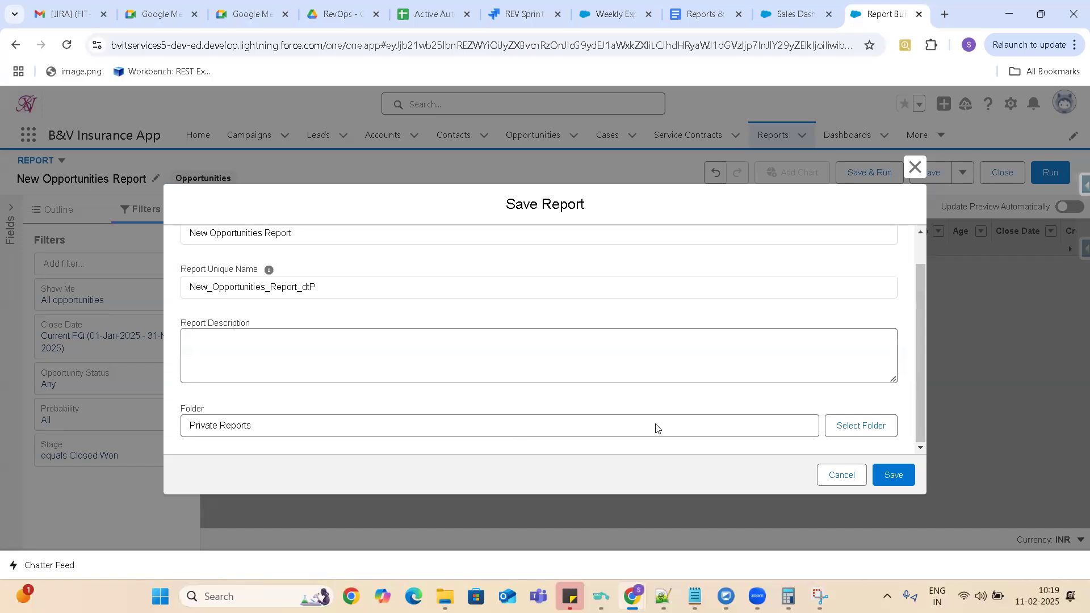
pyautogui.click(749, 427)
pyautogui.click(854, 430)
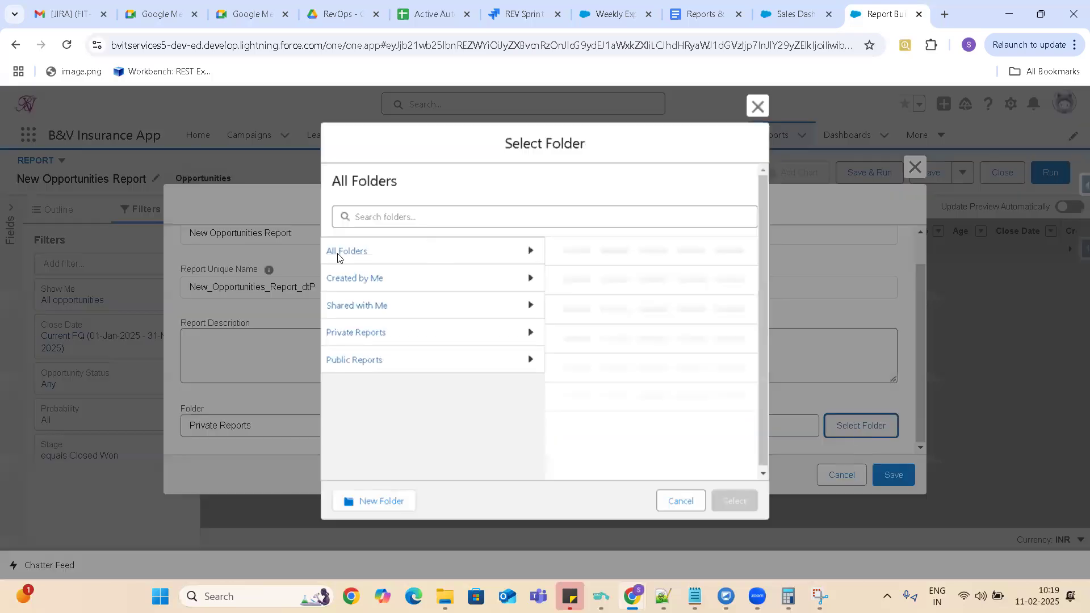
pyautogui.click(373, 366)
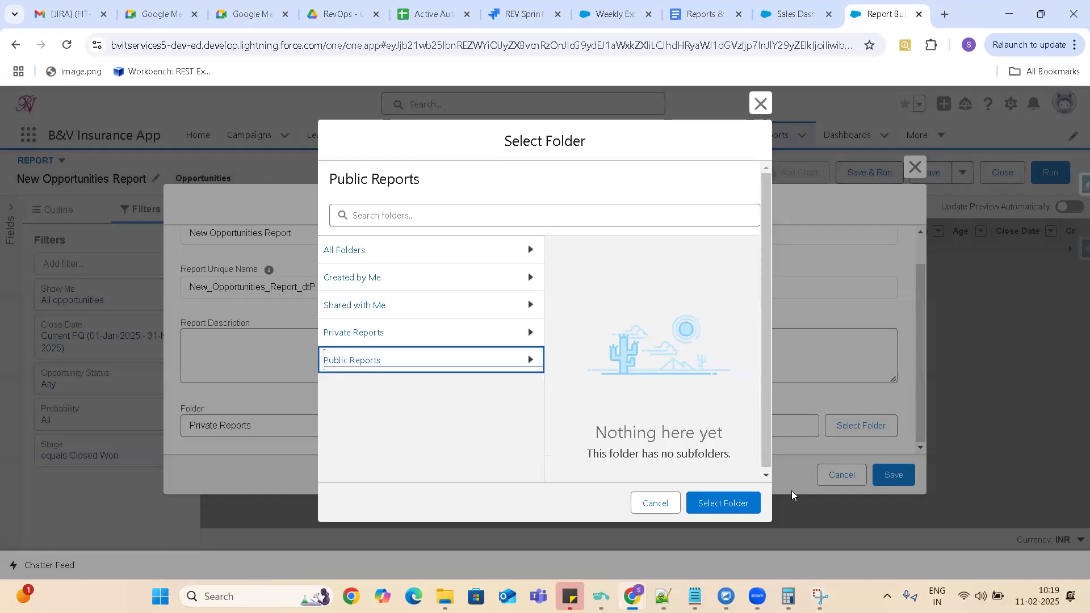
pyautogui.click(737, 503)
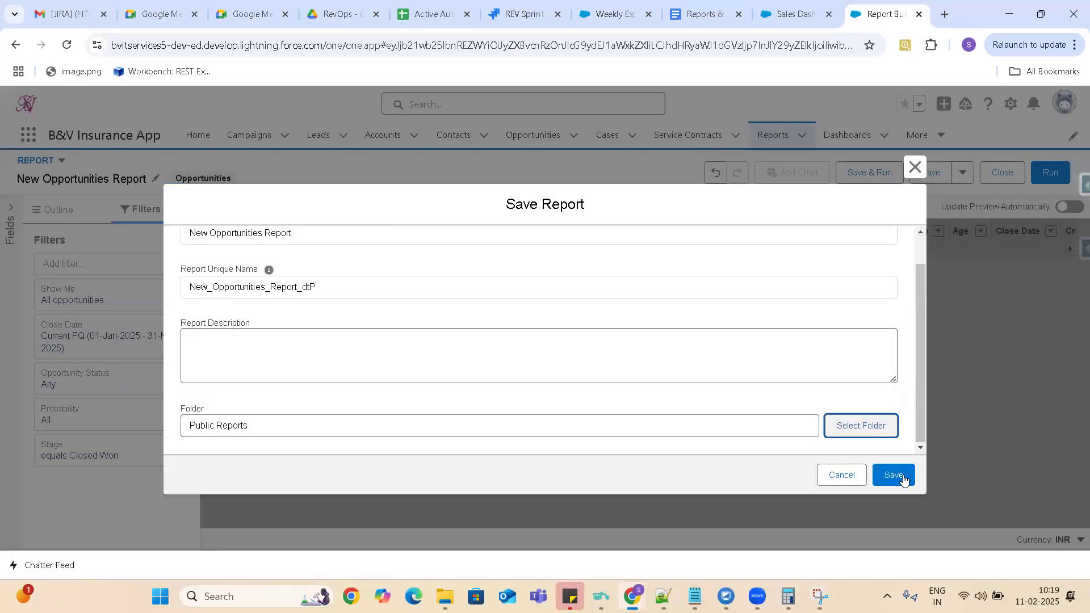
pyautogui.click(901, 477)
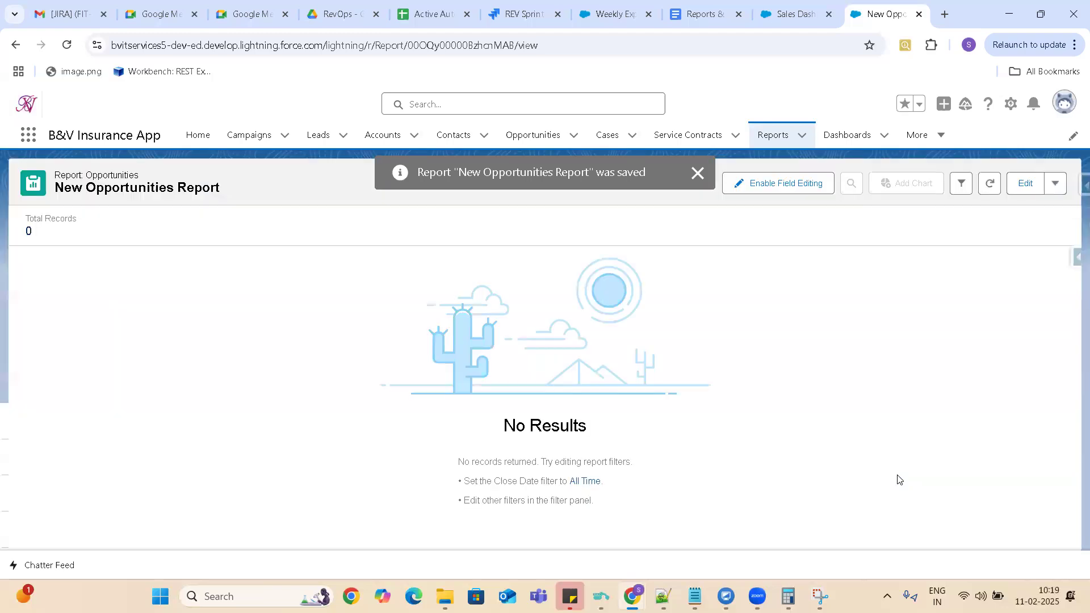
# Edit the report so the Close Date filter range is All Time, and save and run it again.
pyautogui.click(1030, 184)
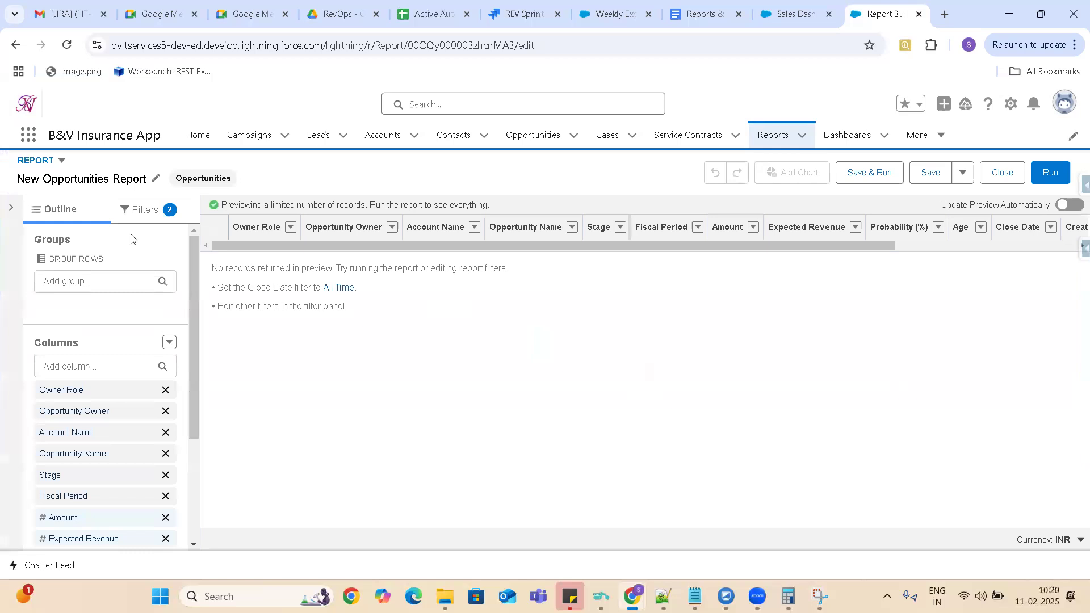
pyautogui.click(147, 212)
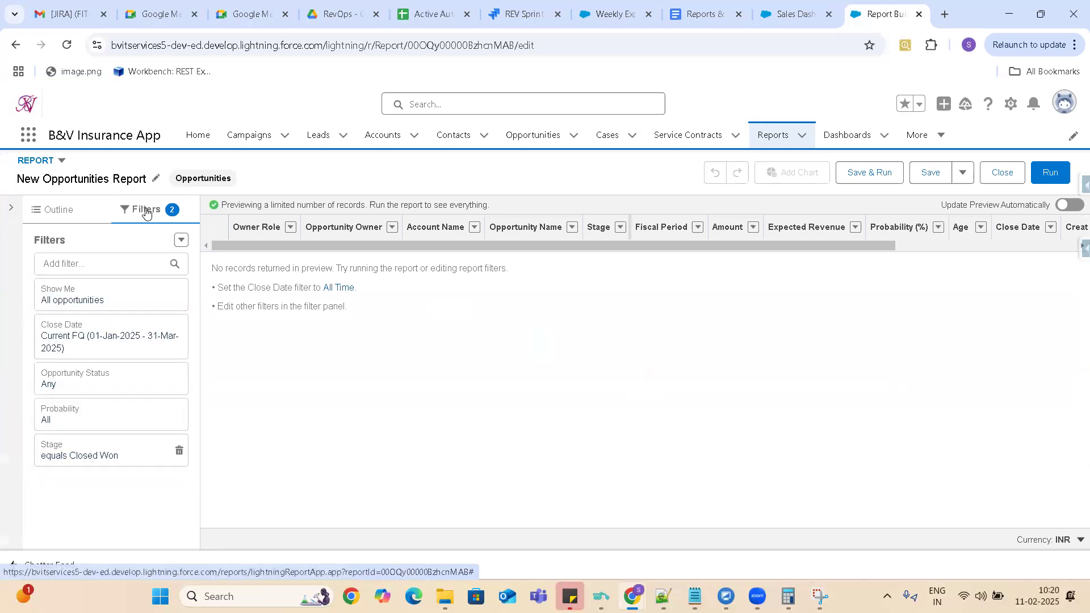
pyautogui.click(97, 338)
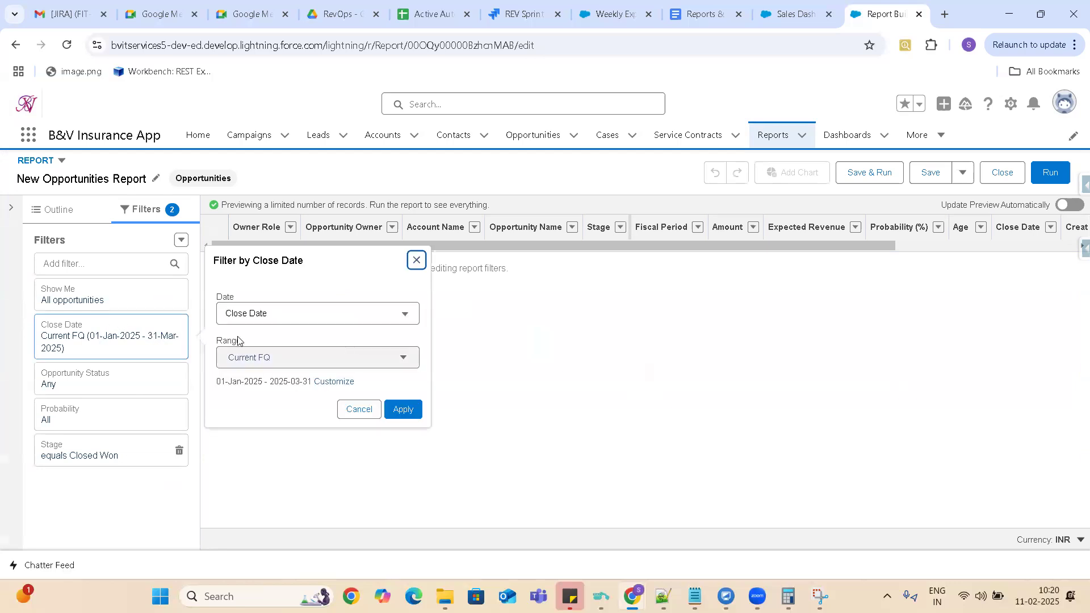
pyautogui.click(264, 359)
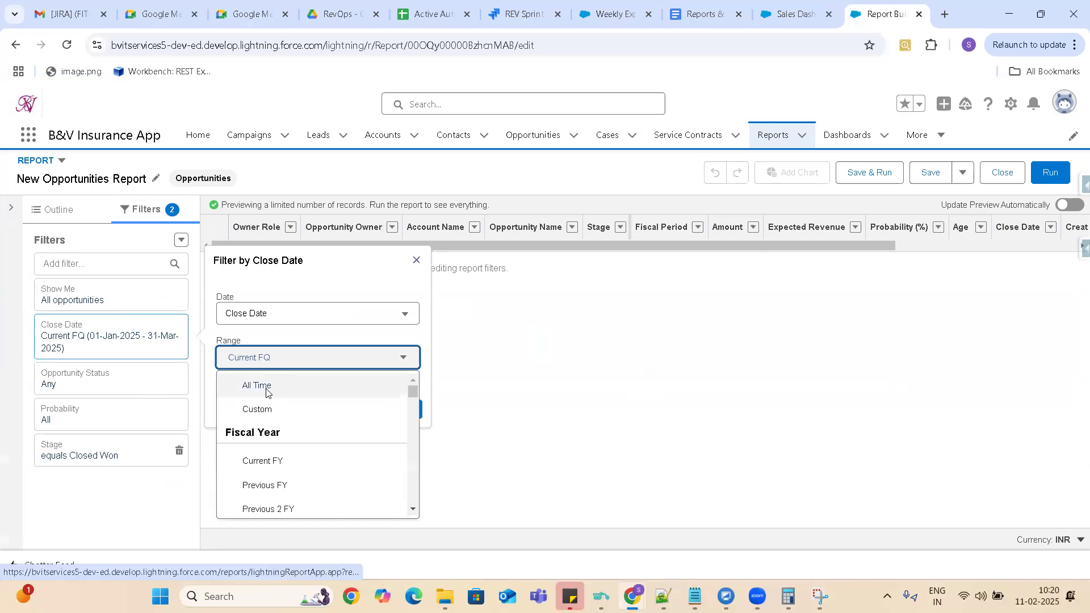
pyautogui.click(266, 386)
pyautogui.click(402, 410)
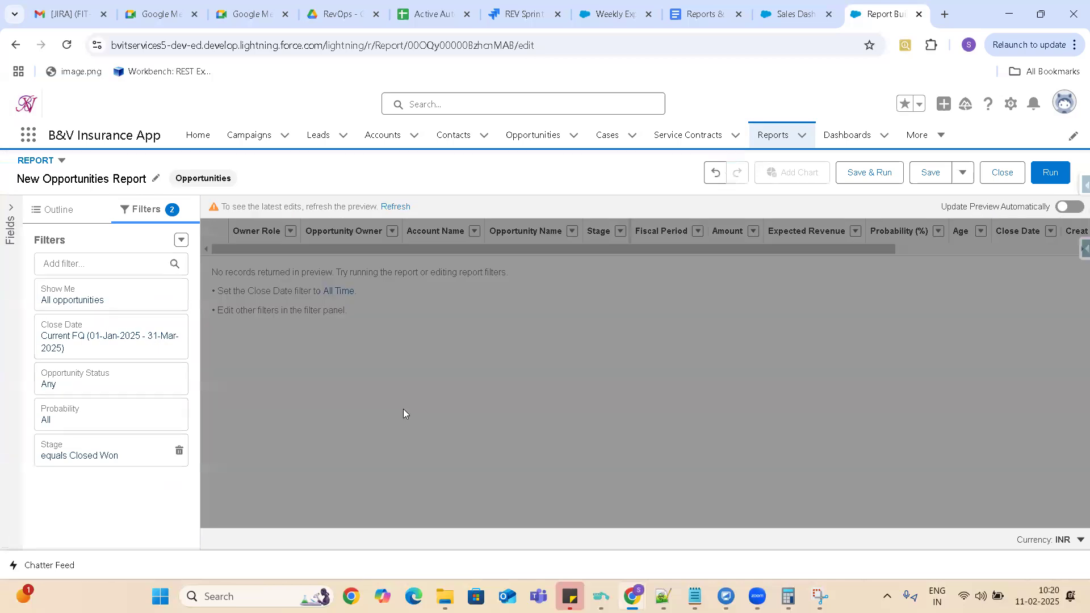
pyautogui.click(869, 173)
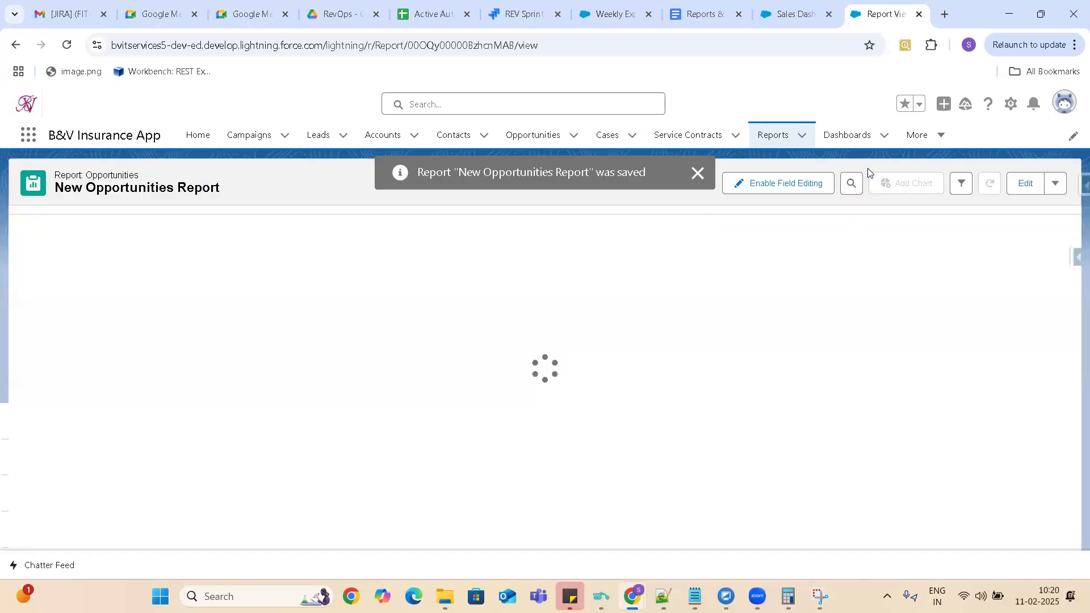
pyautogui.click(697, 173)
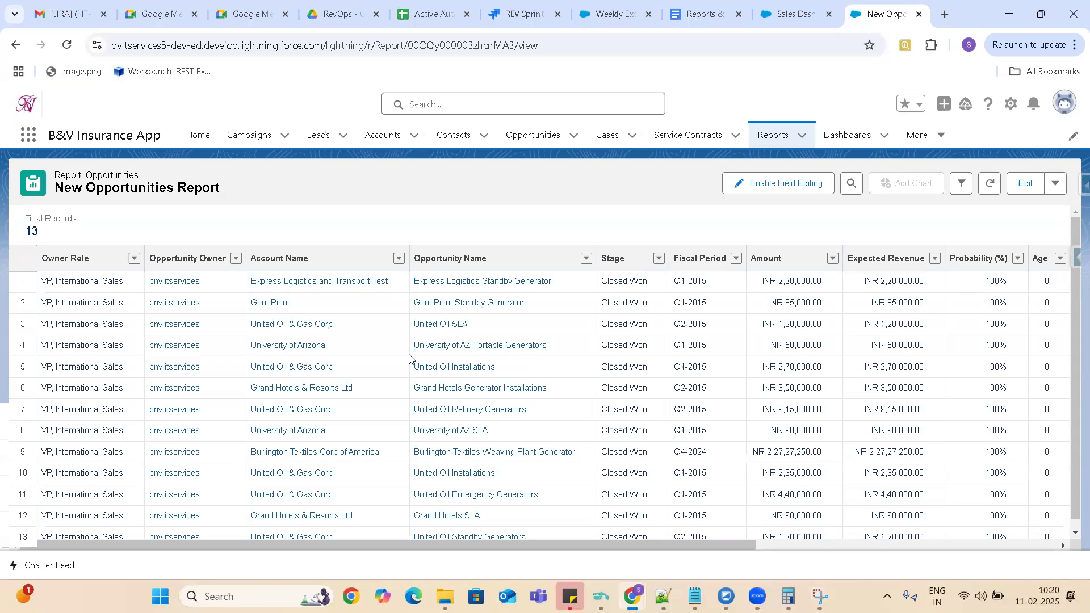
# Return to the Sales Dashboard and start a chart or table widget based on New Opportunities Report.
pyautogui.click(800, 16)
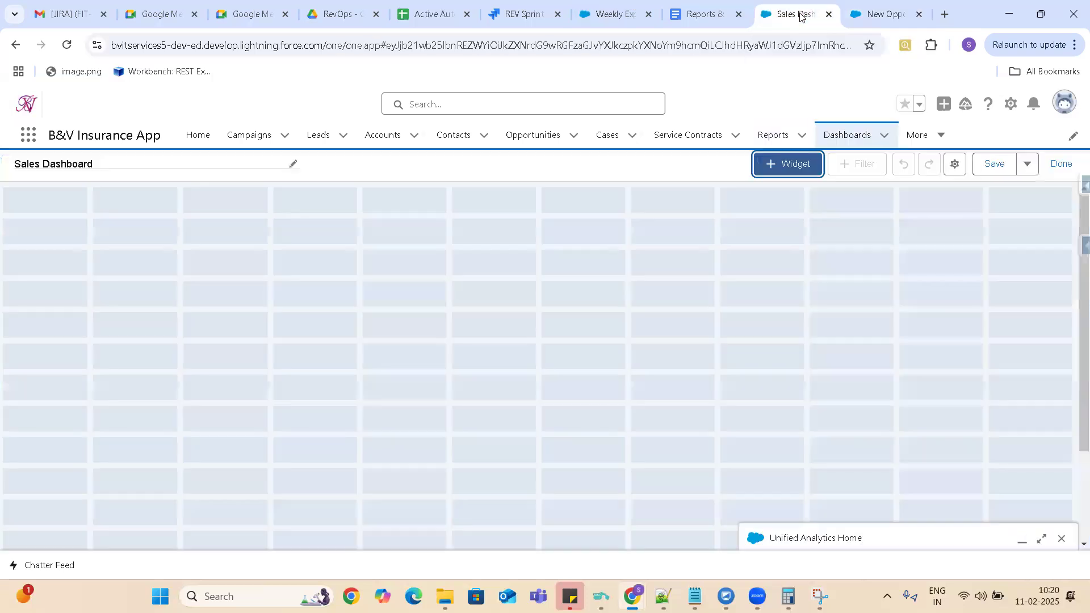
pyautogui.click(798, 169)
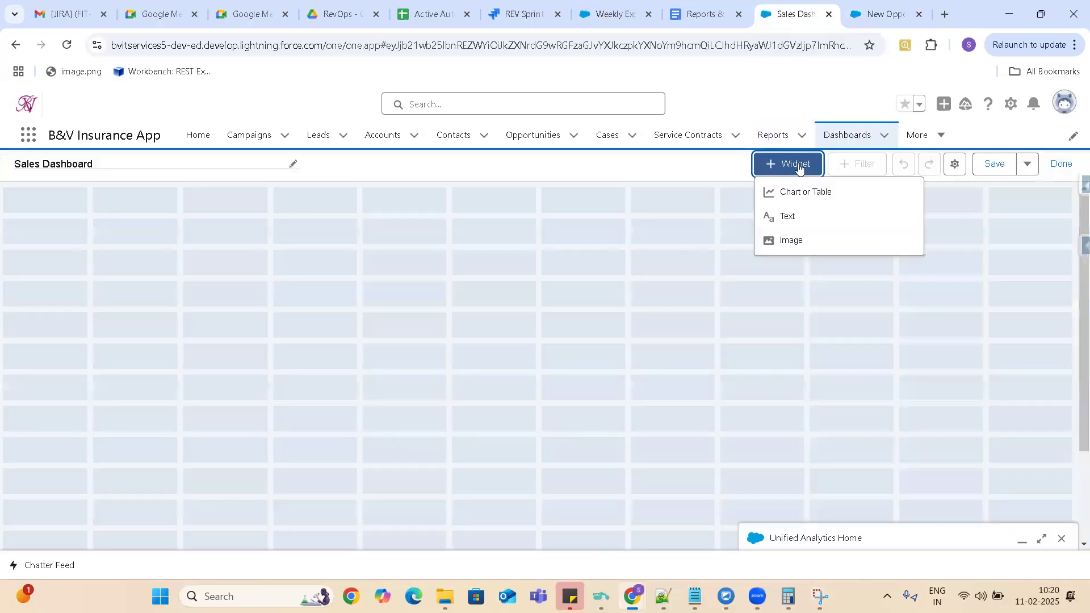
pyautogui.click(816, 195)
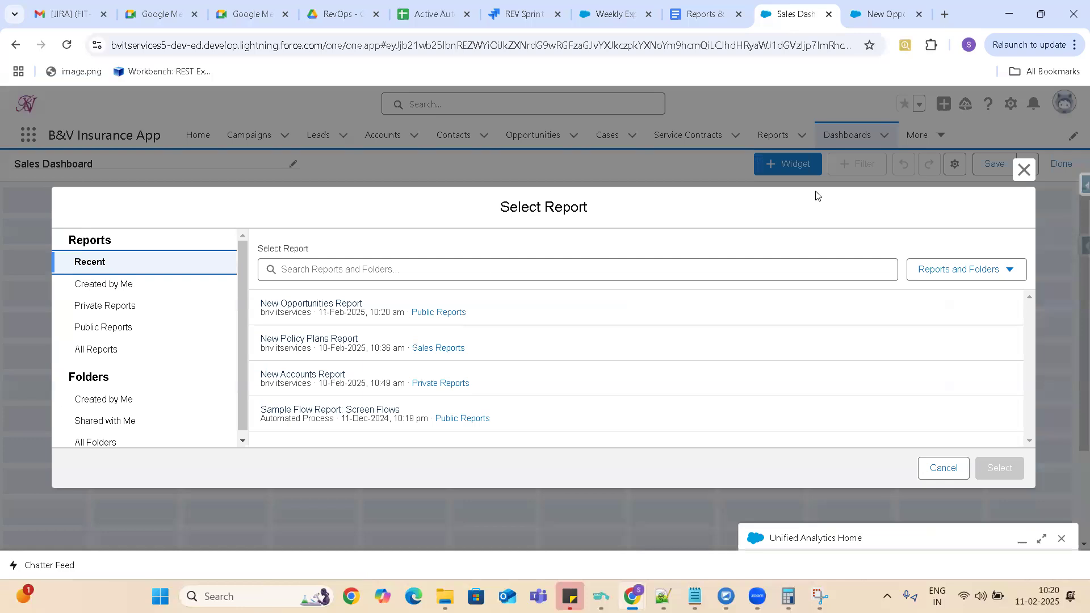
pyautogui.click(385, 307)
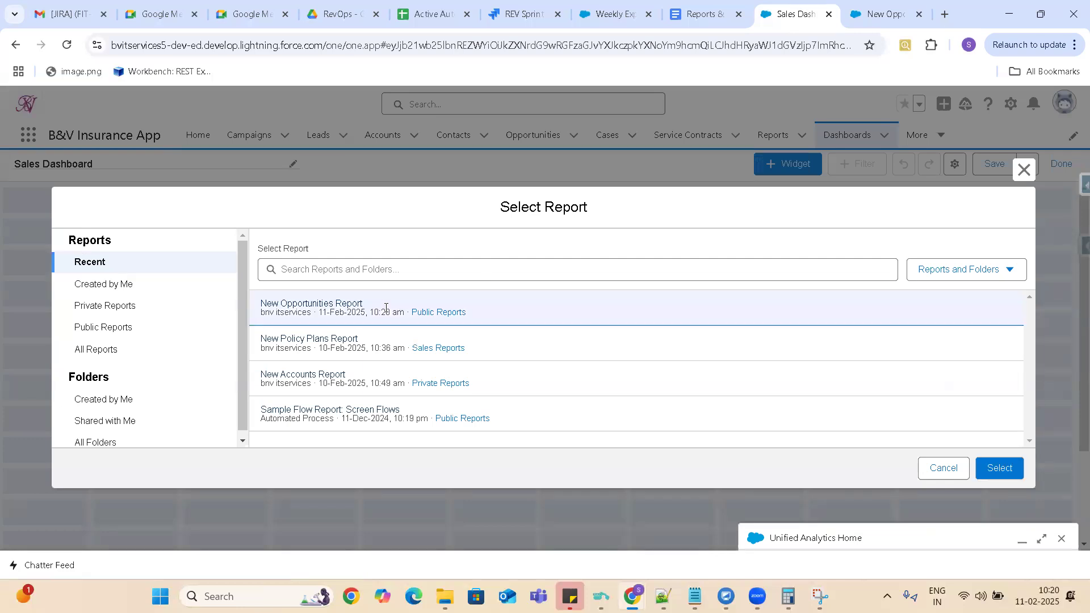
pyautogui.click(1003, 470)
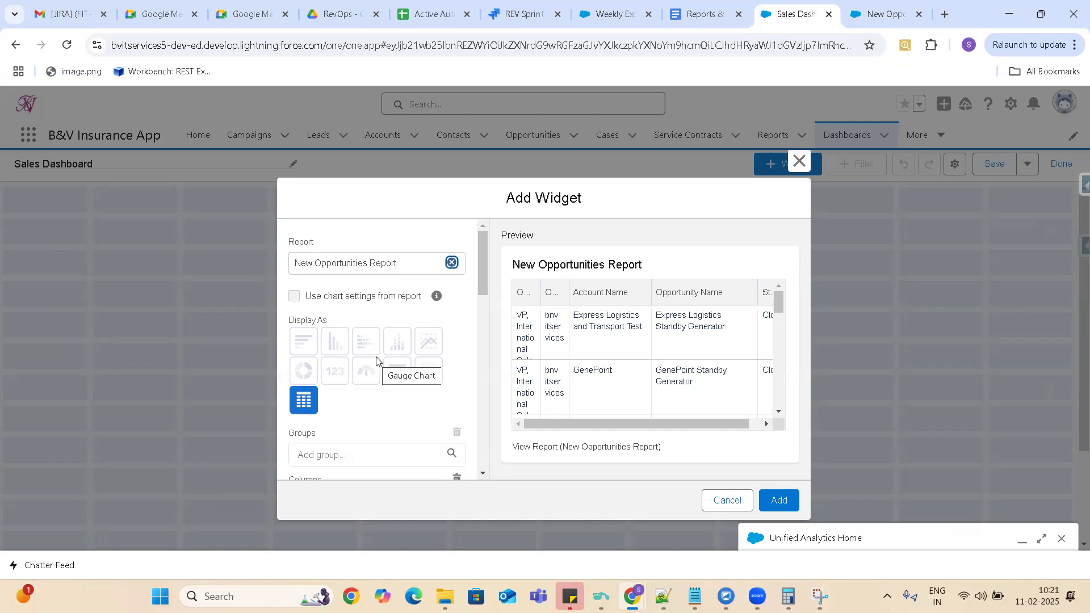
# Group the widget's table by Account Name, found by searching the group fields for "Account".
pyautogui.click(308, 345)
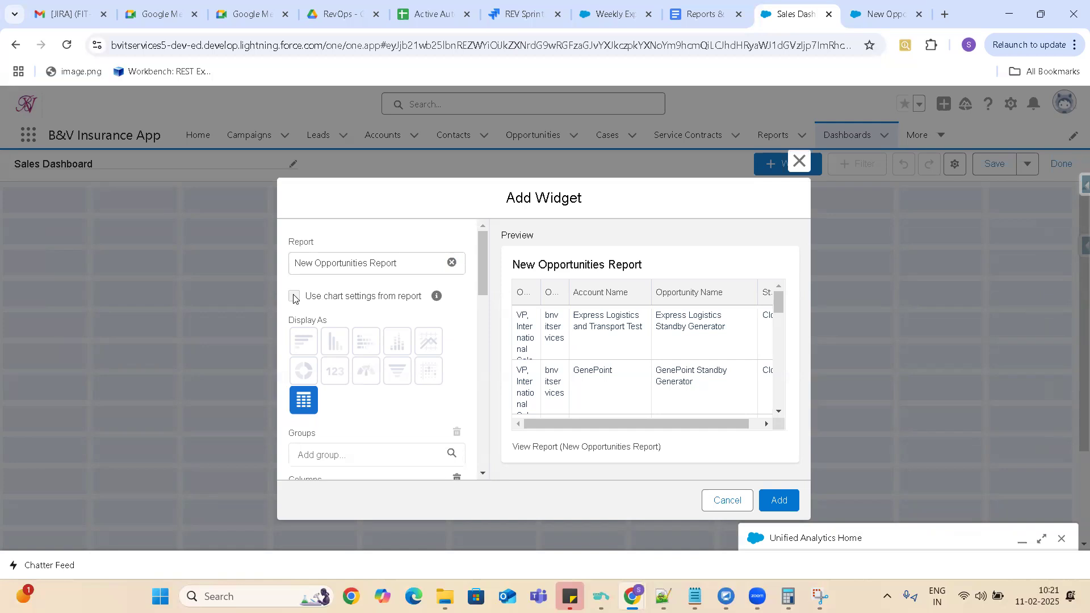
pyautogui.moveTo(437, 298)
pyautogui.moveTo(482, 251); pyautogui.dragTo(494, 276)
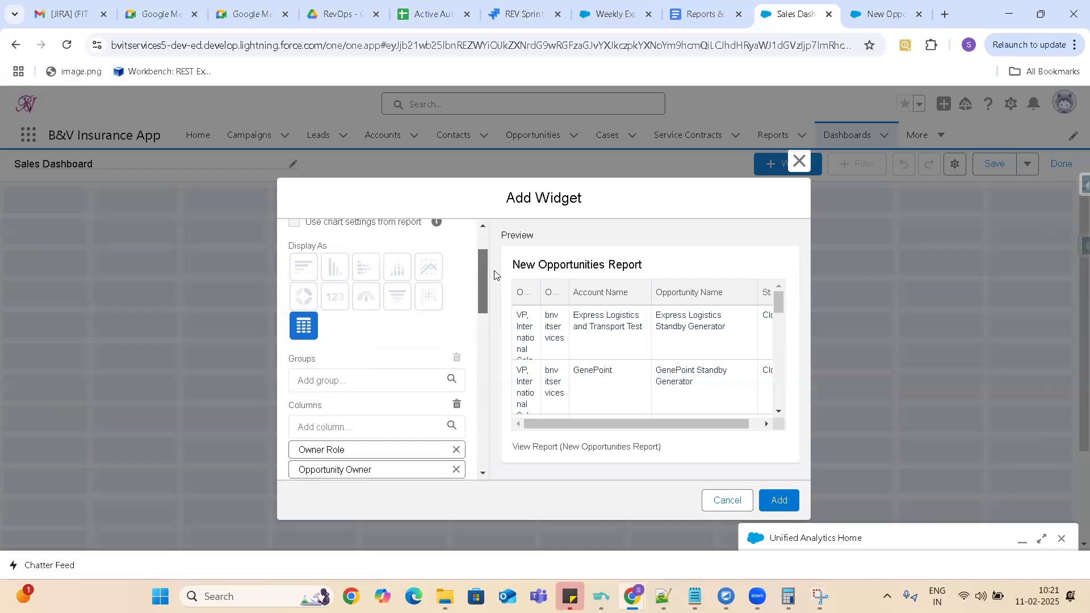
pyautogui.click(308, 378)
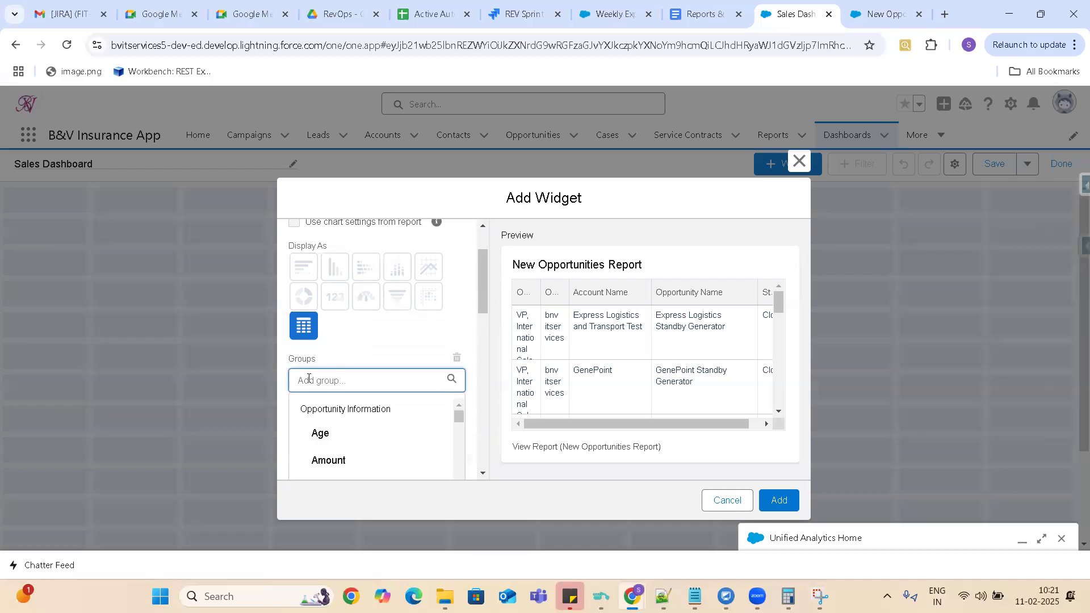
pyautogui.write('Account')
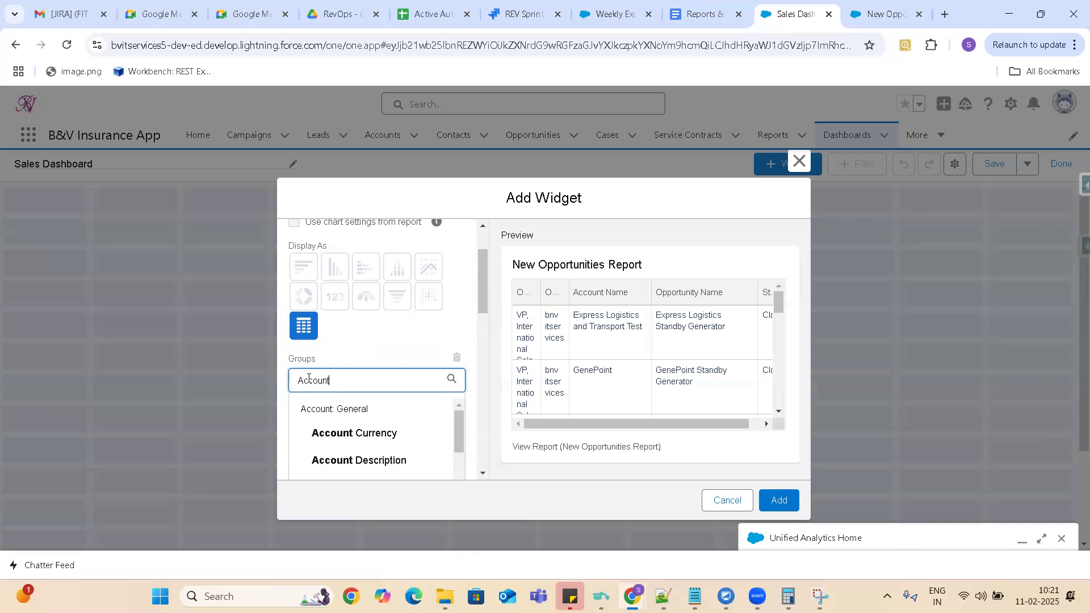
pyautogui.moveTo(484, 266); pyautogui.dragTo(487, 290)
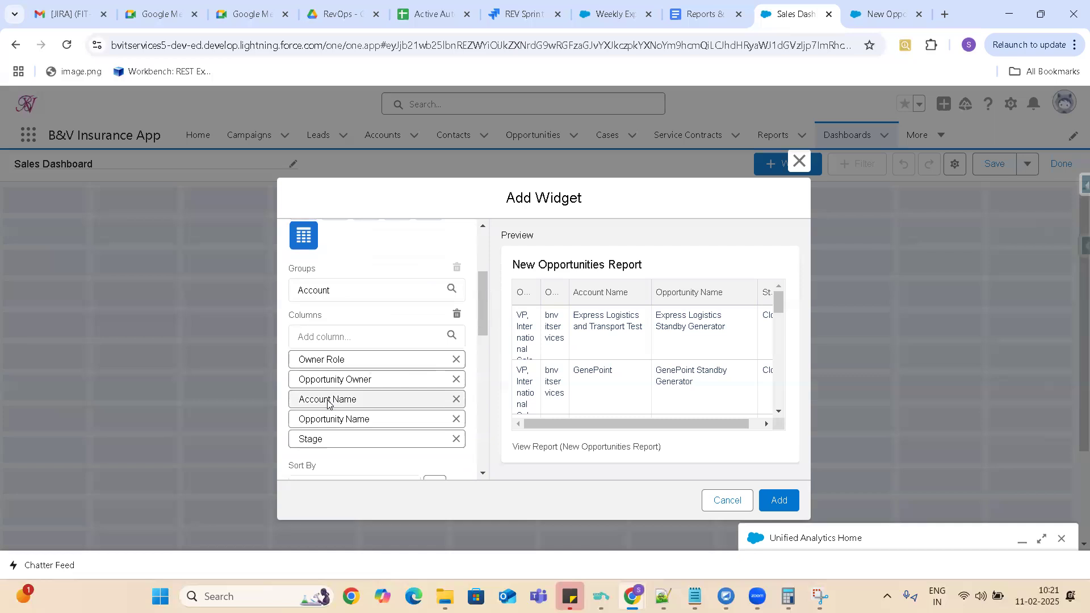
pyautogui.click(340, 289)
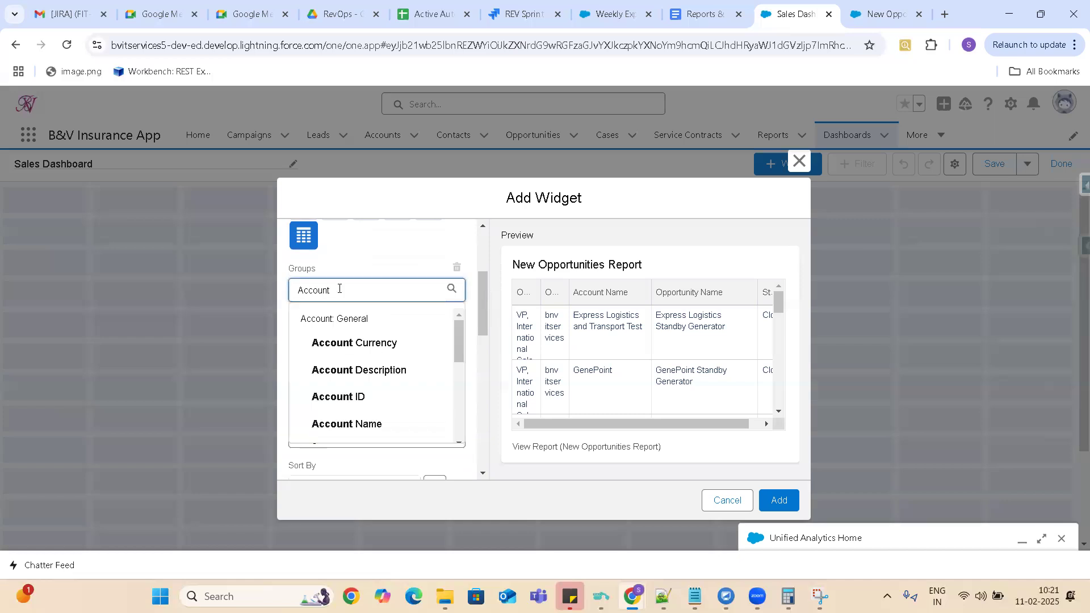
pyautogui.click(346, 425)
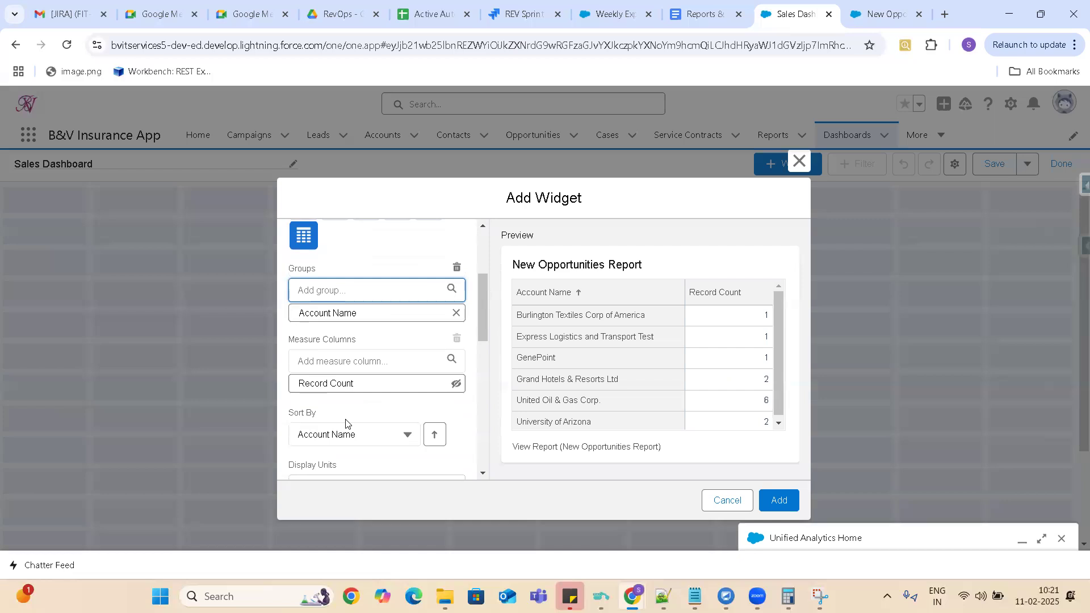
# Review the widget's display and measure settings and add the table to the dashboard.
pyautogui.moveTo(483, 297); pyautogui.dragTo(493, 239)
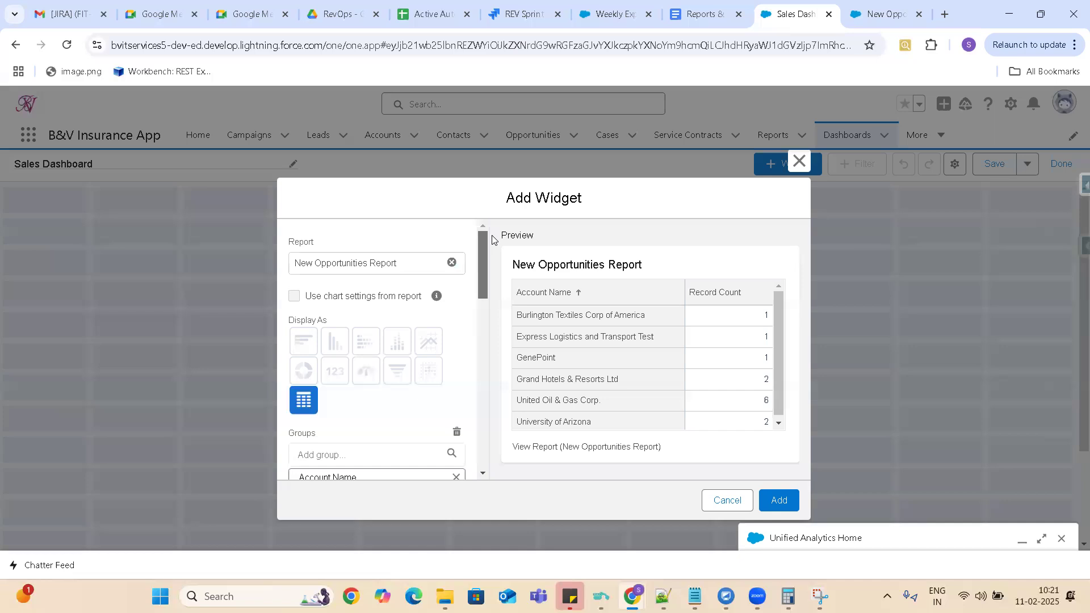
pyautogui.moveTo(489, 274); pyautogui.dragTo(489, 308)
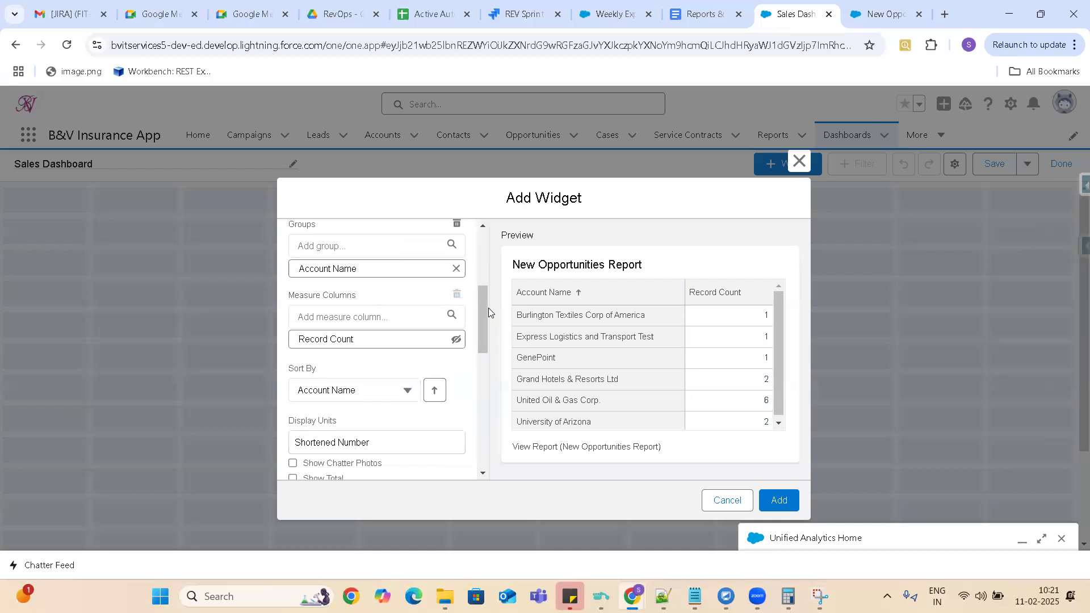
pyautogui.click(782, 502)
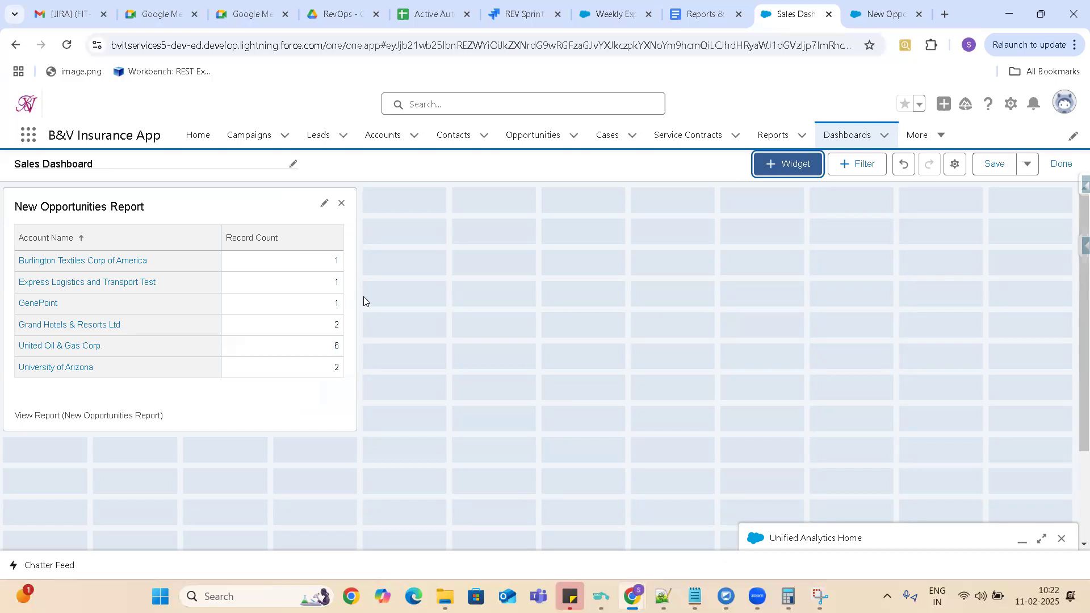
# Try to display the New Opportunities Report widget as a horizontal bar chart and check the note on using the report's chart settings.
pyautogui.click(325, 203)
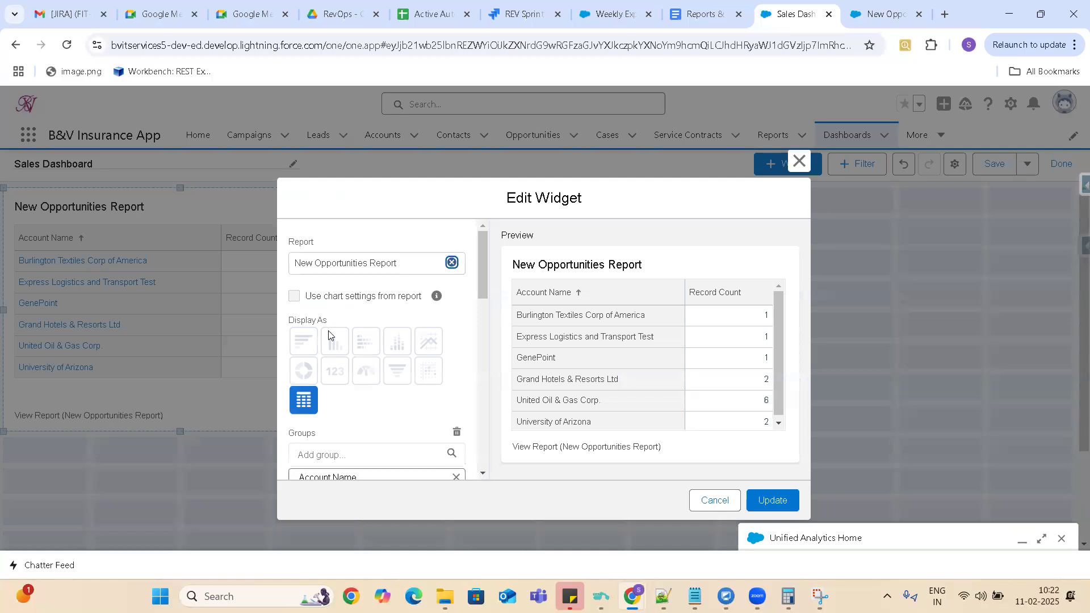
pyautogui.click(301, 345)
pyautogui.moveTo(430, 302)
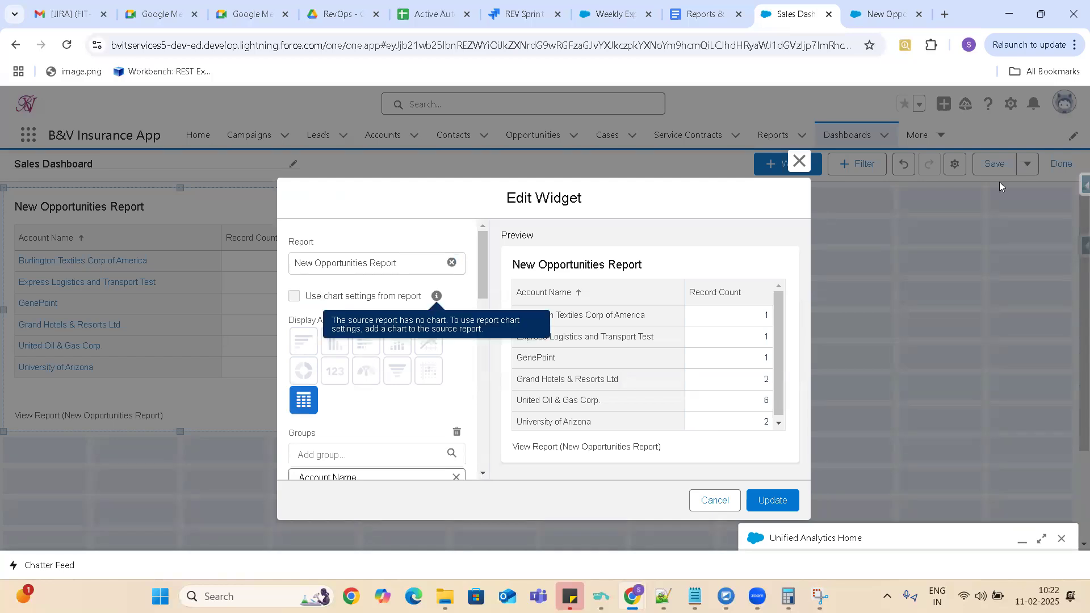
pyautogui.click(719, 503)
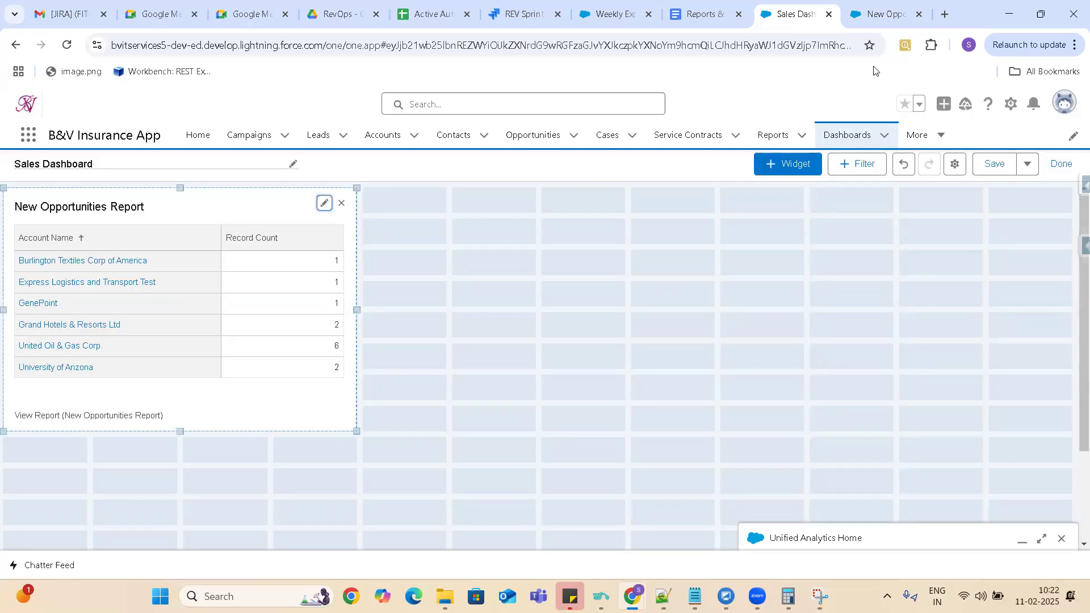
# Switch to New Opportunities Report, edit it and group its rows by Account Name, found by searching the group fields for "Account".
pyautogui.click(879, 16)
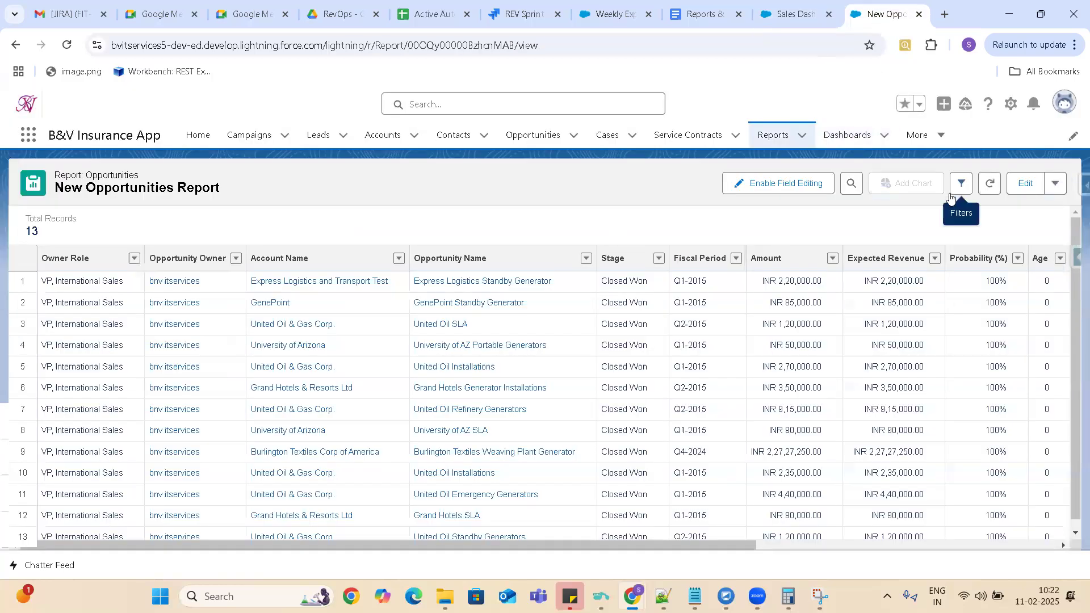
pyautogui.click(1026, 188)
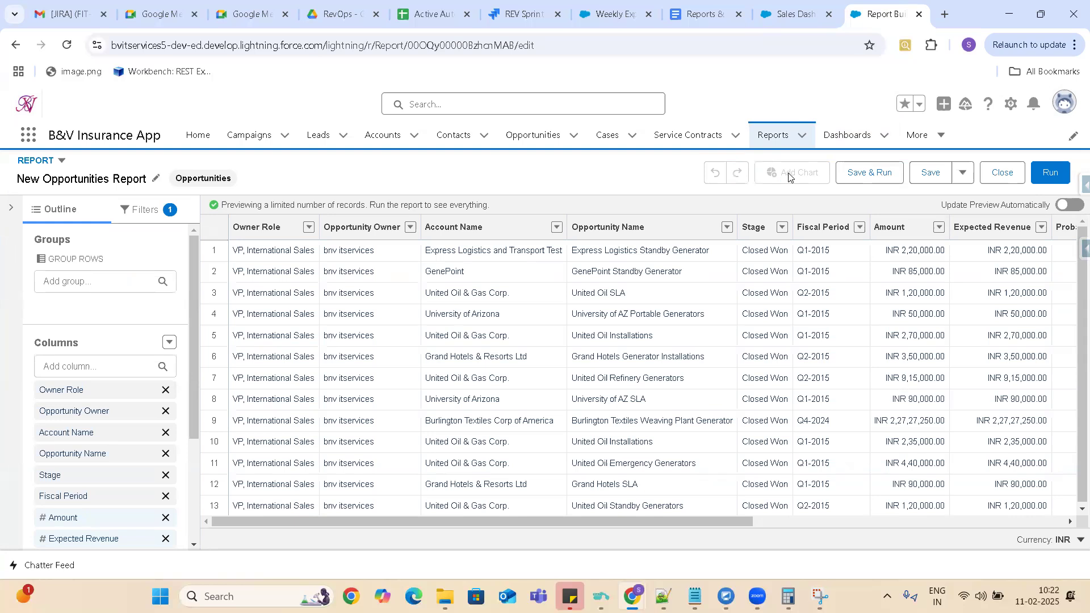
pyautogui.click(86, 281)
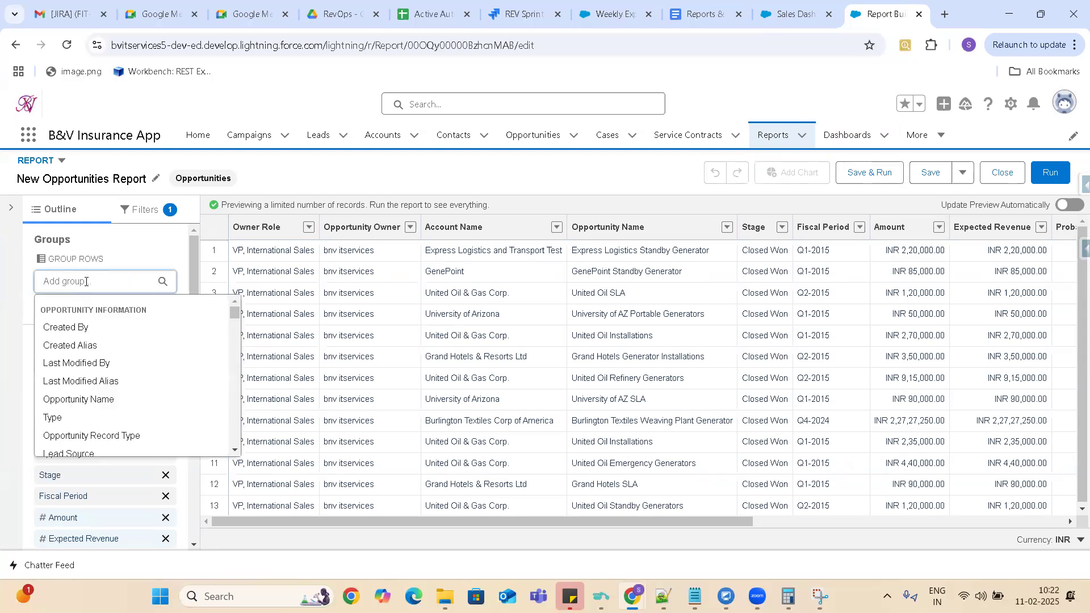
pyautogui.write('Account')
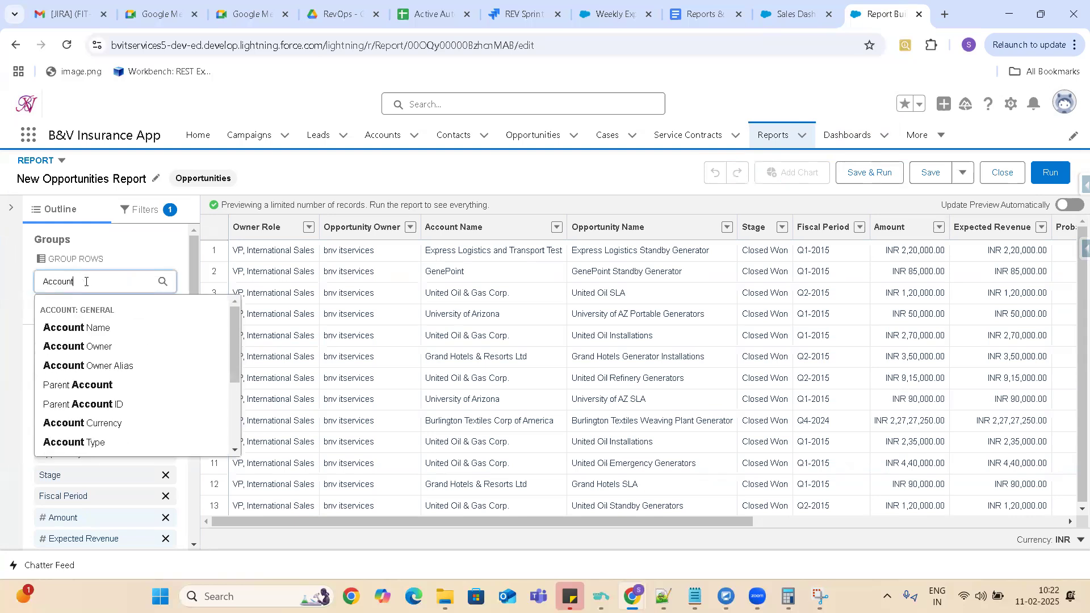
pyautogui.click(76, 330)
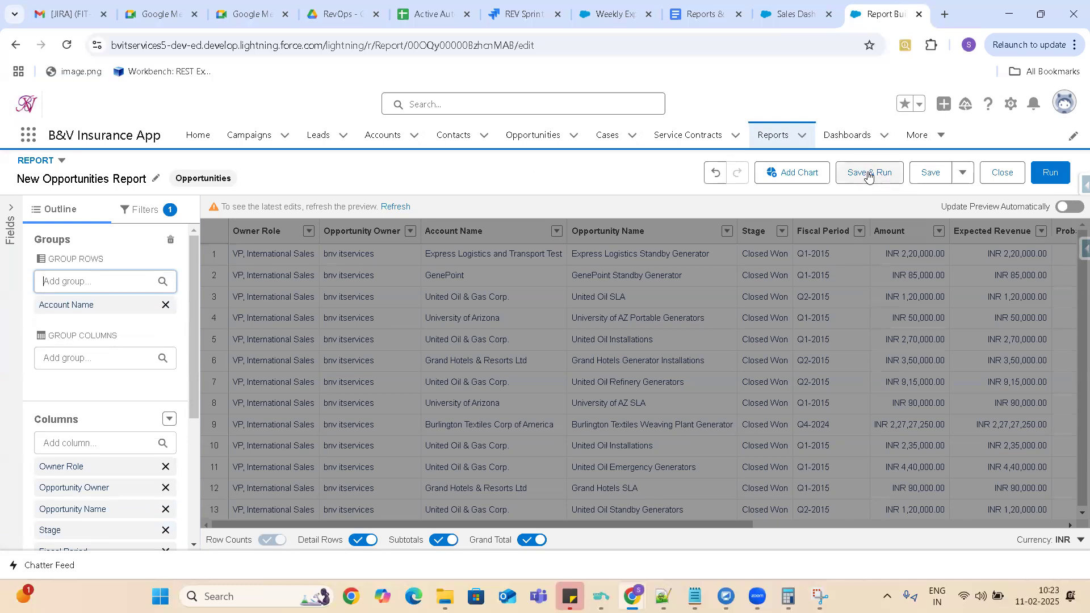
# Add a chart to the report, save and run it, and return to the Sales Dashboard.
pyautogui.click(794, 173)
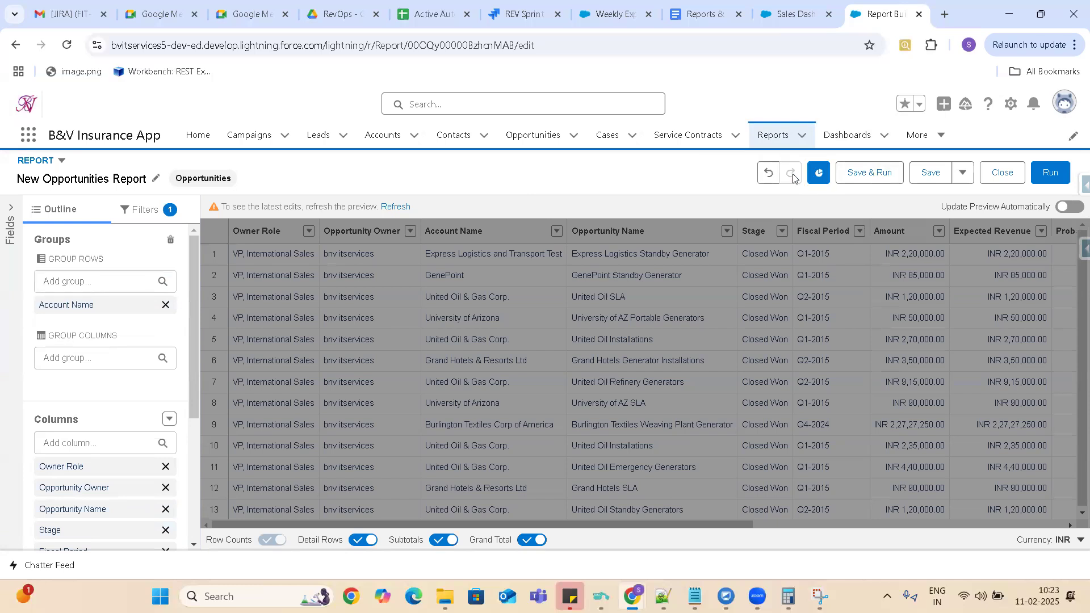
pyautogui.click(877, 180)
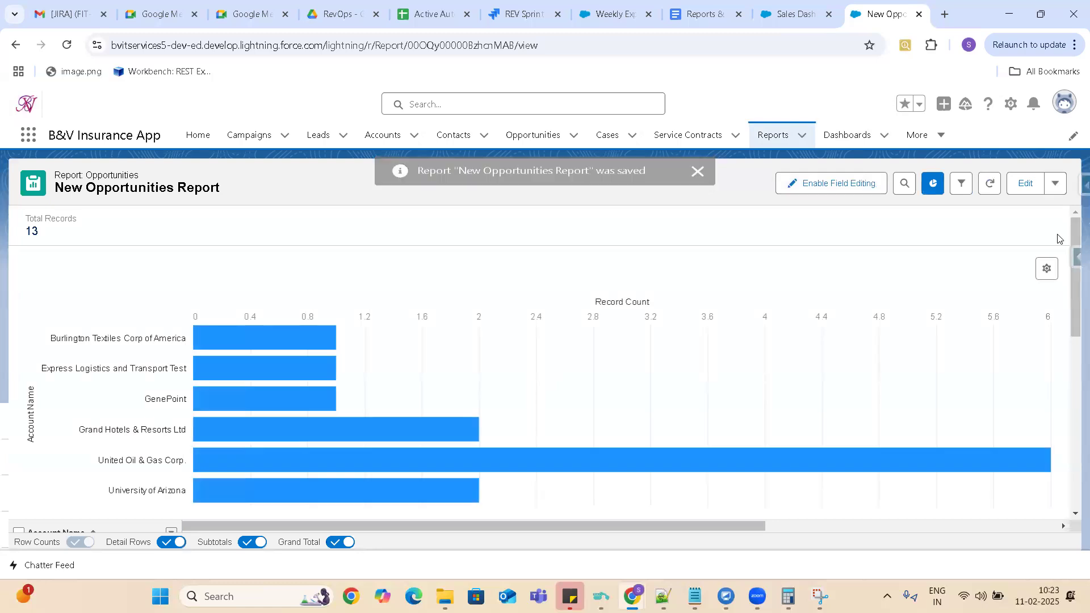
pyautogui.moveTo(1075, 280); pyautogui.dragTo(1075, 341)
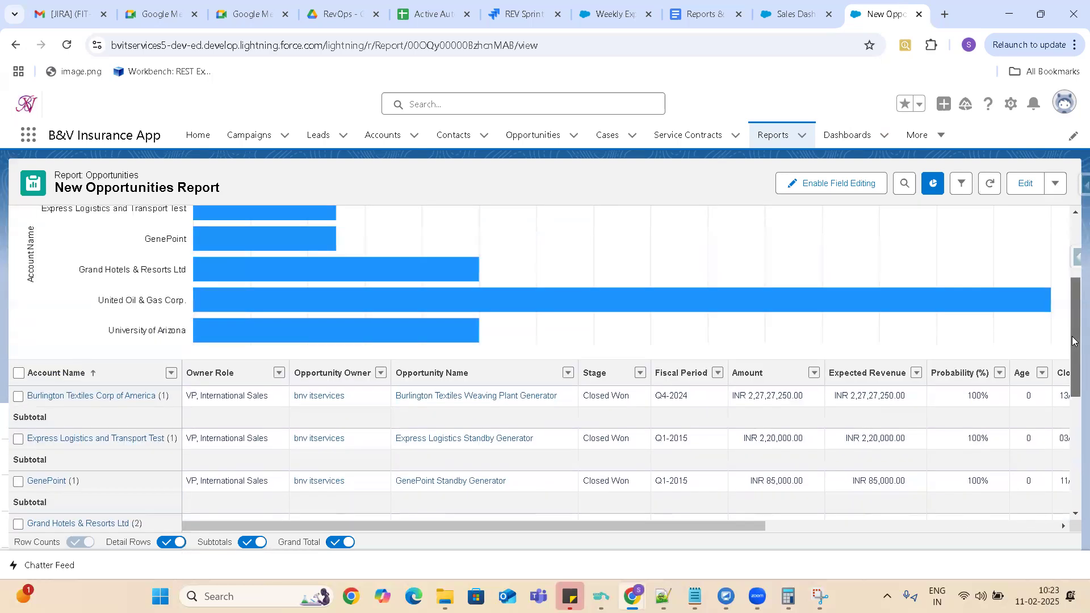
pyautogui.click(801, 13)
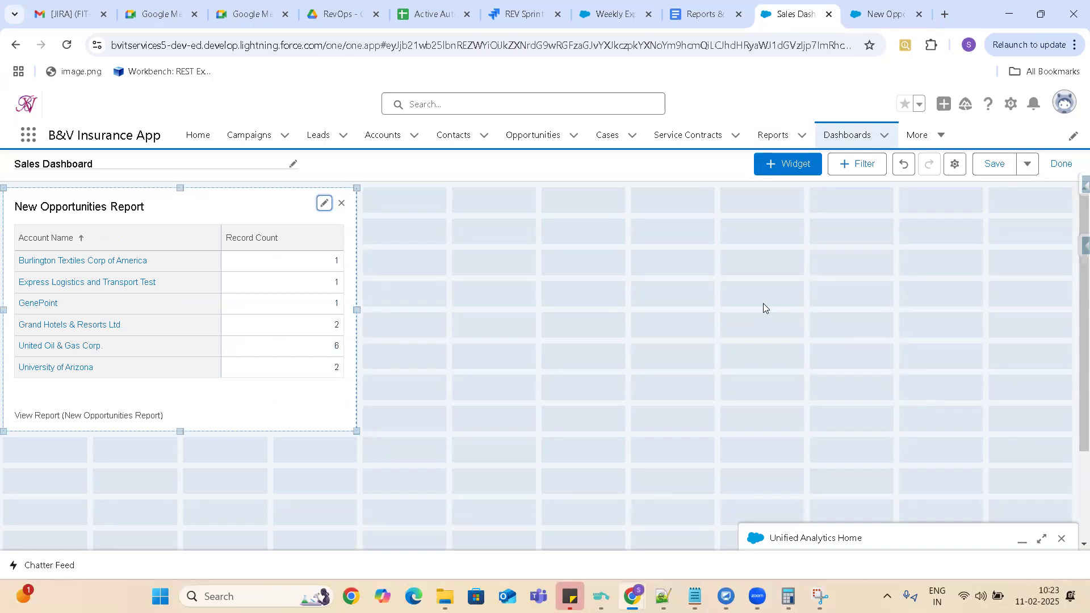
pyautogui.click(794, 171)
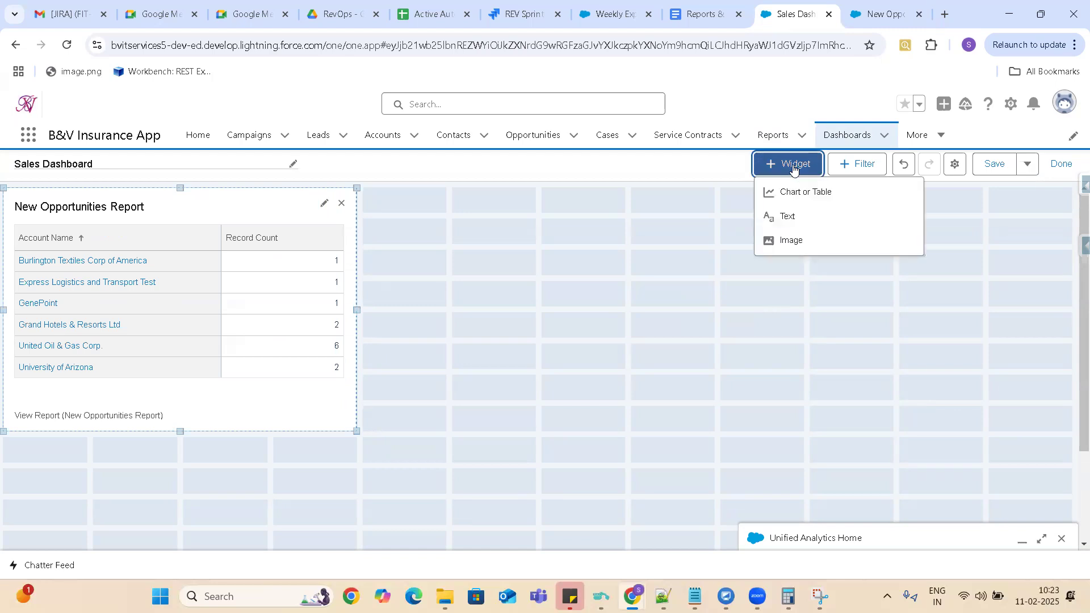
pyautogui.click(800, 193)
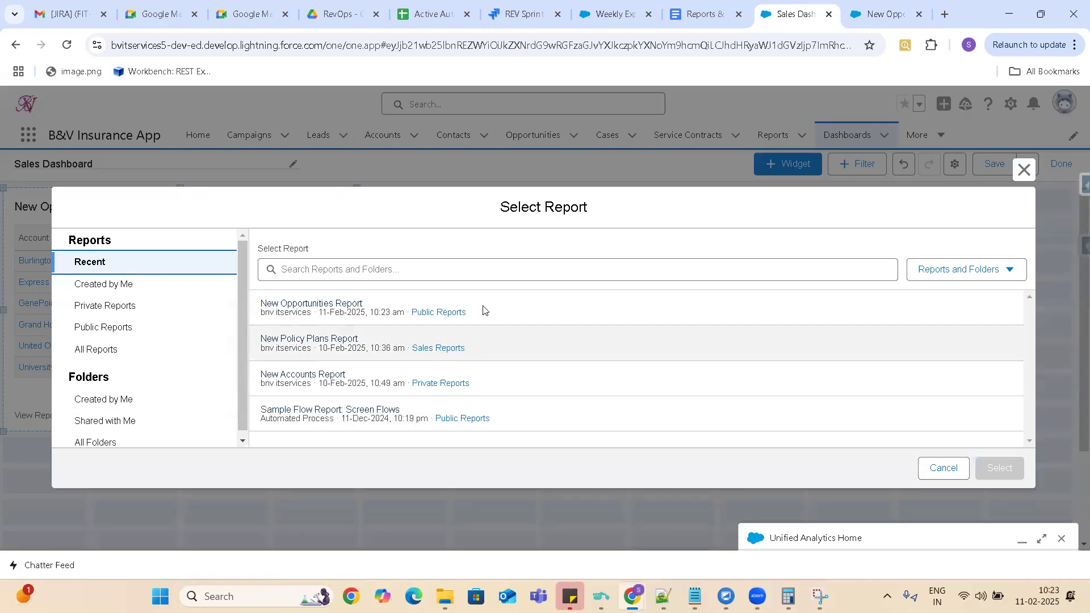
pyautogui.click(952, 472)
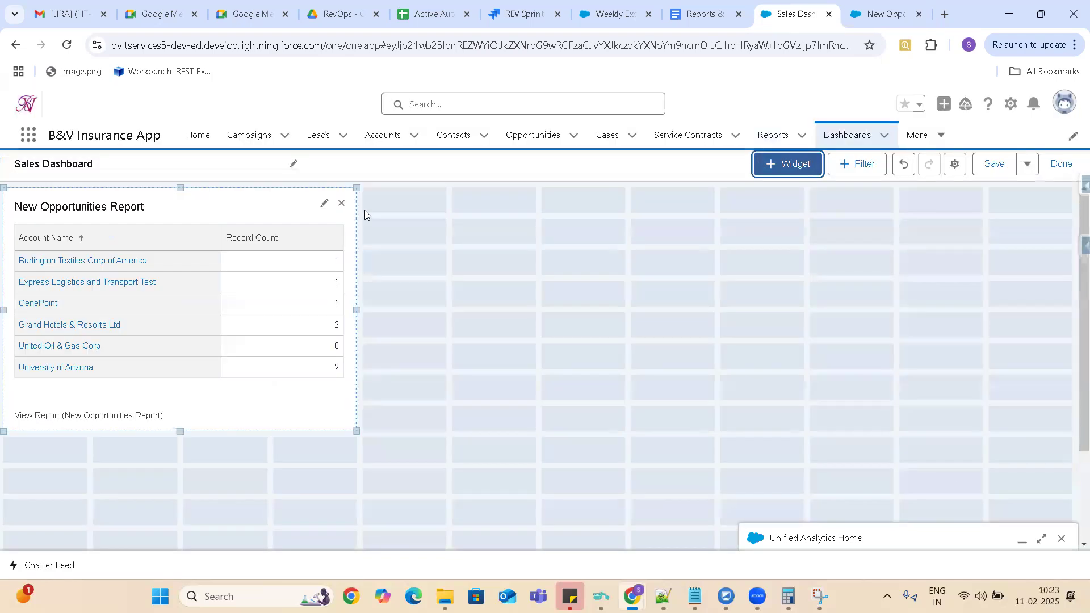
# Open the settings of the existing New Opportunities Report widget and display it as a gauge.
pyautogui.click(320, 206)
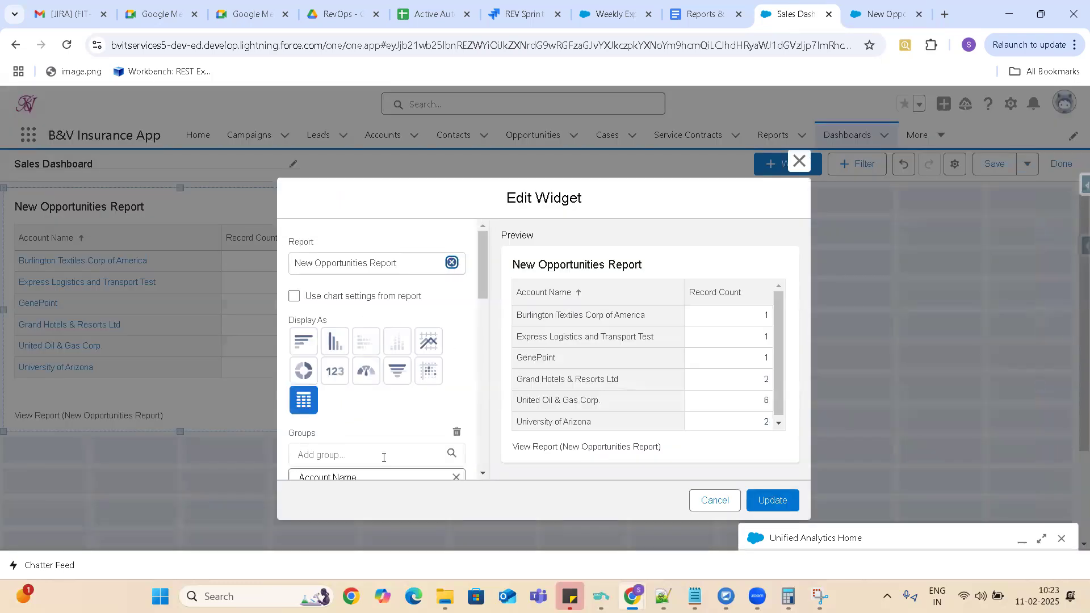
pyautogui.click(363, 375)
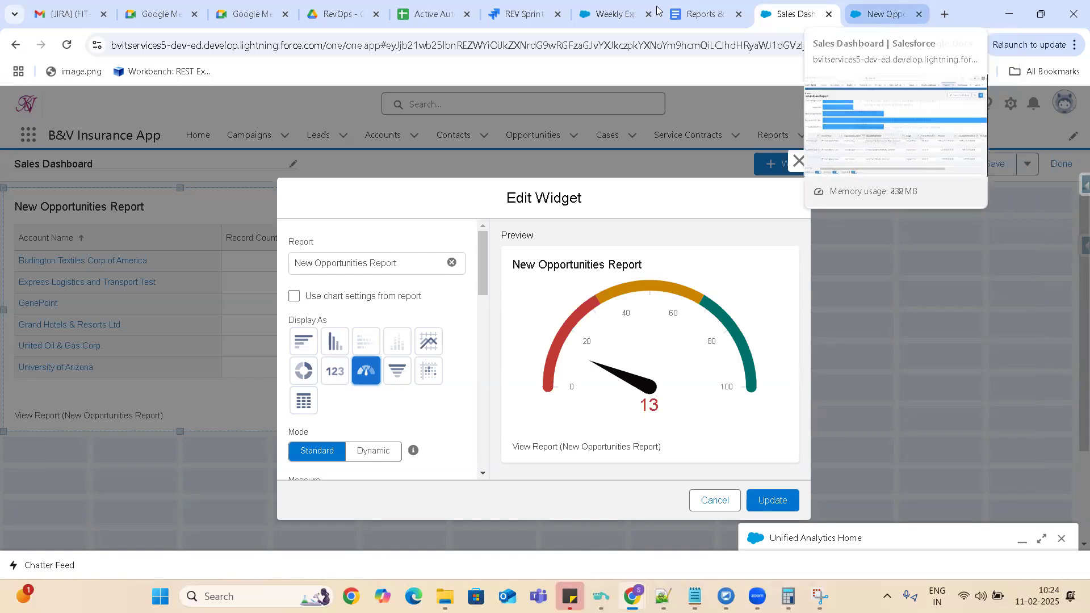
# Go back to New Opportunities Report, hide its chart and reload the page.
pyautogui.click(687, 15)
pyautogui.click(890, 17)
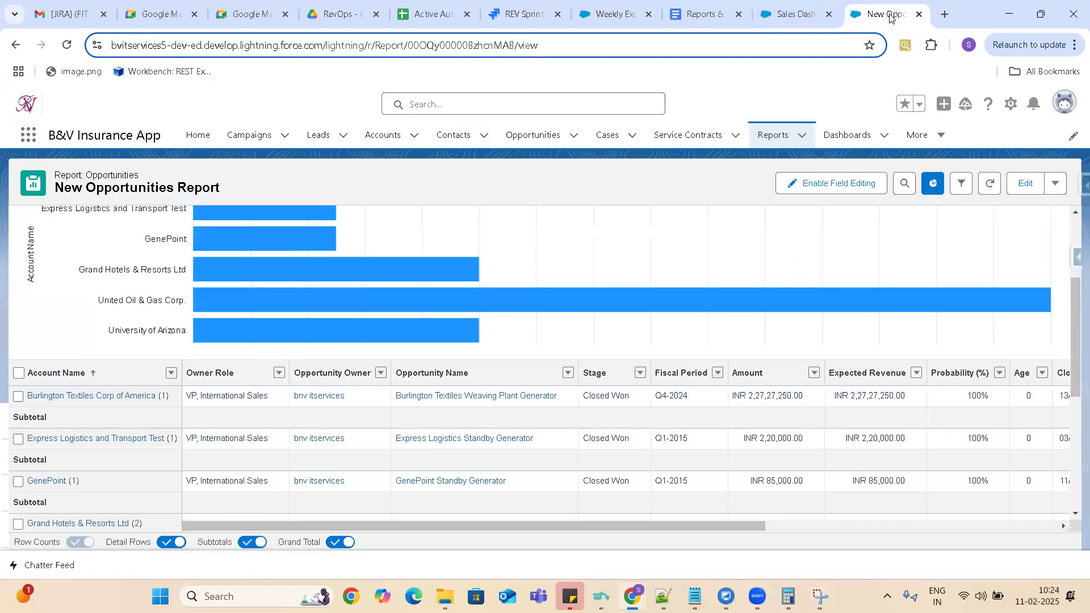
pyautogui.moveTo(1074, 313); pyautogui.dragTo(1074, 219)
pyautogui.click(931, 185)
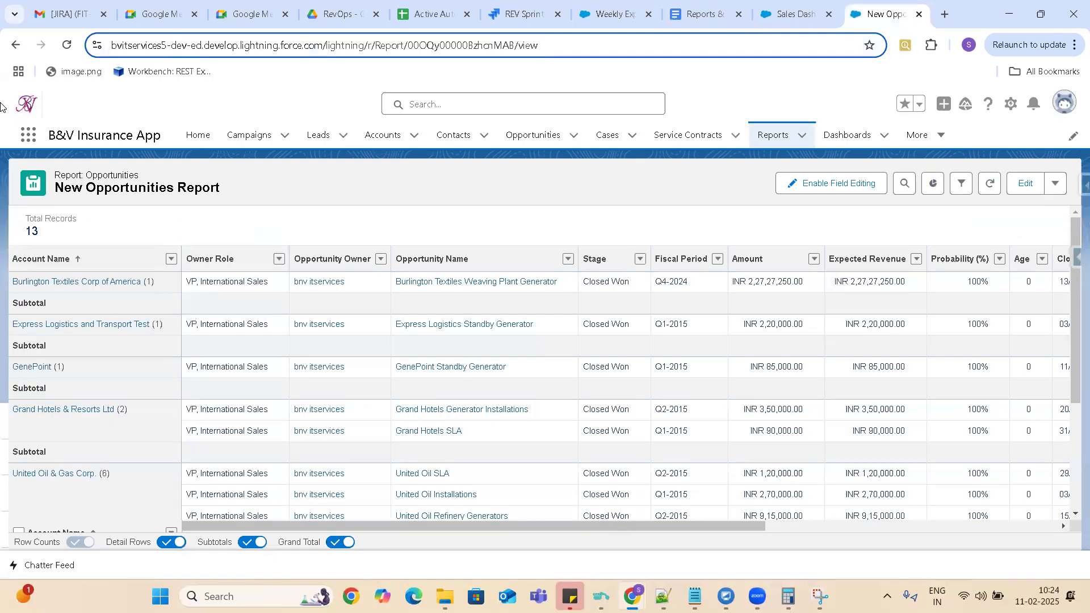
pyautogui.click(67, 44)
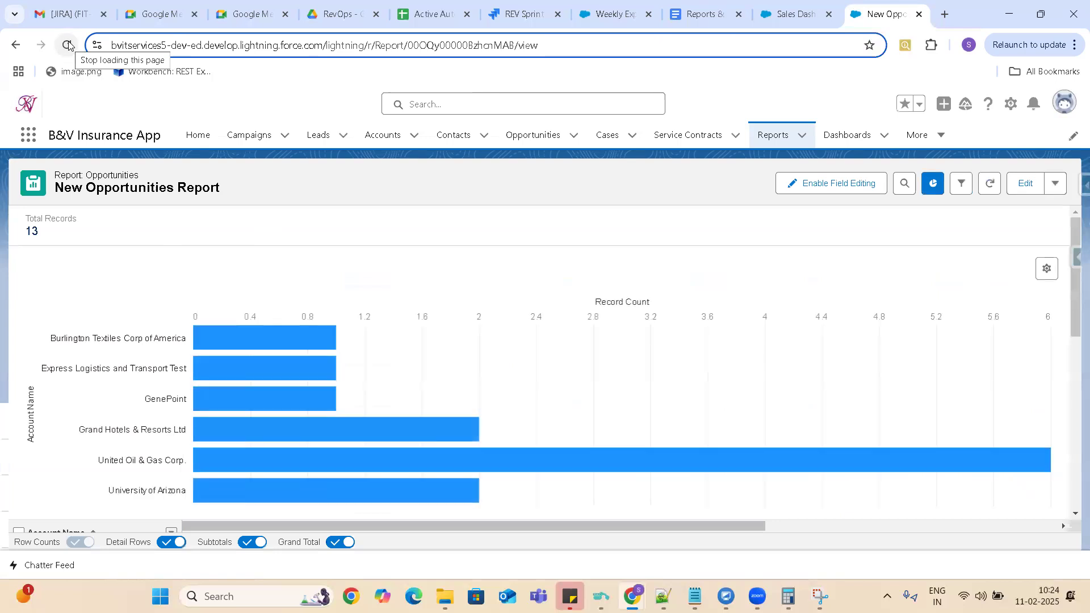
# Try to hide the chart in the report editor by toggling it off and saving and running the report in one go.
pyautogui.click(1025, 187)
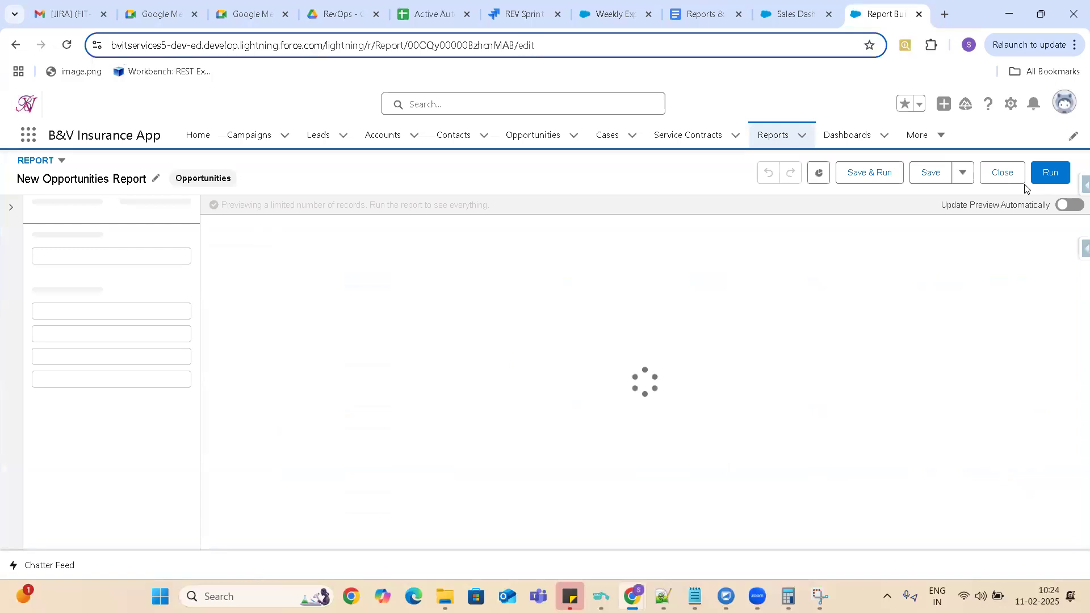
pyautogui.click(820, 175)
pyautogui.click(821, 175)
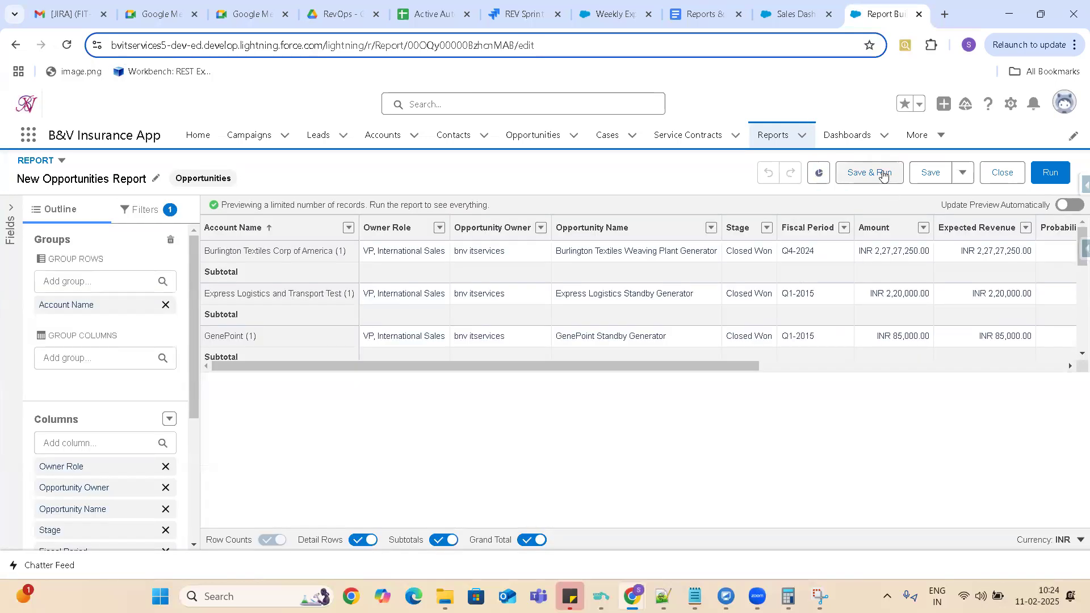
pyautogui.click(884, 176)
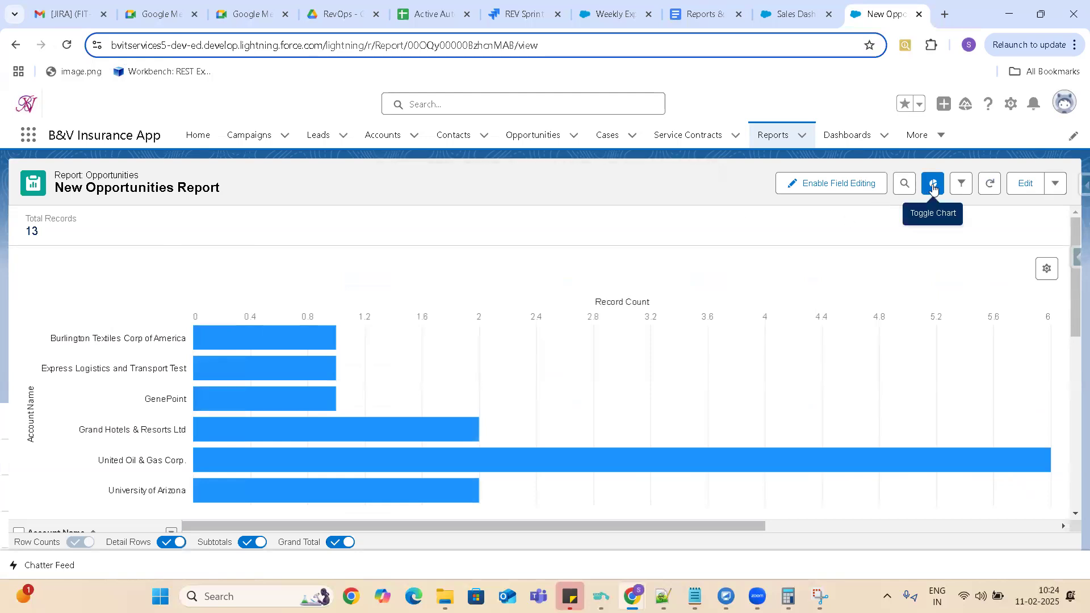
# Edit the report again and try to hide its chart by toggling it off, saving the report and running it separately.
pyautogui.click(1027, 183)
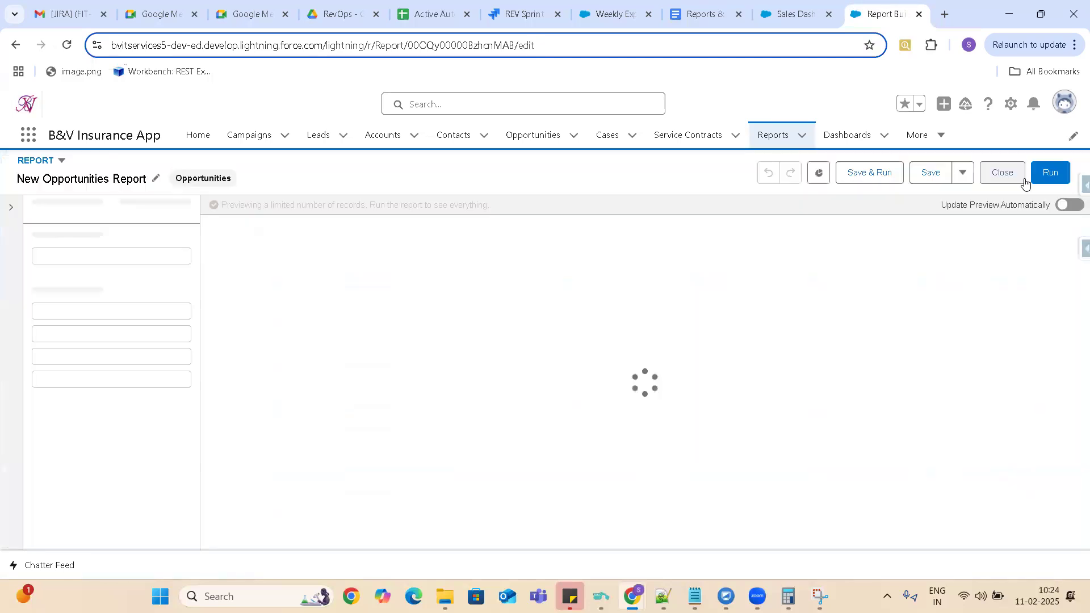
pyautogui.click(819, 174)
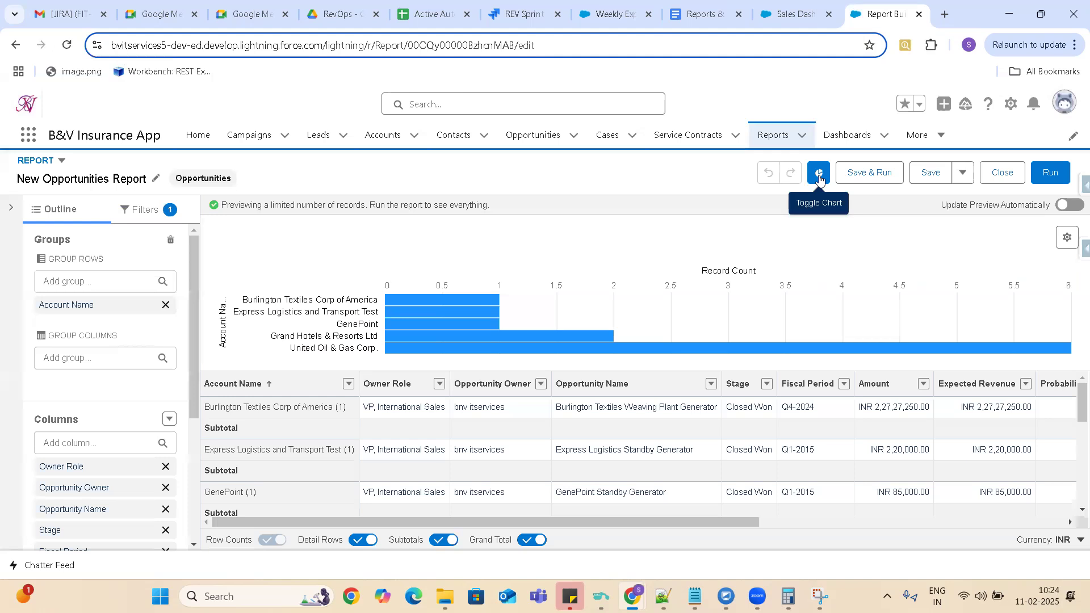
pyautogui.click(819, 177)
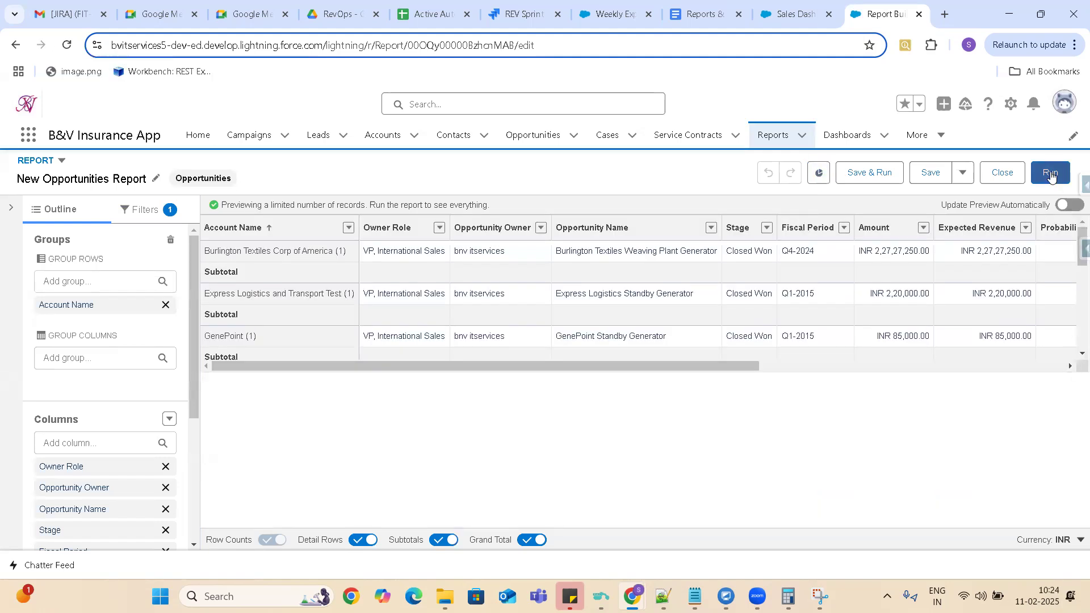
pyautogui.click(930, 173)
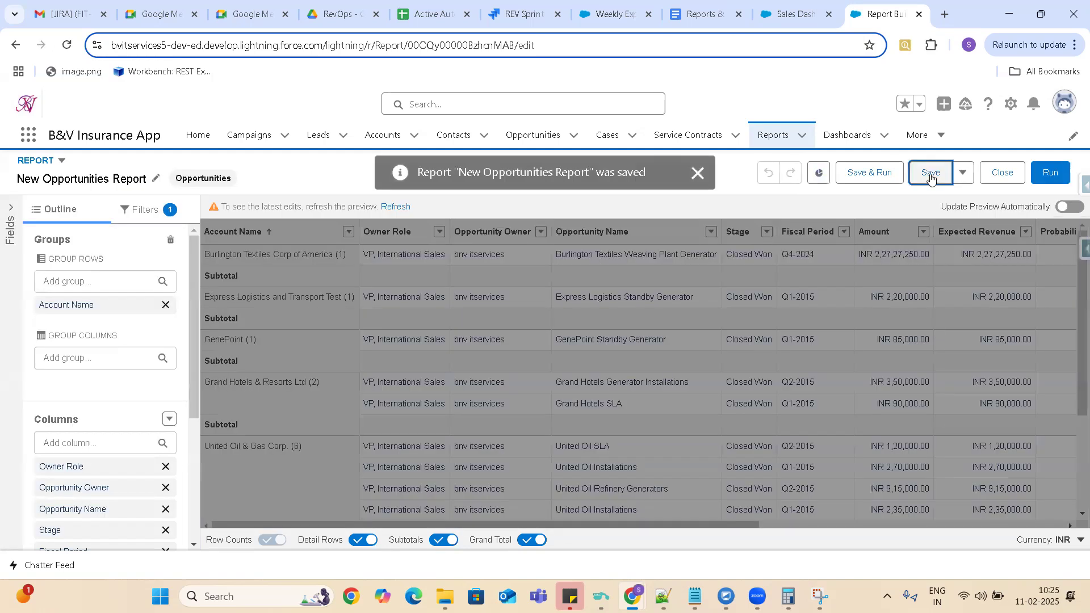
pyautogui.click(1051, 174)
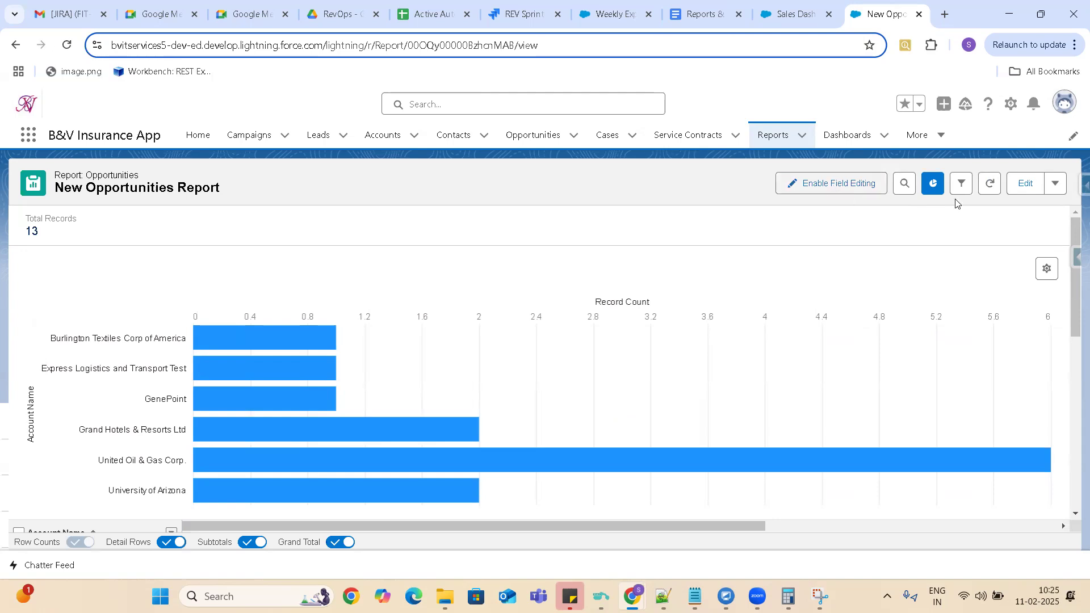
# Remove the Record Count by Account Name bar chart from the report through its chart properties.
pyautogui.click(1045, 272)
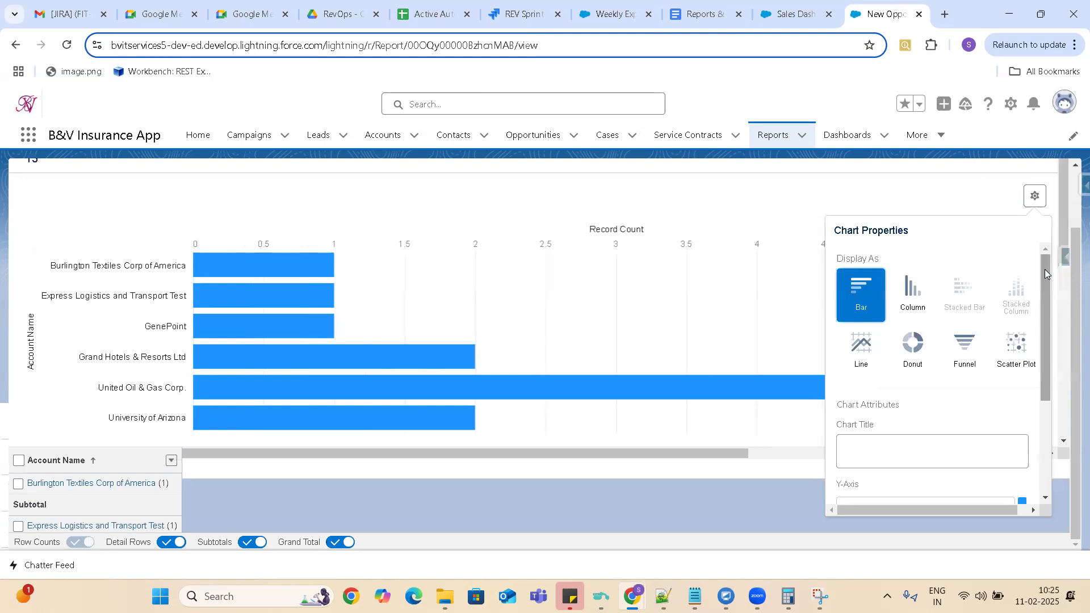
pyautogui.moveTo(1046, 299); pyautogui.dragTo(1073, 459)
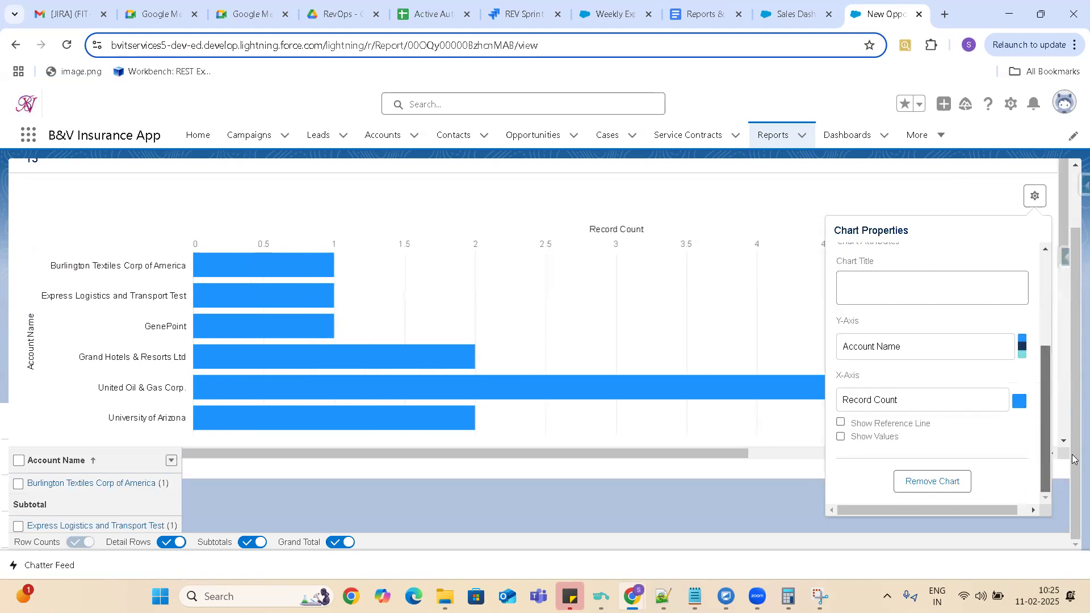
pyautogui.click(934, 482)
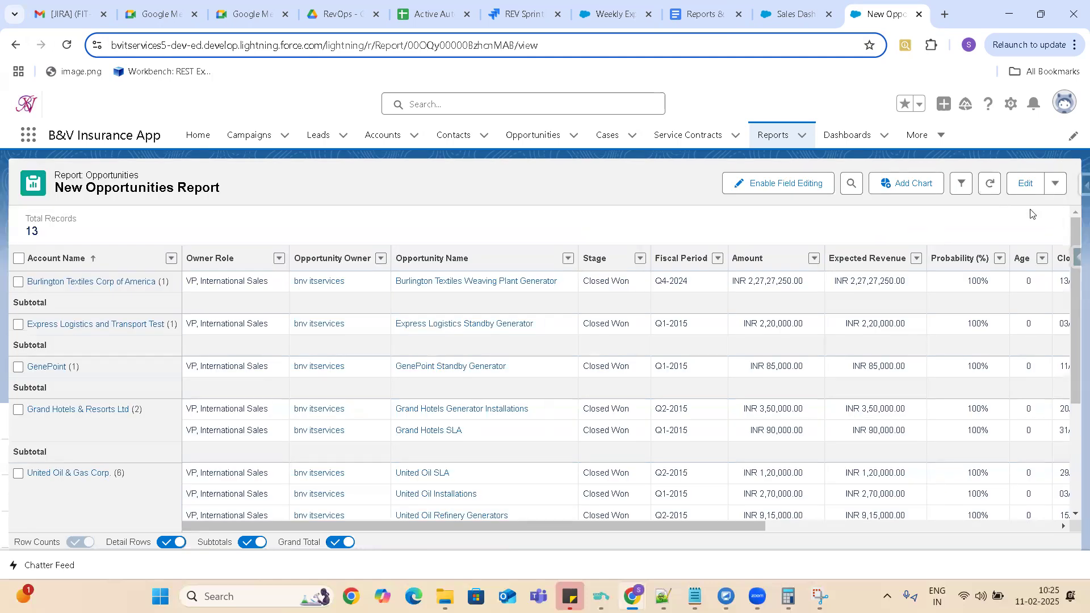
# Edit the report, add a chart to it again and run the report.
pyautogui.click(1021, 185)
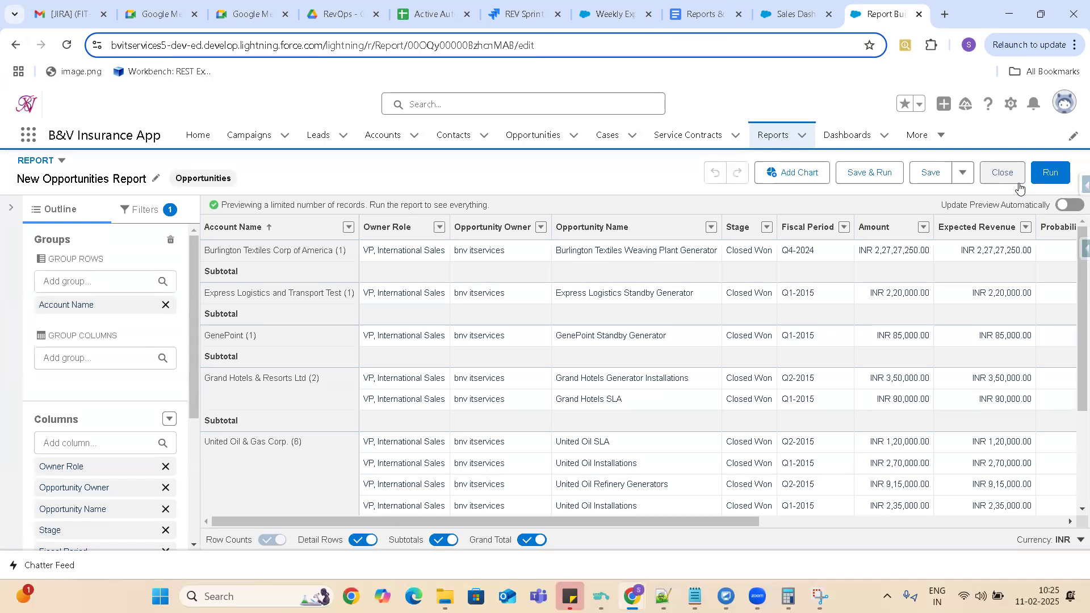
pyautogui.click(787, 176)
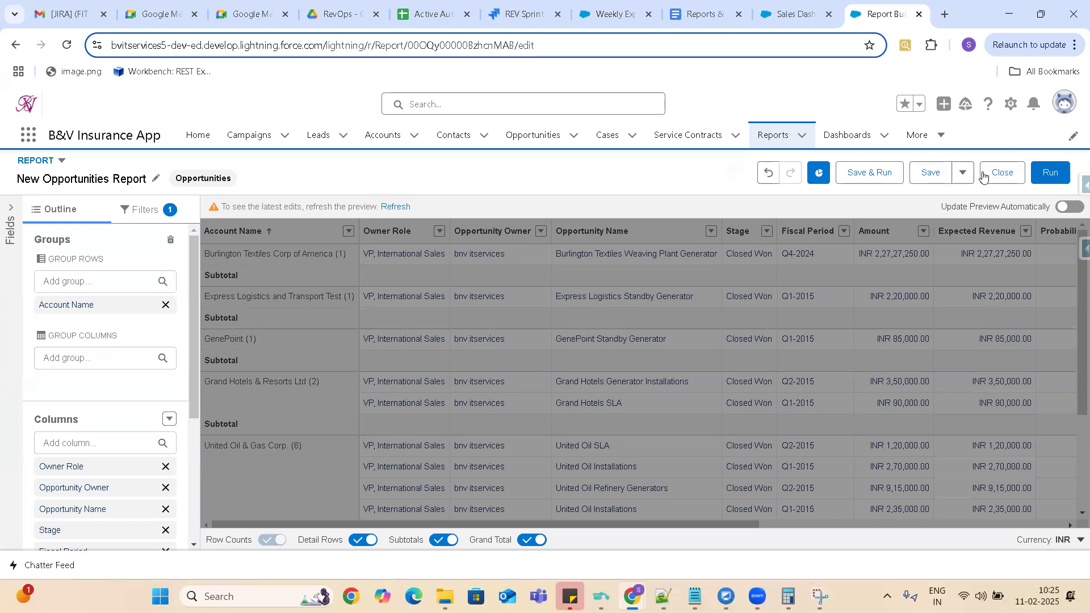
pyautogui.click(1054, 175)
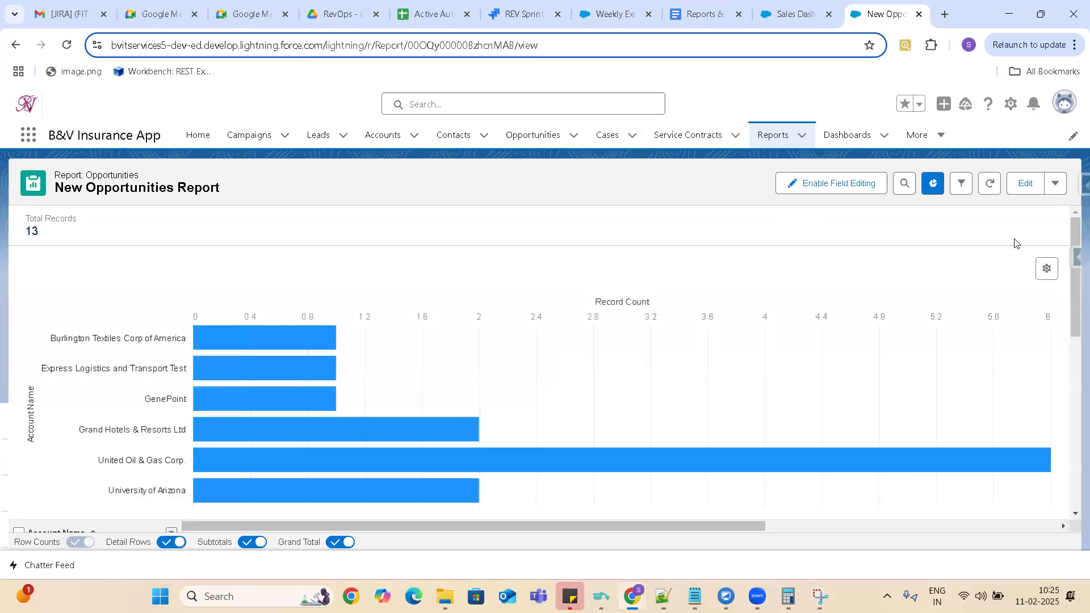
# Edit the New Opportunities Report, hide its chart and show it again.
pyautogui.click(1025, 185)
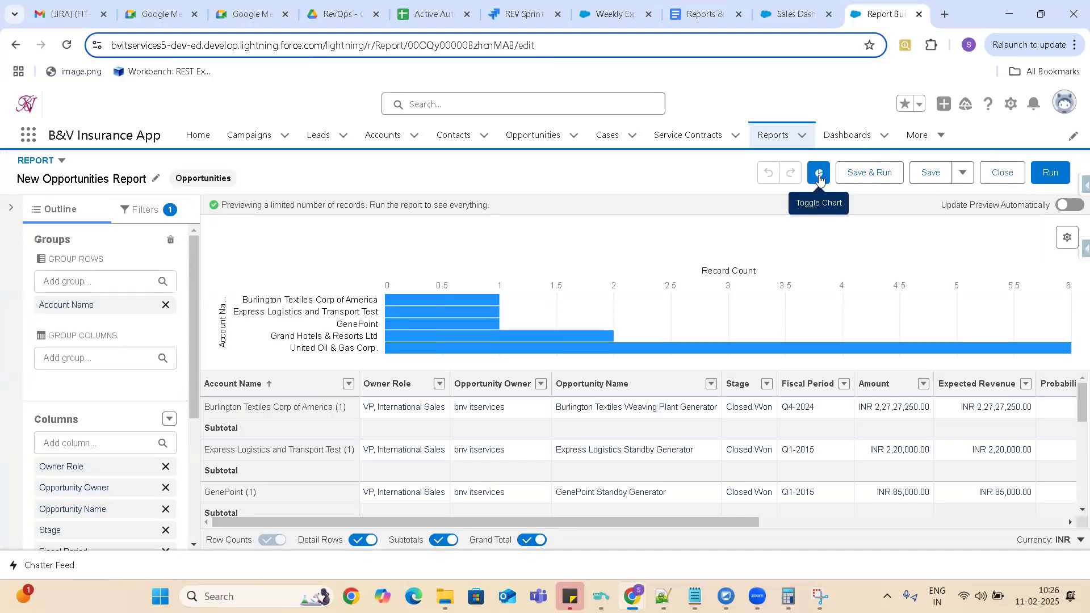
pyautogui.click(820, 180)
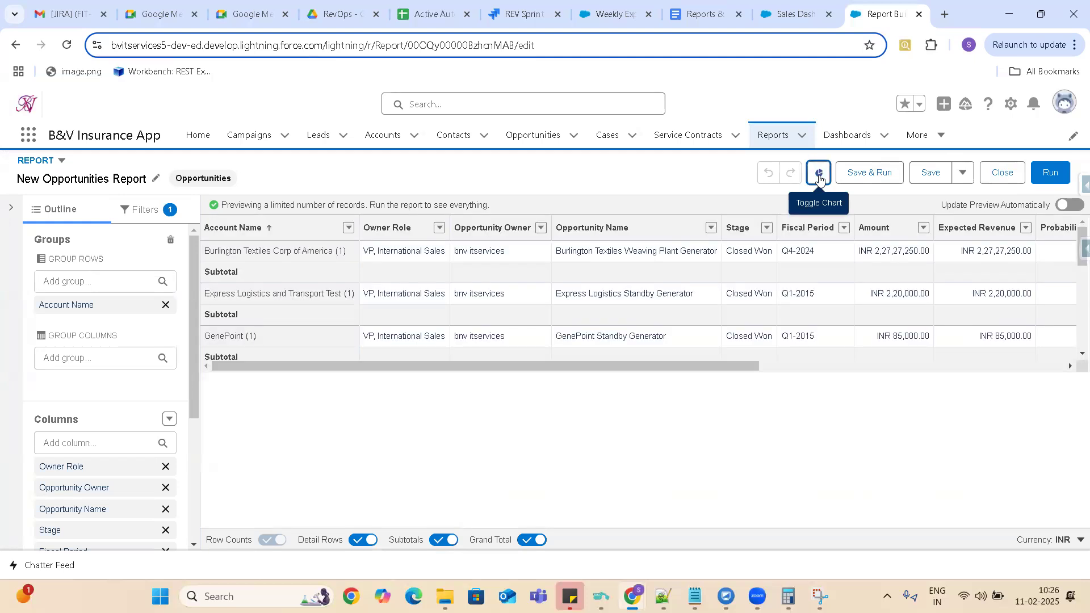
pyautogui.click(819, 180)
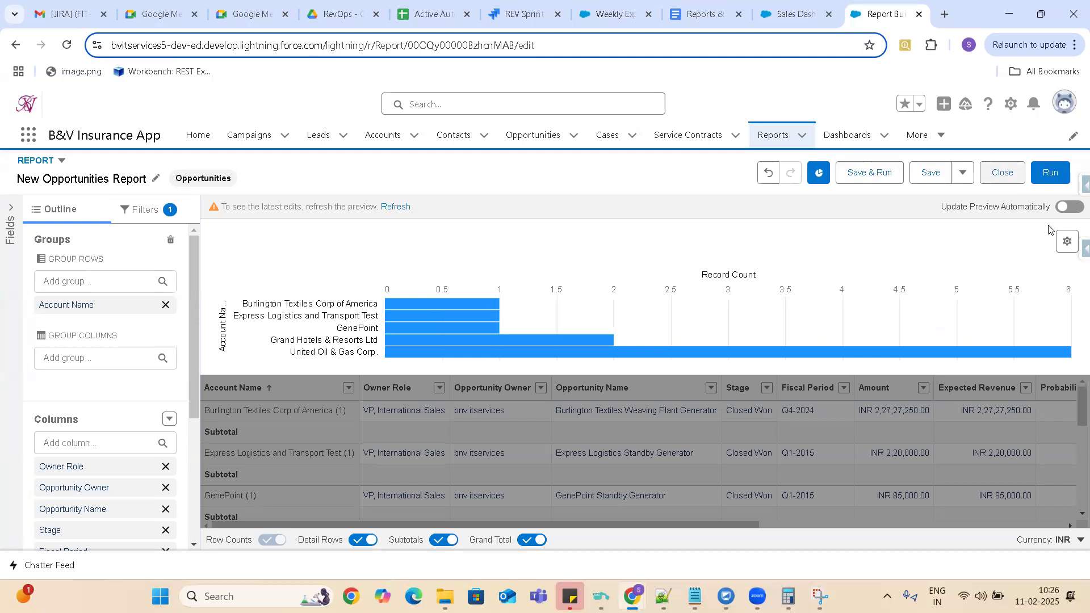
# Try the Column, Funnel, Scatter Plot and Donut display types on the report's chart, ending with Donut.
pyautogui.click(1064, 244)
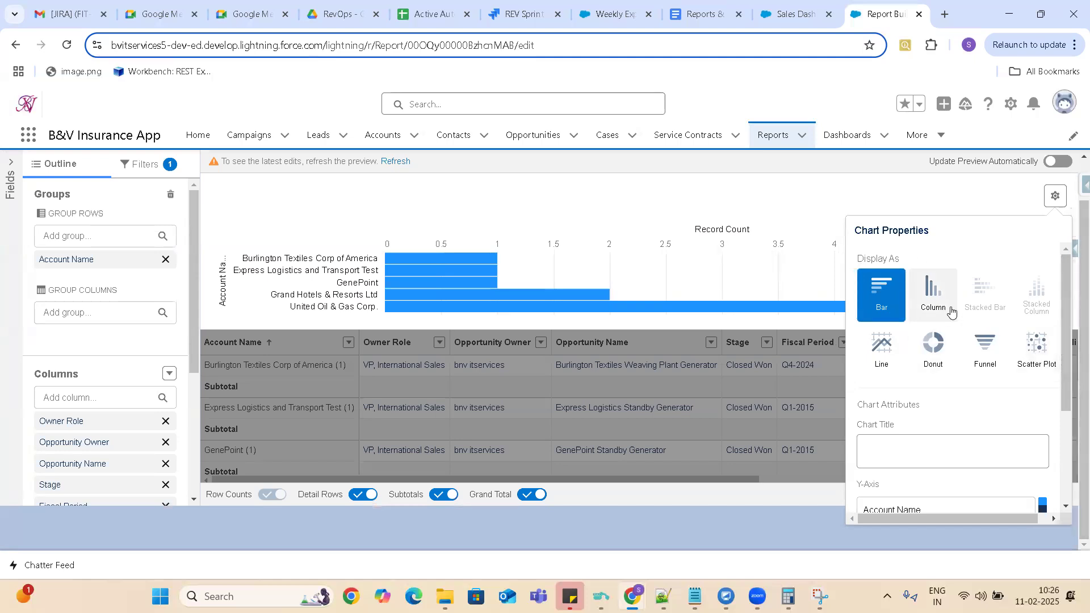
pyautogui.click(930, 297)
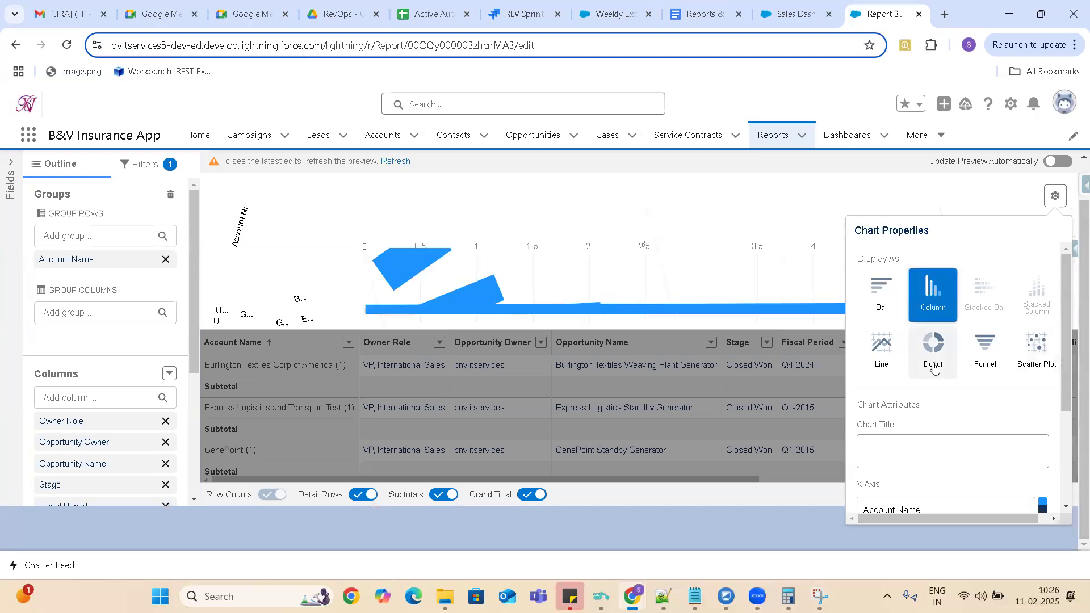
pyautogui.click(986, 351)
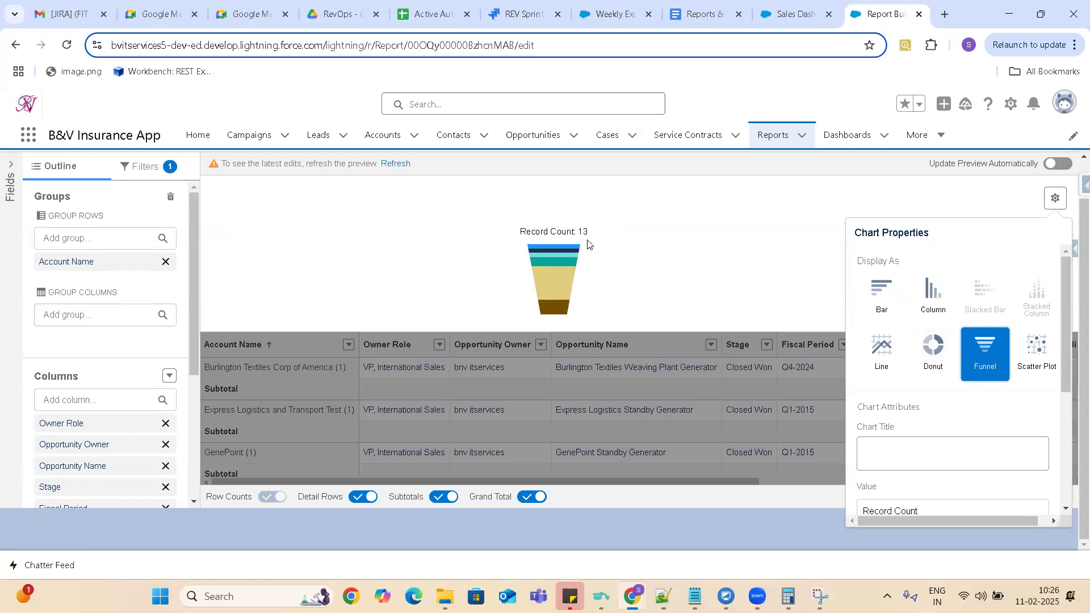
pyautogui.click(1033, 347)
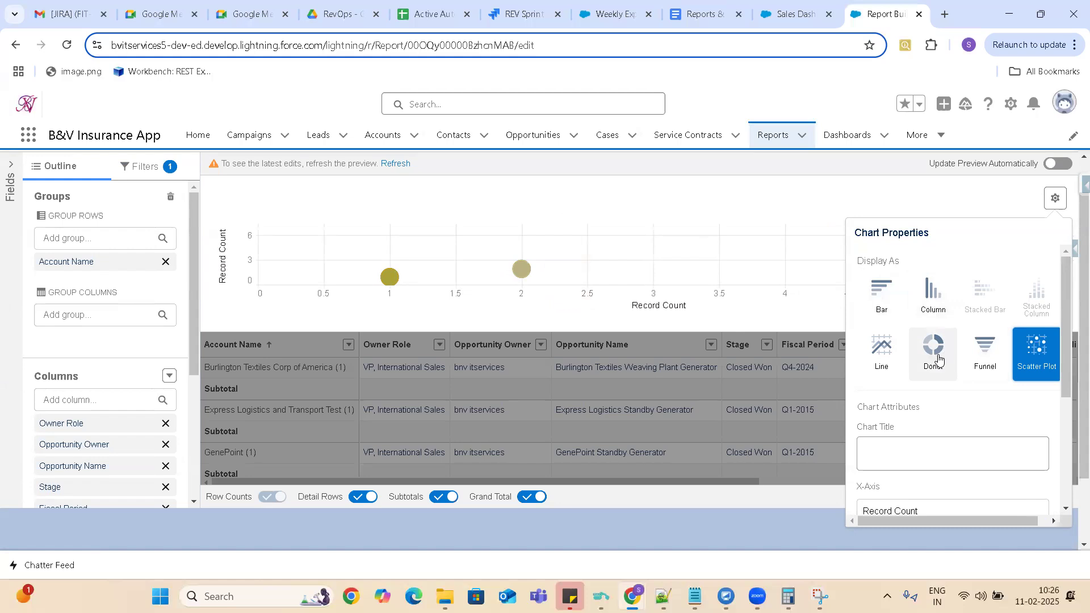
pyautogui.click(940, 359)
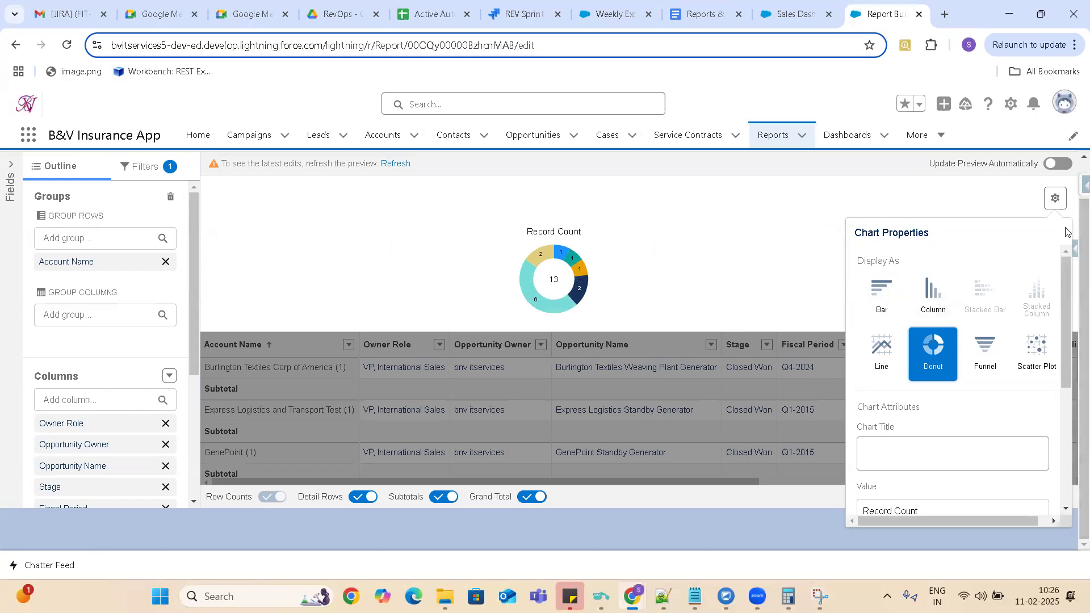
# Remove the chart from the report through its chart properties, then save and run the report.
pyautogui.moveTo(1067, 334); pyautogui.dragTo(1070, 463)
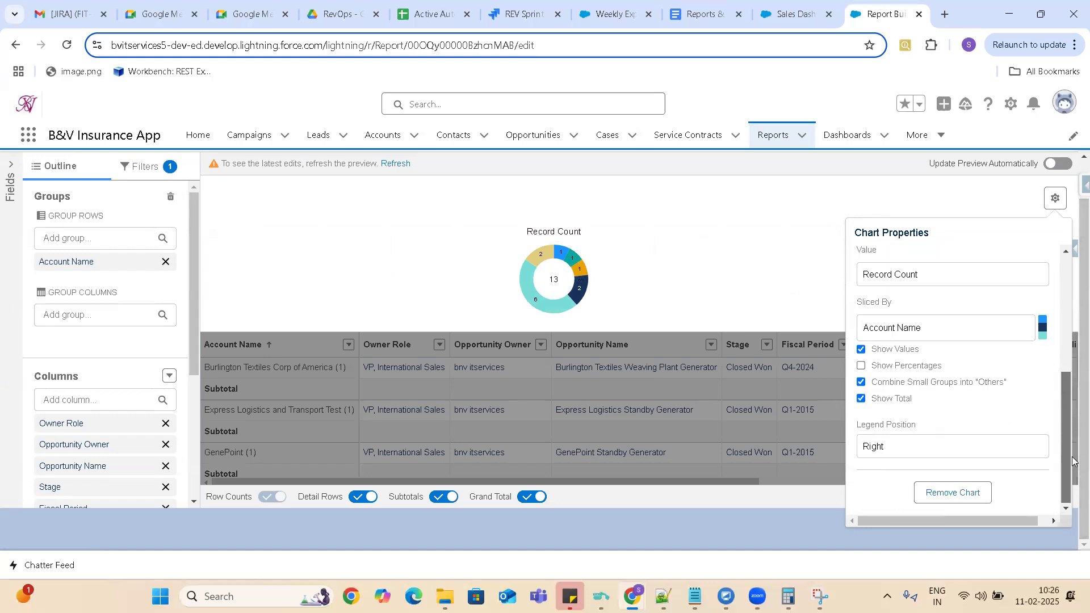
pyautogui.click(954, 493)
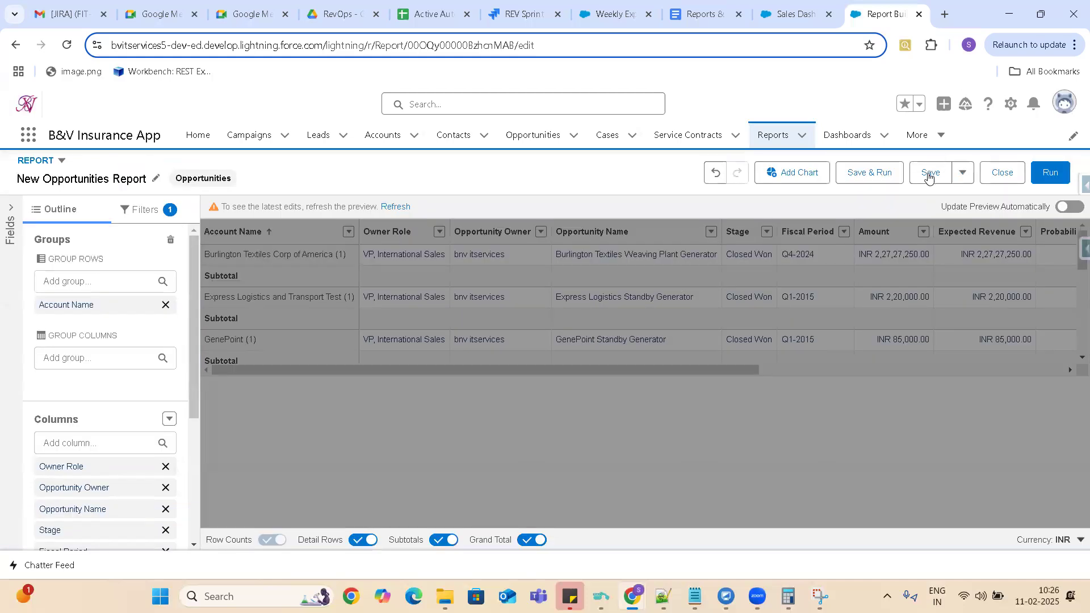
pyautogui.click(878, 171)
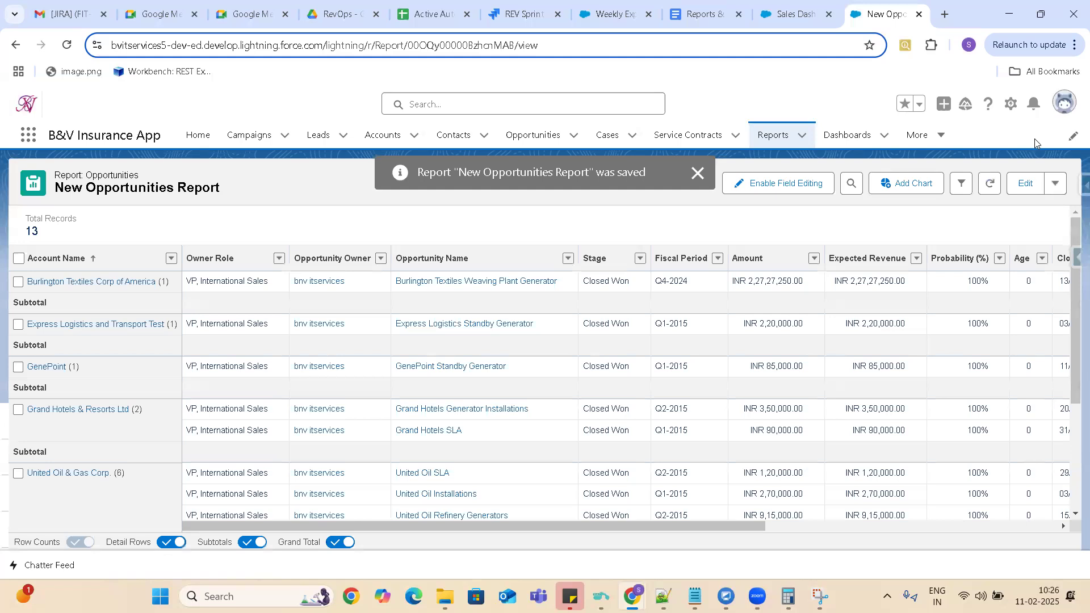
# Return to the Sales Dashboard, discard the open widget edit and delete the New Opportunities Report table widget.
pyautogui.click(794, 22)
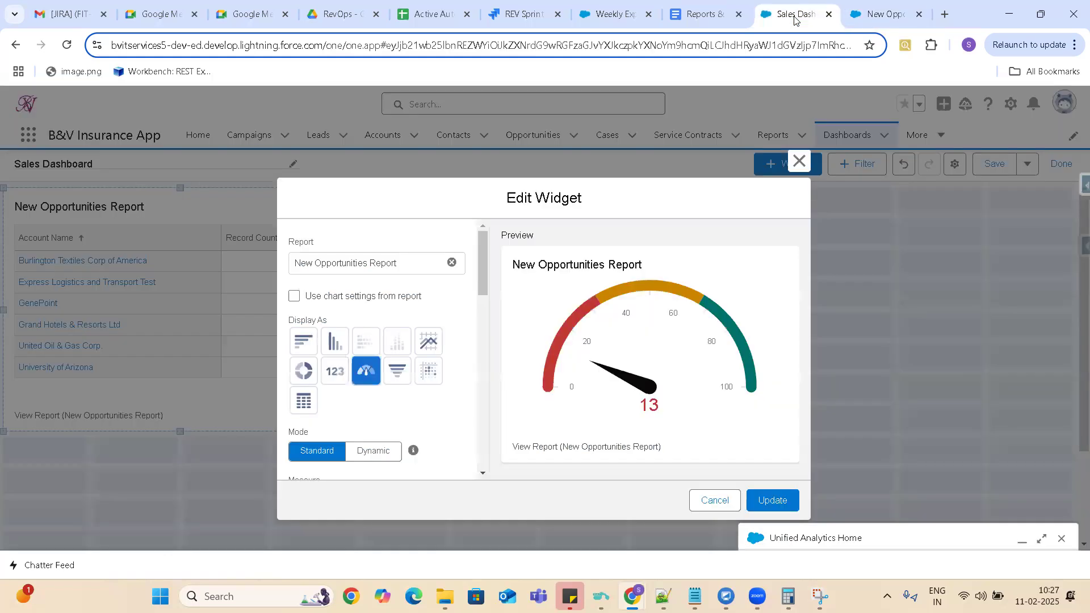
pyautogui.click(799, 162)
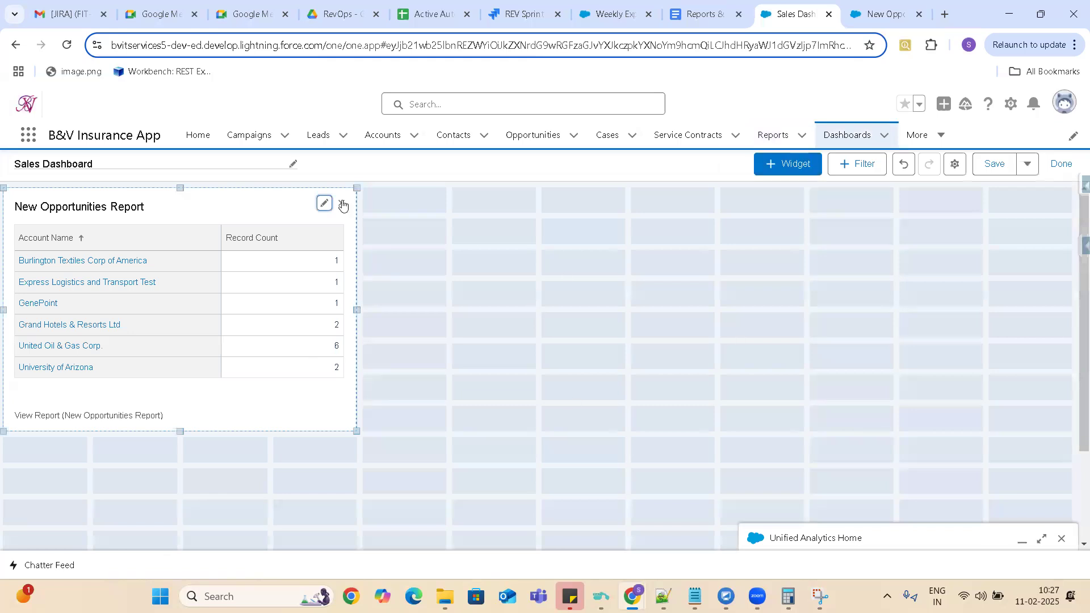
pyautogui.click(323, 204)
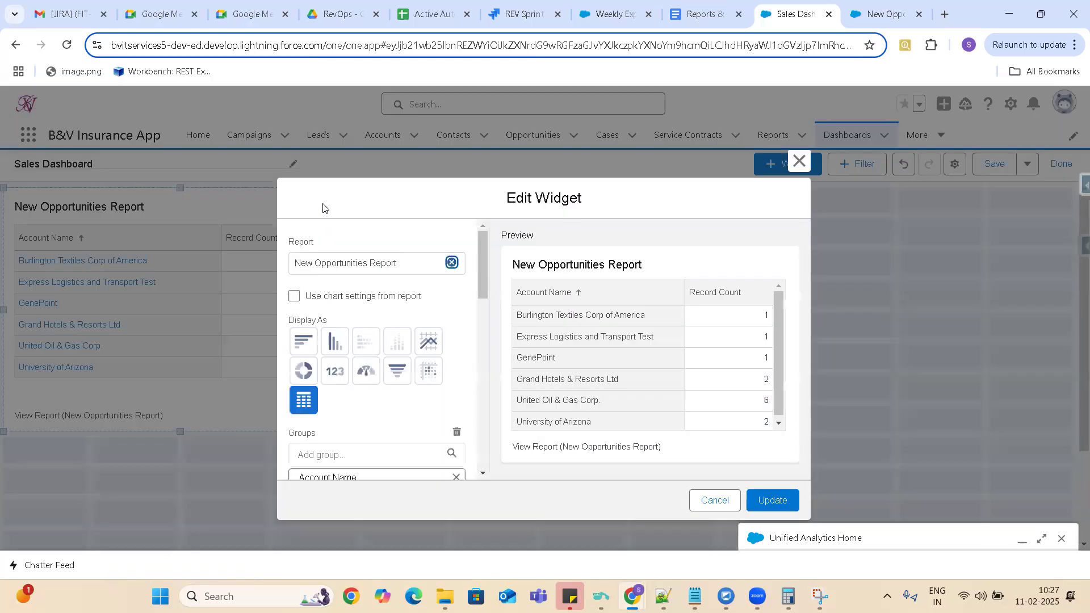
pyautogui.click(723, 507)
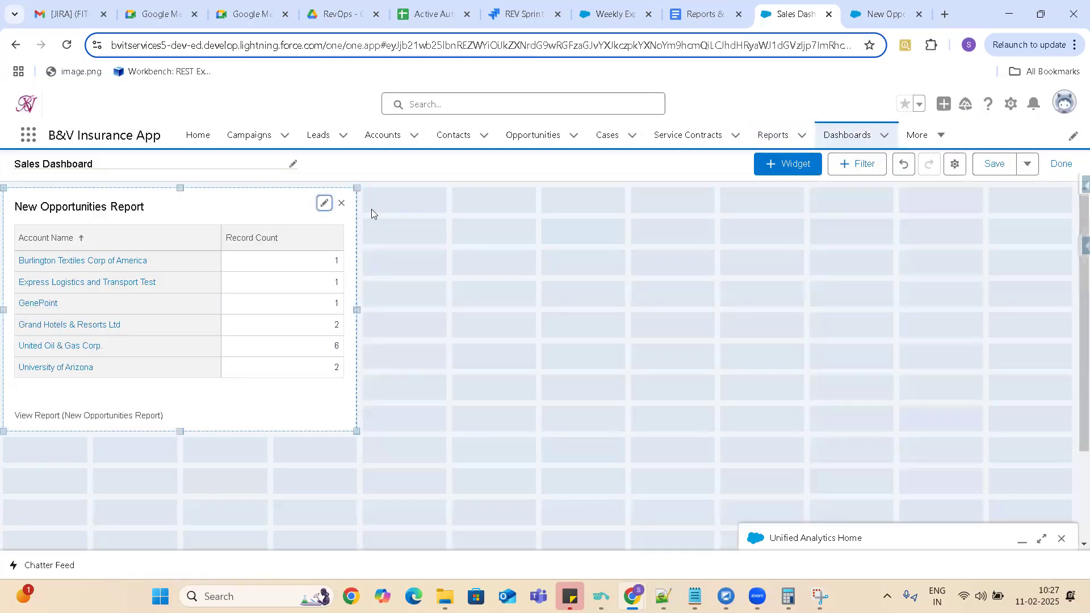
pyautogui.click(341, 204)
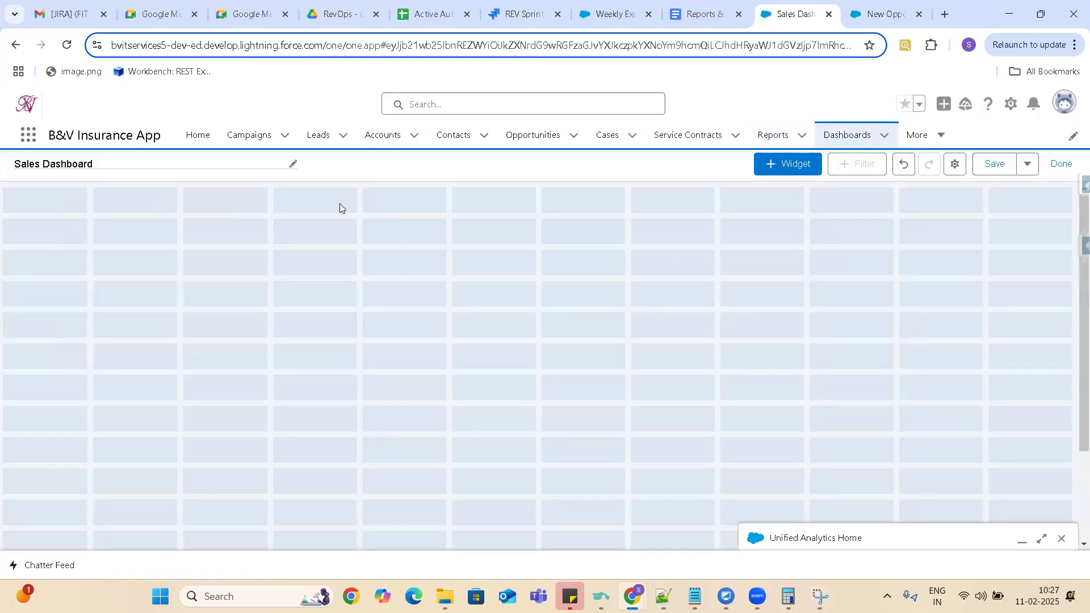
# Start a new chart or table widget on the dashboard using the New Opportunities Report as its source.
pyautogui.click(794, 164)
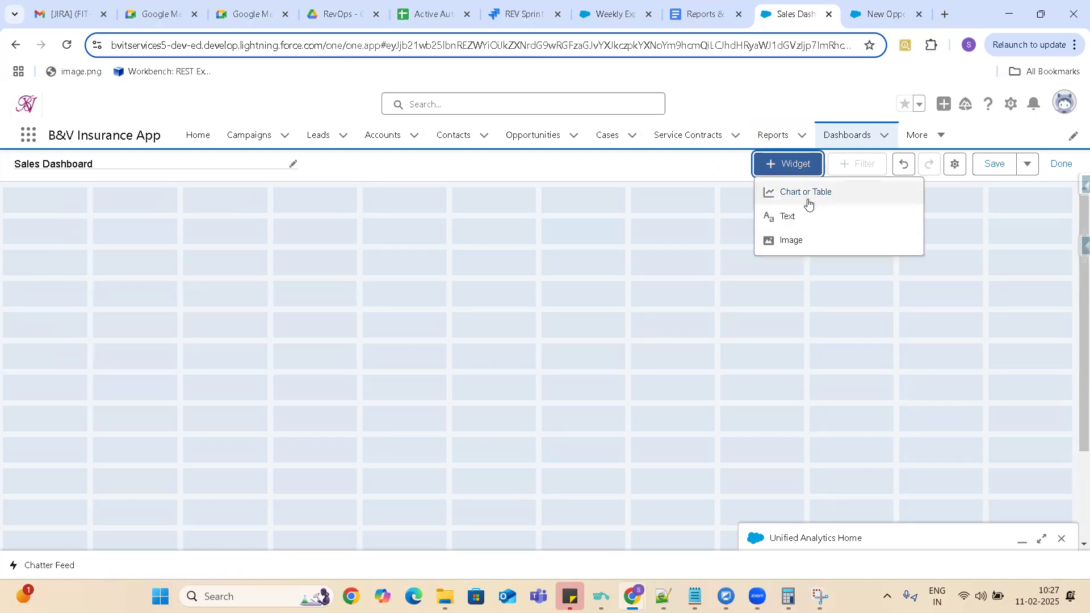
pyautogui.click(809, 198)
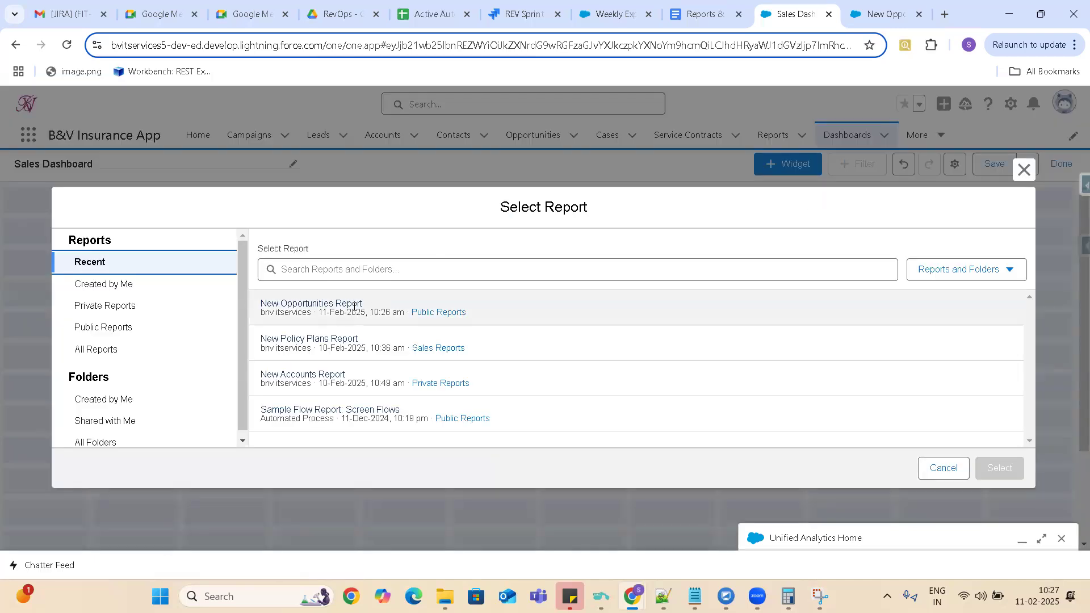
pyautogui.click(355, 305)
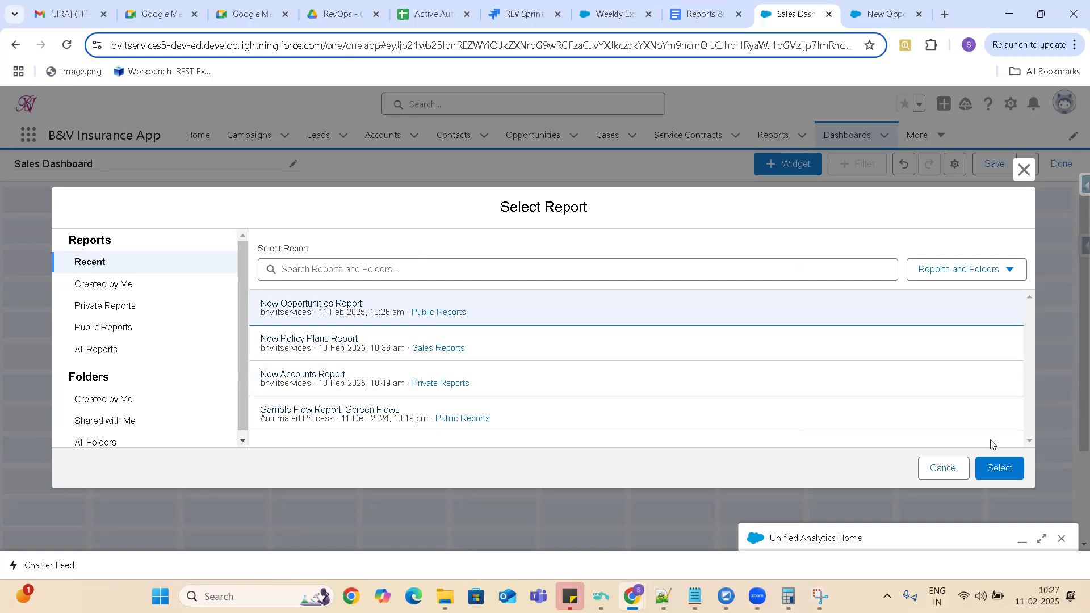
pyautogui.click(996, 471)
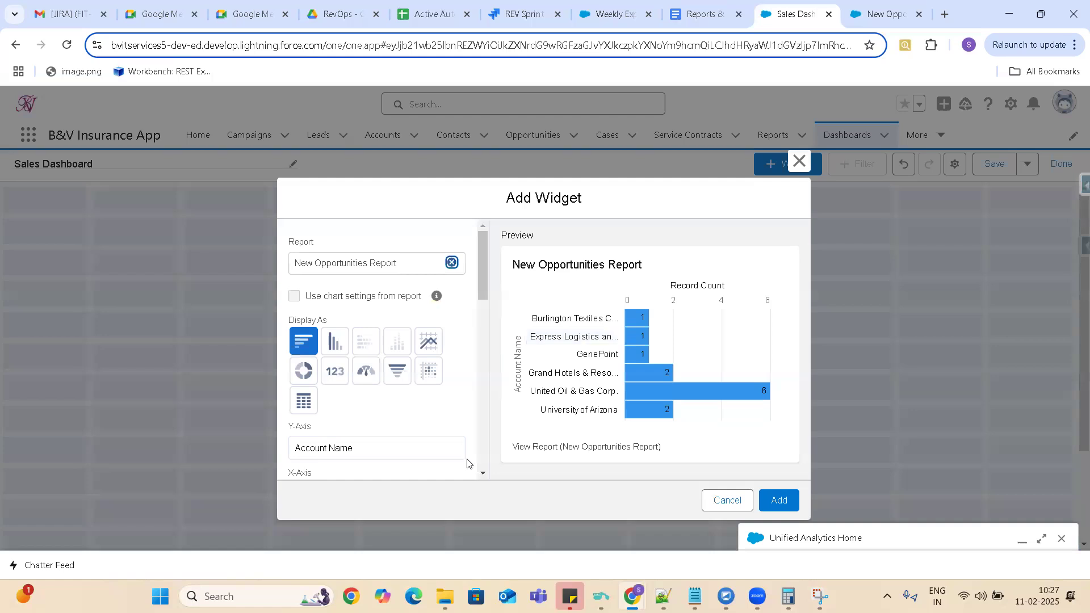
# Examine the new widget's chart settings and check the source report for comparison.
pyautogui.moveTo(482, 267); pyautogui.dragTo(494, 214)
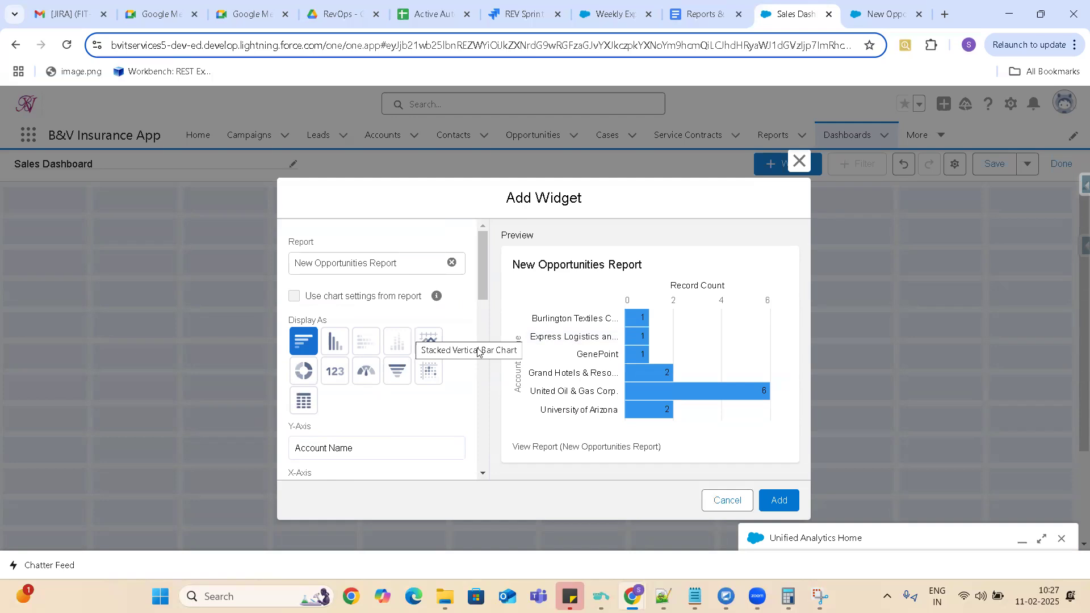
pyautogui.click(888, 15)
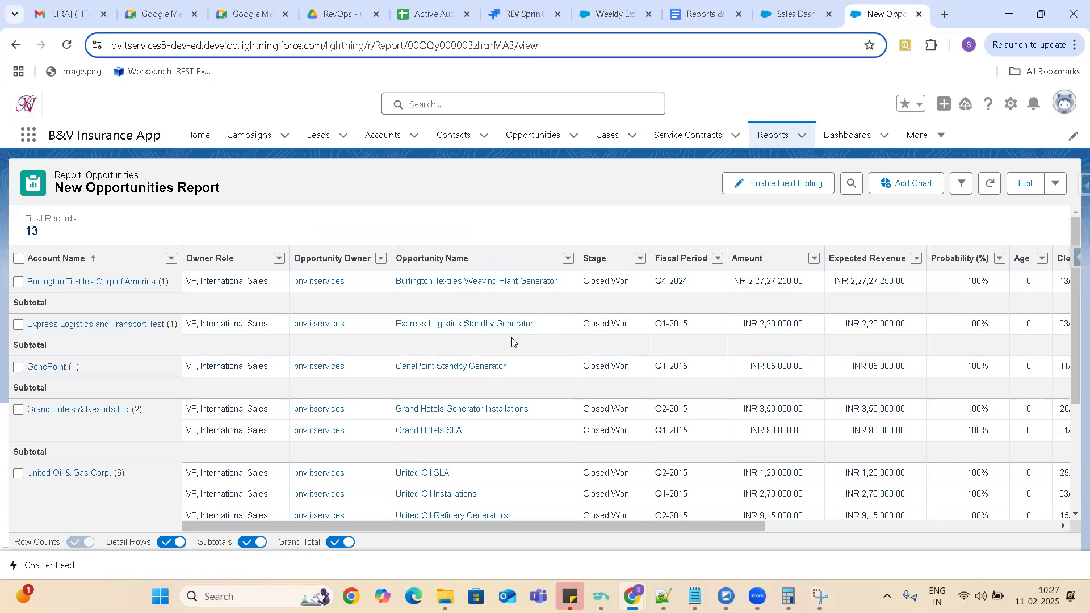
pyautogui.click(788, 15)
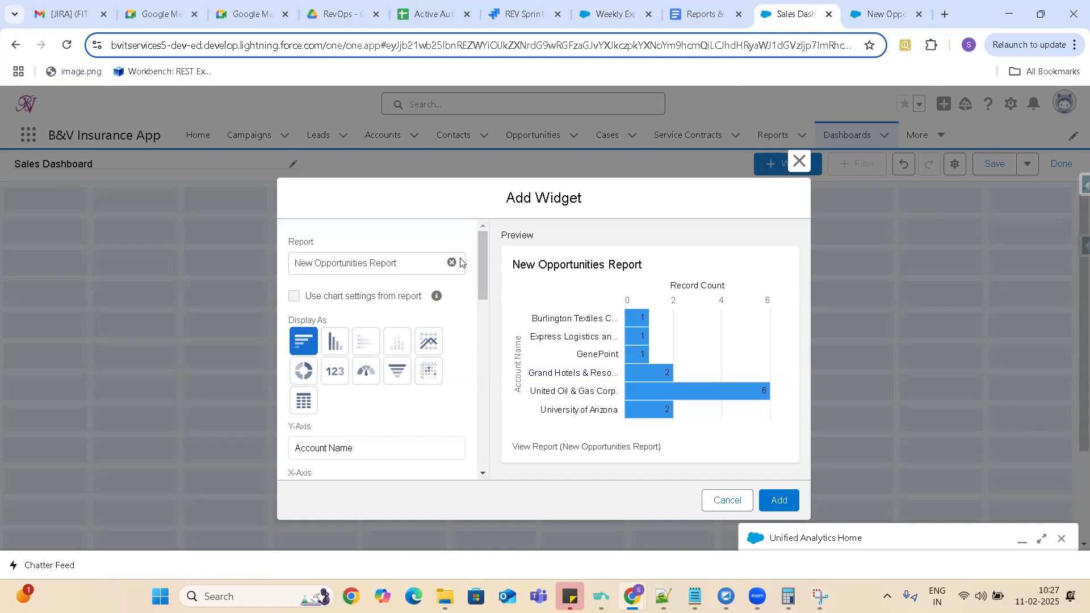
pyautogui.moveTo(484, 263); pyautogui.dragTo(497, 286)
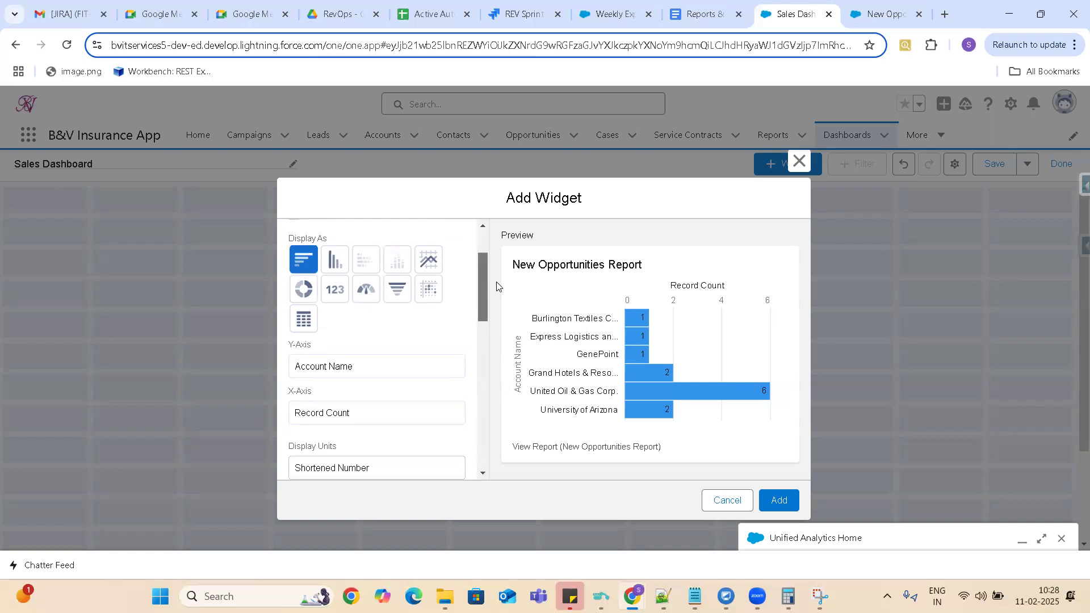
pyautogui.moveTo(497, 286); pyautogui.dragTo(421, 16)
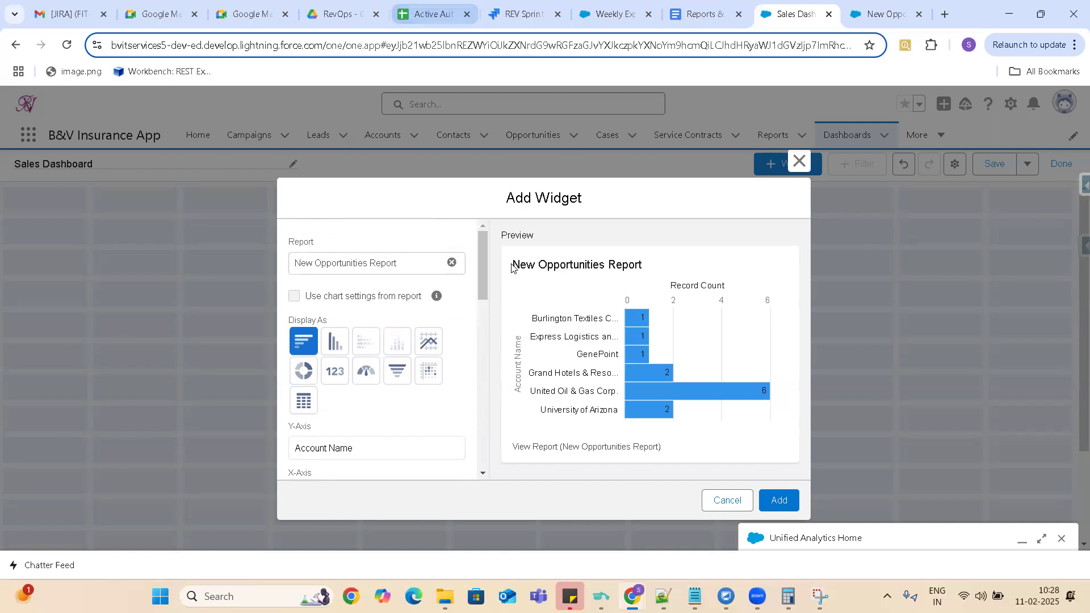
pyautogui.moveTo(483, 252); pyautogui.dragTo(564, 251)
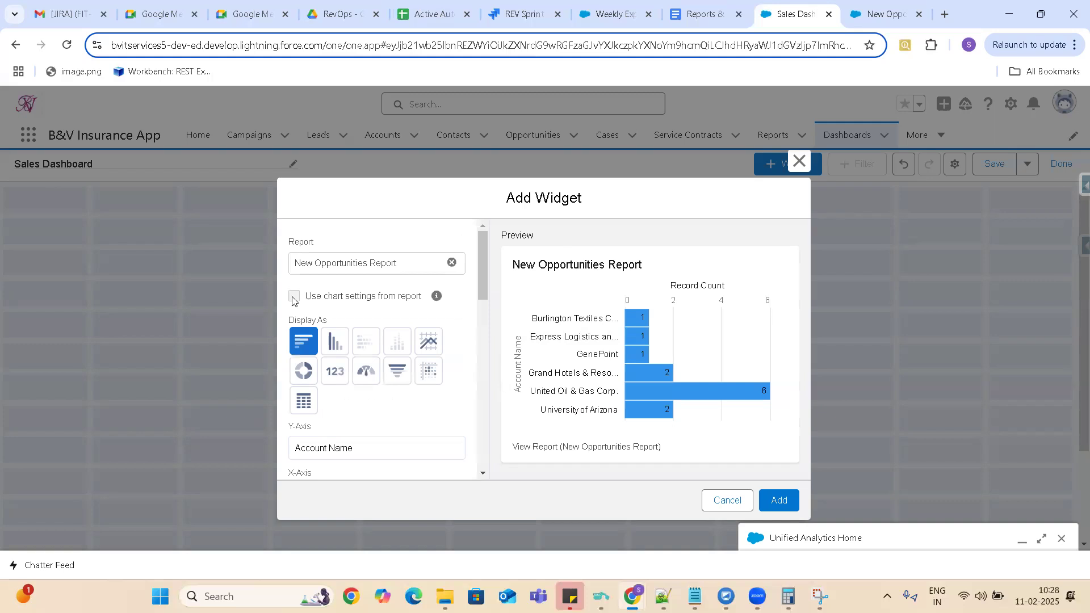
# Display the widget as a funnel chart, review its color and value settings, and add it to the dashboard.
pyautogui.click(394, 377)
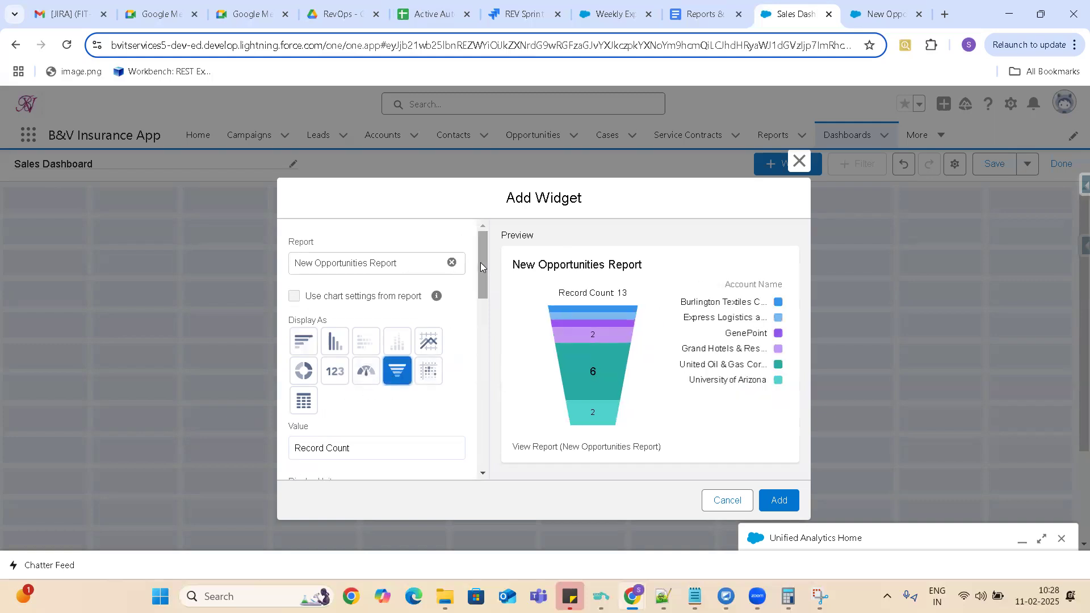
pyautogui.moveTo(480, 262); pyautogui.dragTo(494, 304)
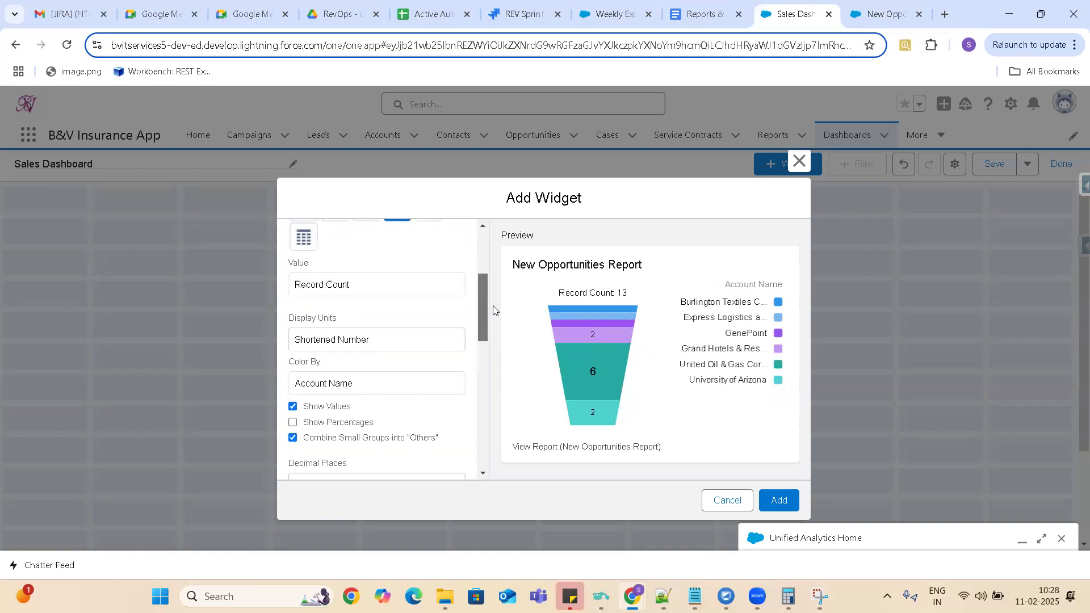
pyautogui.click(366, 384)
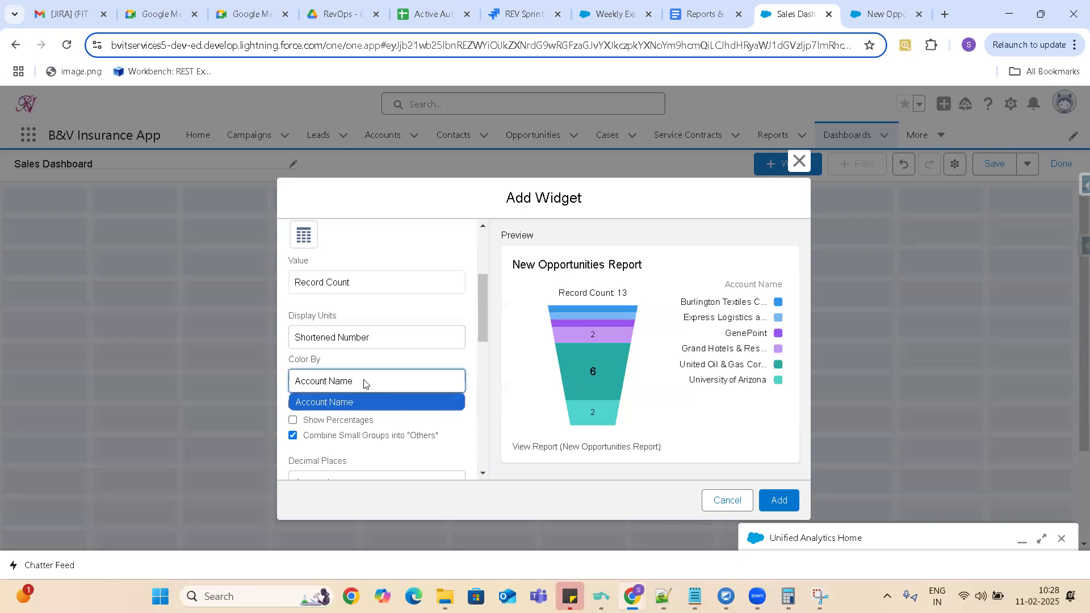
pyautogui.click(484, 302)
pyautogui.moveTo(486, 291); pyautogui.dragTo(506, 228)
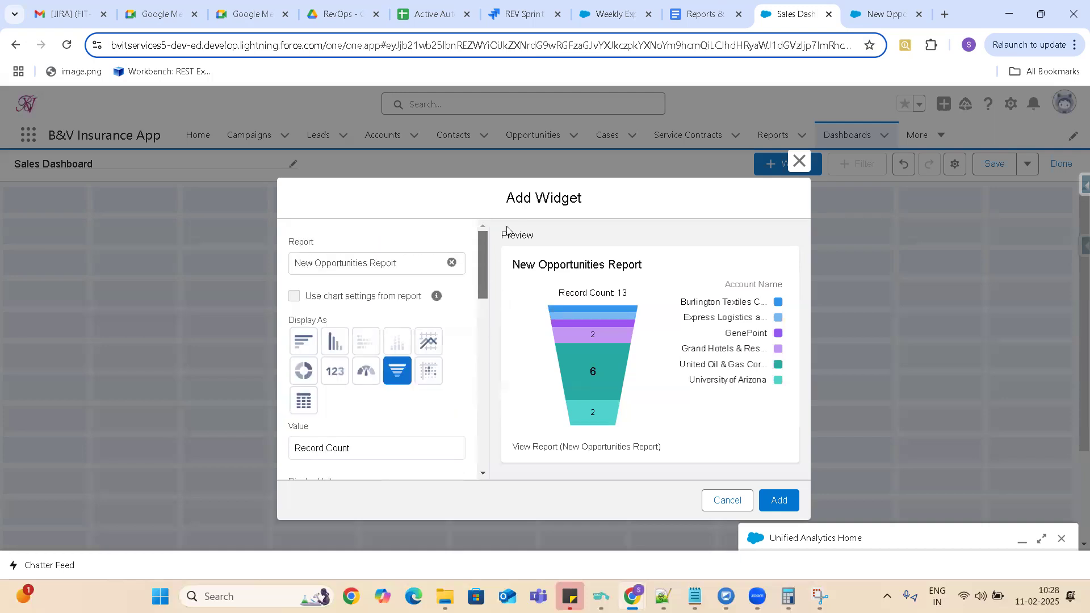
pyautogui.scroll(-2, 511, 283)
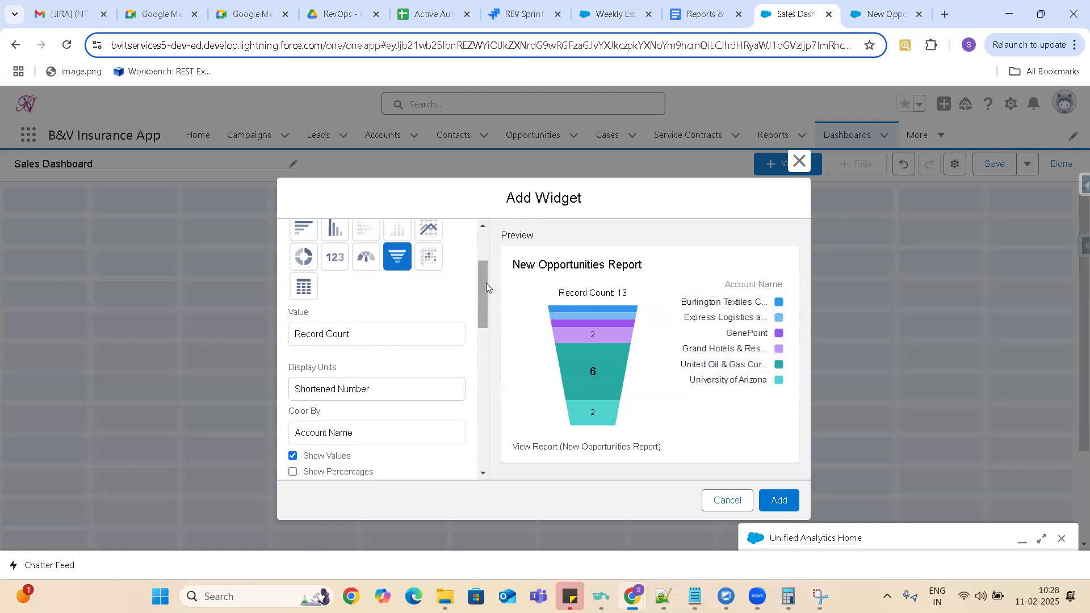
pyautogui.moveTo(485, 283); pyautogui.dragTo(460, 51)
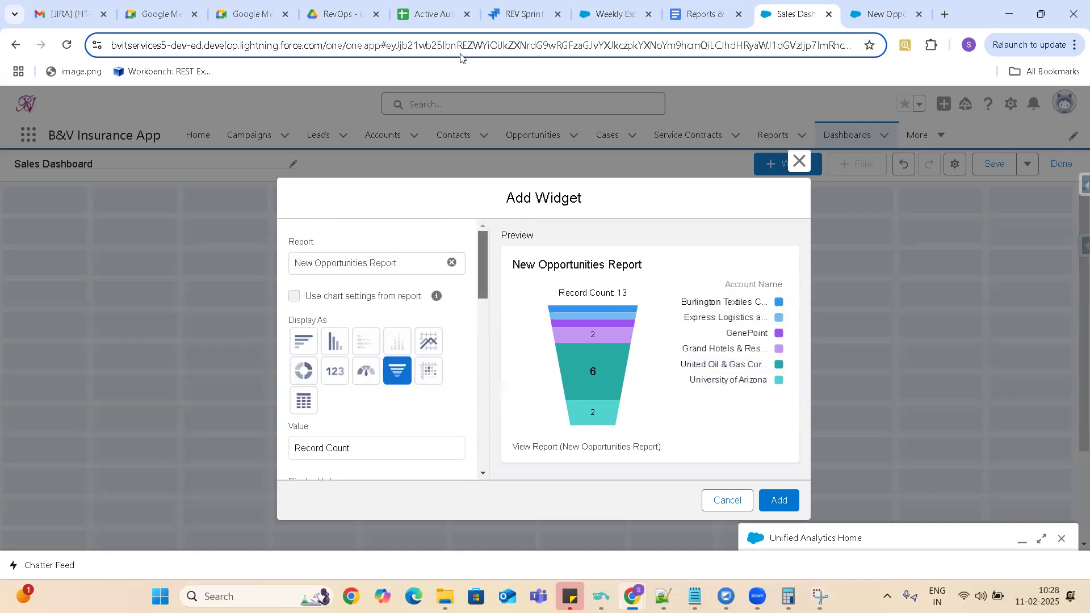
pyautogui.click(778, 501)
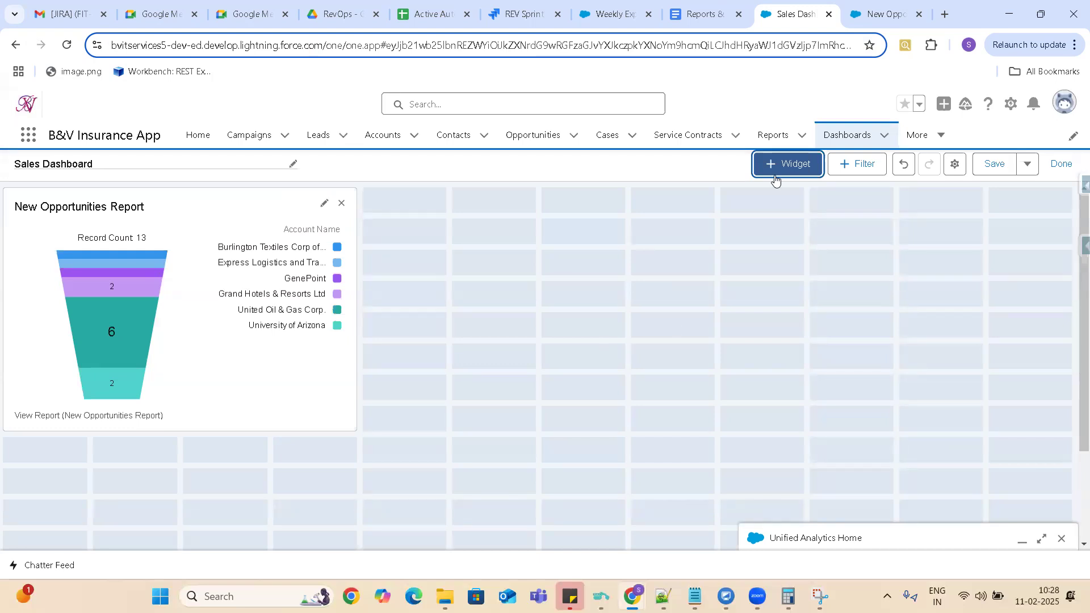
# Add a table widget to the dashboard based on the New Policy Plans Report from the Sales Reports folder.
pyautogui.click(792, 165)
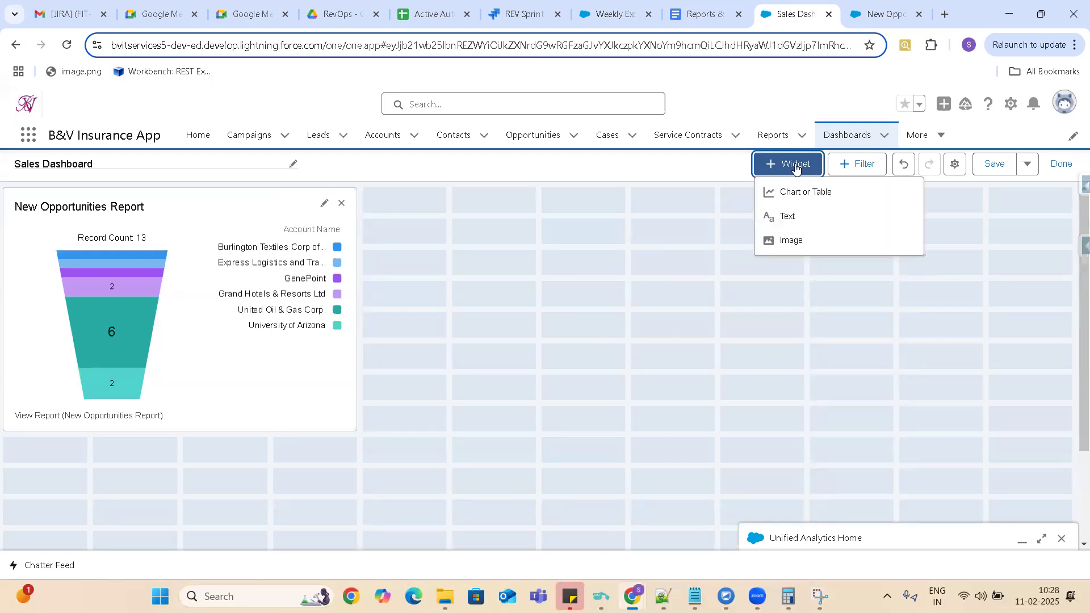
pyautogui.click(814, 193)
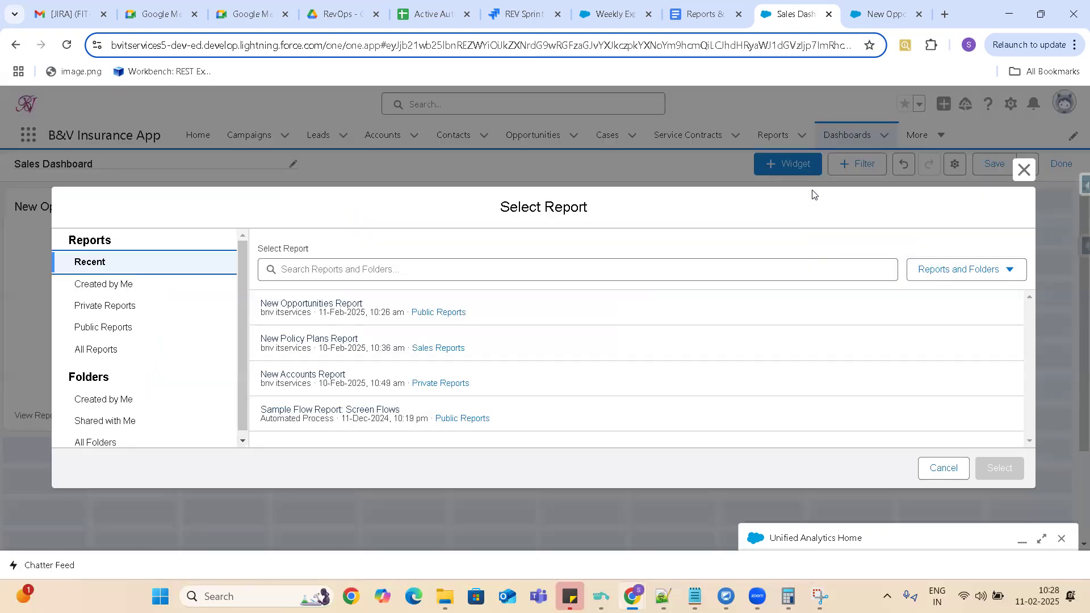
pyautogui.click(442, 348)
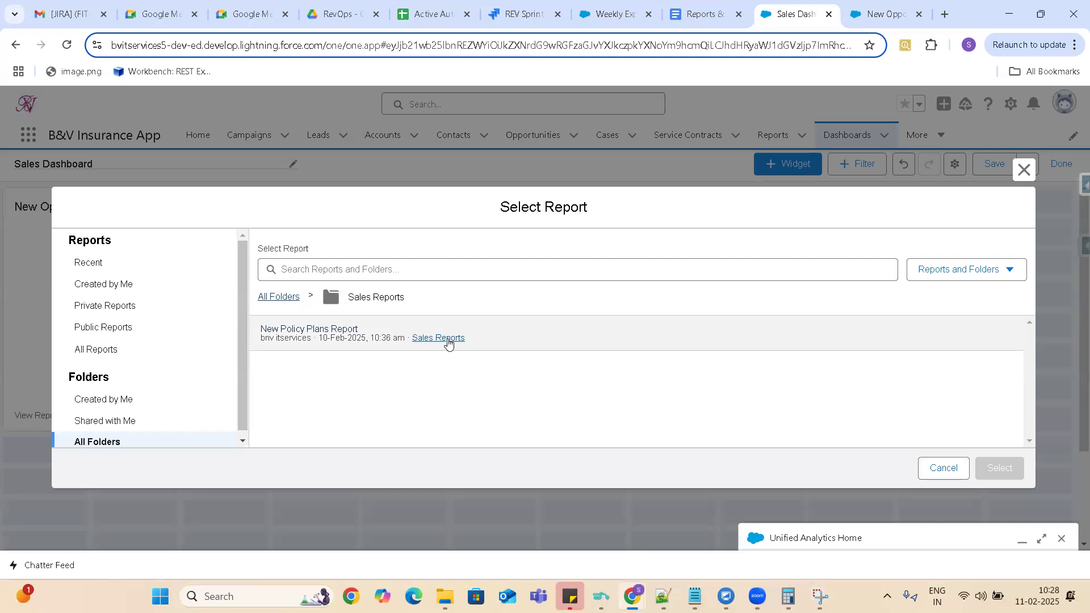
pyautogui.click(327, 339)
pyautogui.click(1001, 469)
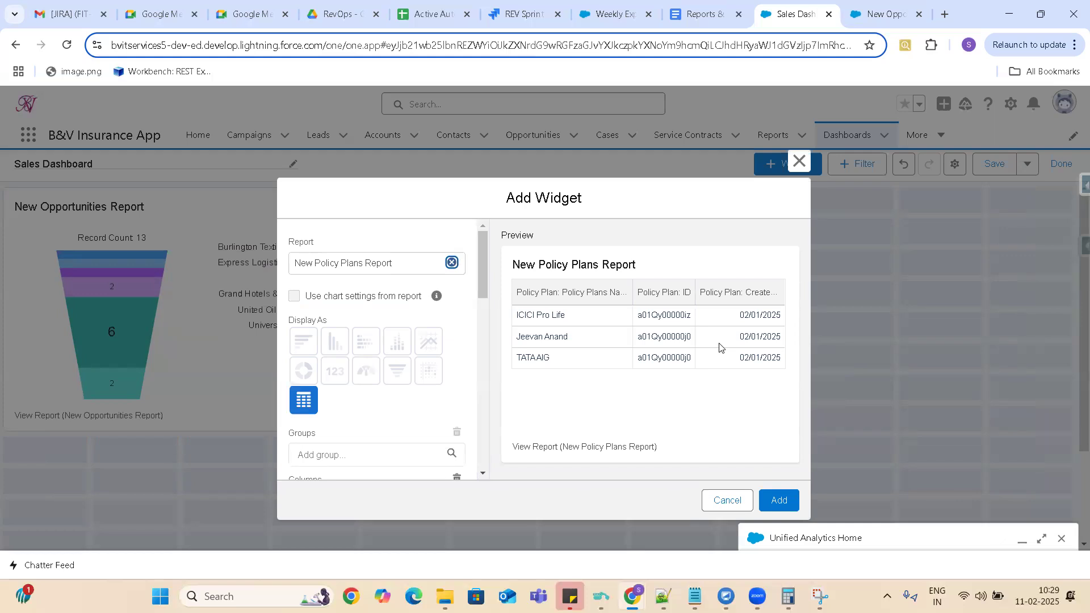
pyautogui.click(776, 501)
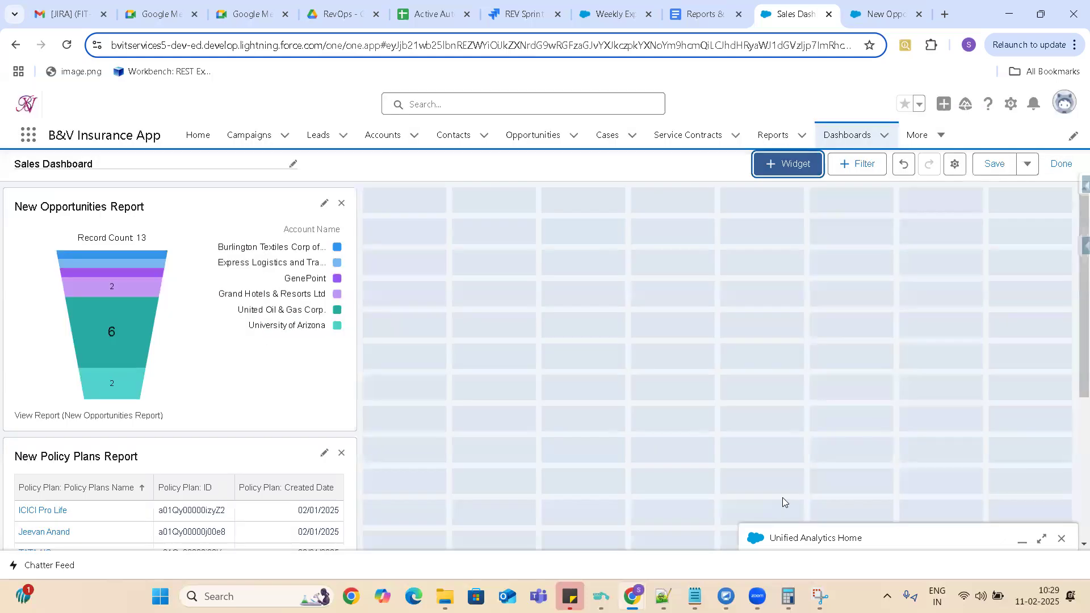
# Try to move the New Policy Plans Report widget into the empty grid area beside the funnel chart.
pyautogui.moveTo(250, 459); pyautogui.dragTo(625, 189)
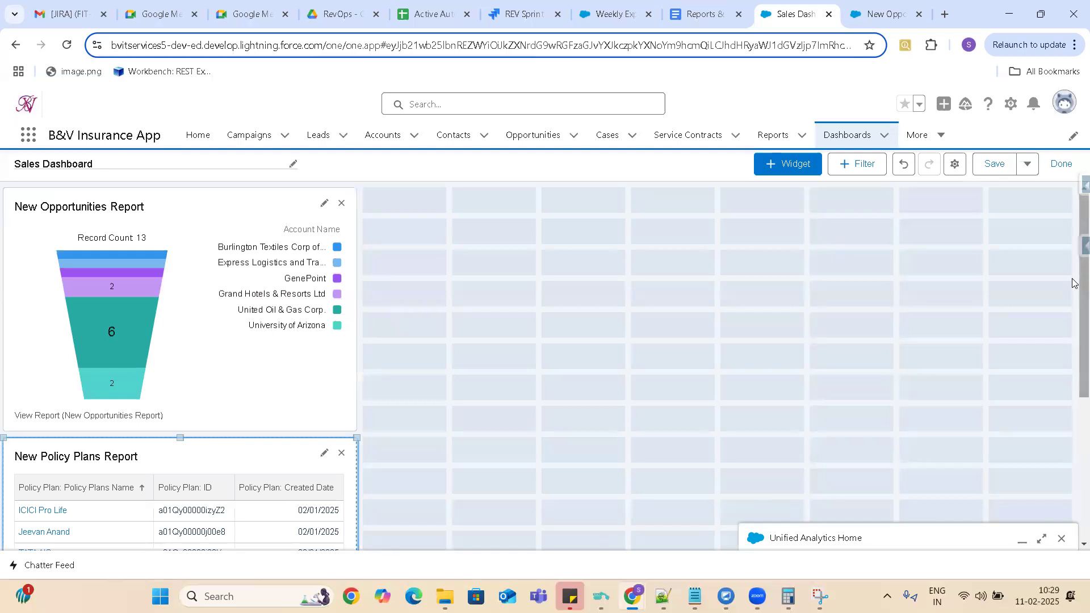
pyautogui.scroll(-5, 1072, 282)
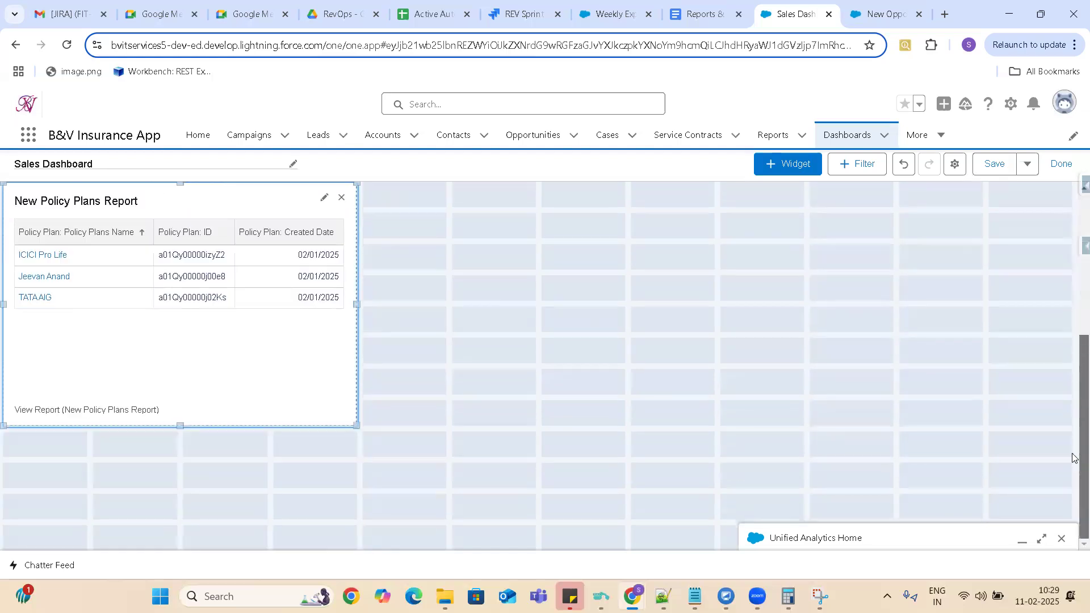
pyautogui.moveTo(1072, 355); pyautogui.dragTo(1072, 212)
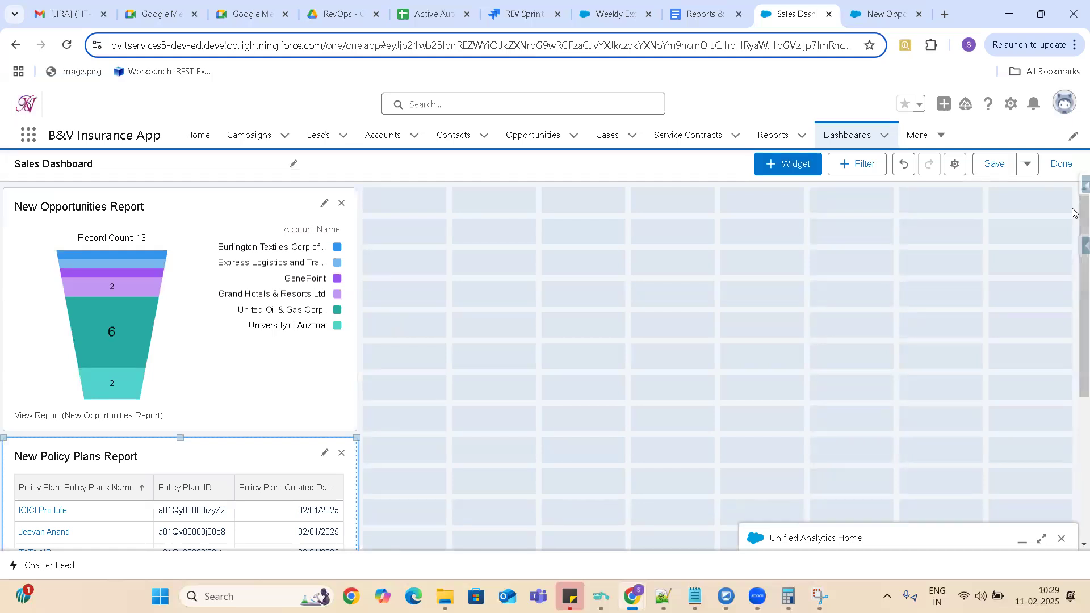
# Add a horizontal bar chart widget from the New Opportunities Report in the Public Reports folder, and check it on the dashboard.
pyautogui.click(793, 170)
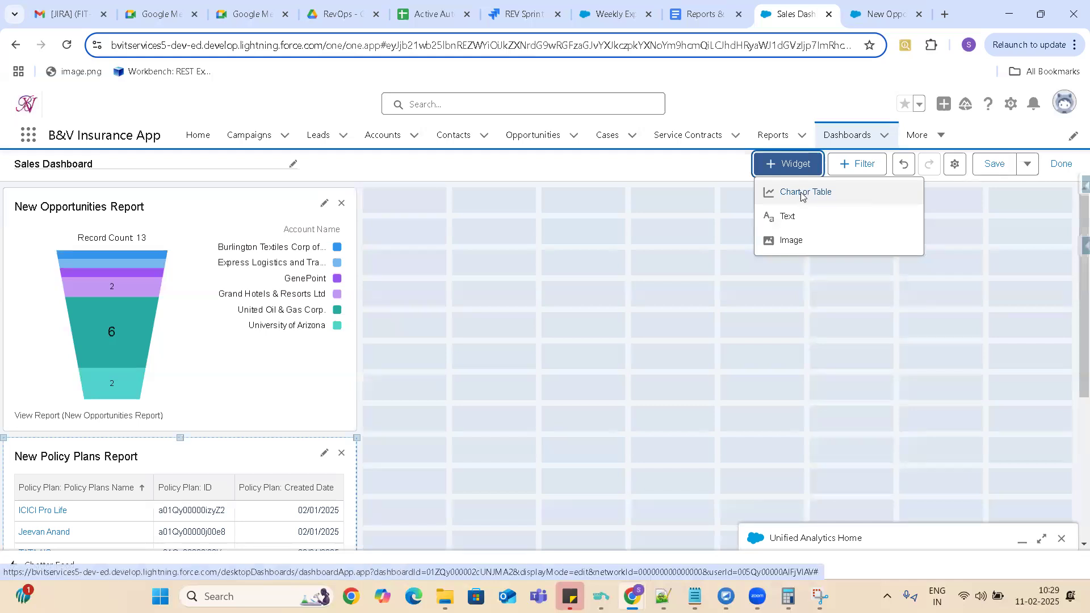
pyautogui.click(802, 195)
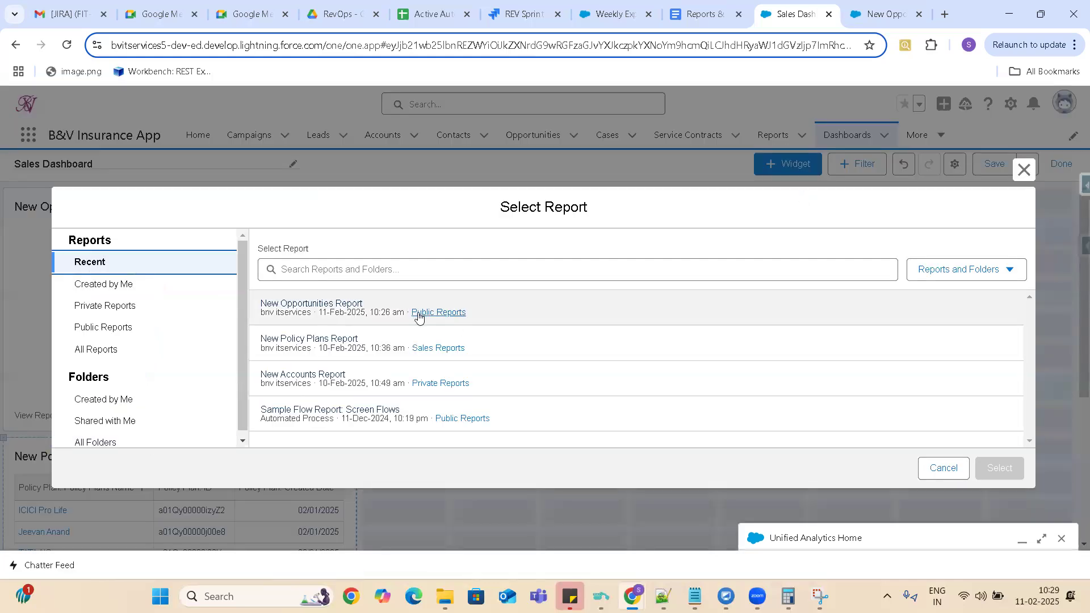
pyautogui.click(439, 313)
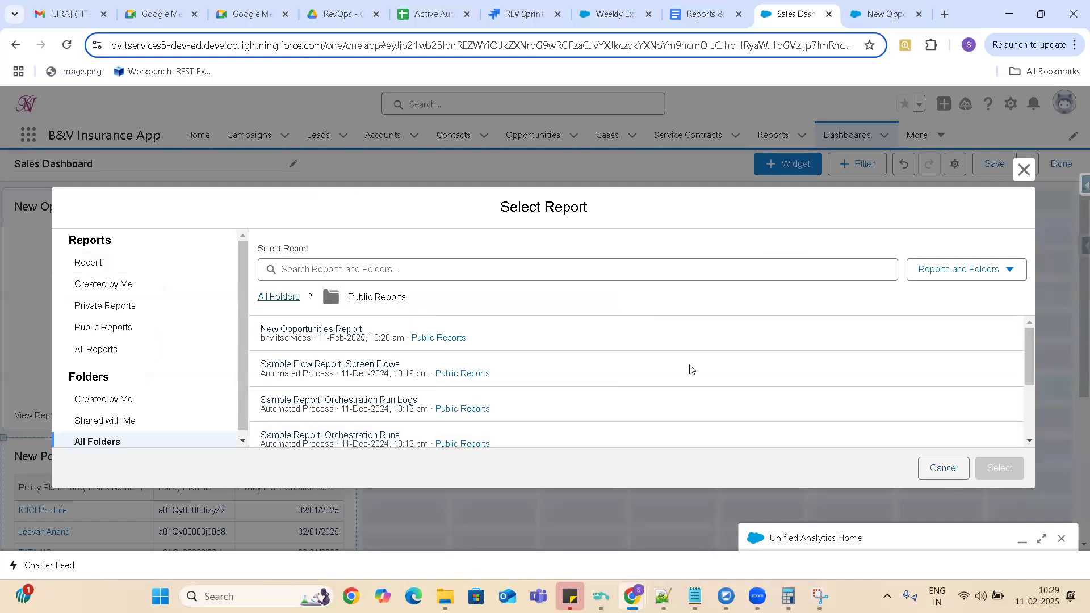
pyautogui.click(319, 344)
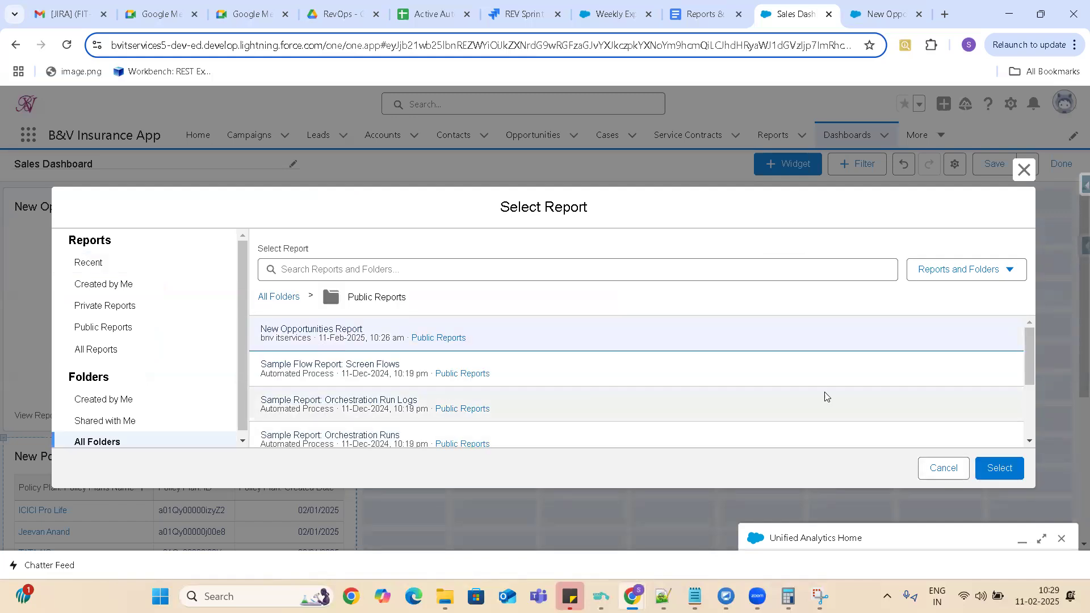
pyautogui.click(999, 472)
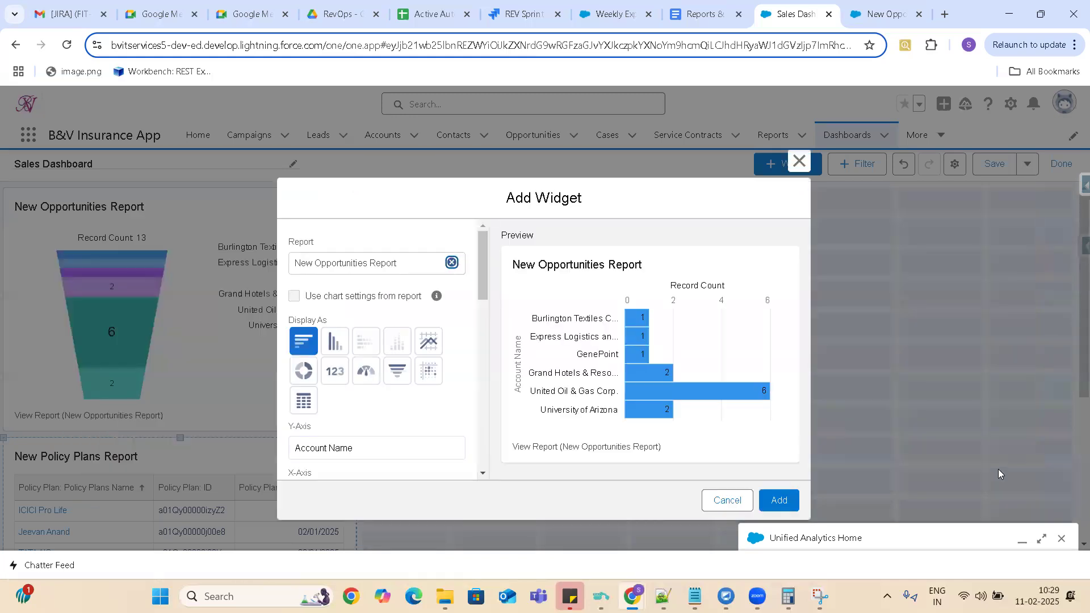
pyautogui.click(779, 500)
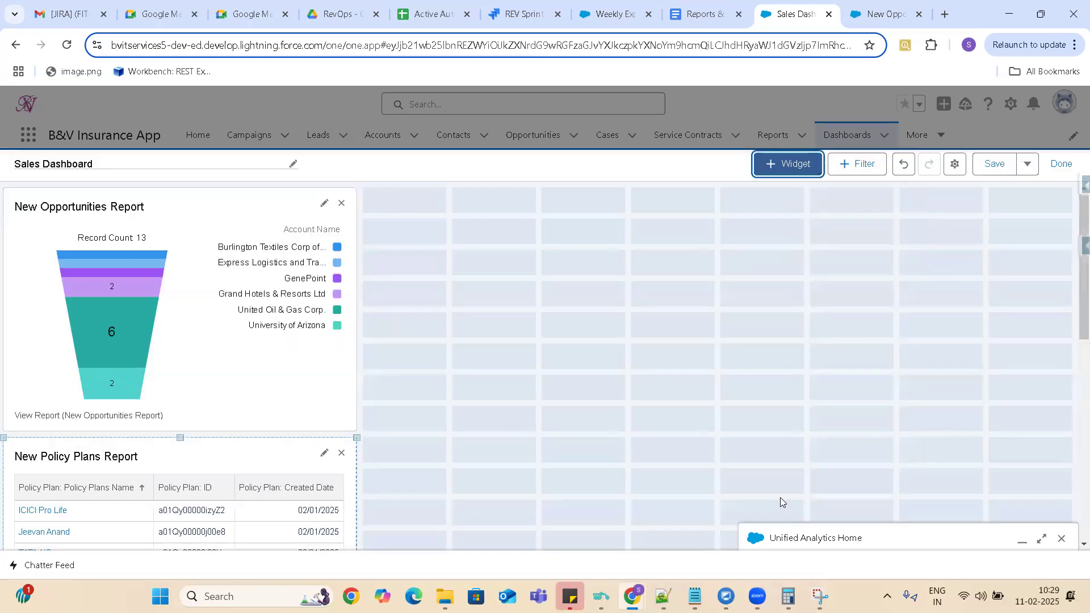
pyautogui.moveTo(1075, 268); pyautogui.dragTo(1075, 488)
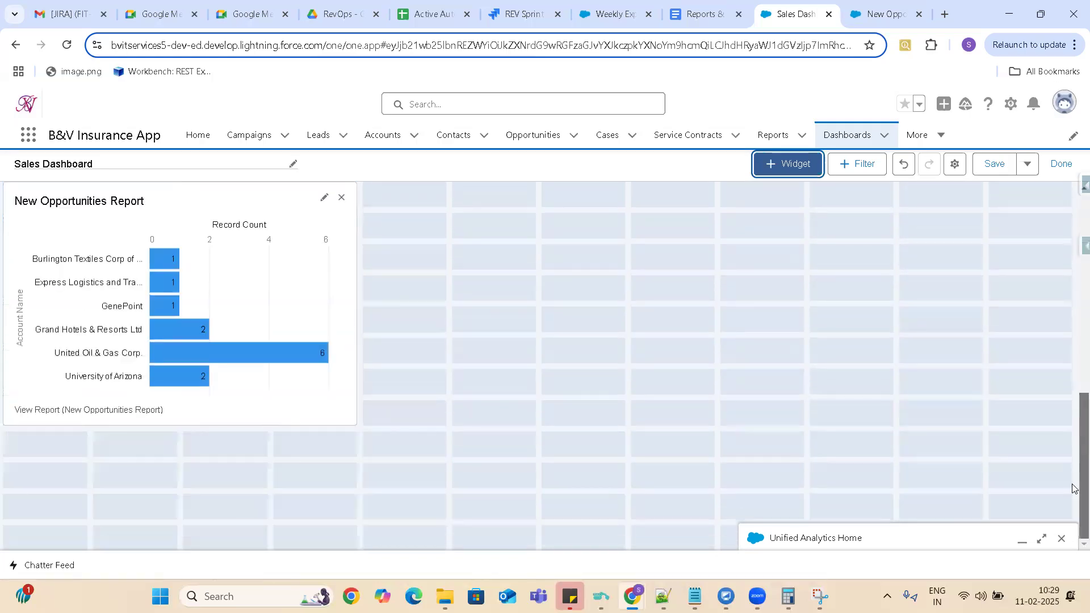
# Add another widget from the New Opportunities Report in the Public Reports folder, displayed as a vertical bar chart.
pyautogui.click(801, 169)
pyautogui.click(805, 195)
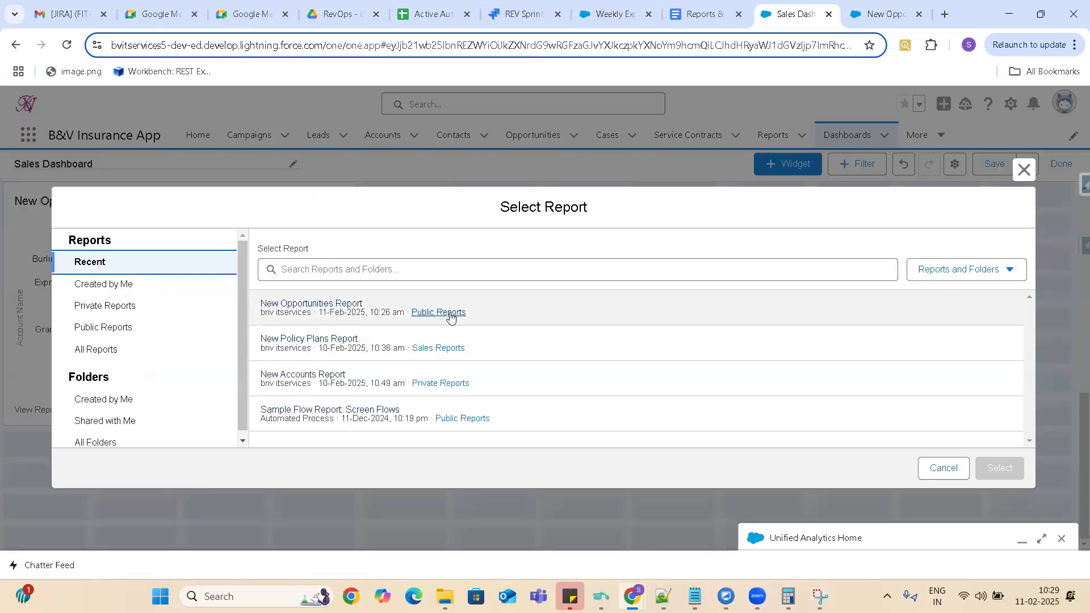
pyautogui.click(450, 312)
pyautogui.click(328, 328)
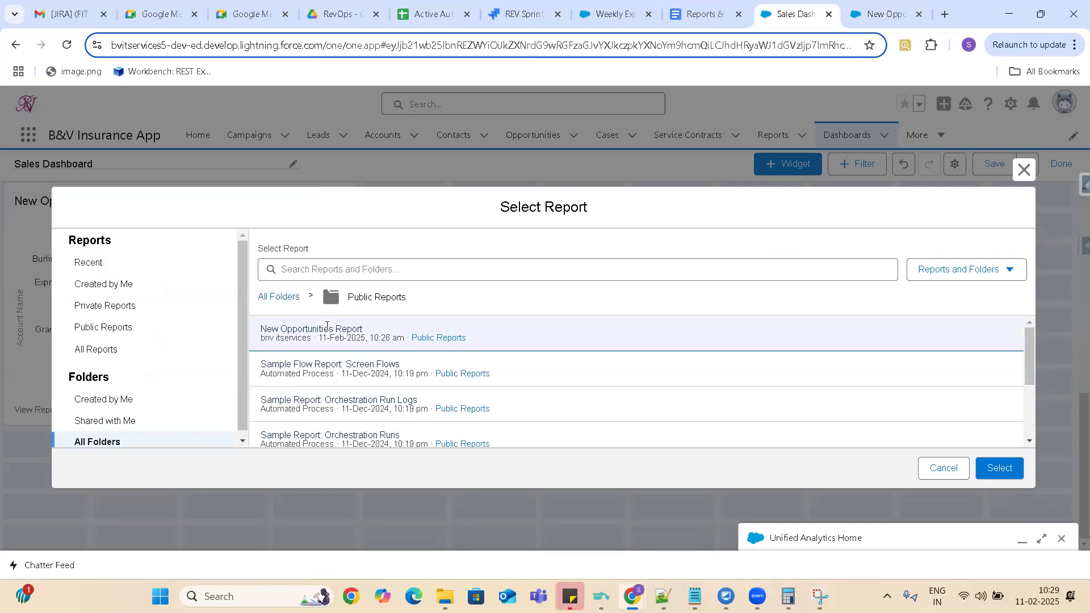
pyautogui.click(1006, 468)
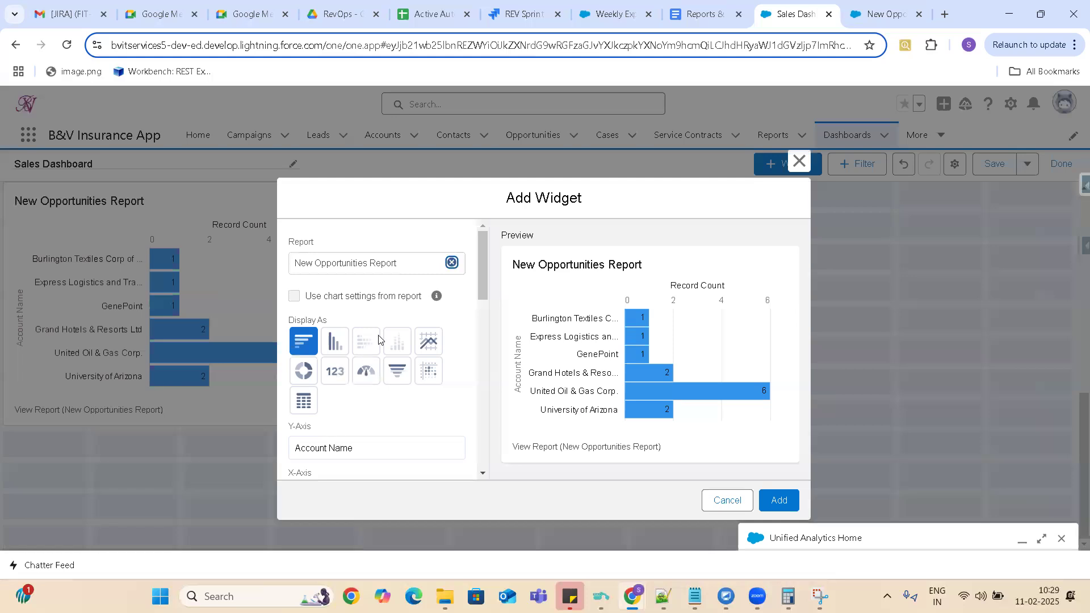
pyautogui.click(335, 342)
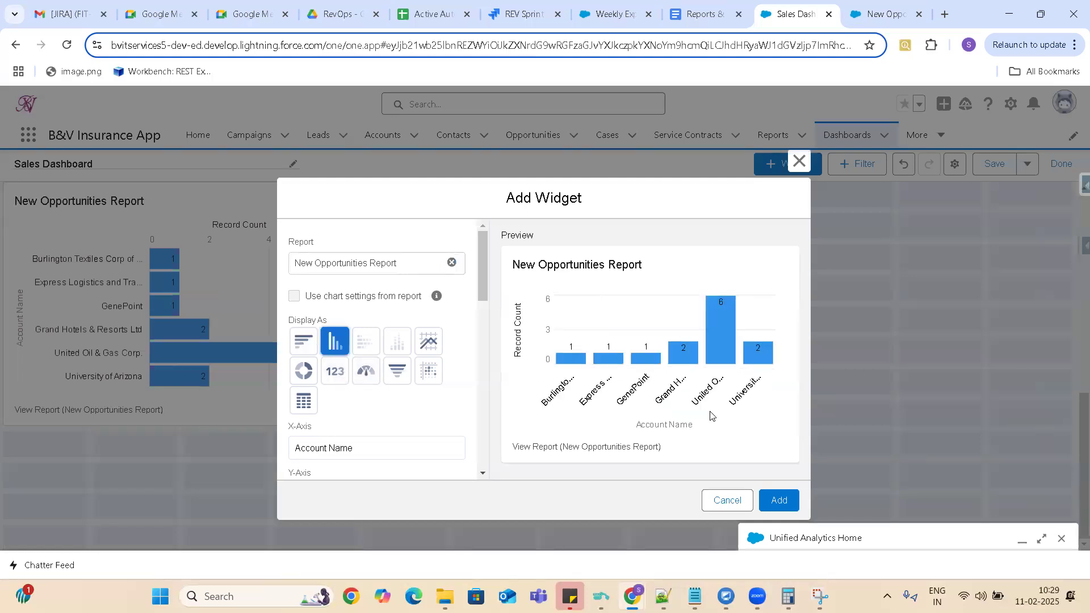
pyautogui.click(780, 501)
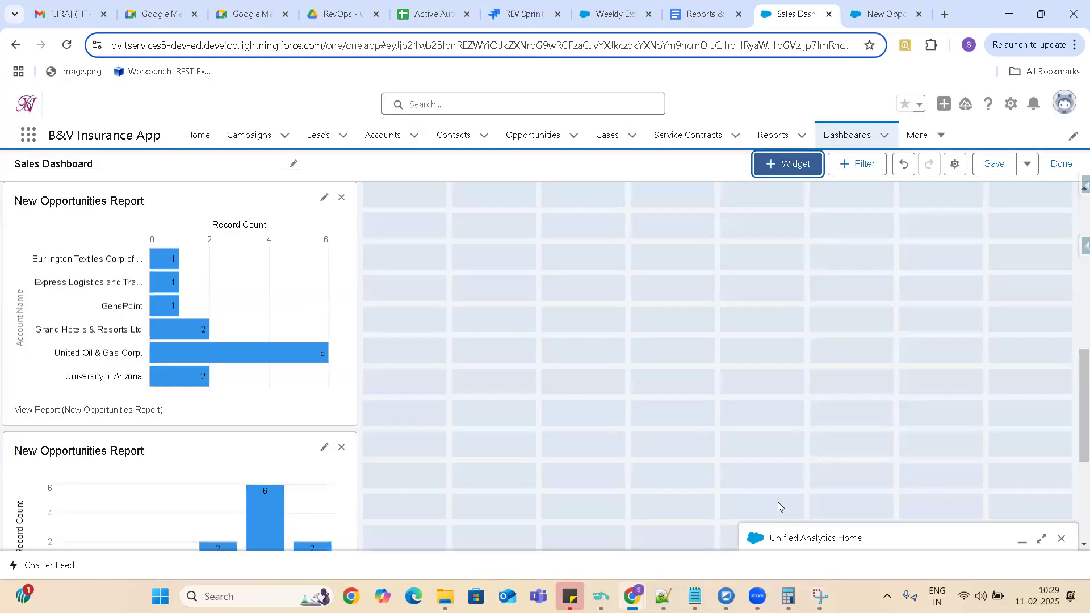
# Add a line chart widget to the dashboard using the New Opportunities Report.
pyautogui.moveTo(1074, 388); pyautogui.dragTo(1031, 201)
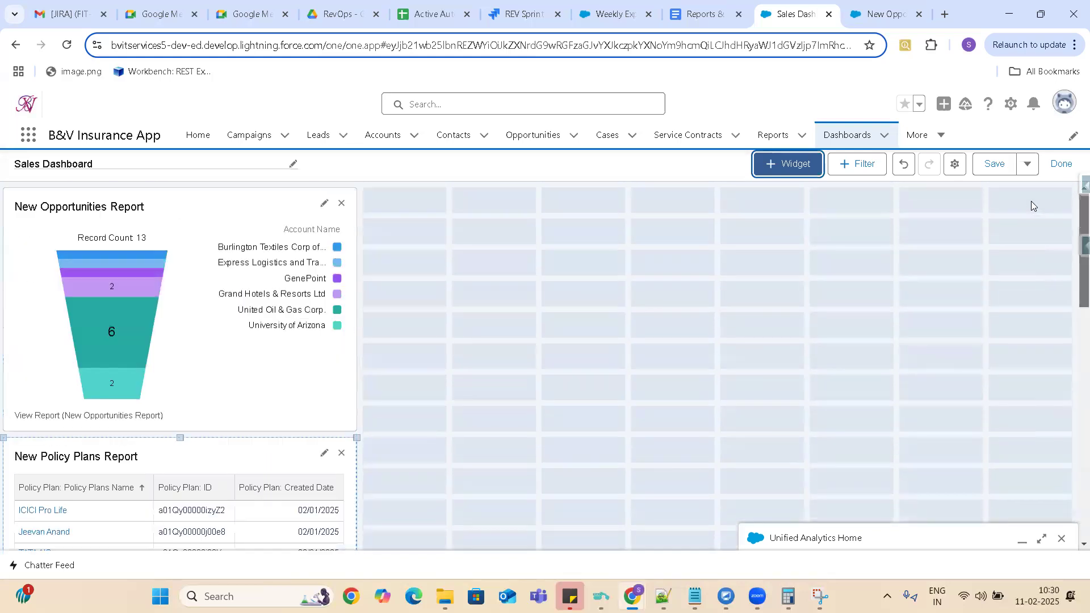
pyautogui.click(785, 167)
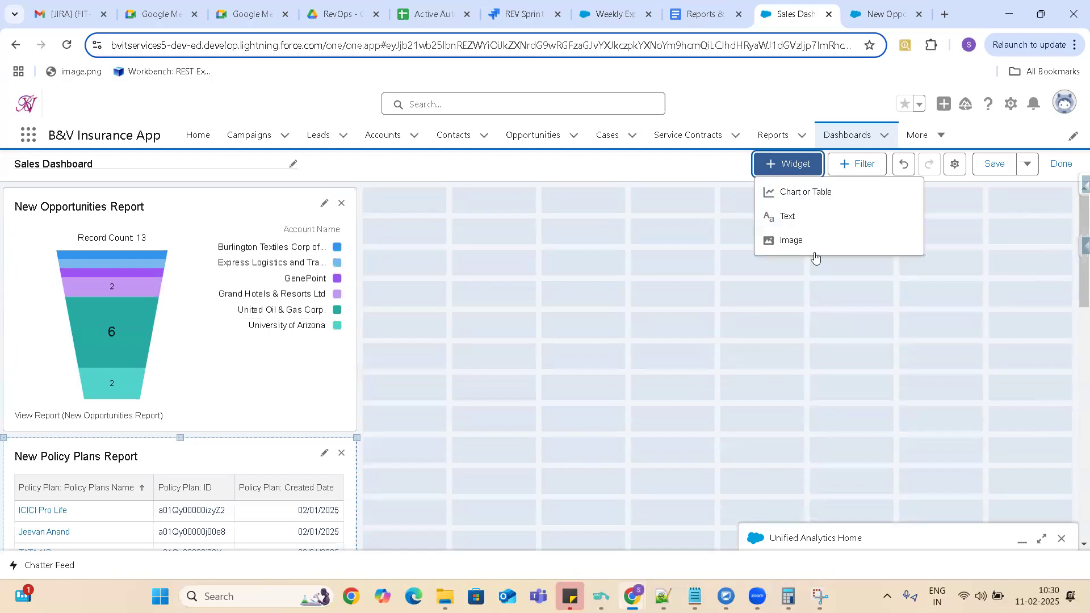
pyautogui.click(790, 195)
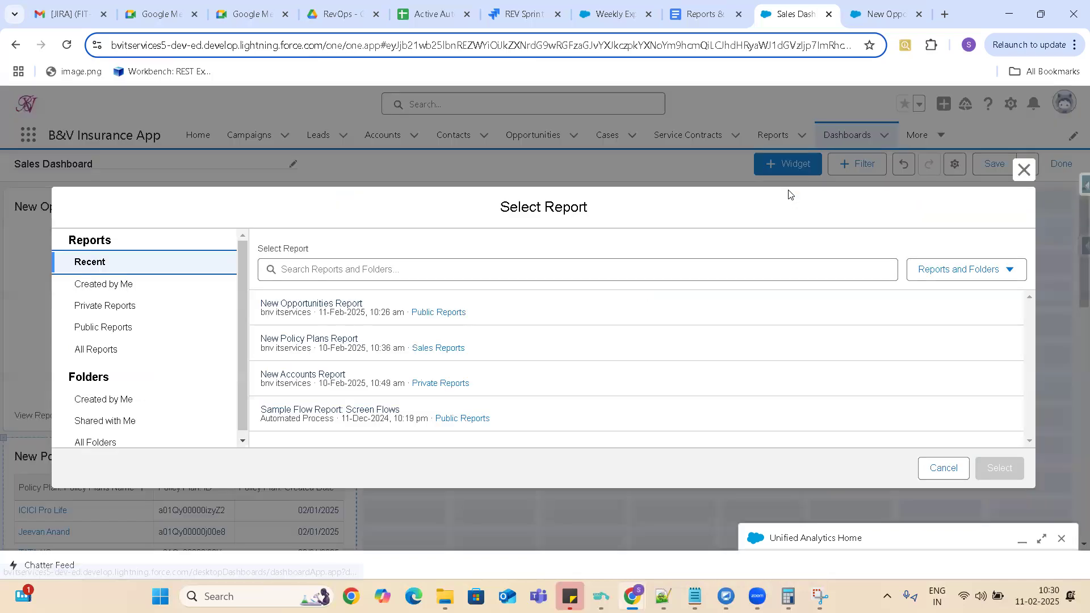
pyautogui.click(634, 303)
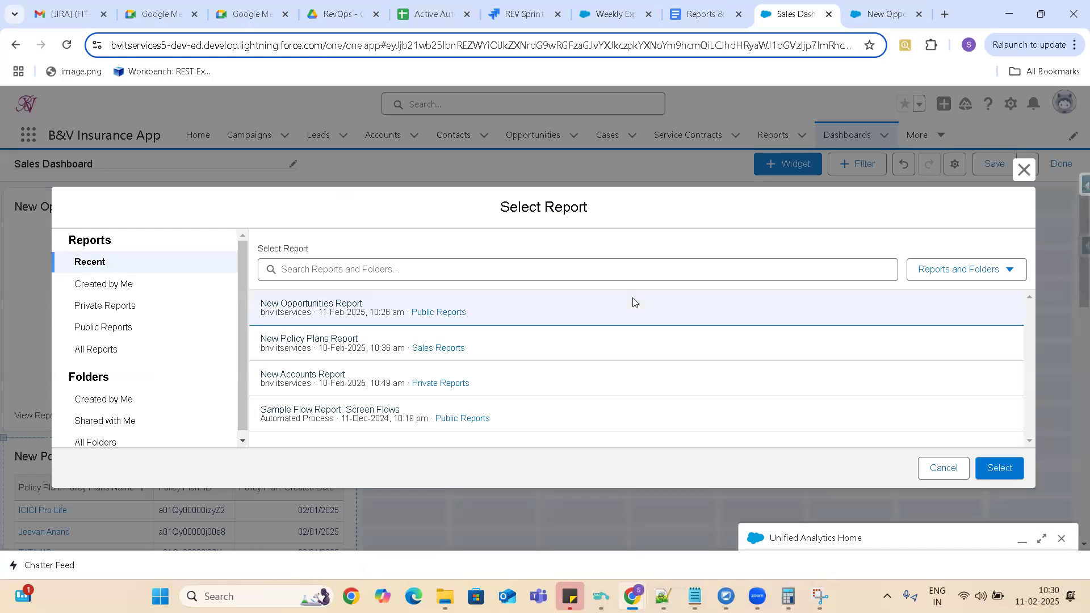
pyautogui.click(1007, 467)
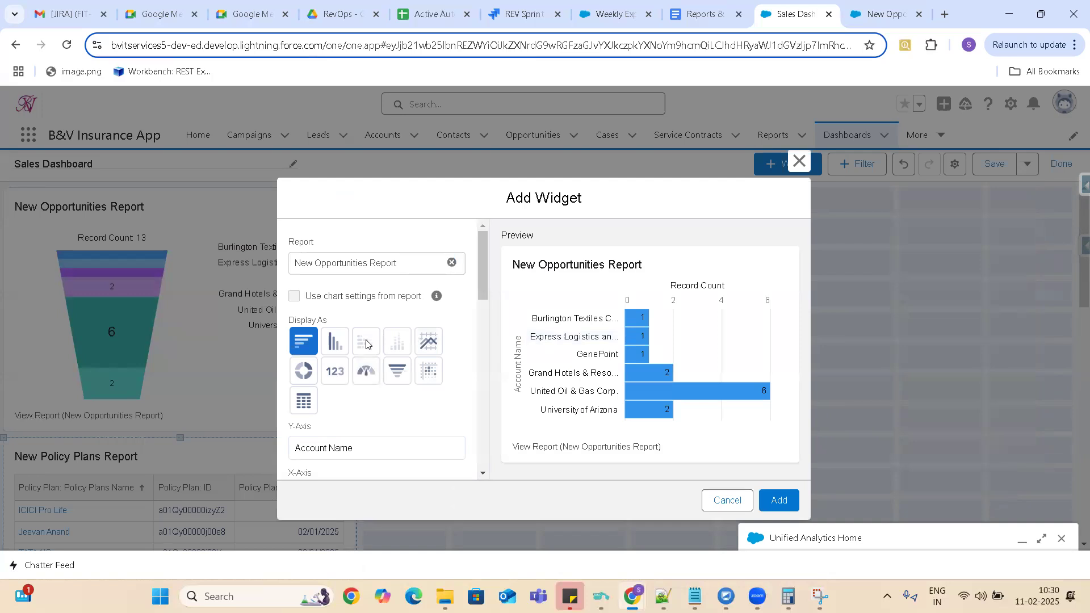
pyautogui.click(429, 341)
pyautogui.click(779, 502)
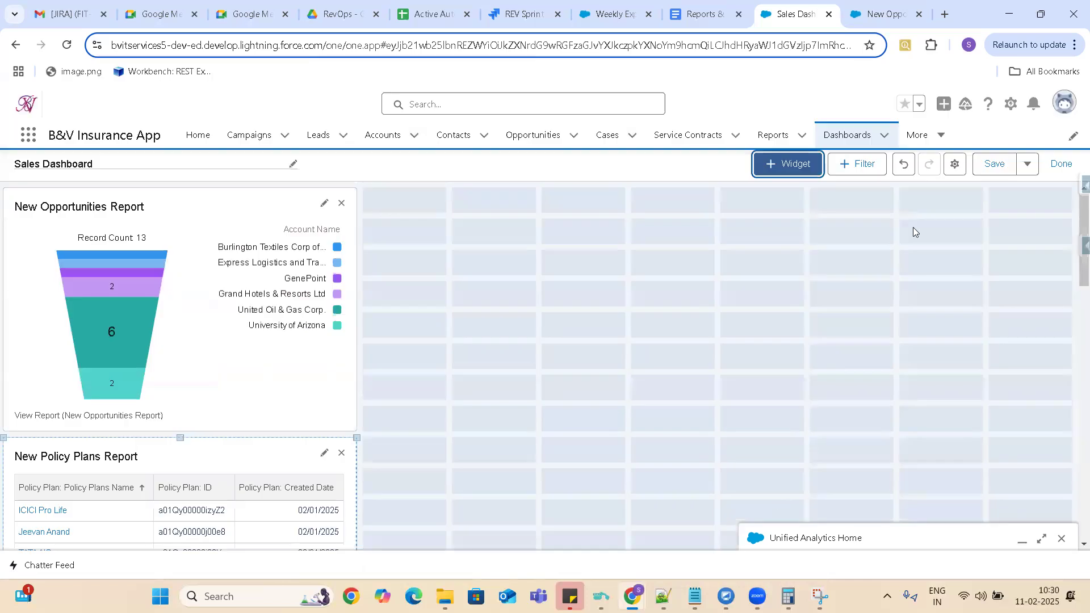
# Add a widget based on the New Opportunities Report, displayed as a donut chart instead of a line chart.
pyautogui.click(790, 169)
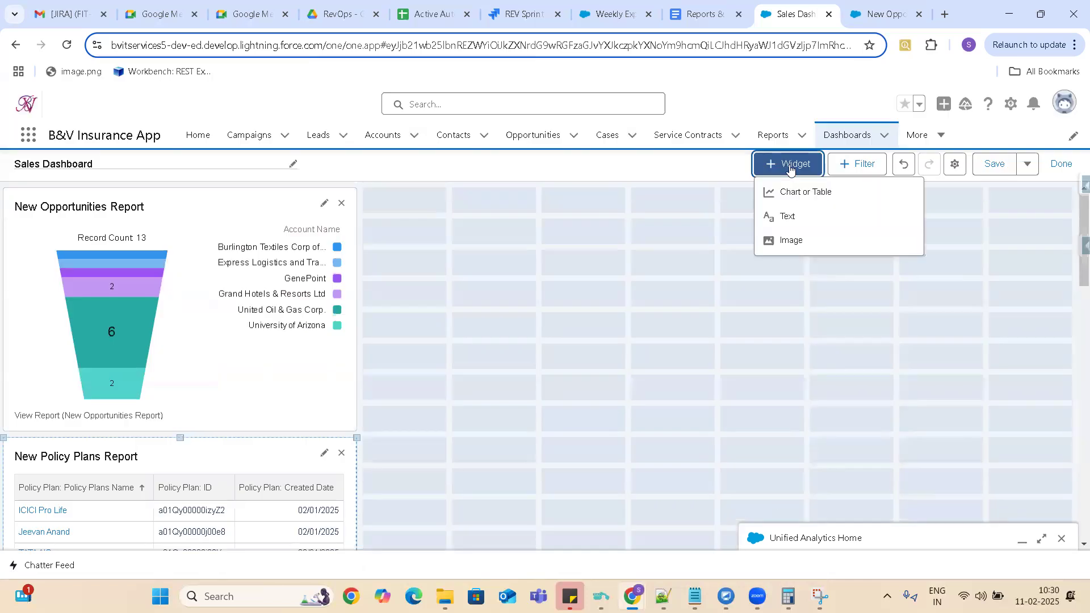
pyautogui.click(813, 191)
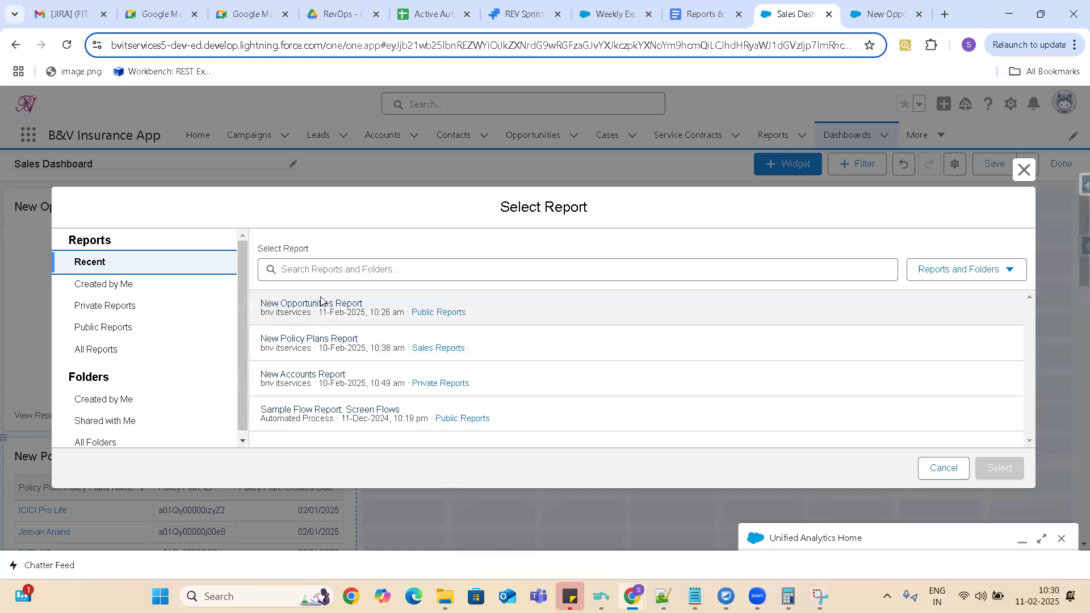
pyautogui.click(324, 307)
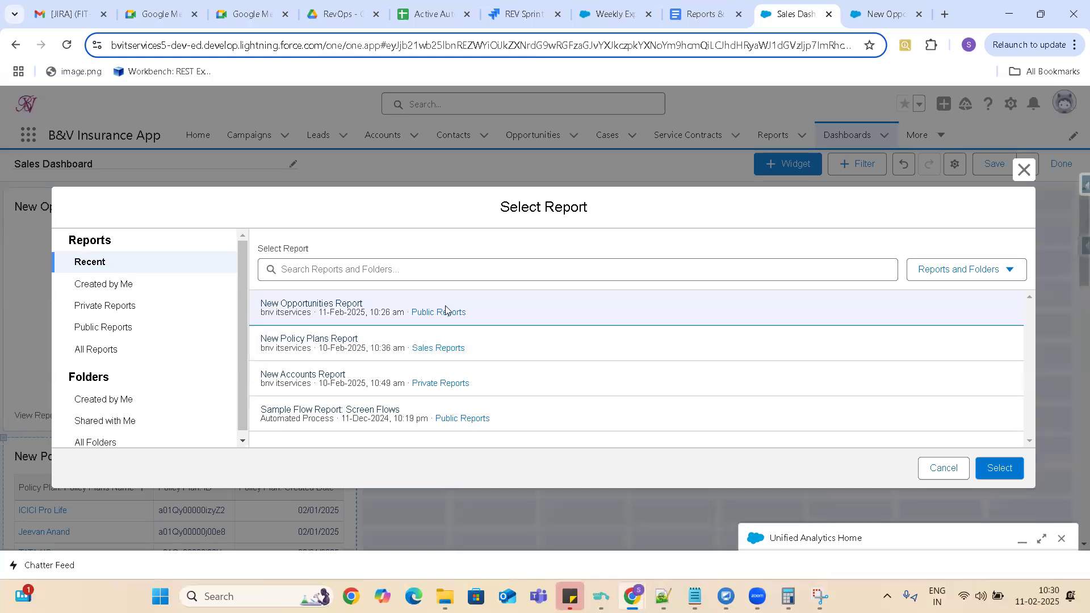
pyautogui.click(1000, 469)
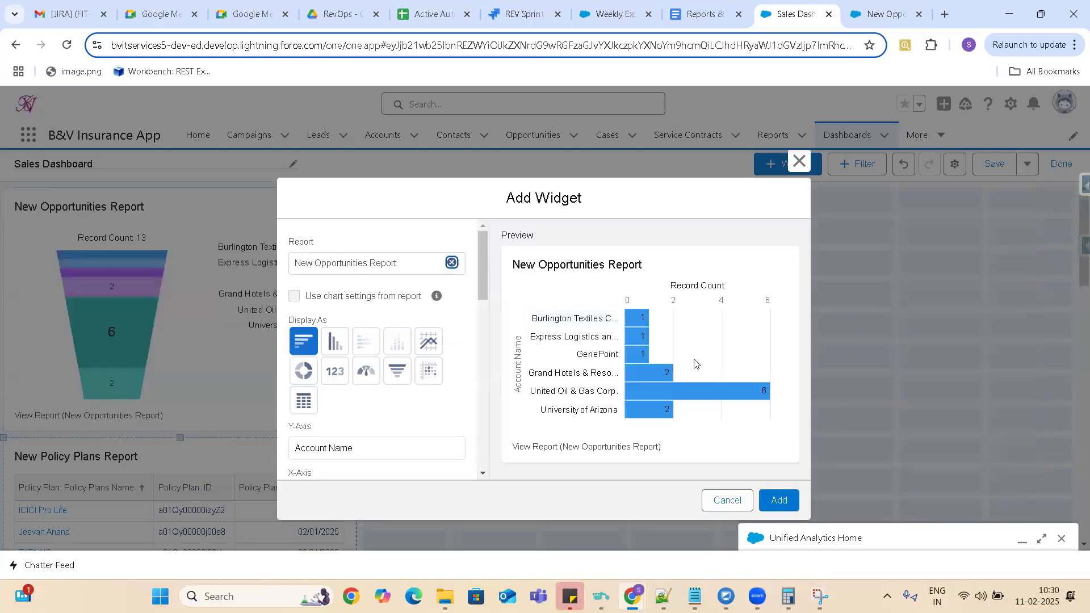
pyautogui.click(428, 341)
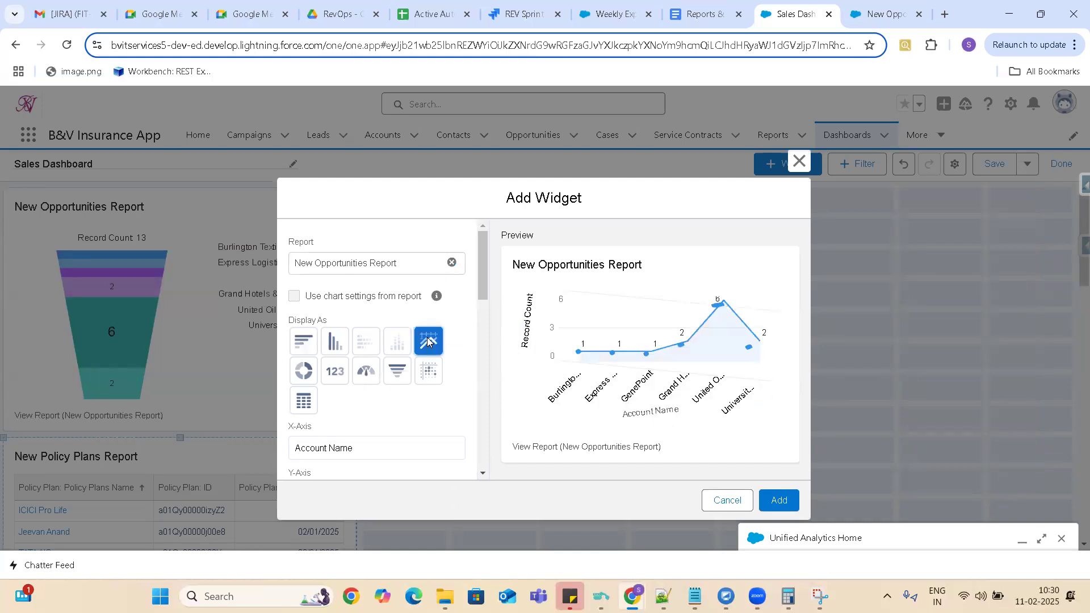
pyautogui.click(304, 371)
pyautogui.click(779, 500)
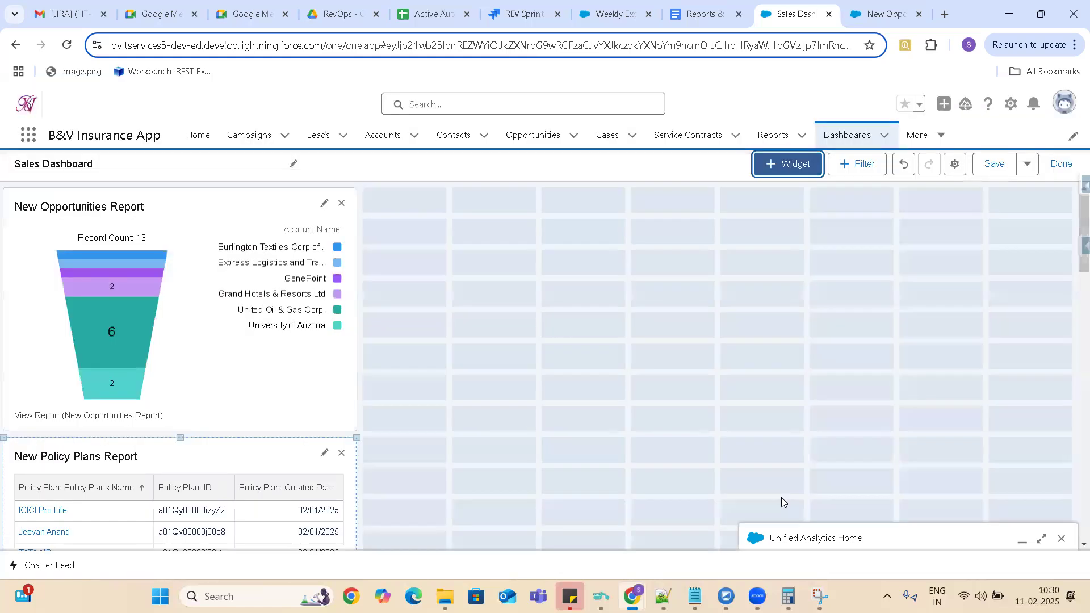
pyautogui.click(799, 166)
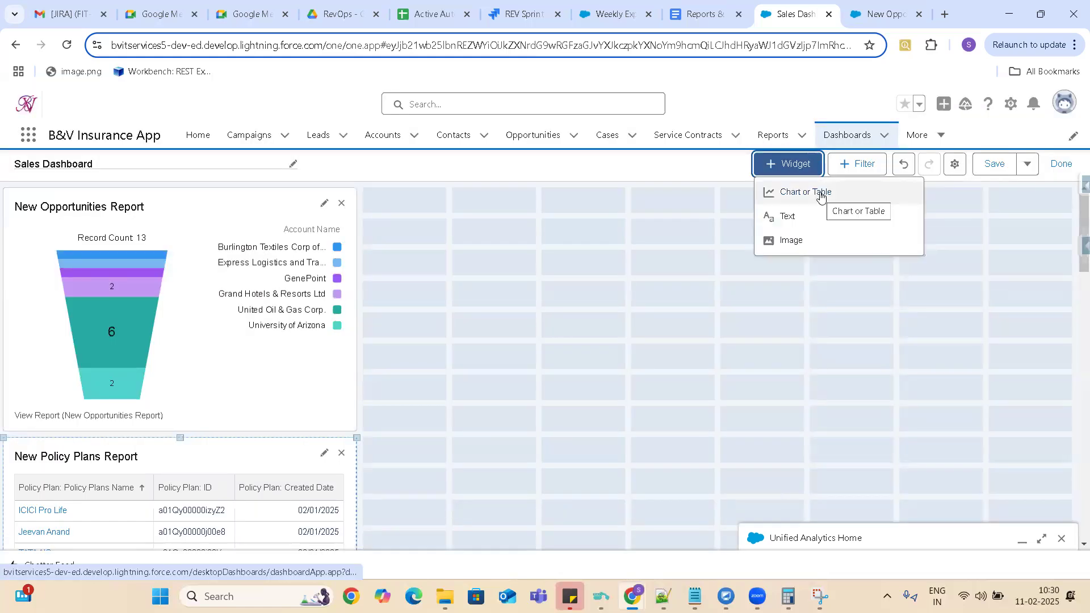
pyautogui.scroll(-2, 1073, 239)
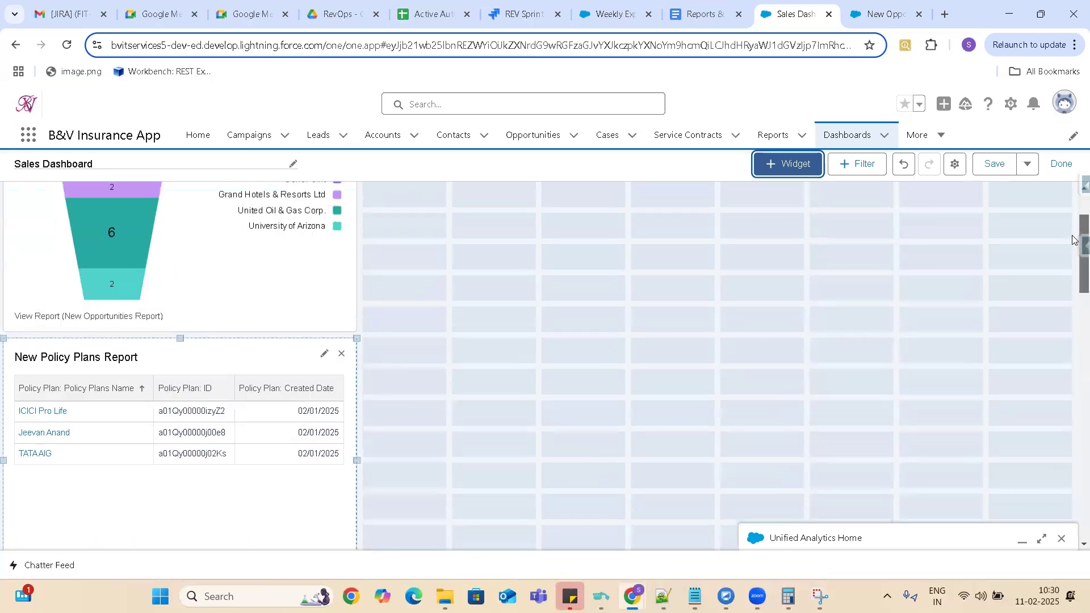
pyautogui.scroll(2, 1075, 189)
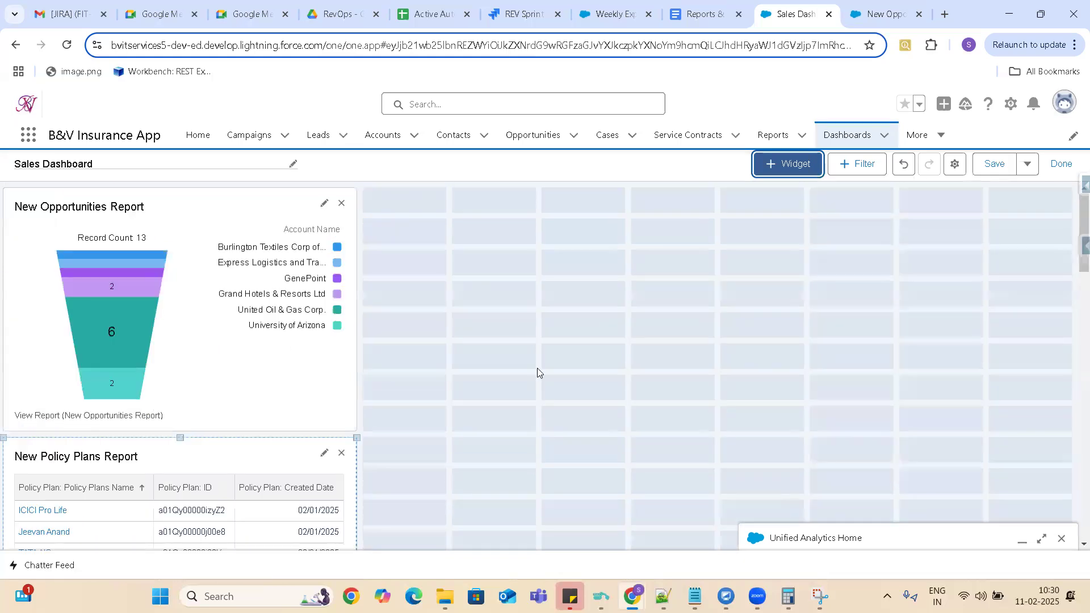
# Arrange the New Policy Plans table and the horizontal bar chart beside the funnel chart to fill the dashboard's first row.
pyautogui.moveTo(249, 451); pyautogui.dragTo(625, 152)
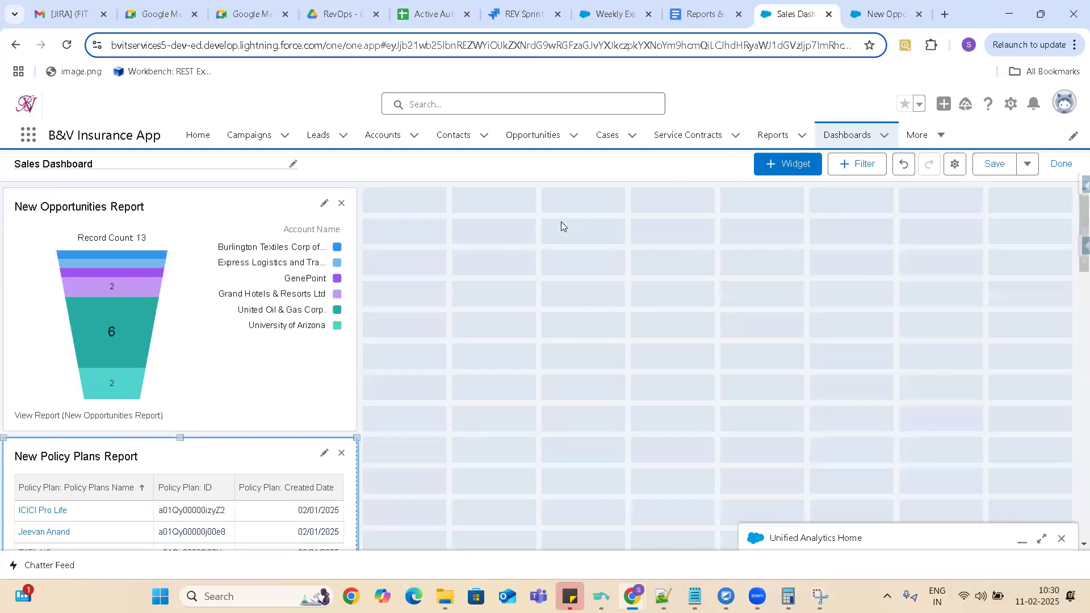
pyautogui.moveTo(258, 455); pyautogui.dragTo(628, 202)
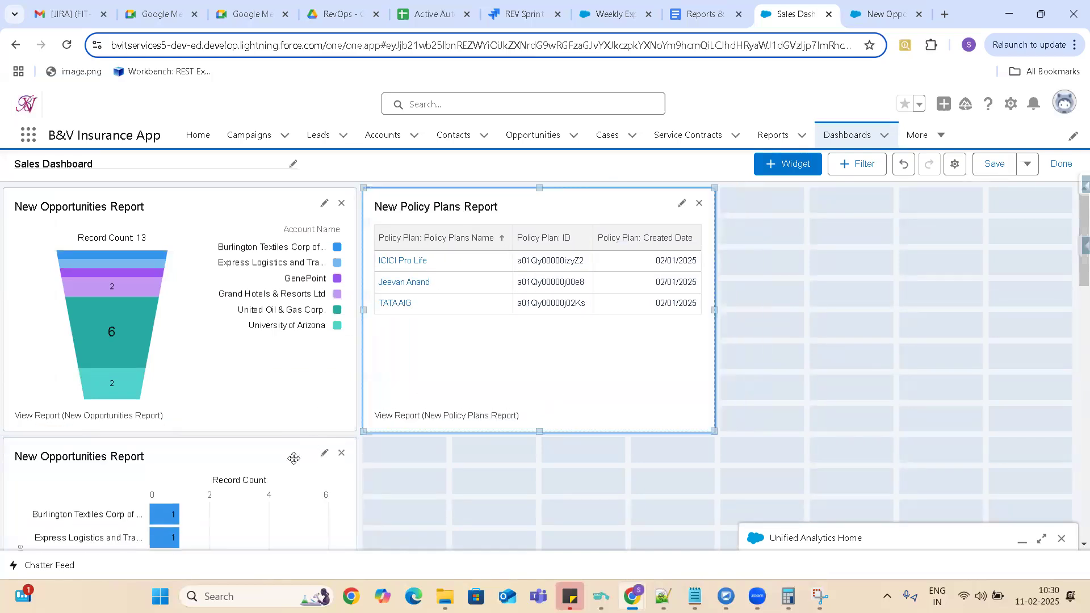
pyautogui.moveTo(799, 271); pyautogui.dragTo(1010, 215)
pyautogui.moveTo(1009, 205); pyautogui.dragTo(1009, 205)
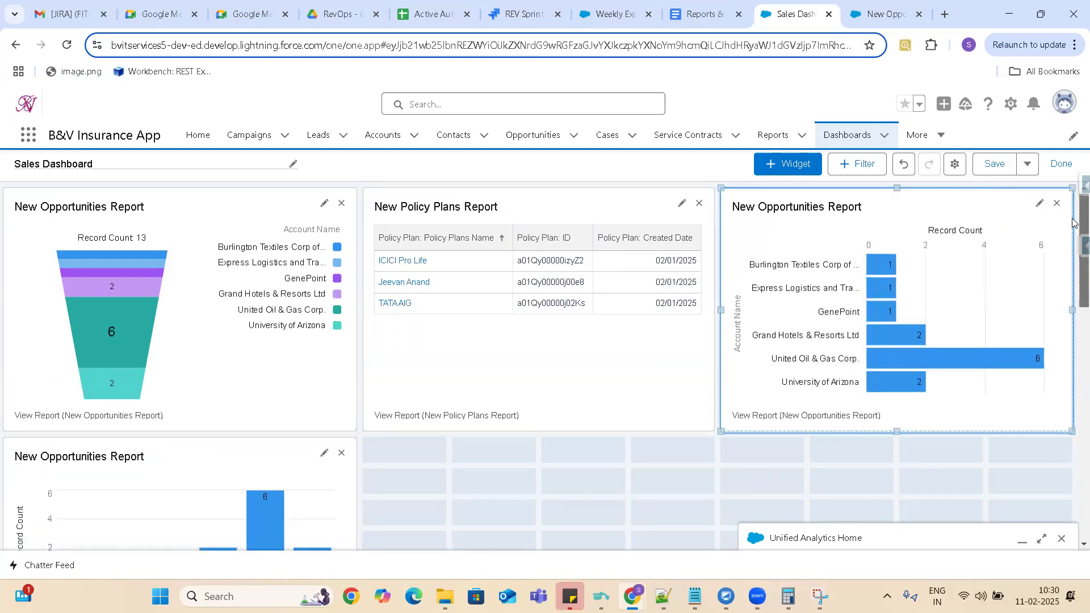
# Place the line chart and the donut chart beside the vertical bar chart in the second row, and review the dashboard layout.
pyautogui.scroll(-5, 450, 294)
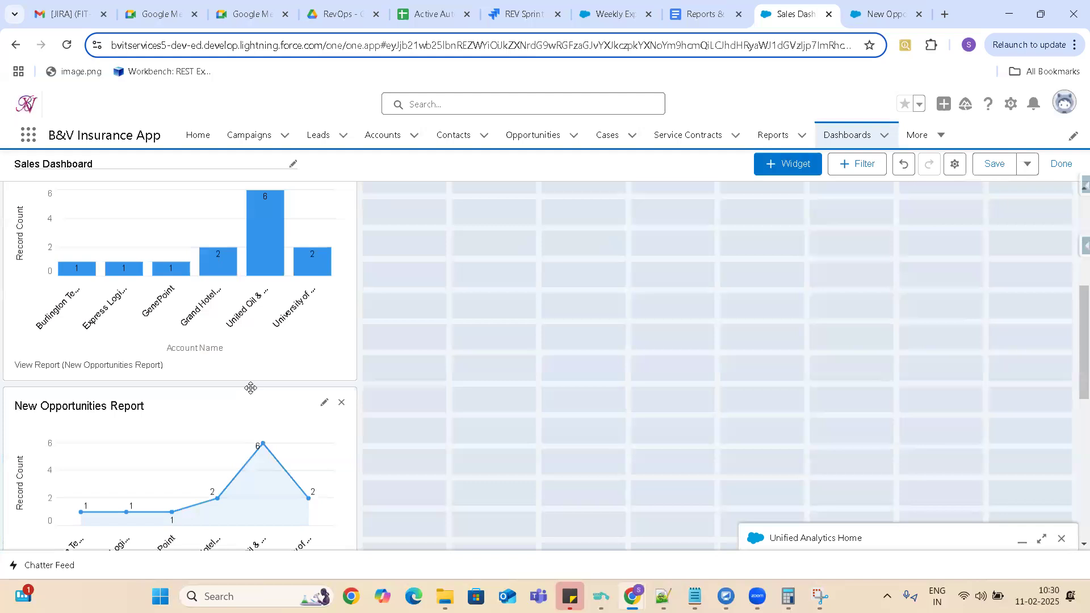
pyautogui.moveTo(258, 409); pyautogui.dragTo(588, 227)
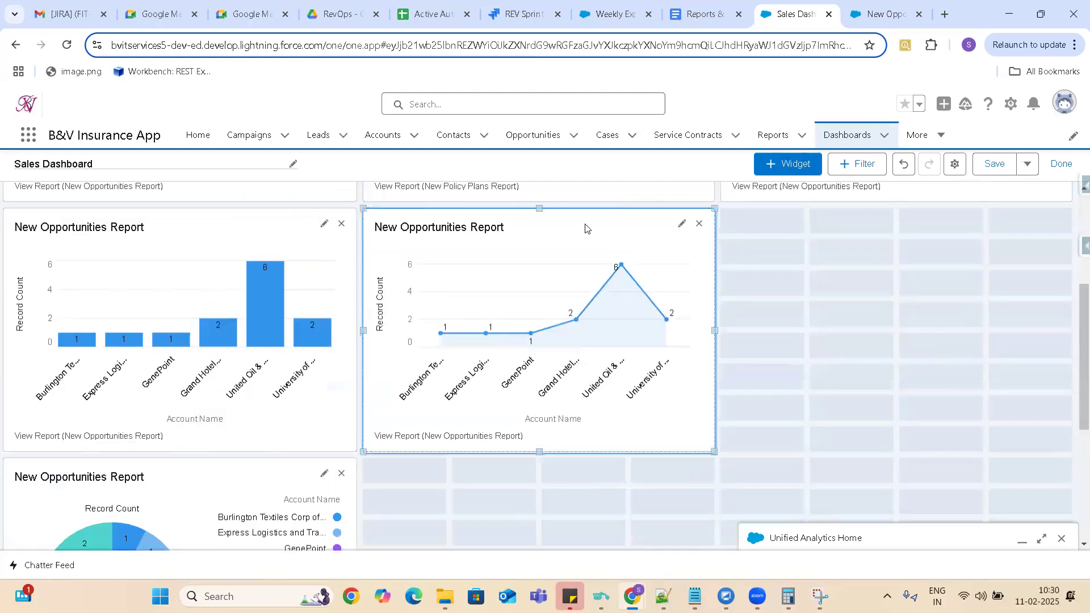
pyautogui.moveTo(241, 481); pyautogui.dragTo(1003, 234)
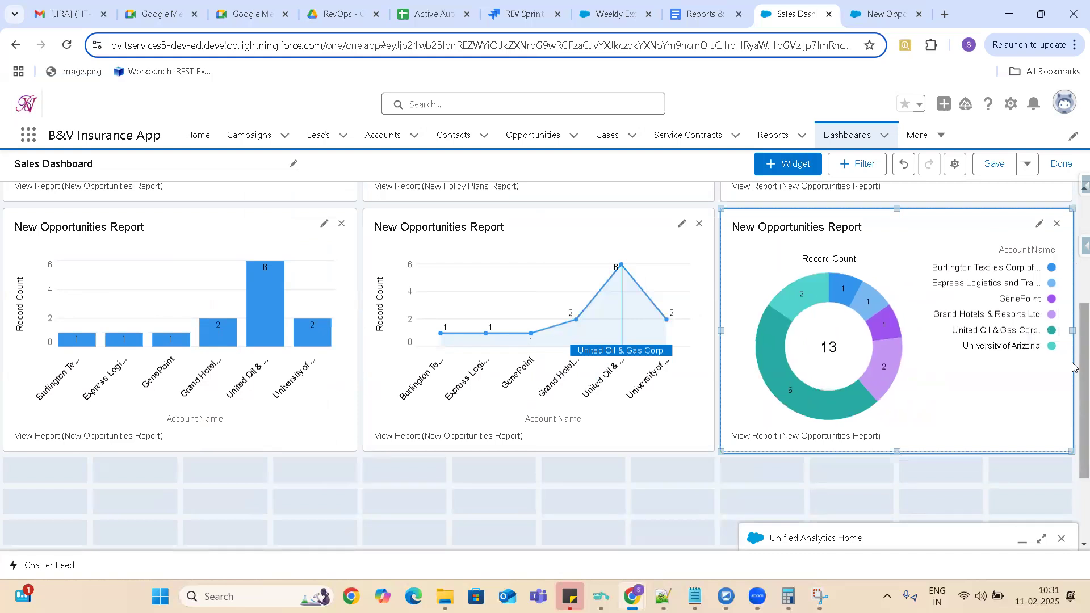
pyautogui.scroll(-2, 1072, 372)
pyautogui.scroll(6, 1073, 230)
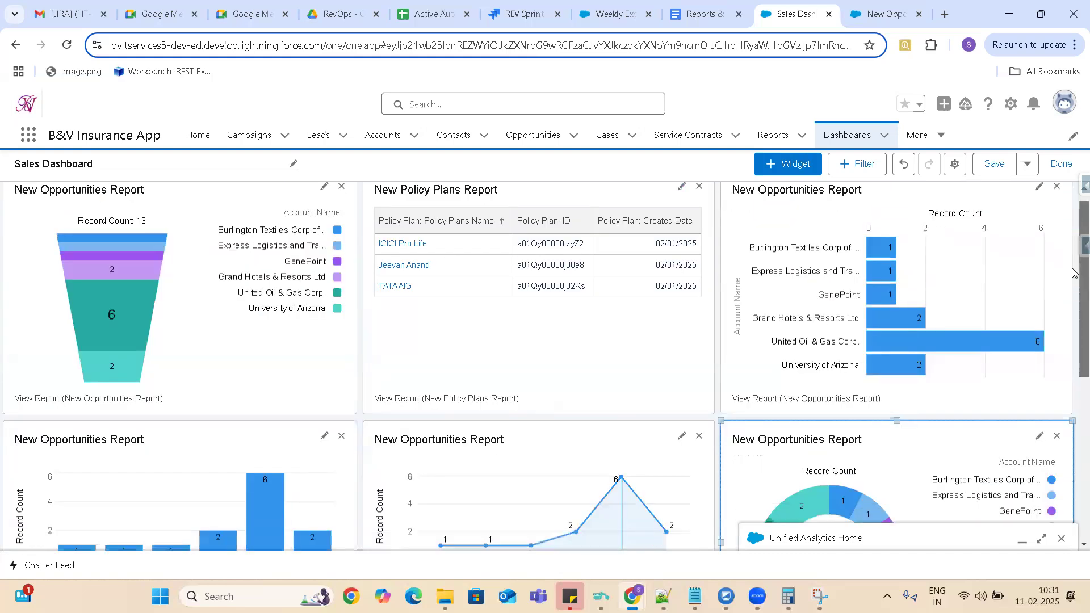
pyautogui.scroll(-3, 1073, 229)
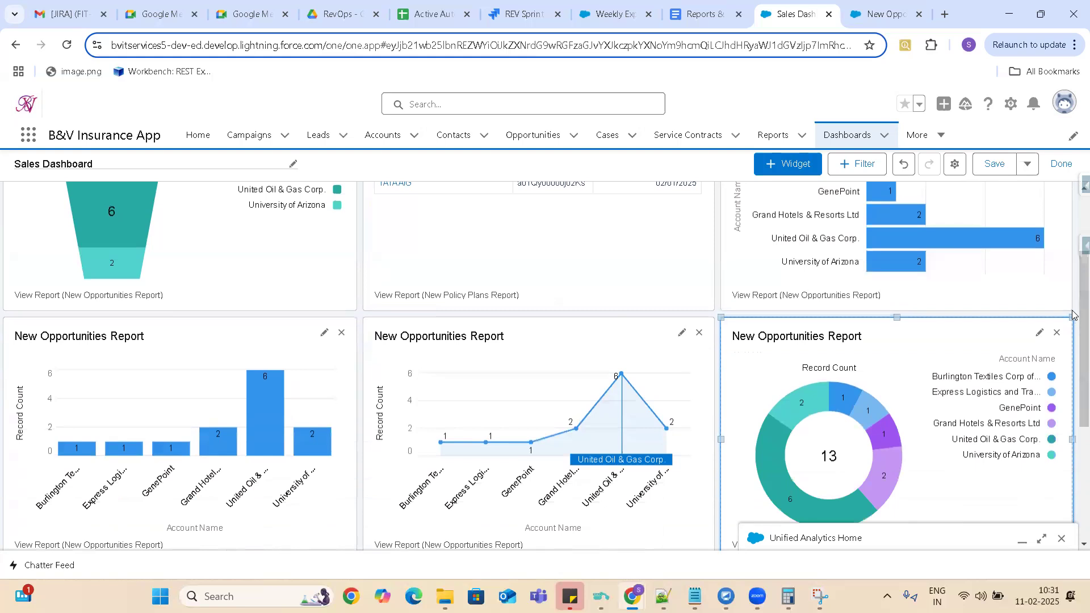
pyautogui.click(797, 166)
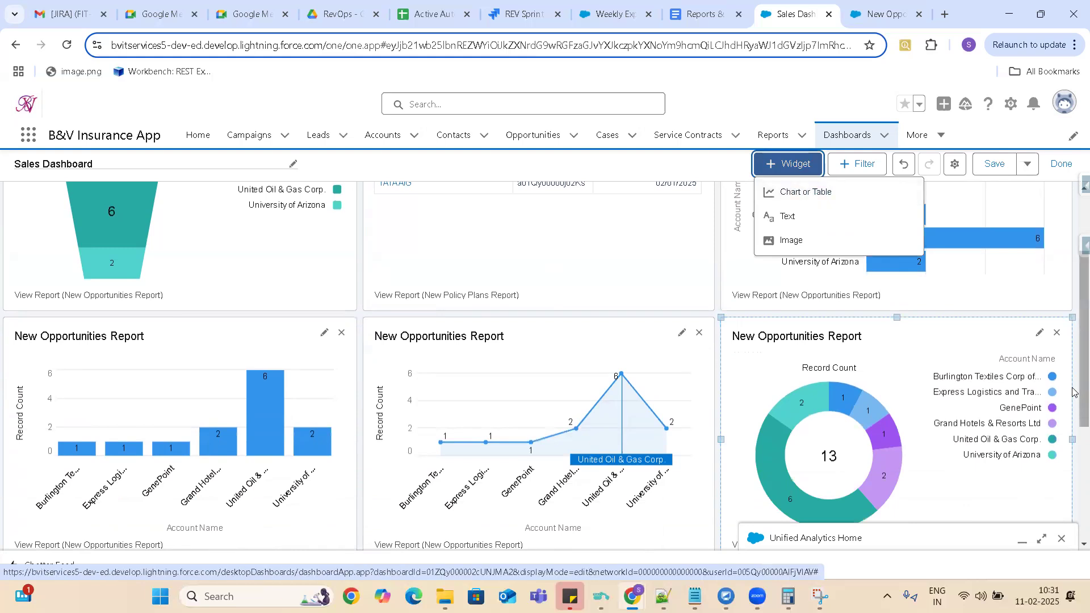
pyautogui.scroll(3, 1074, 391)
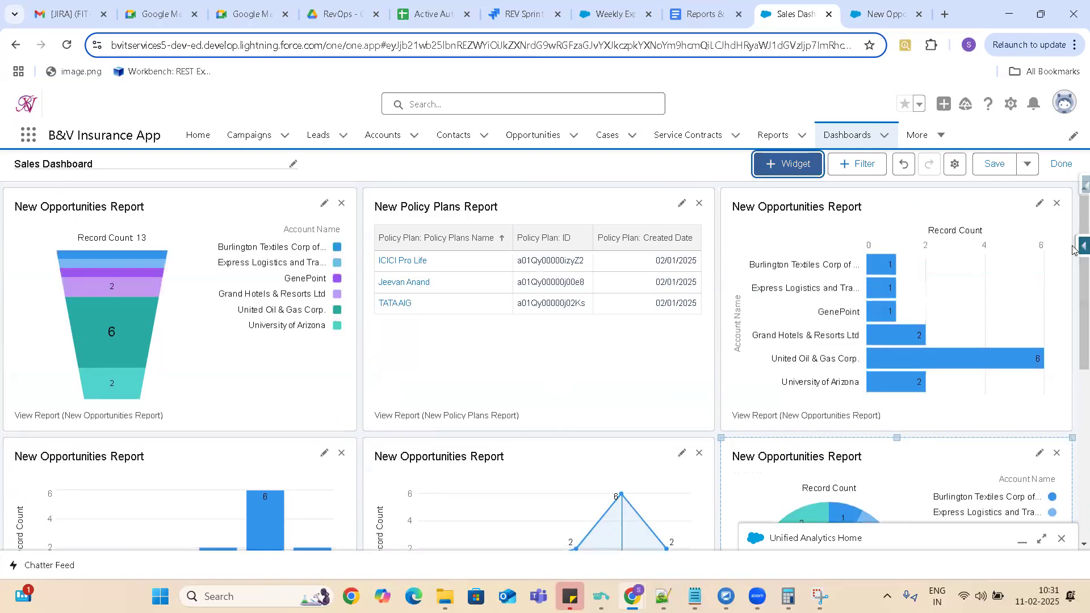
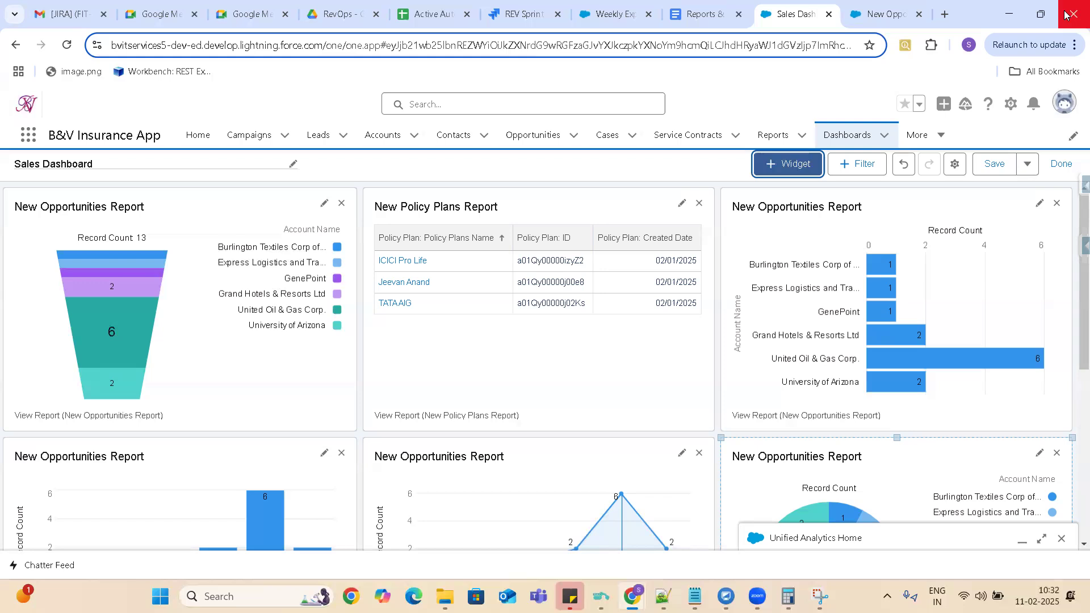
# Save the Sales Dashboard changes, leave edit mode and view the additional actions available for the dashboard.
pyautogui.click(1061, 166)
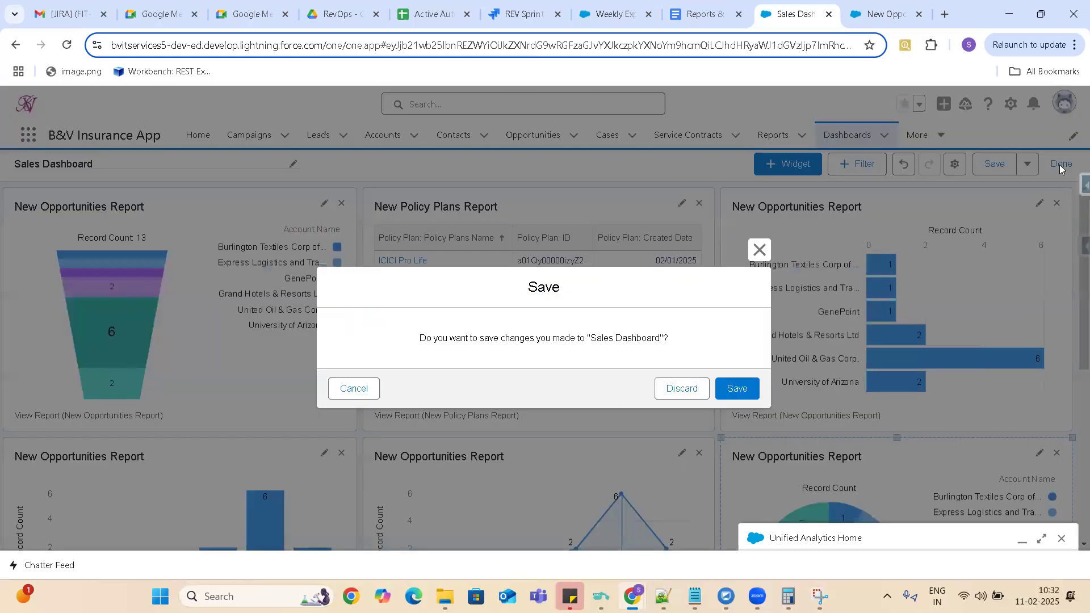
pyautogui.click(737, 388)
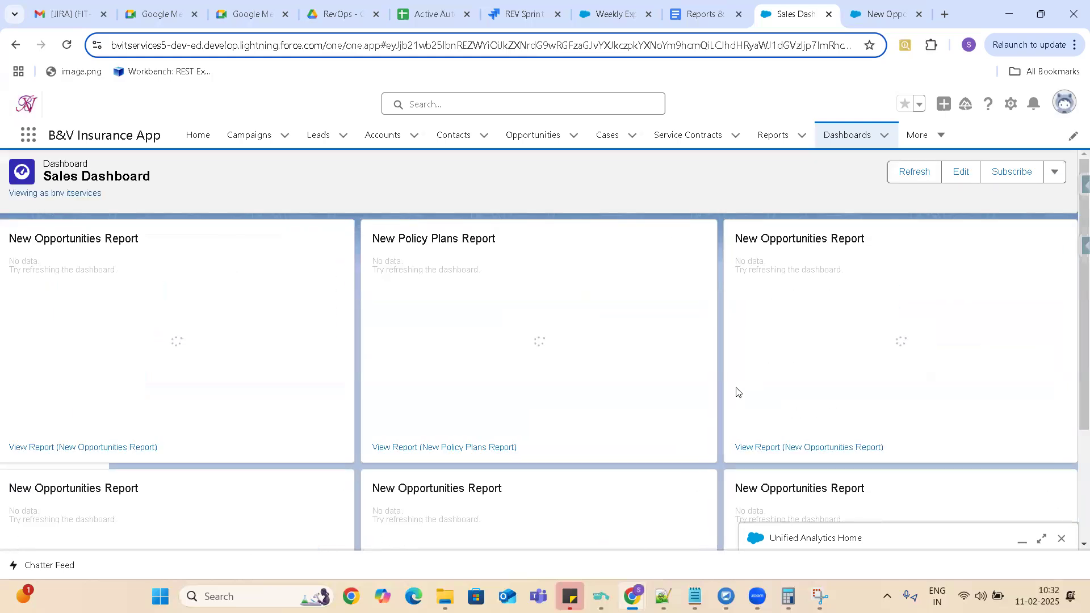
pyautogui.click(1055, 173)
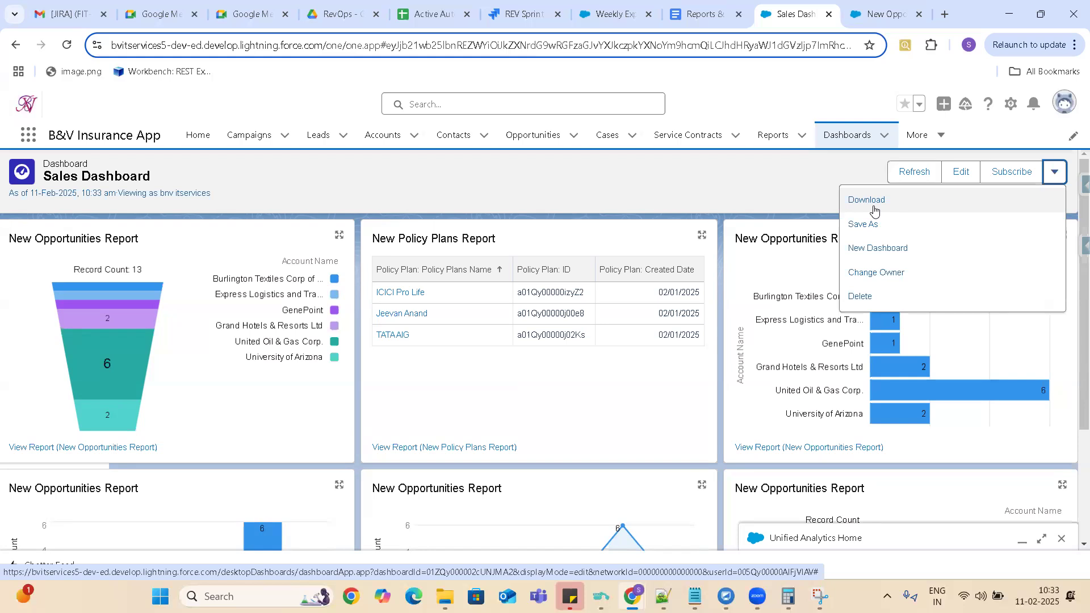
pyautogui.click(823, 184)
# Open the dashboard's subscription recipients and check which entity types can be chosen.
pyautogui.click(1009, 178)
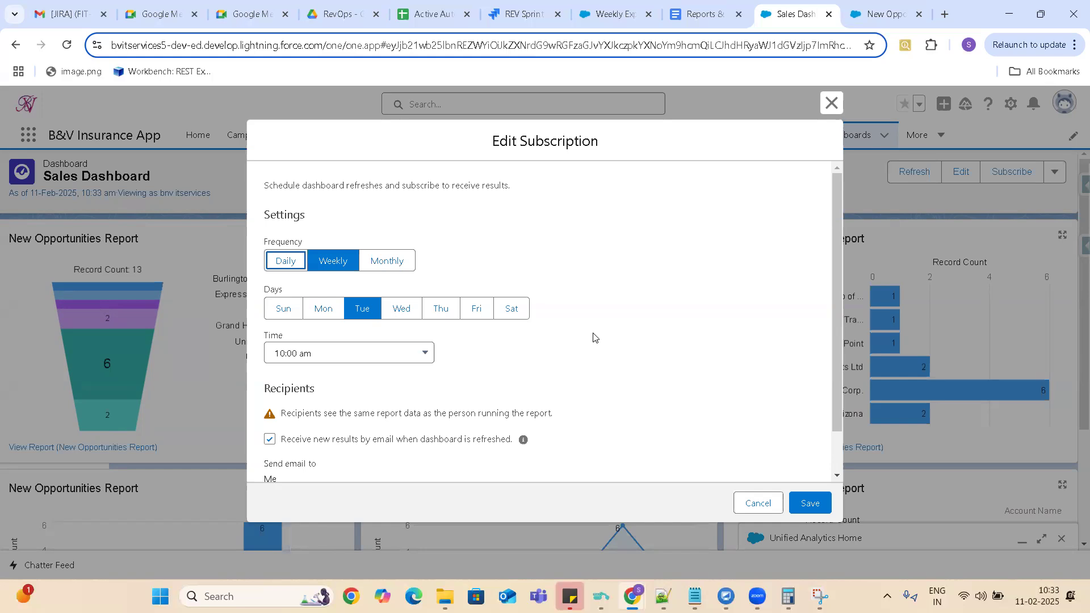
pyautogui.click(838, 479)
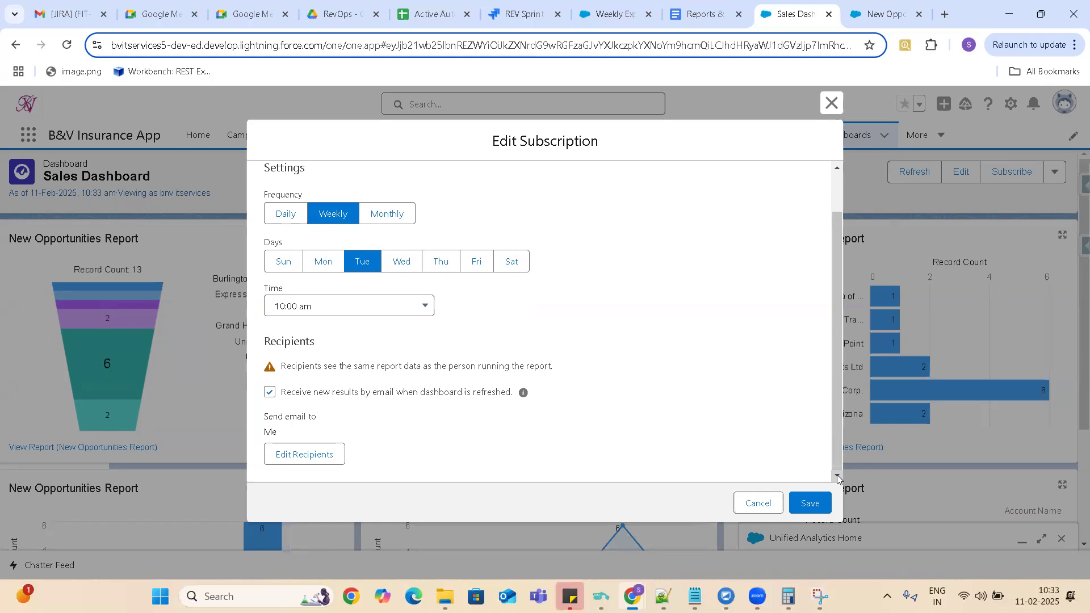
pyautogui.click(300, 459)
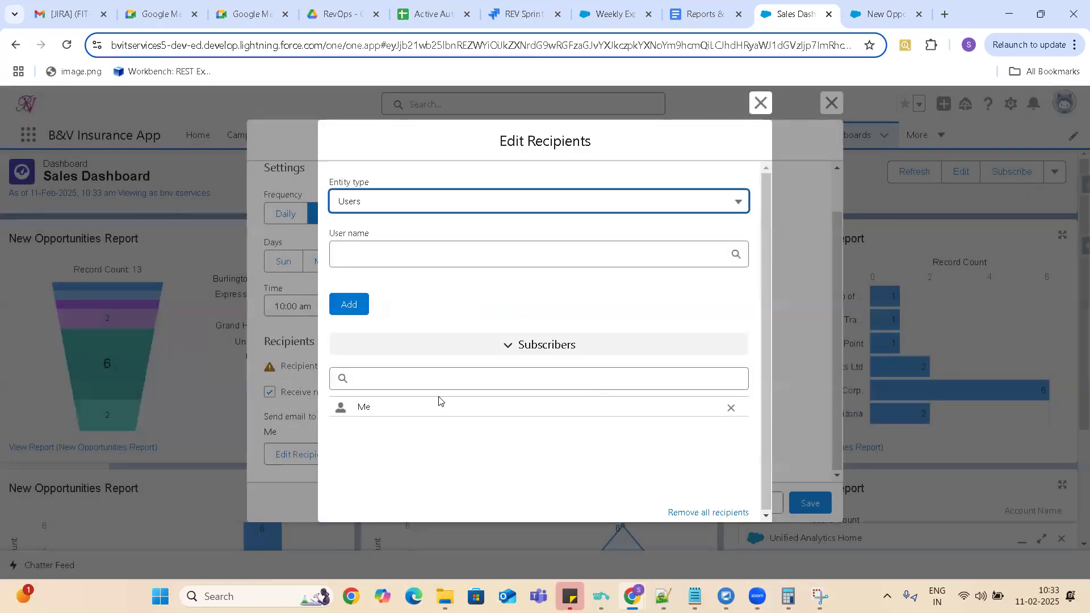
pyautogui.click(437, 379)
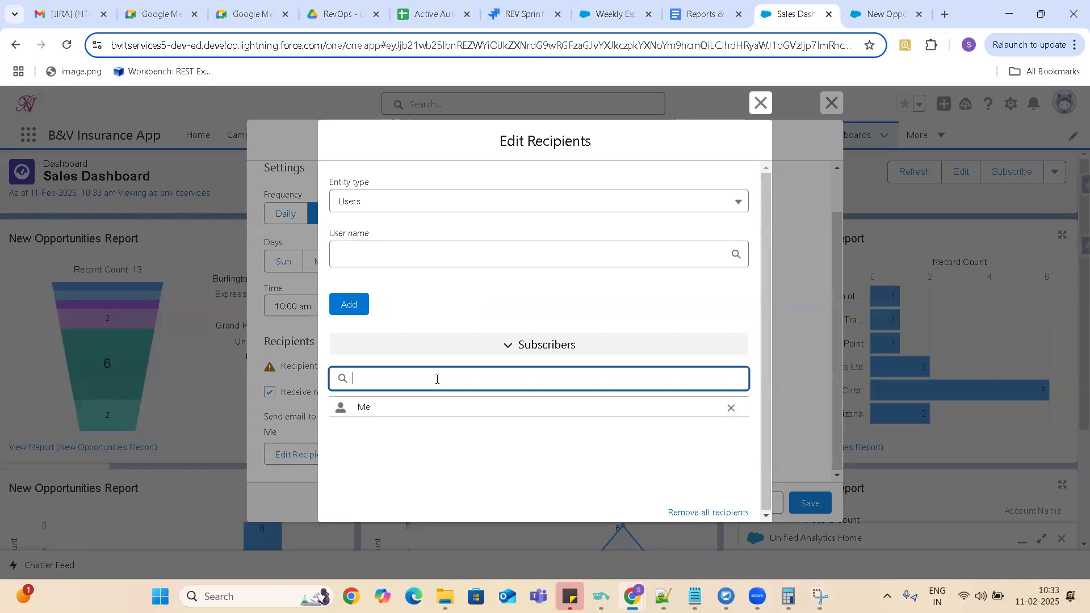
pyautogui.click(453, 202)
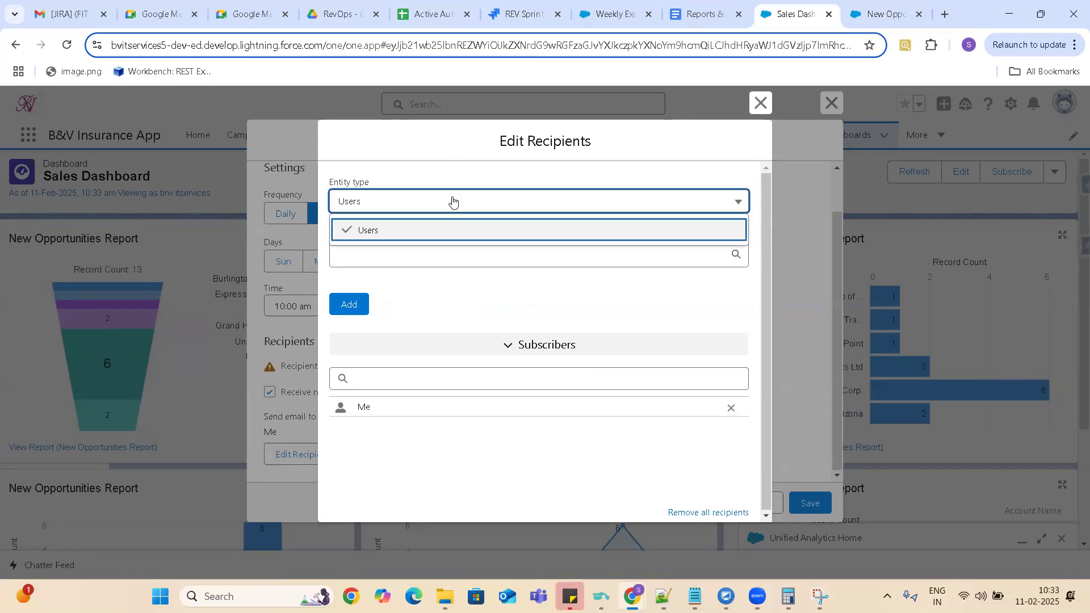
pyautogui.click(452, 202)
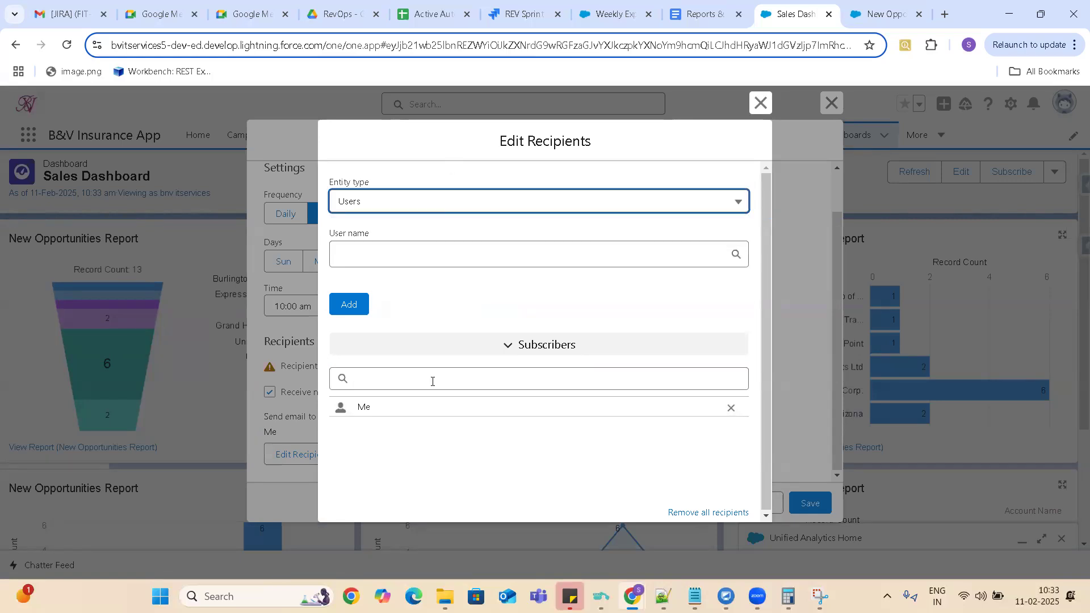
pyautogui.click(733, 207)
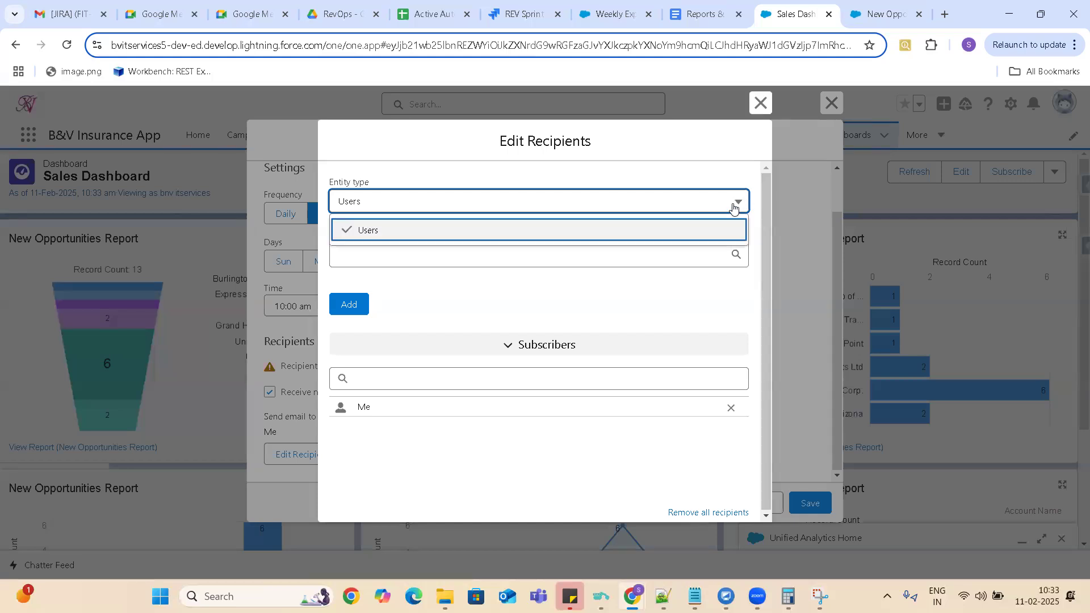
pyautogui.click(584, 207)
# Add Integration User to the dashboard's subscribers, check for other selectable users and return to the subscription settings.
pyautogui.click(467, 257)
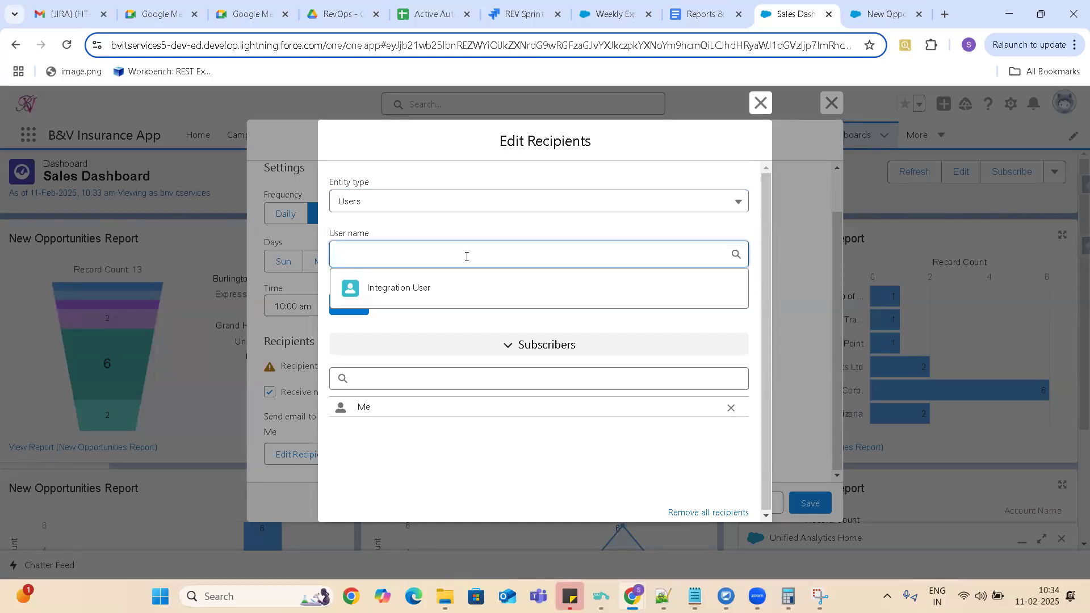
pyautogui.click(424, 291)
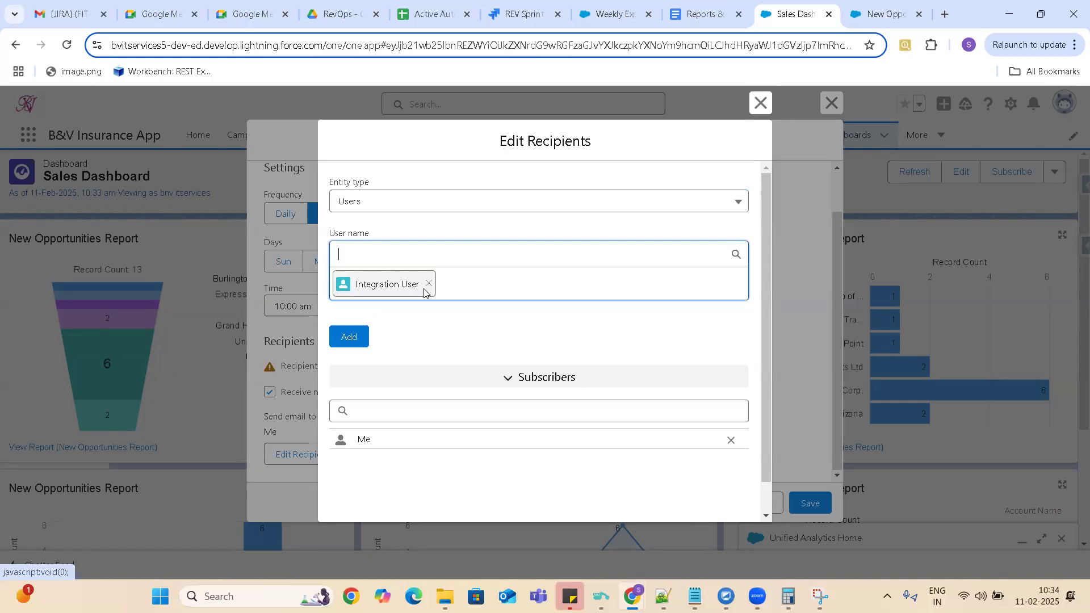
pyautogui.click(349, 336)
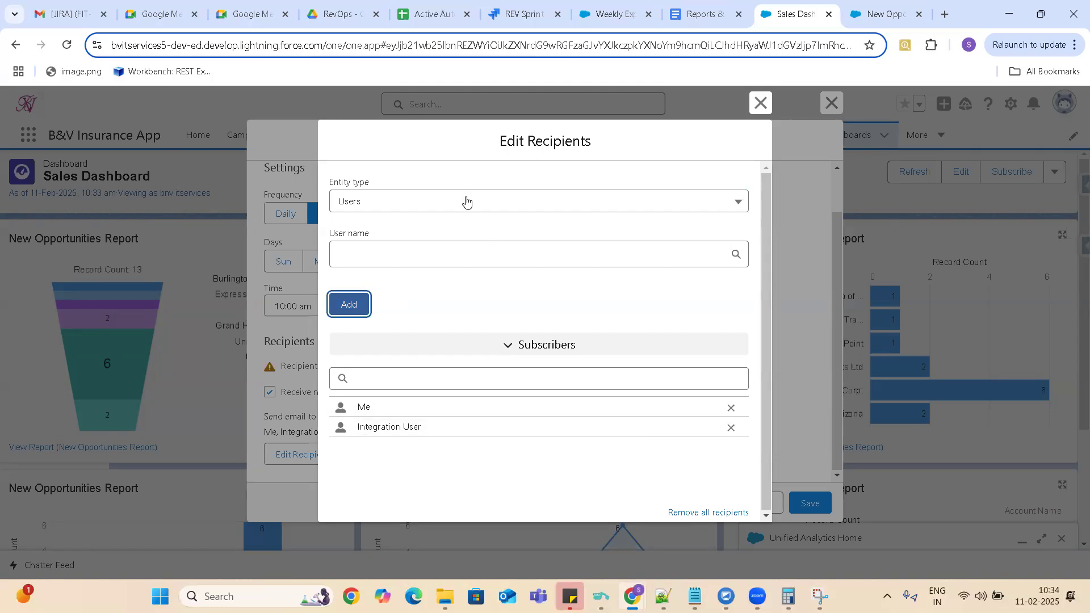
pyautogui.click(465, 201)
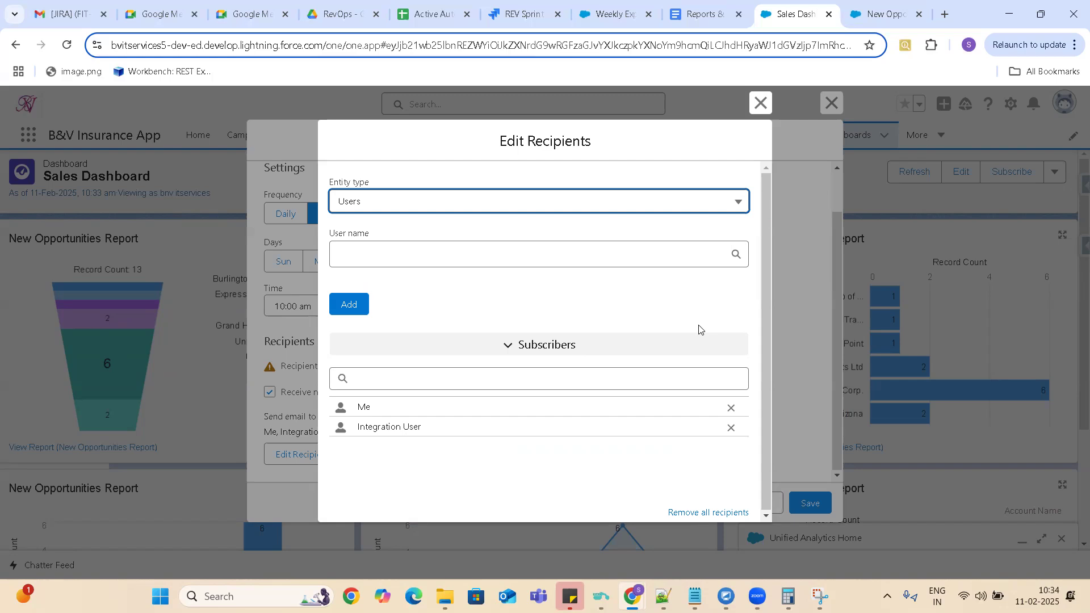
pyautogui.click(529, 209)
pyautogui.click(529, 209)
pyautogui.click(536, 259)
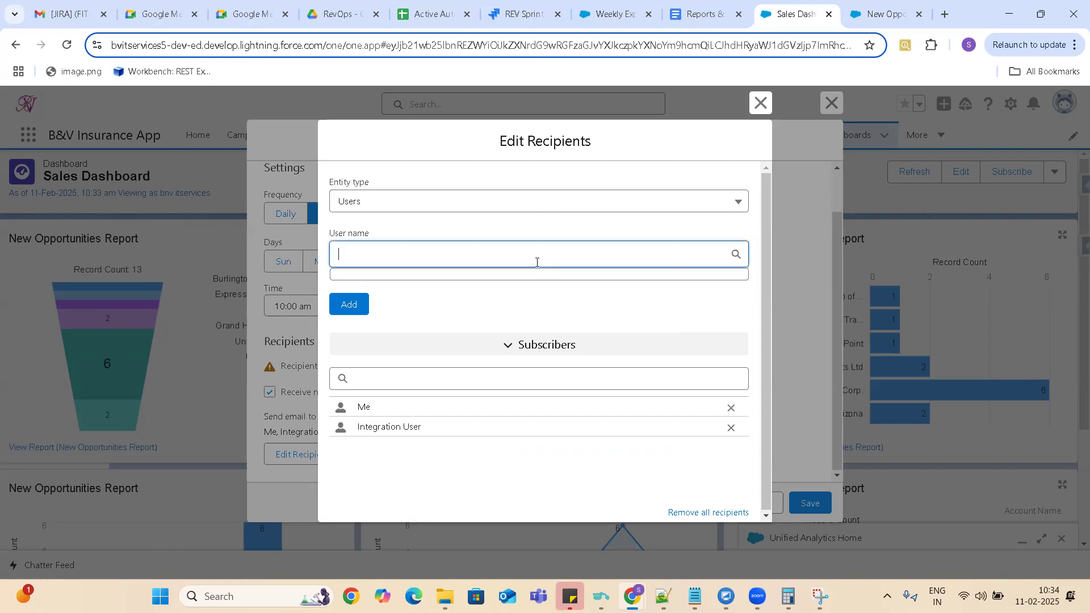
pyautogui.click(760, 104)
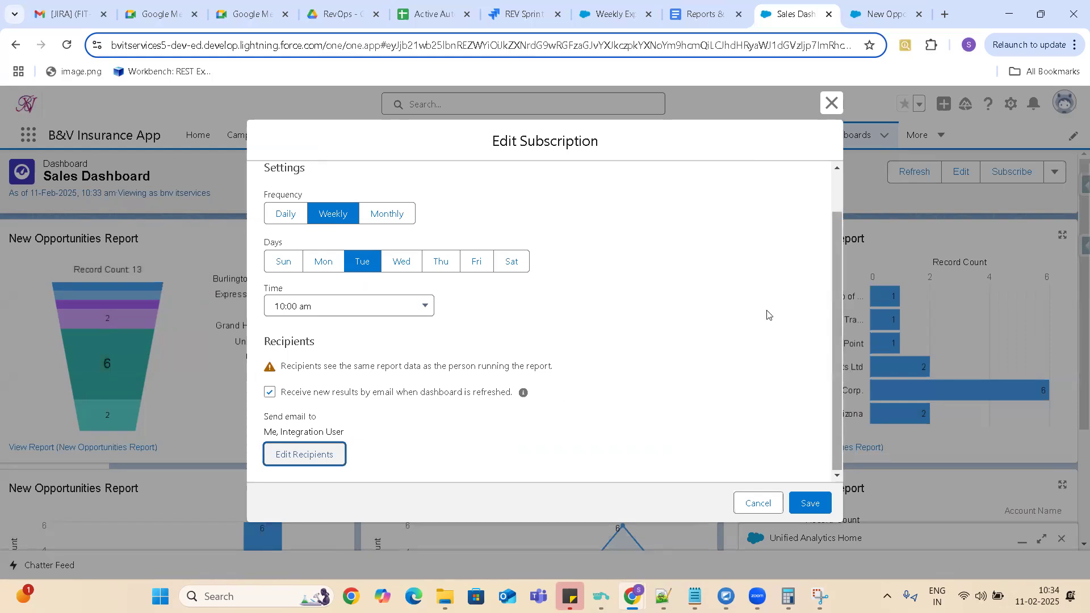
# Try to save the weekly dashboard subscription, and close the subscription settings.
pyautogui.click(806, 508)
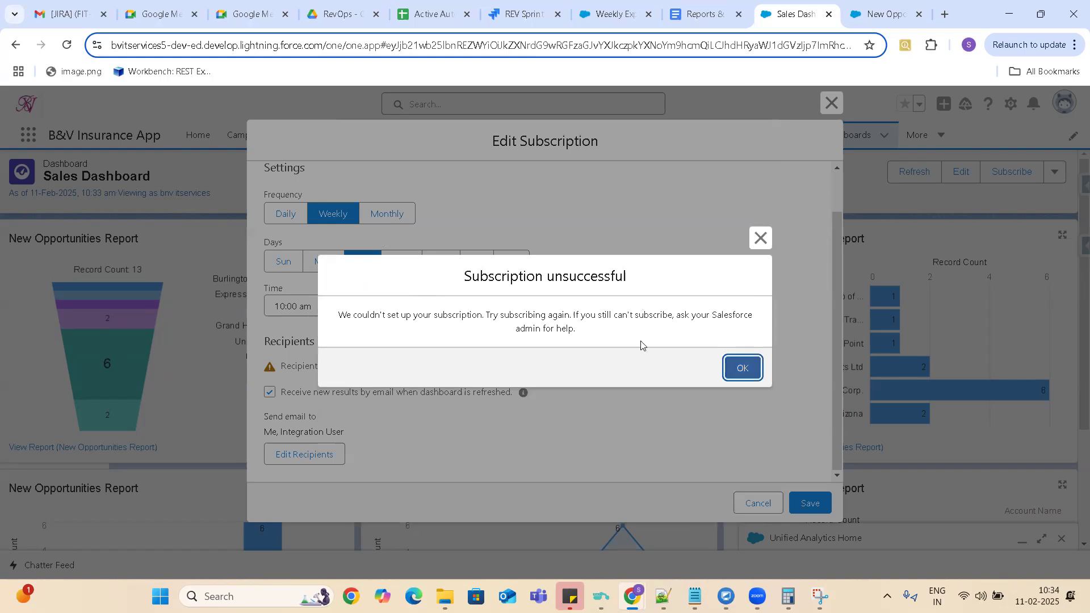
pyautogui.click(744, 369)
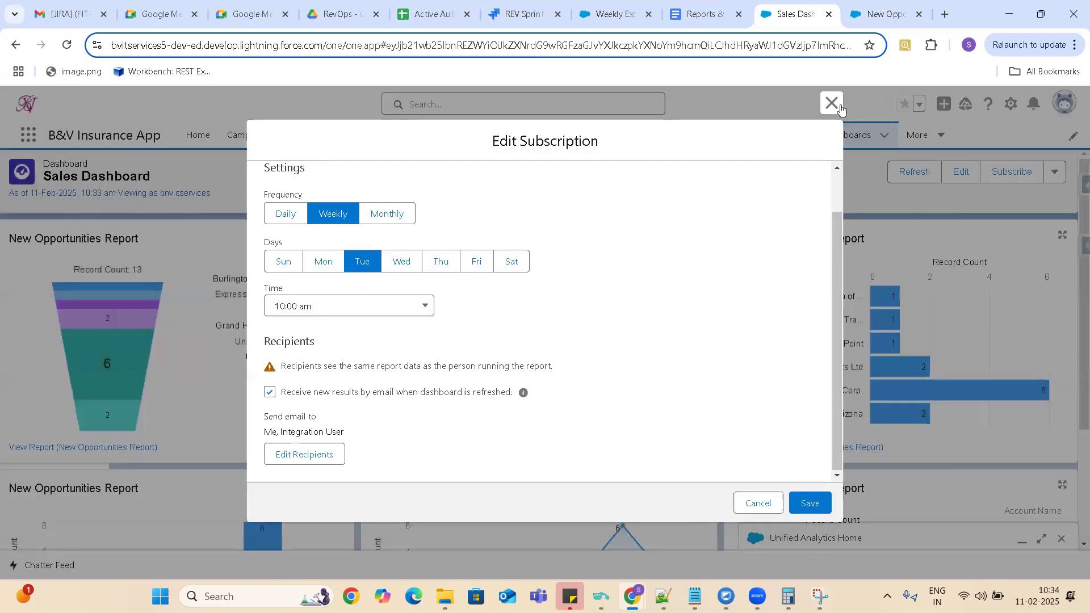
pyautogui.click(831, 104)
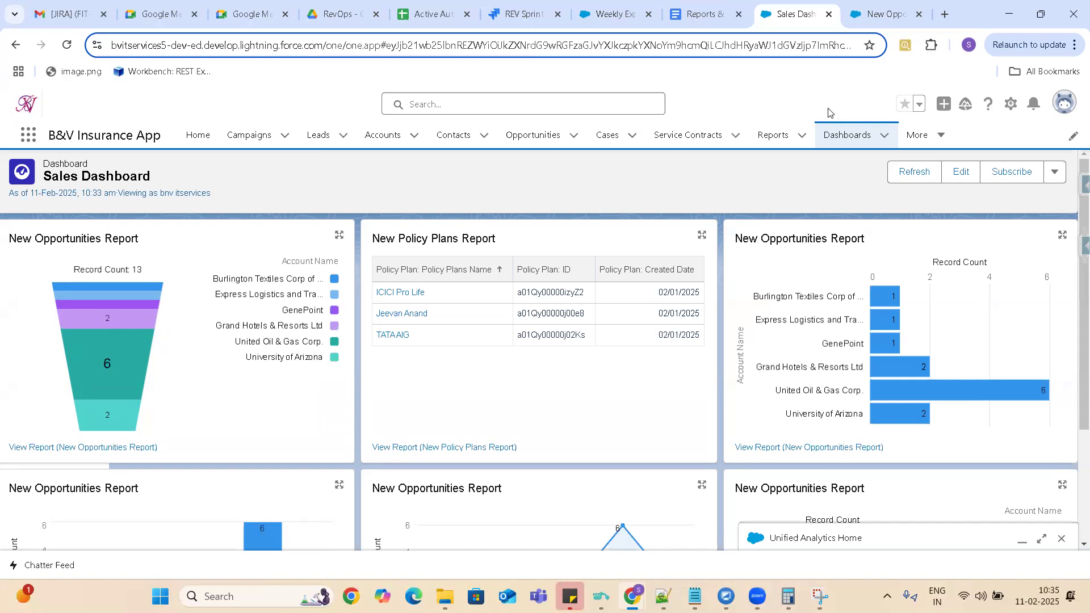
# Compare the recent reports list with the recent dashboards list, and reopen the Sales Dashboard.
pyautogui.click(771, 136)
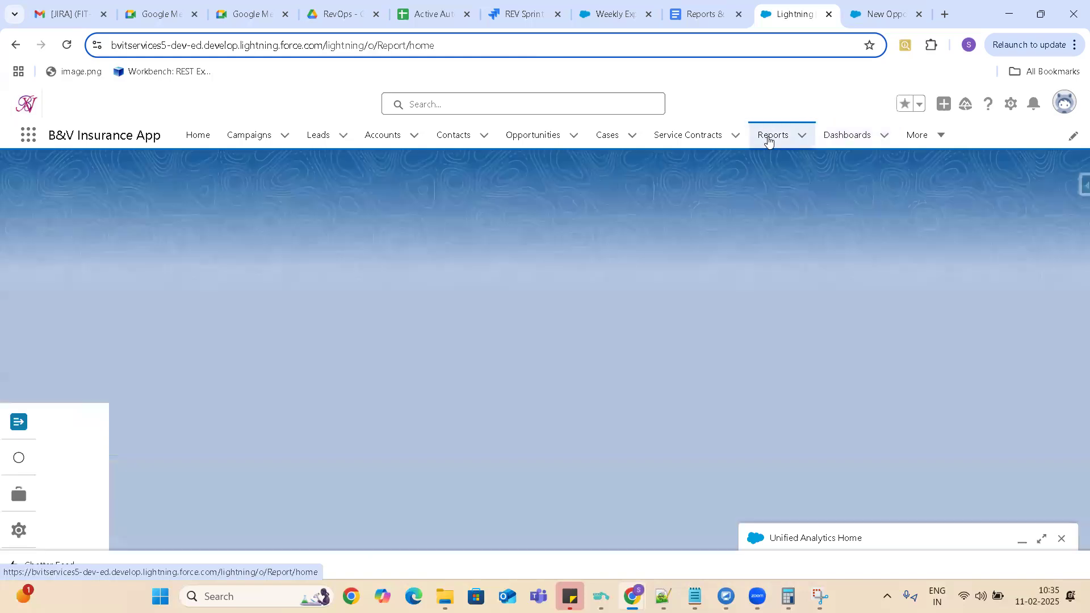
pyautogui.click(849, 140)
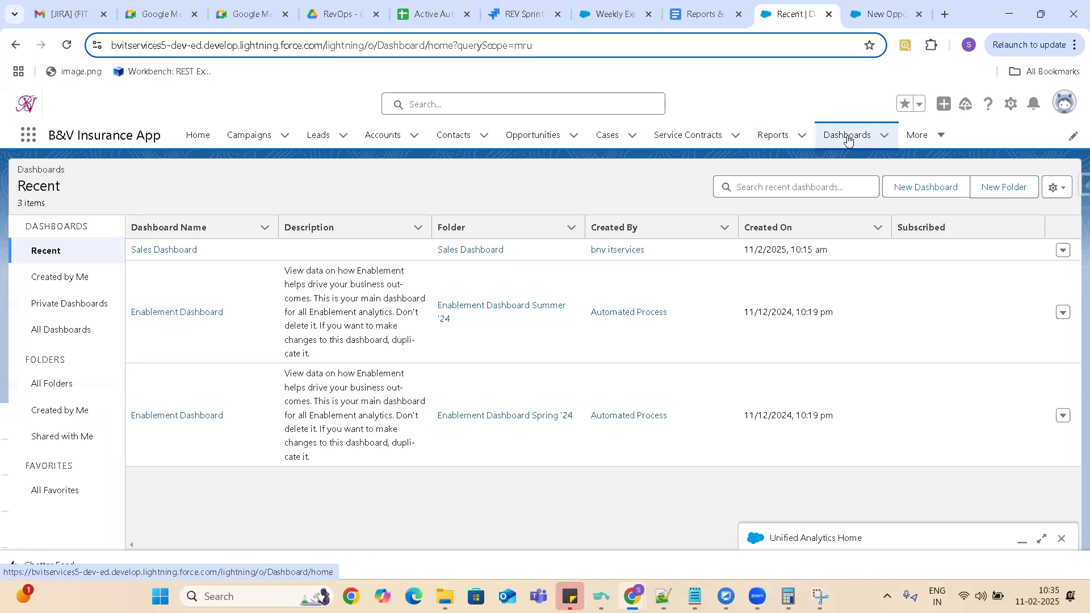
pyautogui.click(773, 139)
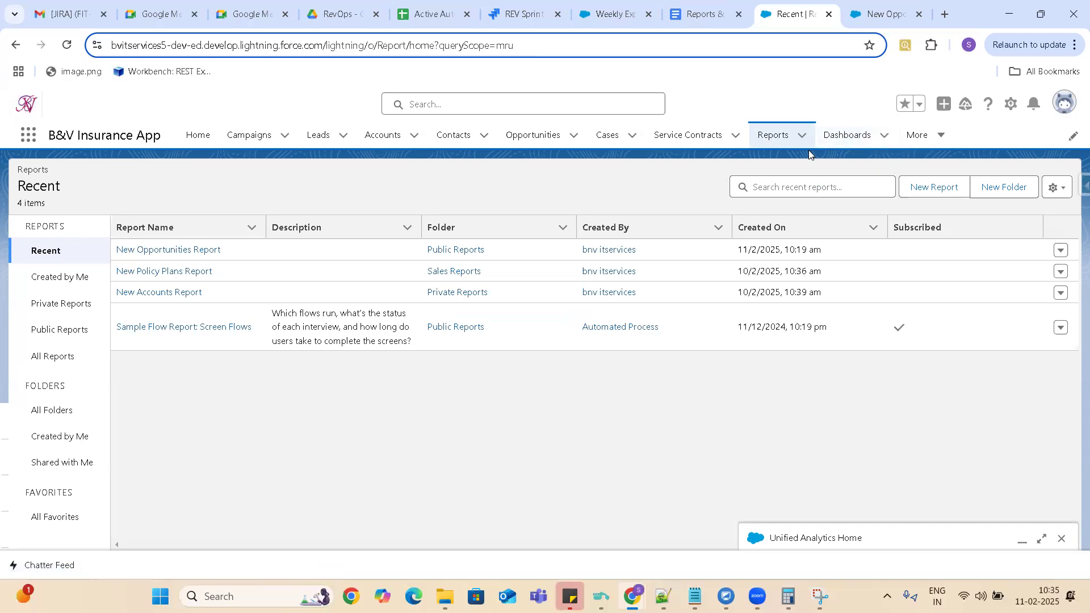
pyautogui.click(849, 137)
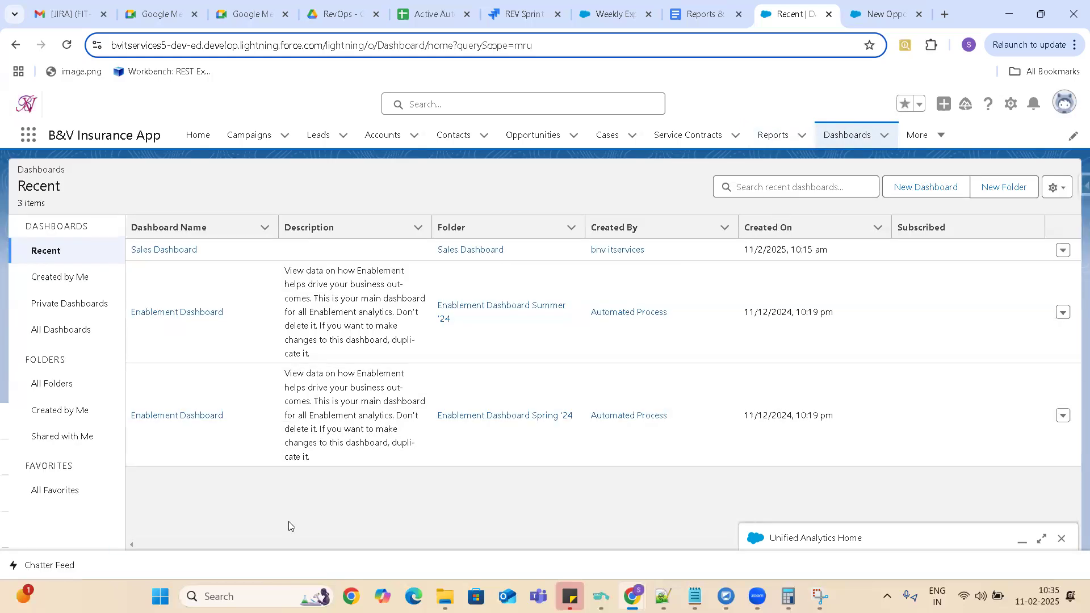
pyautogui.click(162, 251)
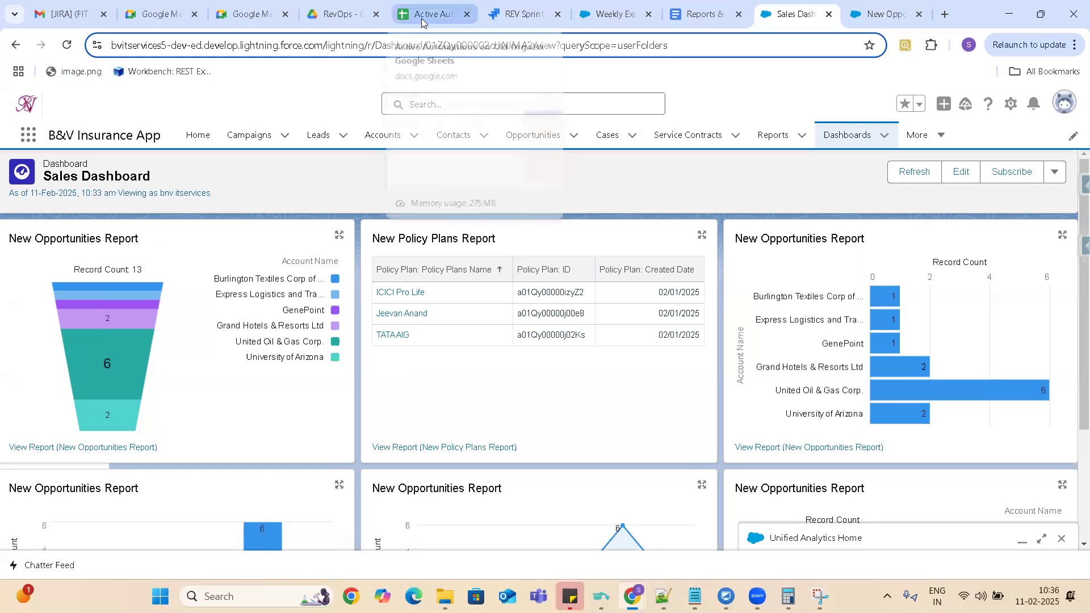
# Switch to the Reports & Dashboards Google Doc and extend the Dashboard definition with ". Max we can have 12 reports".
pyautogui.click(694, 18)
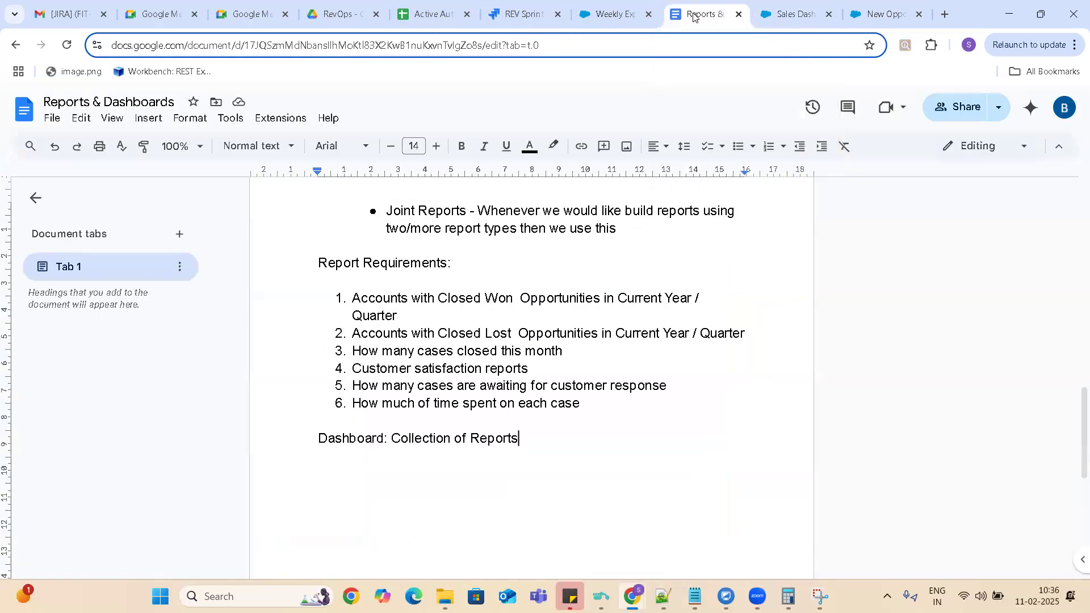
pyautogui.press('Return')
pyautogui.press('Return')
pyautogui.click(521, 439)
pyautogui.write(': Max we ')
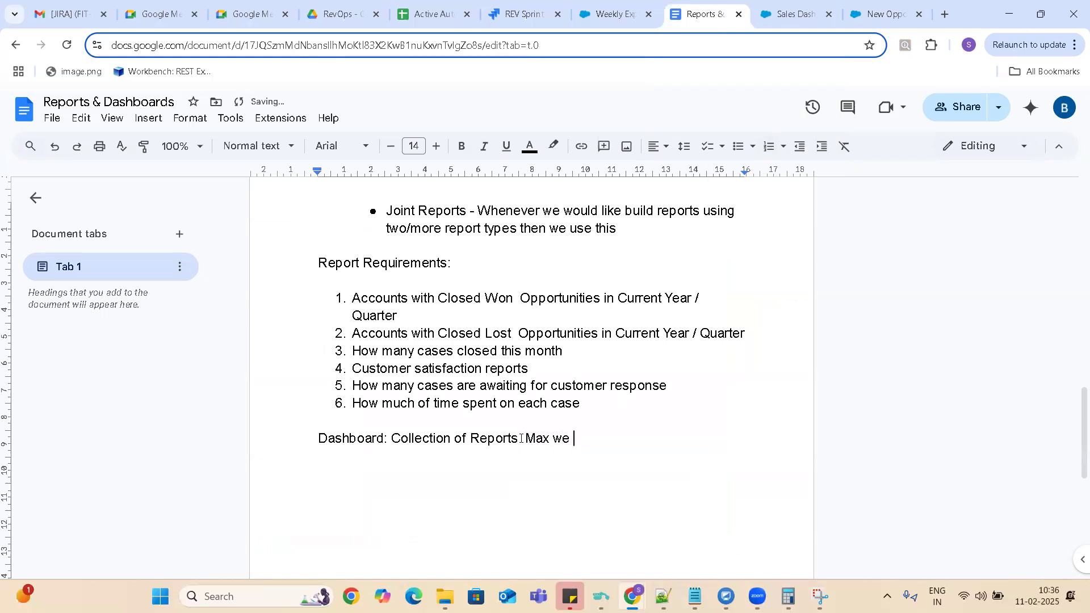
pyautogui.write('can have 12 reports')
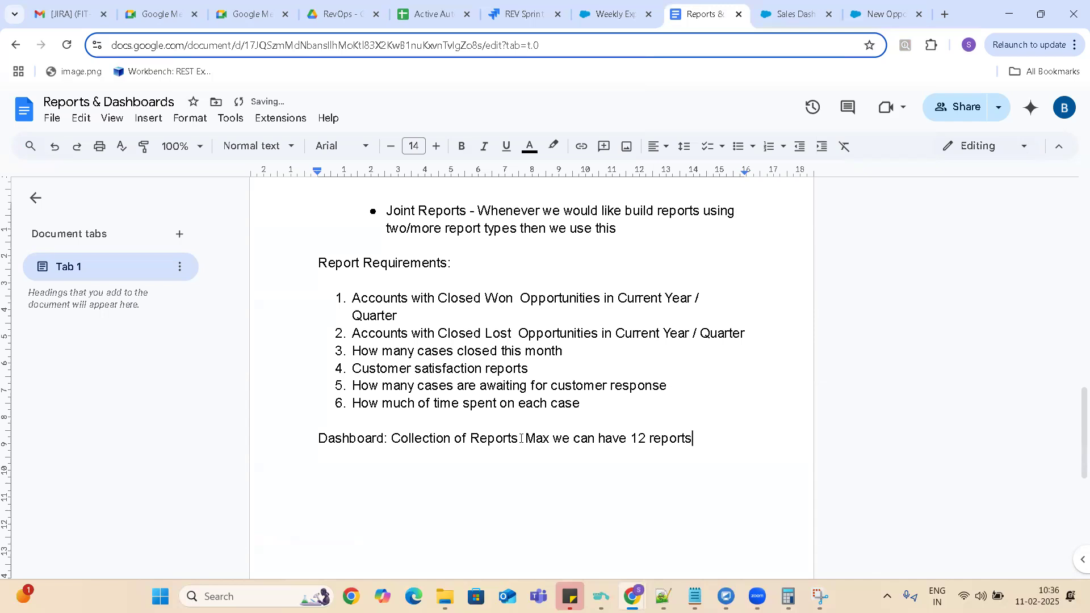
# Add the heading line "Important points to remember:" below the Dashboard definition, separated by a blank line.
pyautogui.press('Return')
pyautogui.press('Return')
pyautogui.write('Important points to rem')
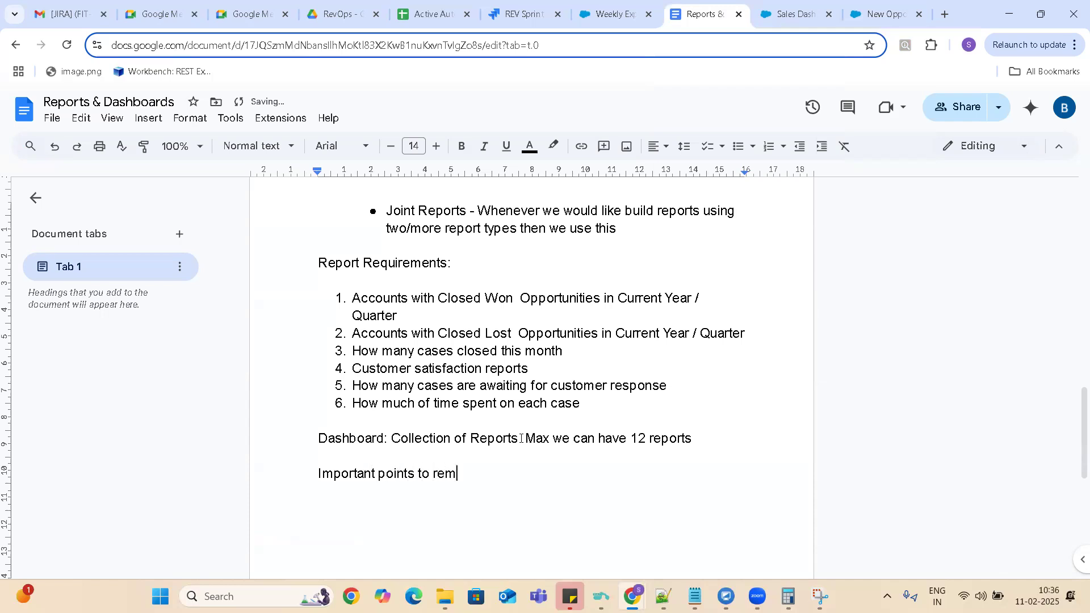
pyautogui.write('ember:')
# Write the note "You can create charts on Tabular Reports" below the important points heading.
pyautogui.press('Return')
pyautogui.press('Return')
pyautogui.write('You can c')
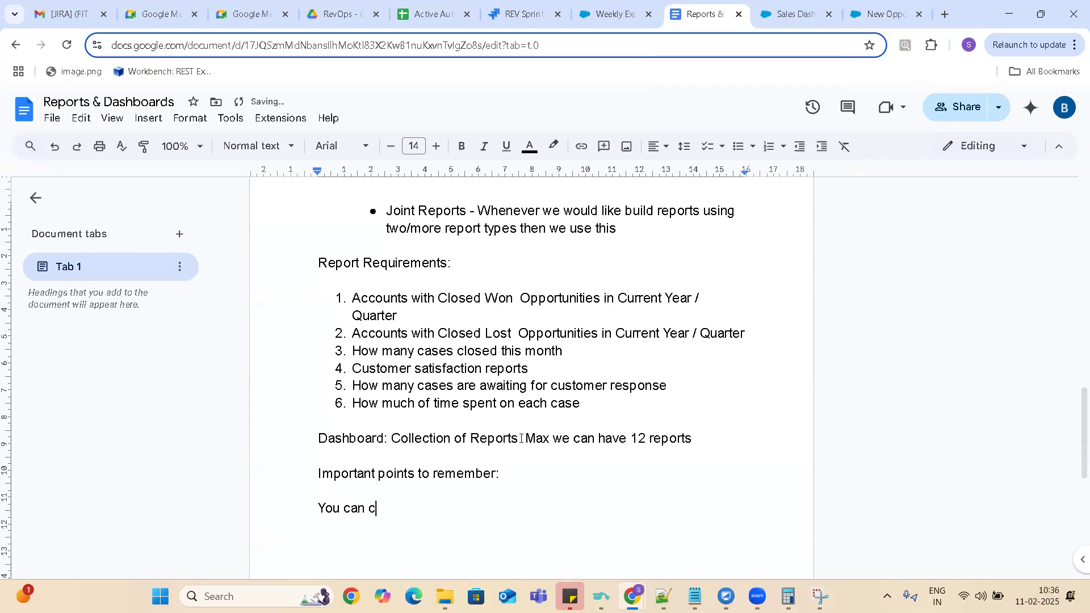
pyautogui.write('reate char')
pyautogui.write('ts on ')
pyautogui.write('Tabl')
pyautogui.write('ular ')
pyautogui.write('Reppo')
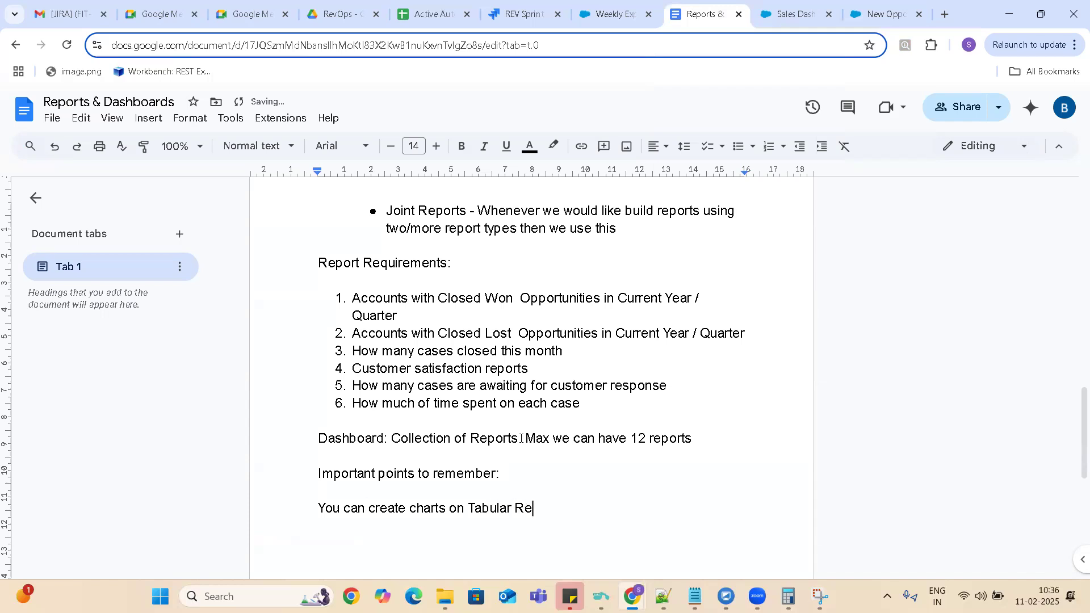
pyautogui.press('BackSpace')
pyautogui.press('BackSpace')
pyautogui.write('orts')
# Turn the note about charts on Tabular Reports into item 1 of a numbered list.
pyautogui.press('Left')
pyautogui.press('Left')
pyautogui.press('Left')
pyautogui.press('Left')
pyautogui.press('Left')
pyautogui.press('Left')
pyautogui.press('Left')
pyautogui.press('Left')
pyautogui.press('Left')
pyautogui.press('Left')
pyautogui.press('Left')
pyautogui.press('Left')
pyautogui.press('Left')
pyautogui.press('Left')
pyautogui.press('Left')
pyautogui.press('Left')
pyautogui.press('Left')
pyautogui.press('Left')
pyautogui.press('Left')
pyautogui.press('Left')
pyautogui.press('Left')
pyautogui.write('1.')
pyautogui.press('BackSpace')
pyautogui.press('BackSpace')
pyautogui.press('BackSpace')
pyautogui.click(320, 508)
pyautogui.write('1.')
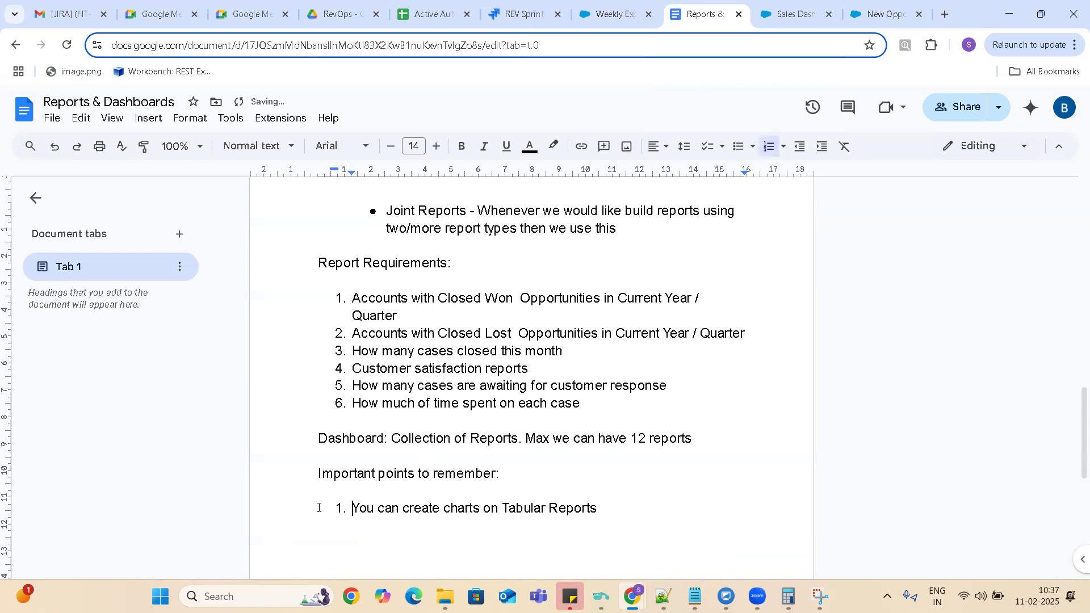
# Add "Joint Reports we can add to Dashboard" as the second item of the important points list.
pyautogui.click(615, 510)
pyautogui.press('Return')
pyautogui.write('Joint Reports we c')
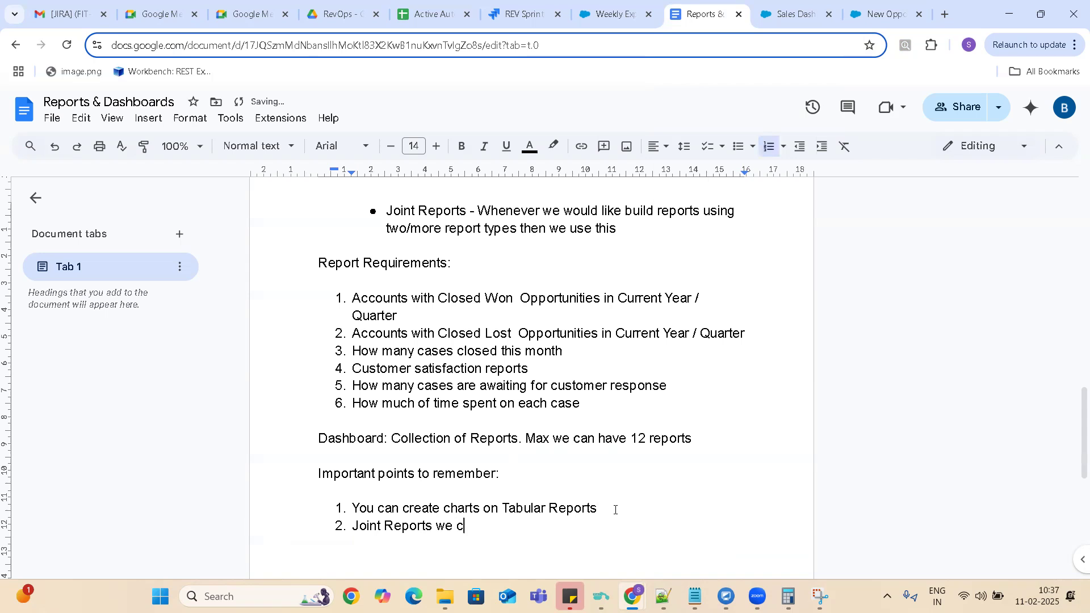
pyautogui.write('an add to Dashboard')
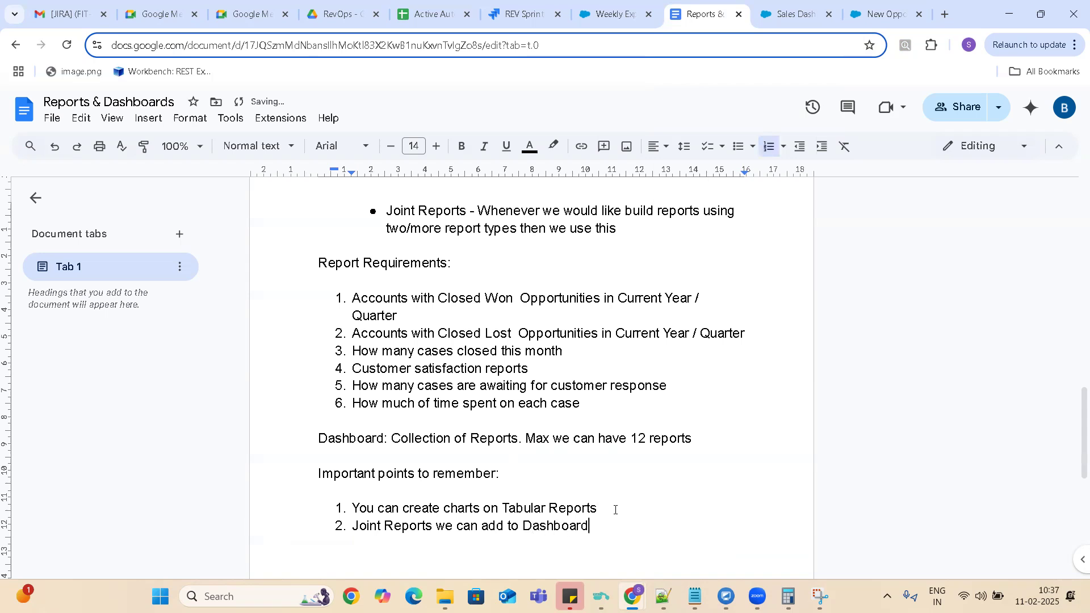
# Start a third item in the important points list reading "Dashboard subscribers are always individual users. We can".
pyautogui.press('Return')
pyautogui.write('Dashboard subsc')
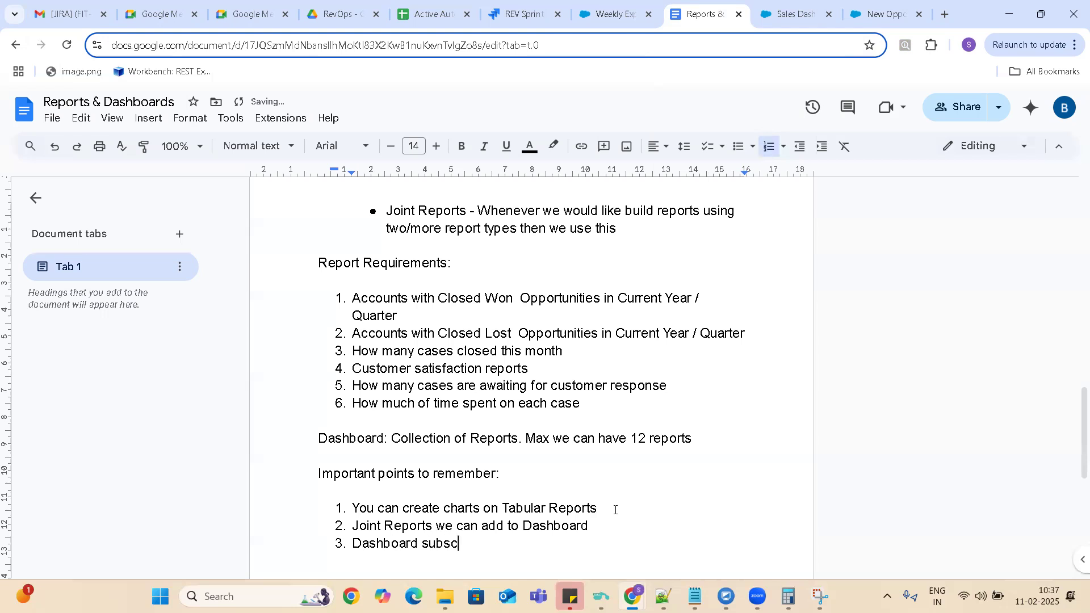
pyautogui.write('ribers are always indiviu')
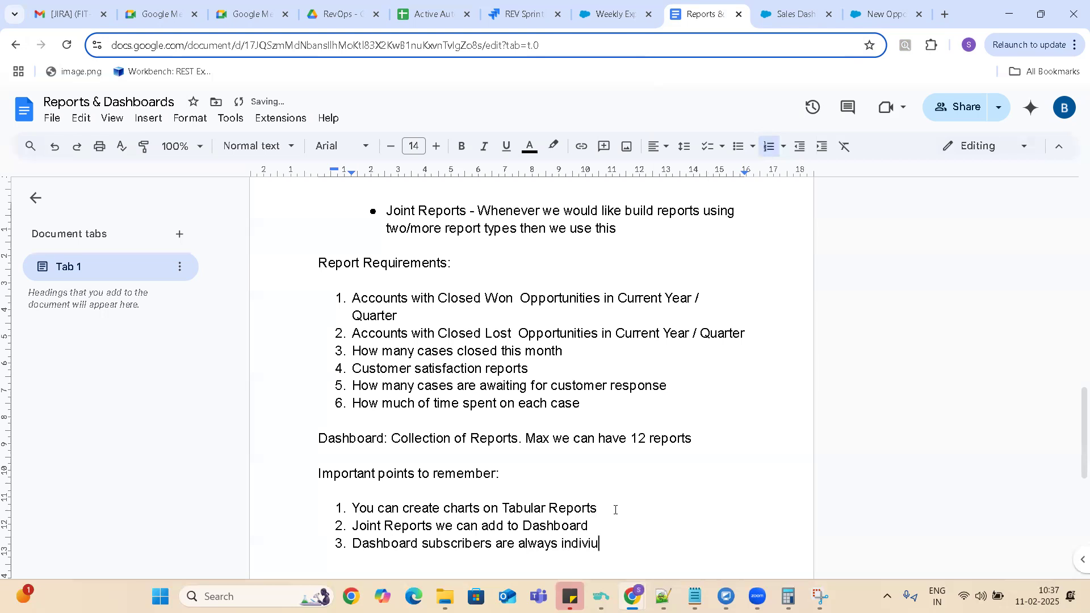
pyautogui.press('BackSpace')
pyautogui.write('idual users. We ')
pyautogui.write('can select pub')
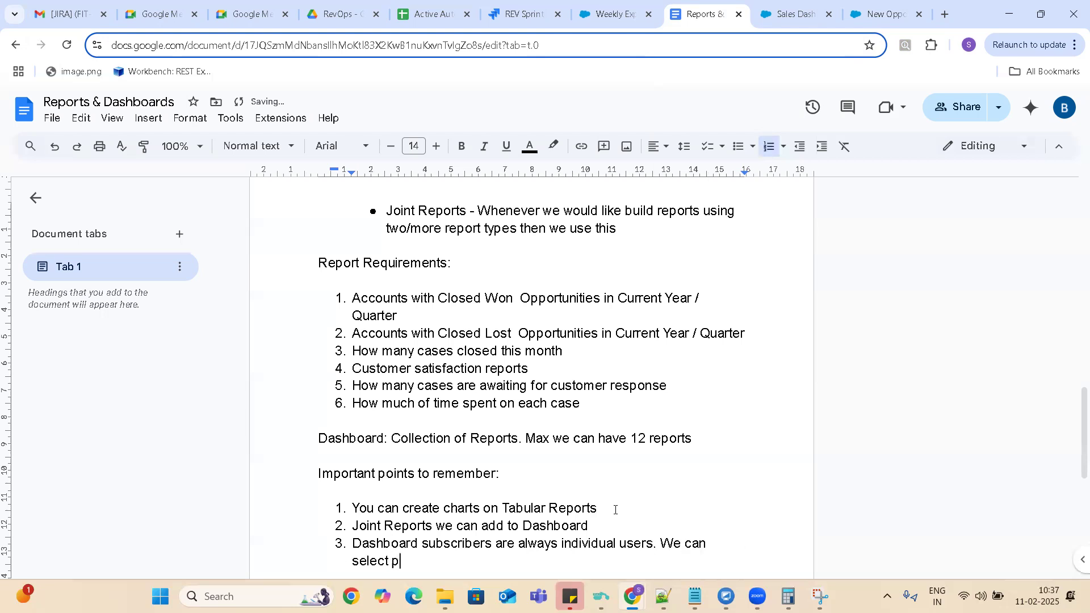
pyautogui.write('lic g')
pyautogui.write('roup or a role')
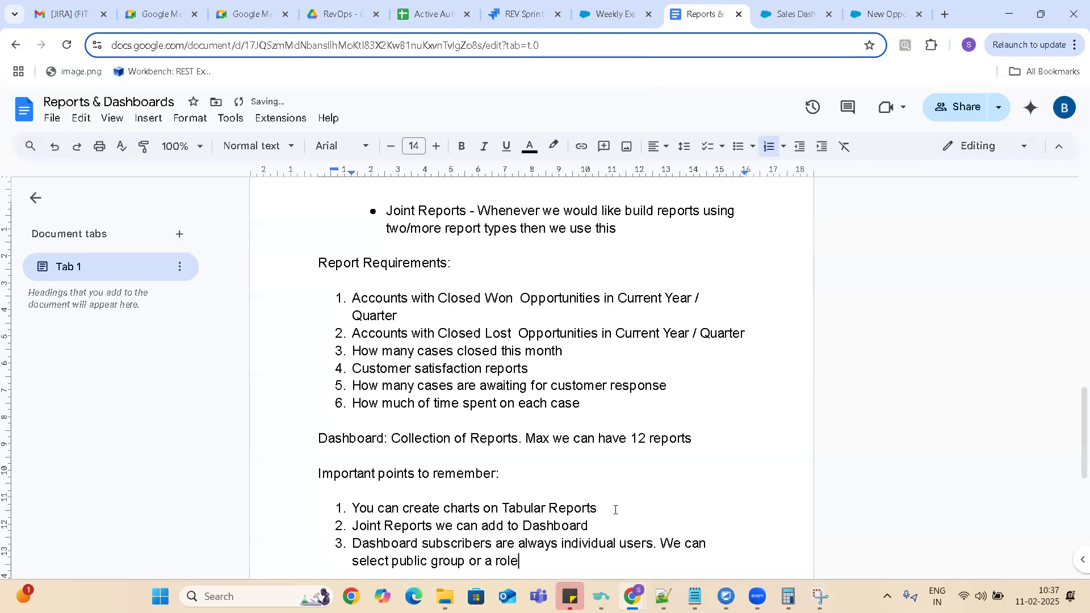
pyautogui.write(' as a sc')
# Complete the third important point with the words "select public group or a role as a subscriber".
pyautogui.press('BackSpace')
pyautogui.write('ubscri')
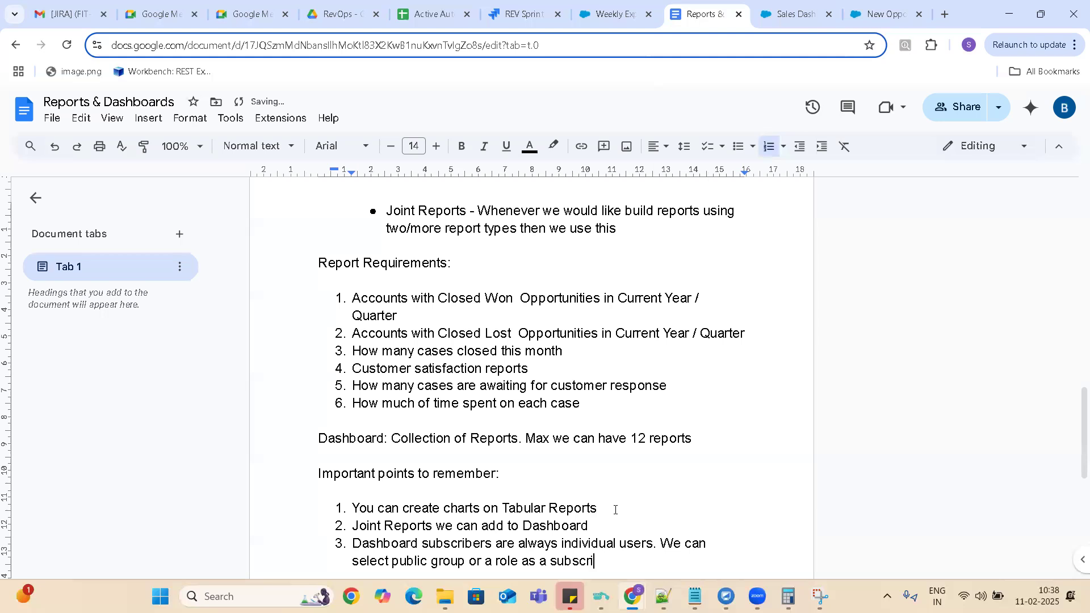
pyautogui.write('ber')
pyautogui.press('Return')
pyautogui.press('BackSpace')
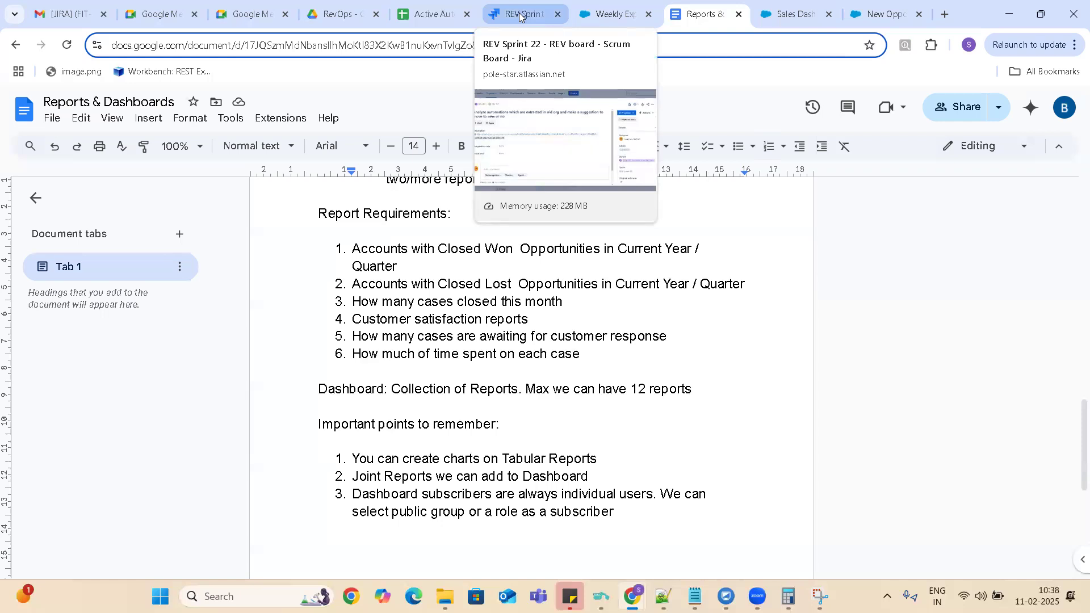
# Switch to Gmail, close the open calendar event details, and open the B&V IT Services account's inbox.
pyautogui.click(67, 16)
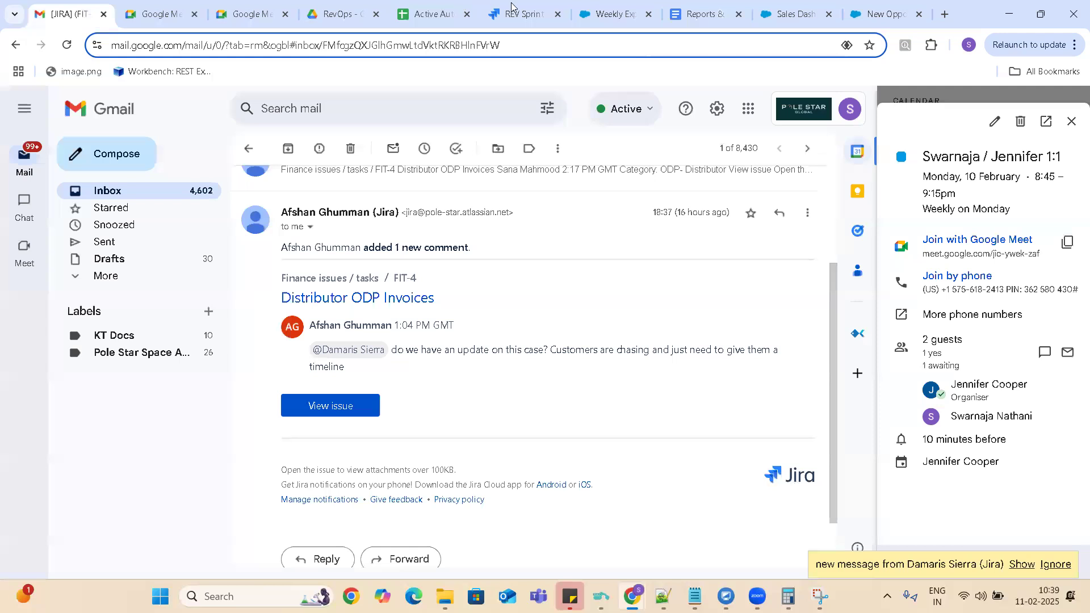
pyautogui.click(787, 16)
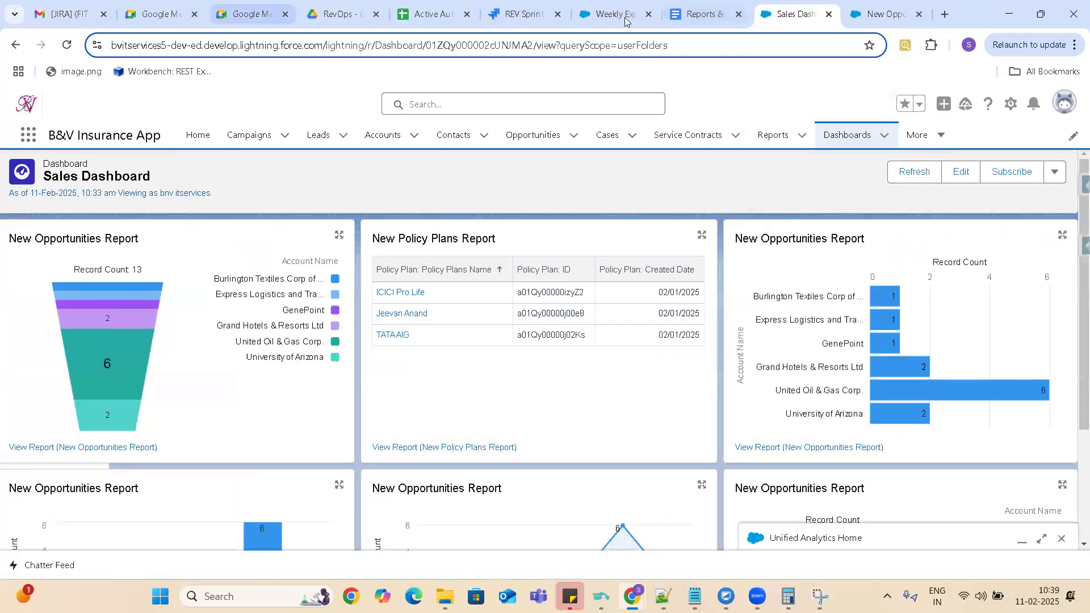
pyautogui.click(63, 17)
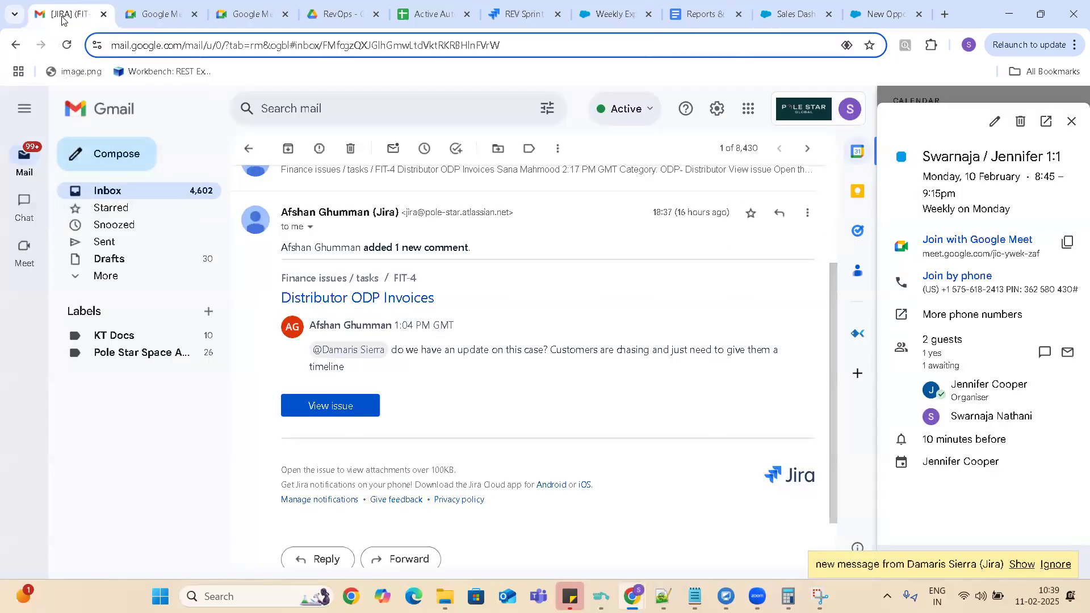
pyautogui.click(1072, 122)
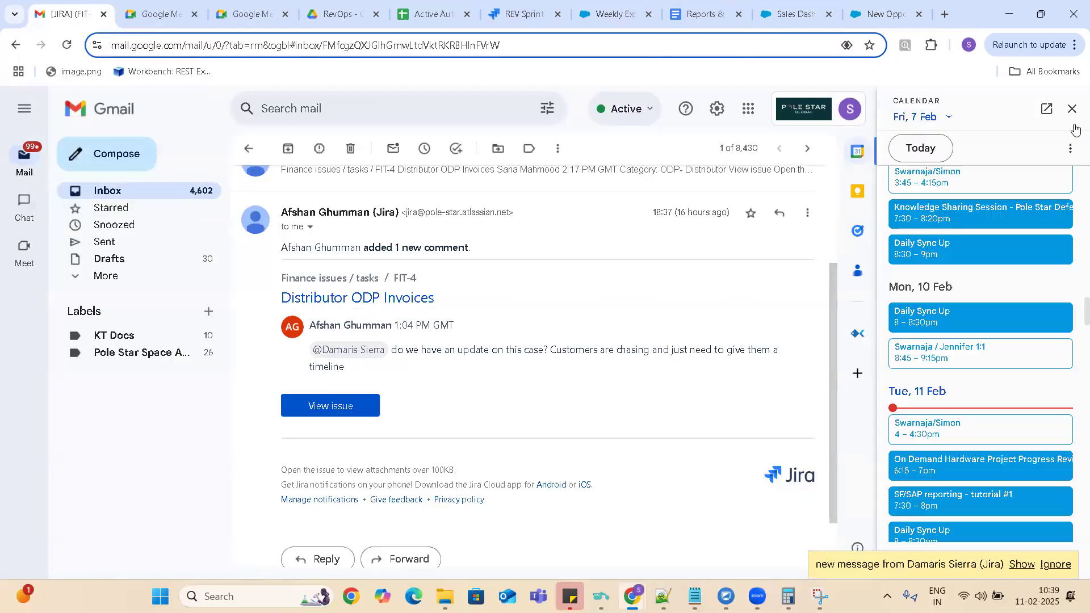
pyautogui.click(846, 108)
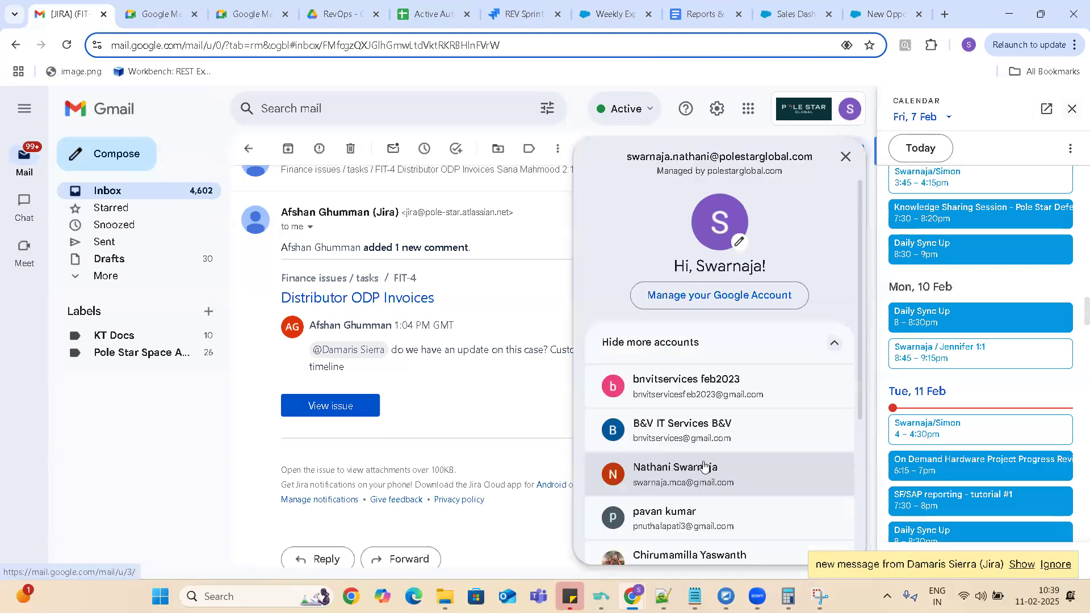
pyautogui.click(698, 432)
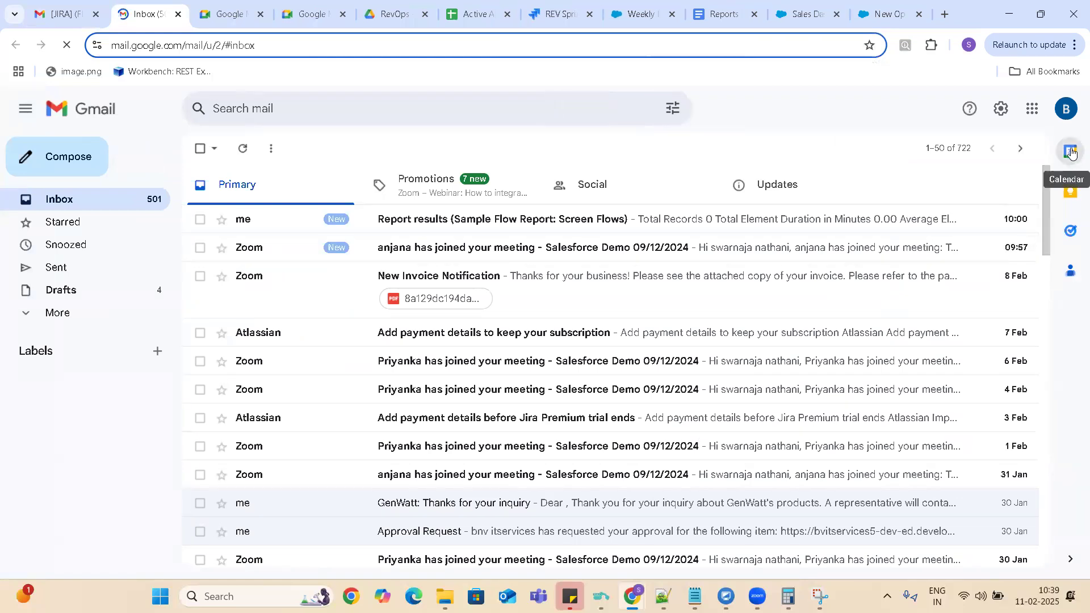
# Go to Google Docs from the B&V IT Services mailbox and open the "Approval Processes & Flows" document.
pyautogui.click(1071, 152)
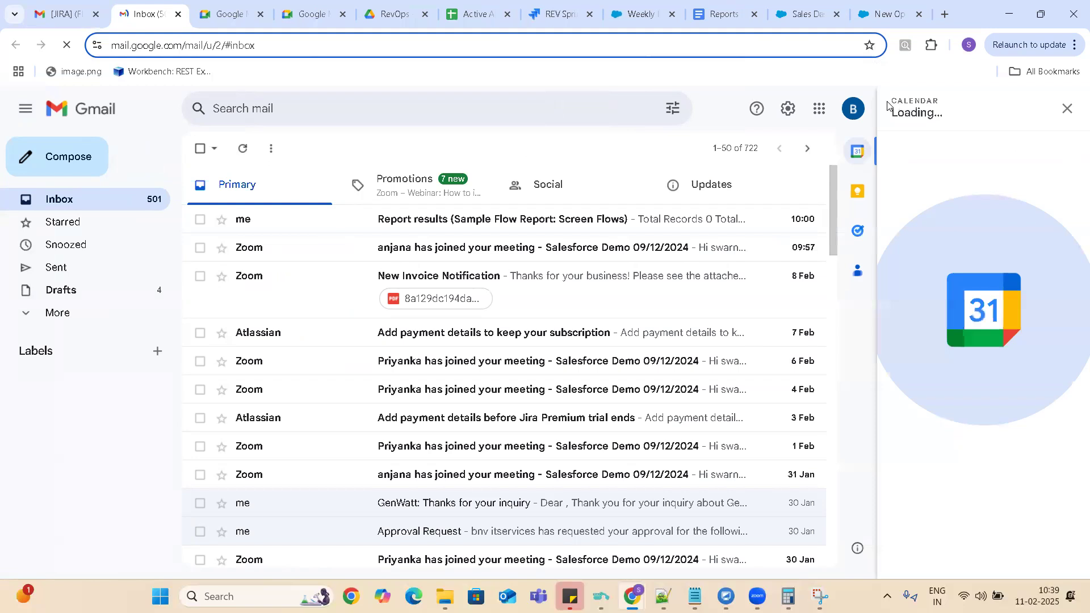
pyautogui.click(819, 109)
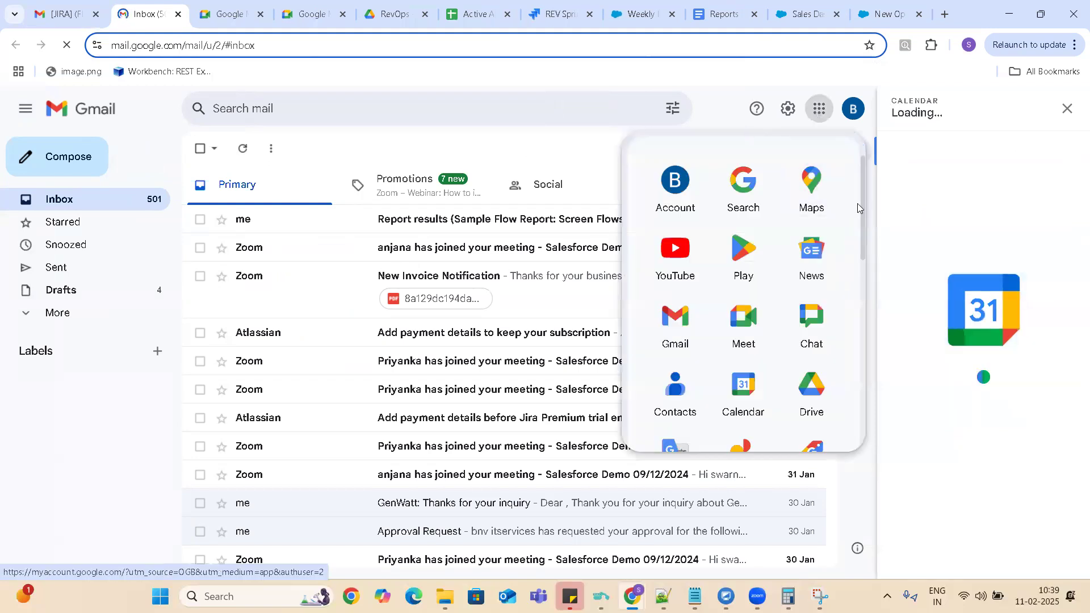
pyautogui.moveTo(862, 203); pyautogui.dragTo(872, 265)
pyautogui.click(748, 390)
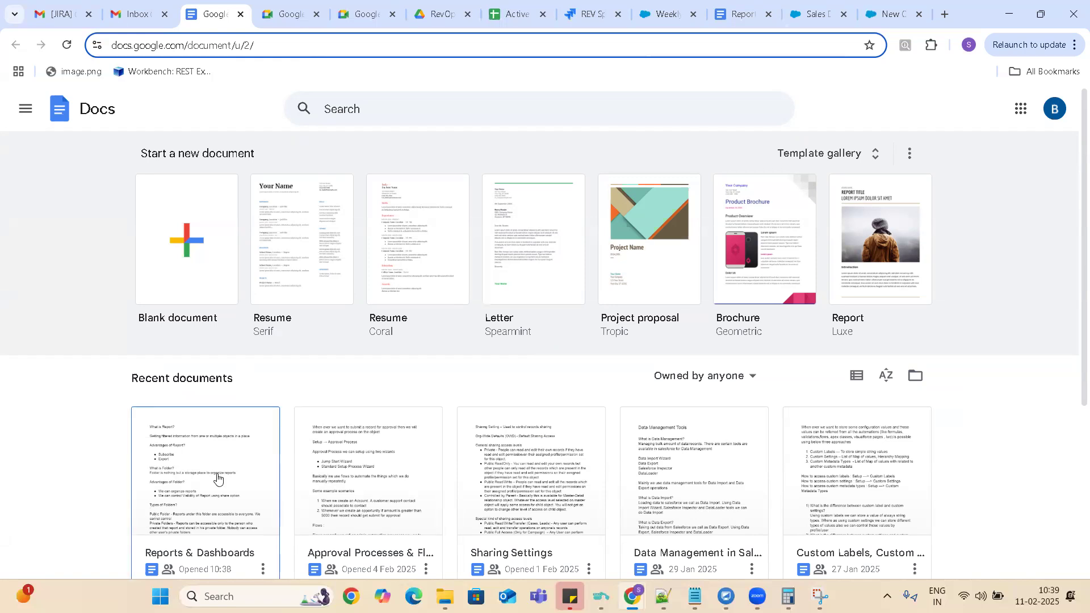
pyautogui.click(385, 469)
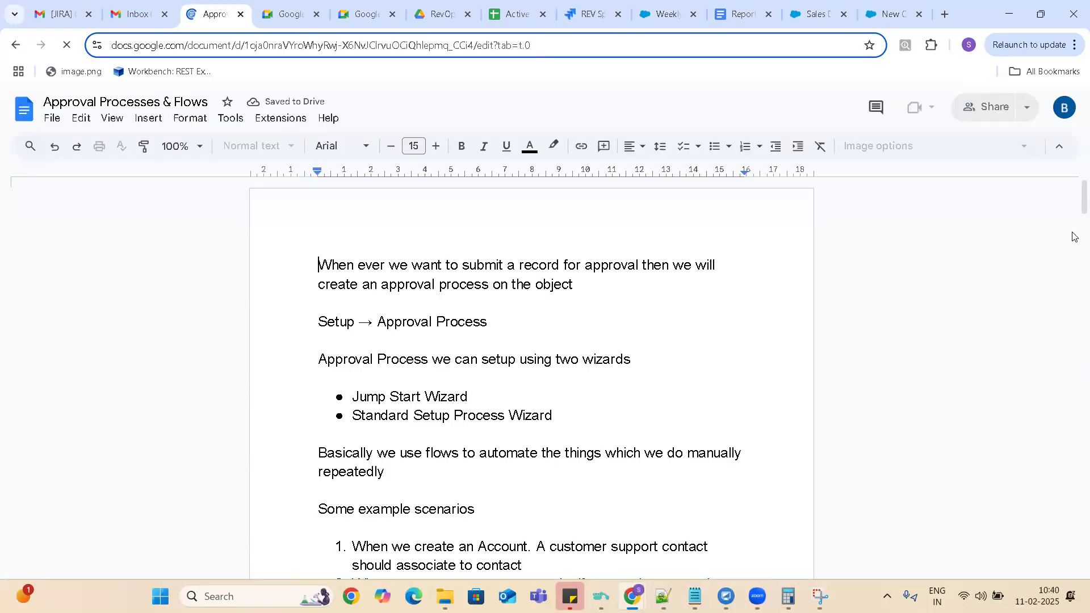
# Review the approval process and flow notes, and highlight the third flow example about not inactivating accounts with open opportunities.
pyautogui.scroll(-7, 1074, 216)
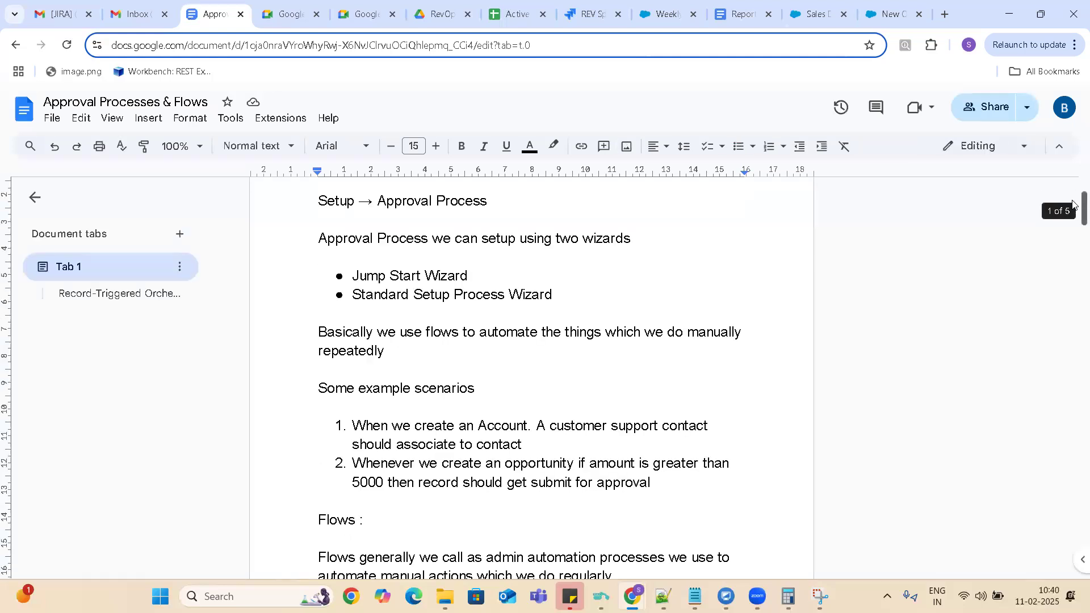
pyautogui.scroll(-7, 1074, 267)
pyautogui.moveTo(1073, 279); pyautogui.dragTo(1073, 488)
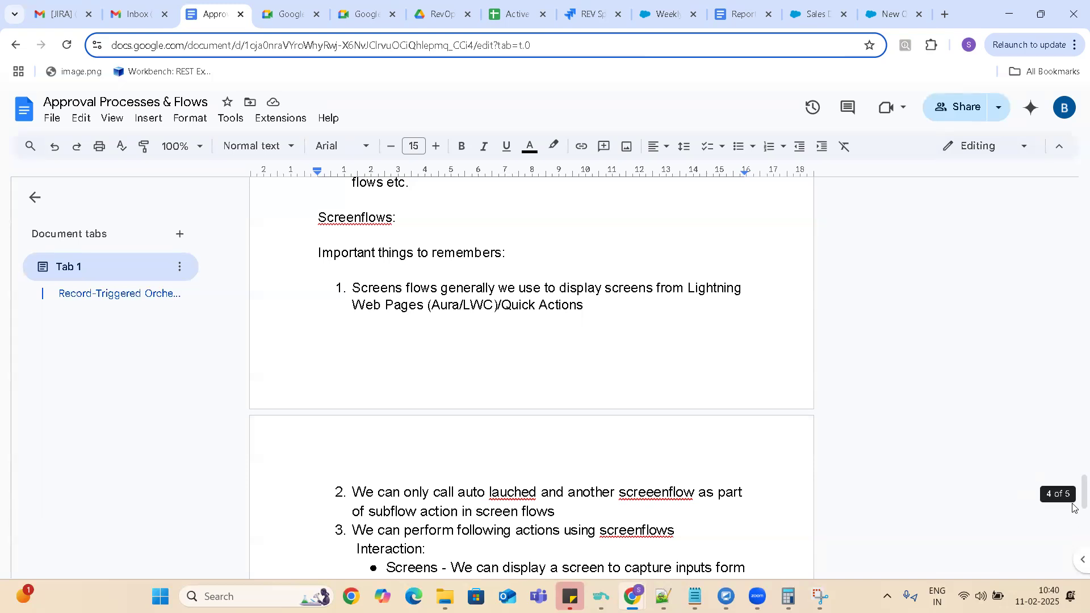
pyautogui.moveTo(1073, 487); pyautogui.dragTo(1074, 511)
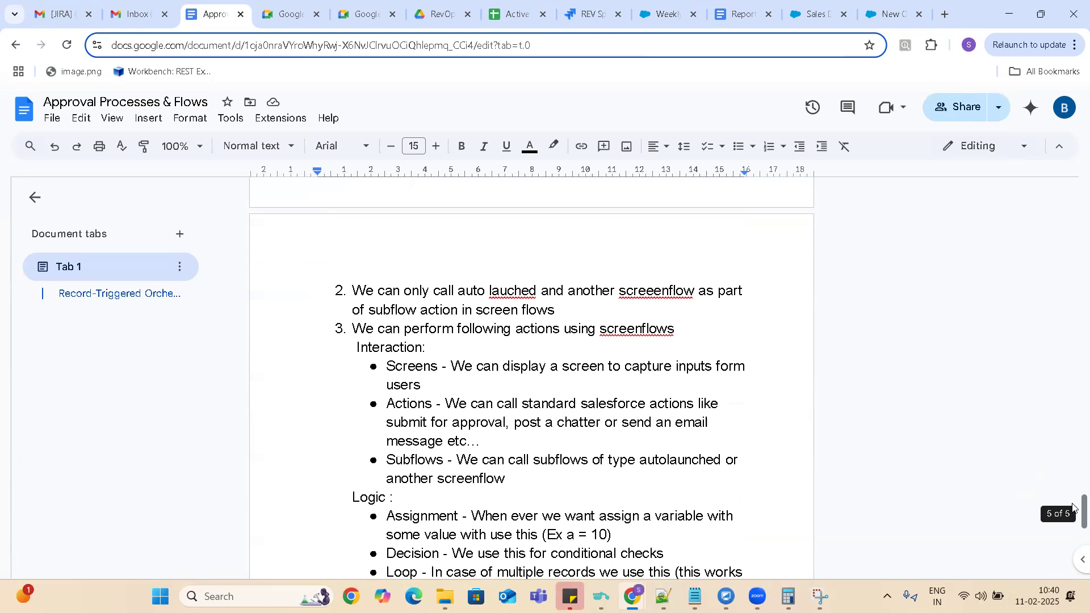
pyautogui.moveTo(1073, 508); pyautogui.dragTo(1073, 546)
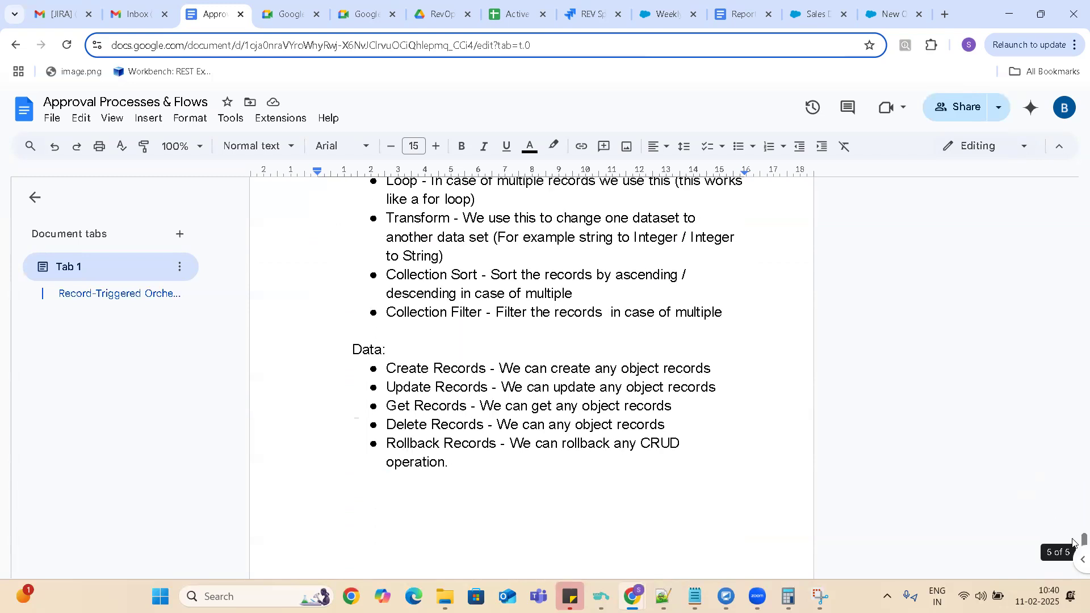
pyautogui.moveTo(1073, 541); pyautogui.dragTo(1073, 236)
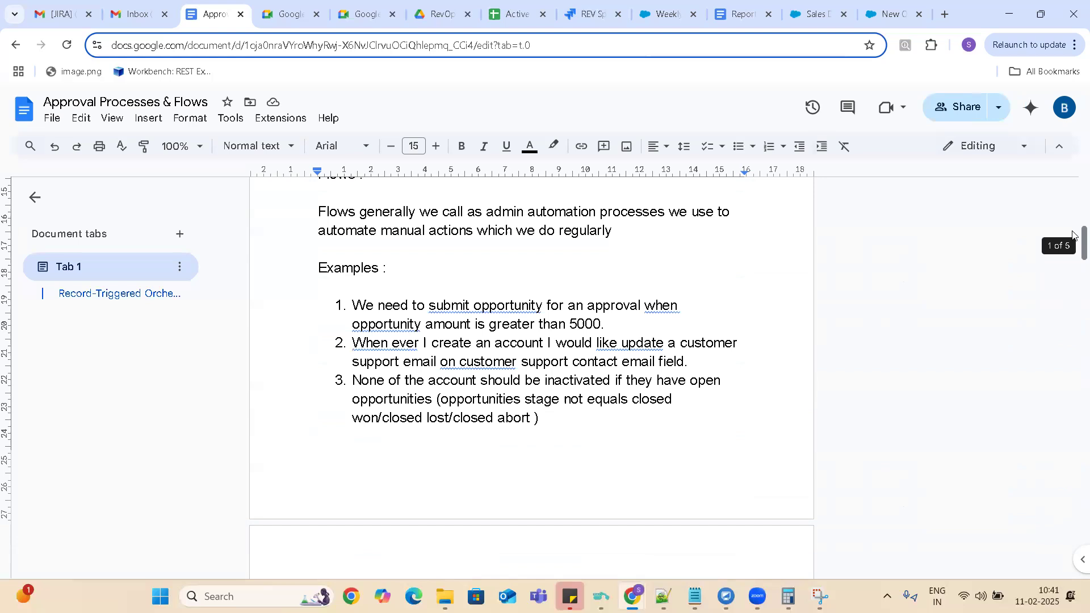
pyautogui.moveTo(1073, 235); pyautogui.dragTo(1073, 252)
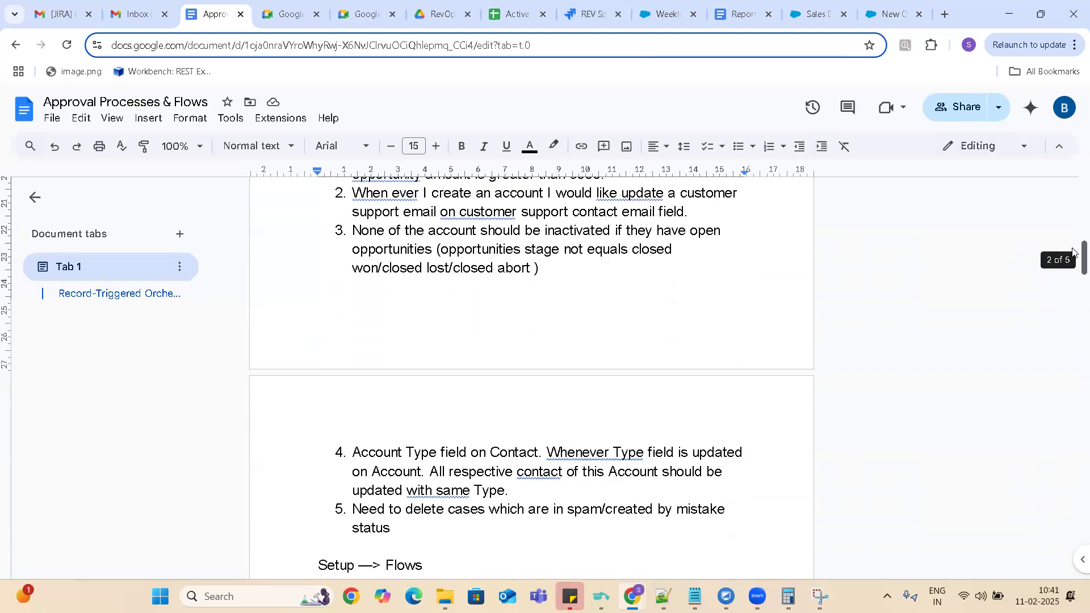
pyautogui.scroll(-1, 1073, 252)
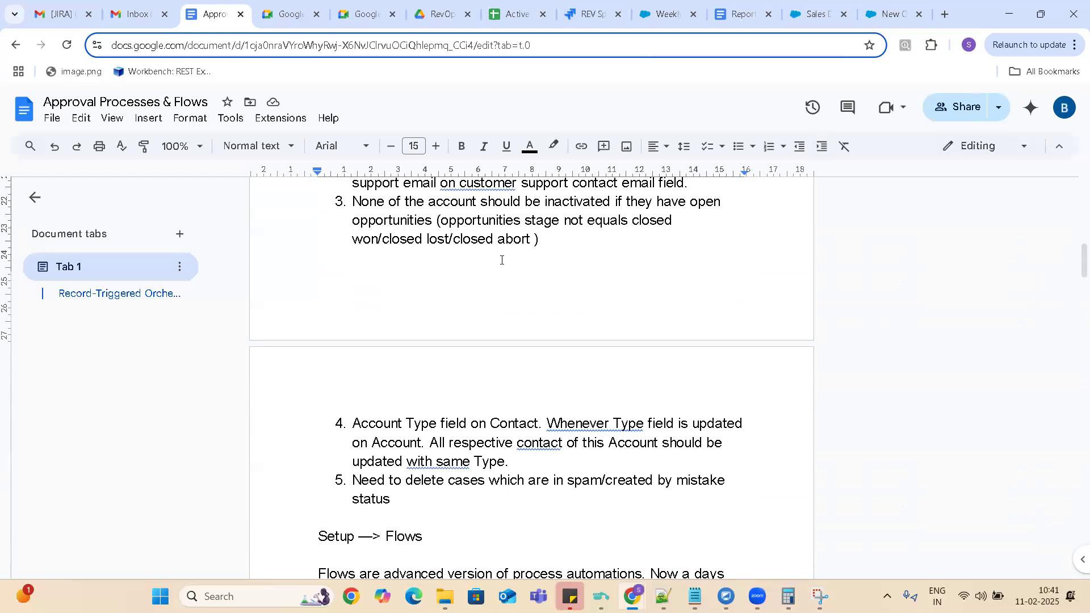
pyautogui.moveTo(356, 202); pyautogui.dragTo(577, 252)
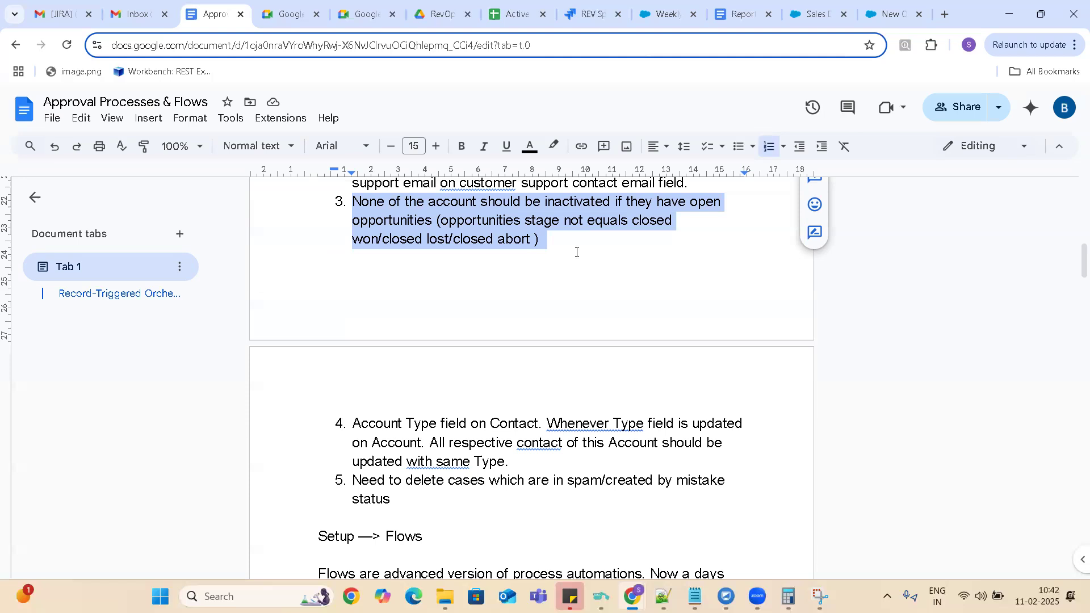
# Switch to Salesforce and open the detail fields of the United Oil & Gas Corp. account.
pyautogui.click(896, 23)
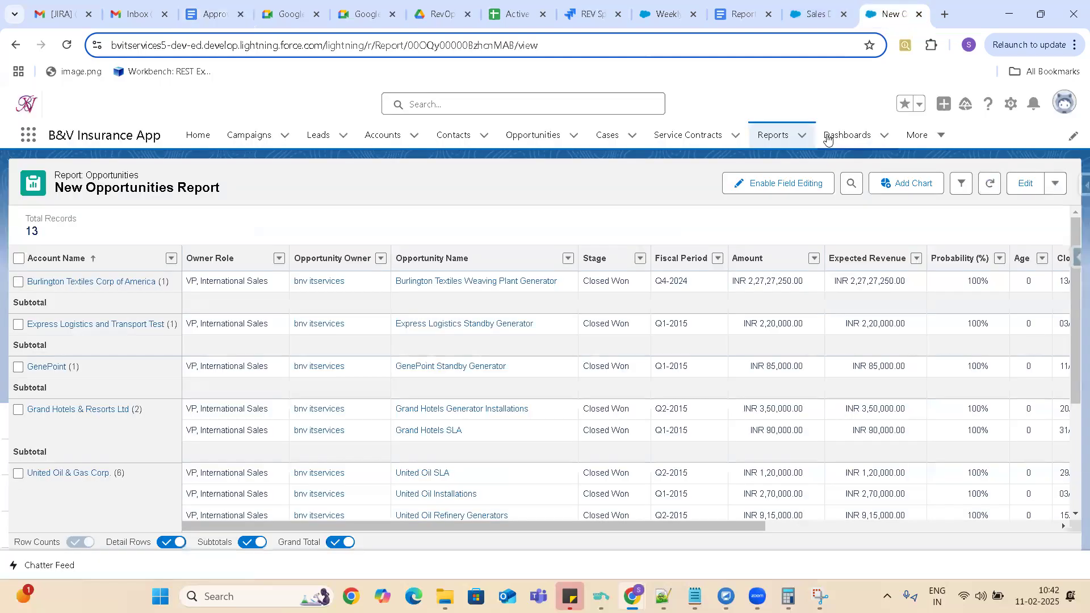
pyautogui.click(378, 134)
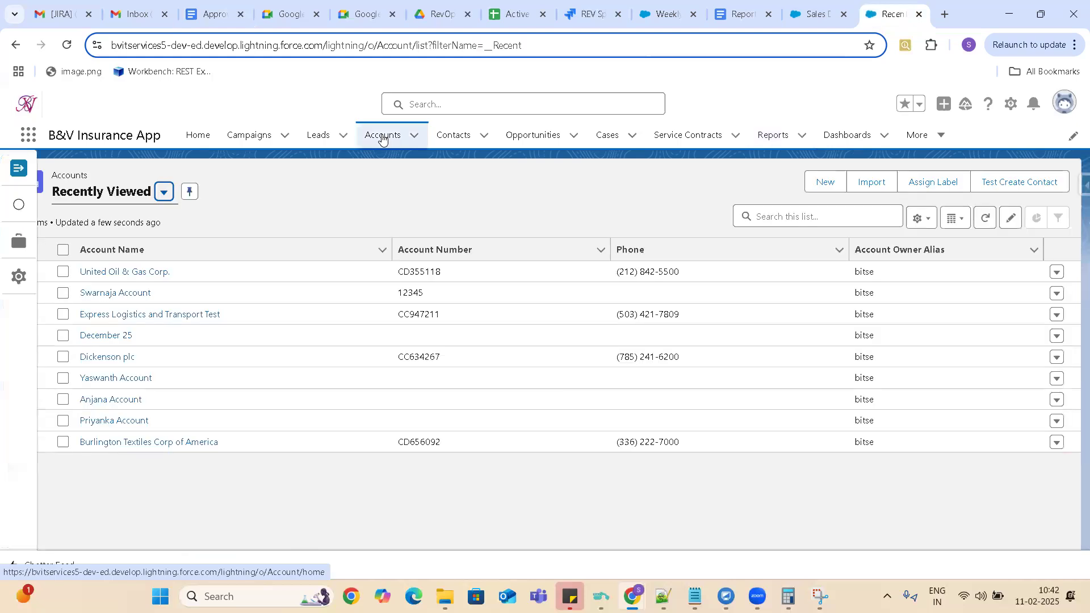
pyautogui.click(125, 272)
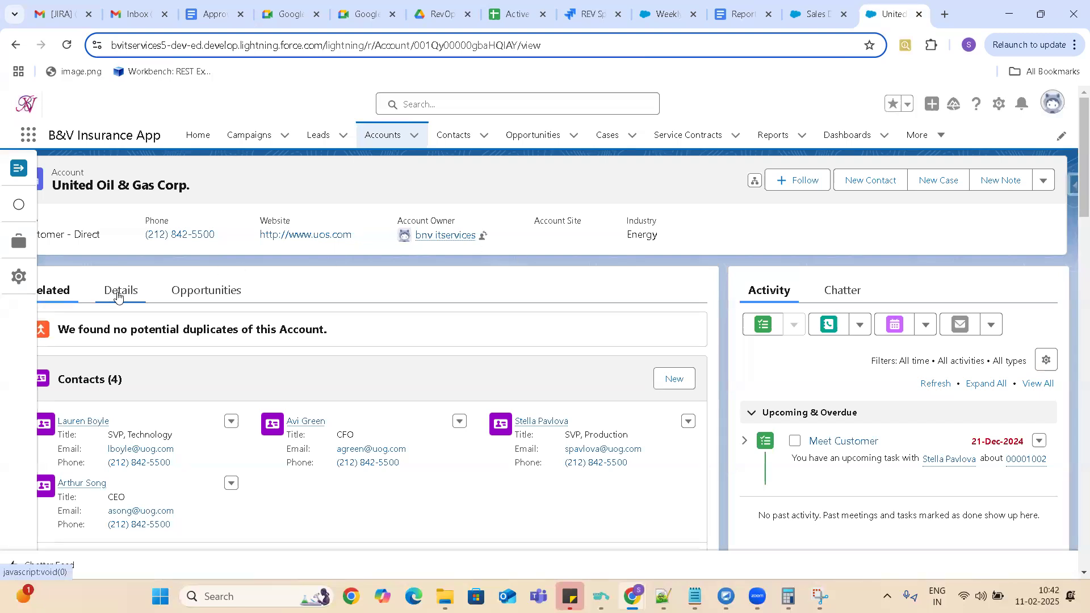
pyautogui.click(117, 297)
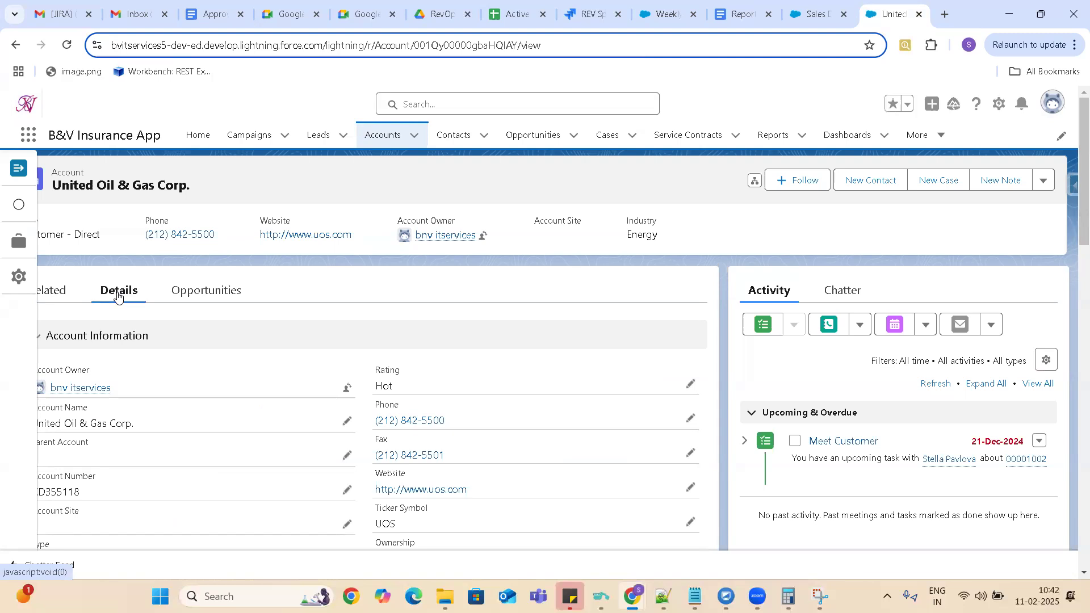
# Find the Status field on the United Oil & Gas Corp. account, set it to Former Customer, and save the record.
pyautogui.hotkey('ctrl', 'f')
pyautogui.write('Status')
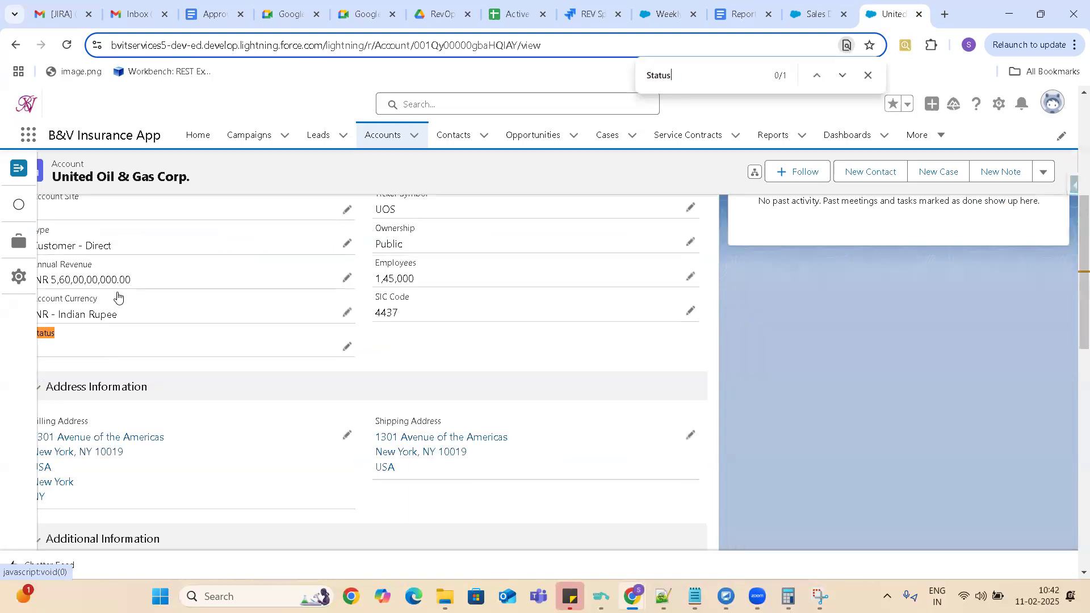
pyautogui.click(19, 169)
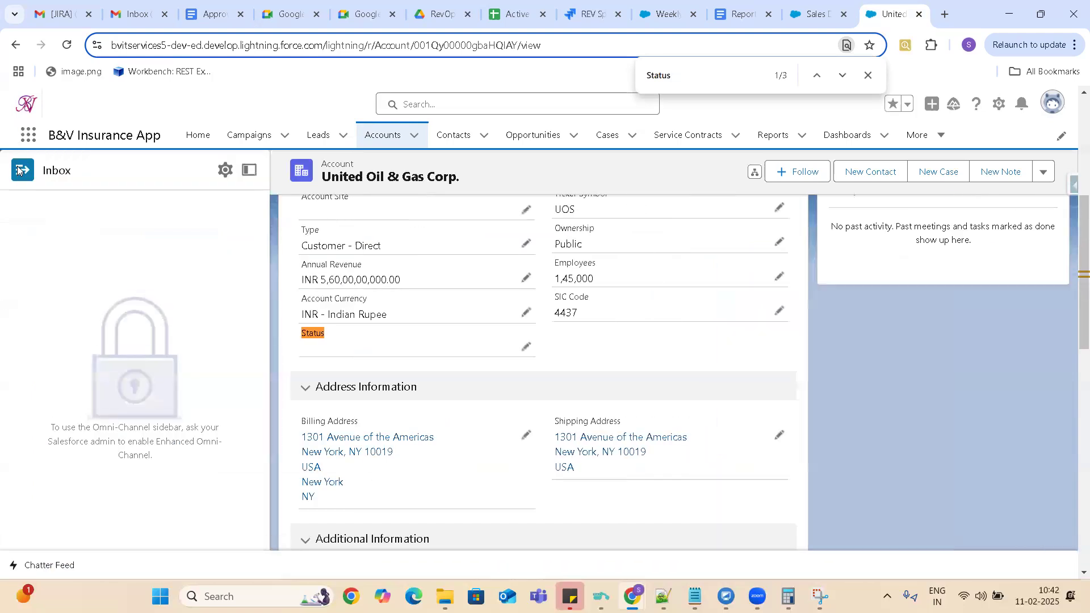
pyautogui.click(245, 174)
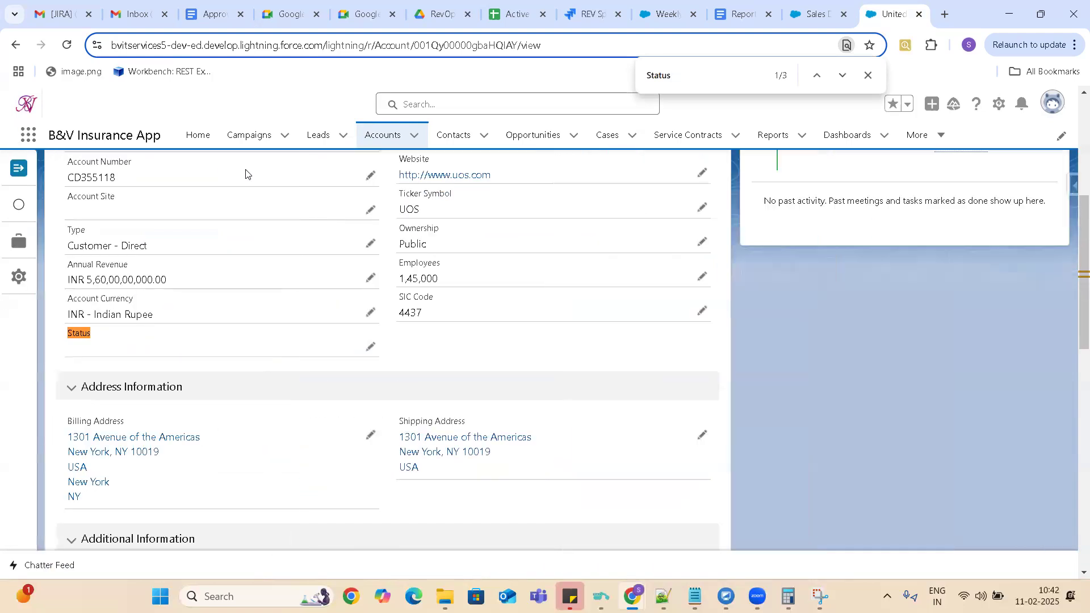
pyautogui.click(370, 346)
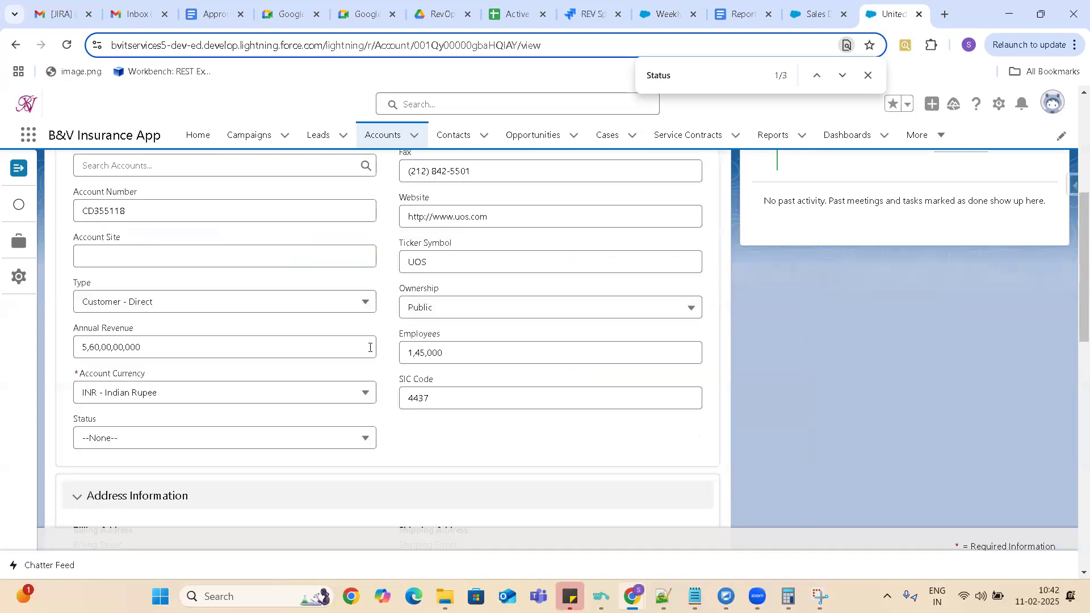
pyautogui.click(322, 439)
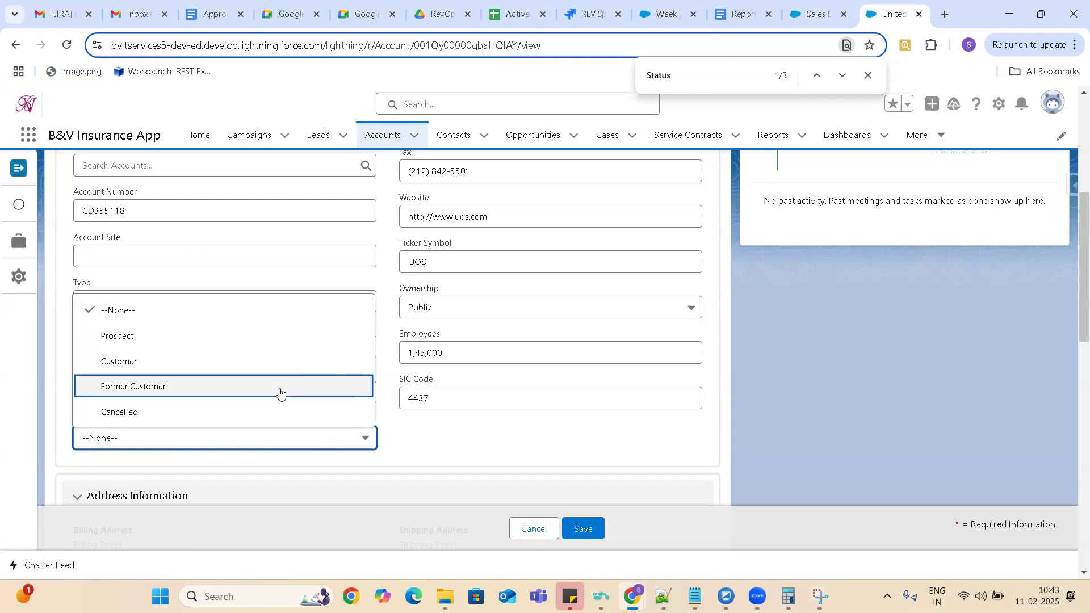
pyautogui.click(280, 388)
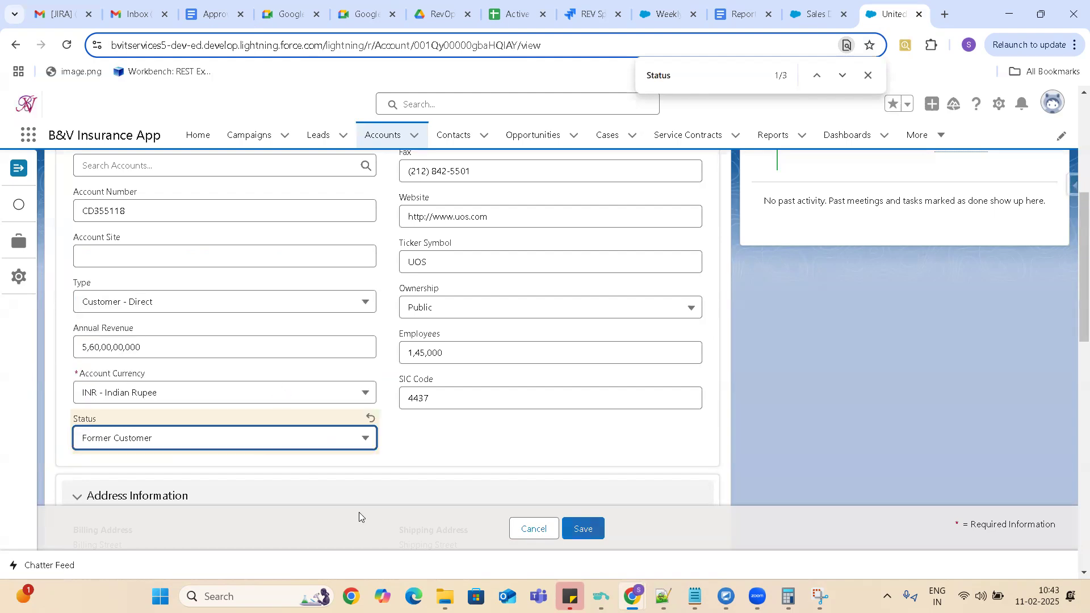
pyautogui.hotkey('ctrl', 's')
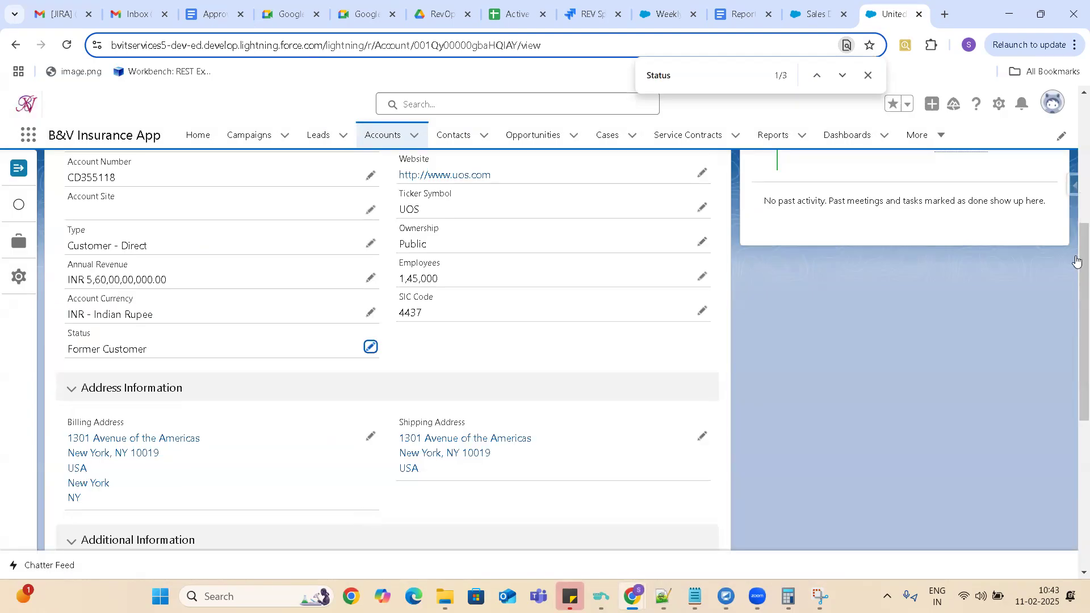
# Open the opportunities of the United Oil & Gas Corp. account and highlight the stage details of the ones still open.
pyautogui.scroll(2, 1078, 259)
pyautogui.scroll(3, 1077, 259)
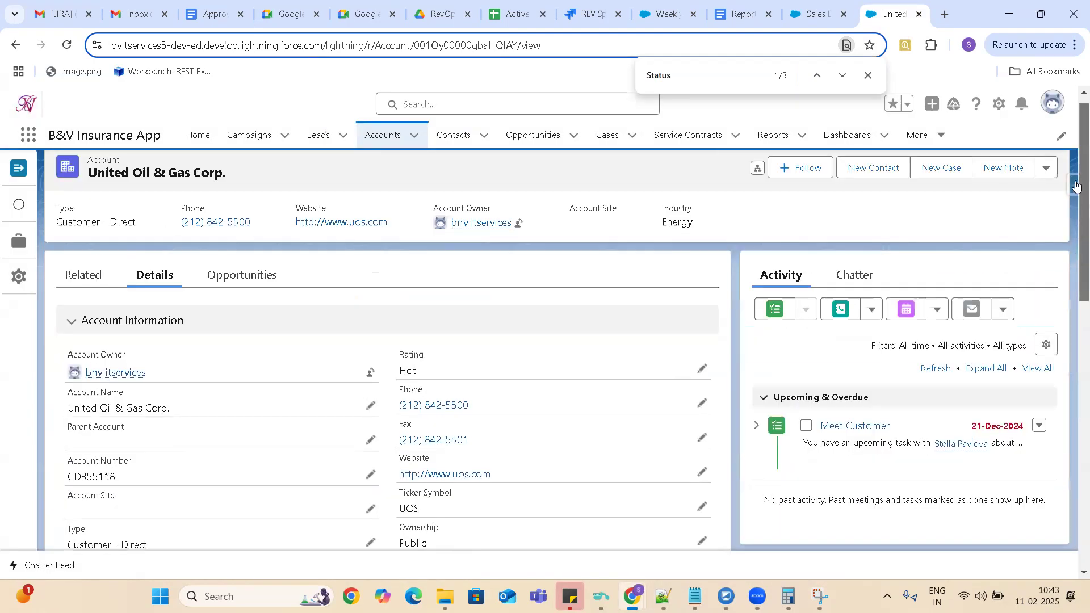
pyautogui.click(250, 294)
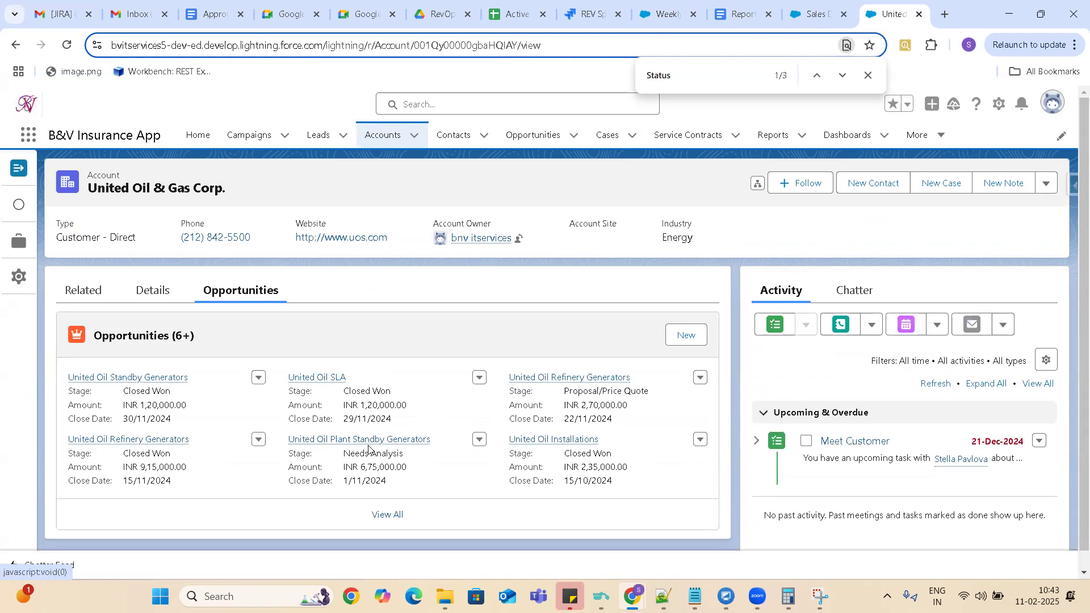
pyautogui.moveTo(344, 457); pyautogui.dragTo(405, 457)
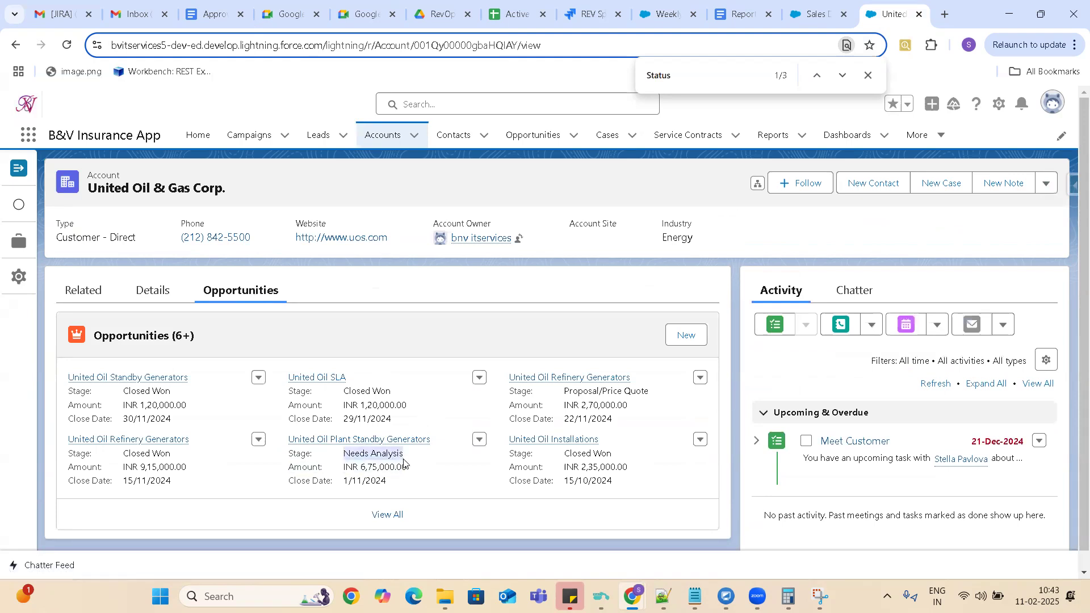
pyautogui.moveTo(566, 393); pyautogui.dragTo(617, 377)
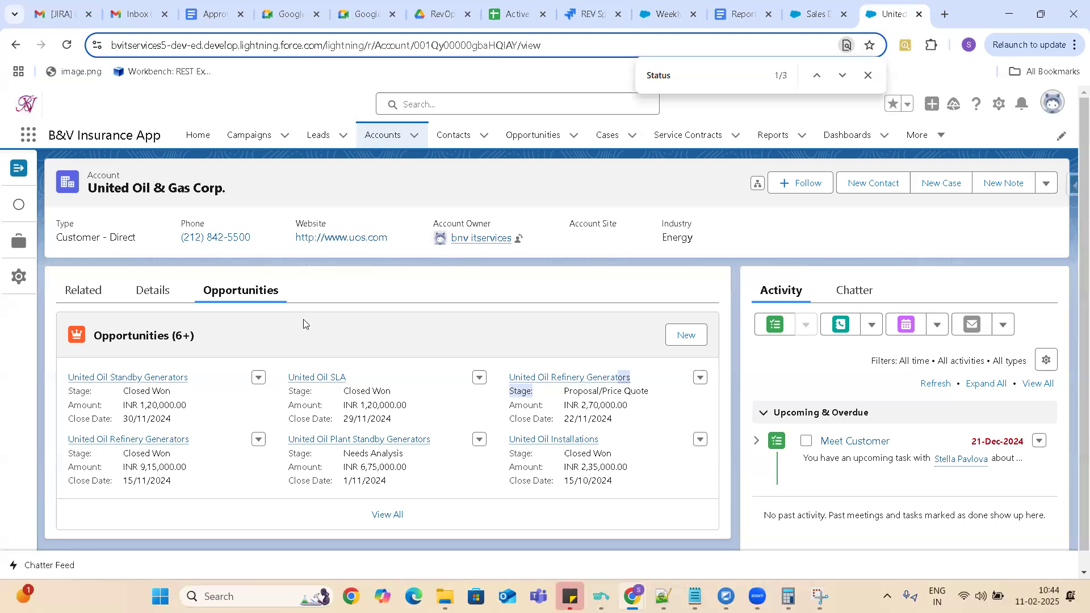
# Return to the United Oil & Gas Corp. account details and review the fields, including Status.
pyautogui.click(152, 292)
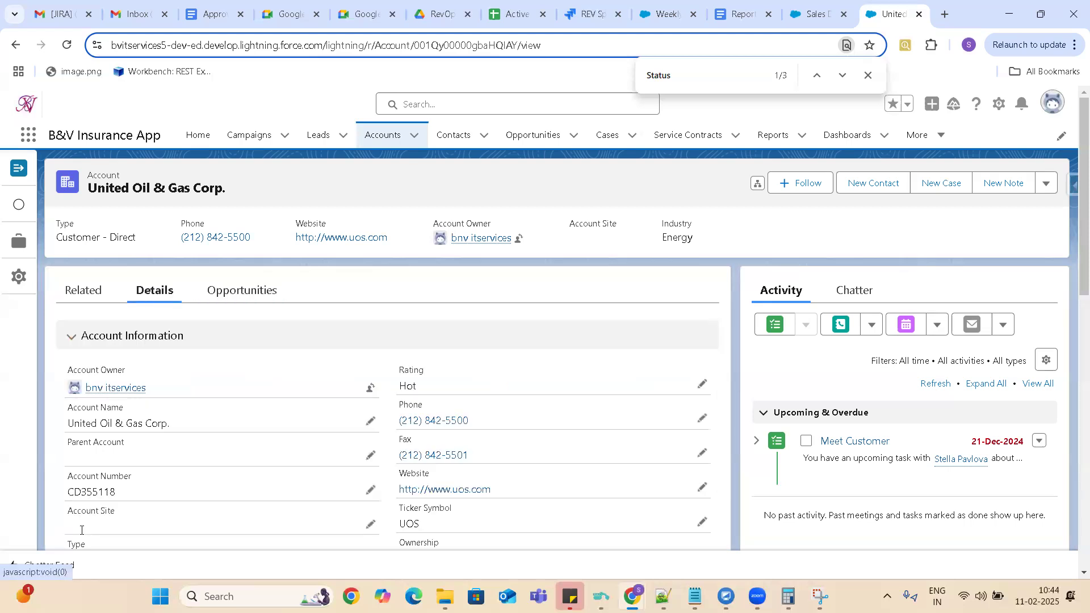
pyautogui.moveTo(1073, 229); pyautogui.dragTo(1074, 366)
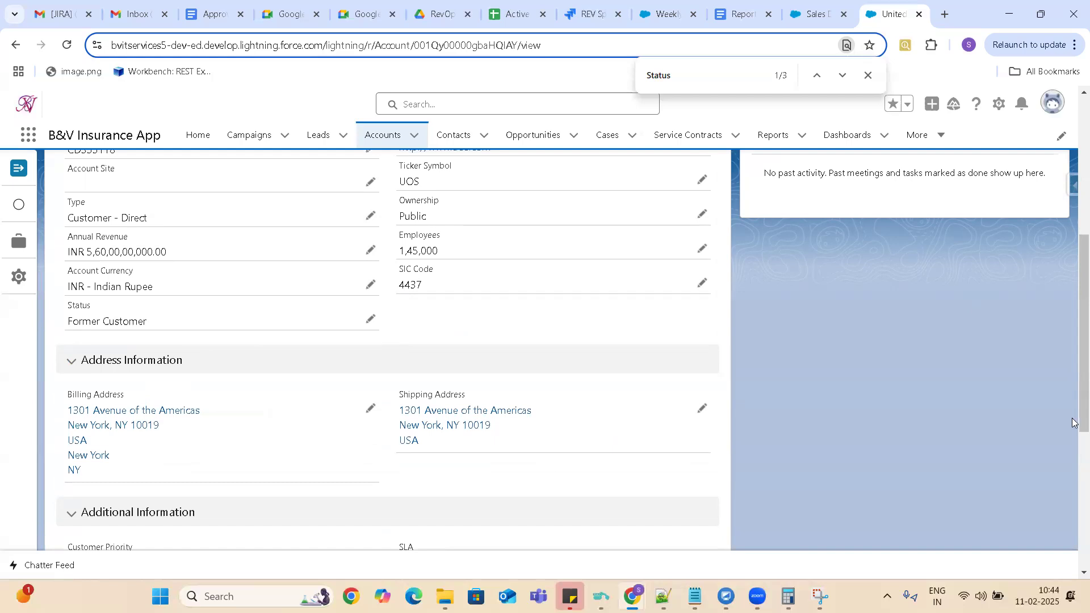
pyautogui.moveTo(1075, 352); pyautogui.dragTo(1073, 150)
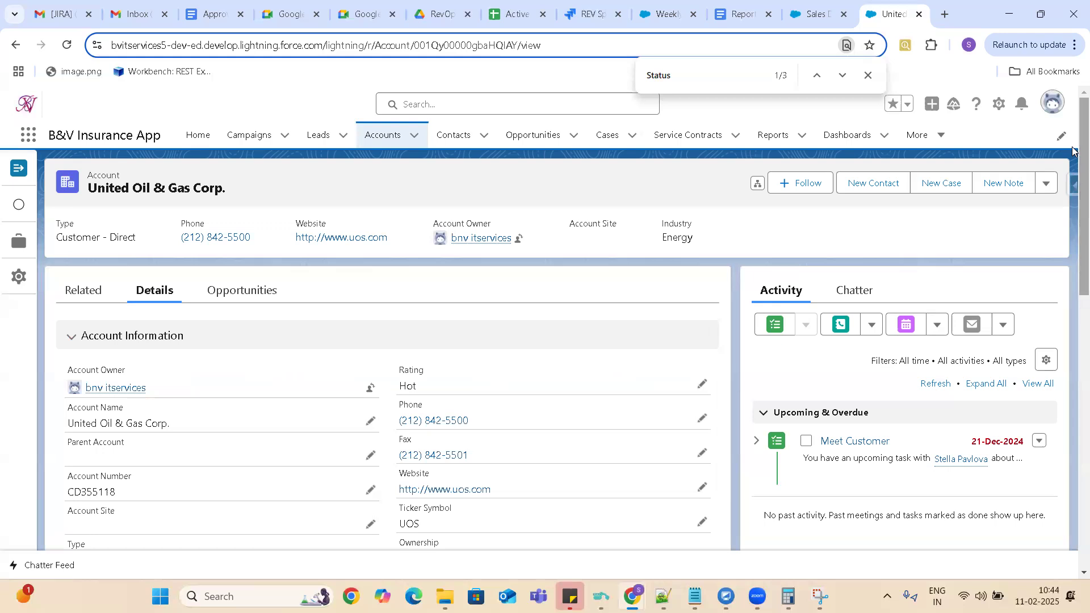
pyautogui.moveTo(1074, 150); pyautogui.dragTo(1073, 333)
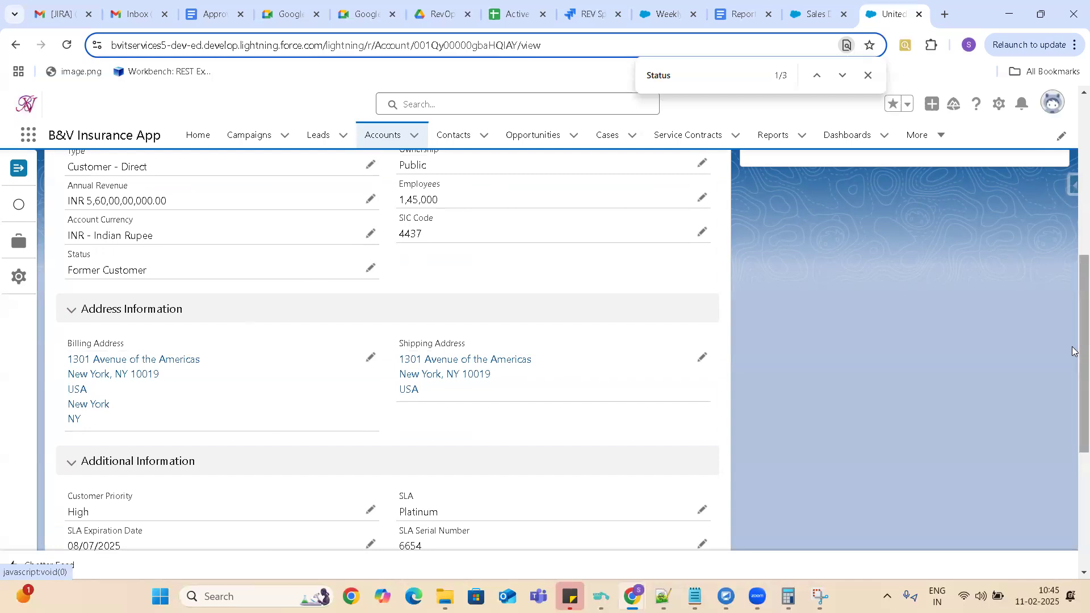
pyautogui.moveTo(1074, 355); pyautogui.dragTo(1073, 165)
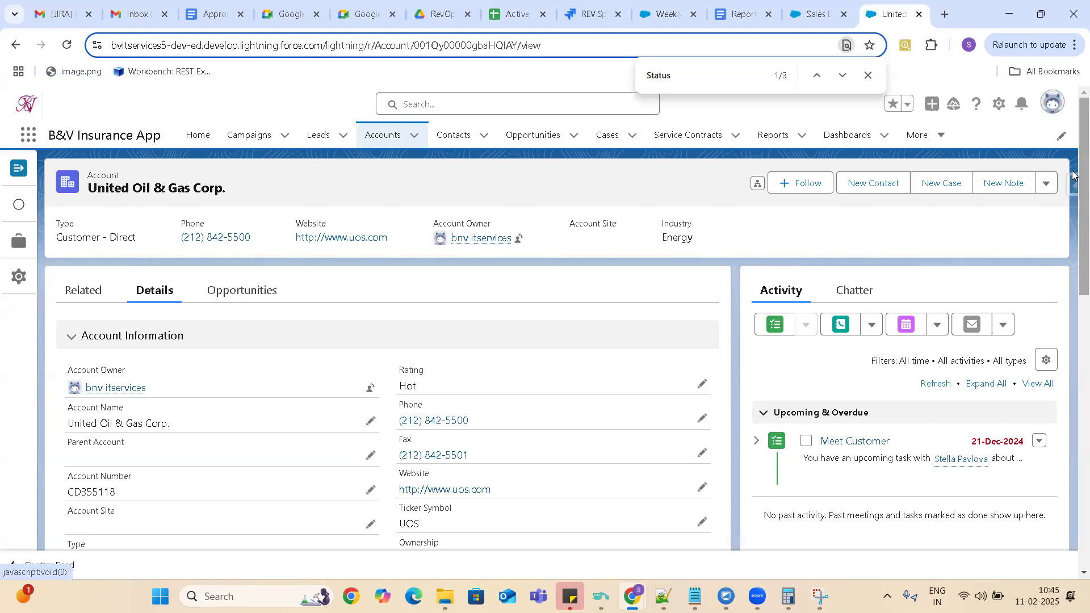
pyautogui.moveTo(1075, 190); pyautogui.dragTo(1074, 142)
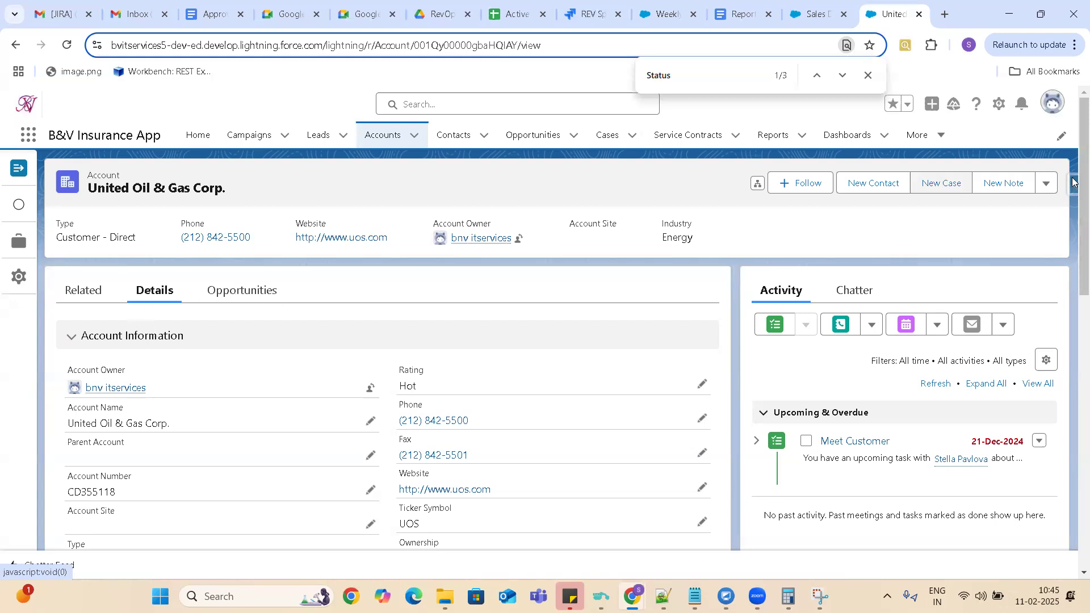
# Check the available Status options for the account, keep Former Customer selected, and save the record.
pyautogui.moveTo(1075, 177); pyautogui.dragTo(1074, 359)
pyautogui.scroll(3, 1075, 358)
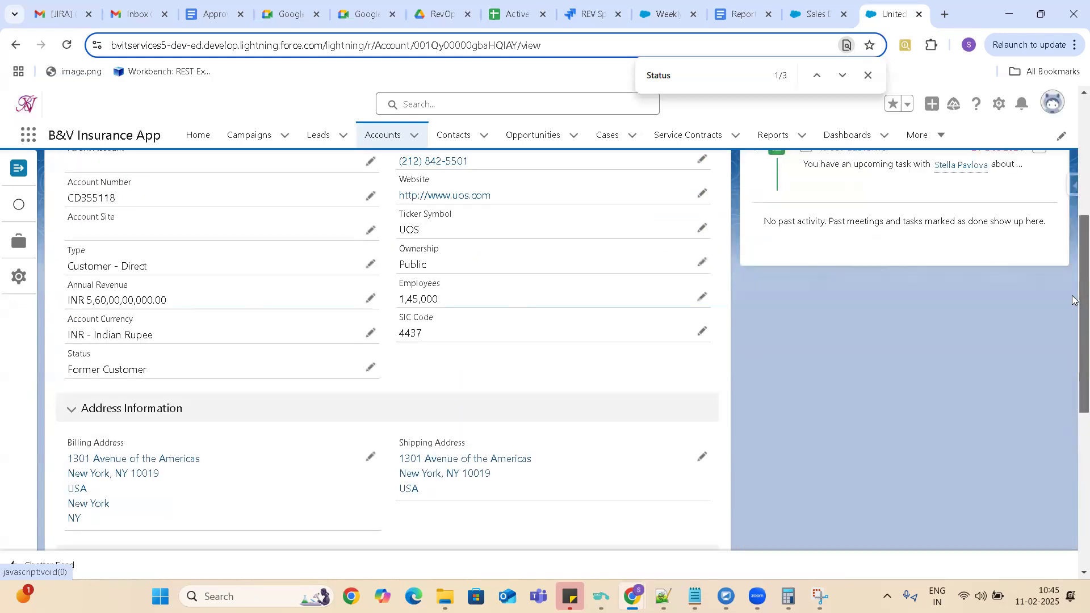
pyautogui.click(371, 370)
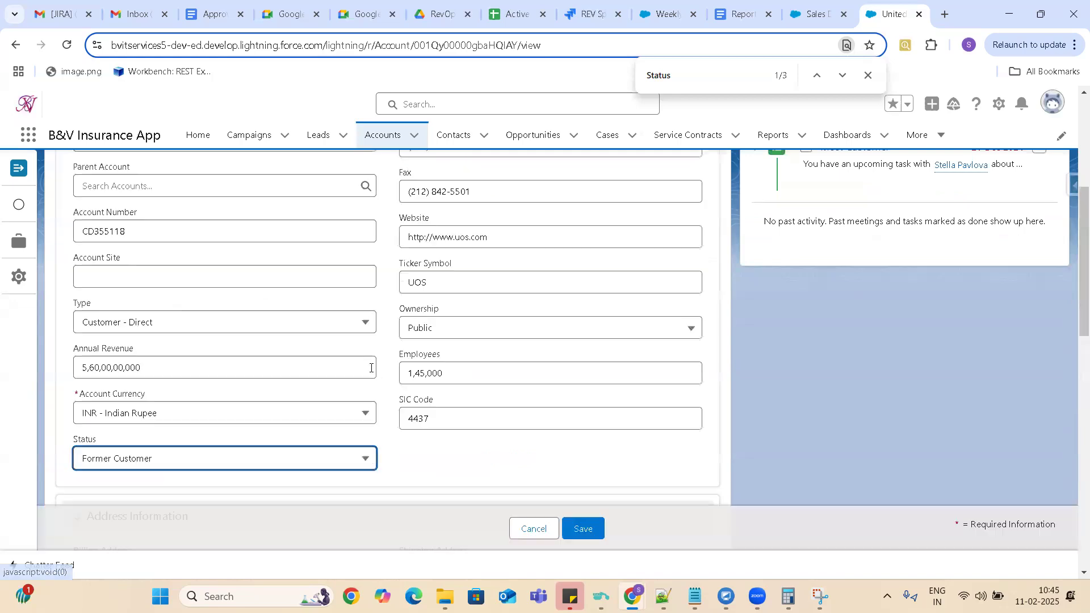
pyautogui.click(327, 458)
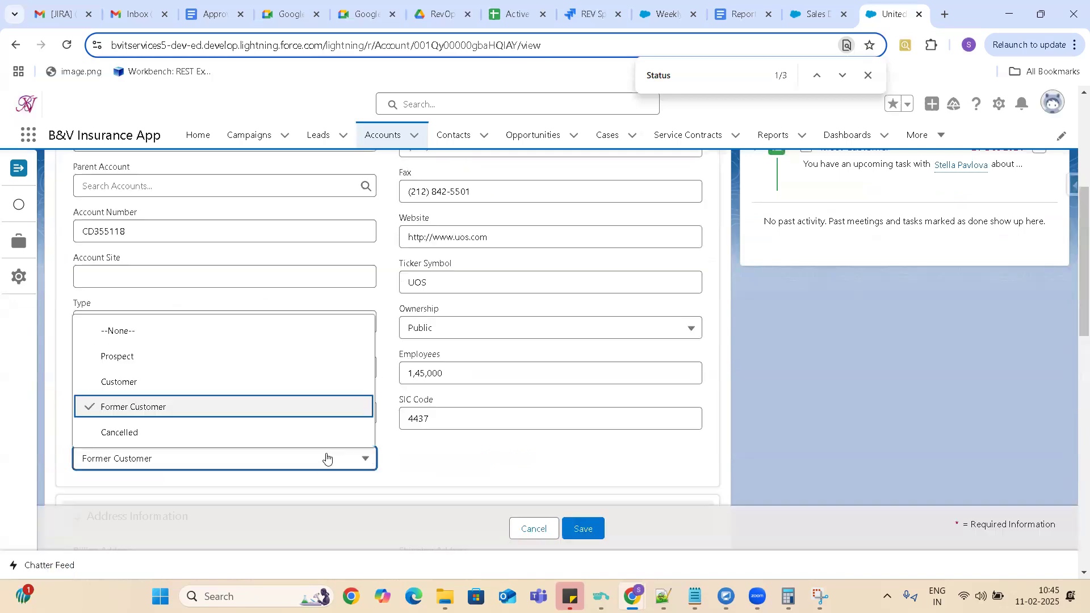
pyautogui.click(327, 459)
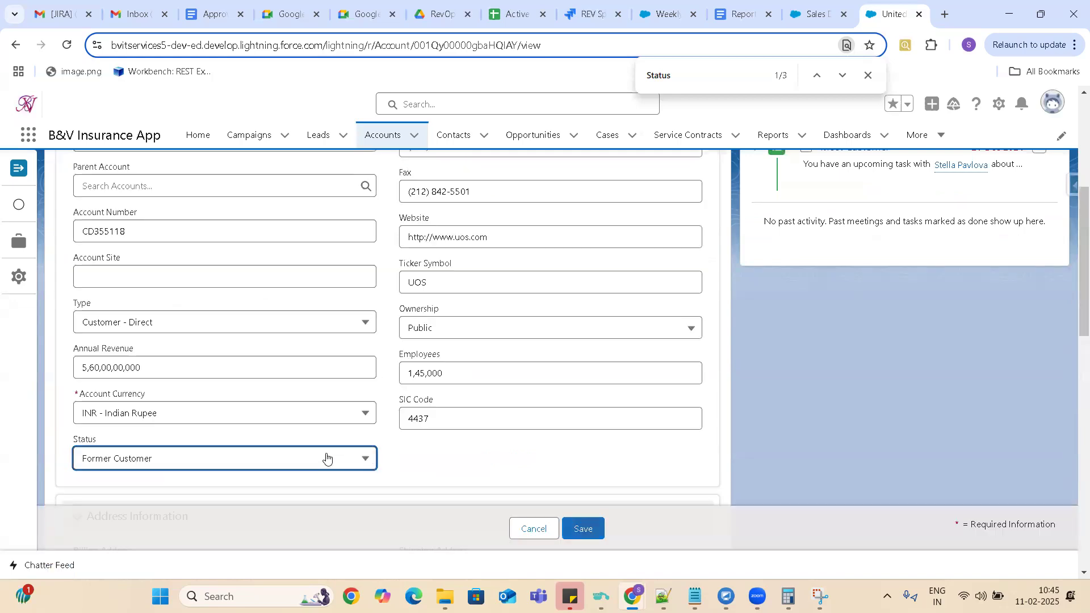
pyautogui.hotkey('ctrl', 's')
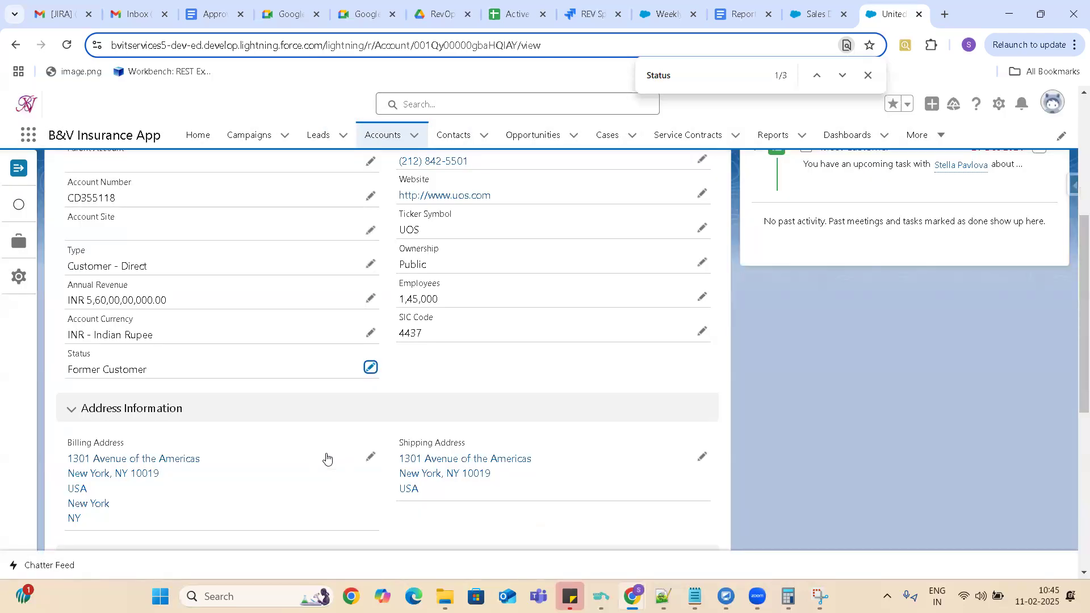
pyautogui.moveTo(1080, 352); pyautogui.dragTo(1075, 96)
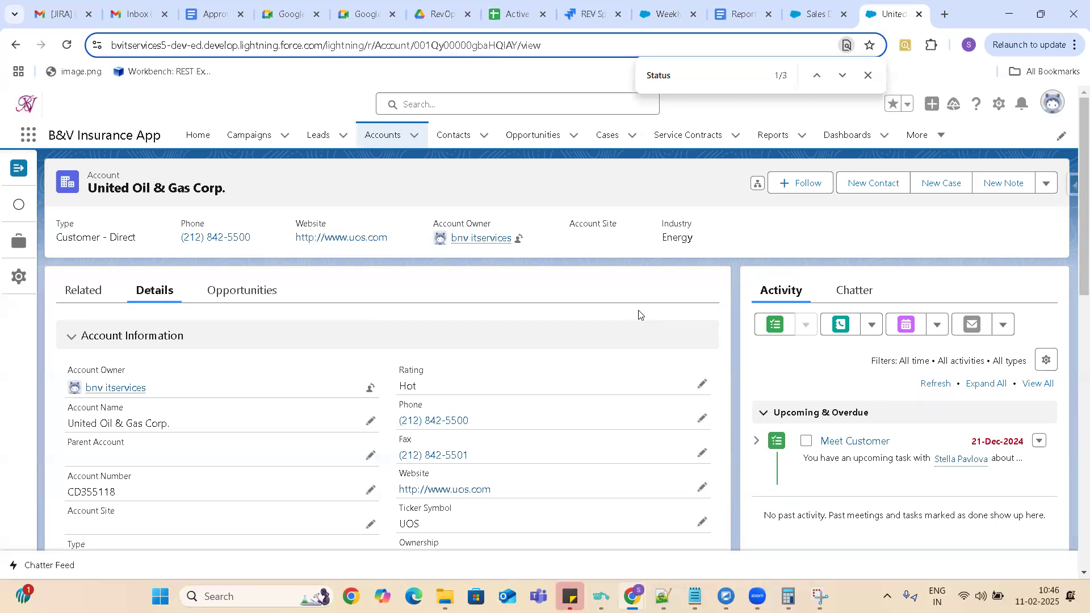
pyautogui.click(1048, 186)
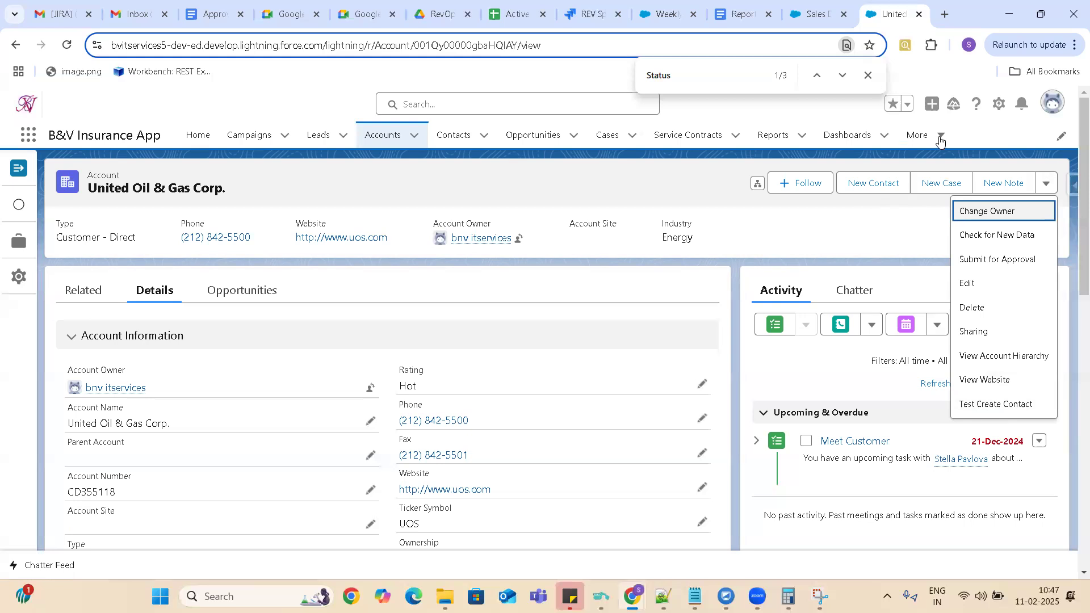
pyautogui.click(904, 215)
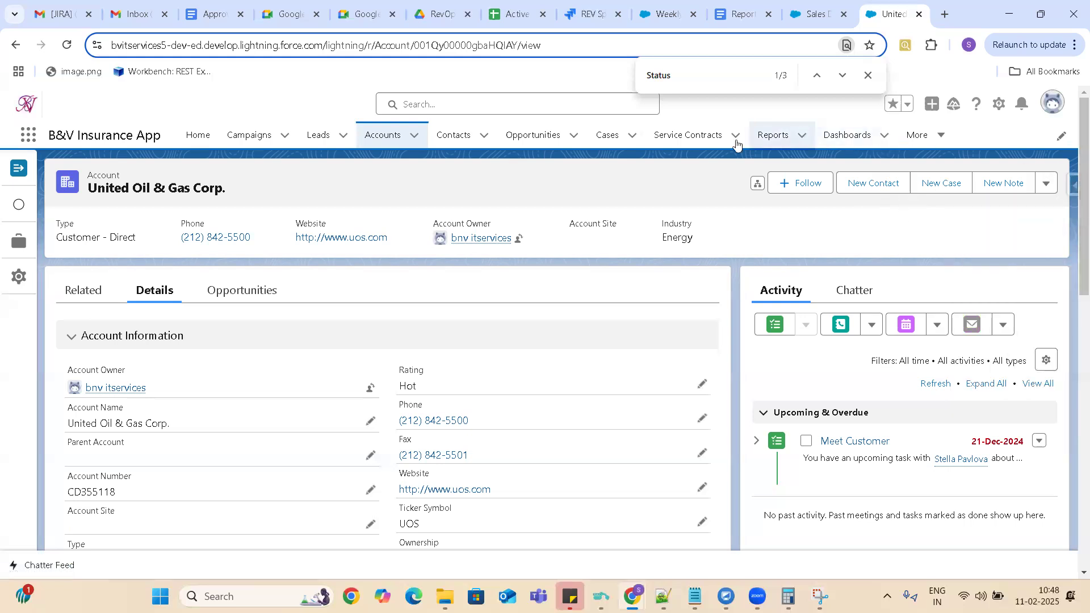
pyautogui.click(1001, 105)
pyautogui.click(940, 312)
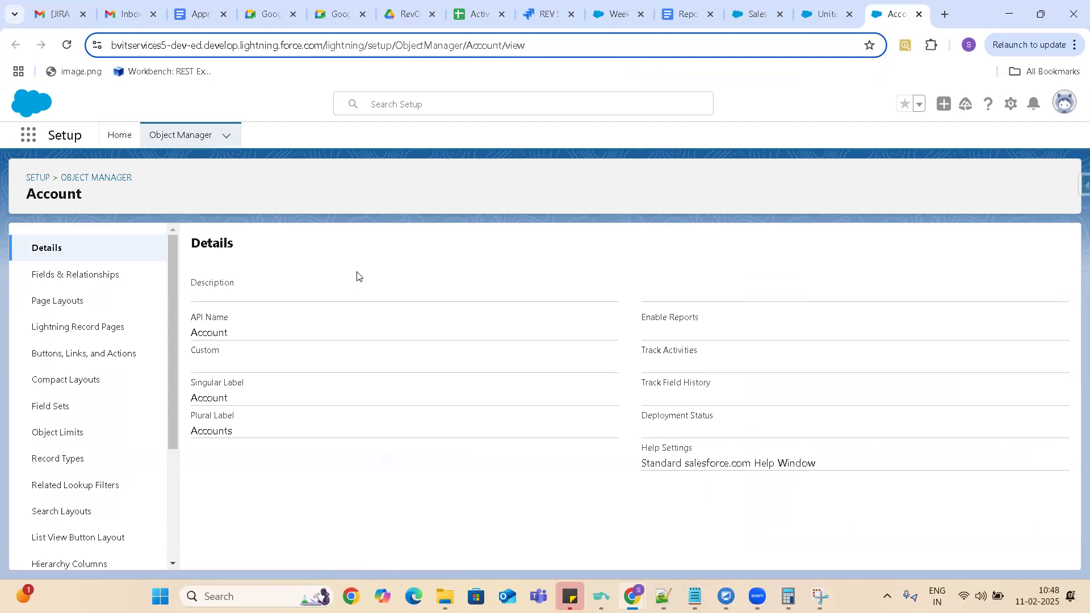
pyautogui.click(753, 19)
pyautogui.click(831, 19)
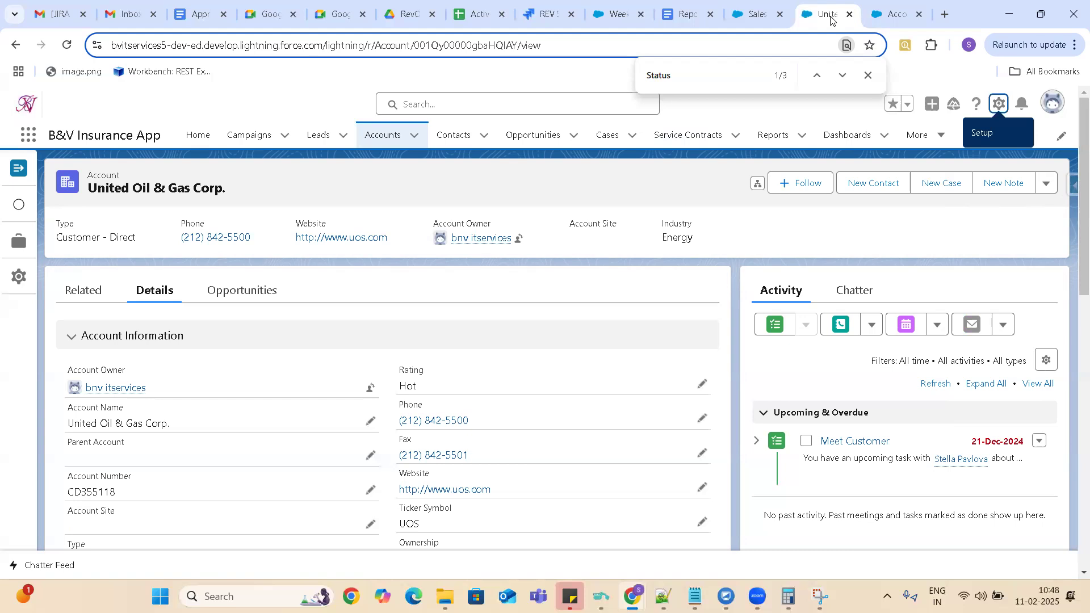
# Go to the Sales Dashboard, open Setup from there, search for "flows", and open the Process Automation Flows page.
pyautogui.click(763, 21)
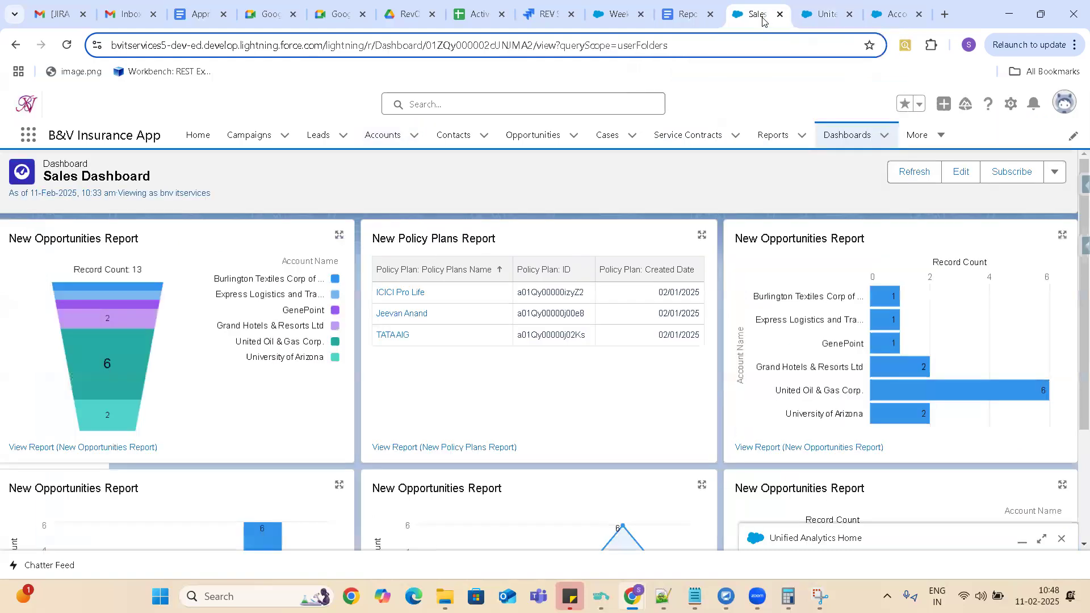
pyautogui.click(1011, 104)
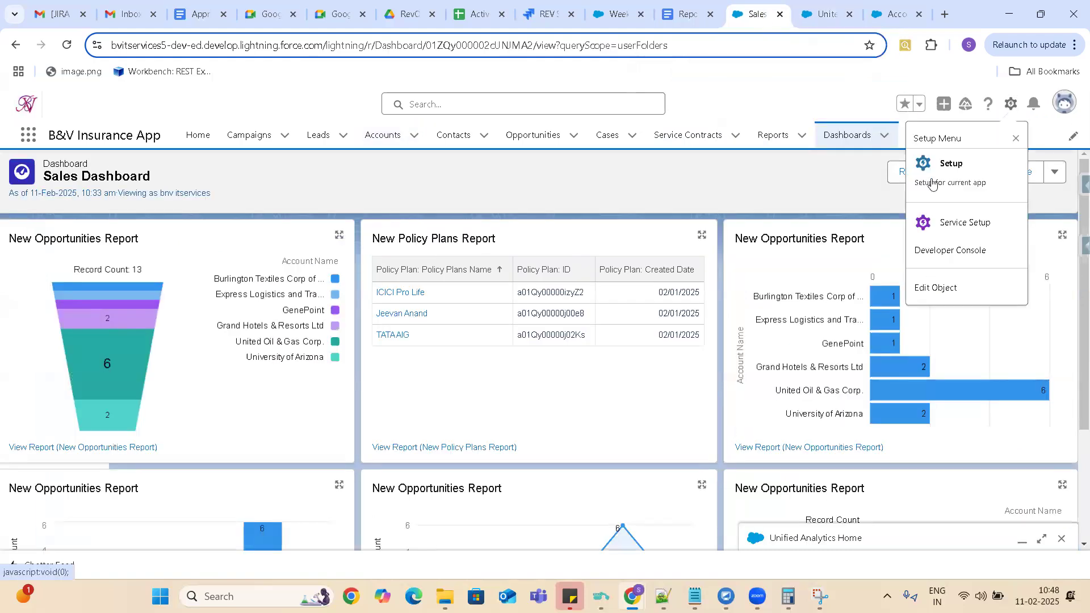
pyautogui.click(940, 167)
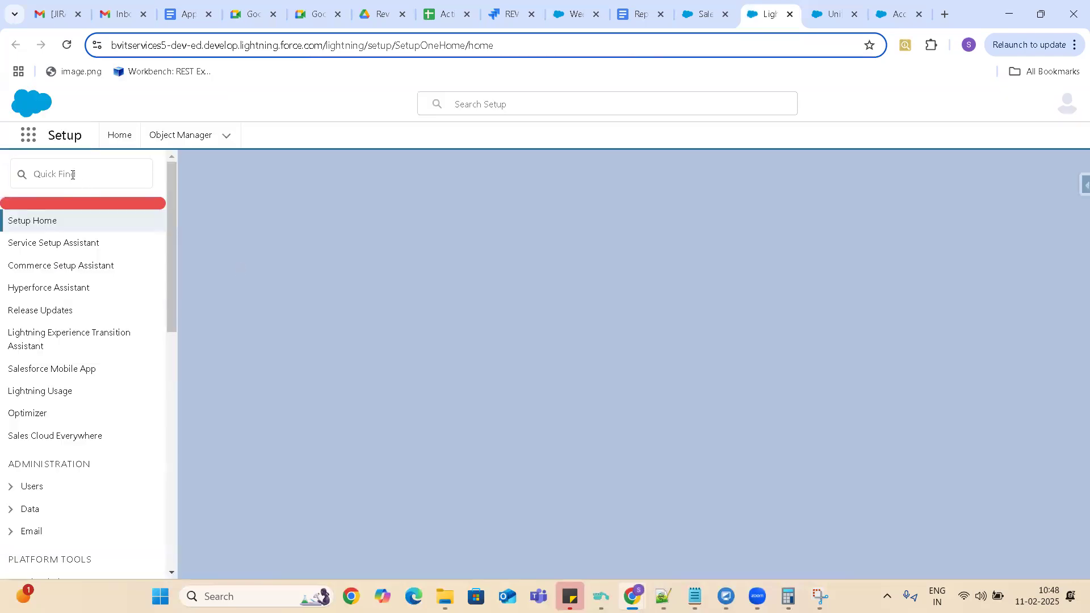
pyautogui.click(71, 175)
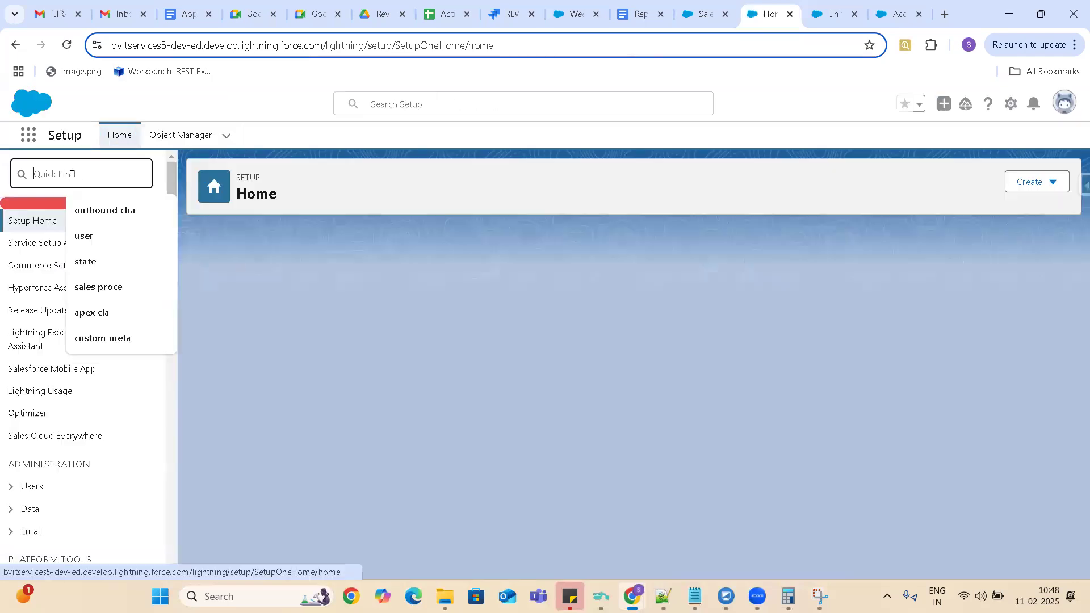
pyautogui.write('flows')
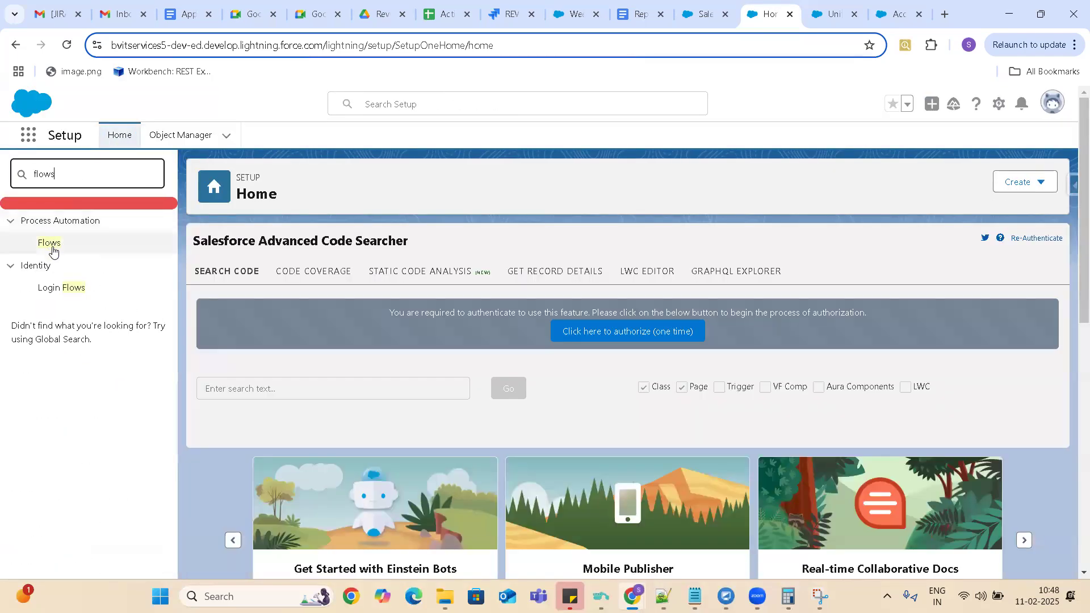
pyautogui.click(51, 245)
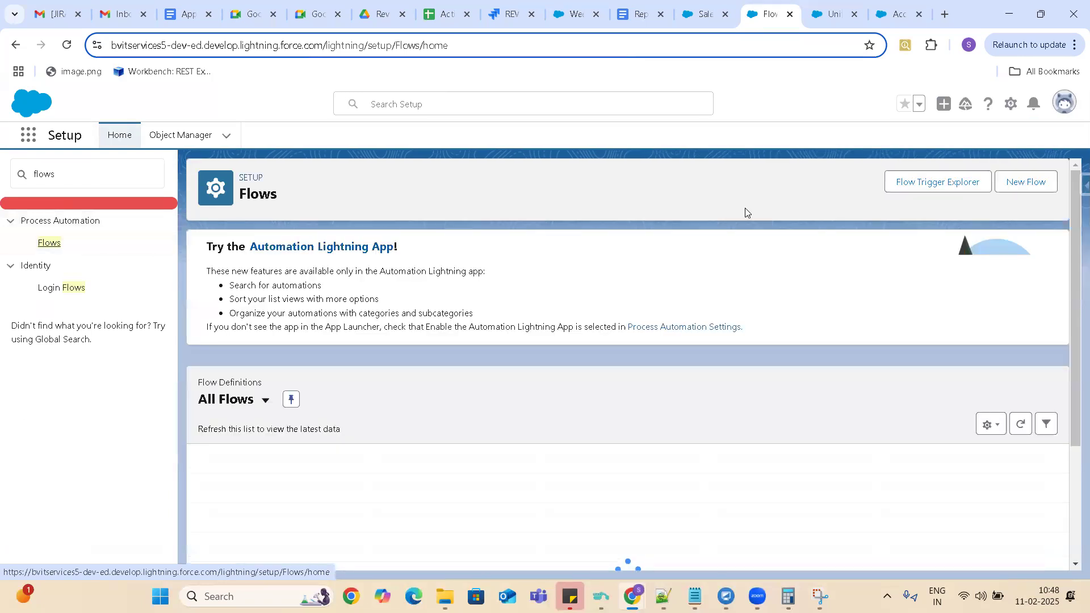
# Create a new Screen Flow from scratch and open the list of elements that can be added after Start.
pyautogui.click(954, 183)
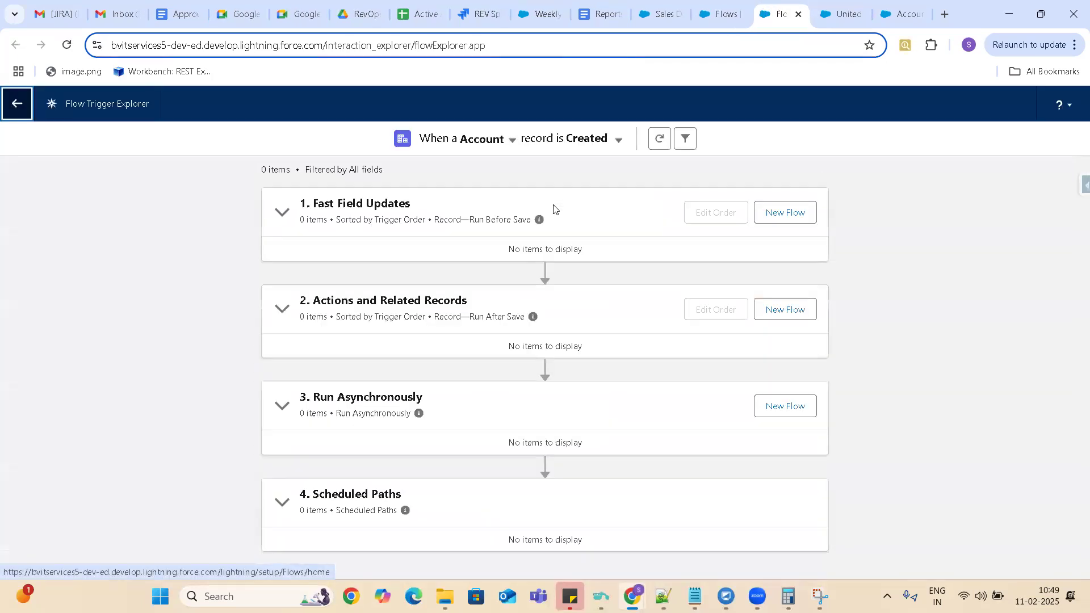
pyautogui.click(16, 108)
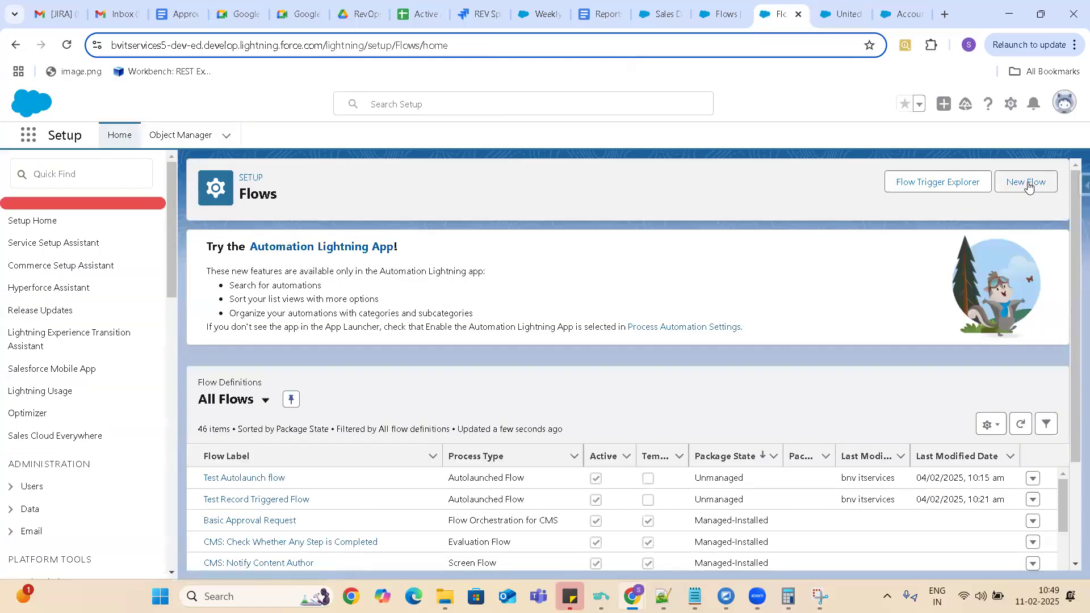
pyautogui.click(1028, 187)
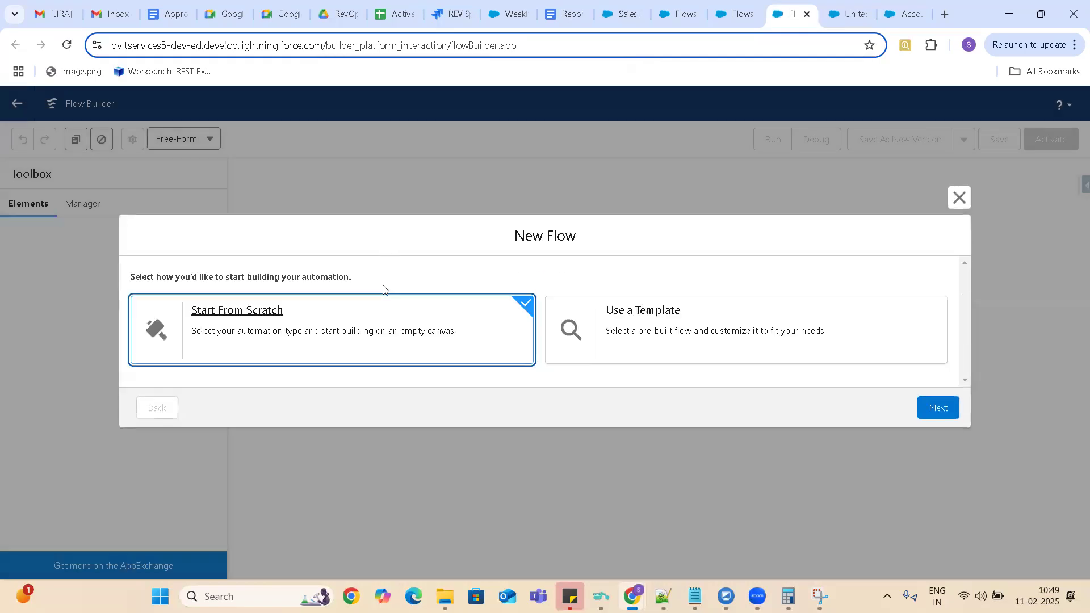
pyautogui.click(947, 410)
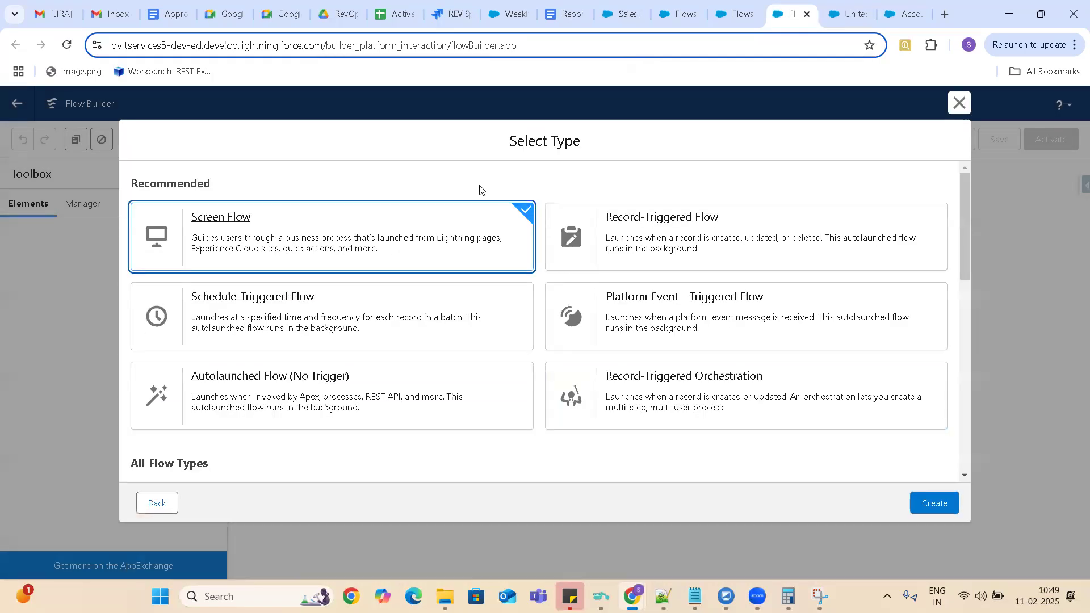
pyautogui.click(935, 503)
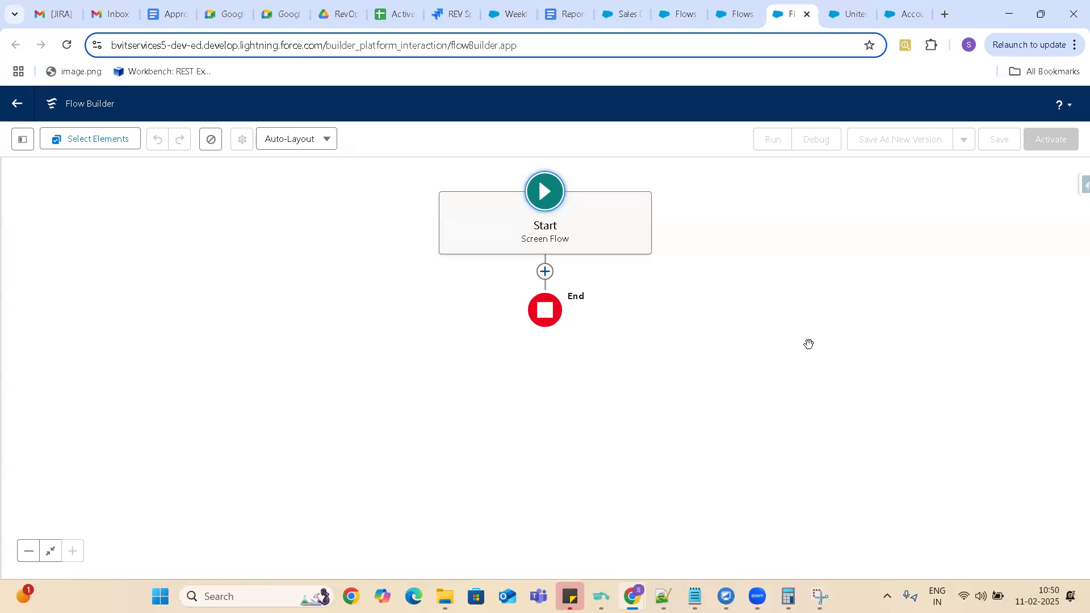
pyautogui.click(545, 272)
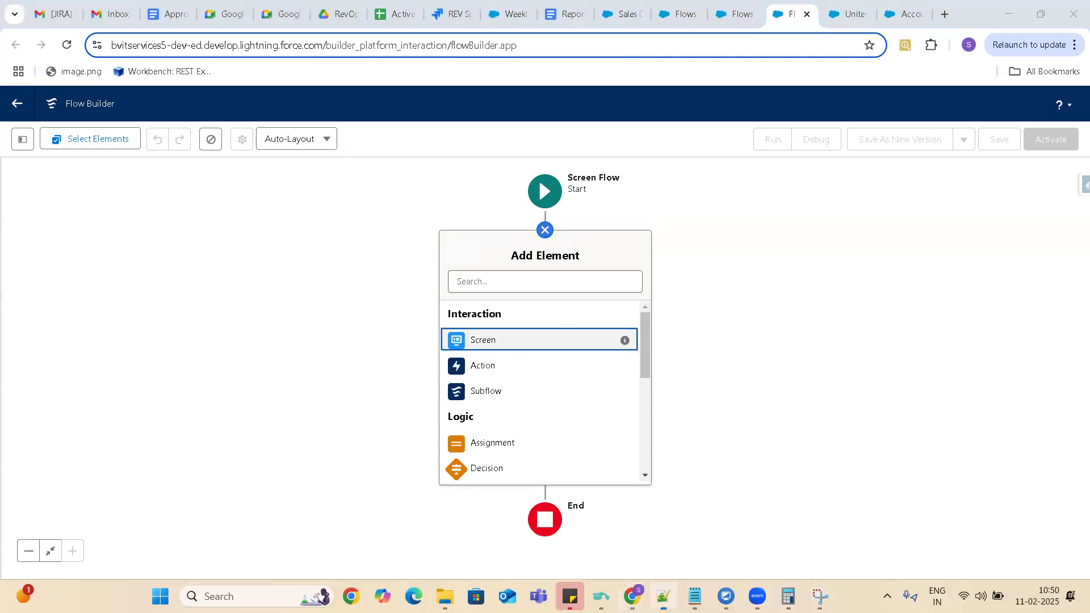
# Switch to Notepad++ and write "First should get opportunities which are not closed one or closed lost" in a new blank document.
pyautogui.click(664, 596)
pyautogui.doubleClick(670, 55)
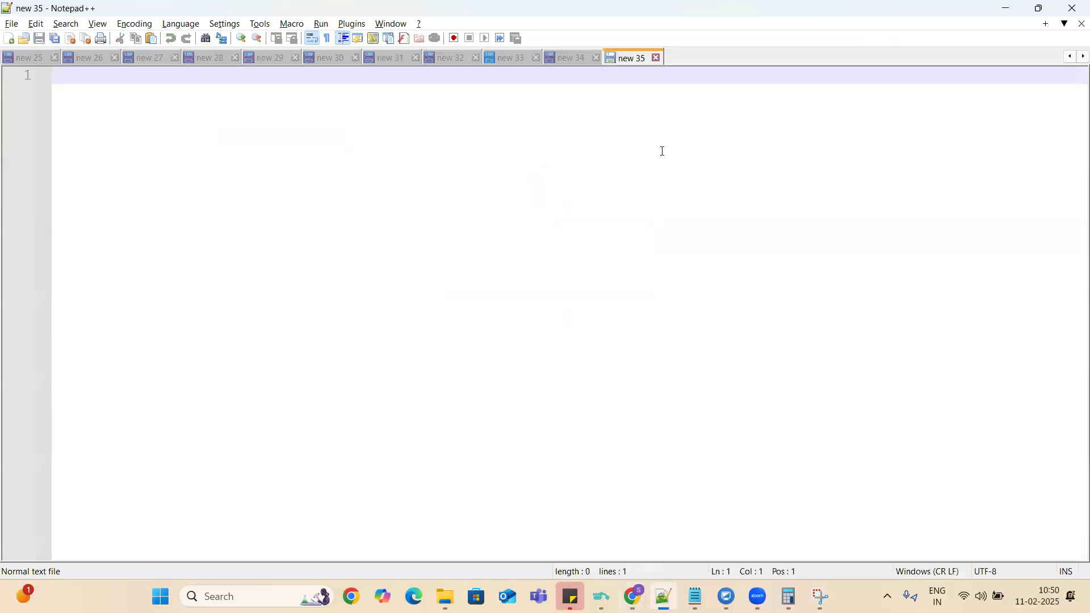
pyautogui.press('Return')
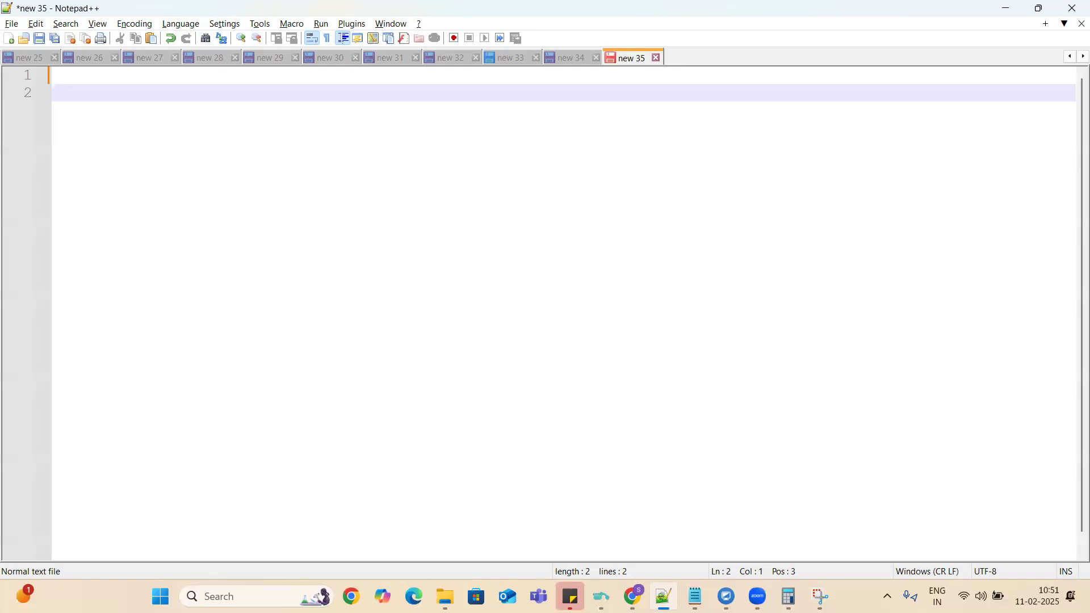
pyautogui.write('First should ')
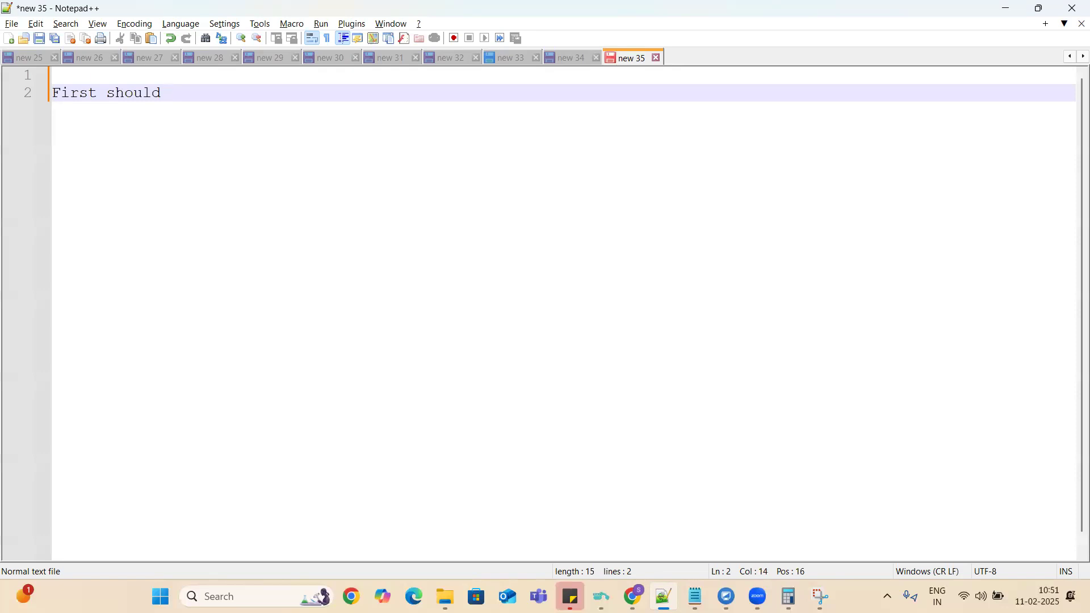
pyautogui.write('get opportunities whic')
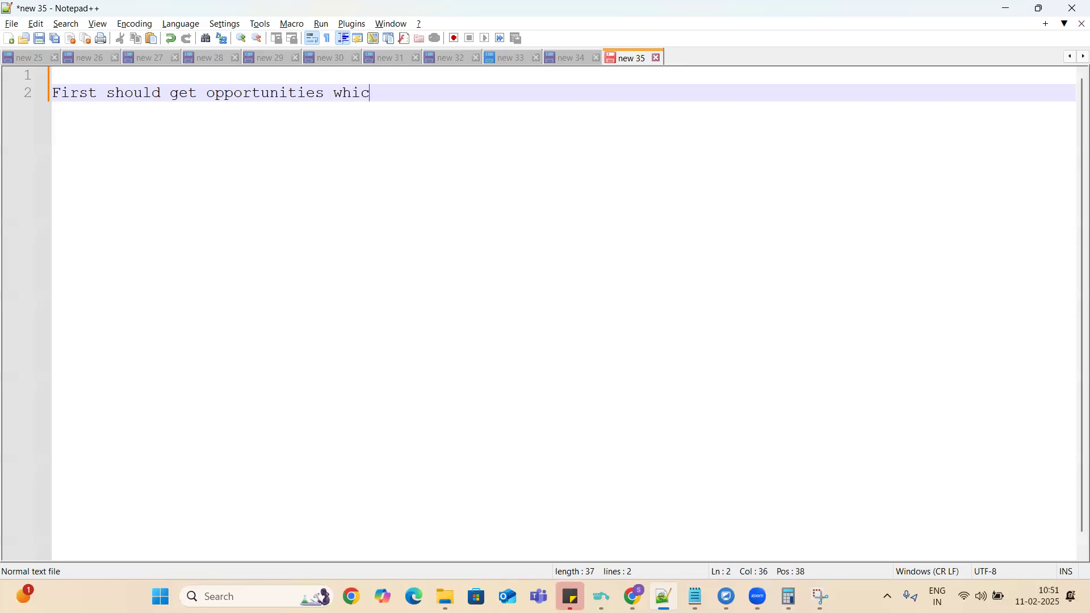
pyautogui.write('h are not closed one or c')
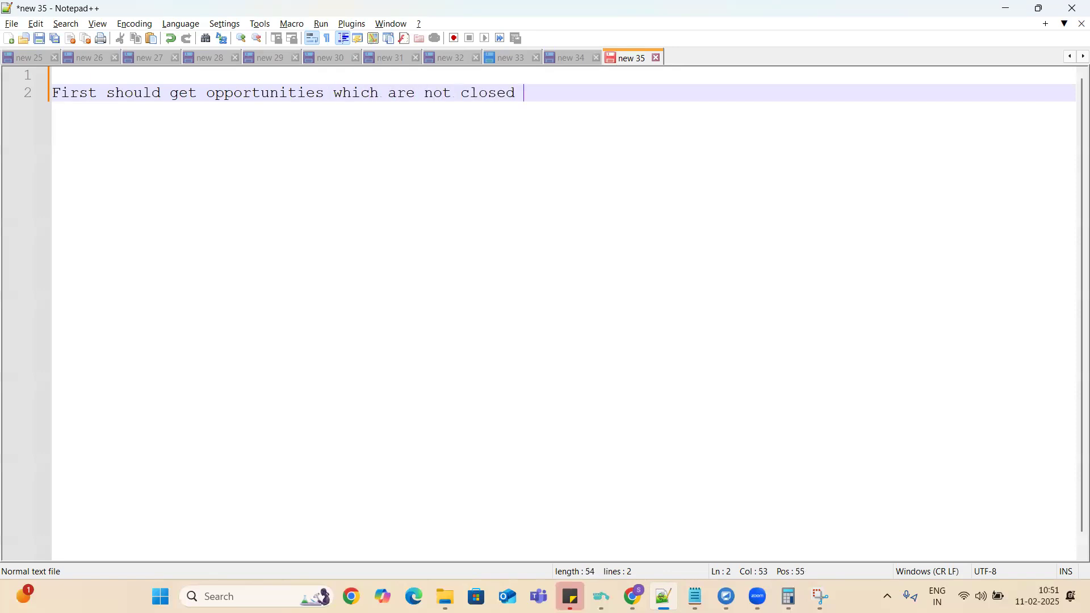
pyautogui.write('losed lost')
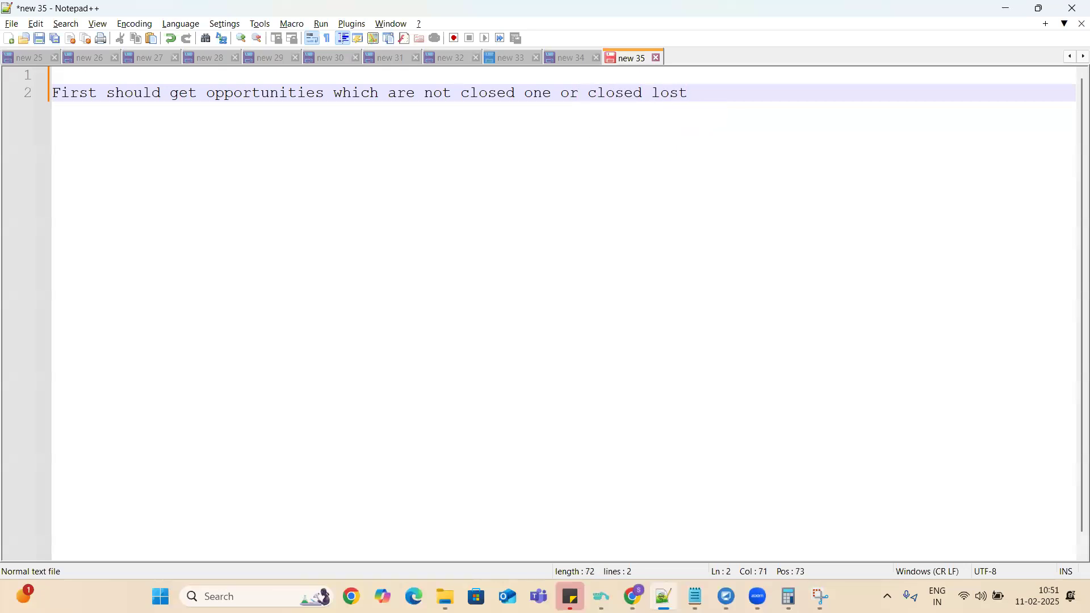
pyautogui.press('Return')
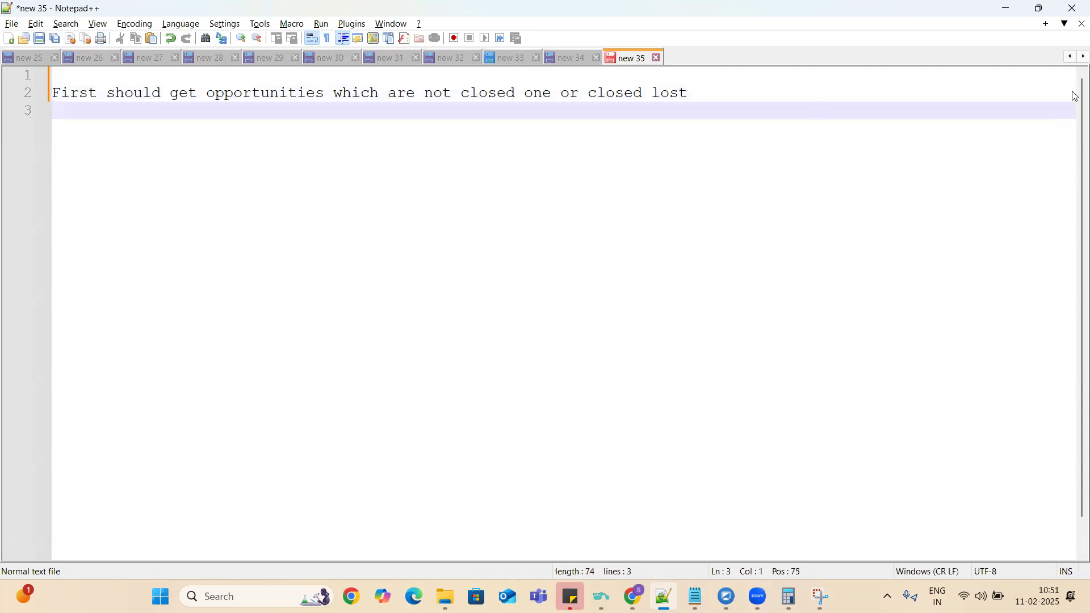
# Add two blank lines above the sentence, number it "1.", and start a line numbered "2." below it.
pyautogui.press('Up')
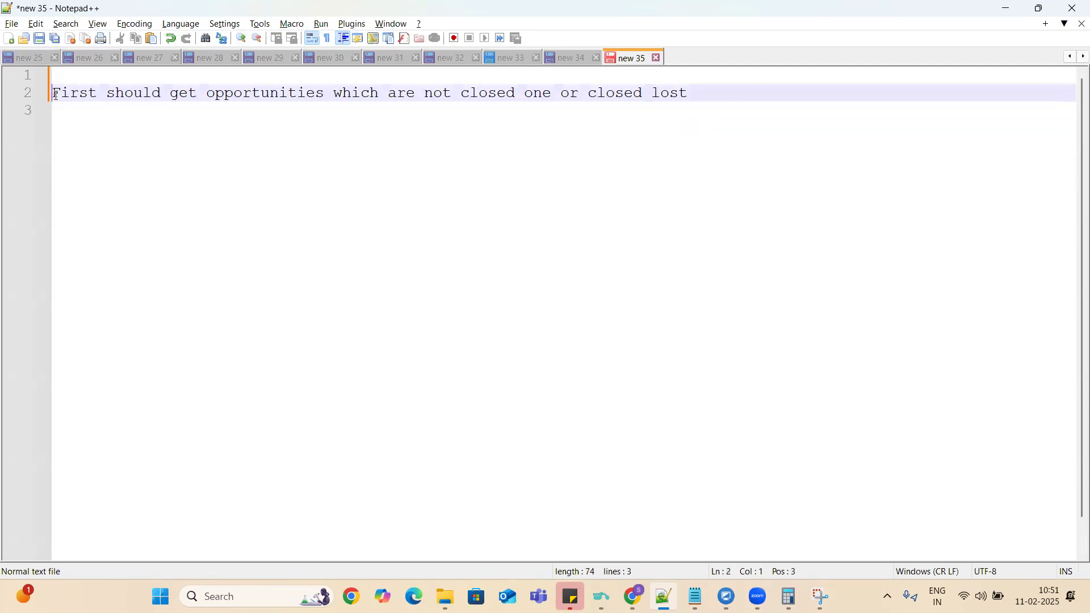
pyautogui.press('Return')
pyautogui.press('Return')
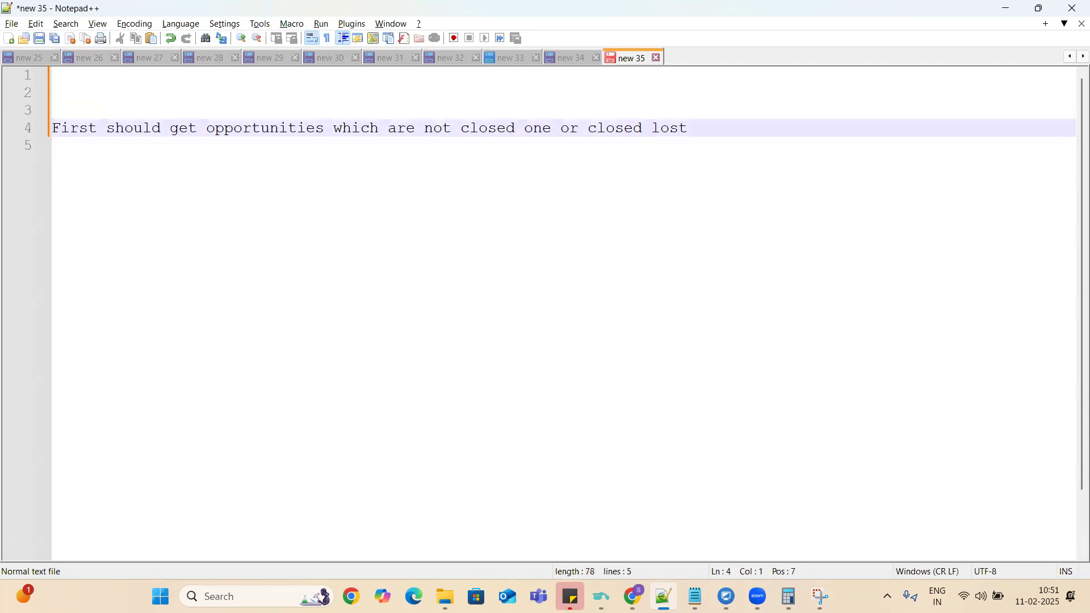
pyautogui.write('1/')
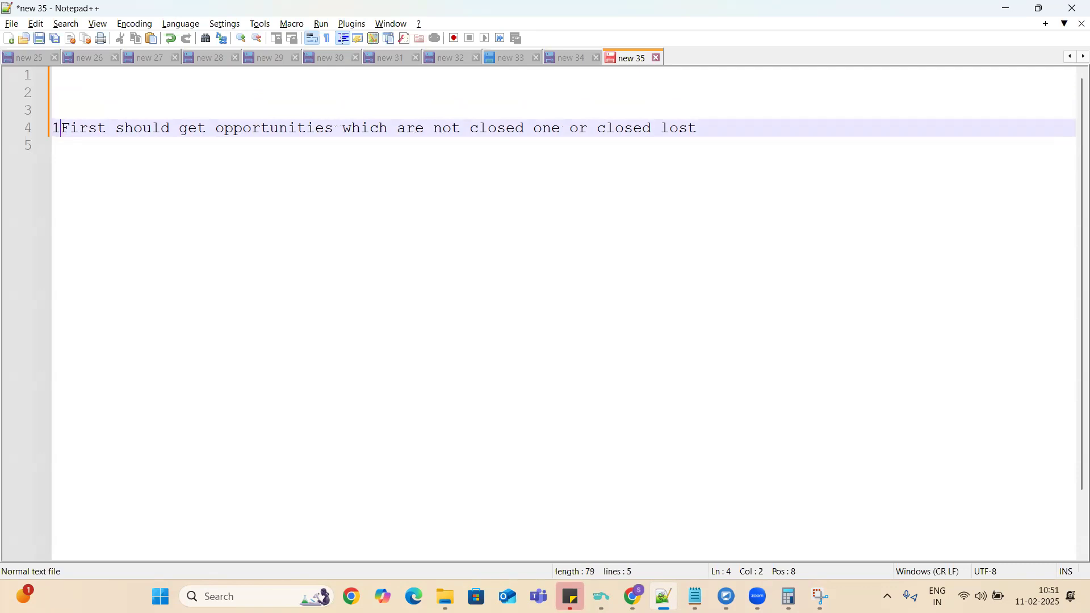
pyautogui.press('BackSpace')
pyautogui.press('BackSpace')
pyautogui.write('.')
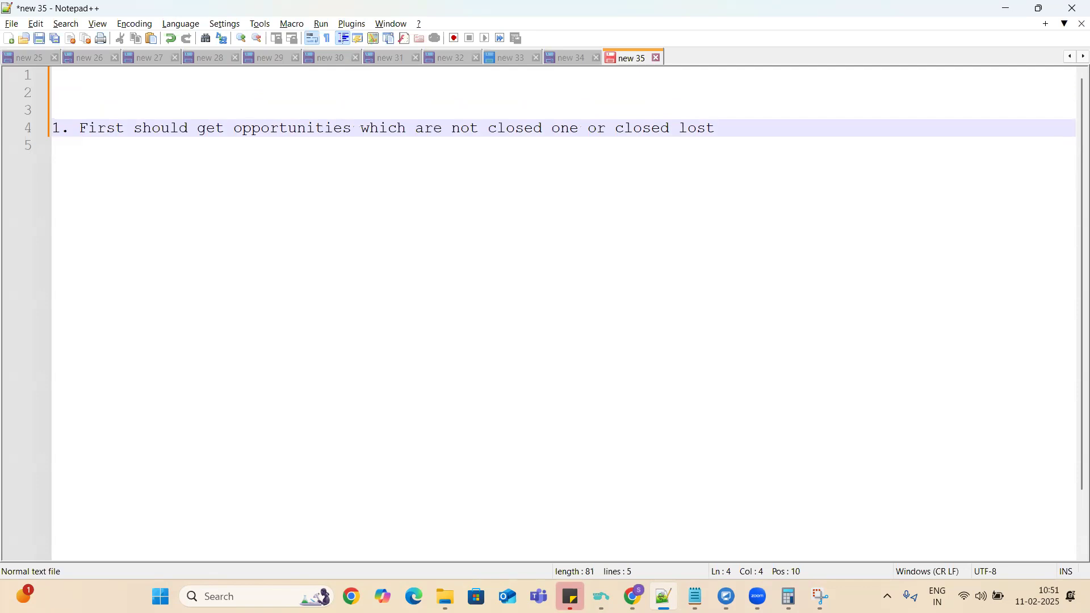
pyautogui.press('End')
pyautogui.press('Return')
pyautogui.write('2. ')
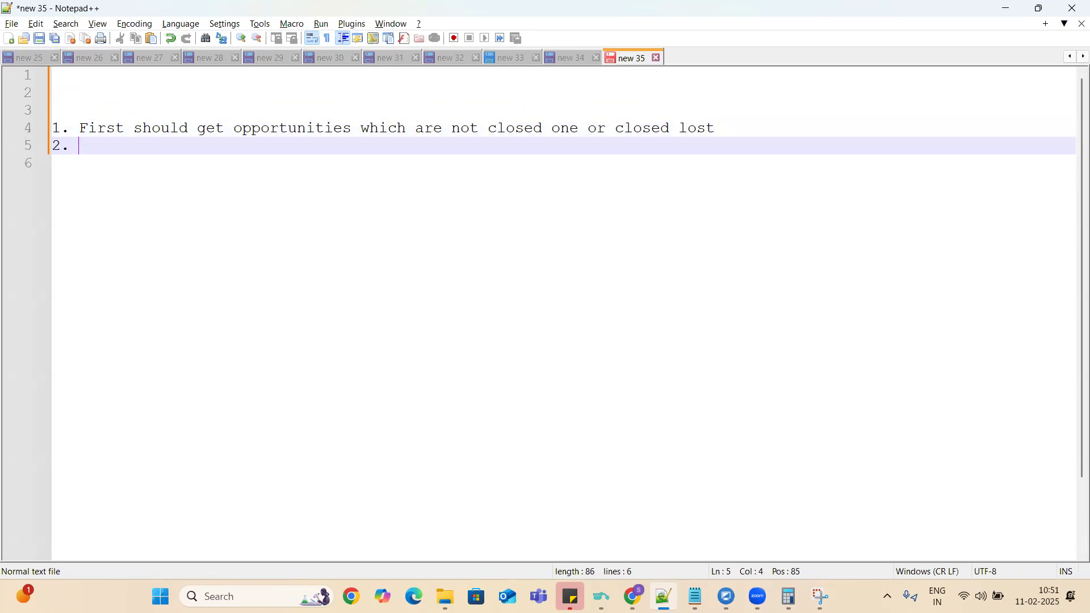
pyautogui.write('If ')
pyautogui.write('no')
pyautogui.press('BackSpace')
pyautogui.press('BackSpace')
pyautogui.press('BackSpace')
pyautogui.write('all opportunities')
pyautogui.press('BackSpace')
pyautogui.press('BackSpace')
pyautogui.press('BackSpace')
pyautogui.press('BackSpace')
pyautogui.press('BackSpace')
pyautogui.press('BackSpace')
pyautogui.press('BackSpace')
pyautogui.press('BackSpace')
pyautogui.press('BackSpace')
pyautogui.press('BackSpace')
pyautogui.press('BackSpace')
pyautogui.press('BackSpace')
pyautogui.press('BackSpace')
pyautogui.press('BackSpace')
pyautogui.press('BackSpace')
pyautogui.press('BackSpace')
pyautogui.press('BackSpace')
pyautogui.press('BackSpace')
pyautogui.press('BackSpace')
pyautogui.press('BackSpace')
# Reword the end of item 1 to "which are in progress (not closed one or not closed lost)".
pyautogui.click(449, 131)
pyautogui.write('in progress (')
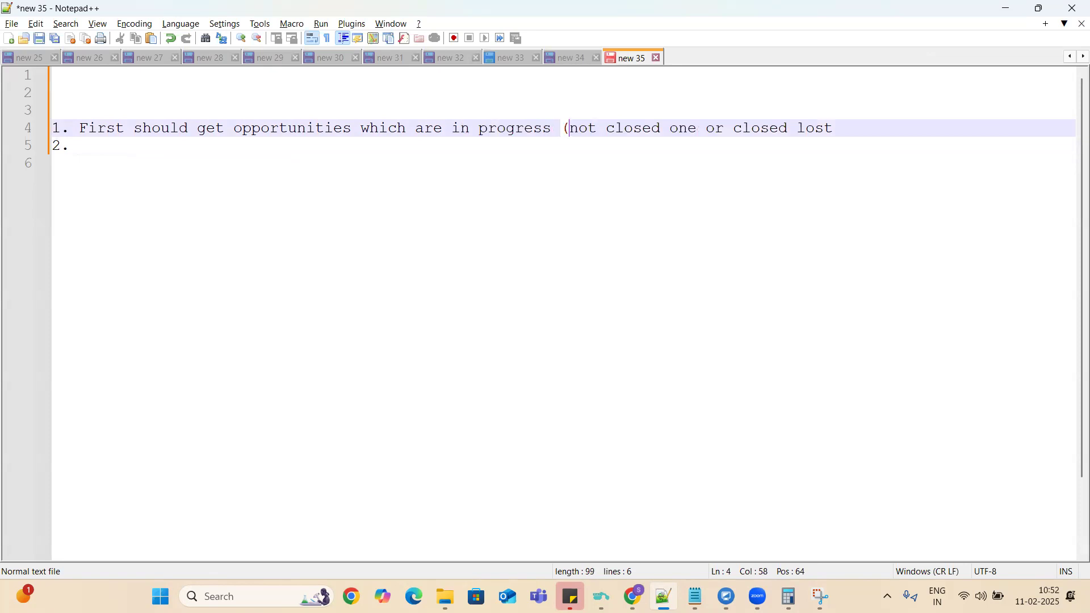
pyautogui.click(835, 130)
pyautogui.write(')')
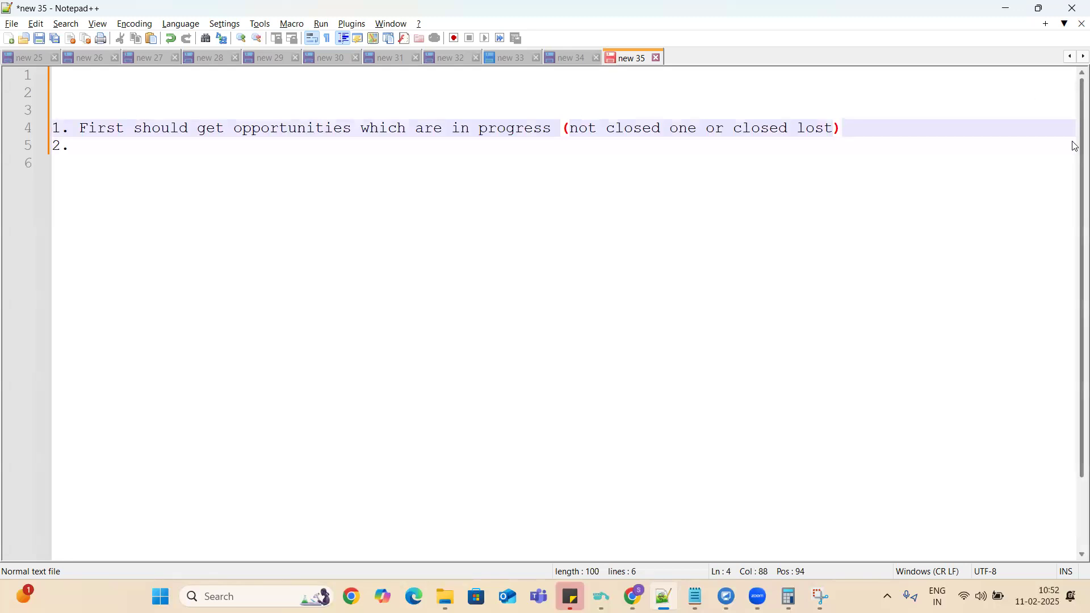
pyautogui.click(735, 128)
pyautogui.write('not')
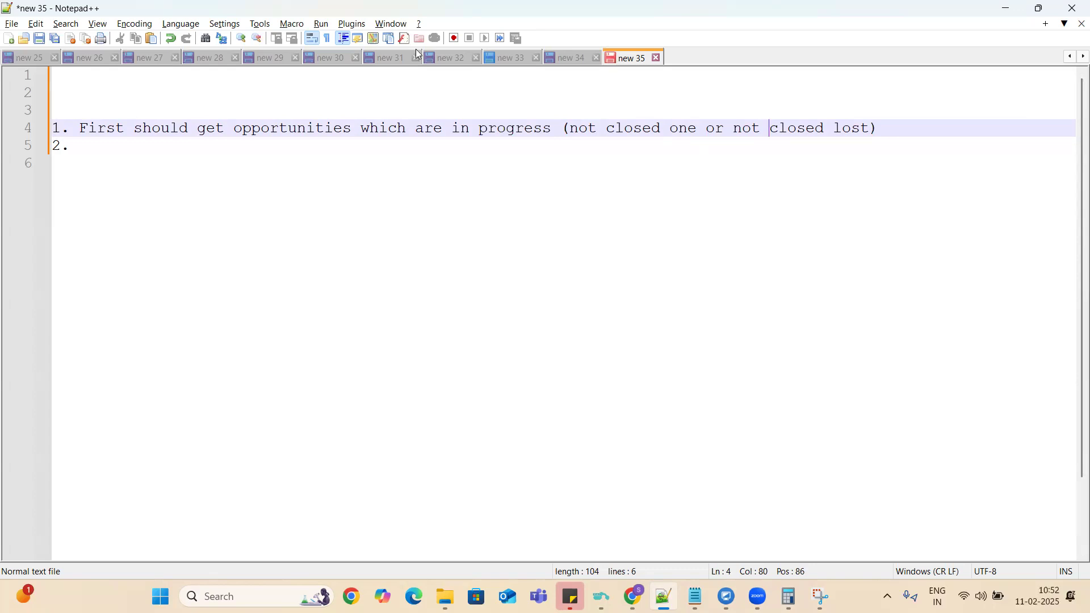
# Write item 2 as "If we have inprogress opportunities display a message".
pyautogui.click(81, 146)
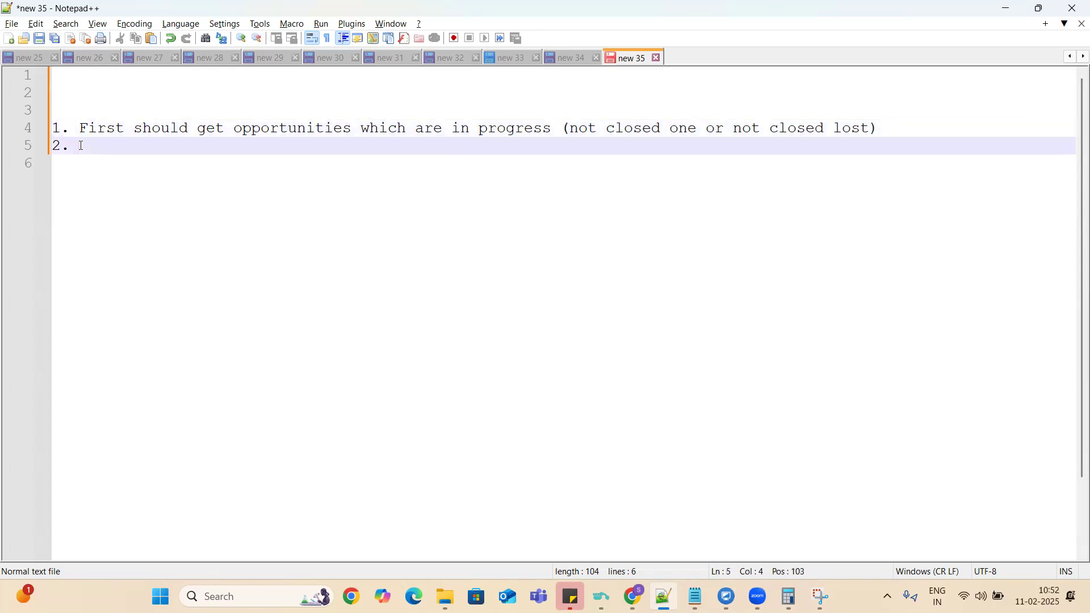
pyautogui.write('If we have inprogress ')
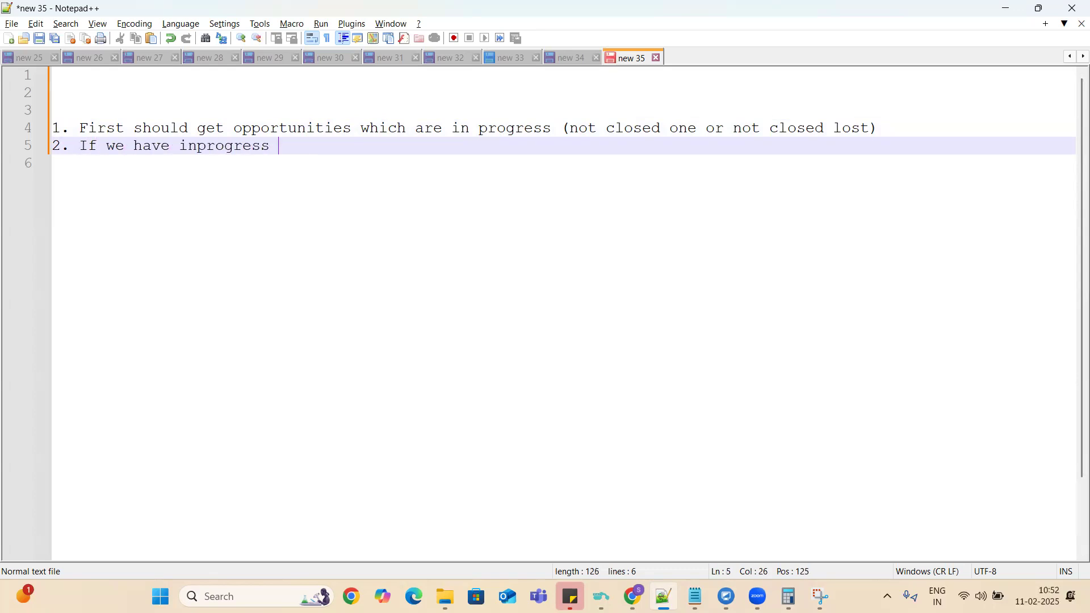
pyautogui.write('opportuniteis ')
pyautogui.write('di')
pyautogui.press('BackSpace')
pyautogui.press('BackSpace')
pyautogui.press('BackSpace')
pyautogui.press('BackSpace')
pyautogui.press('BackSpace')
pyautogui.press('BackSpace')
pyautogui.press('BackSpace')
pyautogui.write('ties dis')
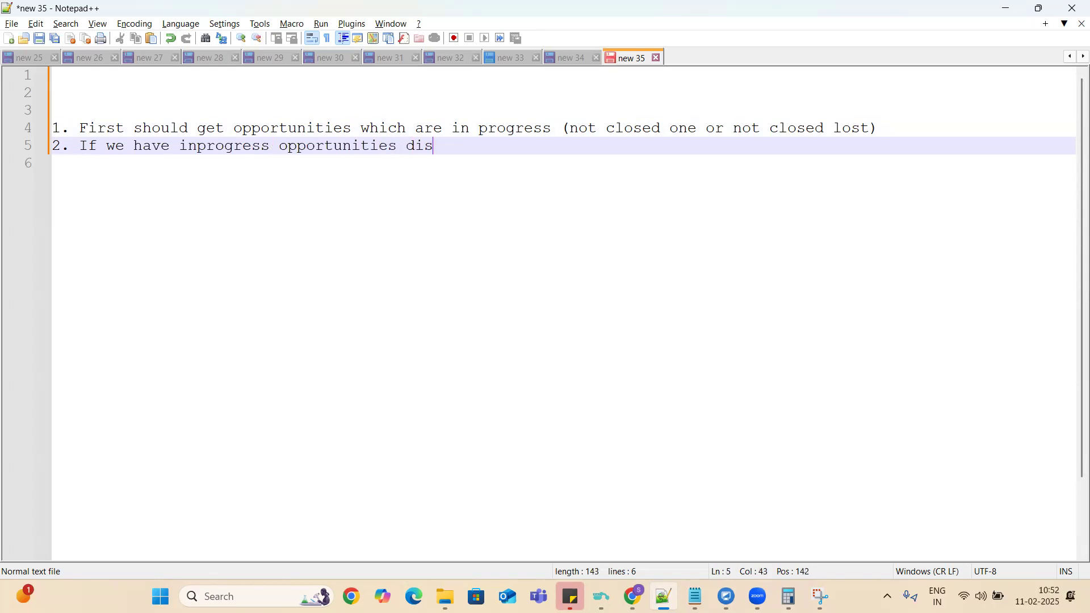
pyautogui.write('play a messa')
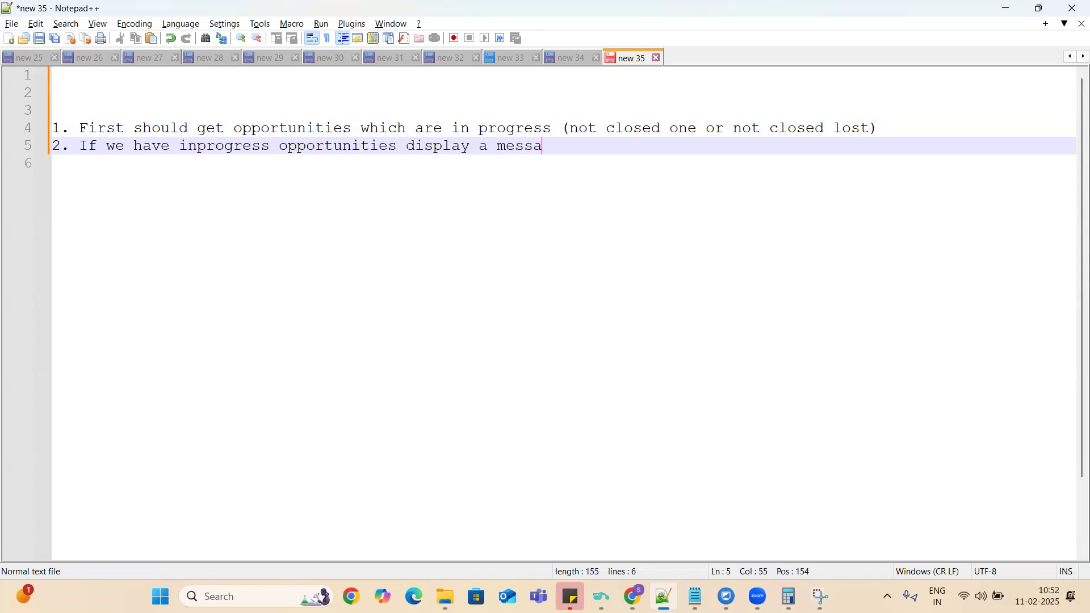
pyautogui.write('ge')
# Add item 3, "If we dont have in progress opportunities then update account status to former account".
pyautogui.press('Return')
pyautogui.write('3. I')
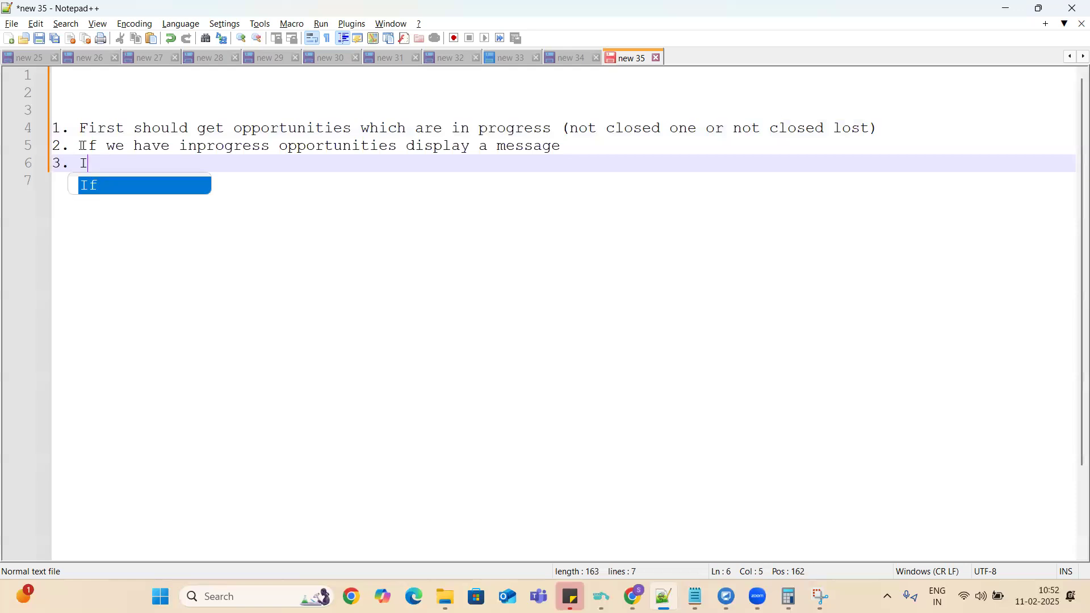
pyautogui.write('f we dont')
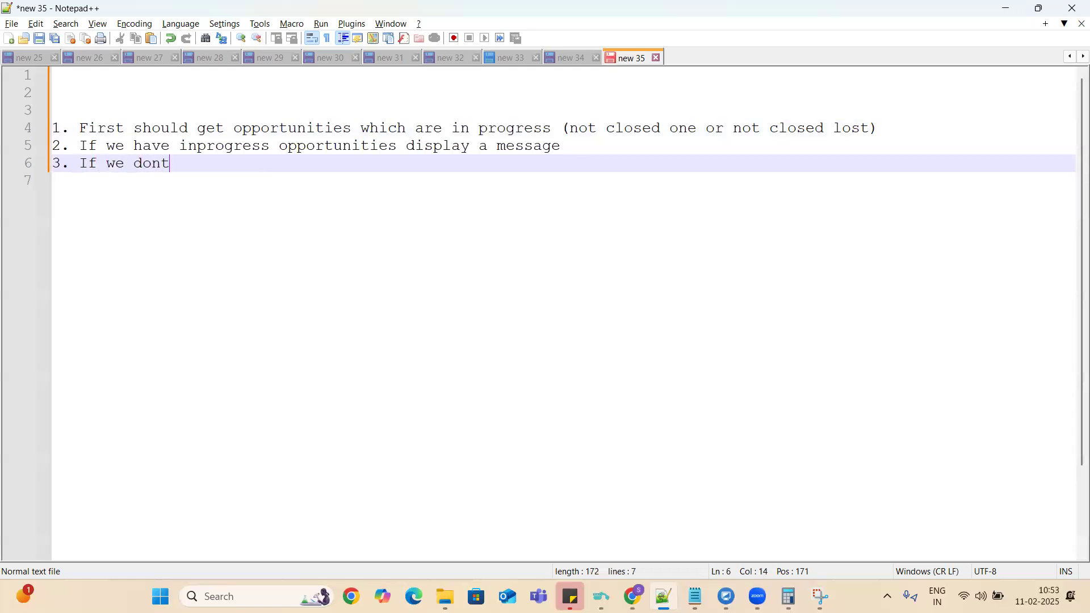
pyautogui.write(' have in progre')
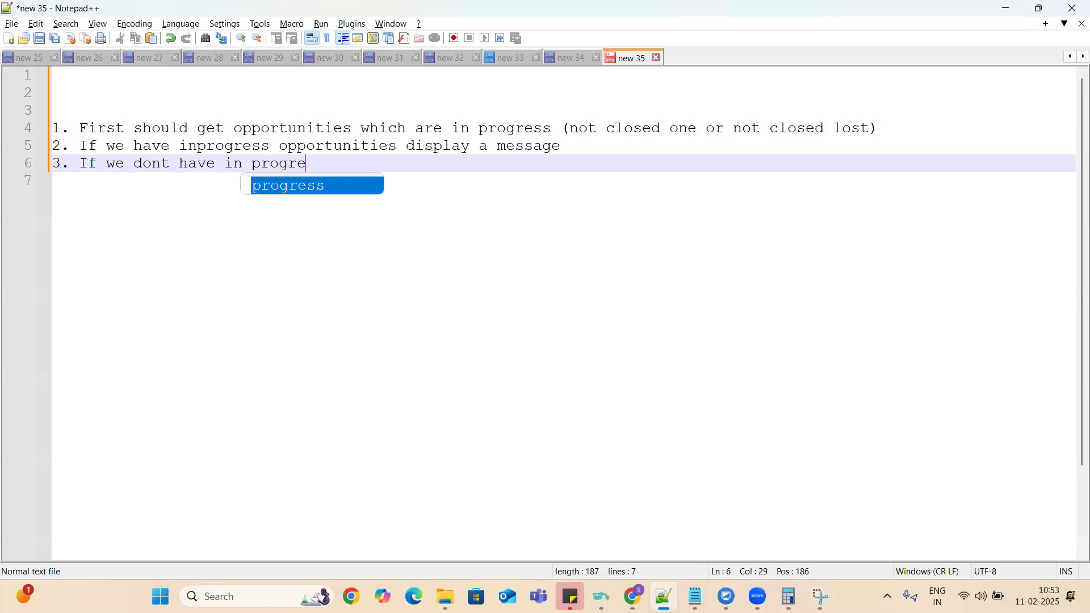
pyautogui.write('ss opportunities')
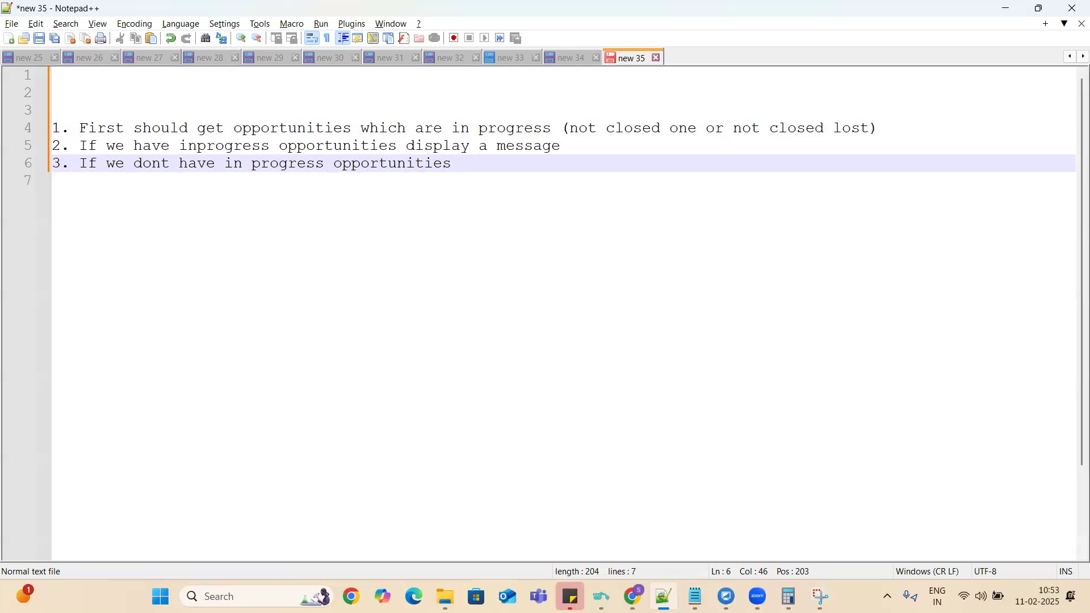
pyautogui.write('then update account status to former account')
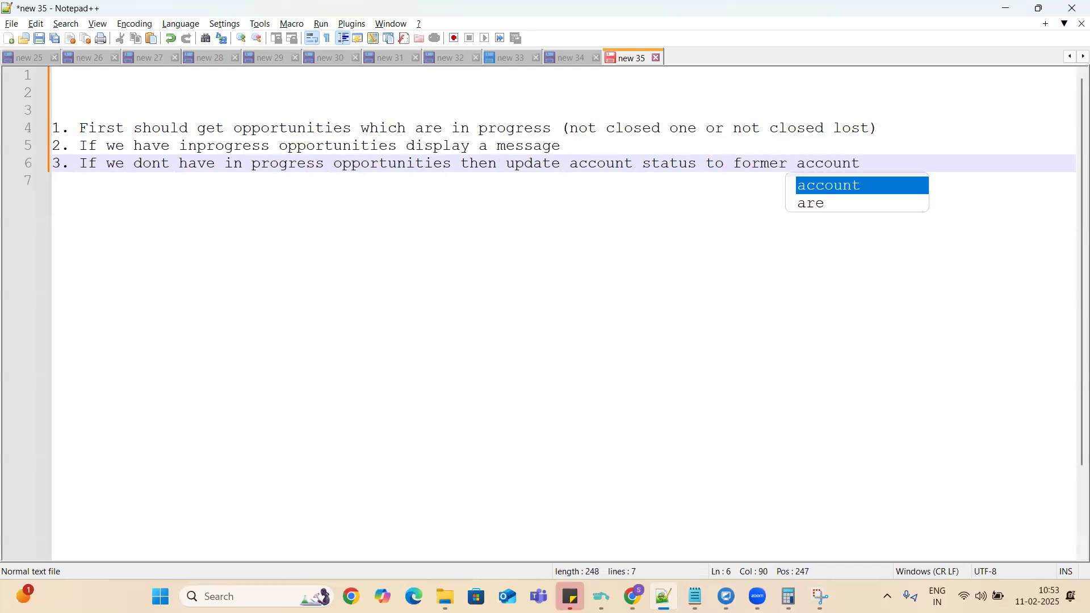
# Cut the three numbered notes, switch to the Approval Processes & Flows Google Doc, and add unnumbered lines below scenario 3.
pyautogui.moveTo(863, 165); pyautogui.dragTo(14, 132)
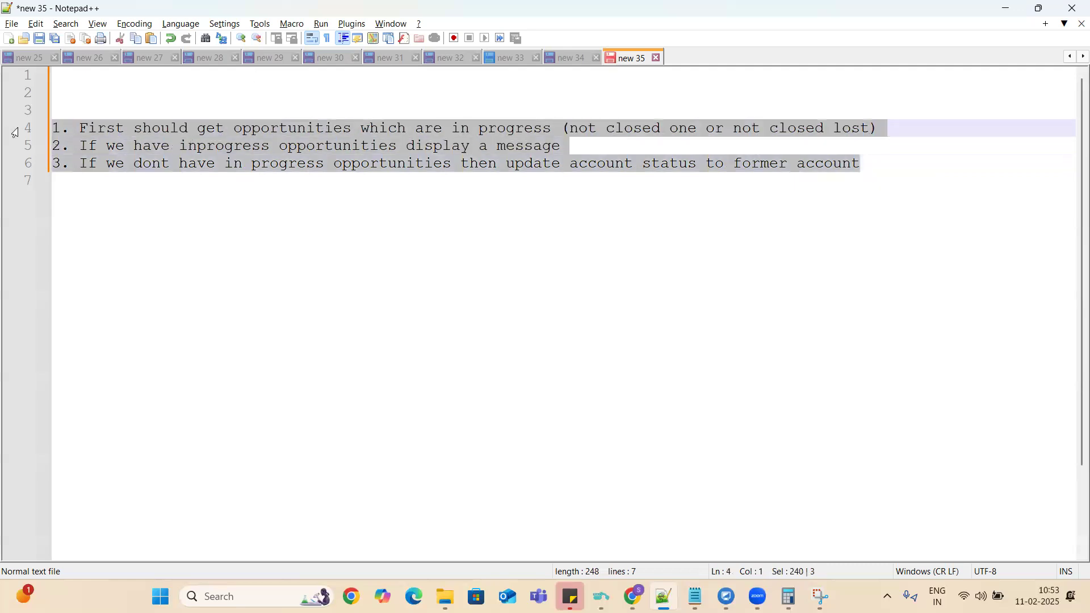
pyautogui.hotkey('ctrl', 'x')
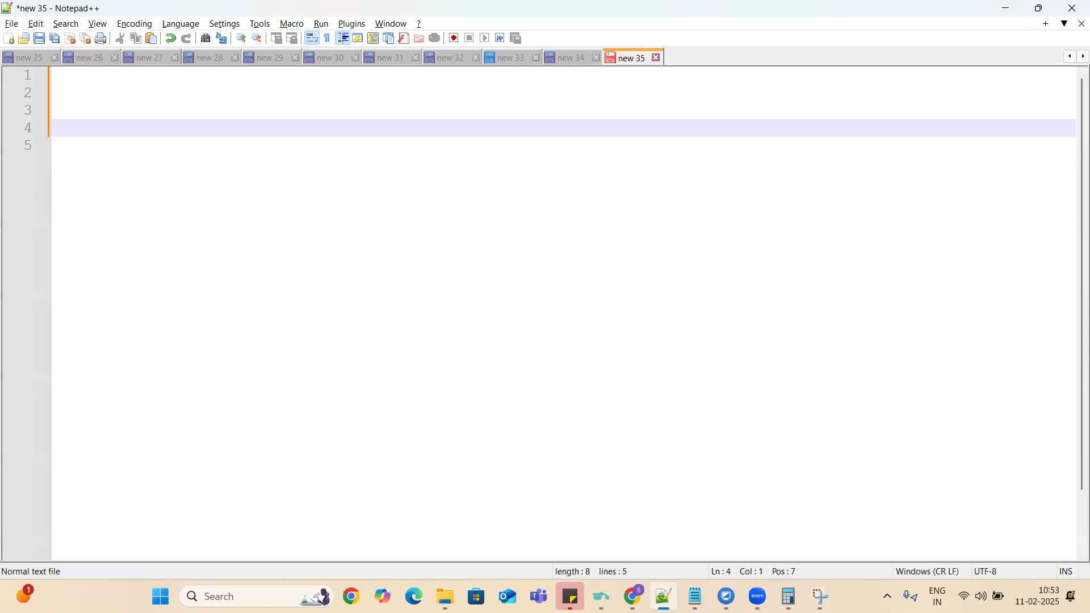
pyautogui.hotkey('alt', 'Tab')
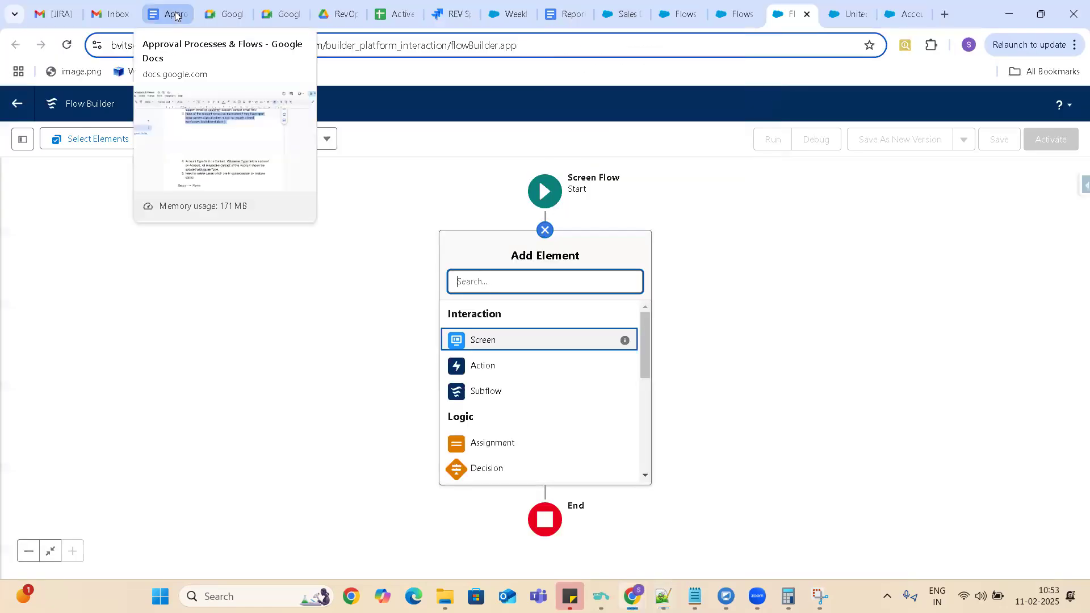
pyautogui.click(173, 14)
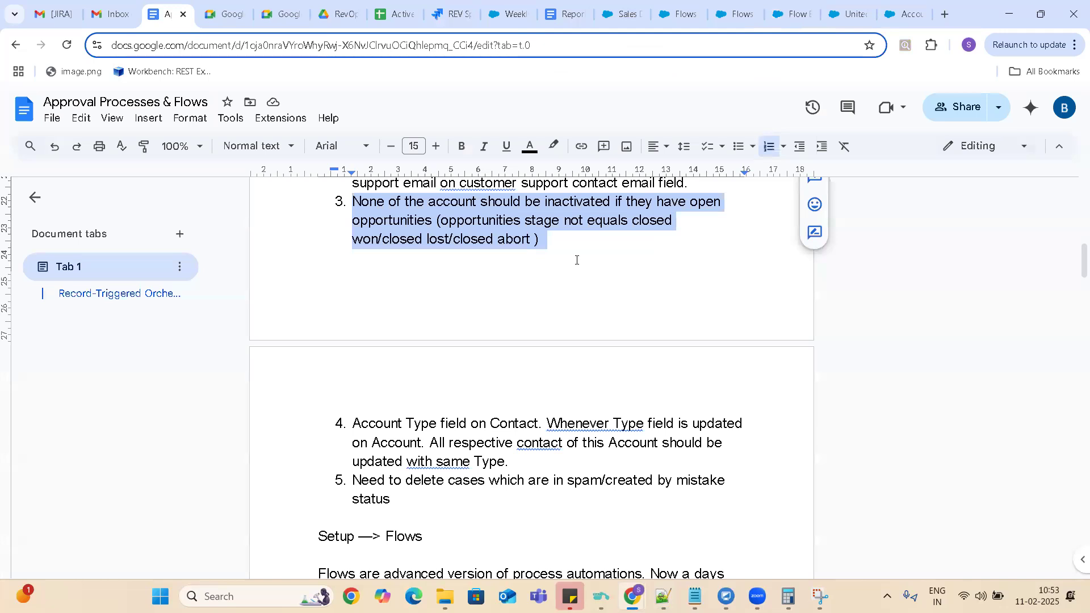
pyautogui.click(566, 245)
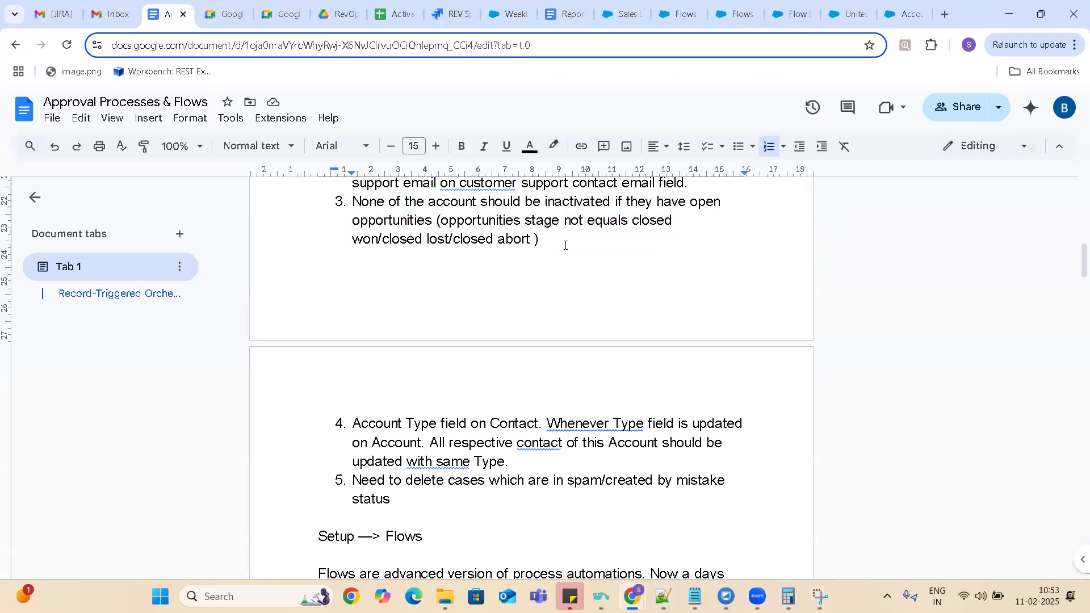
pyautogui.press('Return')
pyautogui.press('BackSpace')
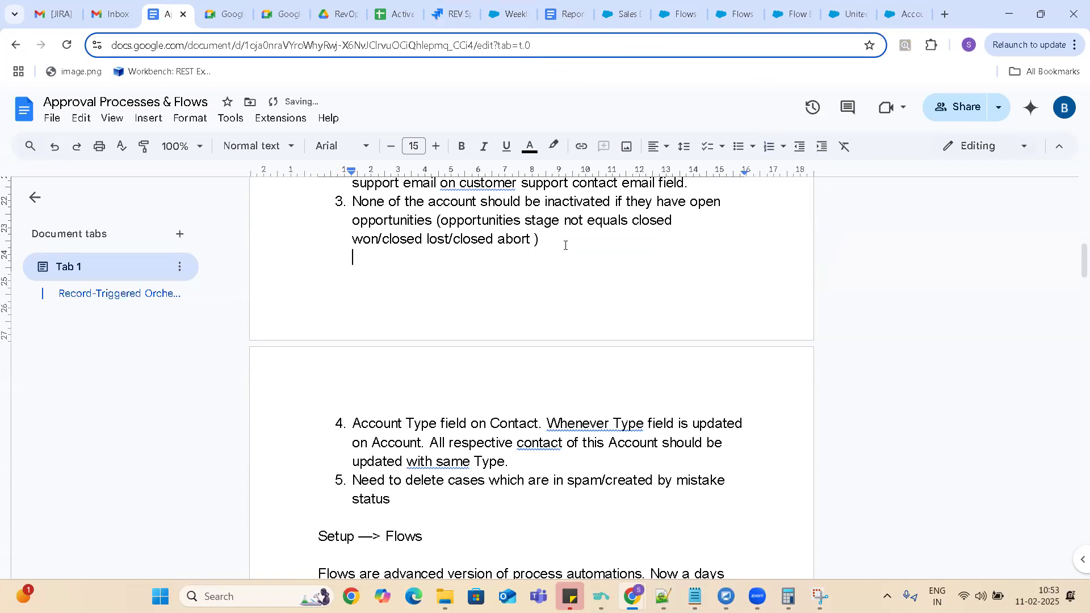
pyautogui.press('Return')
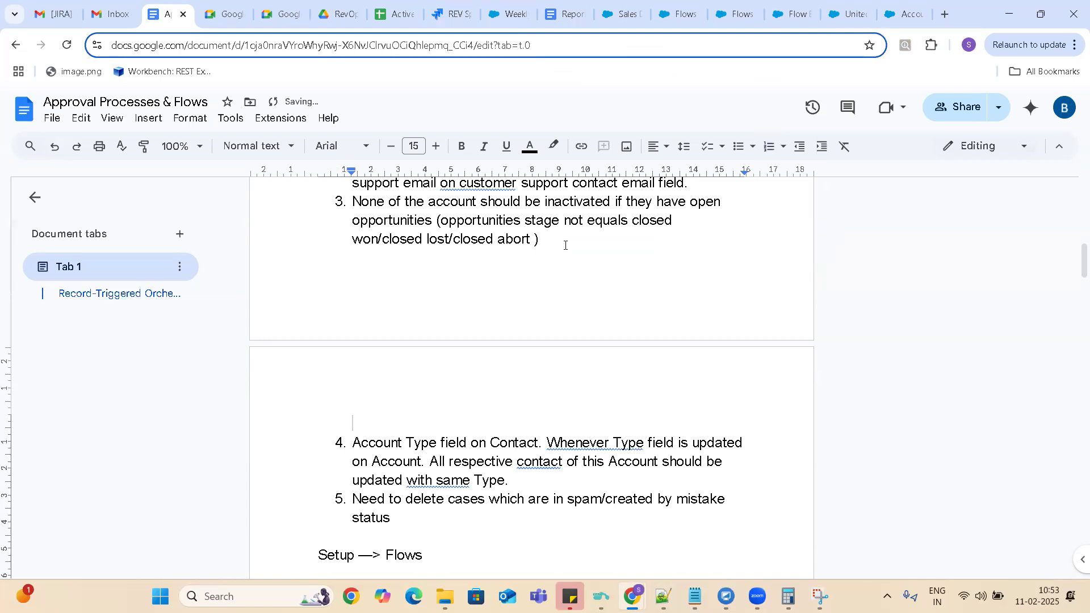
# Below scenario 3, write "Above scenario can be implemented in two ways".
pyautogui.write('Above screnario can ')
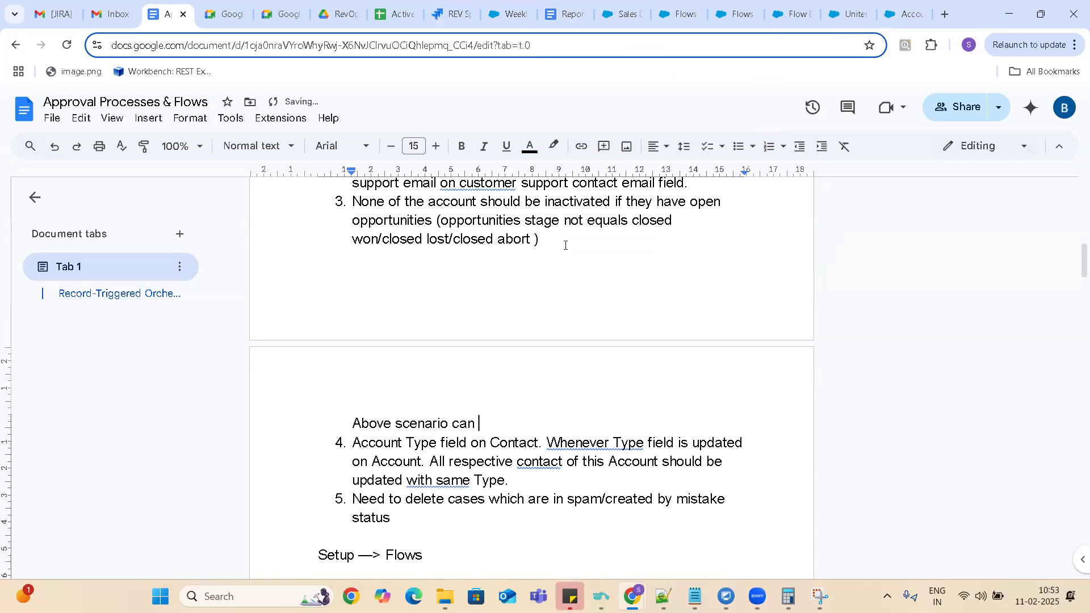
pyautogui.write('be inplemented in ')
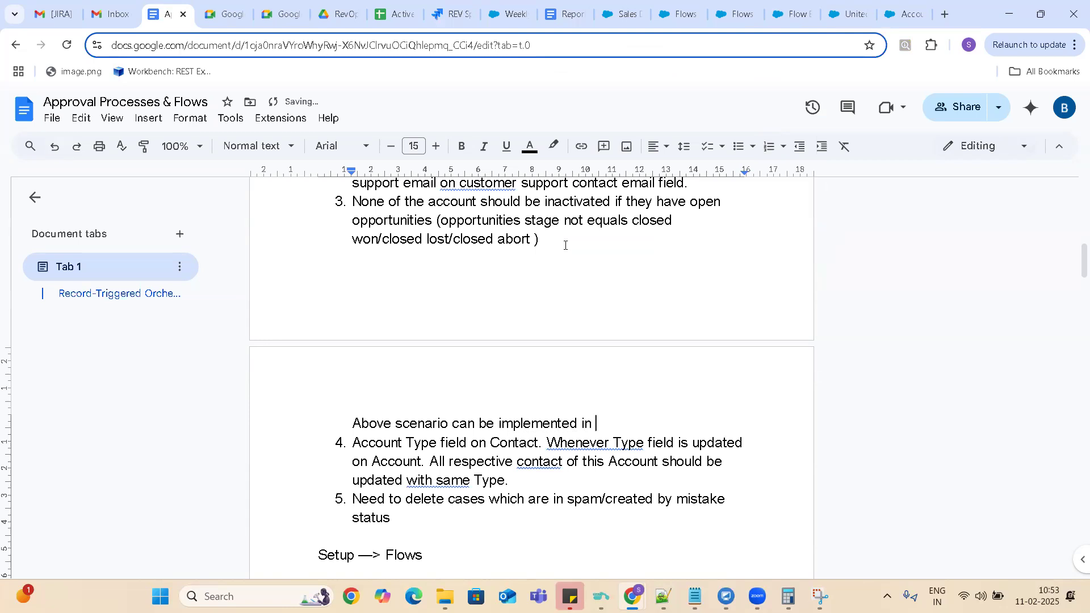
pyautogui.write('two ways. If they s')
# Continue the paragraph with "If they change record directly we use record triggered flow".
pyautogui.press('BackSpace')
pyautogui.write('c')
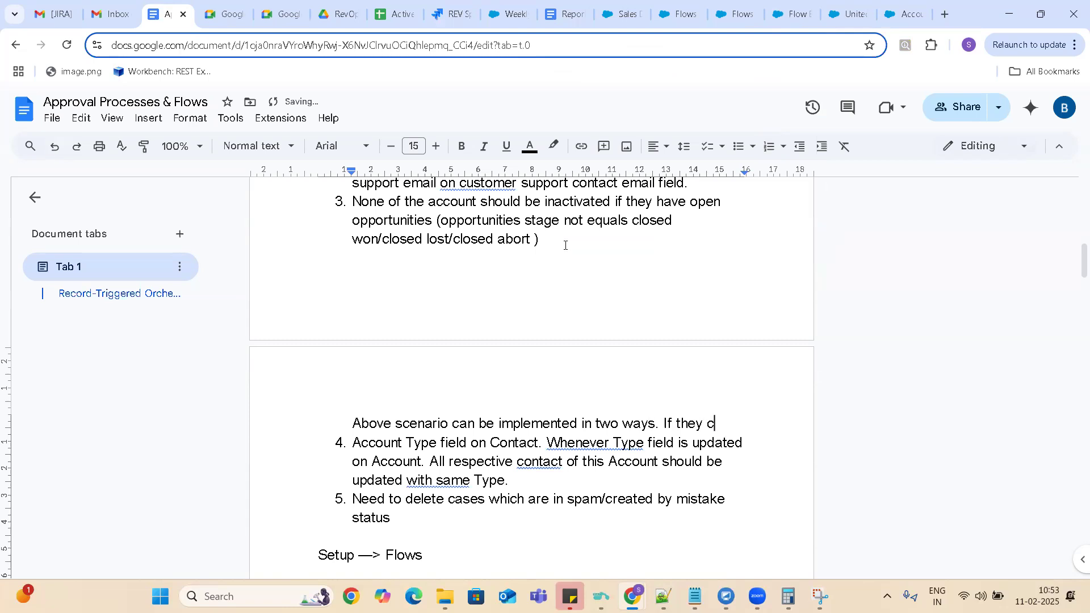
pyautogui.write('hange rec')
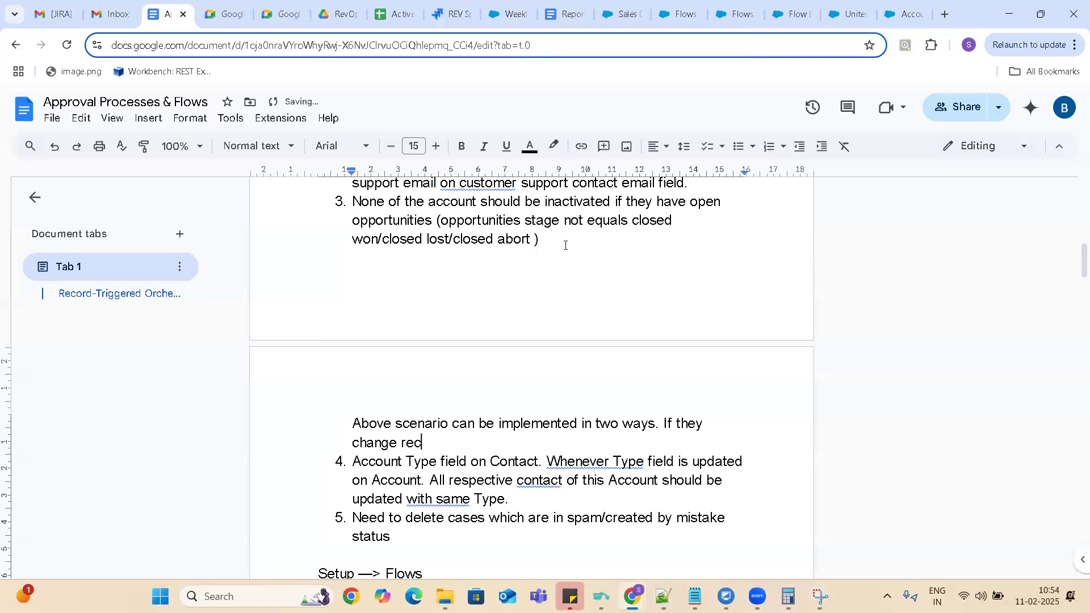
pyautogui.write('ord directly we use record')
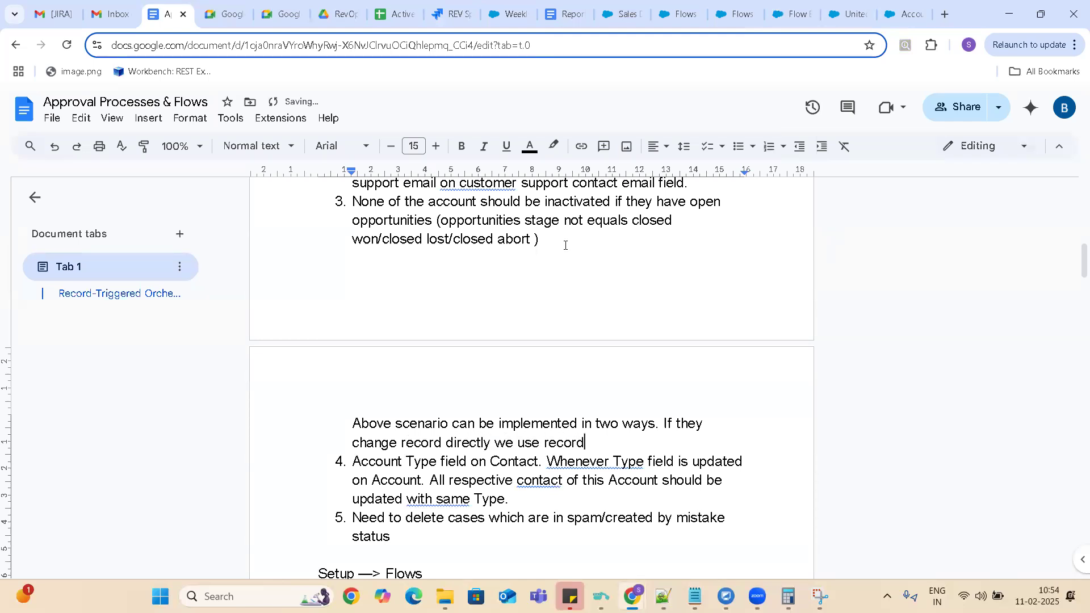
pyautogui.write(' triggered flow.')
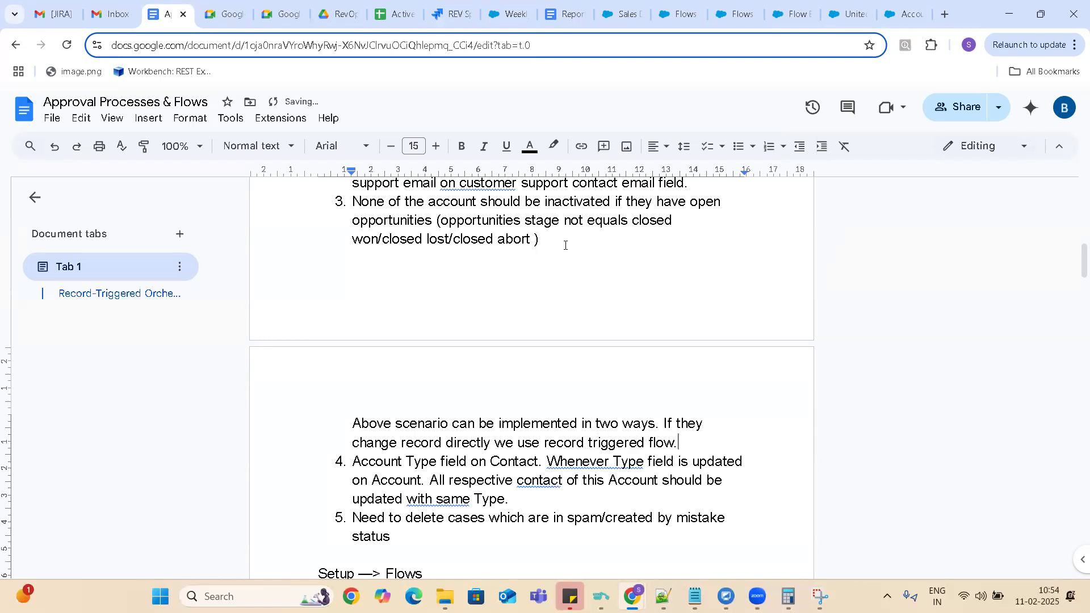
# Extend the sentence with "or if they would like to do this using quick action button then we use screenflow." and leave blank lines below it.
pyautogui.press('BackSpace')
pyautogui.write('r if they would d')
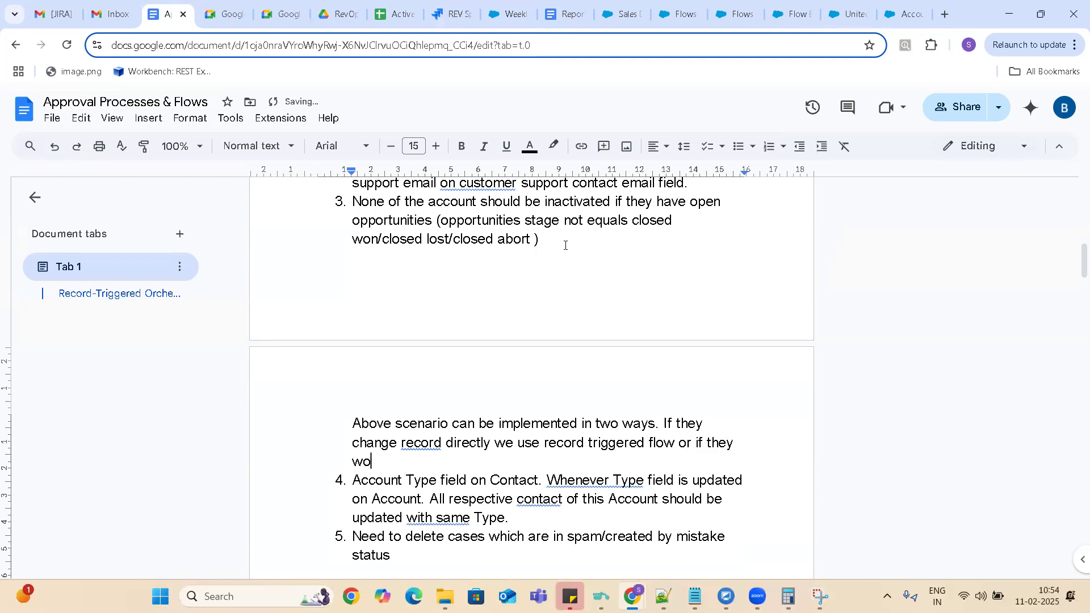
pyautogui.press('BackSpace')
pyautogui.write('like to do this usi')
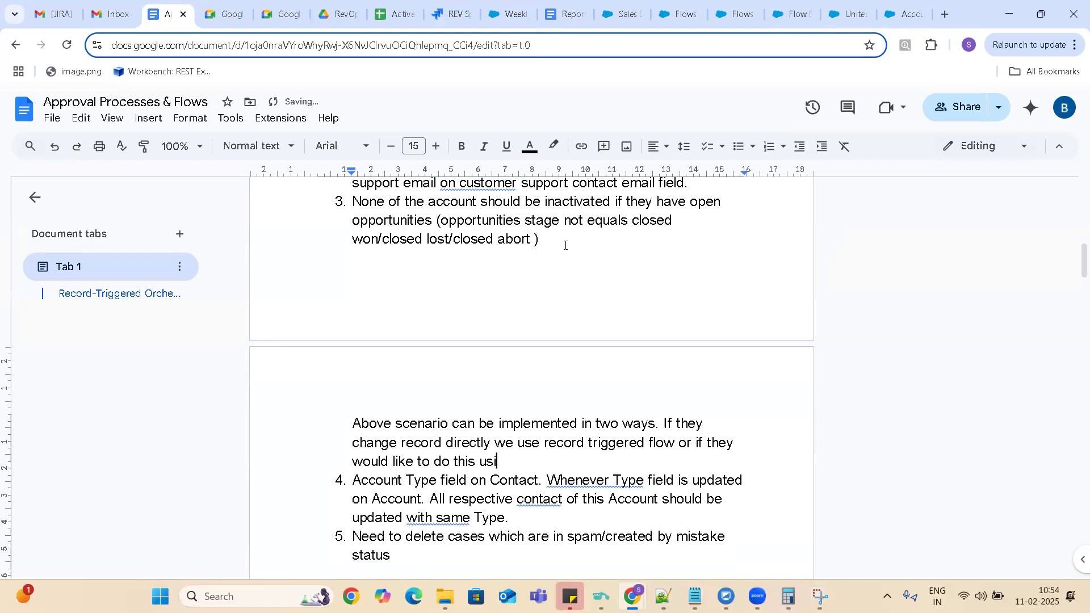
pyautogui.write('ng quick action butt')
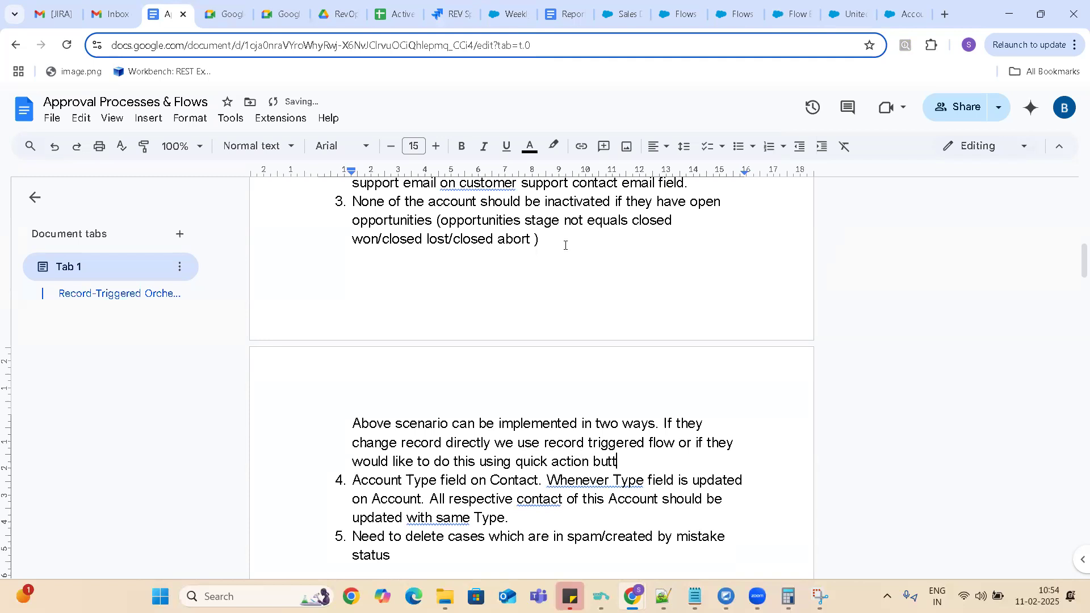
pyautogui.write('on then we use s')
pyautogui.write('cr')
pyautogui.write('eens')
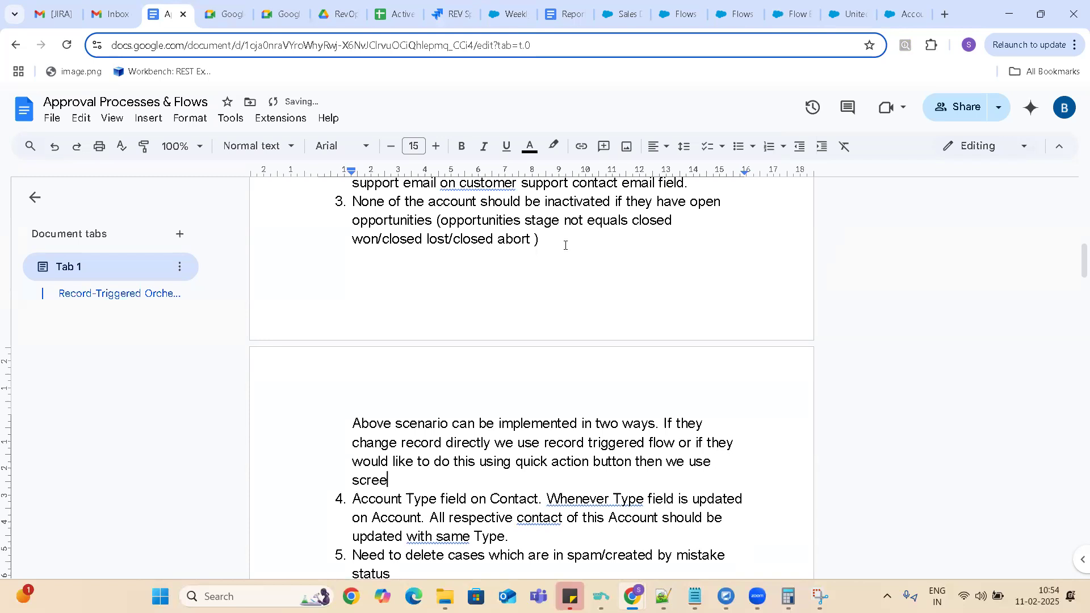
pyautogui.press('BackSpace')
pyautogui.write('flow.')
pyautogui.press('Return')
pyautogui.press('Return')
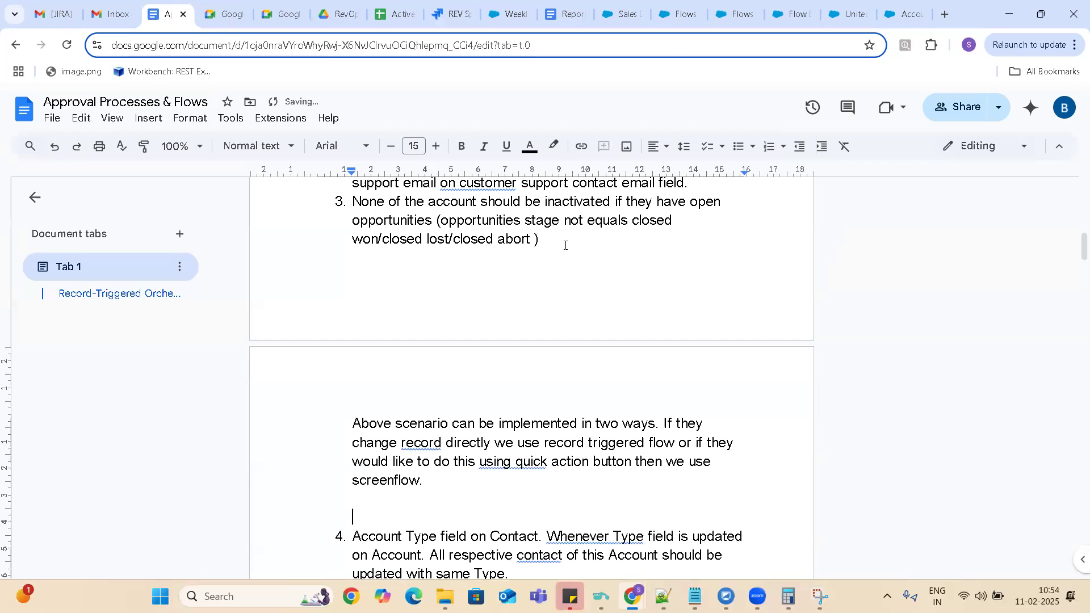
pyautogui.write('B')
pyautogui.press('BackSpace')
pyautogui.write('As a first st')
pyautogui.press('BackSpace')
pyautogui.press('BackSpace')
pyautogui.press('BackSpace')
pyautogui.press('BackSpace')
pyautogui.press('BackSpace')
pyautogui.press('BackSpace')
pyautogui.press('BackSpace')
pyautogui.press('BackSpace')
pyautogui.press('BackSpace')
pyautogui.press('BackSpace')
pyautogui.press('BackSpace')
pyautogui.press('BackSpace')
pyautogui.press('BackSpace')
# Add the heading "Analysis:" above the new paragraph, followed by a blank line.
pyautogui.click(365, 396)
pyautogui.press('Left')
pyautogui.press('Return')
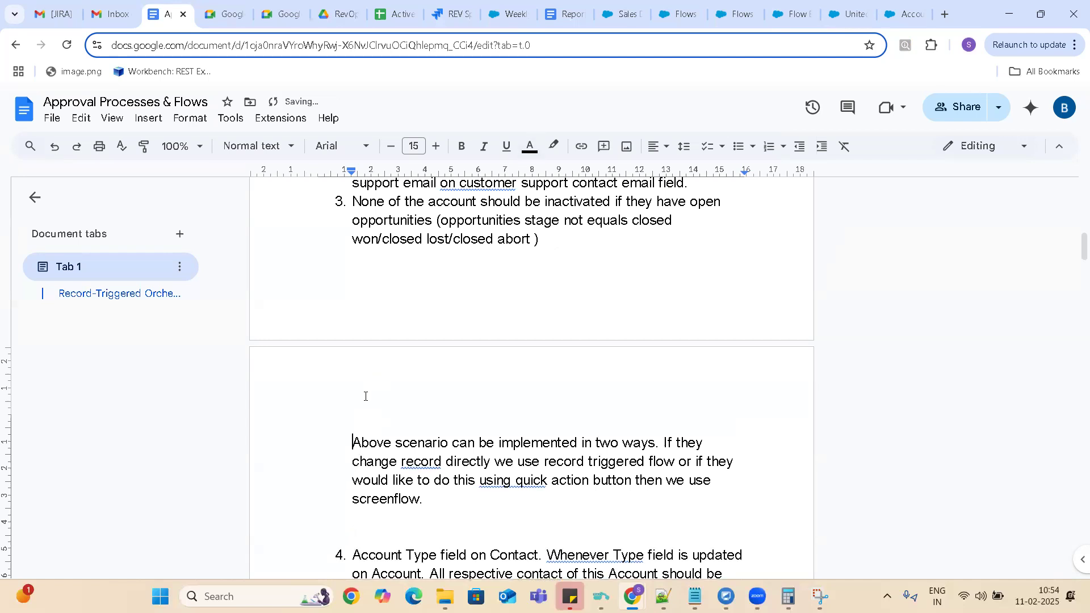
pyautogui.press('Up')
pyautogui.write('Analysis :')
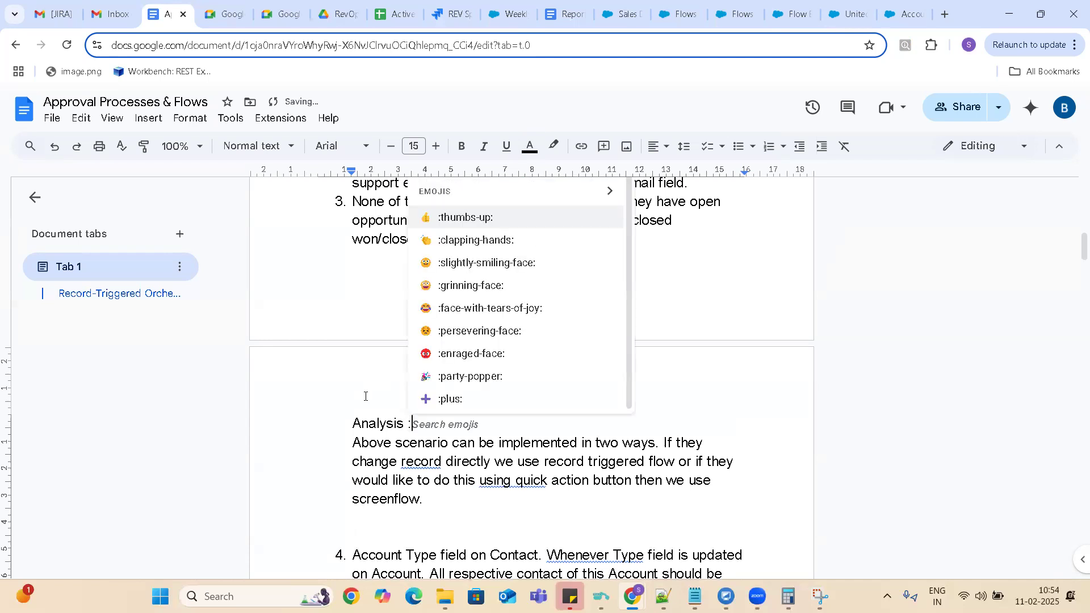
pyautogui.press('Return')
pyautogui.press('BackSpace')
pyautogui.press('BackSpace')
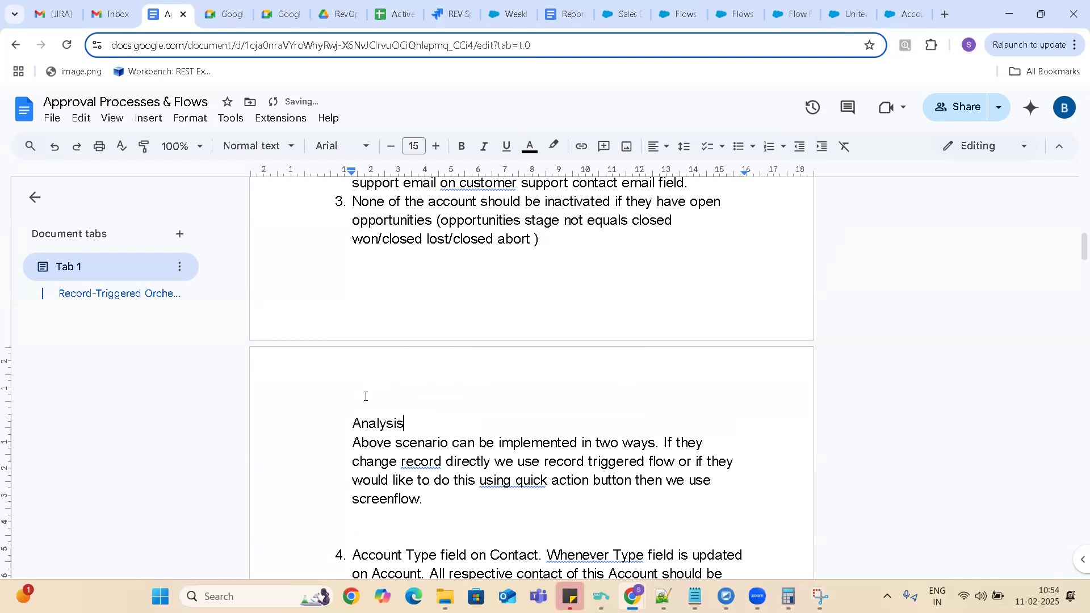
pyautogui.write(':')
pyautogui.press('Return')
# Paste the three cut flow-logic notes on a new line directly below the analysis paragraph.
pyautogui.press('Down')
pyautogui.press('Down')
pyautogui.press('Down')
pyautogui.press('Down')
pyautogui.press('End')
pyautogui.press('Return')
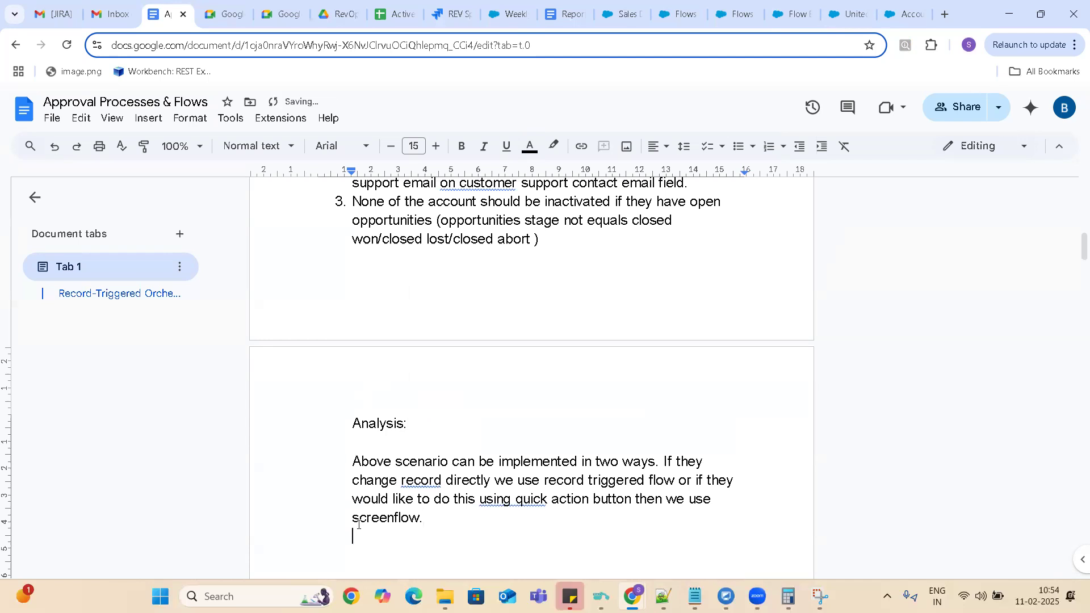
pyautogui.hotkey('ctrl', 'v')
# Make the implementation paragraph list item 1 and renumber the "First should get opportunities" note as item 2.
pyautogui.click(352, 363)
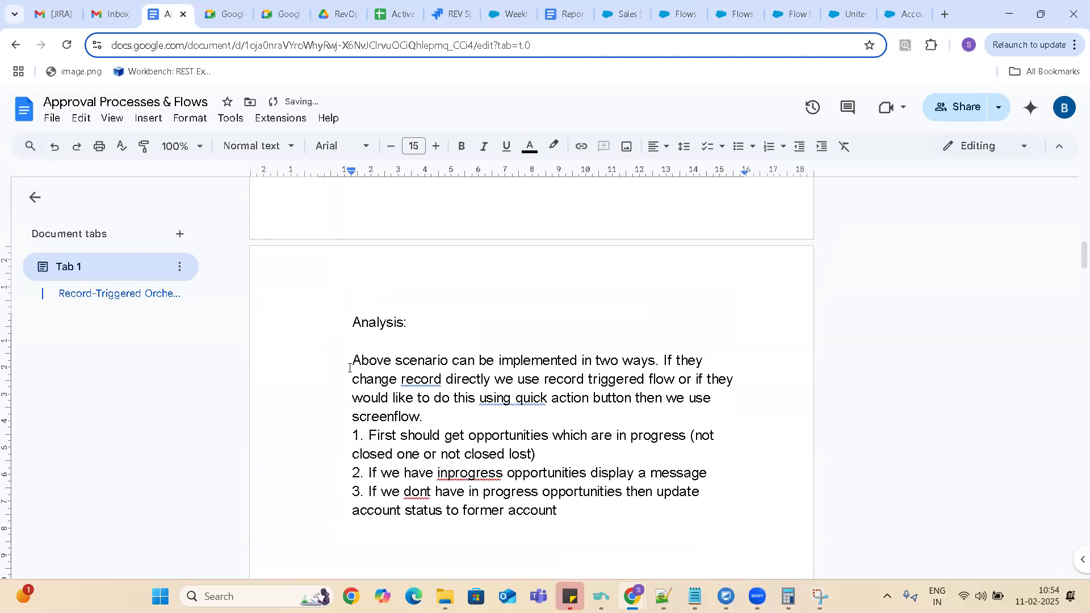
pyautogui.write('1.')
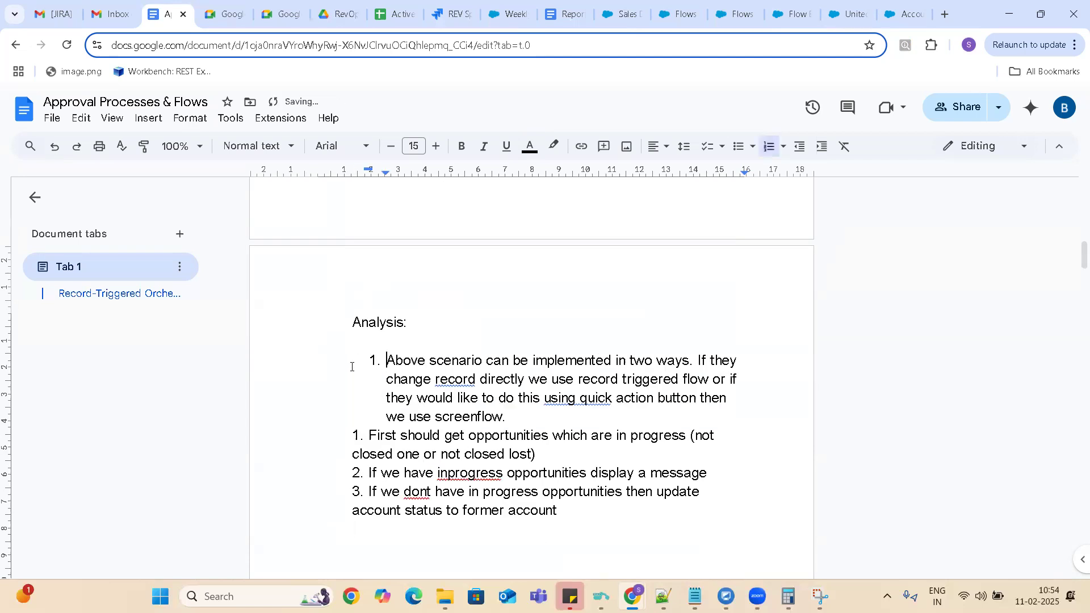
pyautogui.click(368, 433)
pyautogui.press('BackSpace')
pyautogui.press('BackSpace')
pyautogui.press('BackSpace')
pyautogui.write('2.')
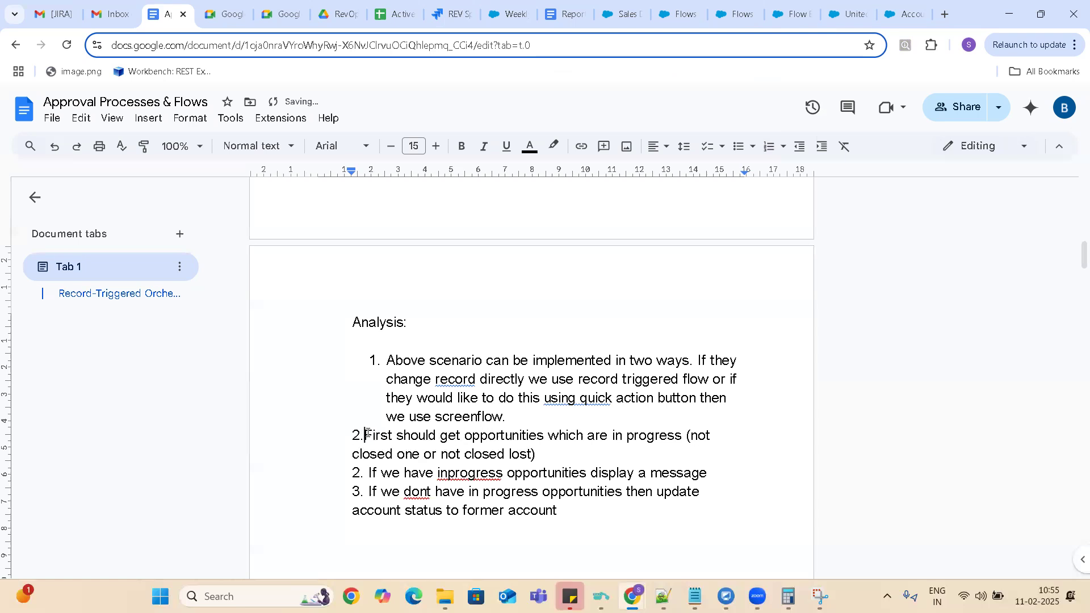
# Renumber the display-a-message note as list item 3 and the former-account update note as item 4.
pyautogui.click(369, 474)
pyautogui.press('BackSpace')
pyautogui.press('BackSpace')
pyautogui.press('BackSpace')
pyautogui.write('3.')
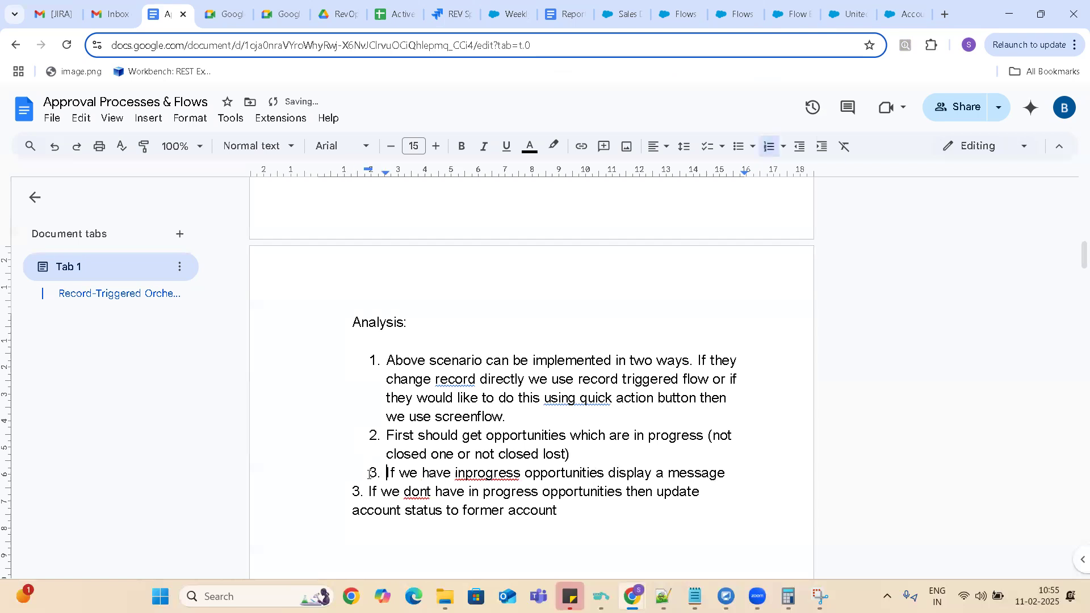
pyautogui.click(365, 500)
pyautogui.press('BackSpace')
pyautogui.press('BackSpace')
pyautogui.write('4.')
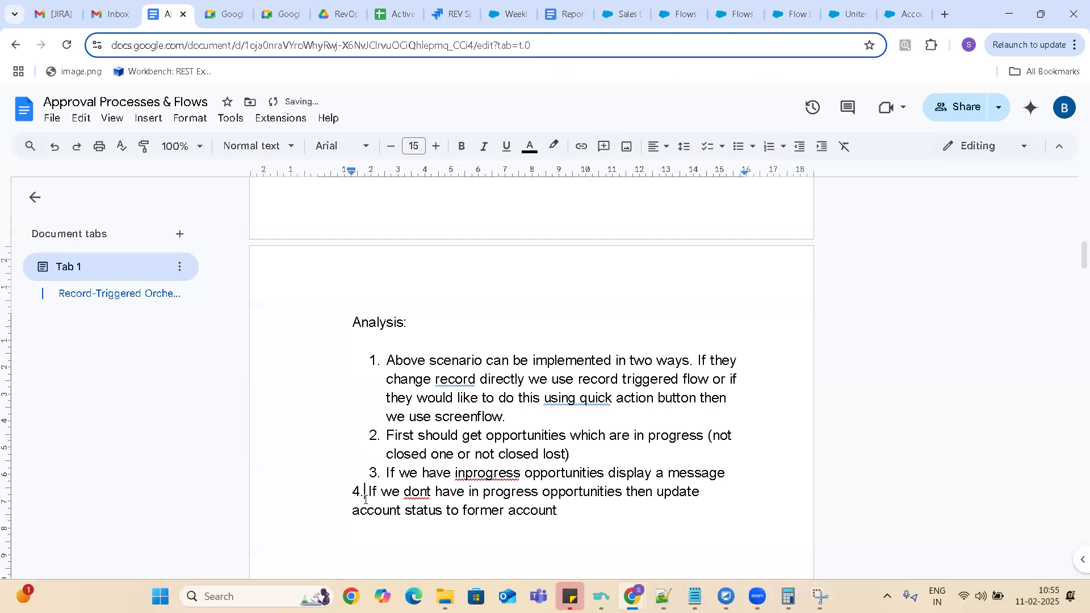
# Correct the misspellings in items 3 and 4 to "in progress" and "don't" using the spelling suggestions.
pyautogui.rightClick(479, 472)
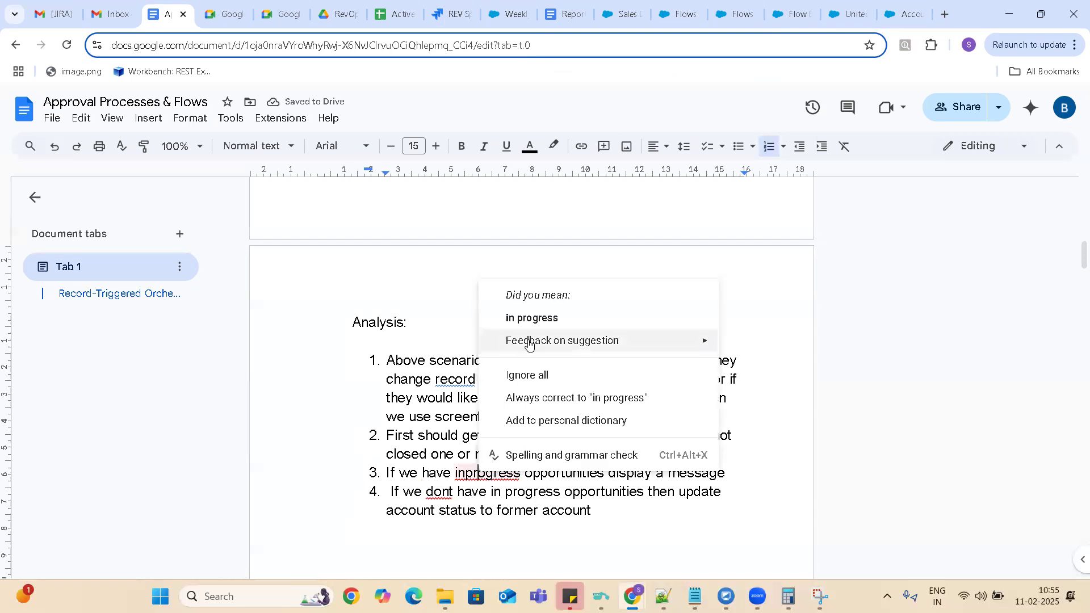
pyautogui.click(530, 319)
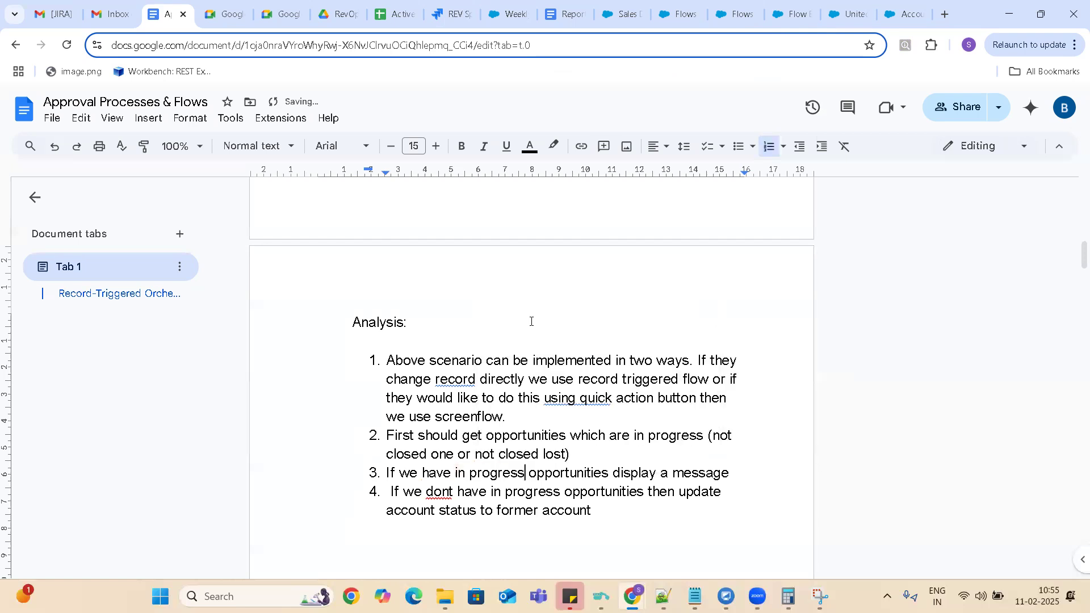
pyautogui.rightClick(439, 493)
pyautogui.click(488, 339)
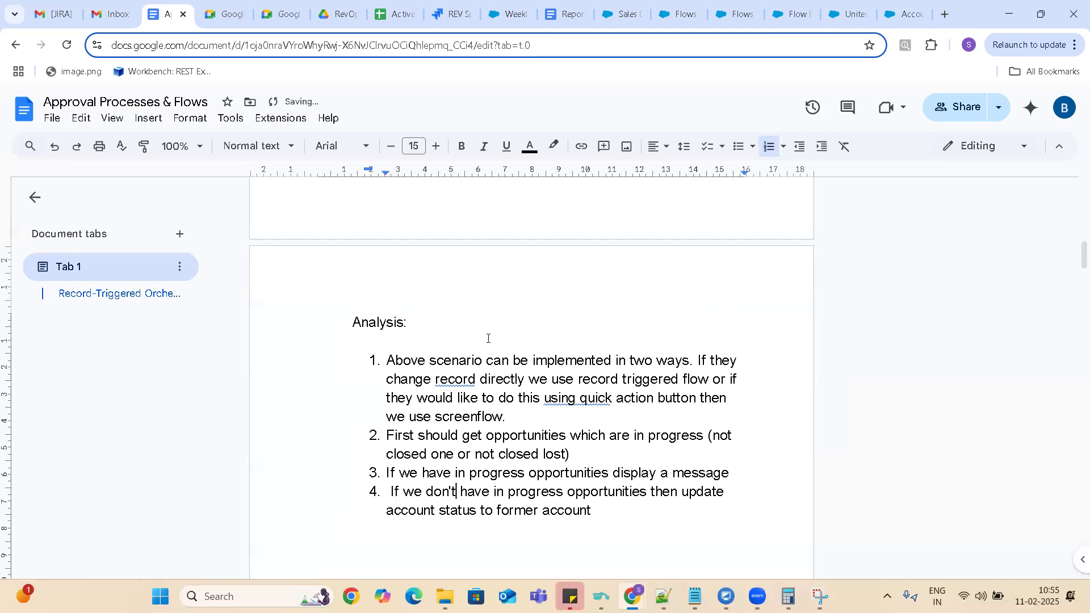
pyautogui.click(606, 507)
pyautogui.click(514, 413)
pyautogui.click(589, 455)
# Switch to Salesforce Flow Builder, add a Get Records element after the screen flow's start, and dismiss the guidance tip.
pyautogui.click(745, 9)
pyautogui.click(795, 16)
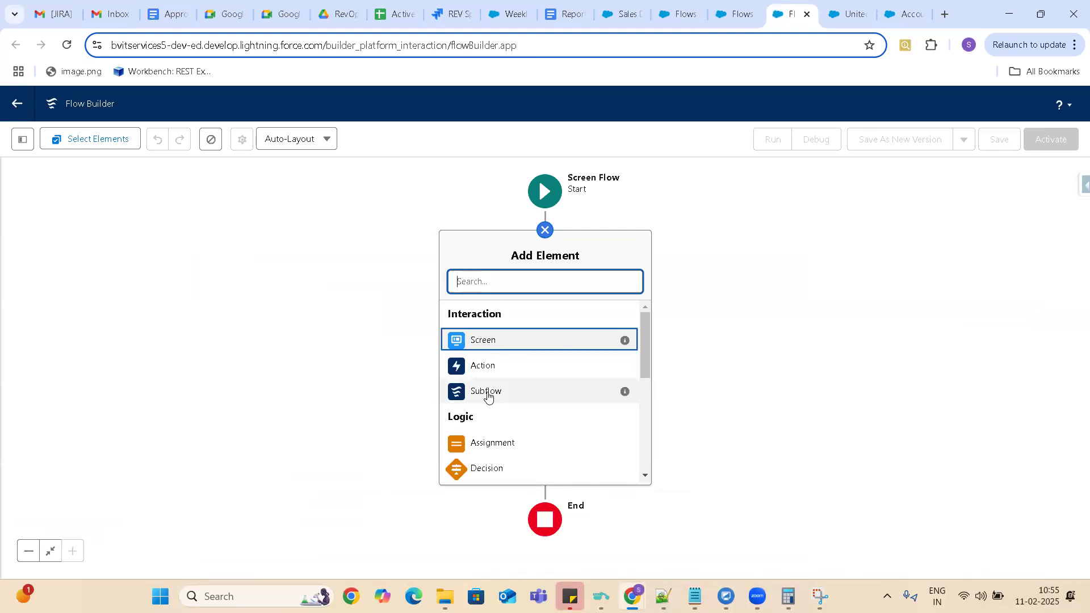
pyautogui.click(649, 339)
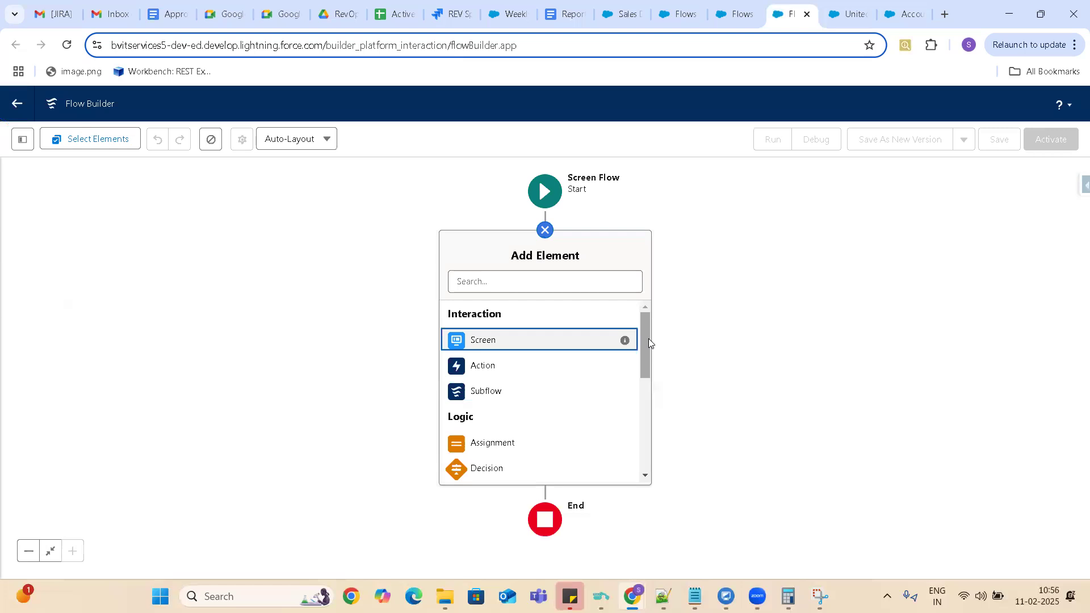
pyautogui.moveTo(648, 337); pyautogui.dragTo(654, 434)
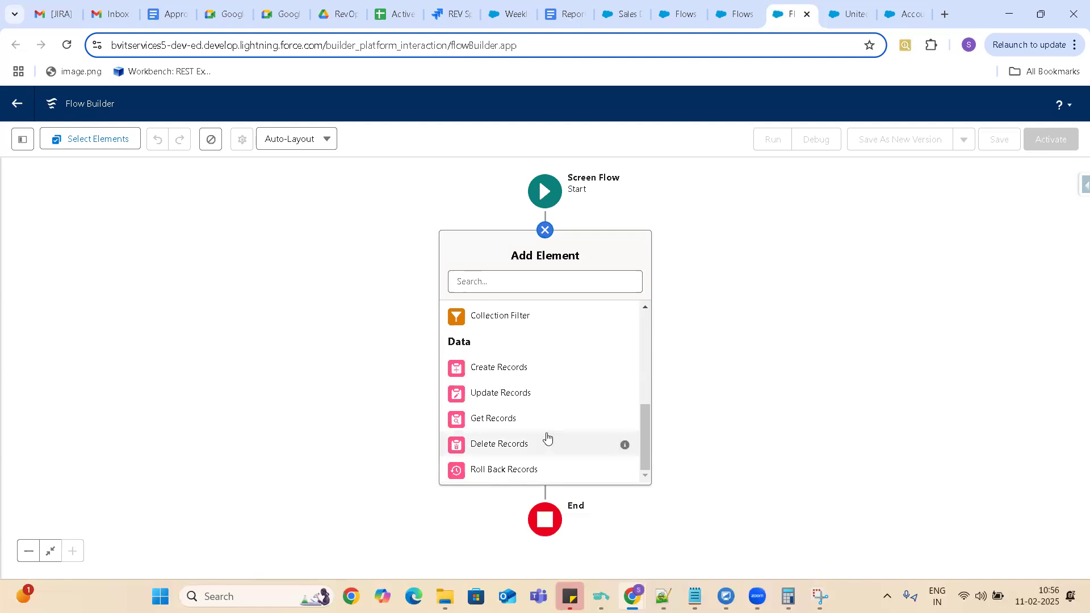
pyautogui.click(492, 419)
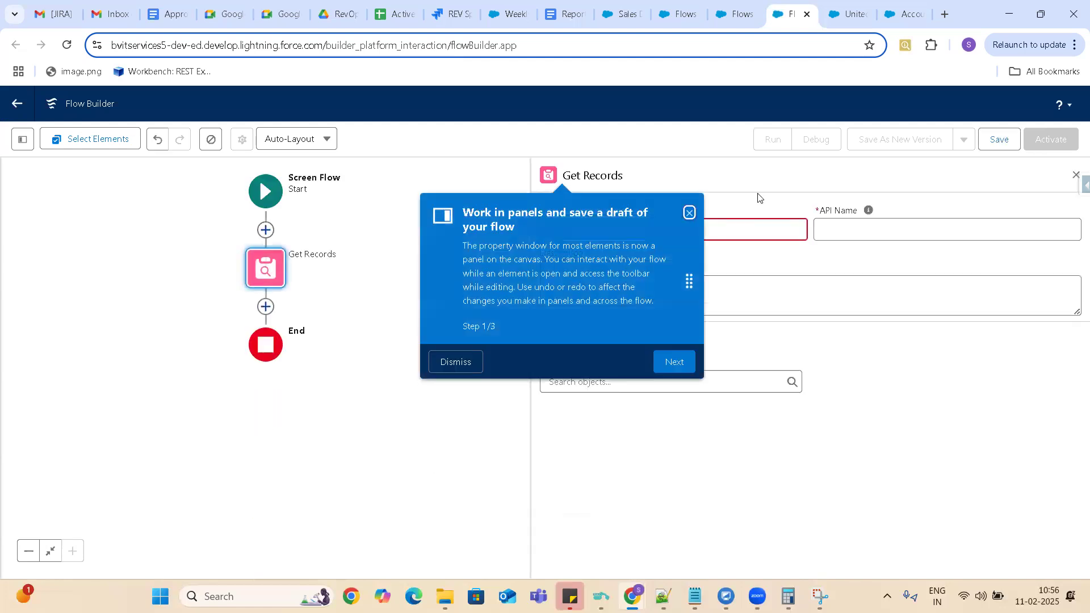
pyautogui.click(690, 212)
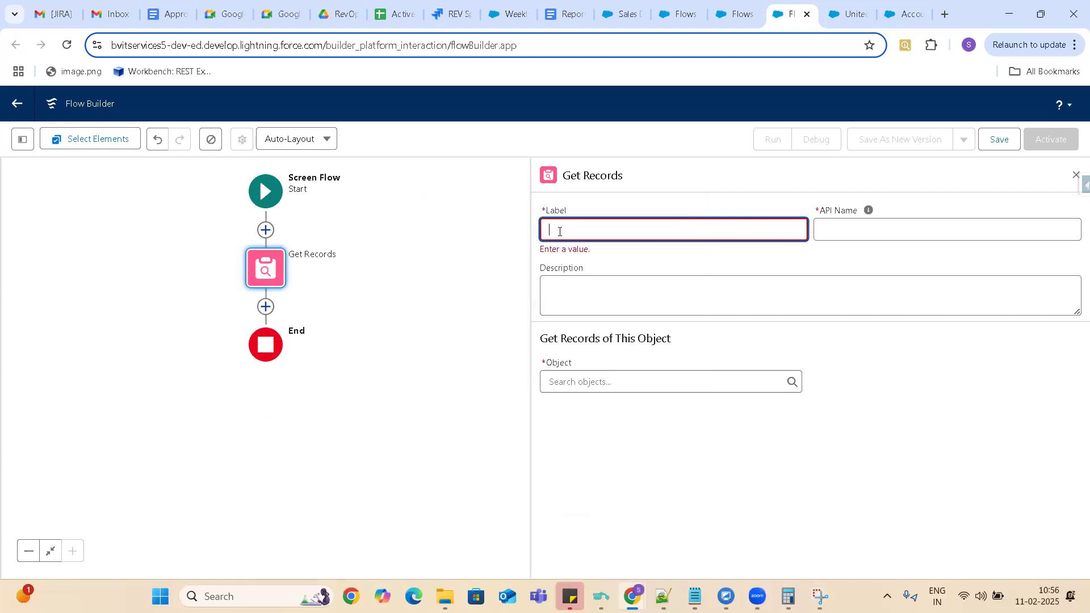
# Label the Get Records element "Get Opportunities" and let its API name fill in from the label.
pyautogui.write('Get Opportunities')
pyautogui.click(856, 225)
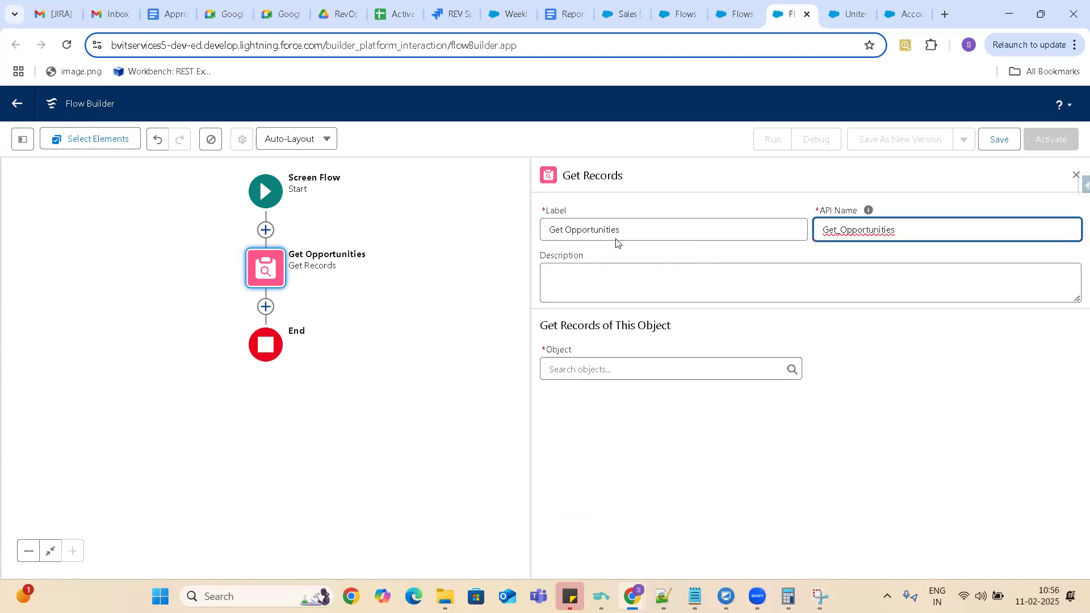
# Enter "Getting Inprogress Opportunities" as the Get Records element's description.
pyautogui.click(554, 280)
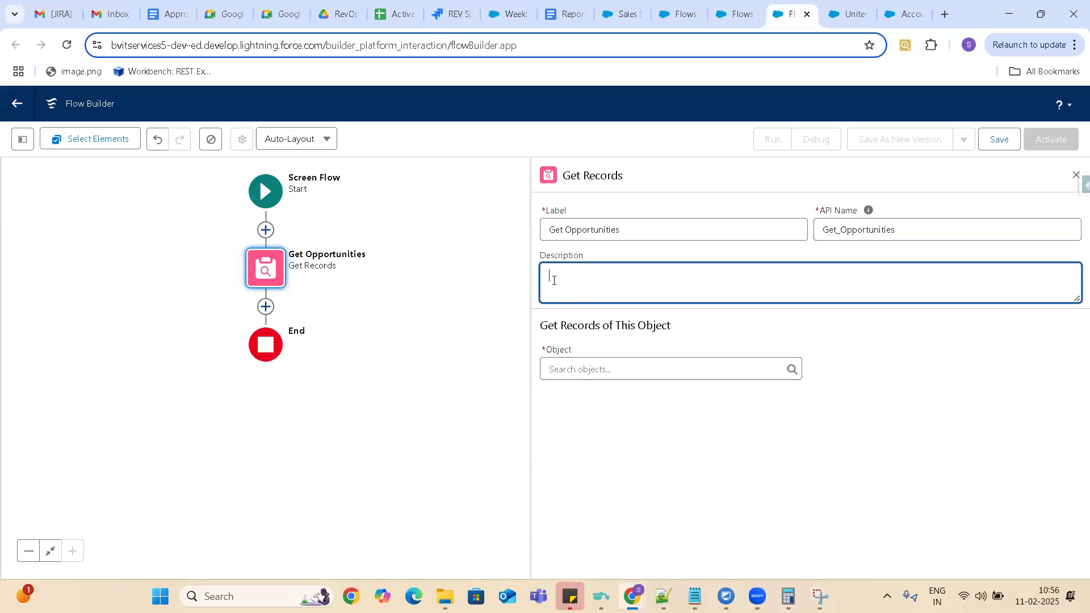
pyautogui.write('Getting ')
pyautogui.write('Closed')
pyautogui.press('BackSpace')
pyautogui.press('BackSpace')
pyautogui.press('BackSpace')
pyautogui.press('BackSpace')
pyautogui.press('BackSpace')
pyautogui.press('BackSpace')
pyautogui.write('Inpgros')
pyautogui.write('s')
pyautogui.press('BackSpace')
pyautogui.press('BackSpace')
pyautogui.press('BackSpace')
pyautogui.press('BackSpace')
pyautogui.press('BackSpace')
pyautogui.press('BackSpace')
pyautogui.press('BackSpace')
pyautogui.write('progress Opportunities')
# Change the Get Records element's label to "Get InProgress Opportunities".
pyautogui.click(566, 232)
pyautogui.write('Inprogress')
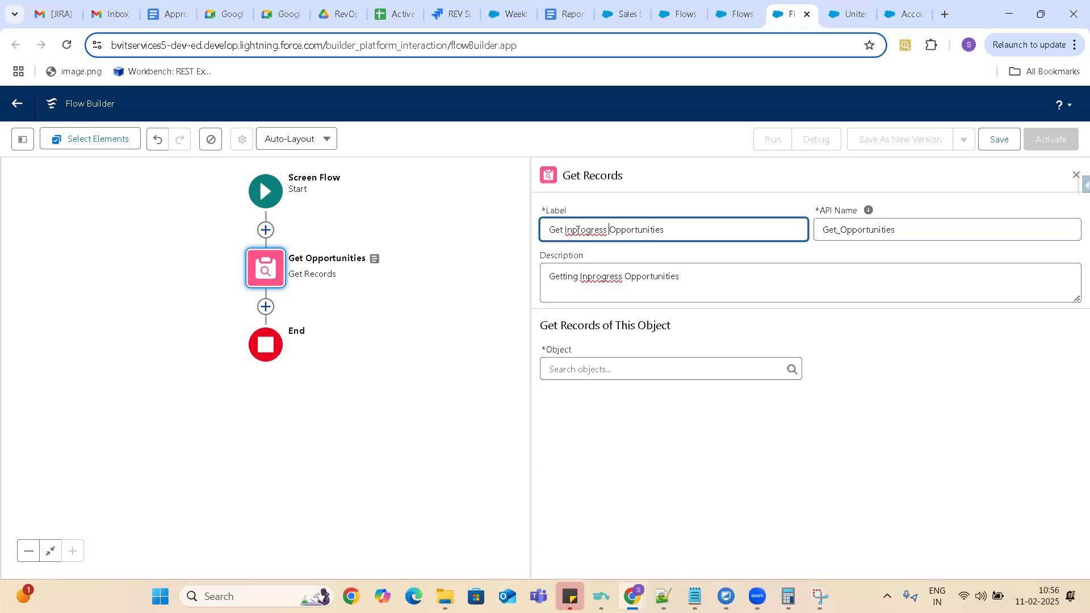
pyautogui.click(577, 230)
pyautogui.press('BackSpace')
pyautogui.write('P')
pyautogui.click(687, 233)
# Clear the element's API name and regenerate it from the label as Get_InProgress_Opportunities.
pyautogui.click(904, 229)
pyautogui.press('BackSpace')
pyautogui.press('BackSpace')
pyautogui.press('BackSpace')
pyautogui.press('BackSpace')
pyautogui.press('BackSpace')
pyautogui.press('BackSpace')
pyautogui.press('BackSpace')
pyautogui.press('BackSpace')
pyautogui.press('BackSpace')
pyautogui.press('BackSpace')
pyautogui.press('BackSpace')
pyautogui.press('BackSpace')
pyautogui.press('BackSpace')
pyautogui.press('BackSpace')
pyautogui.press('BackSpace')
pyautogui.press('BackSpace')
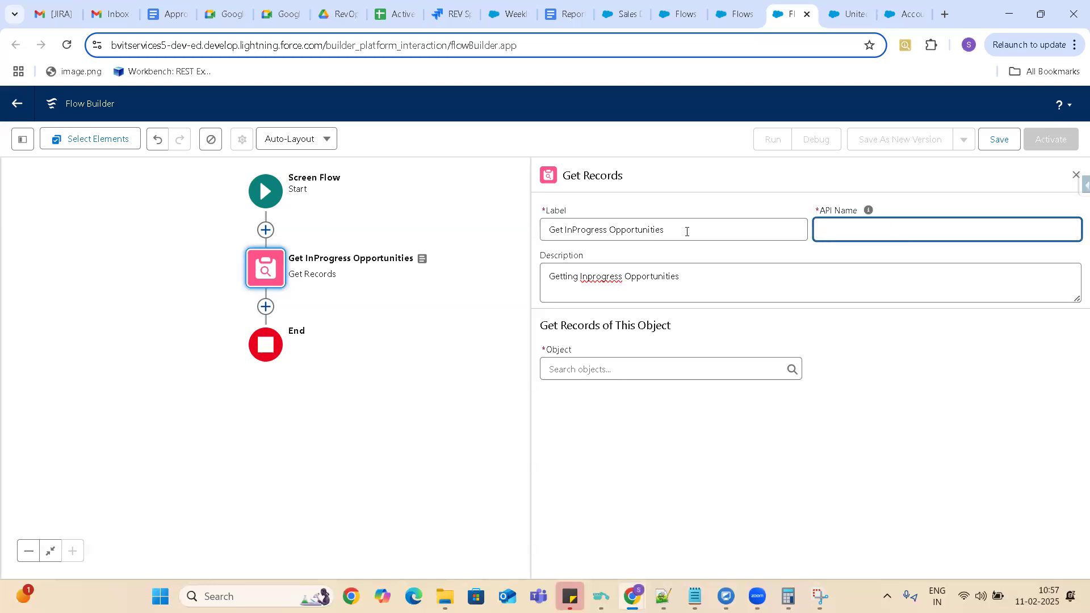
pyautogui.click(680, 225)
pyautogui.click(882, 235)
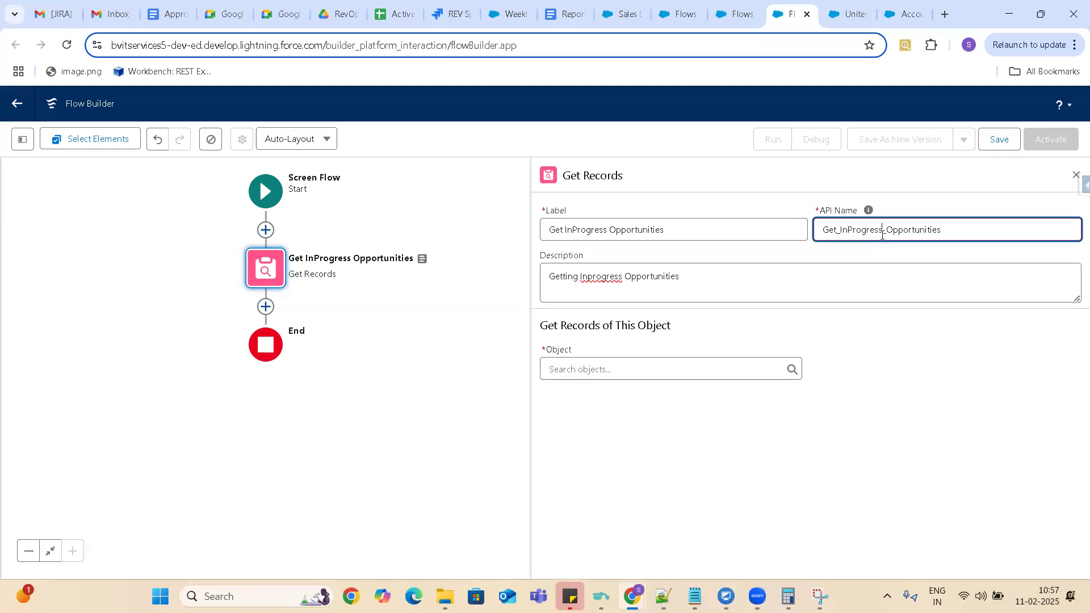
pyautogui.click(774, 289)
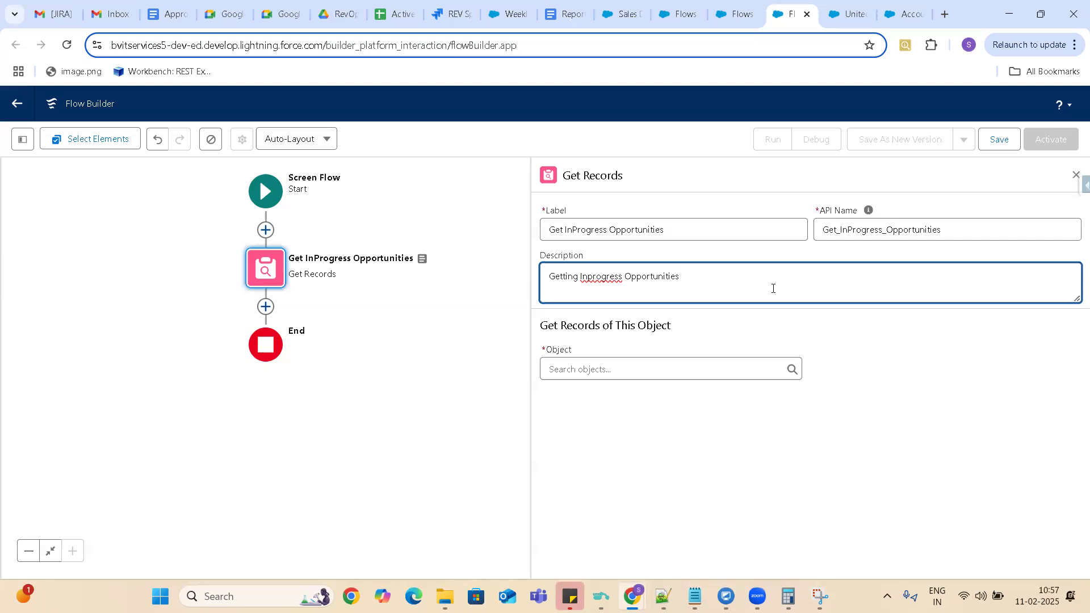
# Set the Get Records element's object to Opportunity.
pyautogui.click(648, 368)
pyautogui.write('Opp')
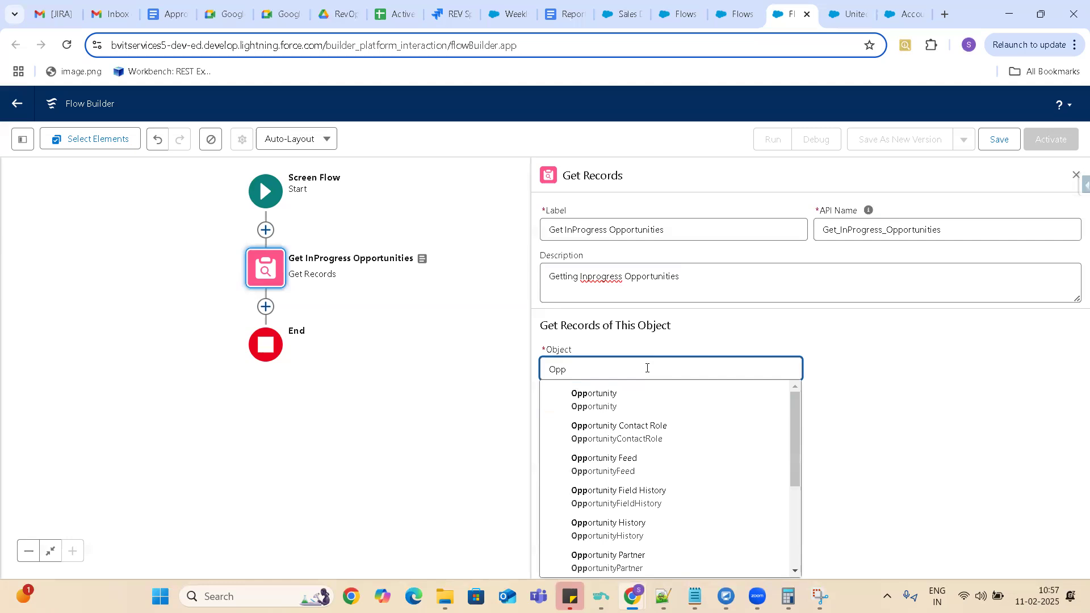
pyautogui.click(596, 400)
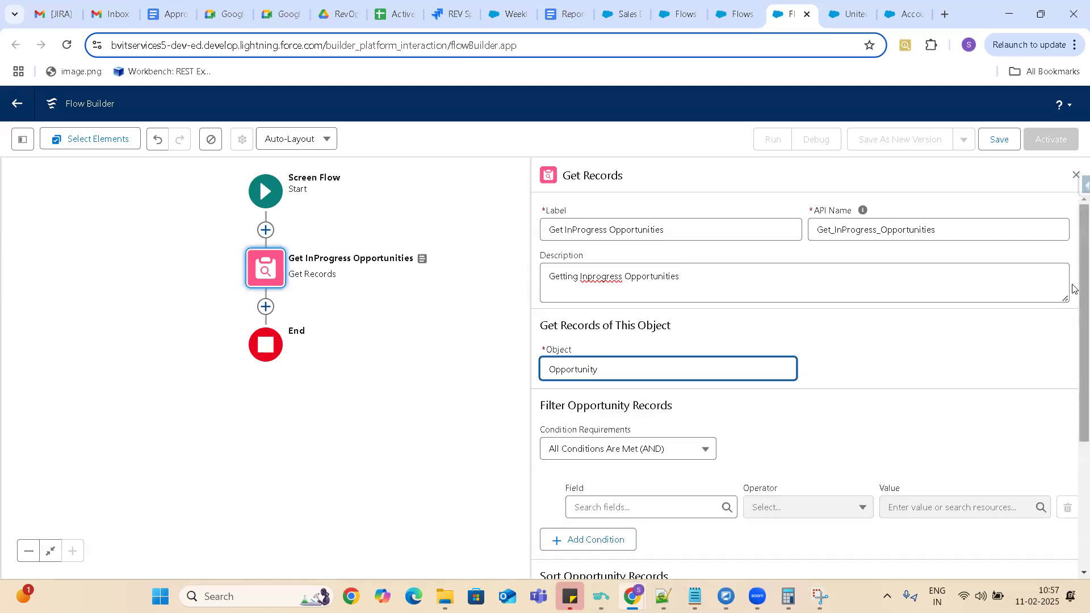
# Filter the Opportunity records with the condition StageName Does Not Equal Closed Won.
pyautogui.moveTo(1075, 293); pyautogui.dragTo(1075, 367)
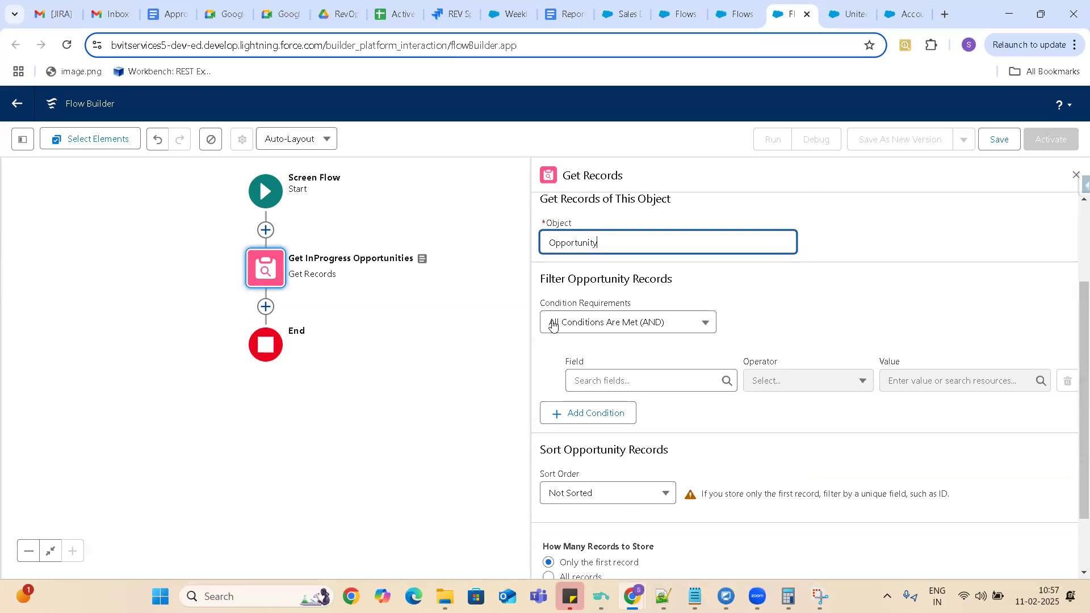
pyautogui.click(636, 380)
pyautogui.write('stage')
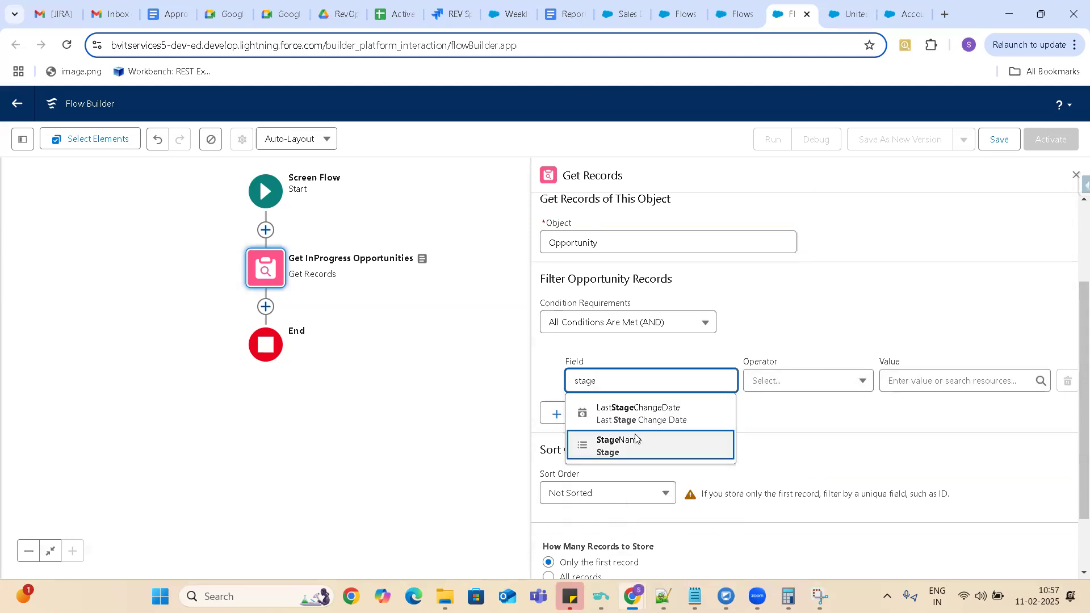
pyautogui.click(636, 441)
pyautogui.click(779, 389)
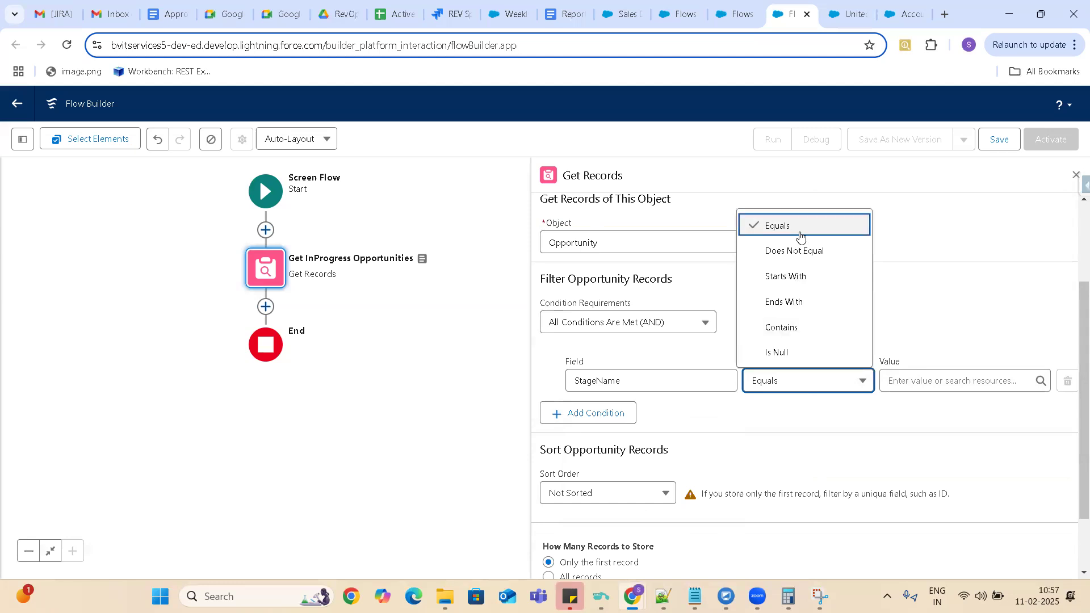
pyautogui.click(800, 252)
pyautogui.click(922, 381)
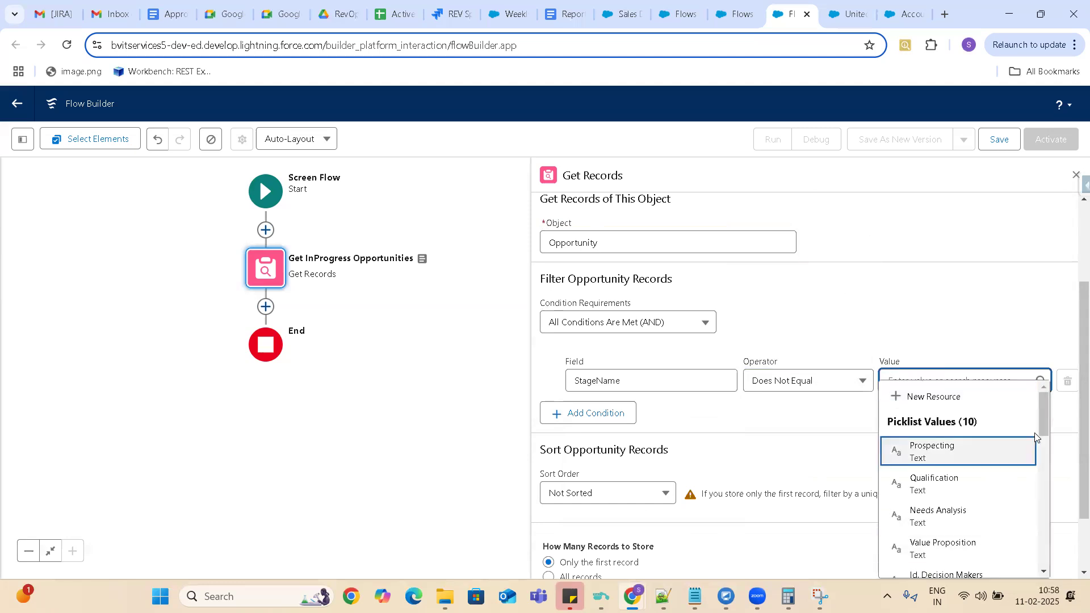
pyautogui.moveTo(1044, 410); pyautogui.dragTo(1056, 457)
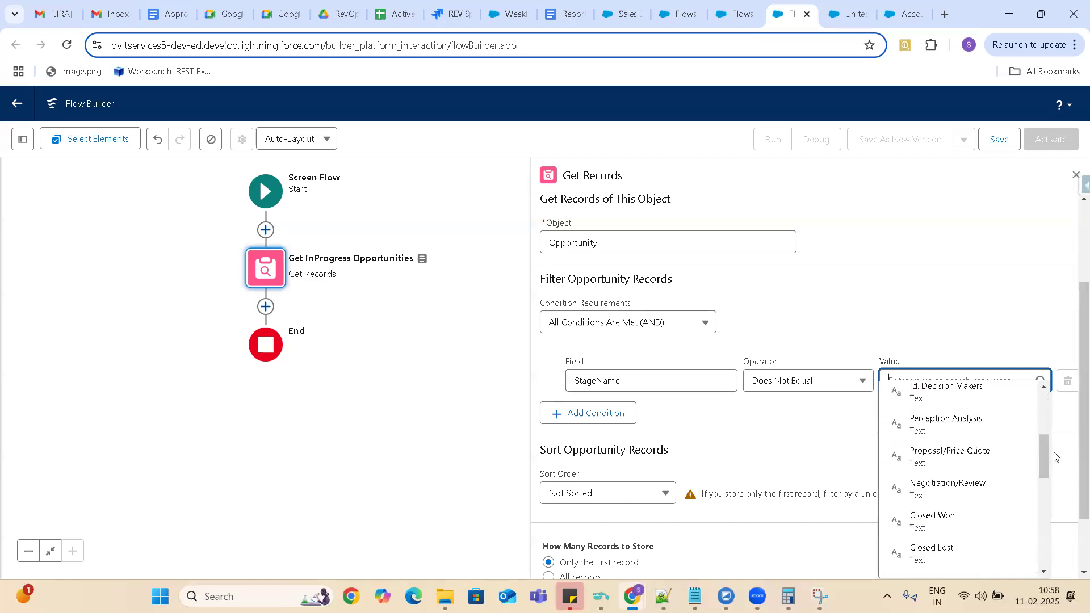
pyautogui.click(947, 515)
# Add a second filter condition: StageName Does Not Equal Closed Lost.
pyautogui.click(626, 415)
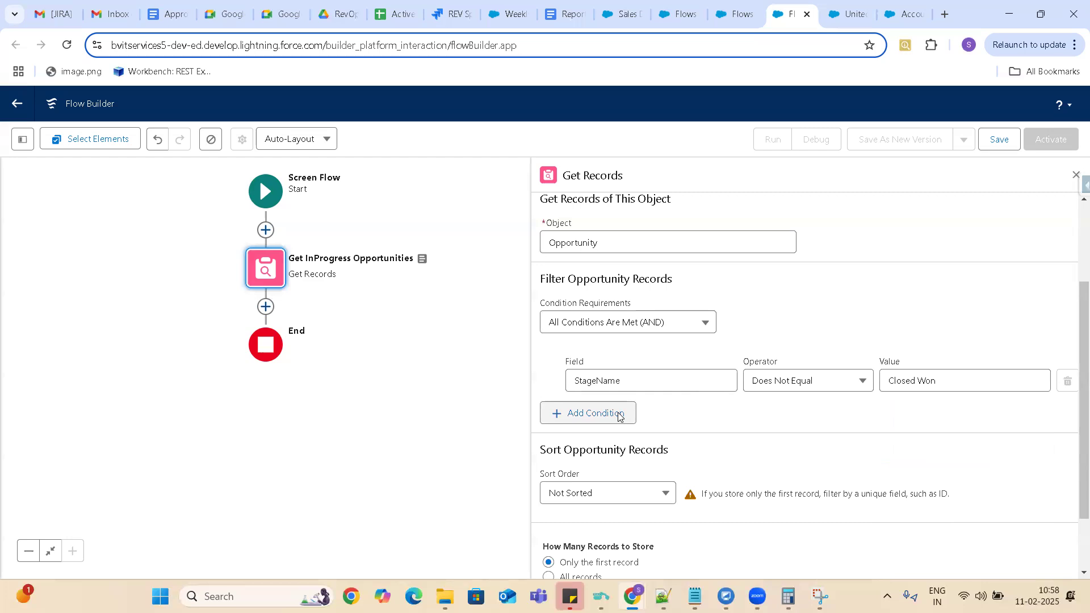
pyautogui.click(679, 429)
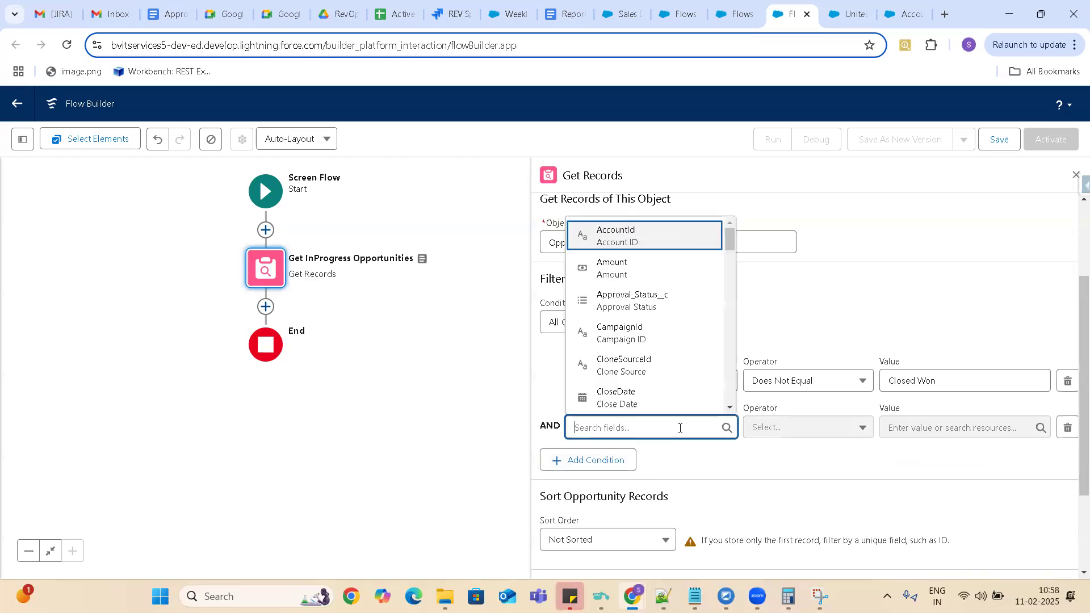
pyautogui.write('Stage')
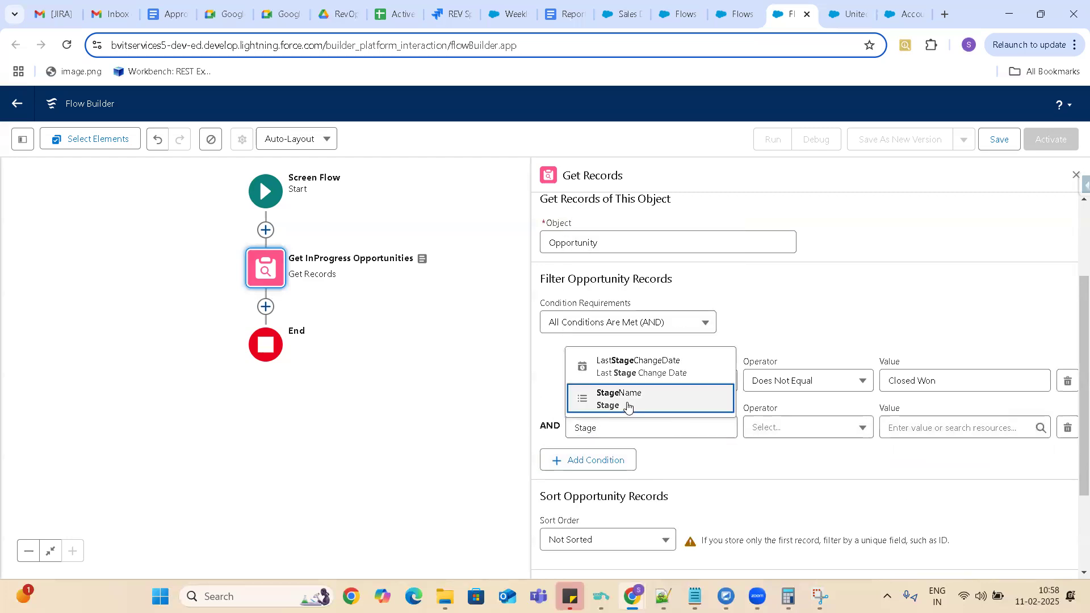
pyautogui.click(627, 406)
pyautogui.click(794, 429)
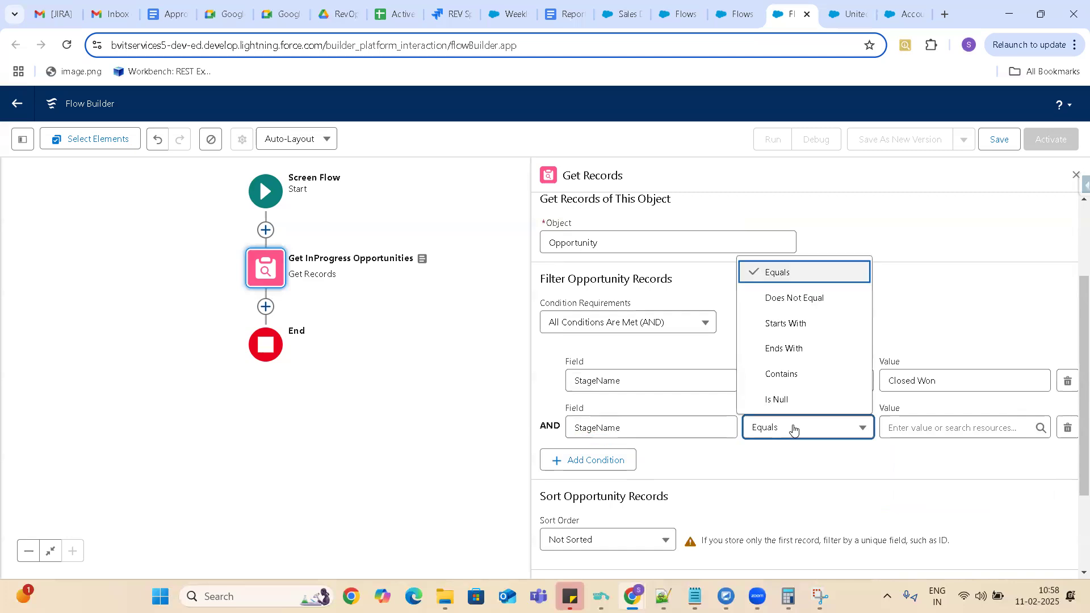
pyautogui.click(811, 296)
pyautogui.click(907, 437)
pyautogui.write('Clos')
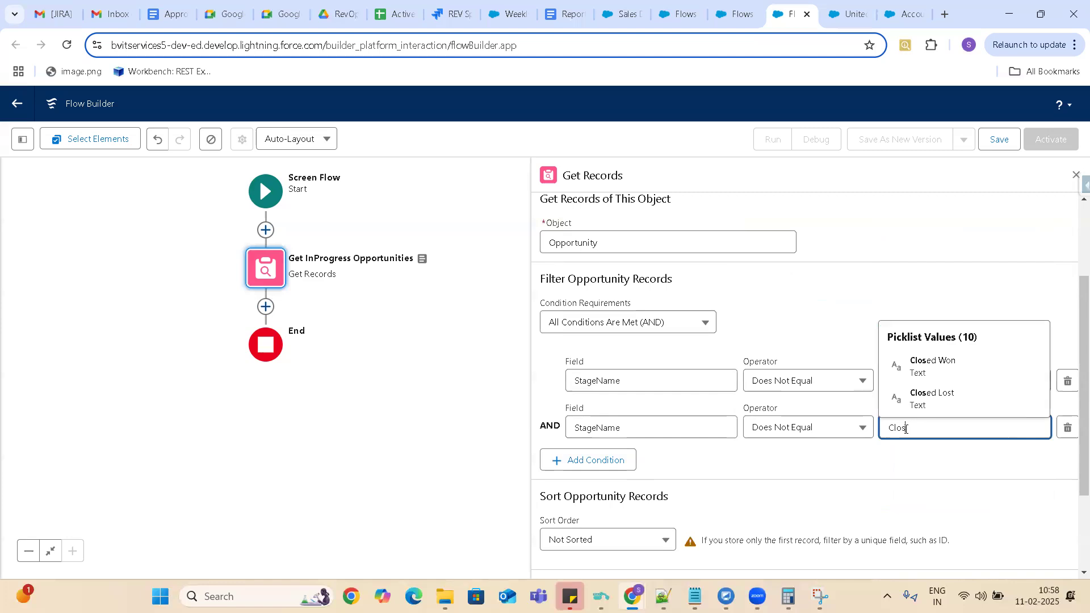
pyautogui.click(941, 398)
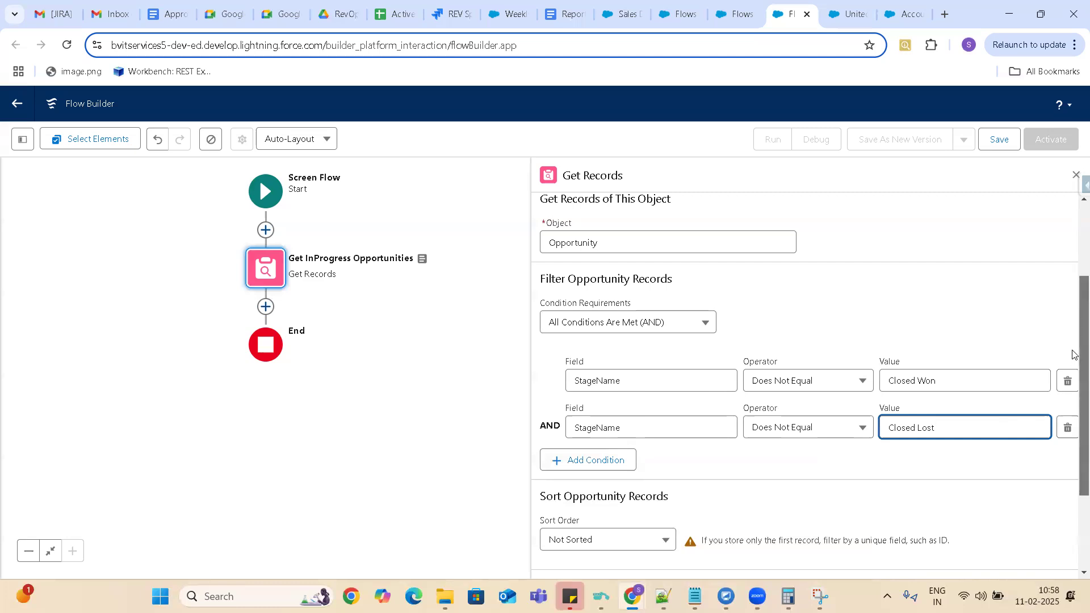
pyautogui.scroll(3, 1075, 355)
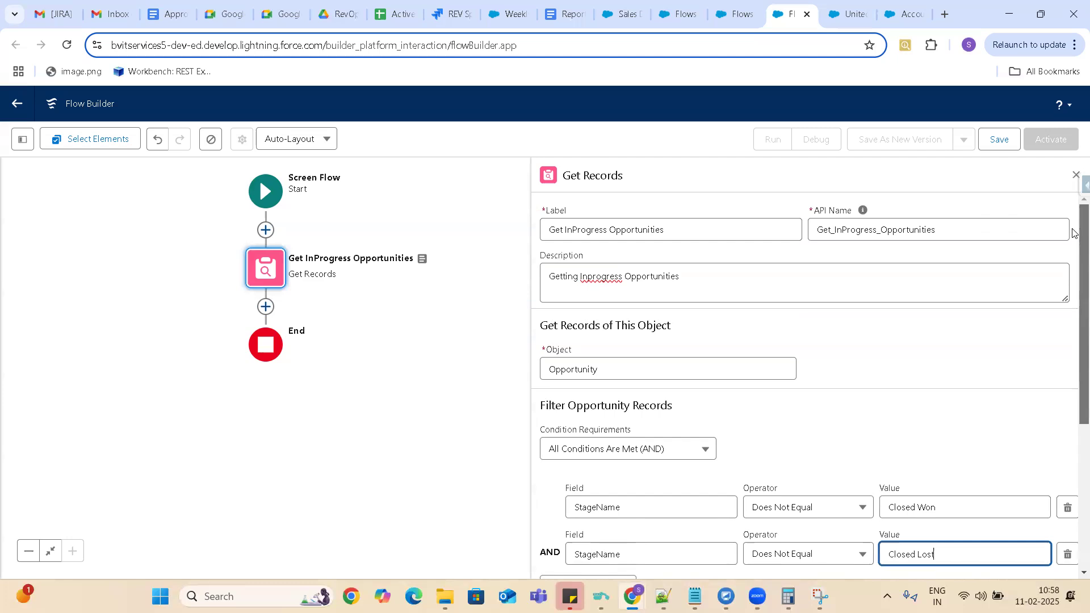
pyautogui.scroll(-3, 1075, 261)
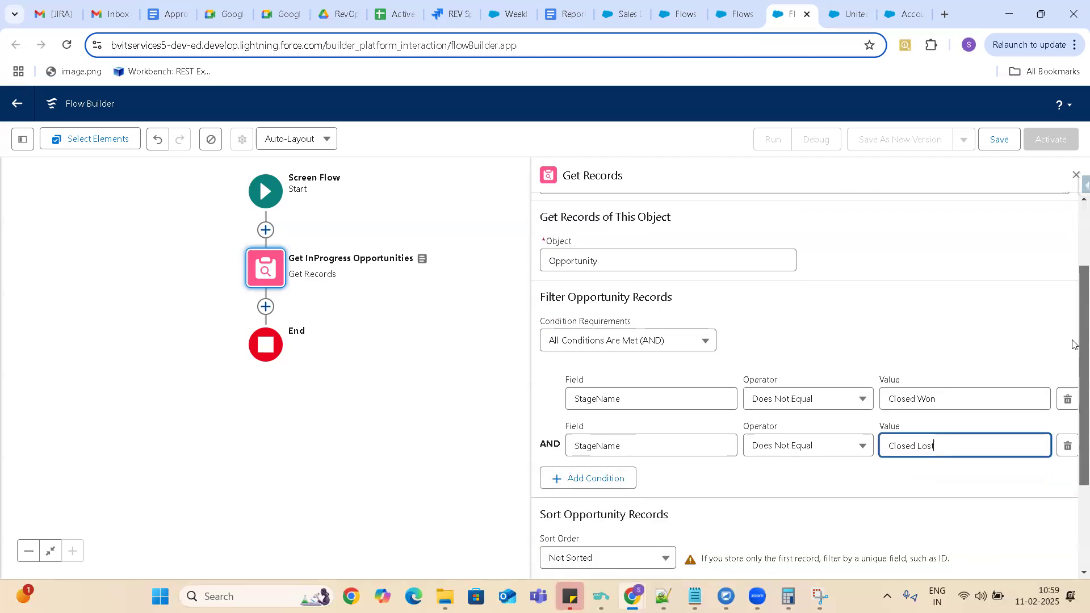
pyautogui.scroll(-1, 1074, 364)
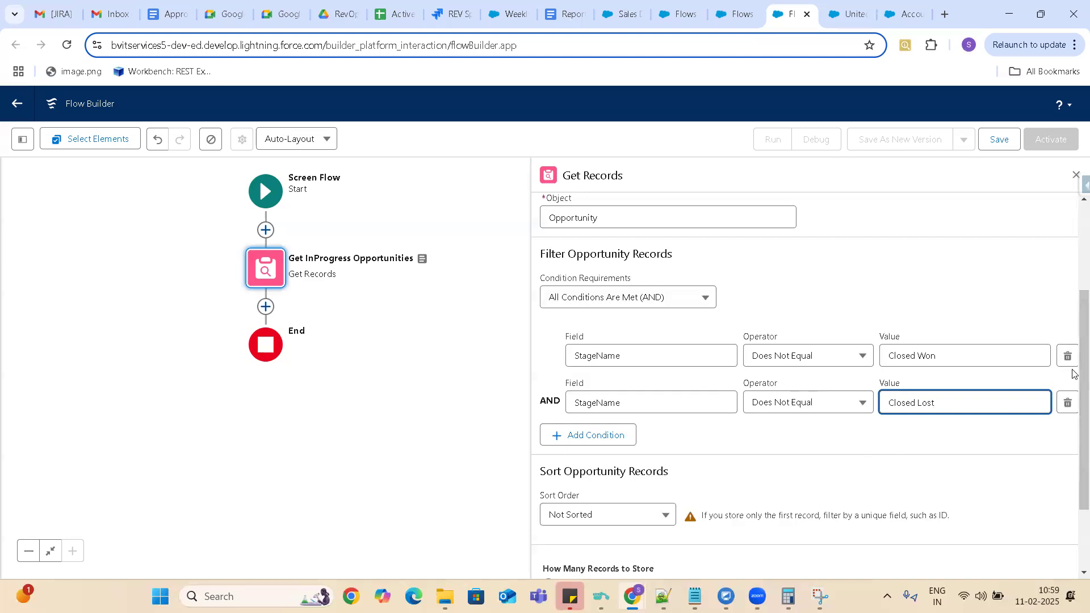
pyautogui.moveTo(1075, 373); pyautogui.dragTo(1074, 476)
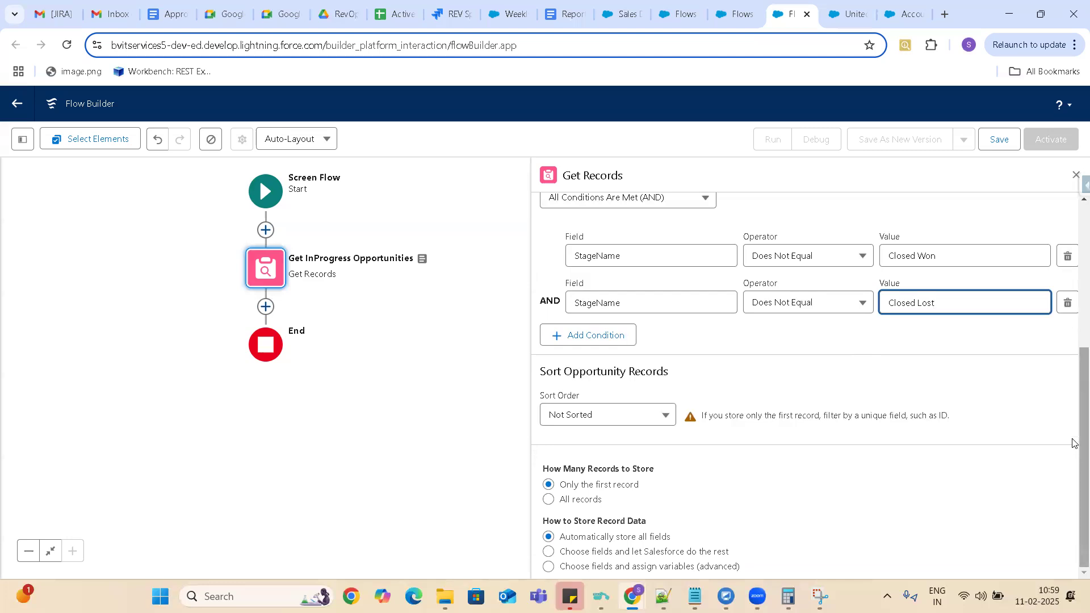
# Add a third filter condition row and choose AccountId as its field.
pyautogui.scroll(3, 1073, 442)
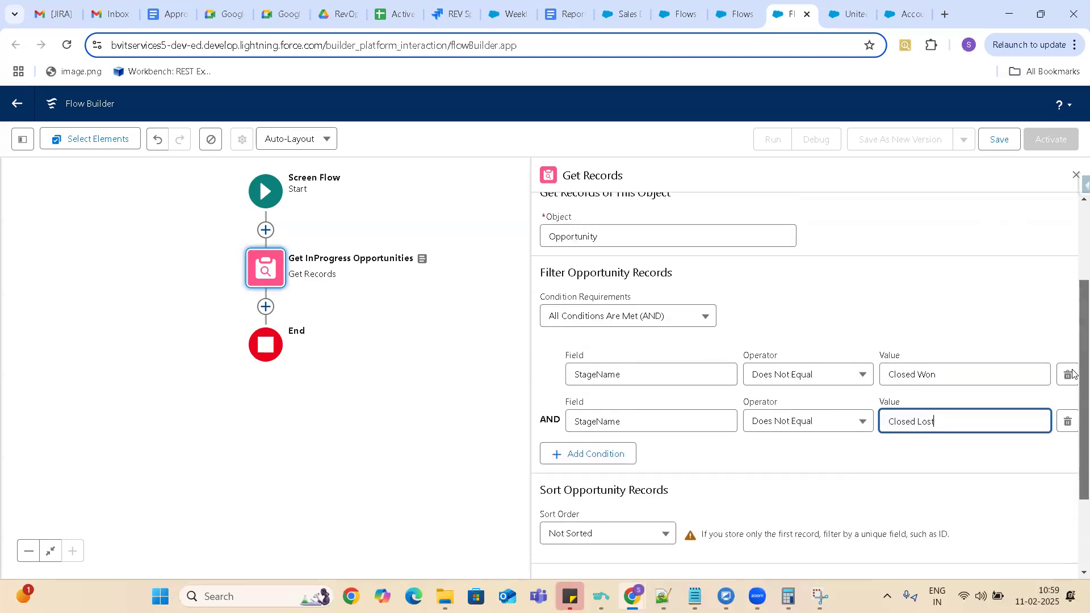
pyautogui.click(611, 458)
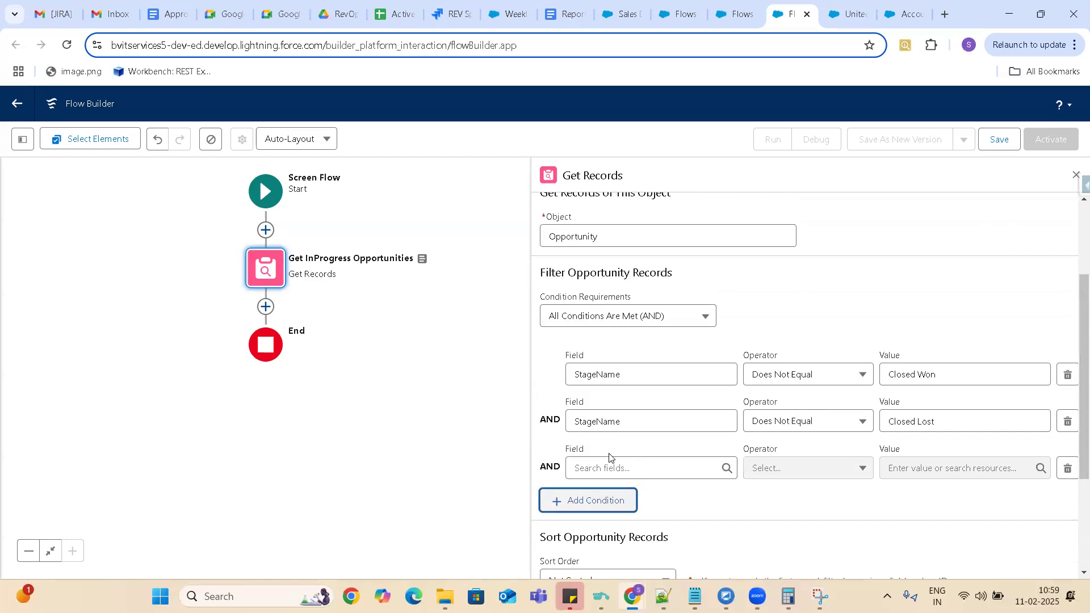
pyautogui.click(611, 468)
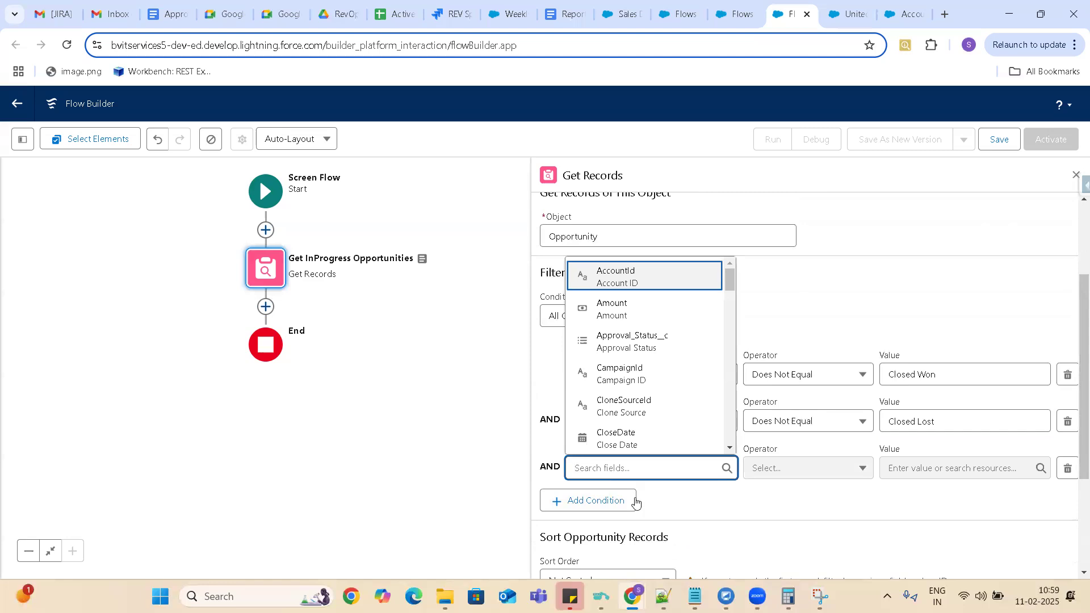
pyautogui.click(723, 516)
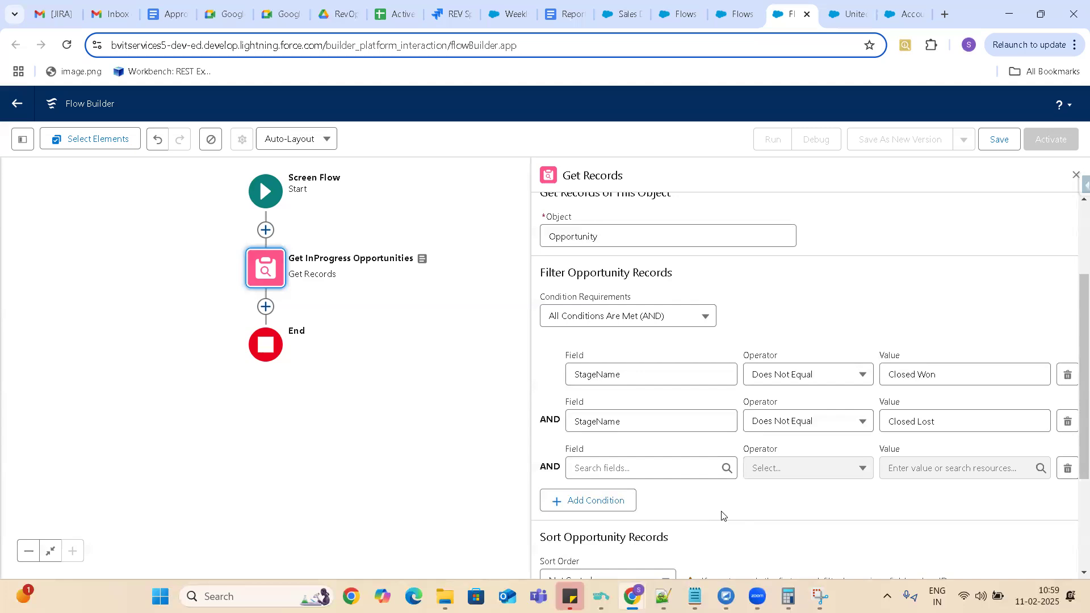
pyautogui.click(702, 461)
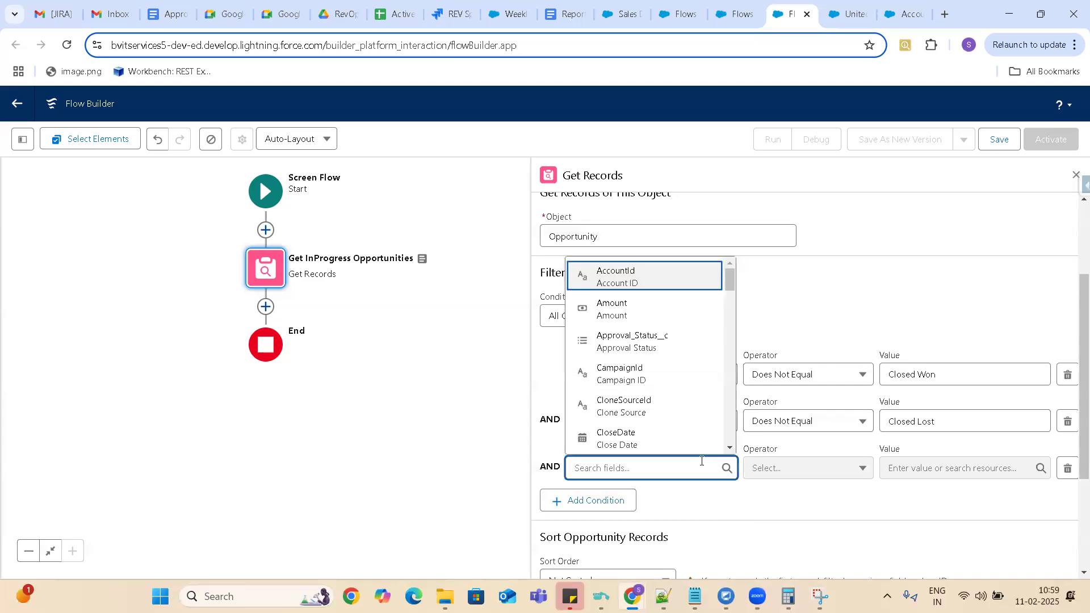
pyautogui.moveTo(728, 279); pyautogui.dragTo(740, 463)
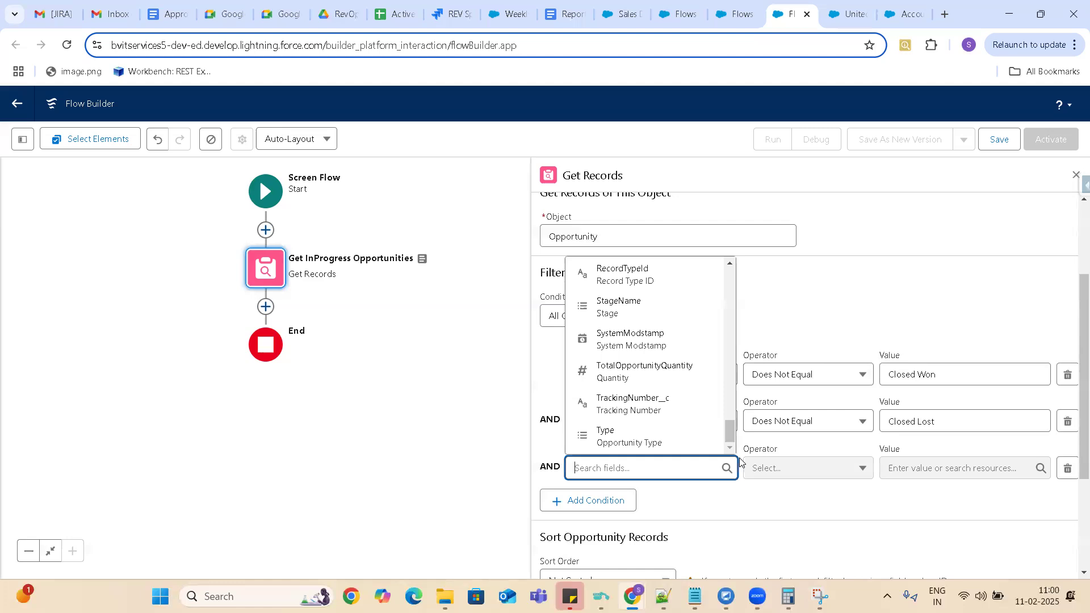
pyautogui.moveTo(729, 436); pyautogui.dragTo(674, 489)
pyautogui.write('Account')
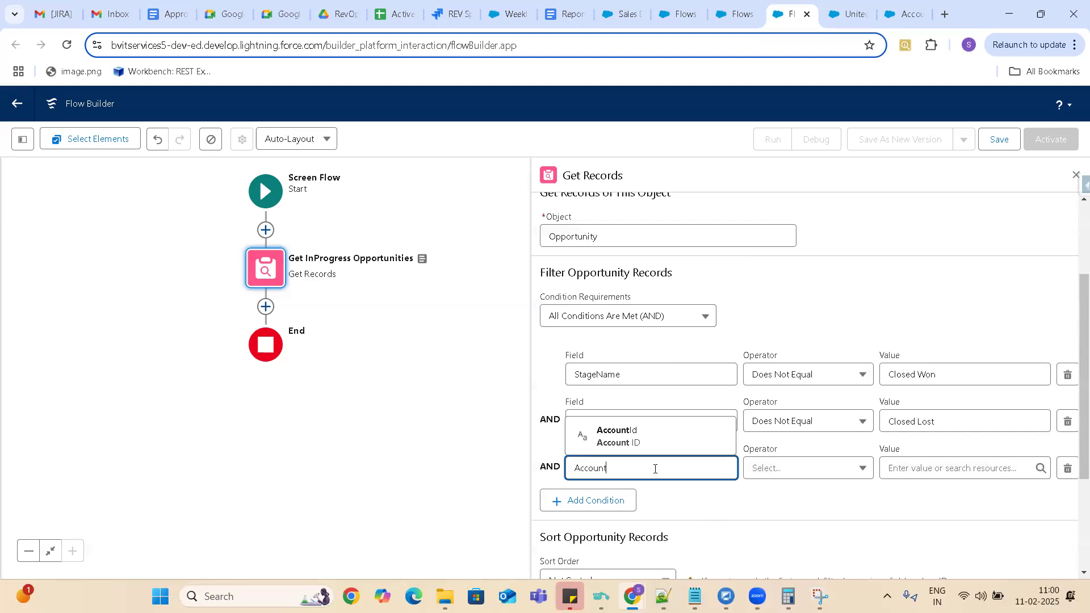
pyautogui.click(627, 437)
# Look through the available resources for a value for the AccountId condition, and delete that condition.
pyautogui.click(947, 472)
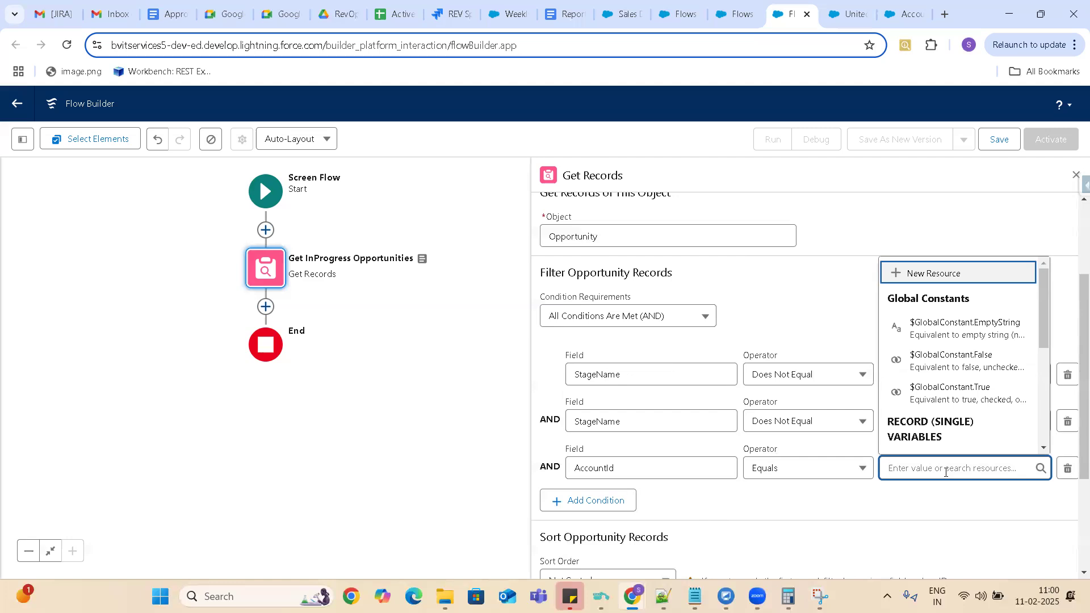
pyautogui.scroll(-3, 1044, 451)
pyautogui.click(1044, 451)
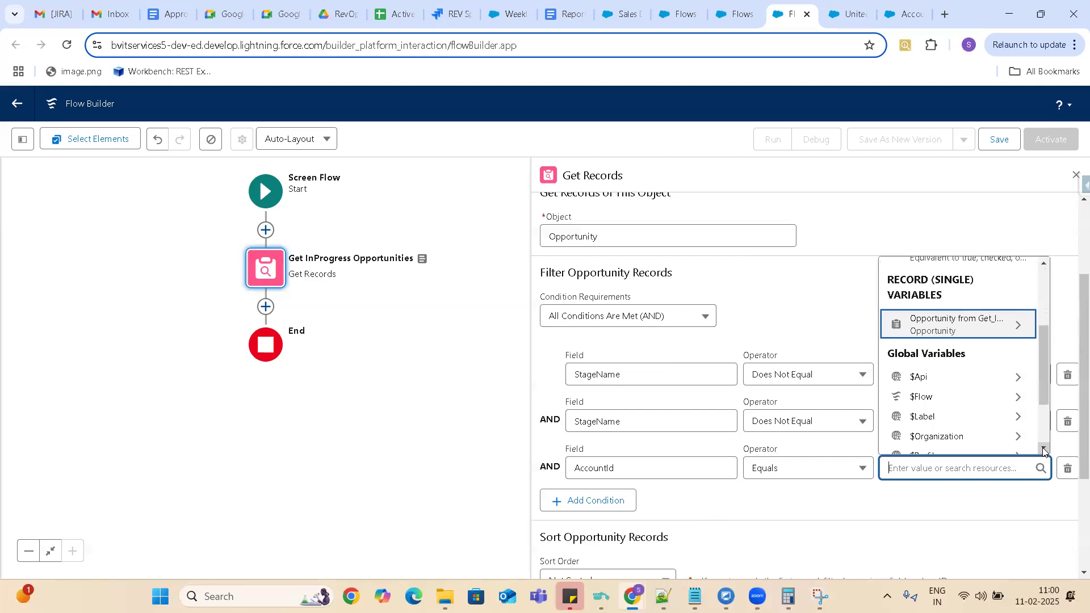
pyautogui.click(1043, 450)
pyautogui.scroll(-2, 1043, 451)
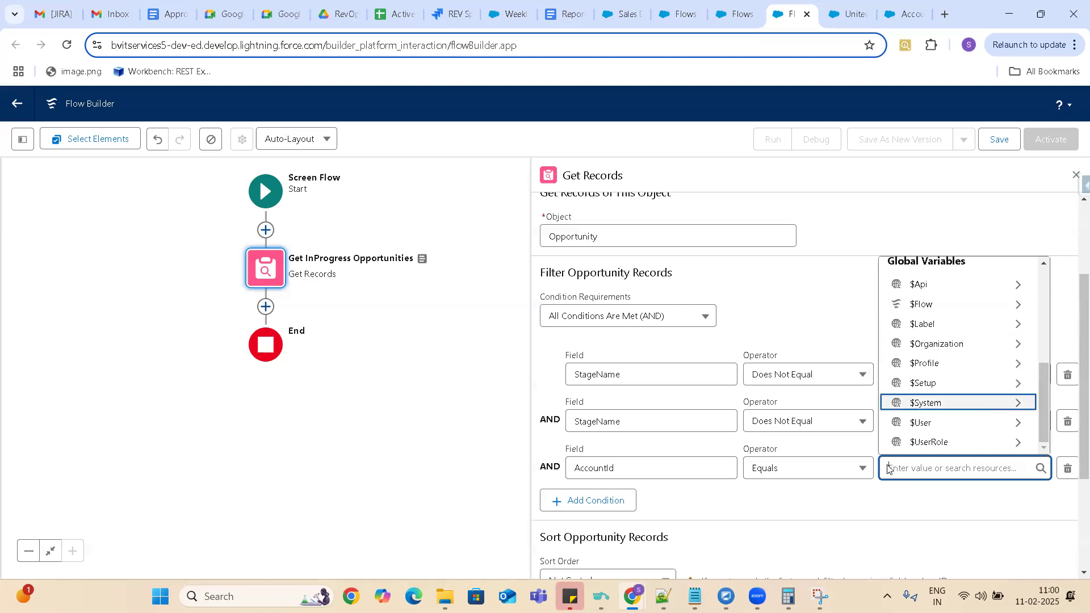
pyautogui.click(1068, 471)
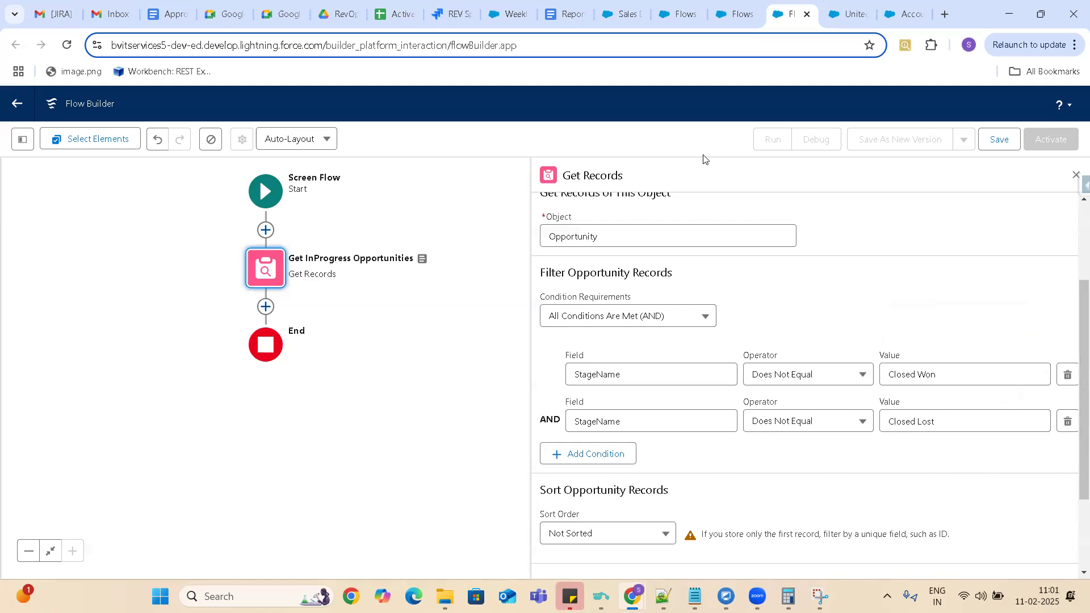
# Set the element to store all records and set the Opportunity sort order to Ascending.
pyautogui.moveTo(1075, 317); pyautogui.dragTo(1075, 394)
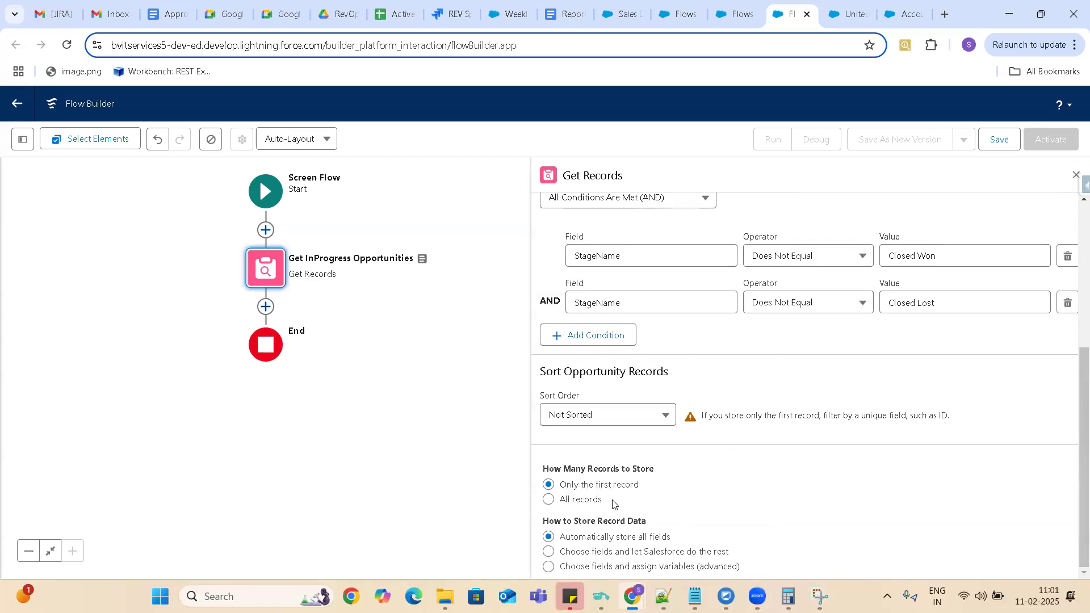
pyautogui.click(549, 501)
pyautogui.click(633, 420)
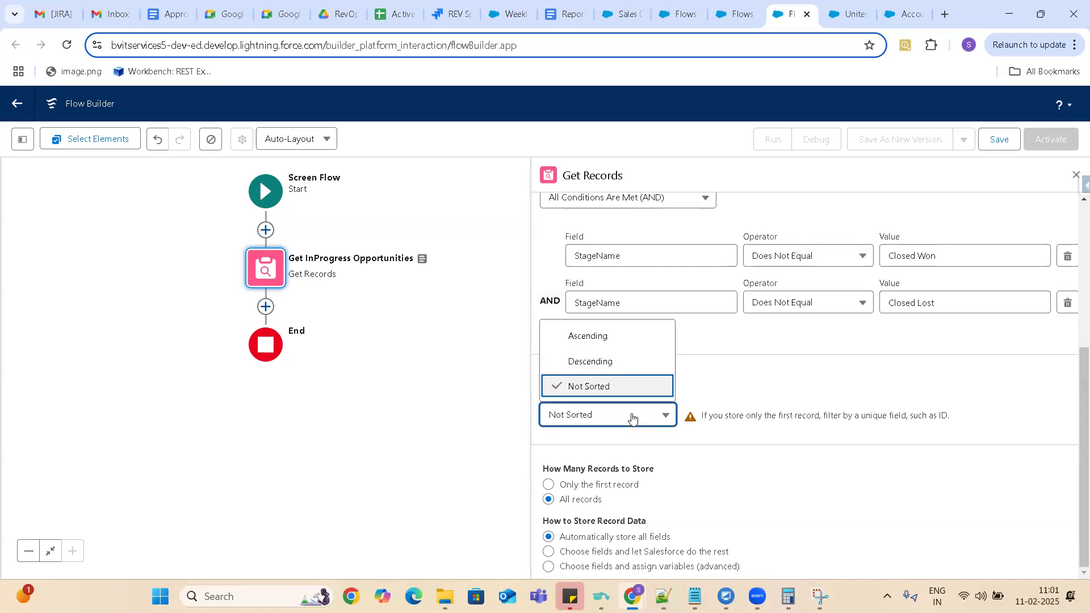
pyautogui.click(596, 346)
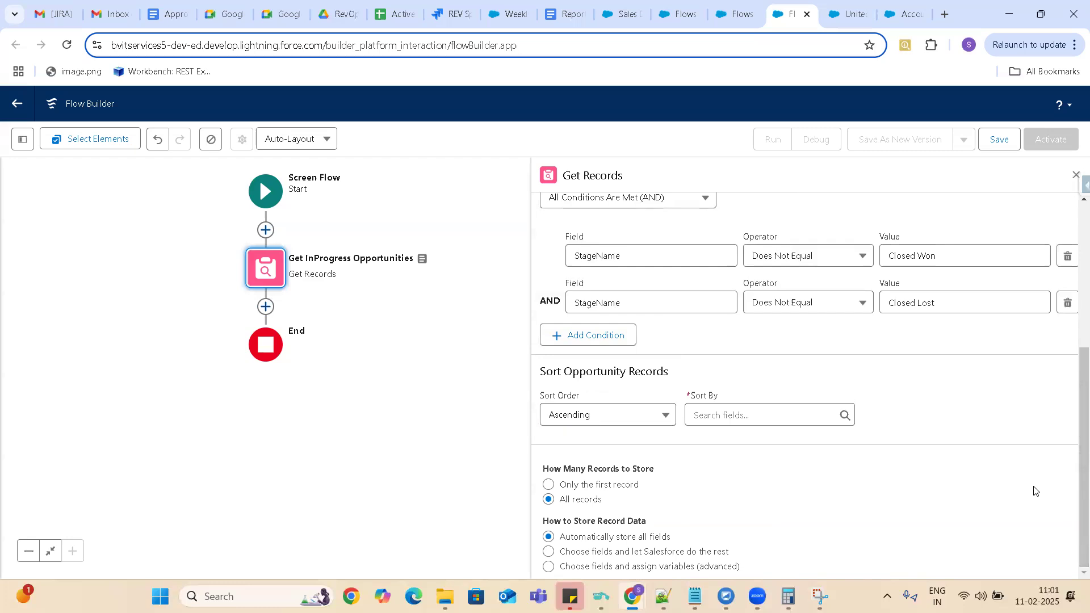
# Switch the record data storage back to automatically storing all fields, deleting the manual variable assignments.
pyautogui.scroll(-3, 913, 384)
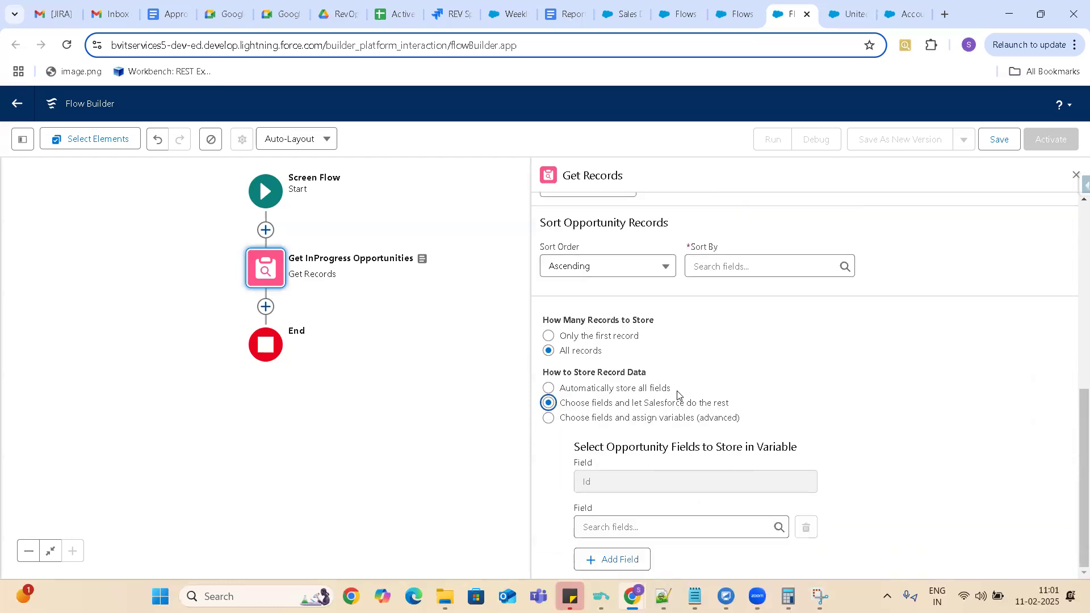
pyautogui.click(549, 388)
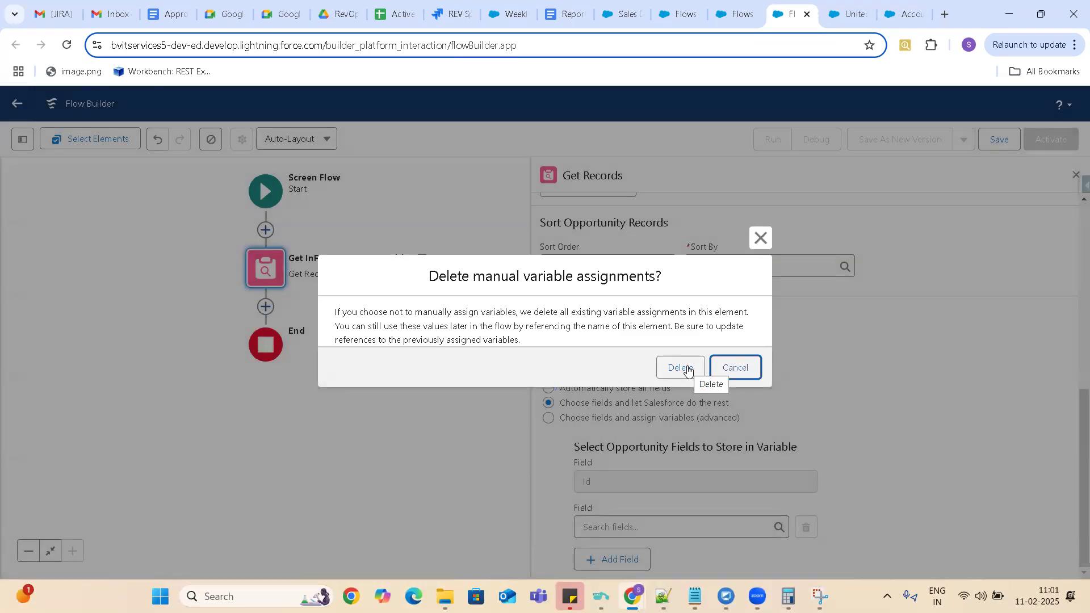
pyautogui.click(735, 368)
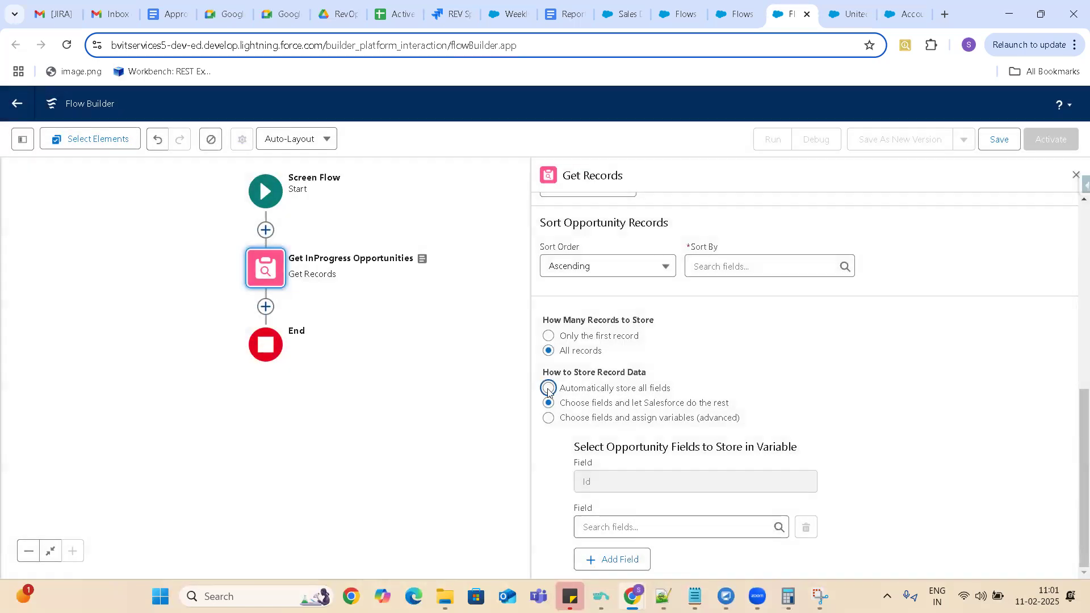
pyautogui.click(549, 389)
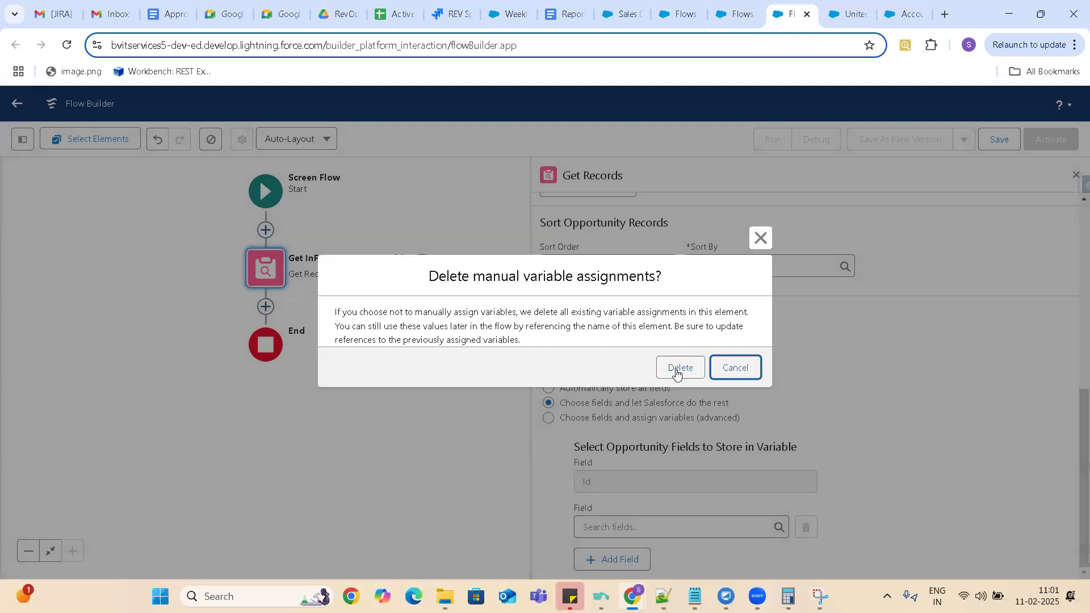
pyautogui.click(676, 372)
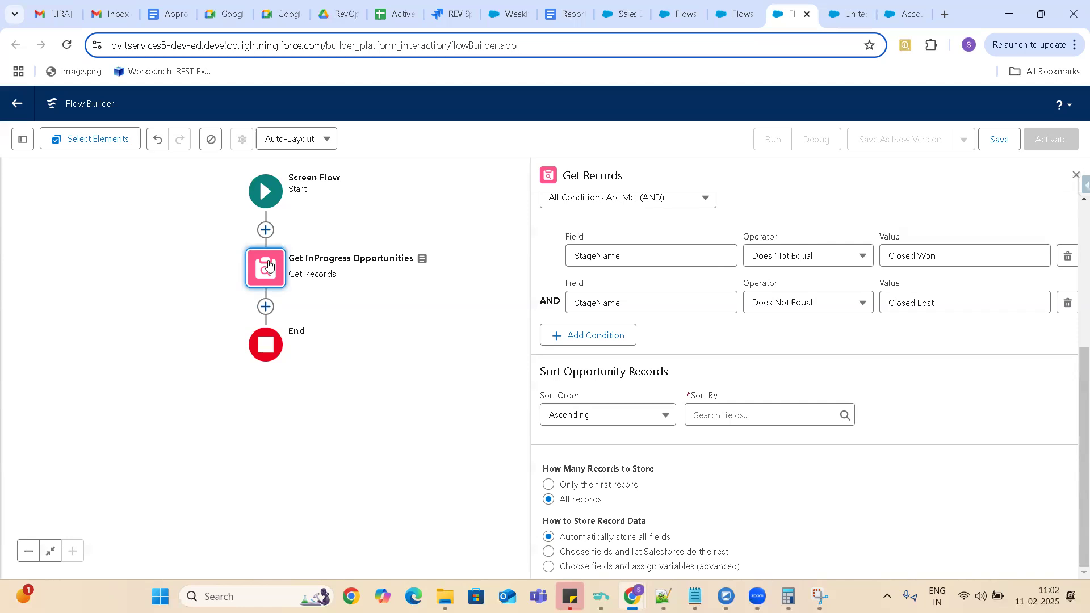
# Add a Decision element after Get InProgress Opportunities, labelled "Check for InProgress Opportuniteis" with the matching API name.
pyautogui.click(266, 311)
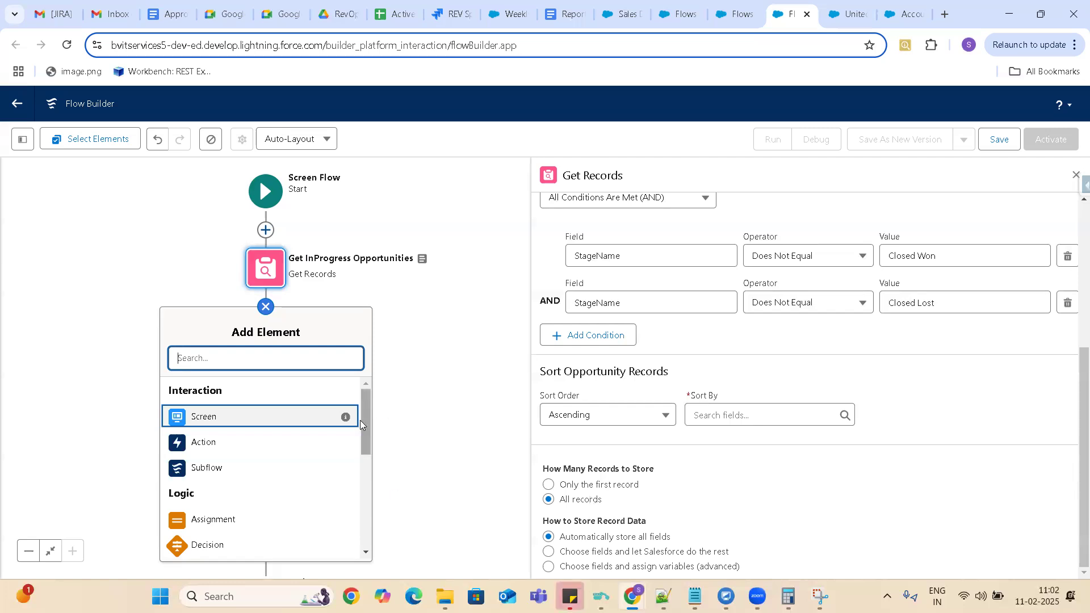
pyautogui.moveTo(365, 418); pyautogui.dragTo(366, 442)
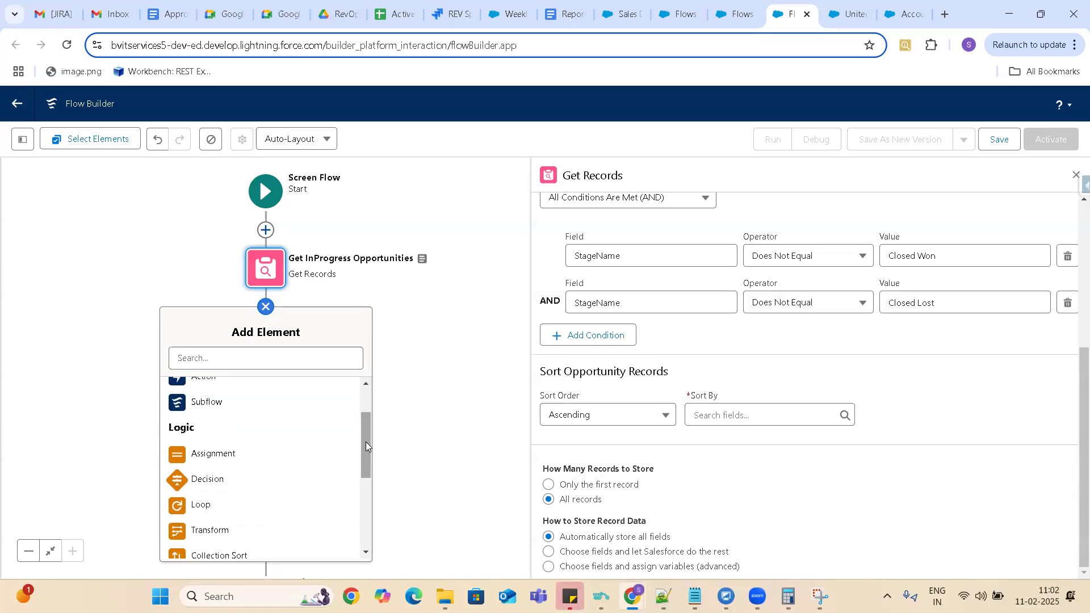
pyautogui.click(212, 483)
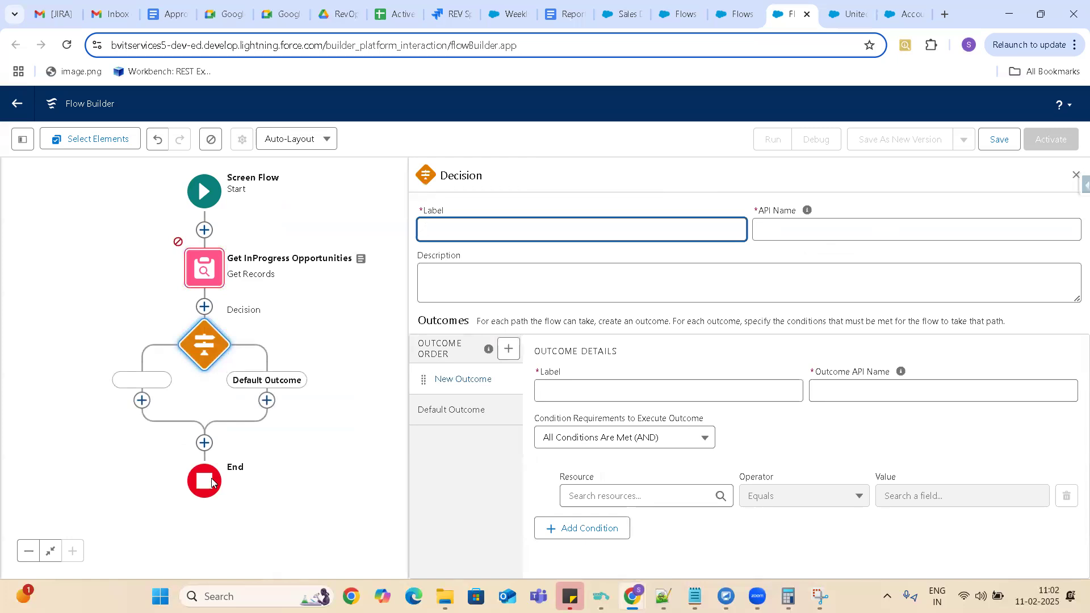
pyautogui.write('Check for Im')
pyautogui.write('Progress oOpportuniteis')
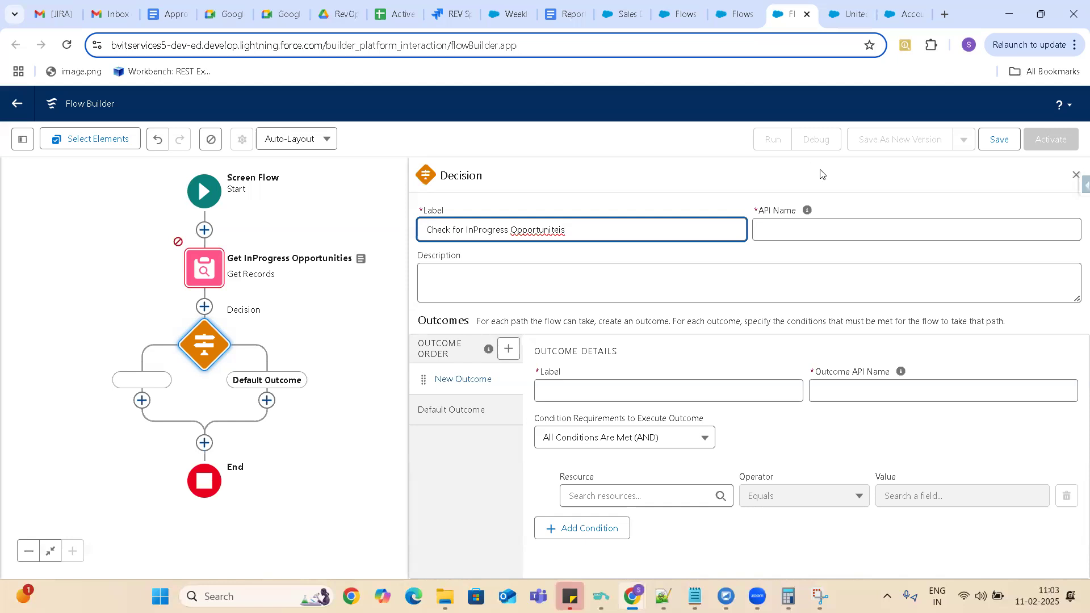
pyautogui.click(831, 228)
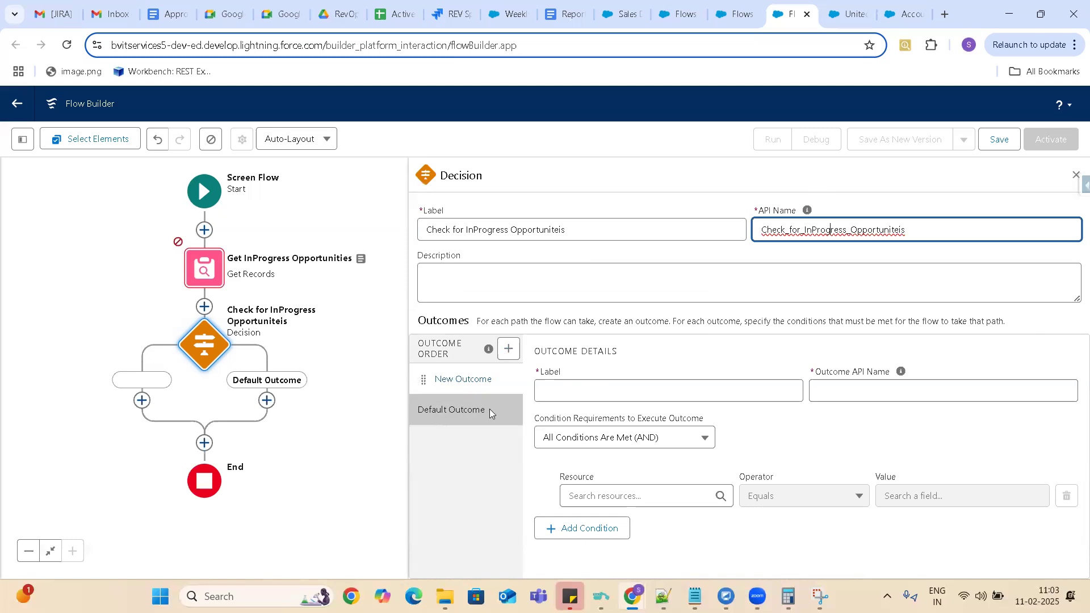
# Label the decision's first outcome Yes, with Yes as its outcome API name.
pyautogui.click(561, 390)
pyautogui.write('Yes')
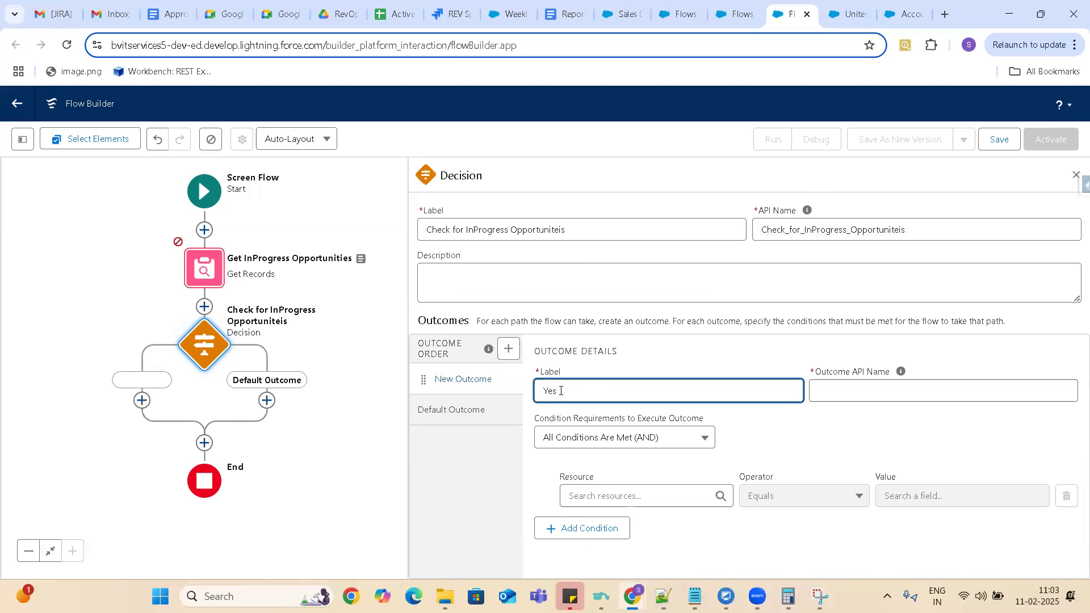
pyautogui.click(891, 388)
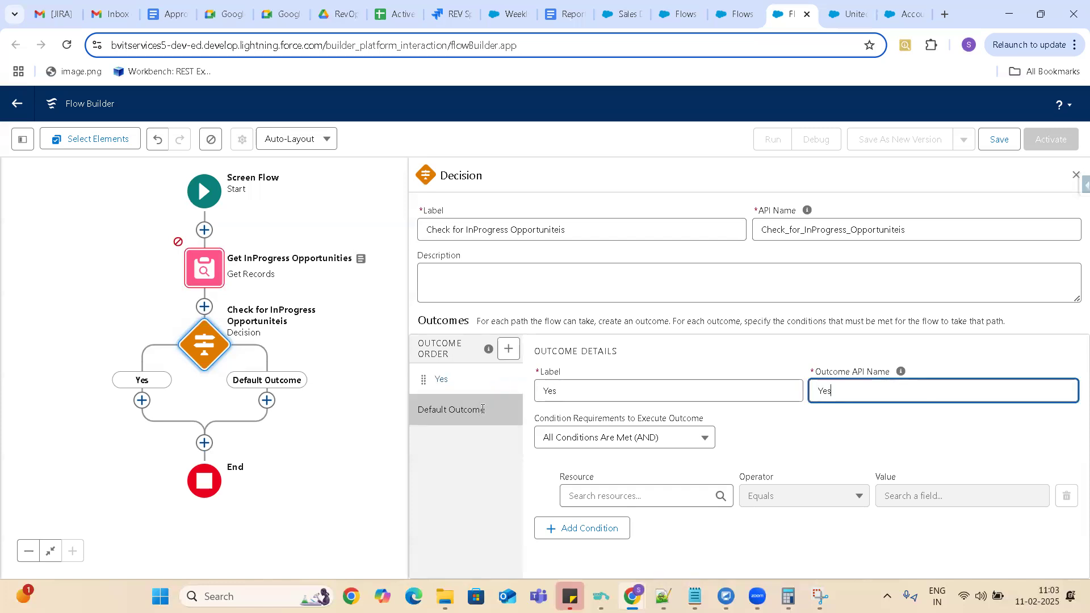
pyautogui.click(509, 348)
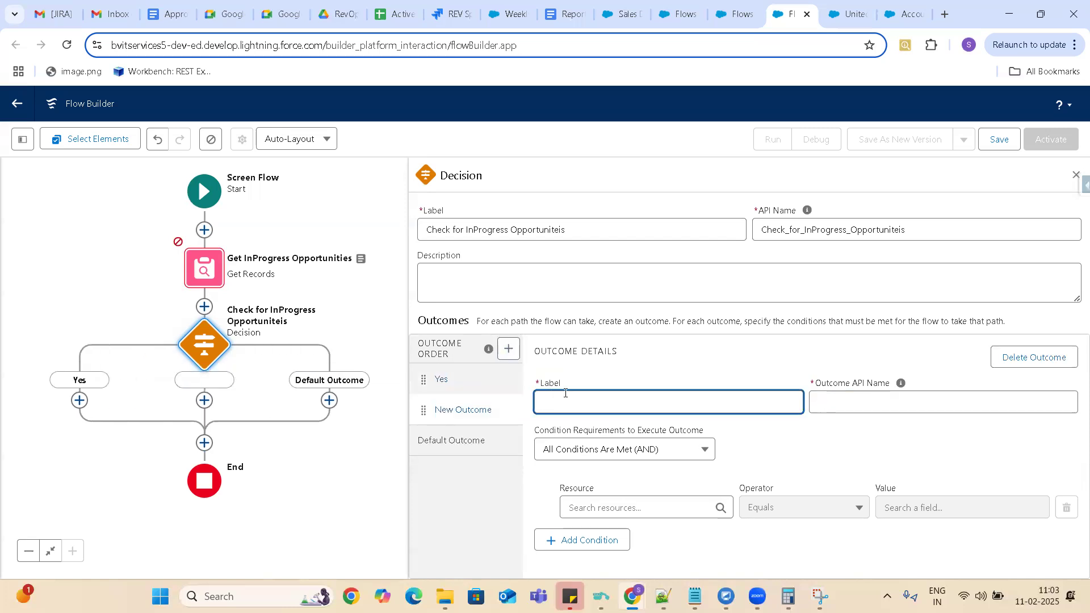
pyautogui.write('No')
pyautogui.click(862, 401)
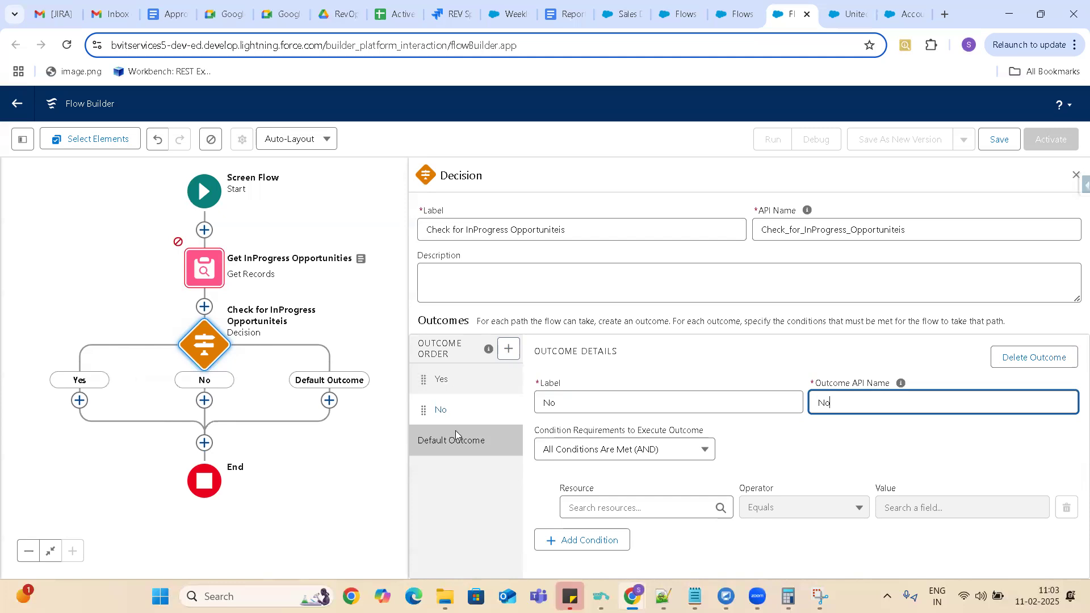
pyautogui.click(468, 411)
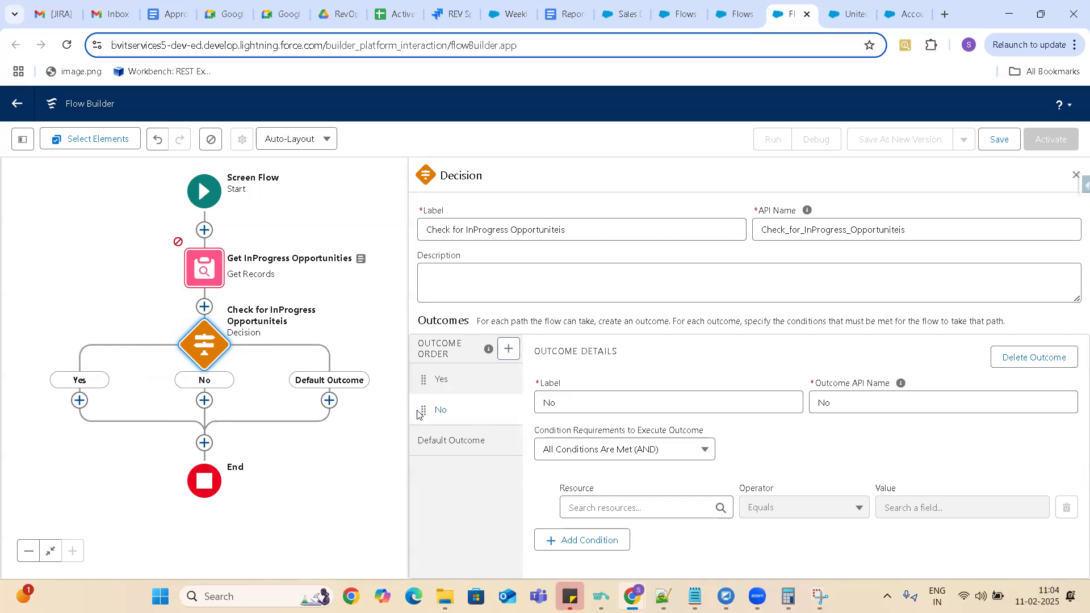
pyautogui.press('Tab')
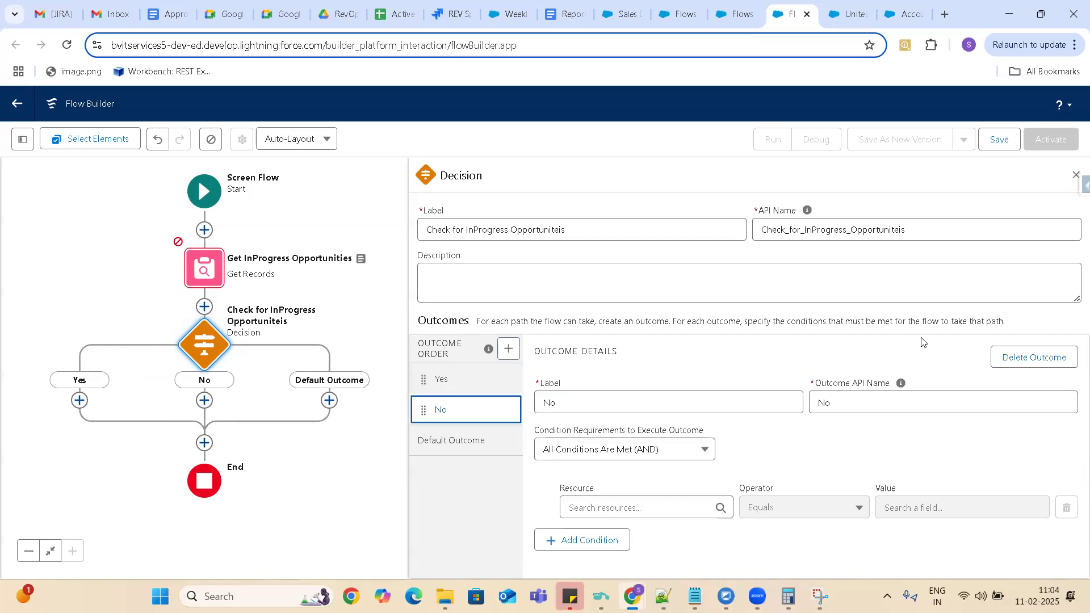
pyautogui.click(1018, 359)
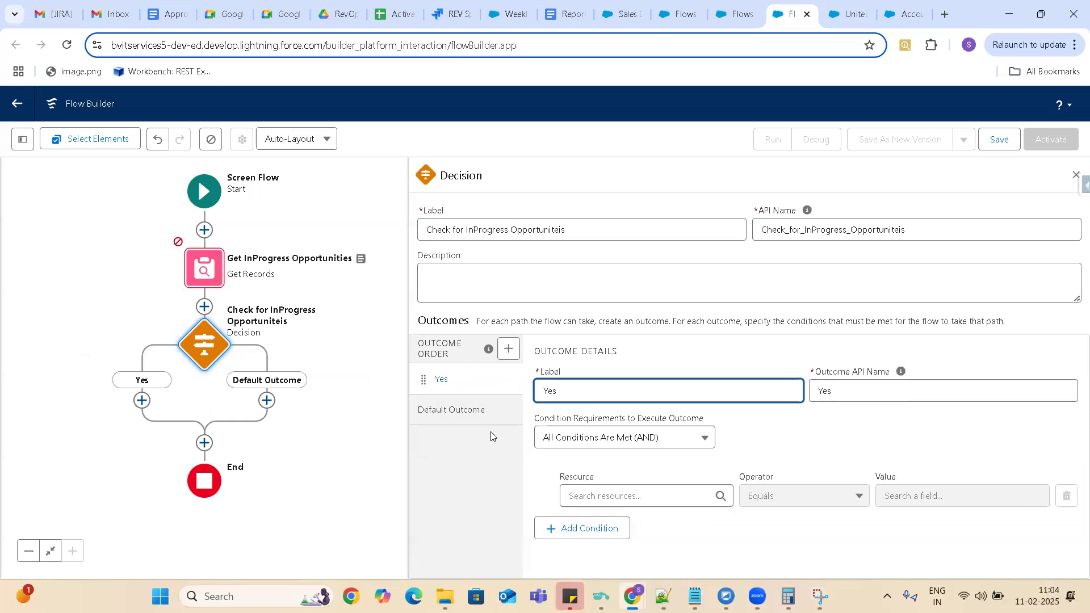
# Set the Yes outcome's condition to Opportunities from Get InProgress Opportunities, Is Null, False.
pyautogui.click(629, 492)
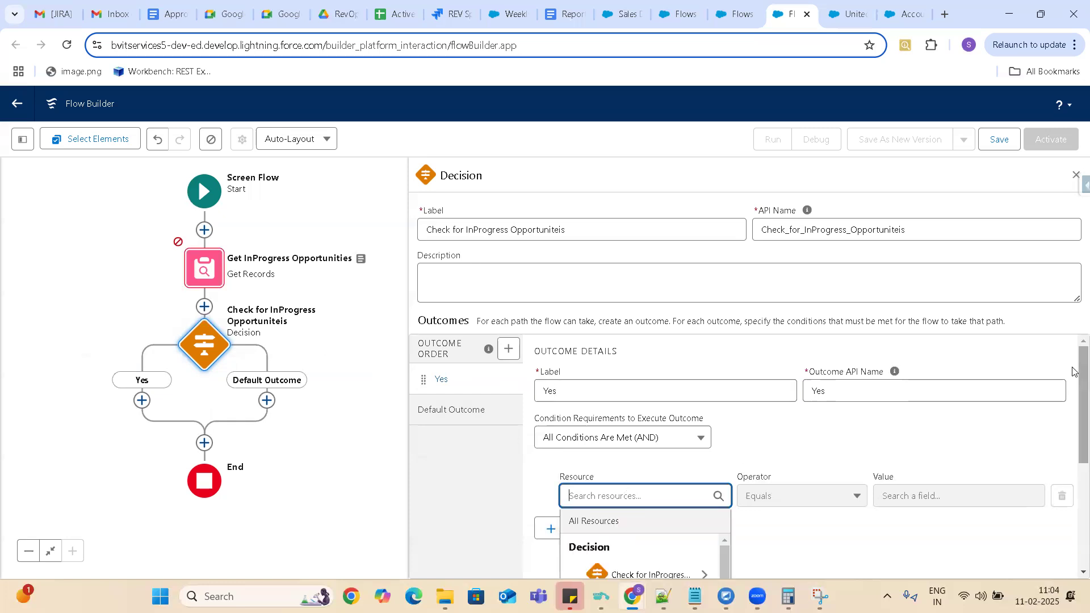
pyautogui.scroll(-1, 1073, 382)
pyautogui.moveTo(1073, 383); pyautogui.dragTo(1073, 453)
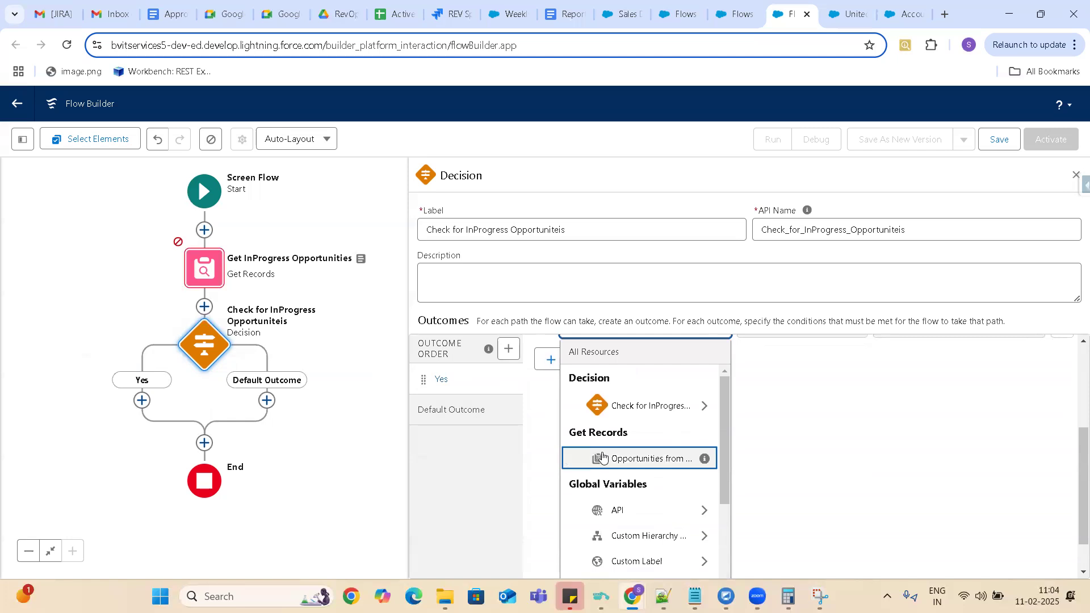
pyautogui.click(631, 460)
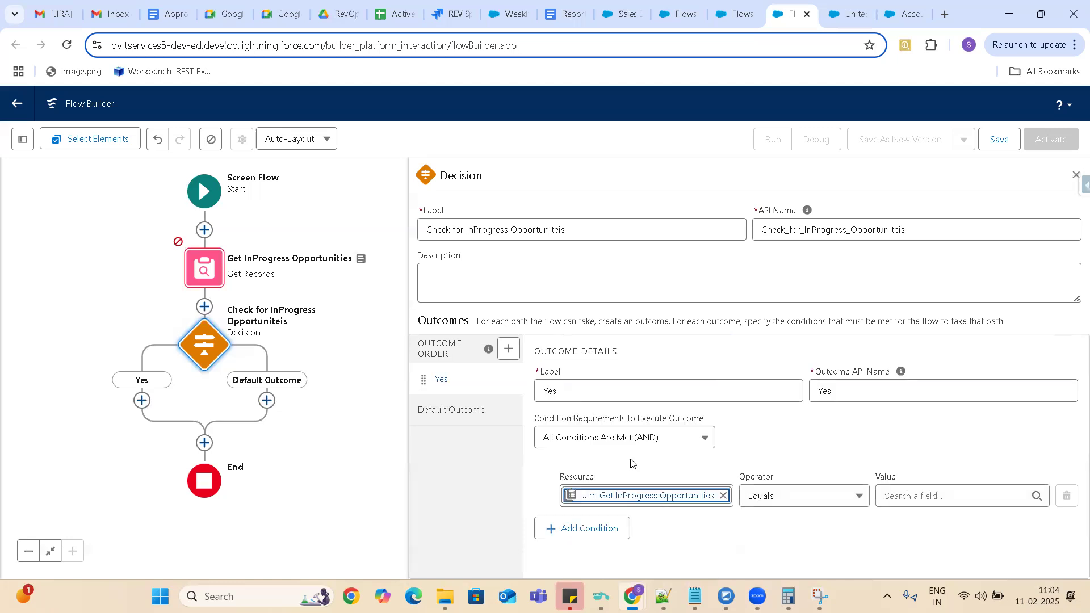
pyautogui.click(774, 497)
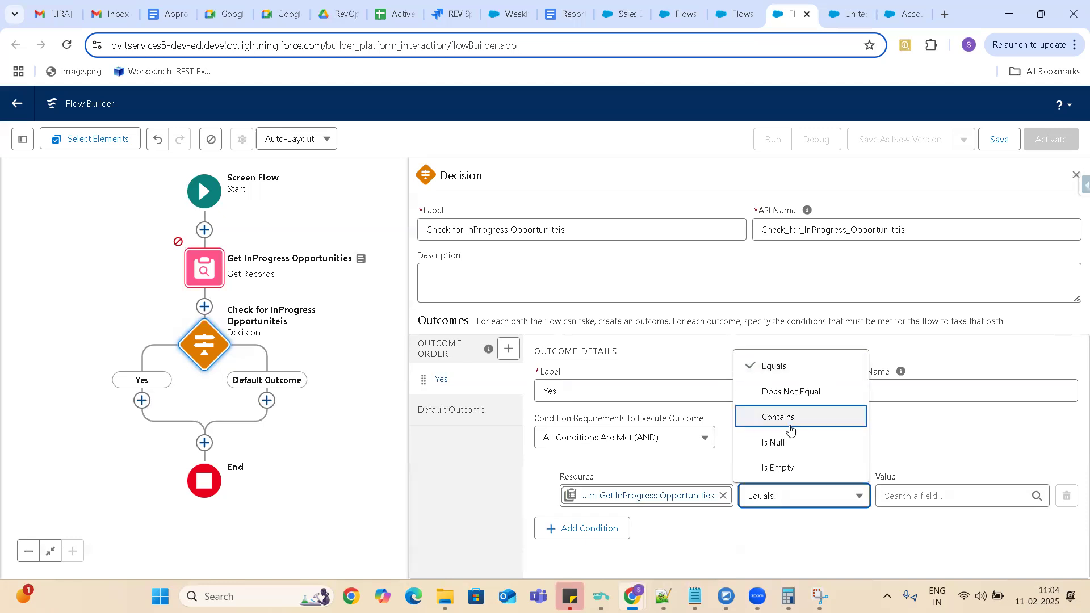
pyautogui.click(778, 442)
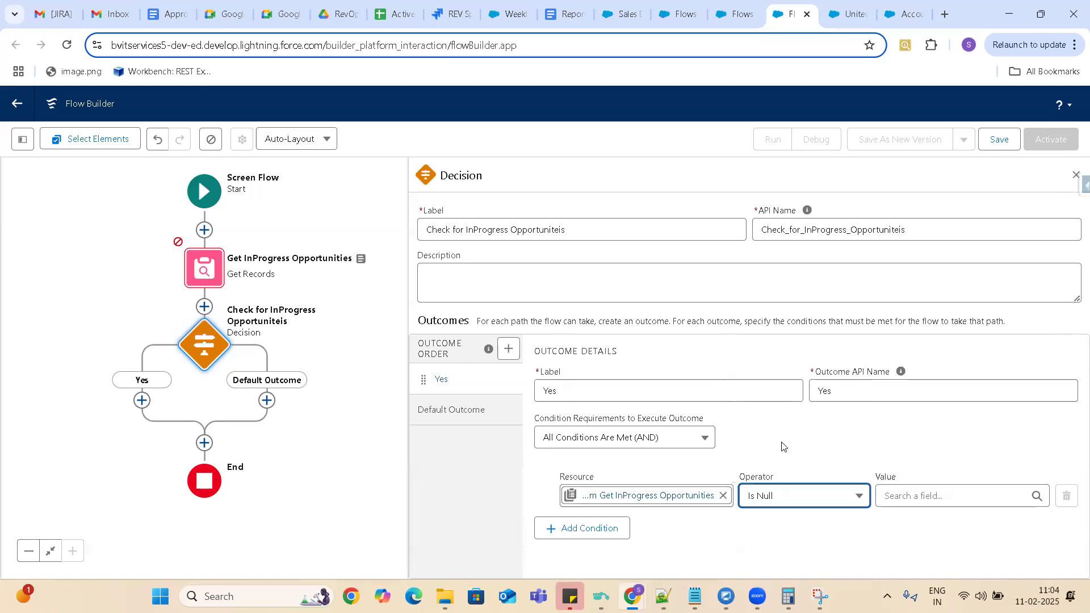
pyautogui.click(918, 497)
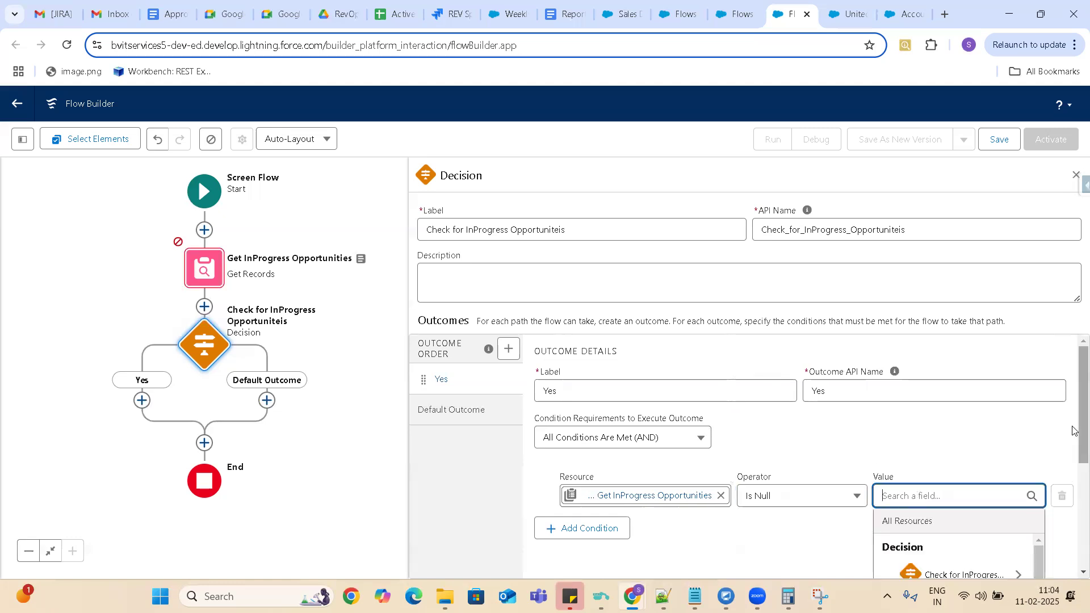
pyautogui.moveTo(1080, 401); pyautogui.dragTo(1081, 458)
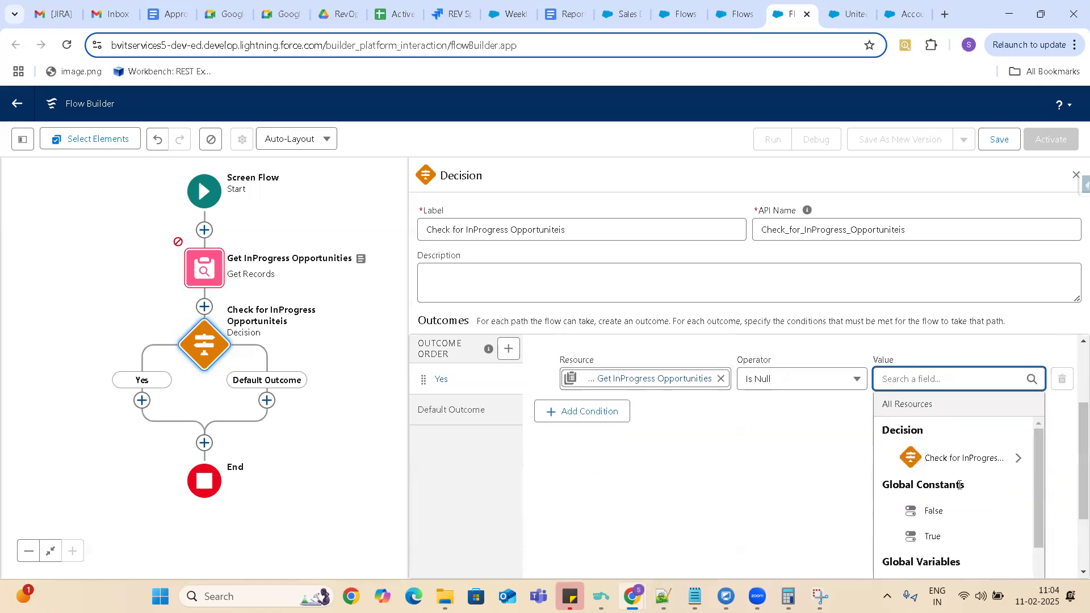
pyautogui.click(934, 512)
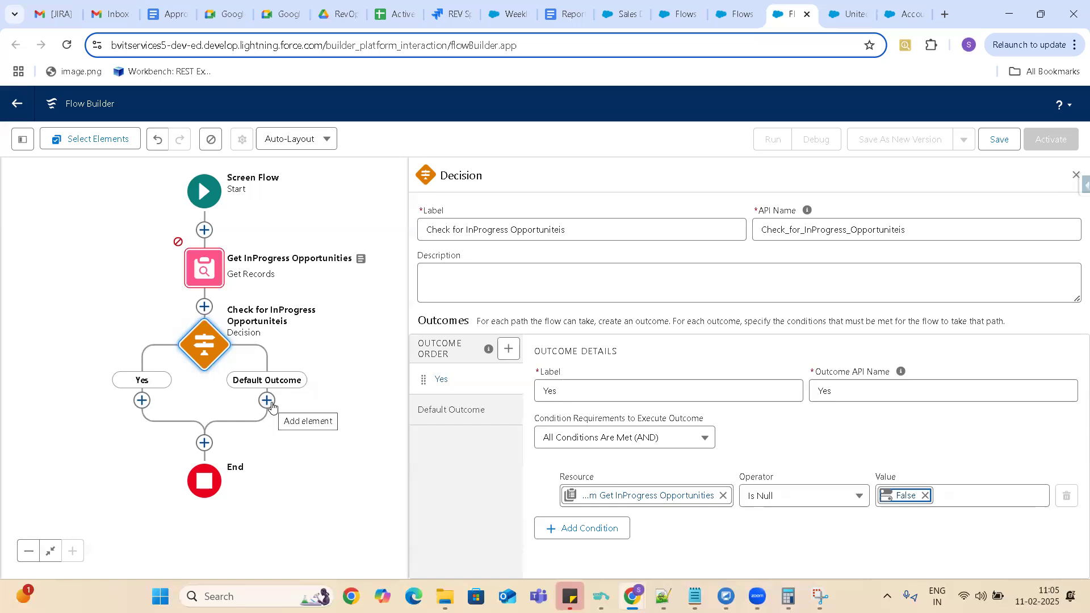
# Check the analysis notes in the Approval Processes & Flows document and add a Screen element to the decision's Yes path.
pyautogui.click(142, 401)
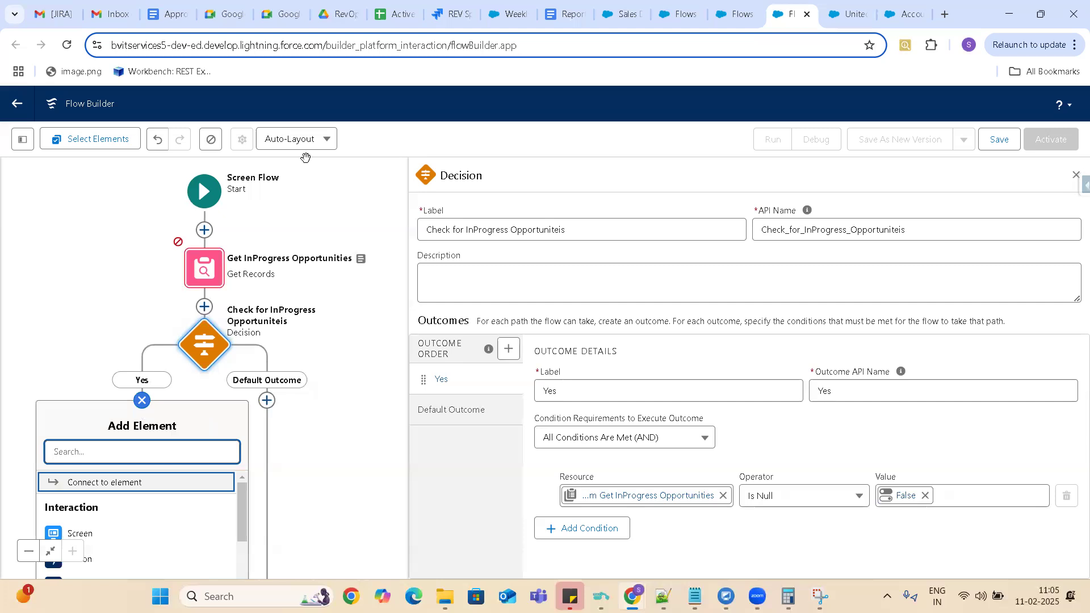
pyautogui.click(168, 16)
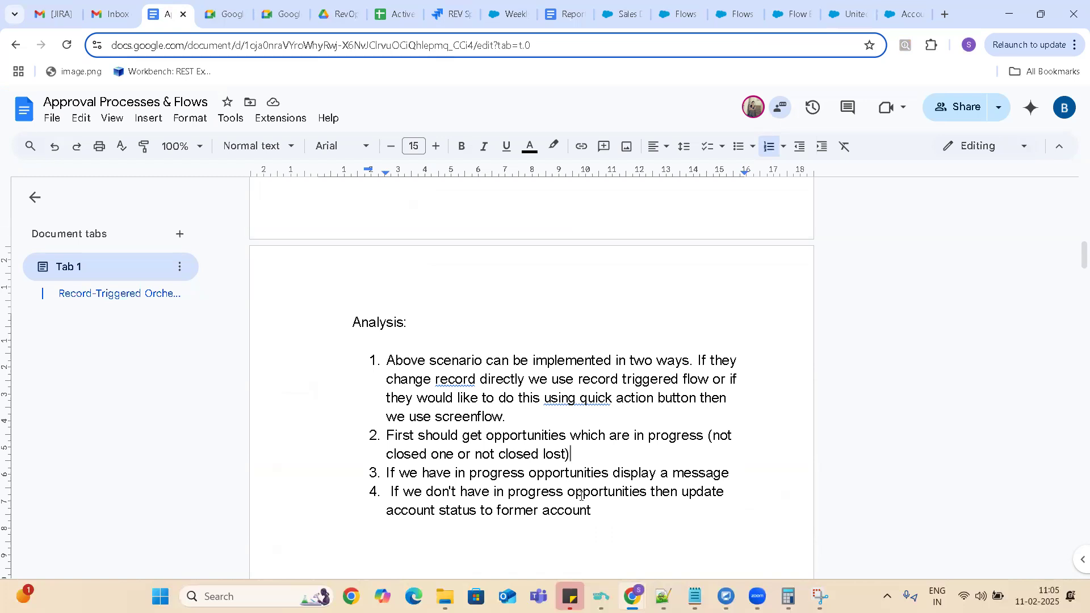
pyautogui.click(734, 14)
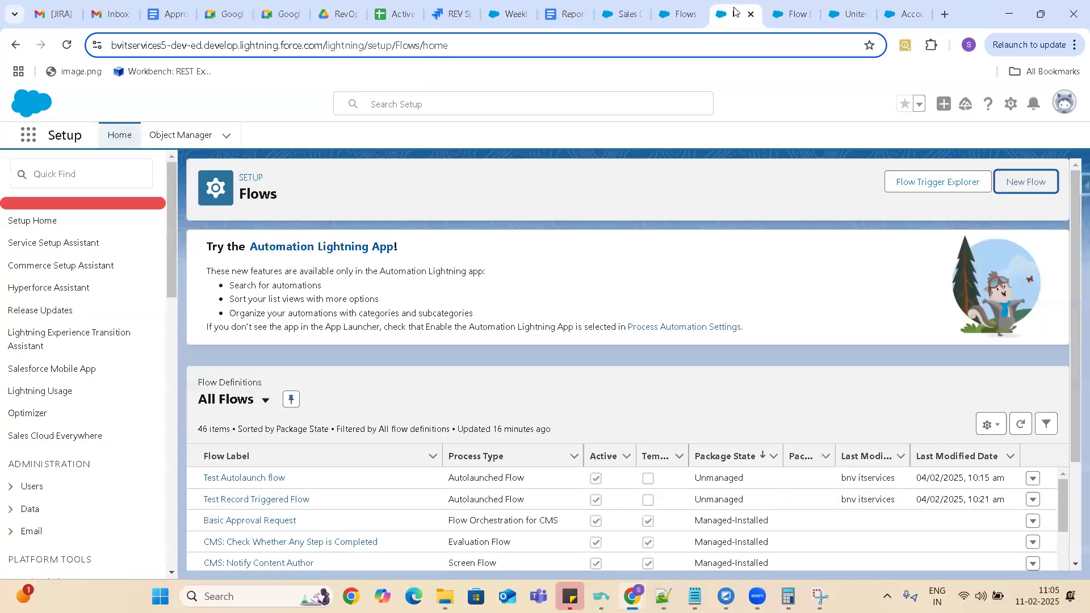
pyautogui.click(797, 17)
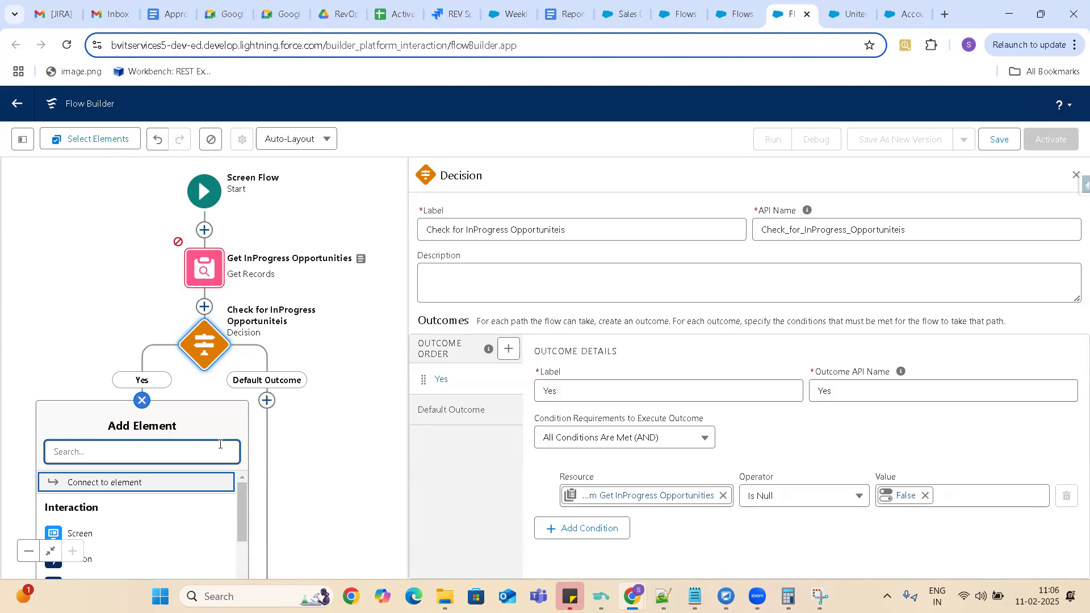
pyautogui.moveTo(348, 426); pyautogui.dragTo(338, 313)
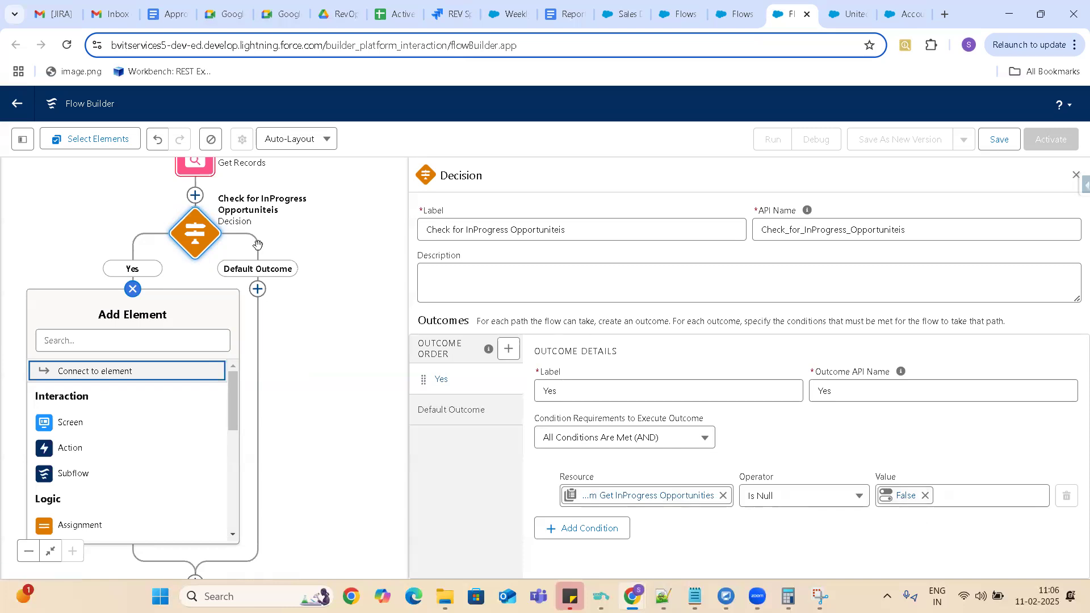
pyautogui.click(71, 424)
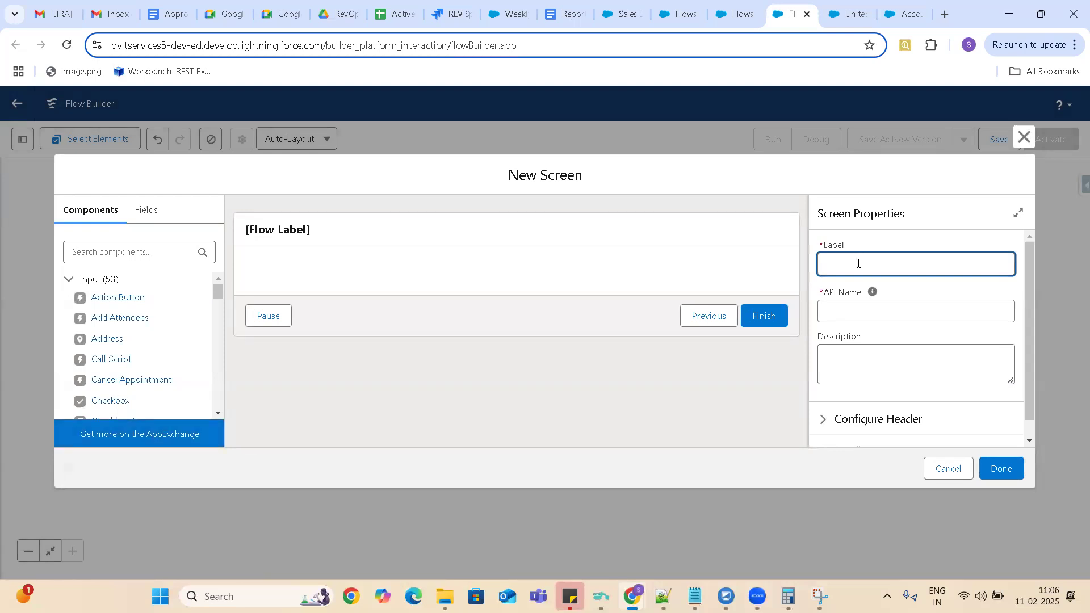
# Label the new screen "Open Opportunities Message" with the API name Open_Opportunities_Message.
pyautogui.write('Open Opportunities Message')
pyautogui.click(846, 310)
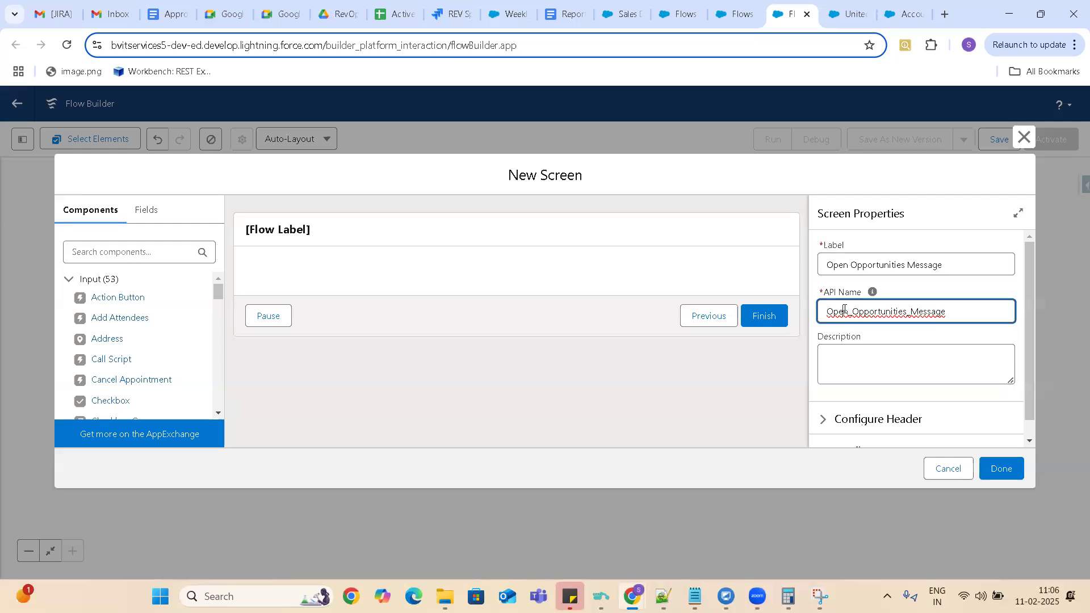
pyautogui.click(867, 376)
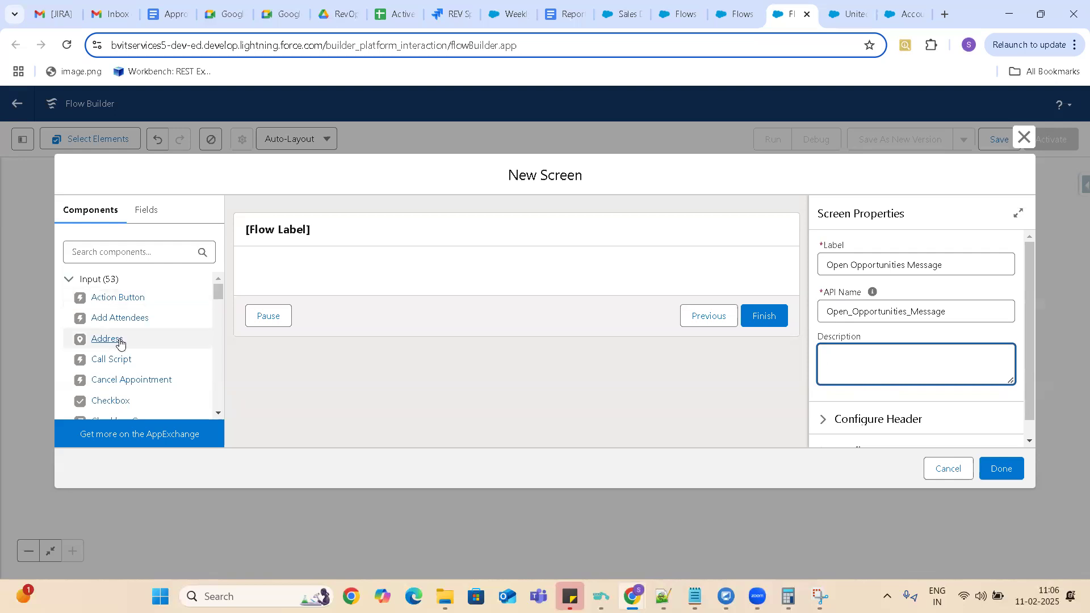
# Look through the input components and place a Call Script component on the screen.
pyautogui.moveTo(222, 289); pyautogui.dragTo(219, 306)
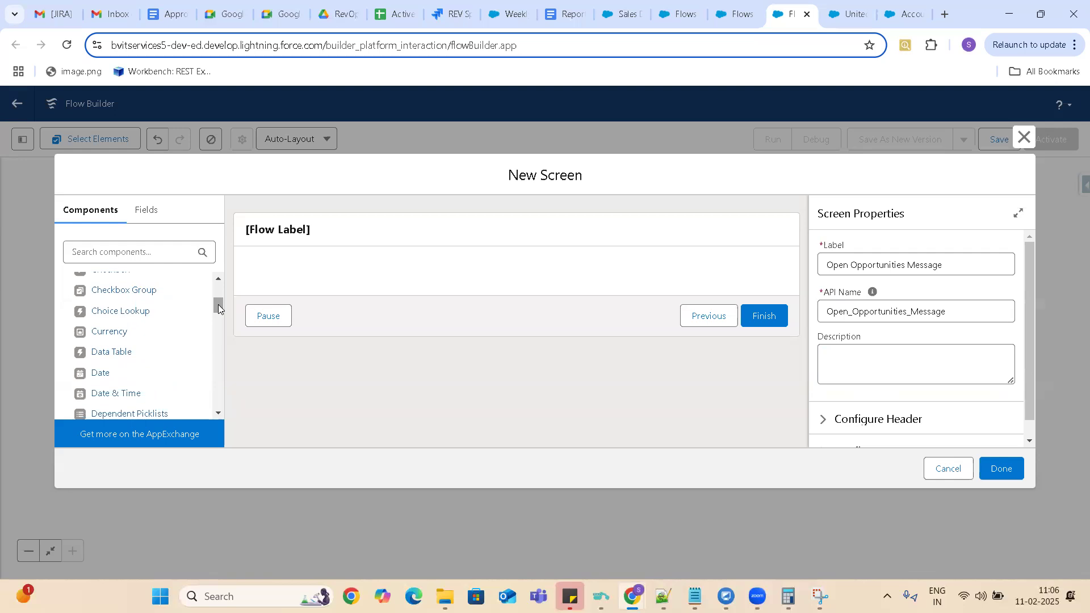
pyautogui.moveTo(219, 309); pyautogui.dragTo(224, 283)
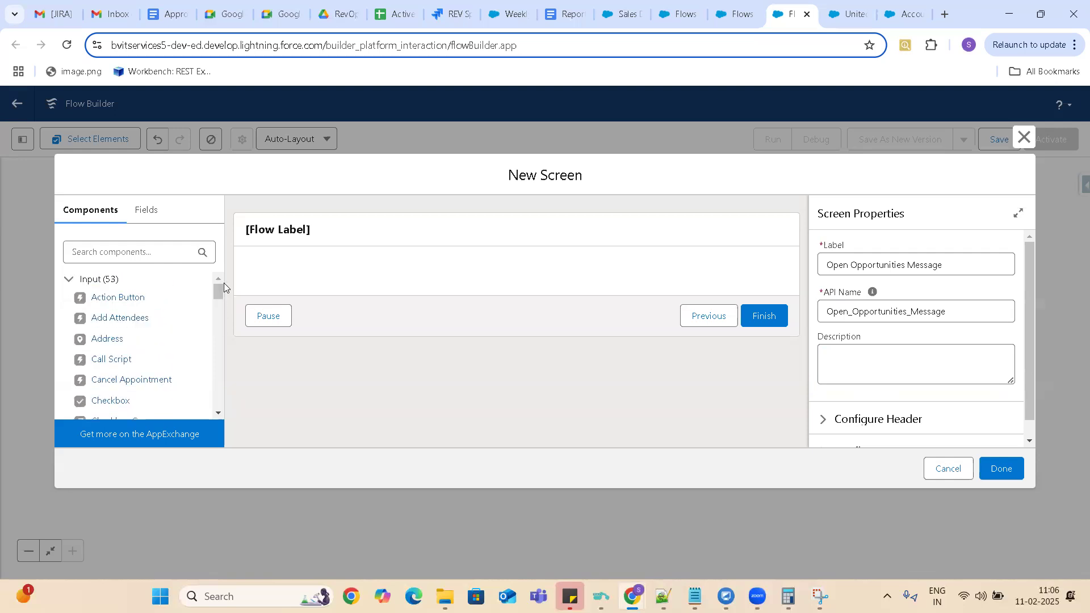
pyautogui.moveTo(111, 364); pyautogui.dragTo(339, 271)
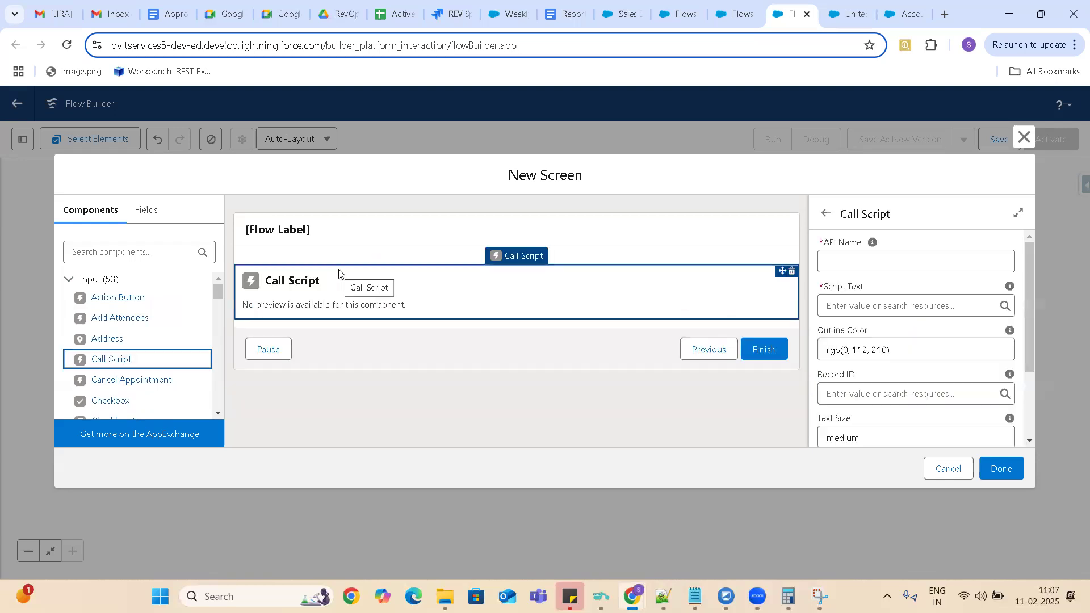
# Set the Call Script component's API name to InProgress_Message, with an underscore instead of a space.
pyautogui.click(856, 259)
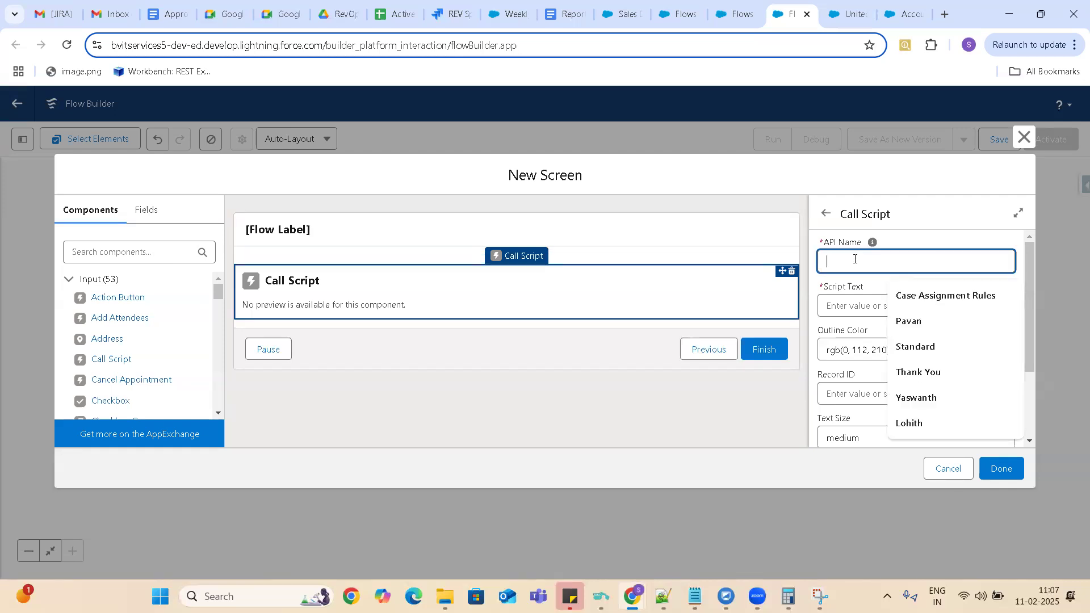
pyautogui.write('In')
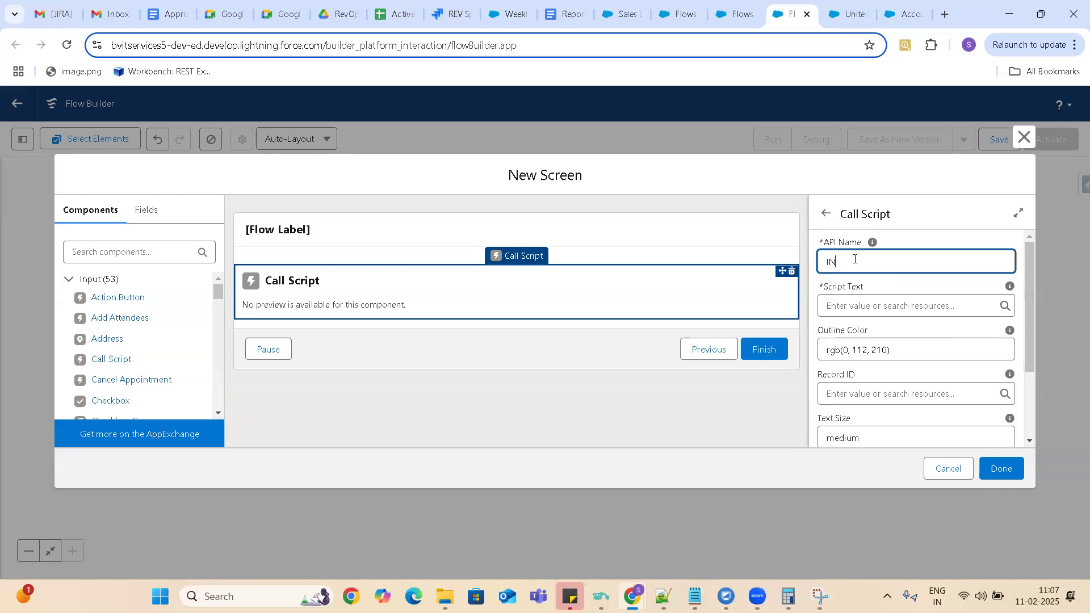
pyautogui.write('Progress Message')
pyautogui.click(852, 312)
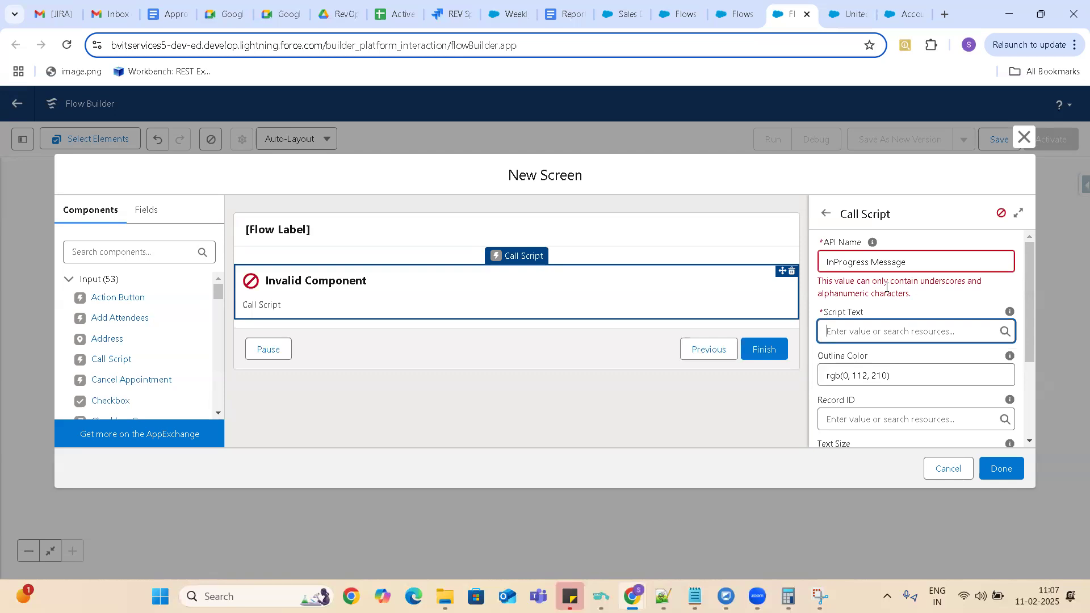
pyautogui.click(872, 263)
pyautogui.press('BackSpace')
pyautogui.write('_')
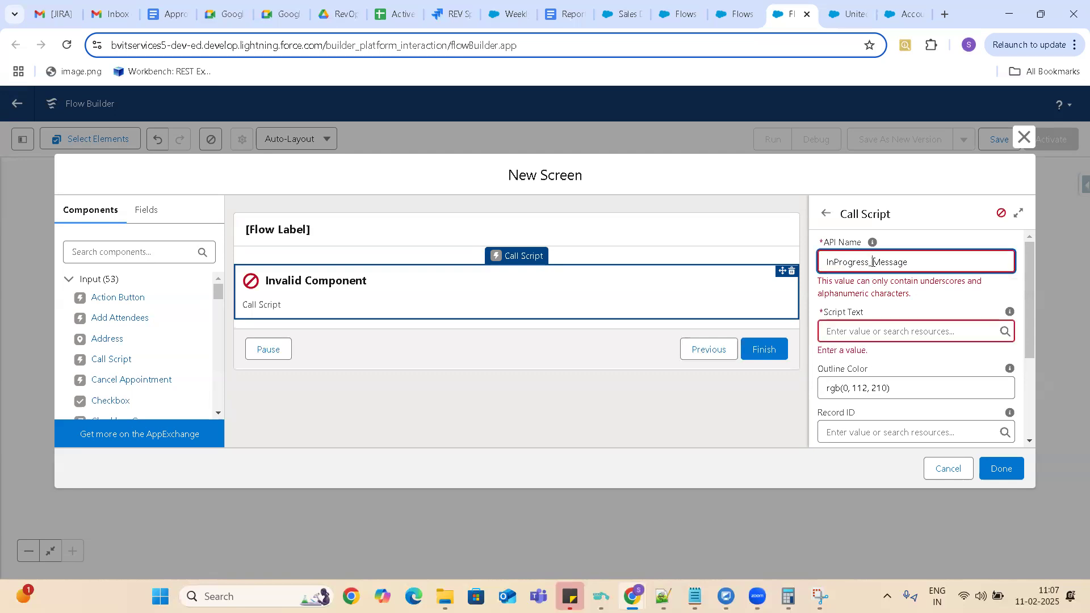
# Set the script text to "This Account has Inprogress Opportunities please closed those opportunities before making this as former customer" and finish the screen.
pyautogui.click(895, 333)
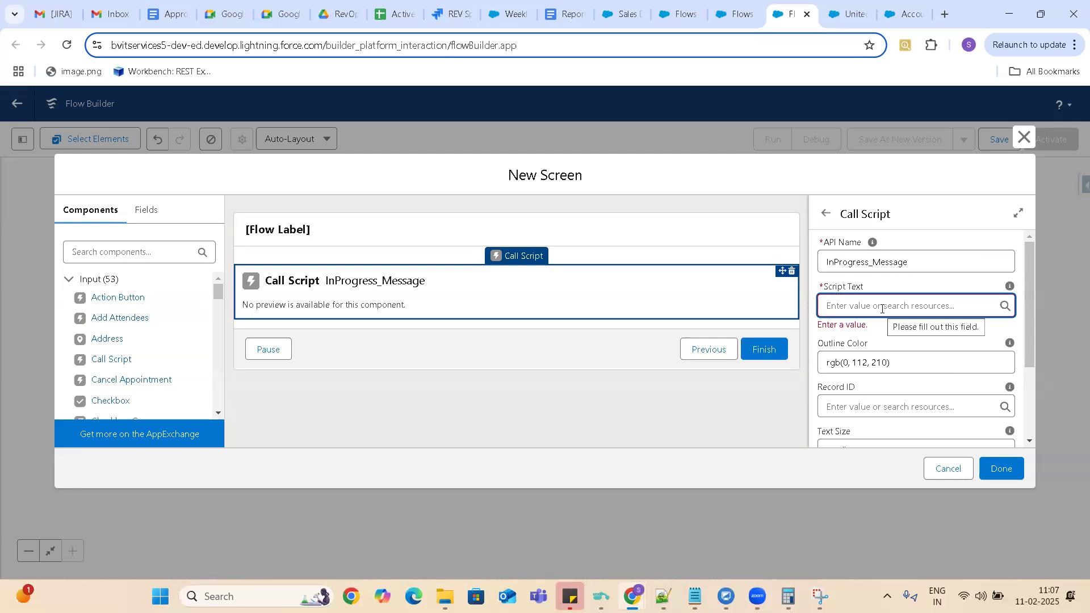
pyautogui.write('This ')
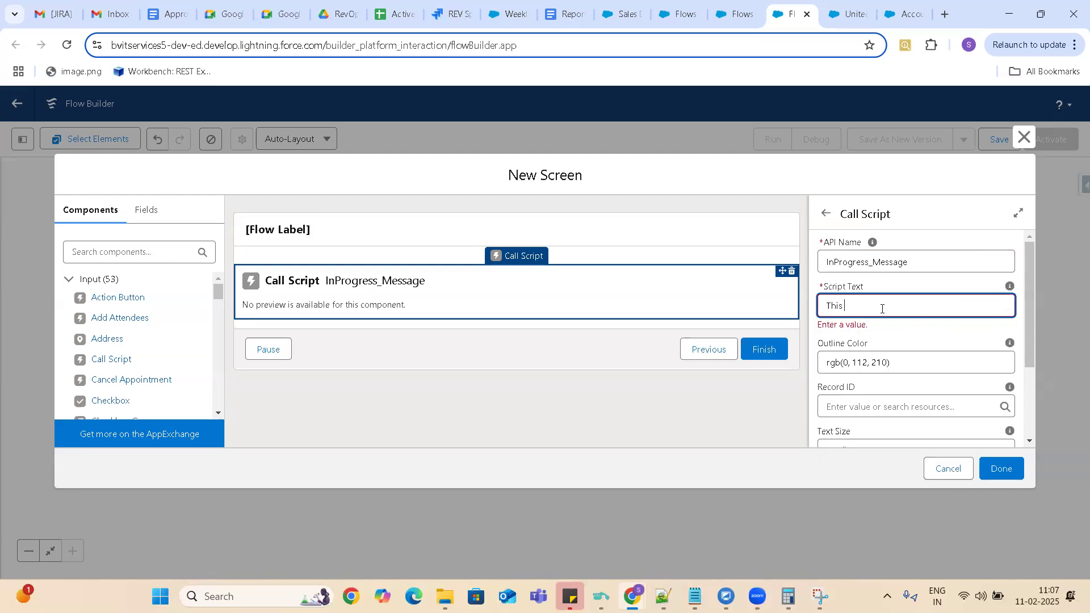
pyautogui.write('Accoo')
pyautogui.write('unt has Inp')
pyautogui.write('rogress O')
pyautogui.write('ppor')
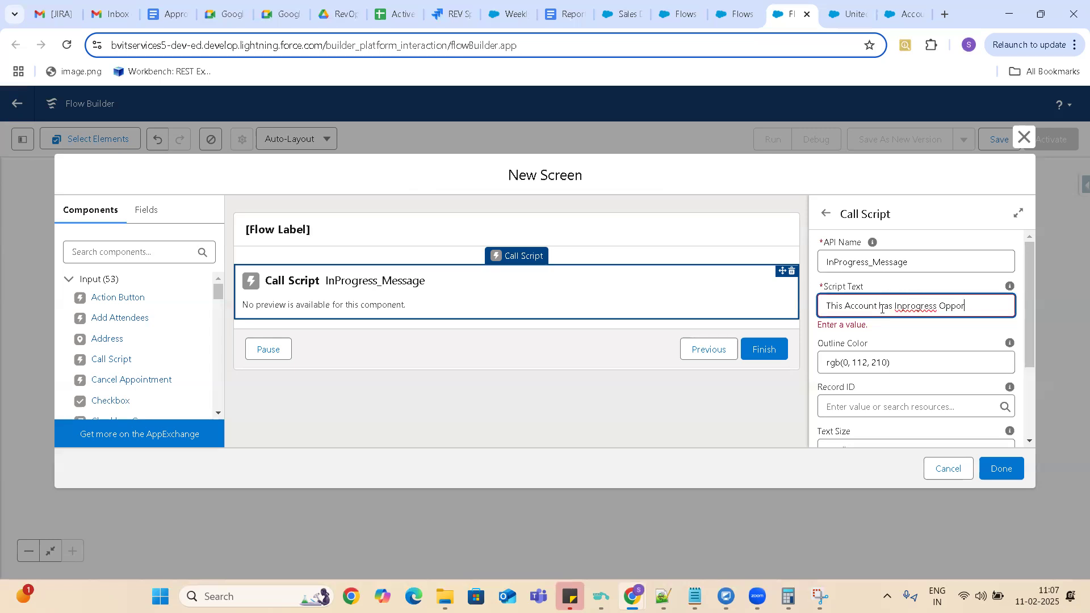
pyautogui.write('tunities please t')
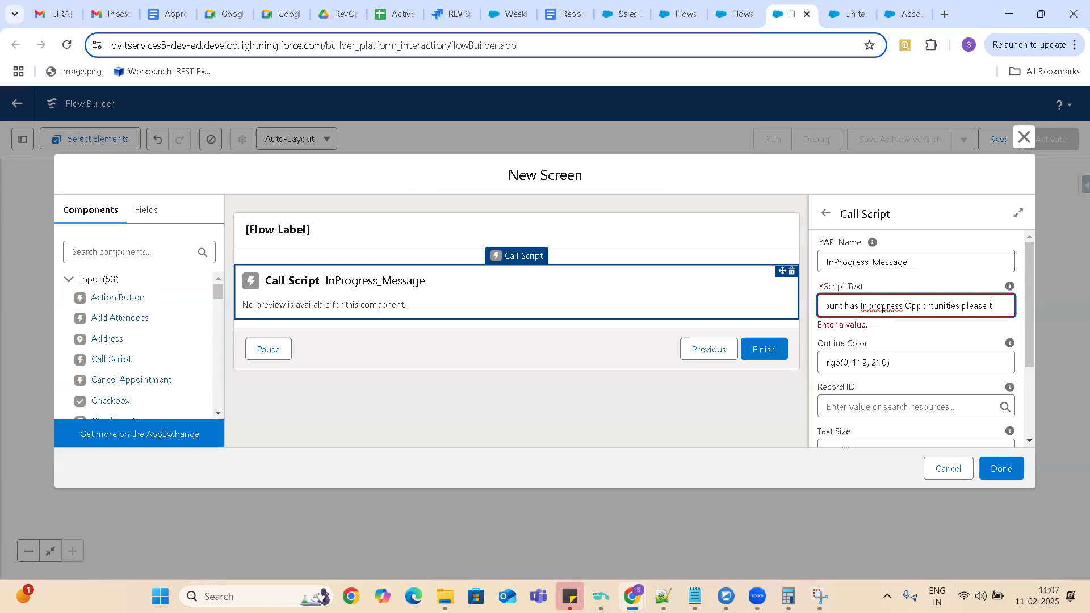
pyautogui.write('akelosed')
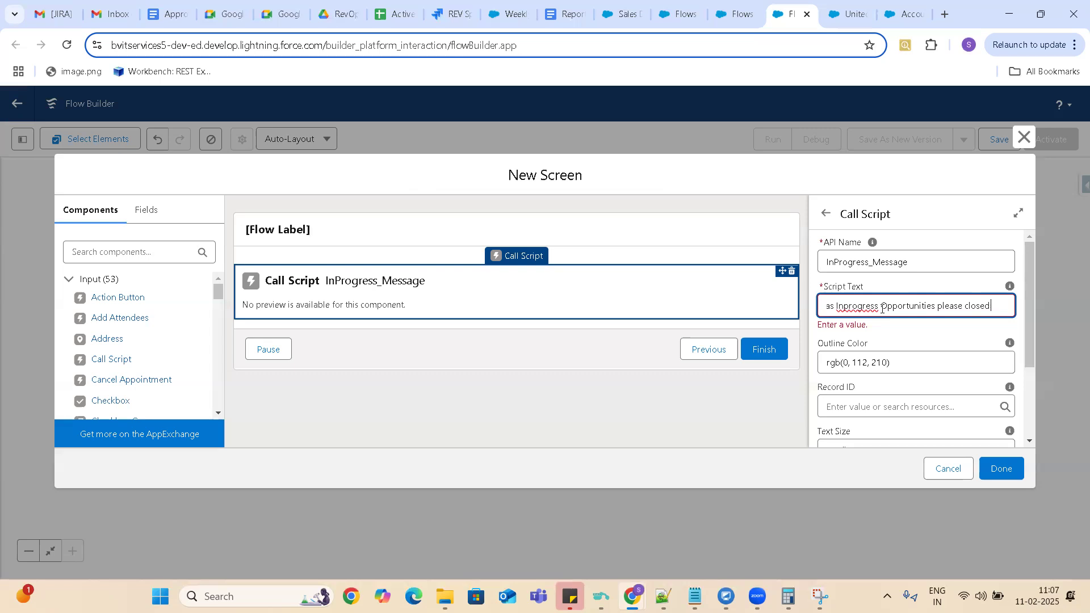
pyautogui.write(' those oppor')
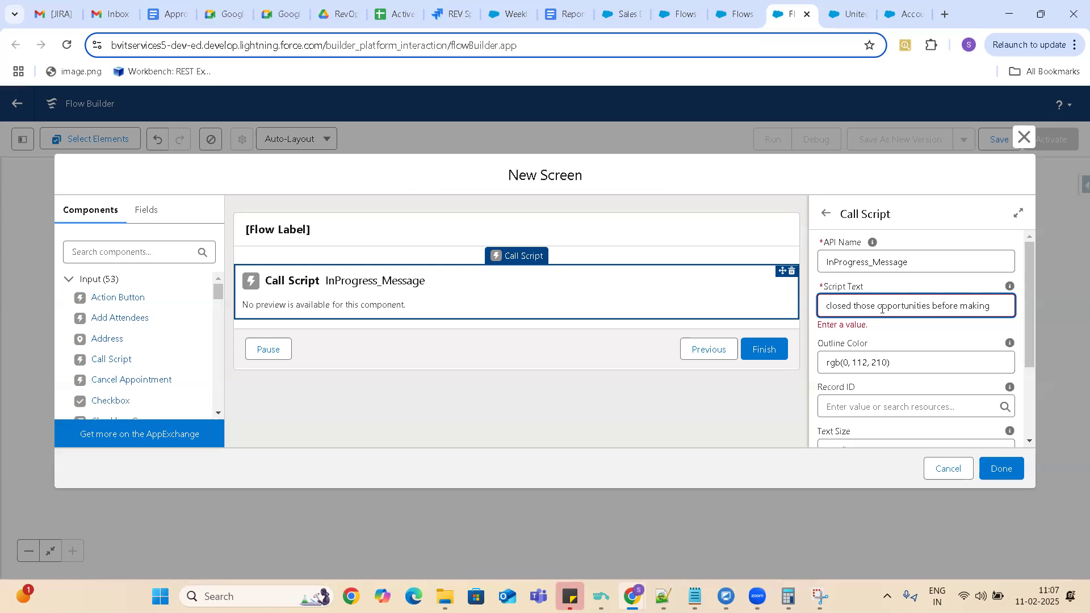
pyautogui.write('s as f')
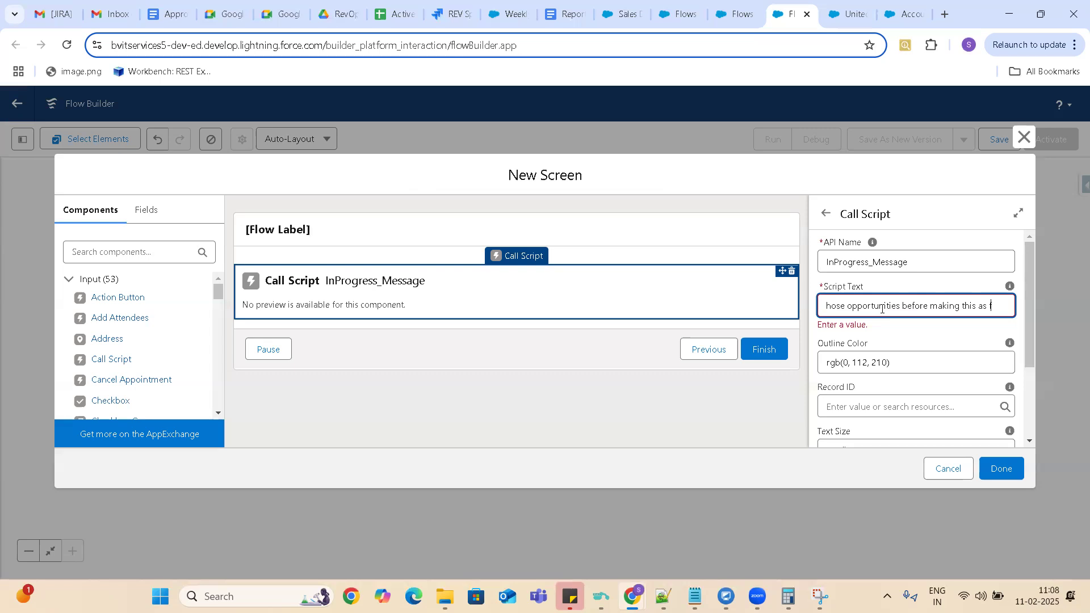
pyautogui.write('ormer custo')
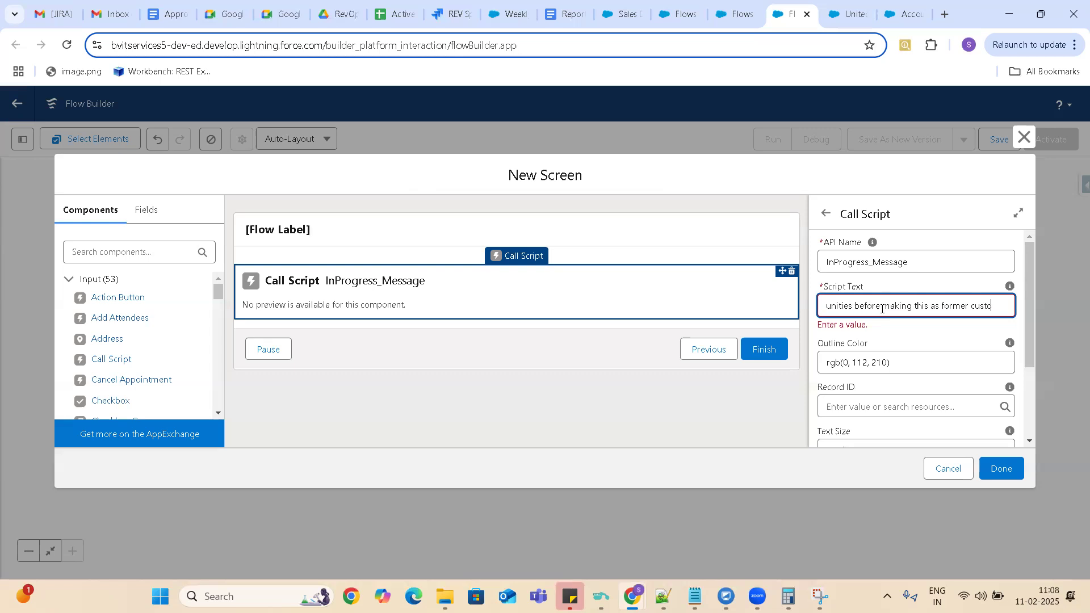
pyautogui.write('mer')
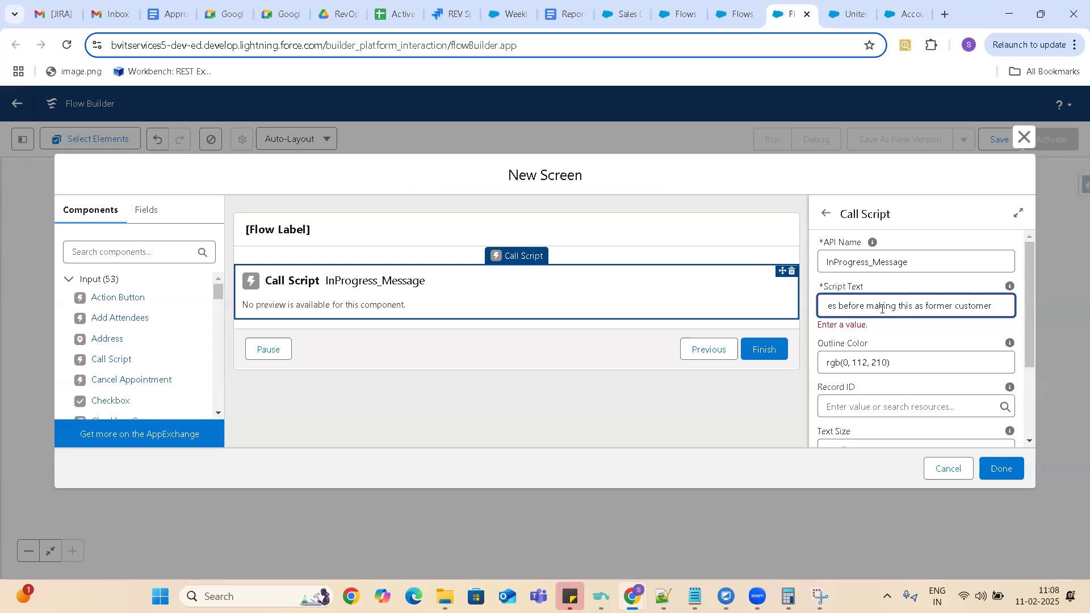
pyautogui.click(1008, 476)
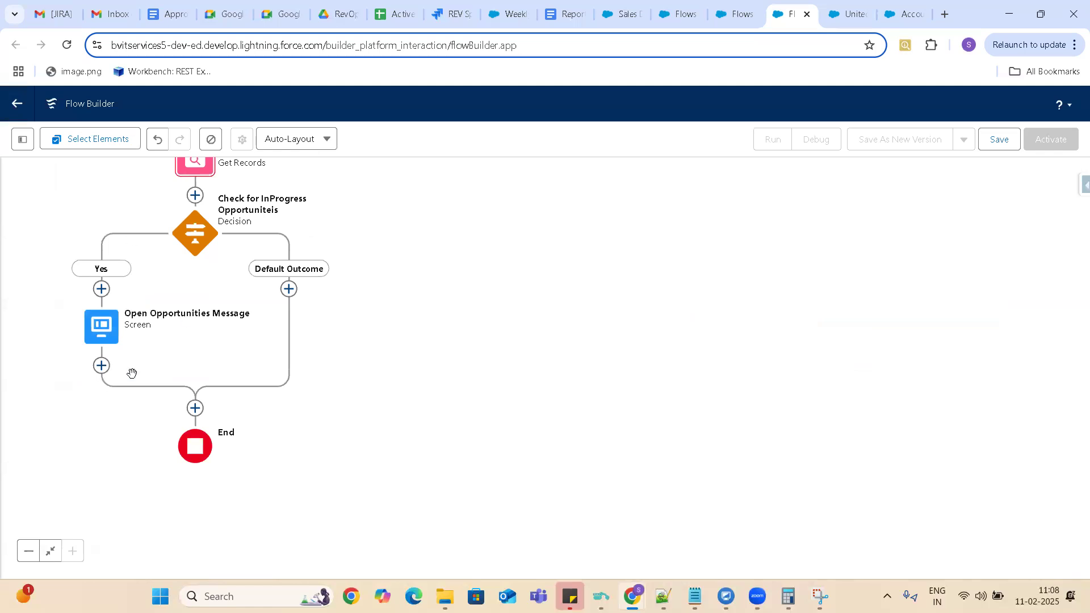
# Add an Update Records element to the decision's Default Outcome path, labelled "Update Account" with the API name Update_Account.
pyautogui.click(288, 291)
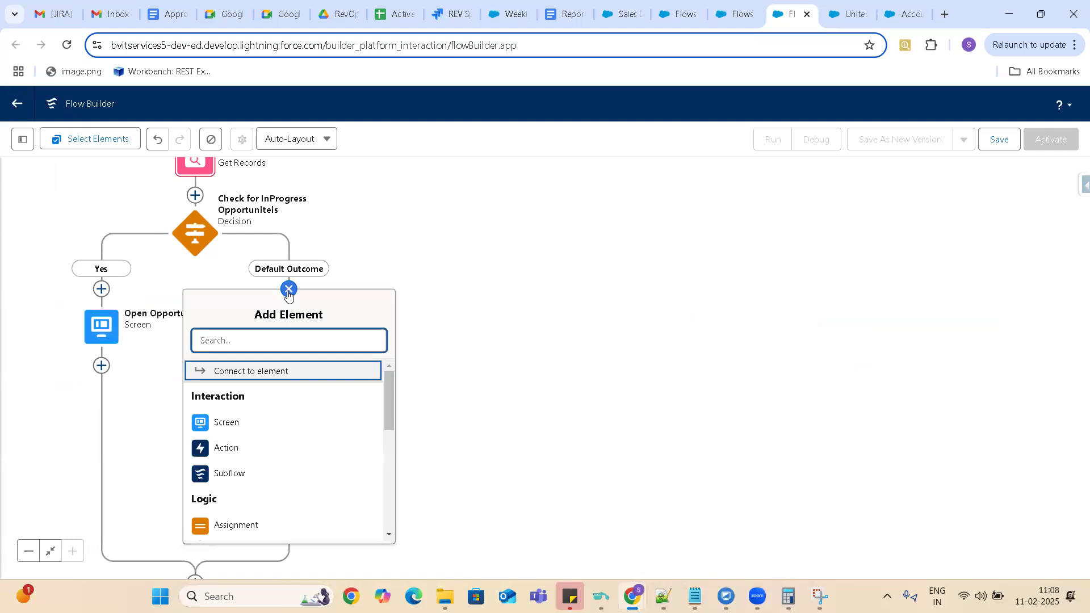
pyautogui.moveTo(392, 399); pyautogui.dragTo(396, 490)
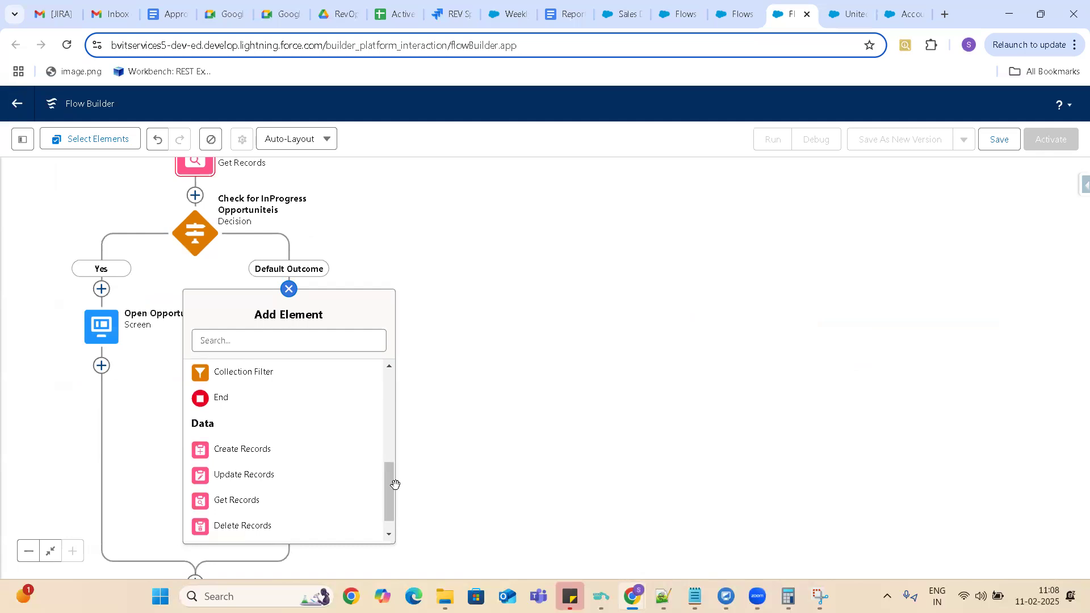
pyautogui.click(248, 480)
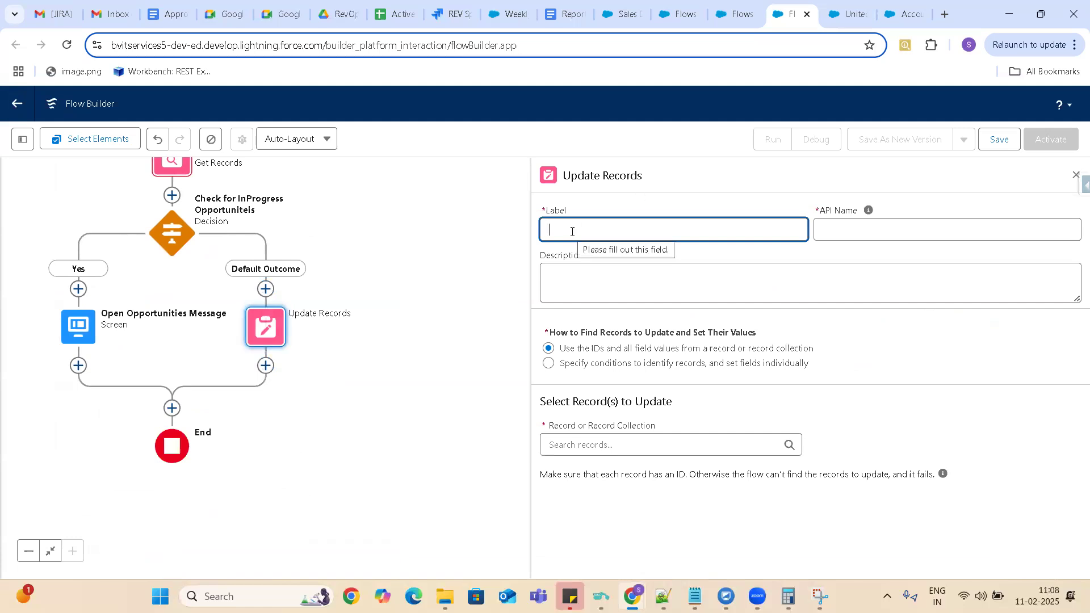
pyautogui.write('pdate')
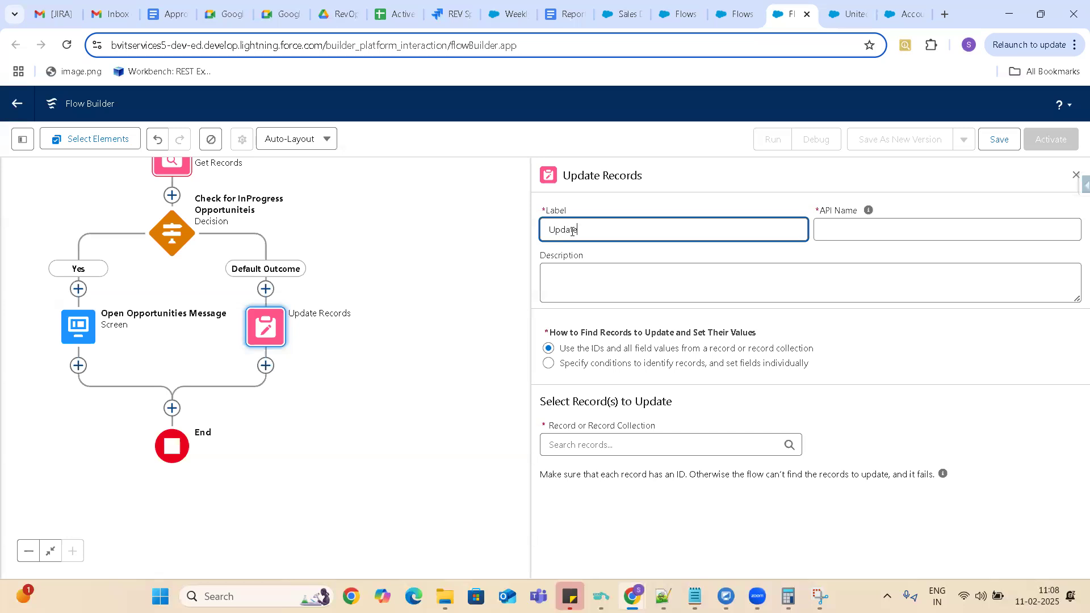
pyautogui.write(' Account')
pyautogui.click(849, 223)
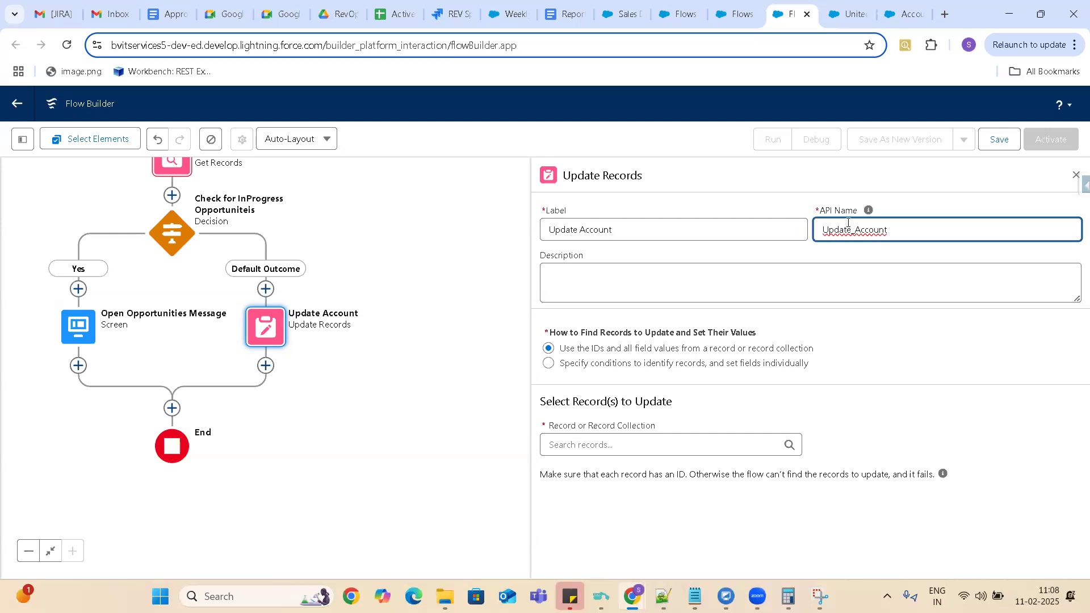
# Try the opportunities from Get InProgress Opportunities as the record collection to update, and clear that selection.
pyautogui.click(569, 448)
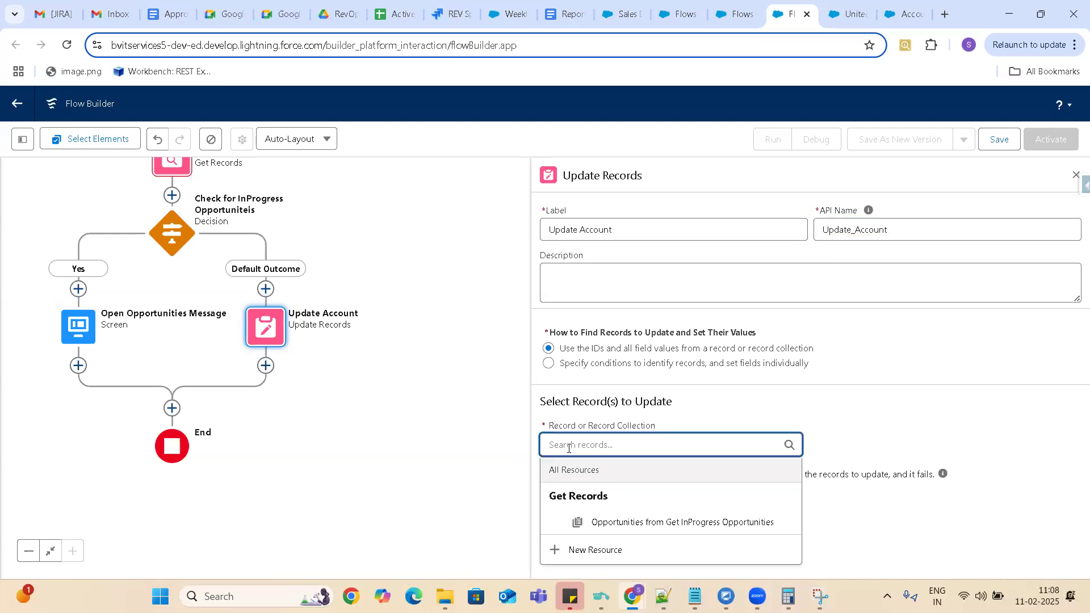
pyautogui.click(709, 409)
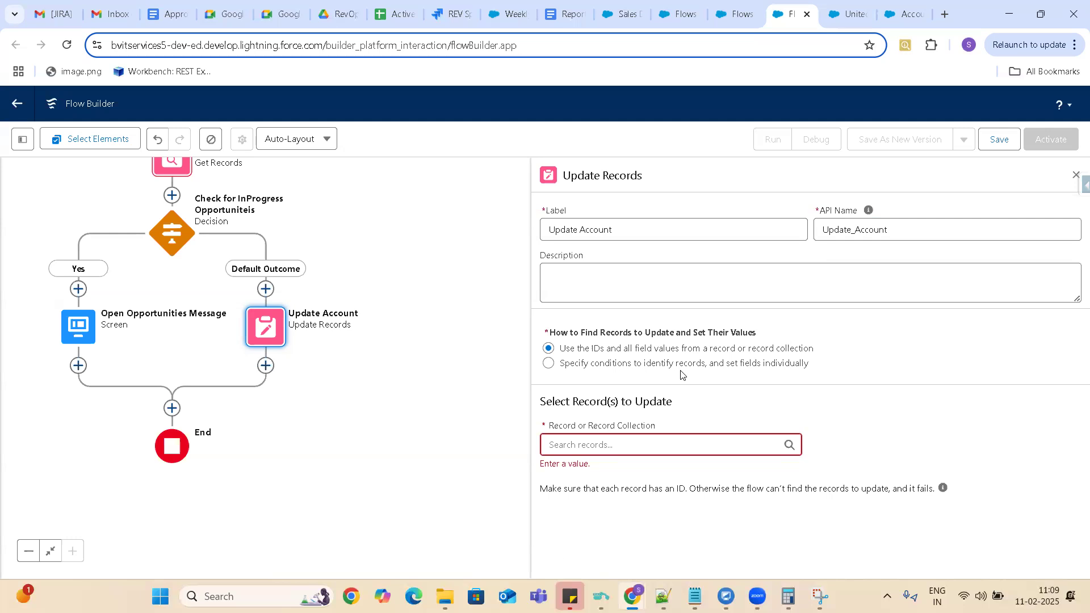
pyautogui.click(602, 446)
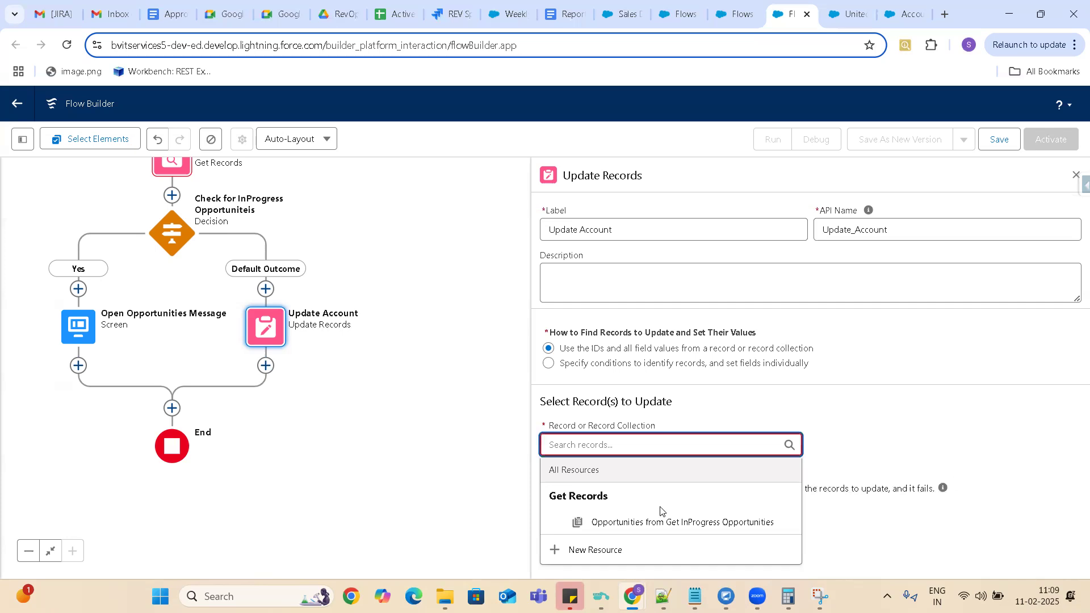
pyautogui.click(654, 521)
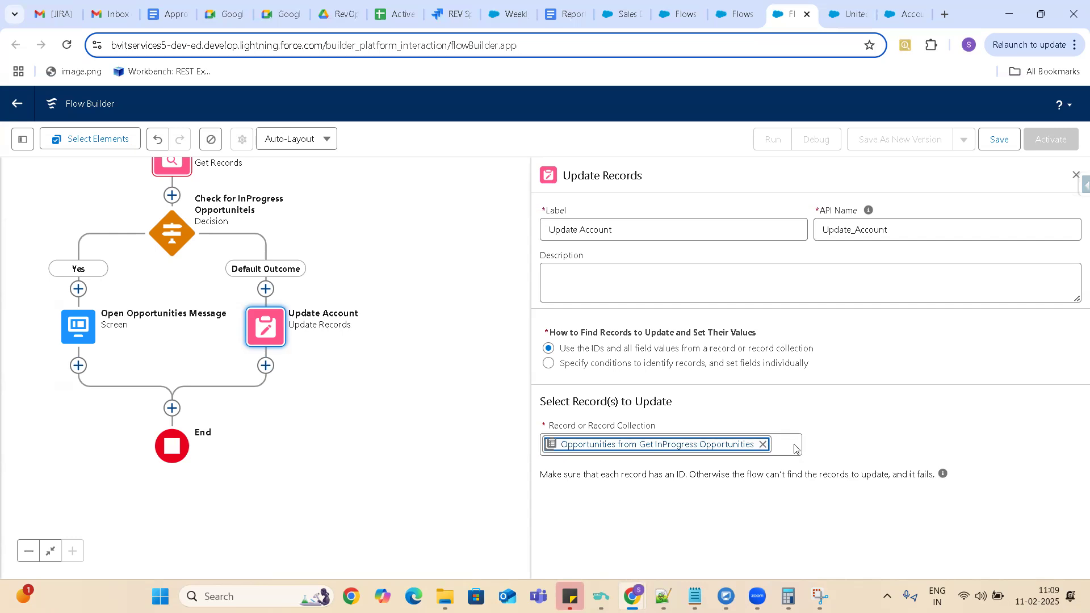
pyautogui.click(763, 444)
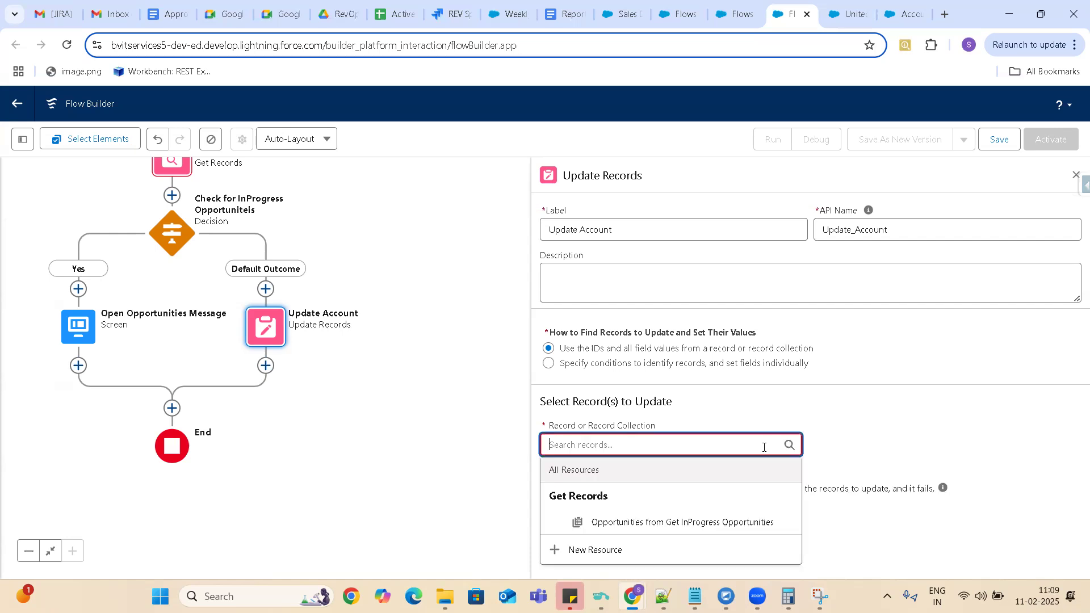
pyautogui.click(897, 404)
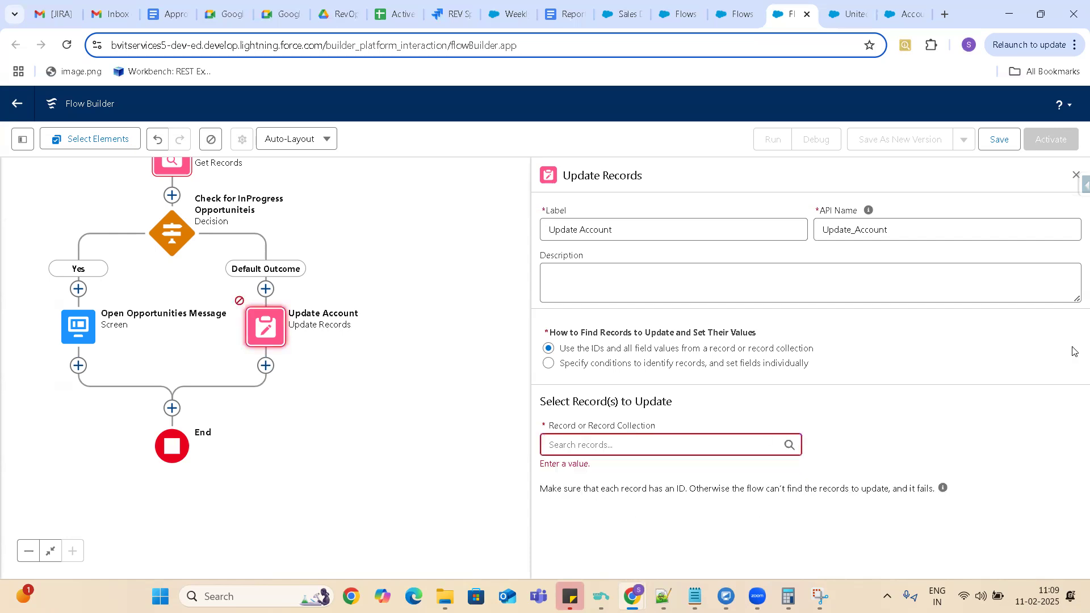
# Copy the record ID from the United Oil & Gas Corp. account's URL and paste it as the record to update.
pyautogui.click(623, 15)
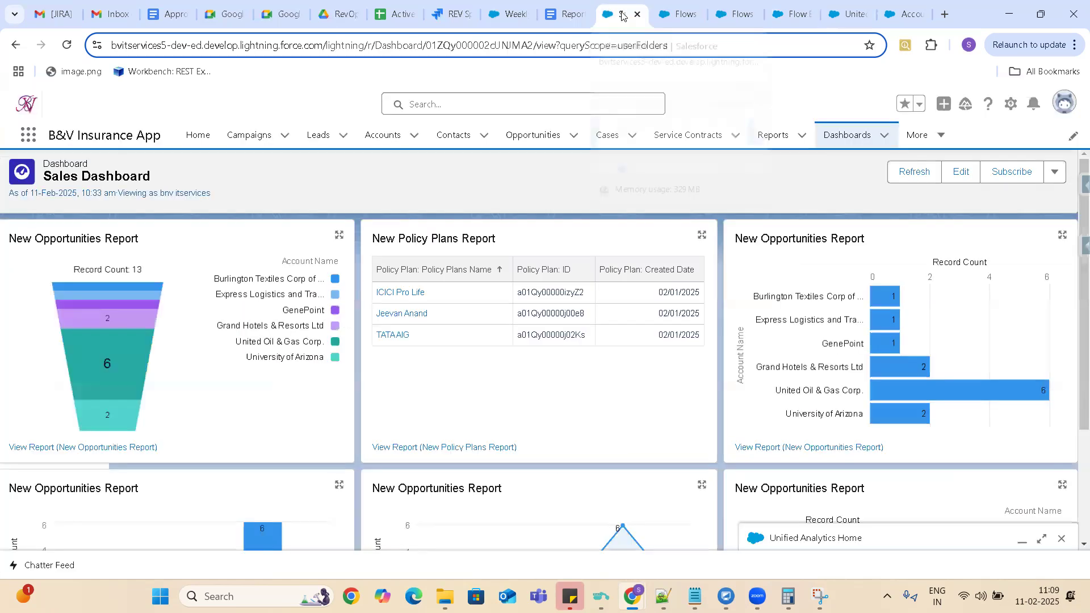
pyautogui.click(861, 16)
pyautogui.doubleClick(466, 45)
pyautogui.hotkey('ctrl', 'c')
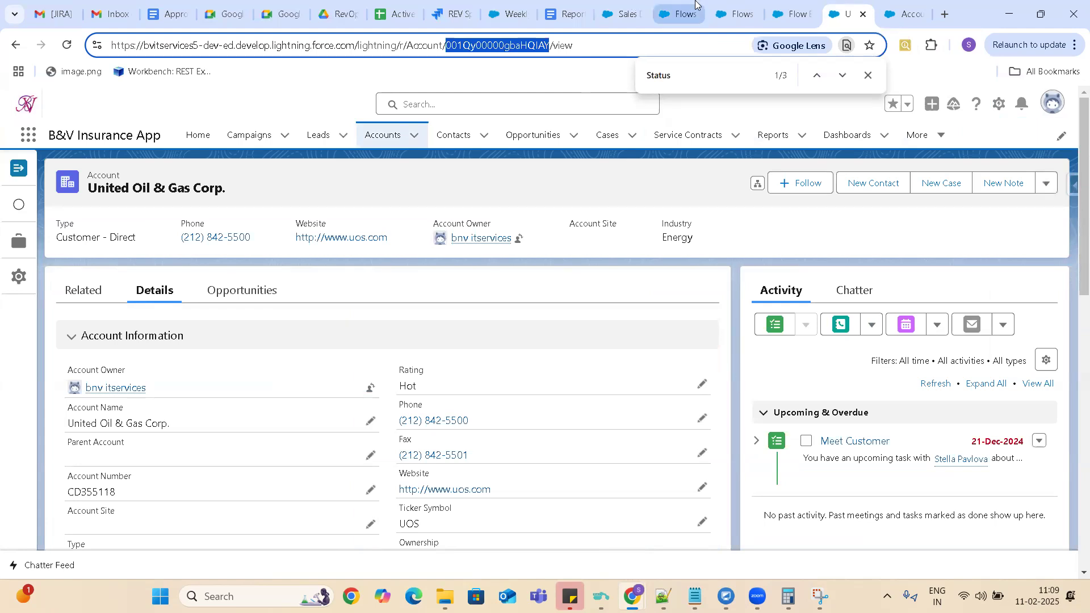
pyautogui.click(738, 15)
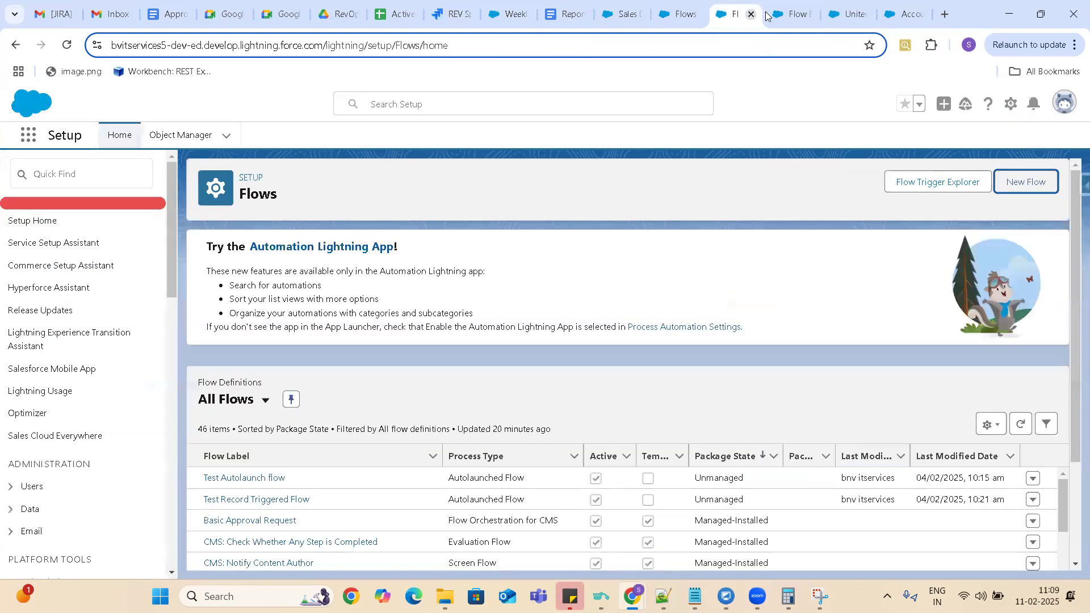
pyautogui.click(798, 15)
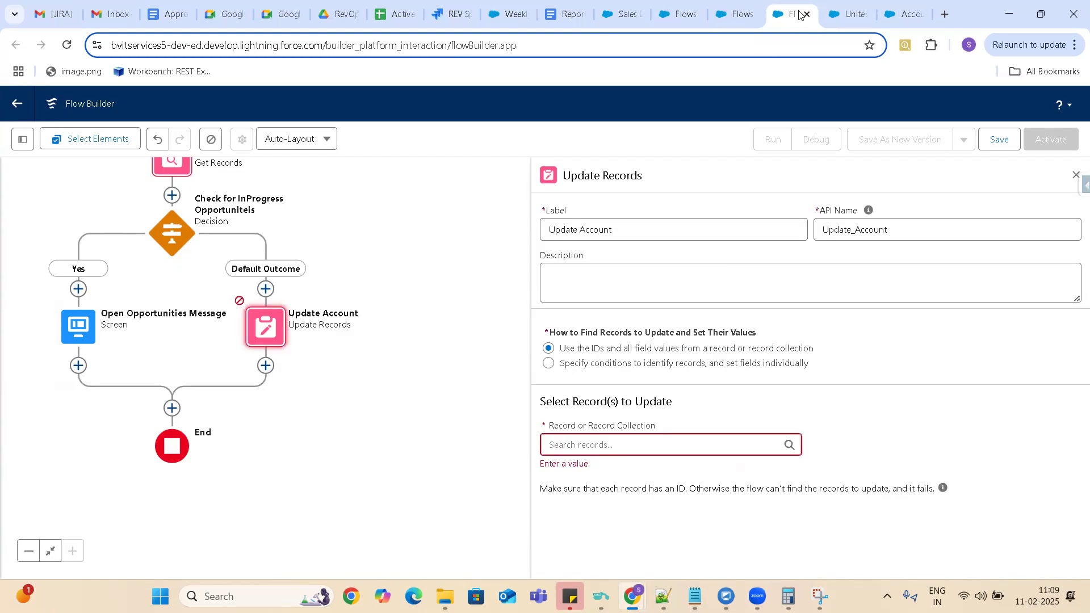
pyautogui.click(617, 445)
pyautogui.hotkey('ctrl', 'v')
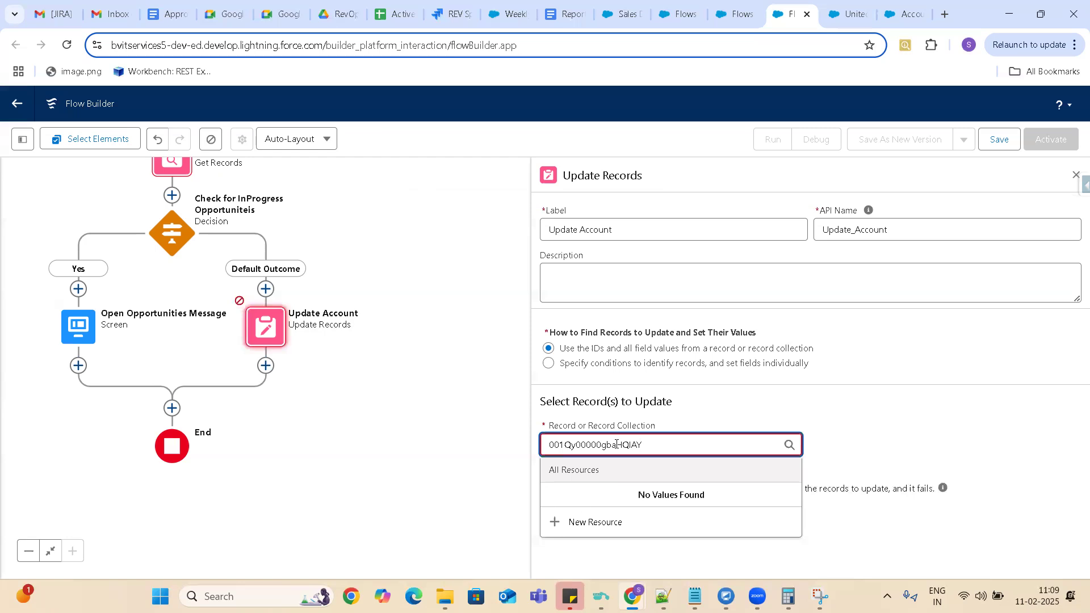
# Start a new Constant resource with the API name AccountId and the data type Text.
pyautogui.click(582, 509)
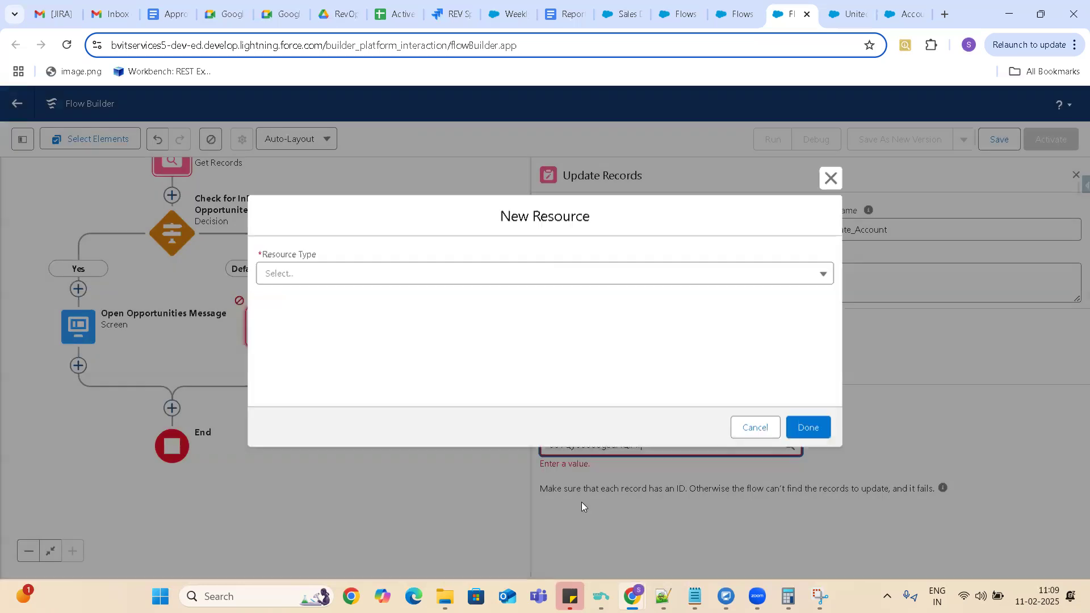
pyautogui.click(290, 278)
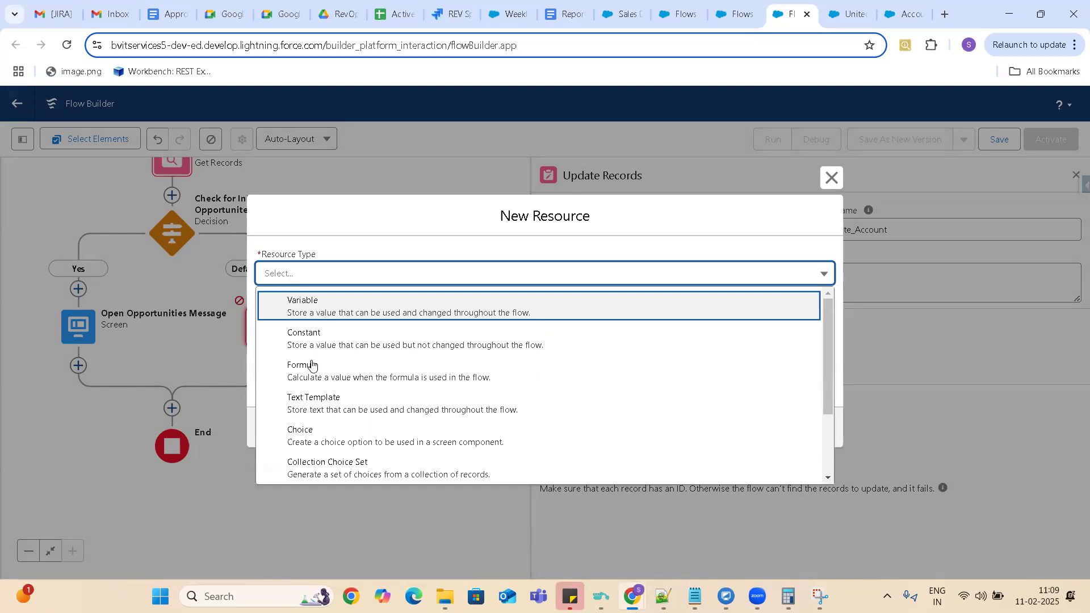
pyautogui.click(317, 341)
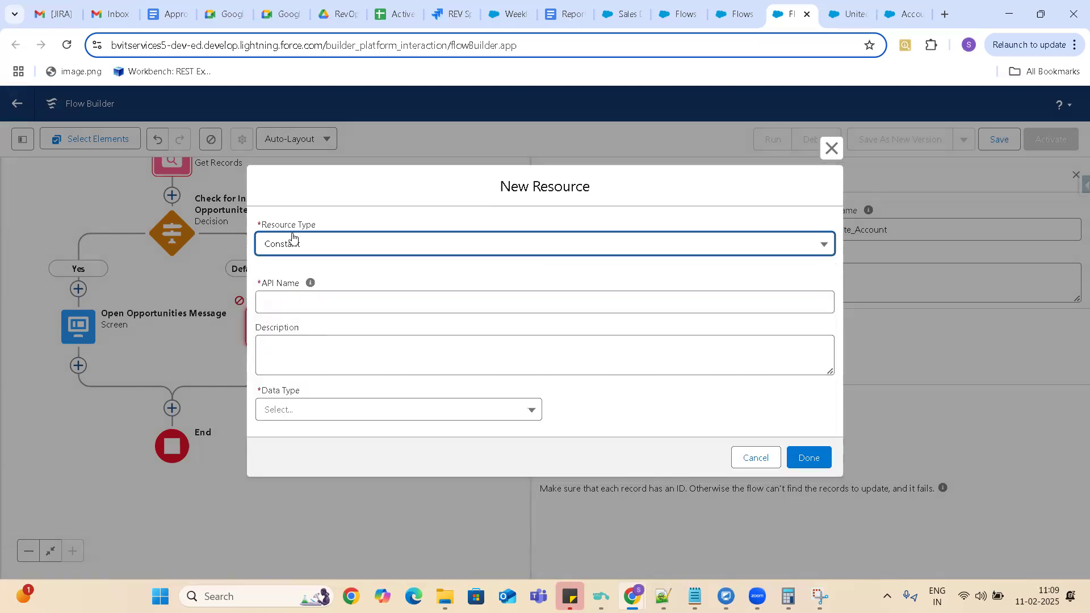
pyautogui.click(326, 302)
pyautogui.write('AccountIde')
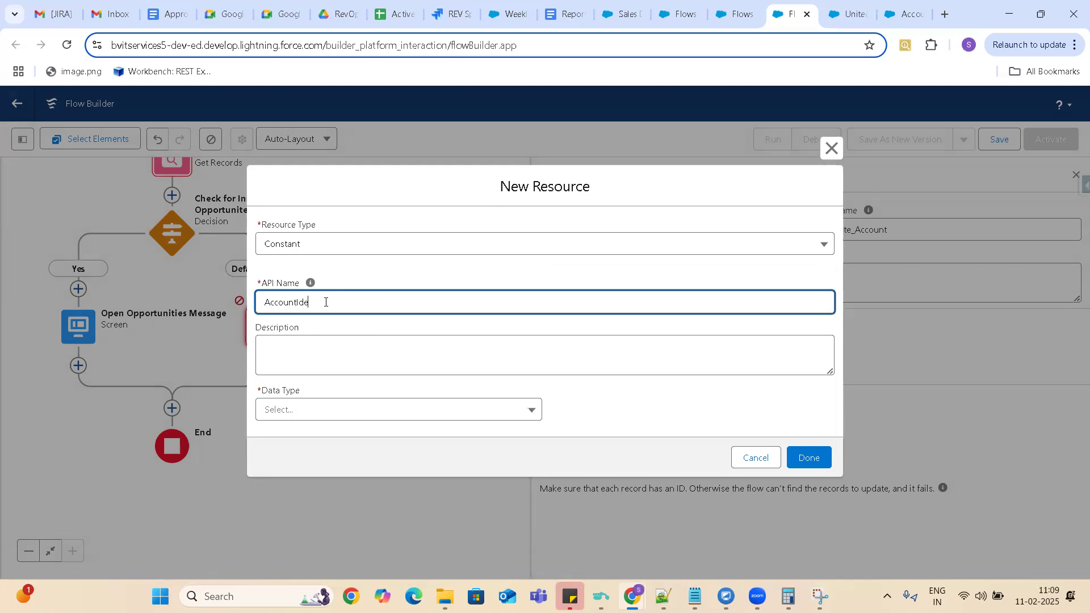
pyautogui.press('BackSpace')
pyautogui.click(302, 412)
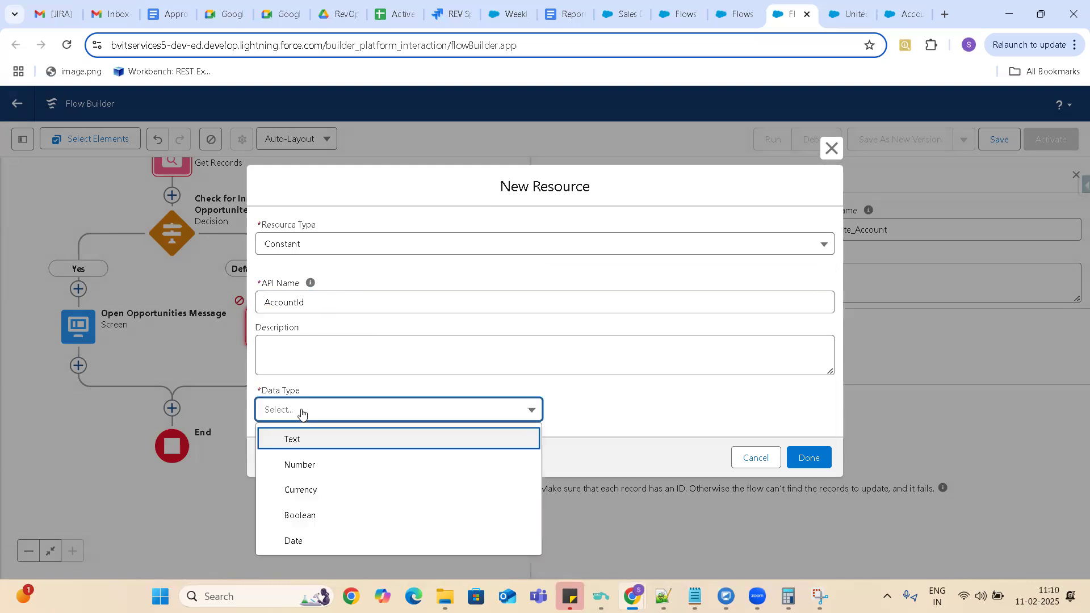
pyautogui.click(302, 440)
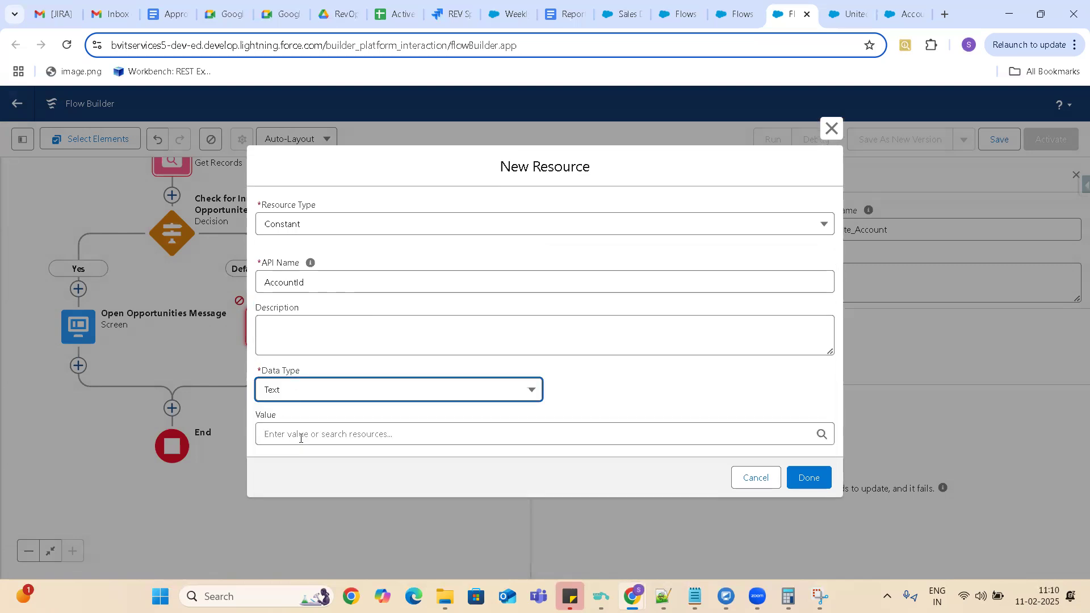
# Try the copied account record ID as the AccountId constant's value, and clear the value again.
pyautogui.click(315, 435)
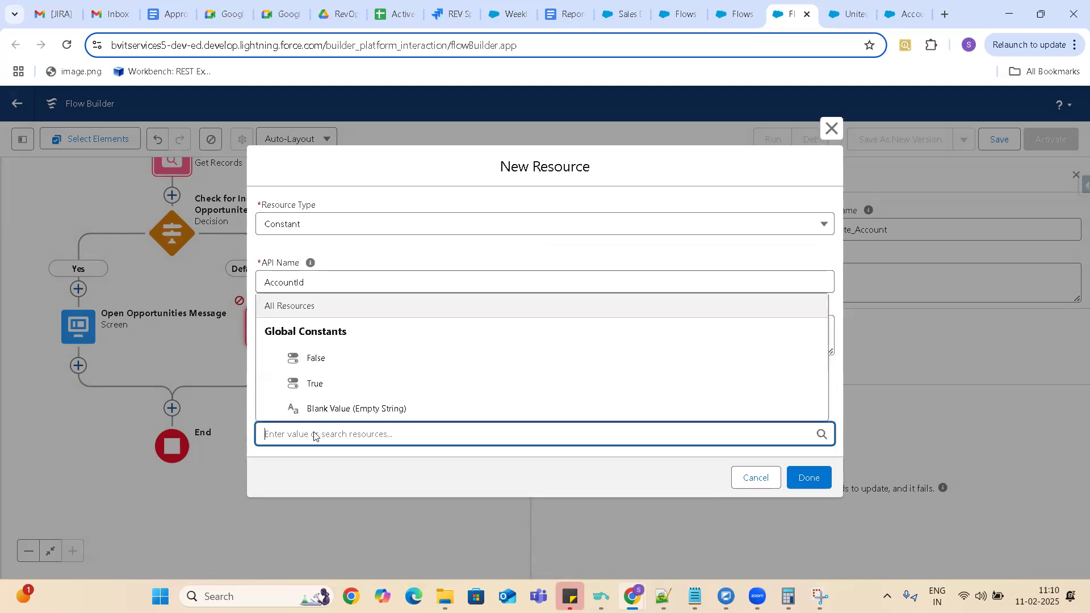
pyautogui.hotkey('ctrl', 'v')
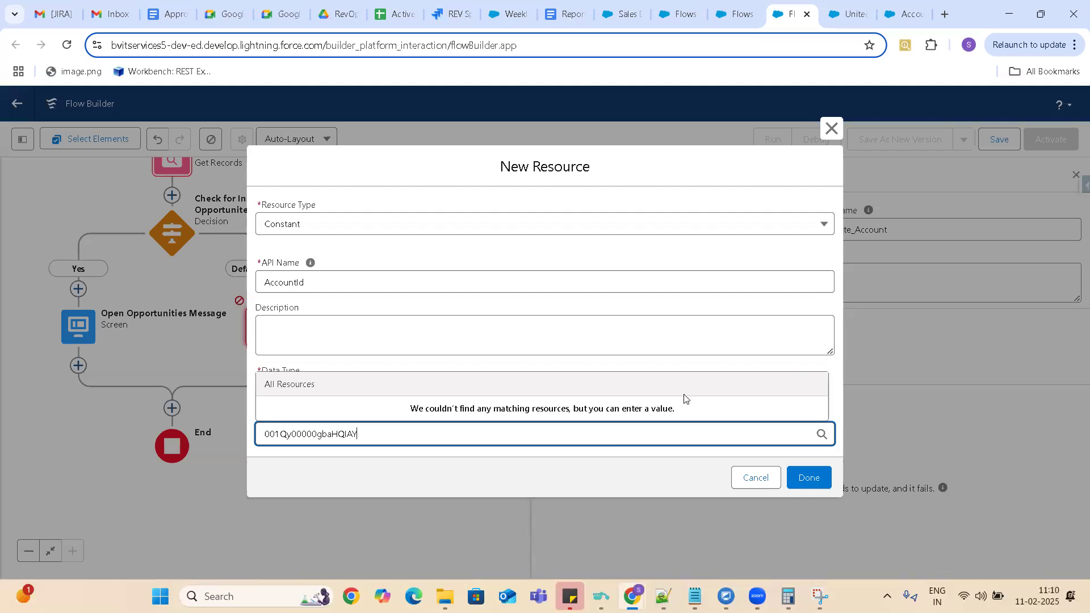
pyautogui.press('BackSpace')
pyautogui.press('BackSpace')
pyautogui.press('BackSpace')
pyautogui.press('BackSpace')
pyautogui.press('BackSpace')
pyautogui.press('BackSpace')
pyautogui.press('BackSpace')
pyautogui.press('BackSpace')
pyautogui.press('BackSpace')
pyautogui.press('BackSpace')
pyautogui.press('BackSpace')
pyautogui.press('BackSpace')
pyautogui.press('BackSpace')
pyautogui.press('BackSpace')
pyautogui.press('BackSpace')
pyautogui.press('BackSpace')
pyautogui.press('BackSpace')
pyautogui.press('BackSpace')
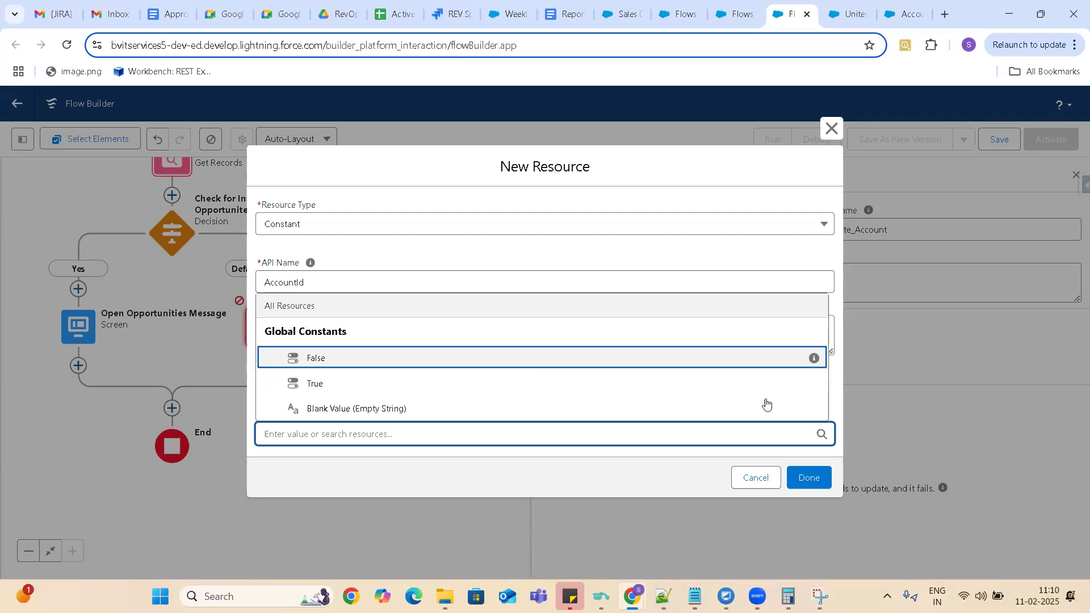
# Paste the copied account record ID as the AccountId constant's value and finish creating the resource.
pyautogui.click(834, 366)
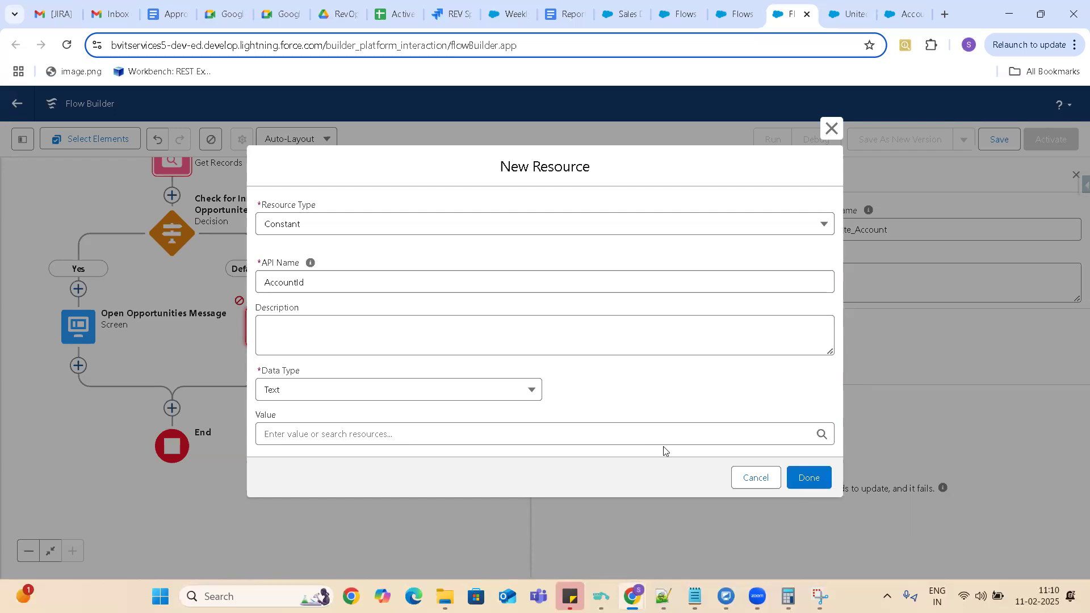
pyautogui.click(327, 436)
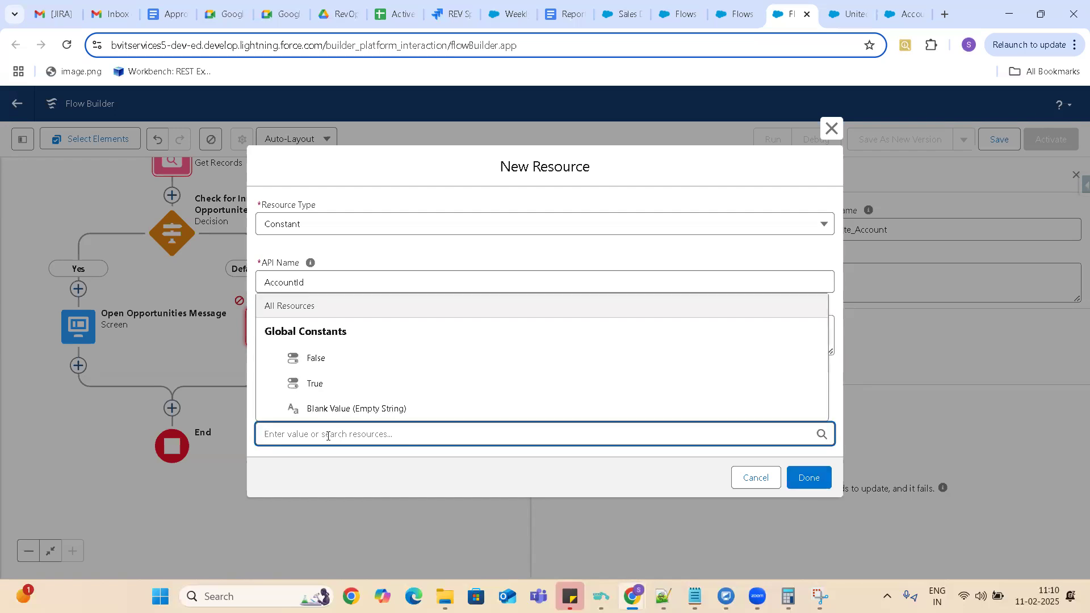
pyautogui.write('001Qy00000gbjHQIAY')
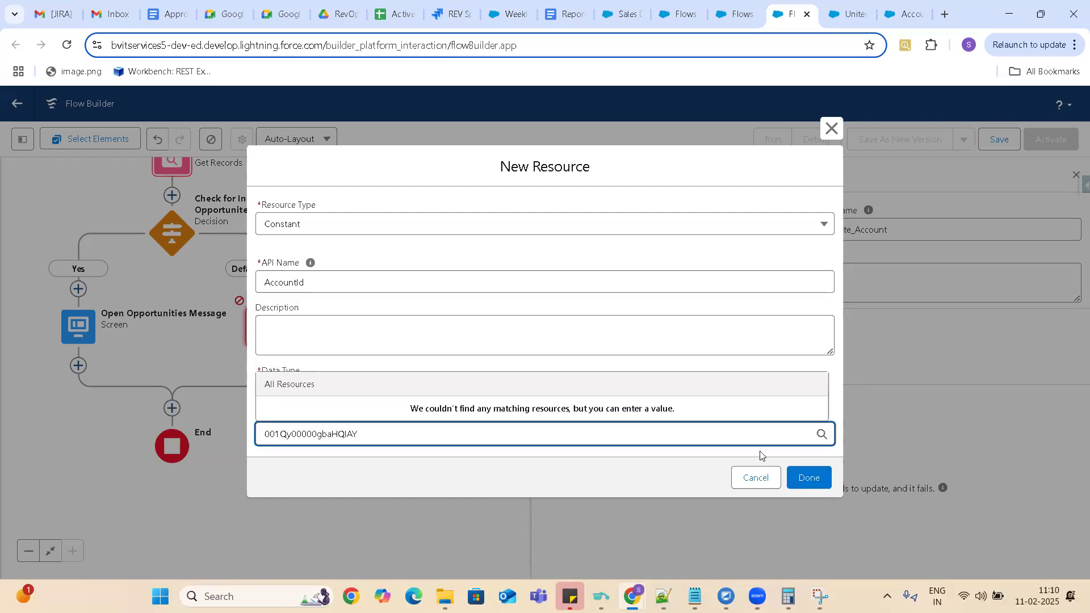
pyautogui.click(808, 478)
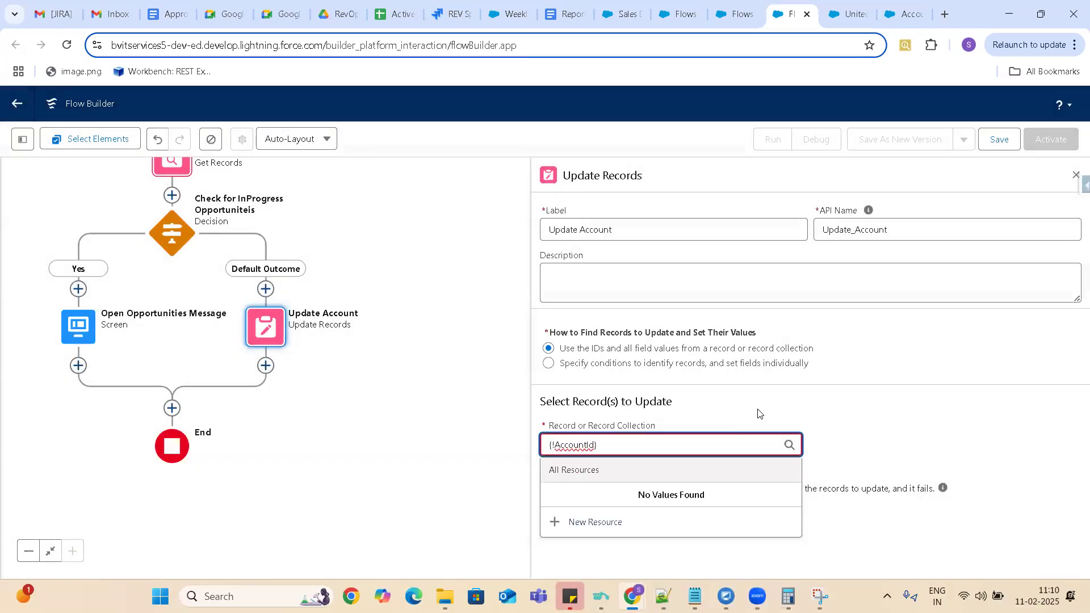
pyautogui.click(929, 418)
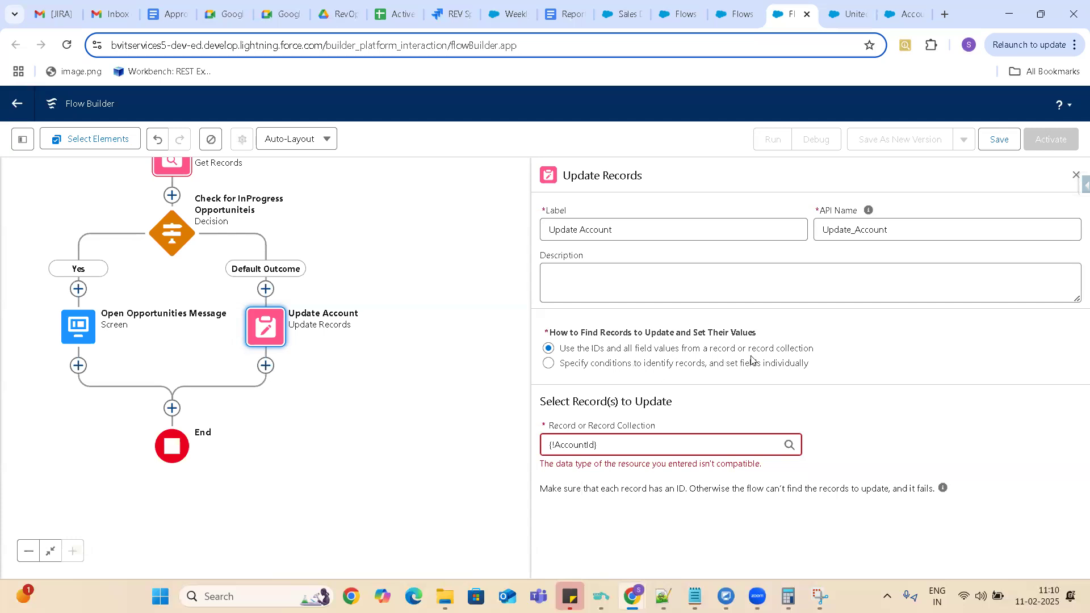
# Clear the AccountId reference from the record to update in the Update Account element.
pyautogui.click(609, 447)
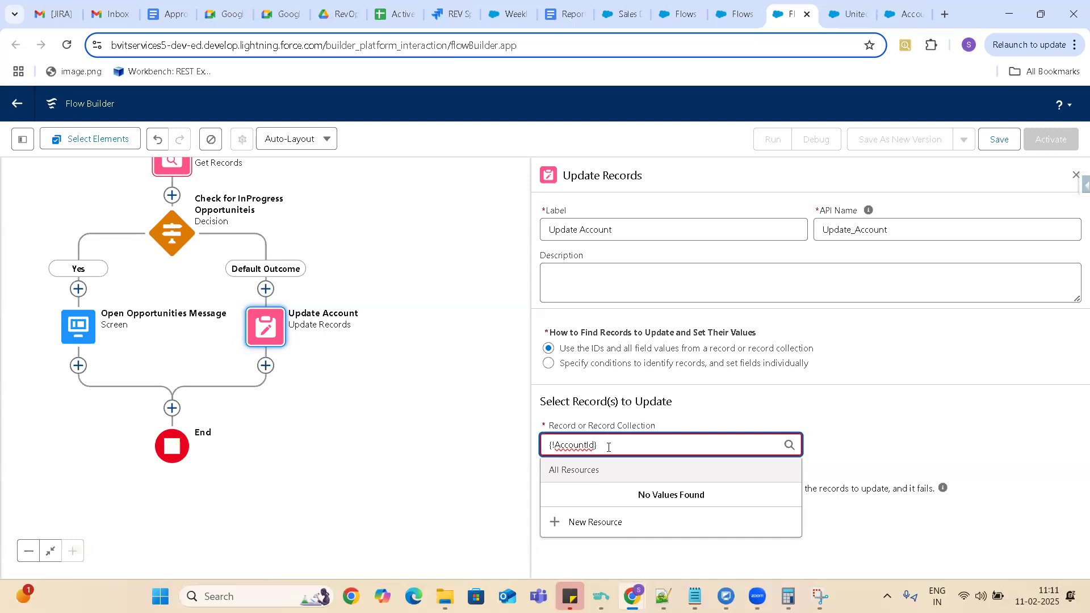
pyautogui.press('BackSpace')
pyautogui.press('BackSpace')
pyautogui.press('BackSpace')
pyautogui.press('BackSpace')
pyautogui.press('BackSpace')
pyautogui.press('BackSpace')
pyautogui.press('BackSpace')
pyautogui.press('BackSpace')
pyautogui.press('BackSpace')
pyautogui.press('BackSpace')
pyautogui.press('BackSpace')
pyautogui.press('BackSpace')
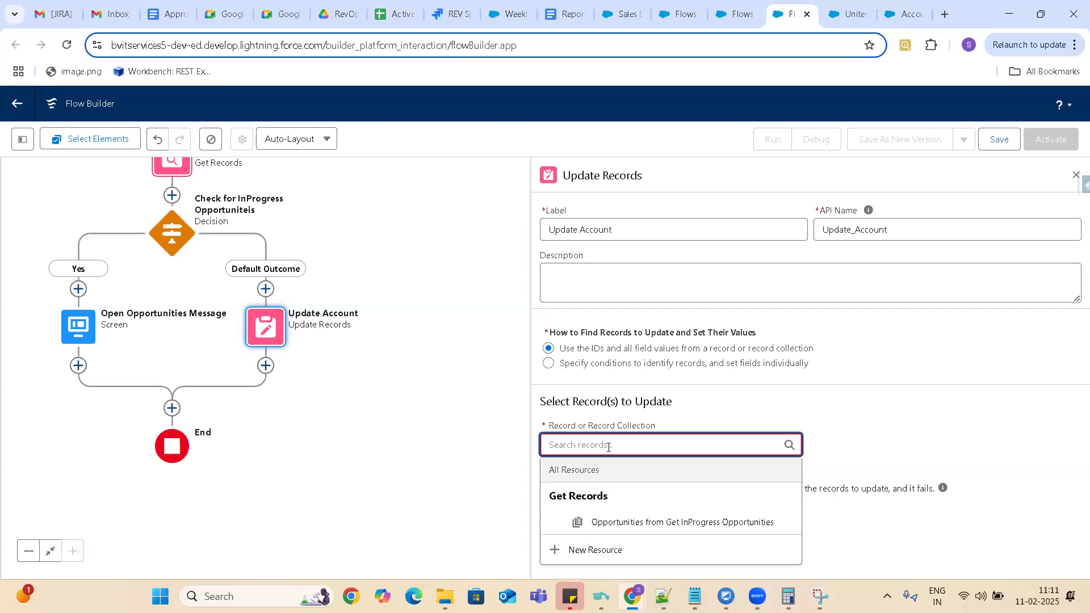
# Add a Get Records element labelled Get Account on the Default Outcome path before Update Account.
pyautogui.click(266, 291)
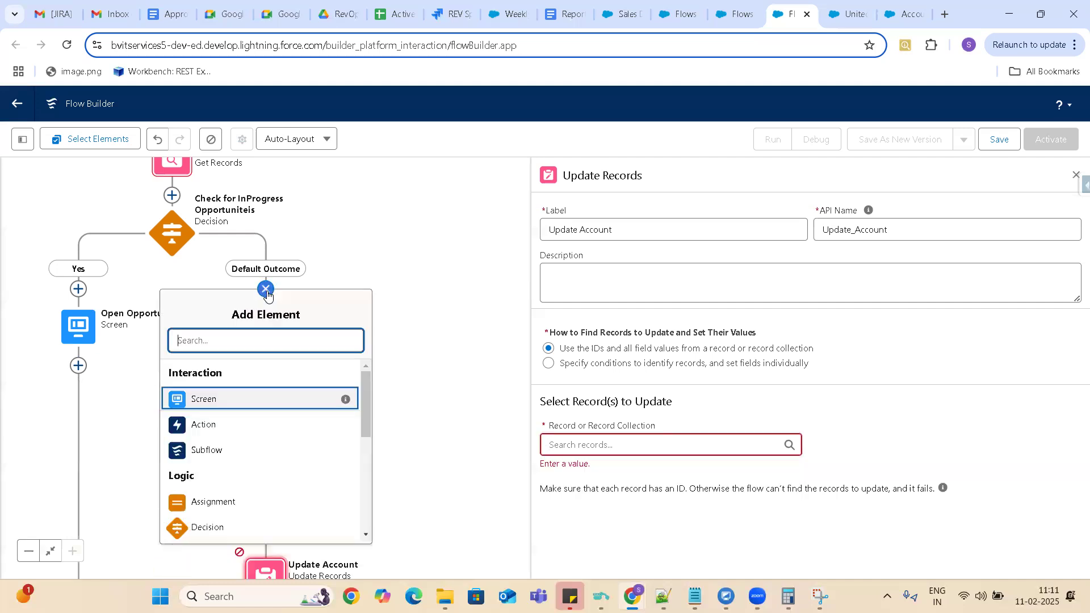
pyautogui.moveTo(370, 389); pyautogui.dragTo(379, 475)
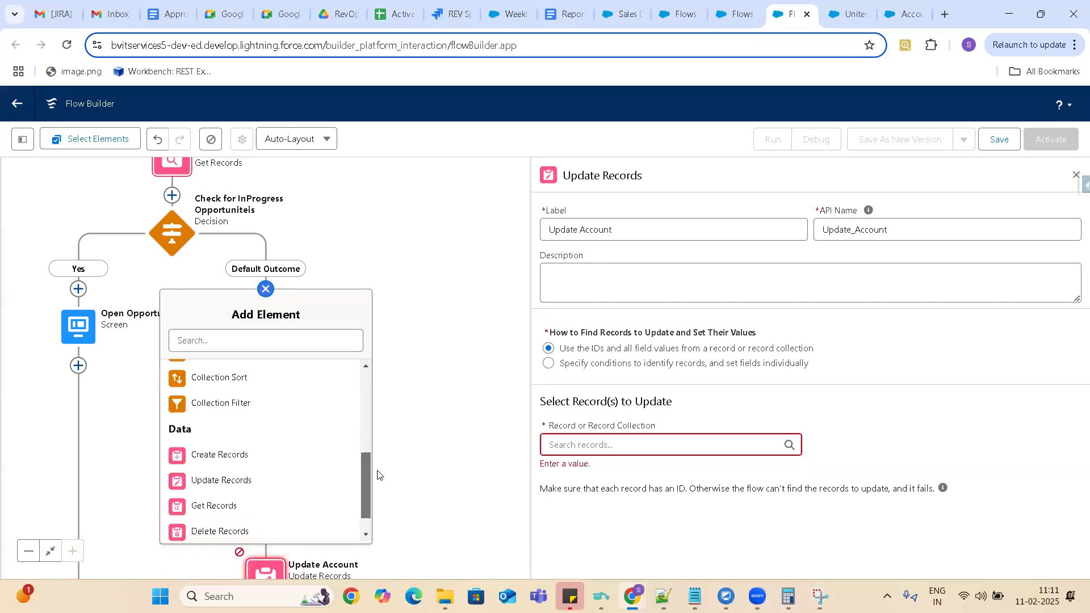
pyautogui.click(212, 510)
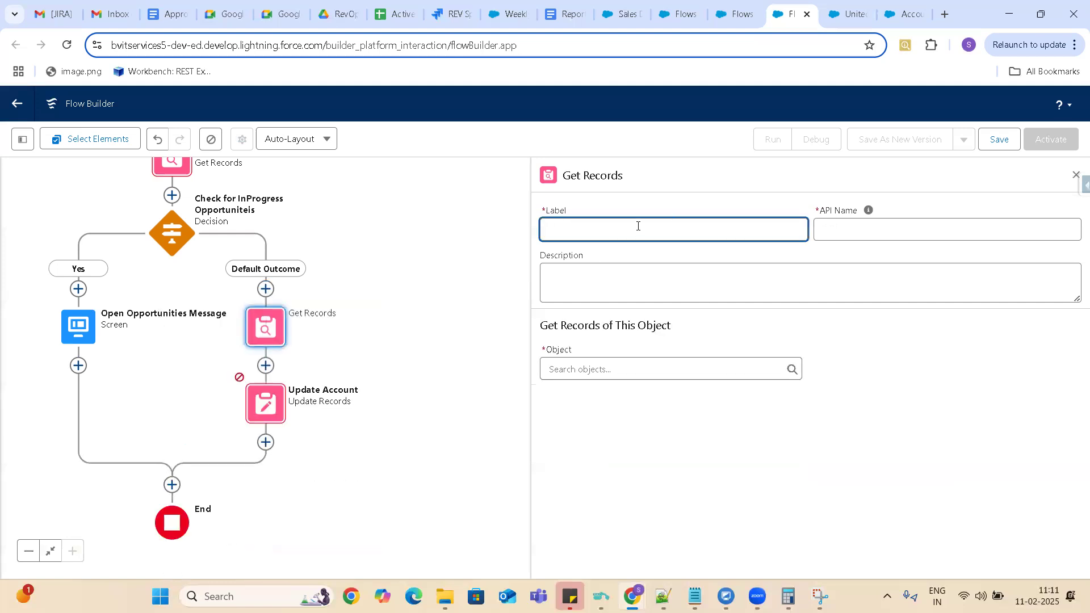
pyautogui.write('Get Account')
pyautogui.click(844, 223)
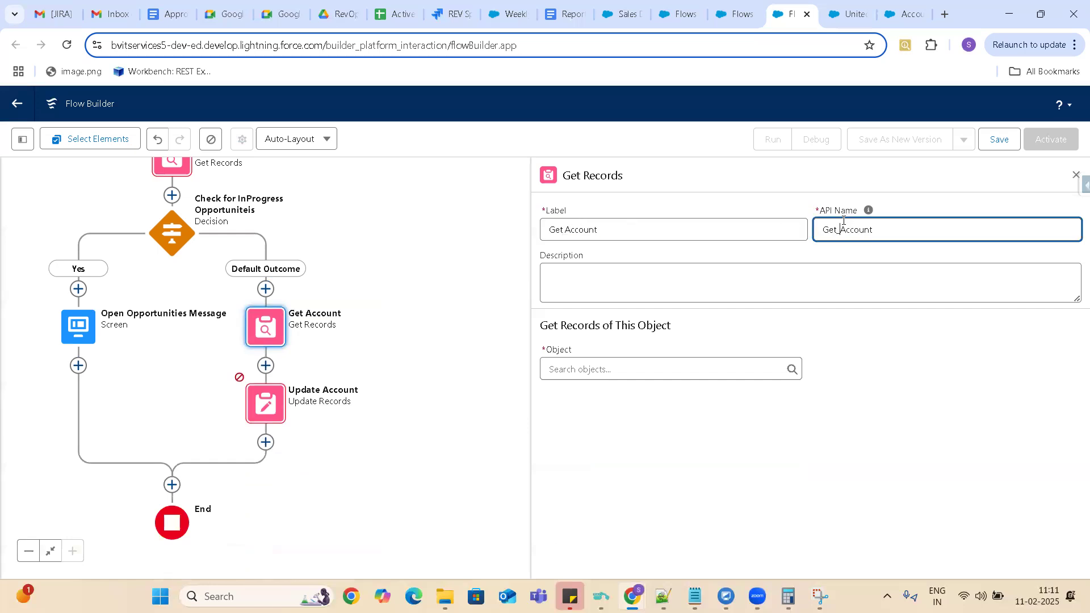
# Have Get Account retrieve Account records, filtered by Id Equals the AccountId constant.
pyautogui.click(594, 373)
pyautogui.write('Account')
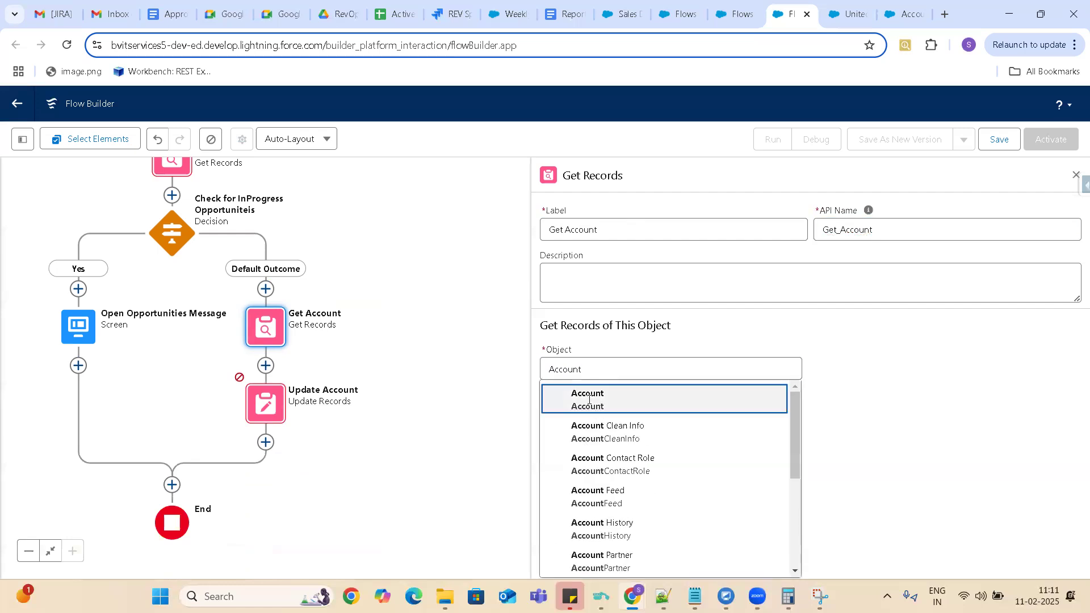
pyautogui.click(591, 402)
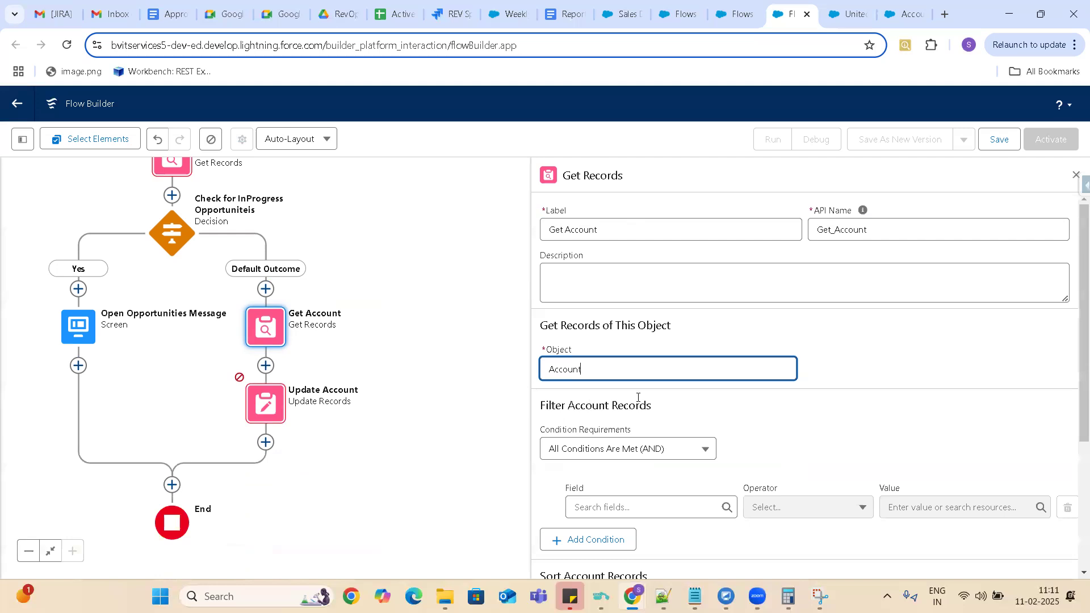
pyautogui.click(646, 505)
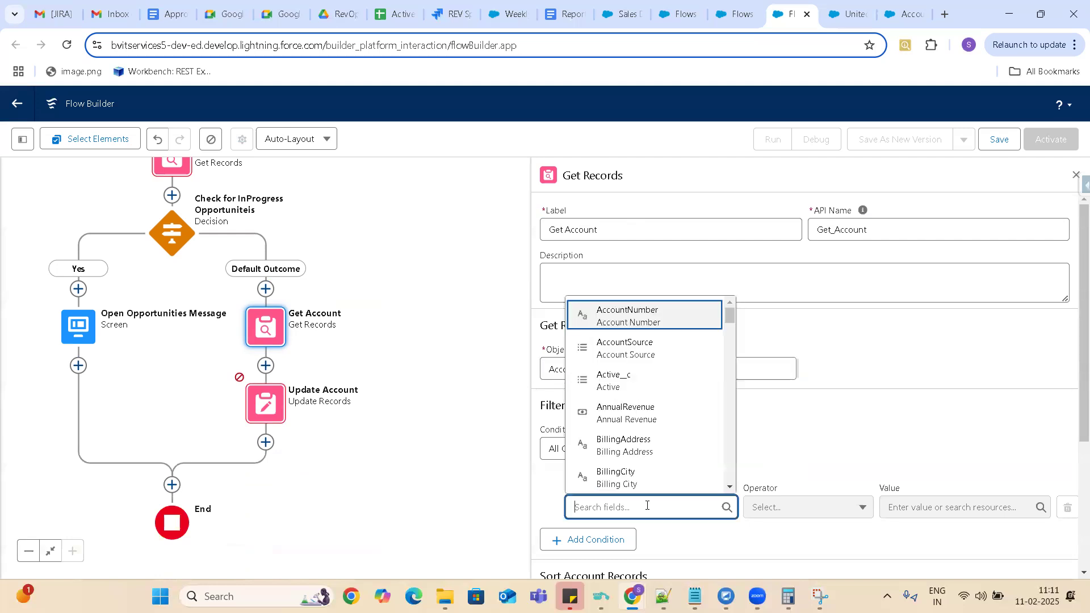
pyautogui.write('Id')
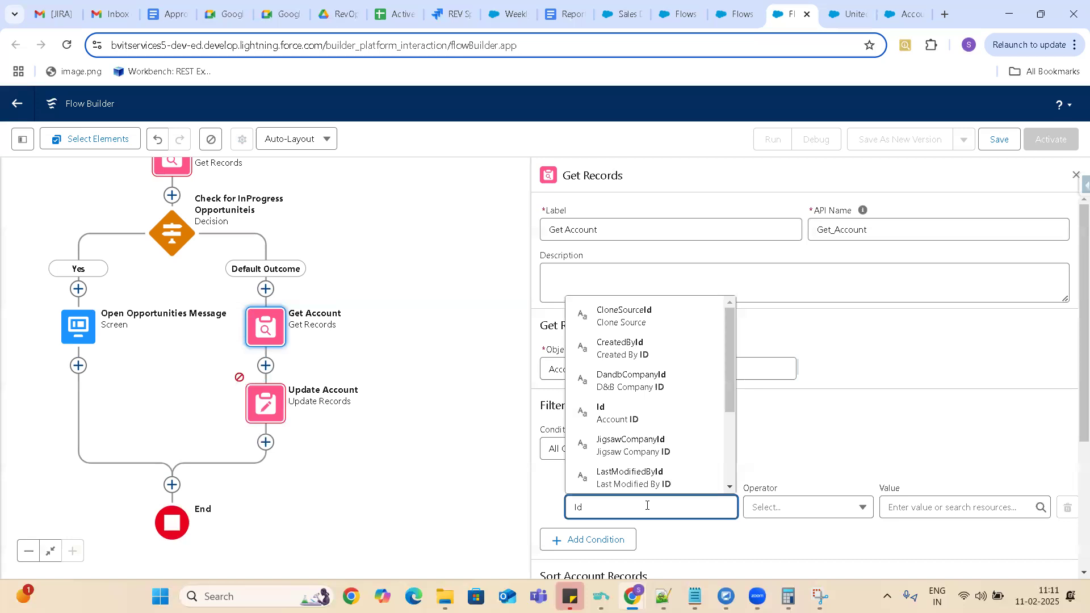
pyautogui.click(623, 415)
pyautogui.click(916, 508)
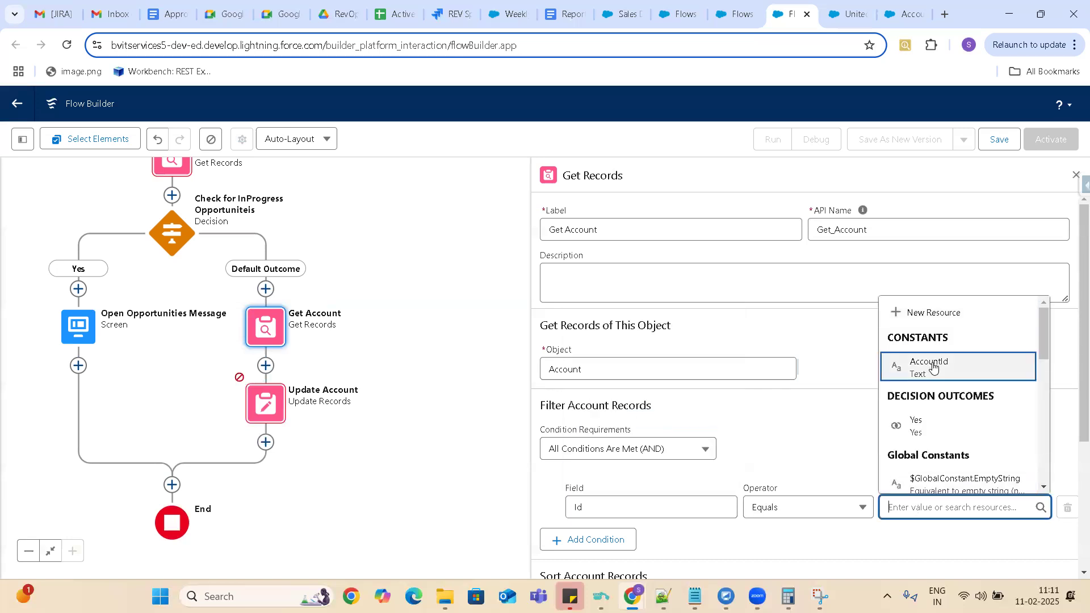
pyautogui.click(934, 368)
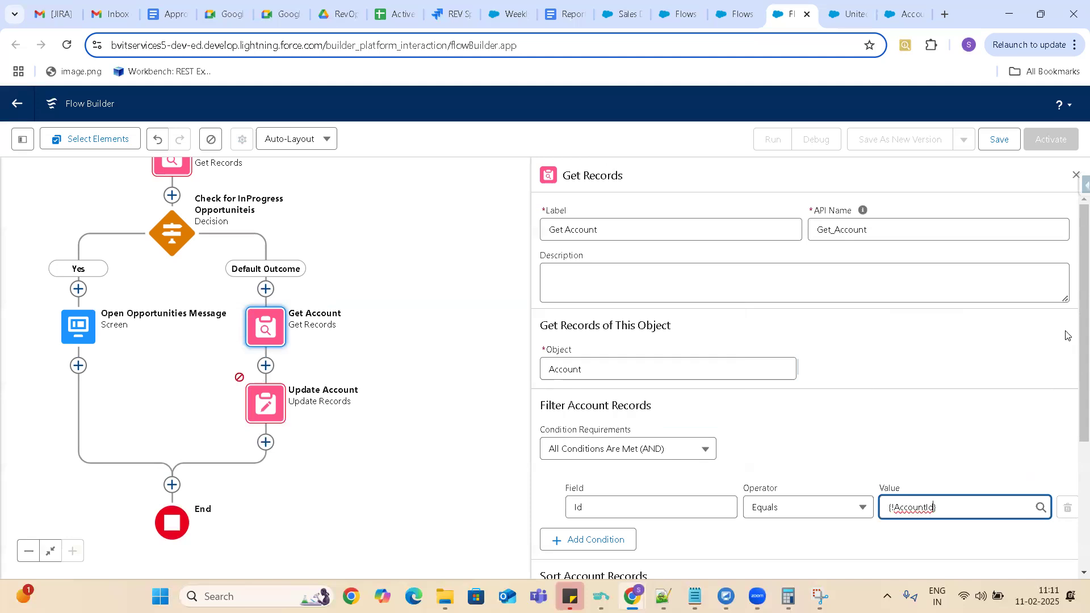
# Set Get Account to store chosen fields, letting Salesforce do the rest, and add Status__c as a stored field.
pyautogui.moveTo(1081, 330); pyautogui.dragTo(1075, 492)
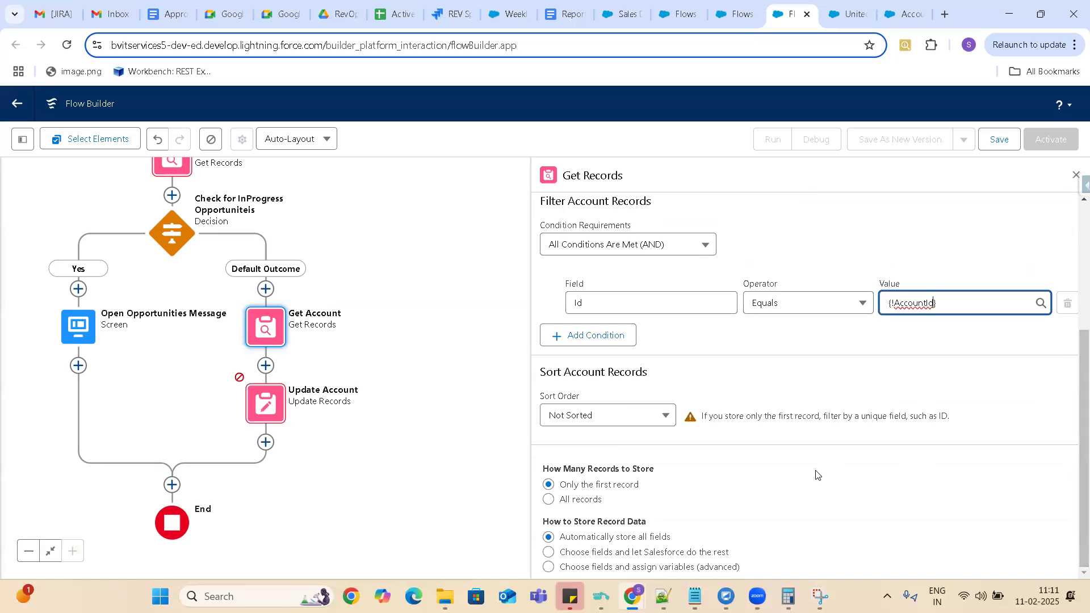
pyautogui.click(549, 552)
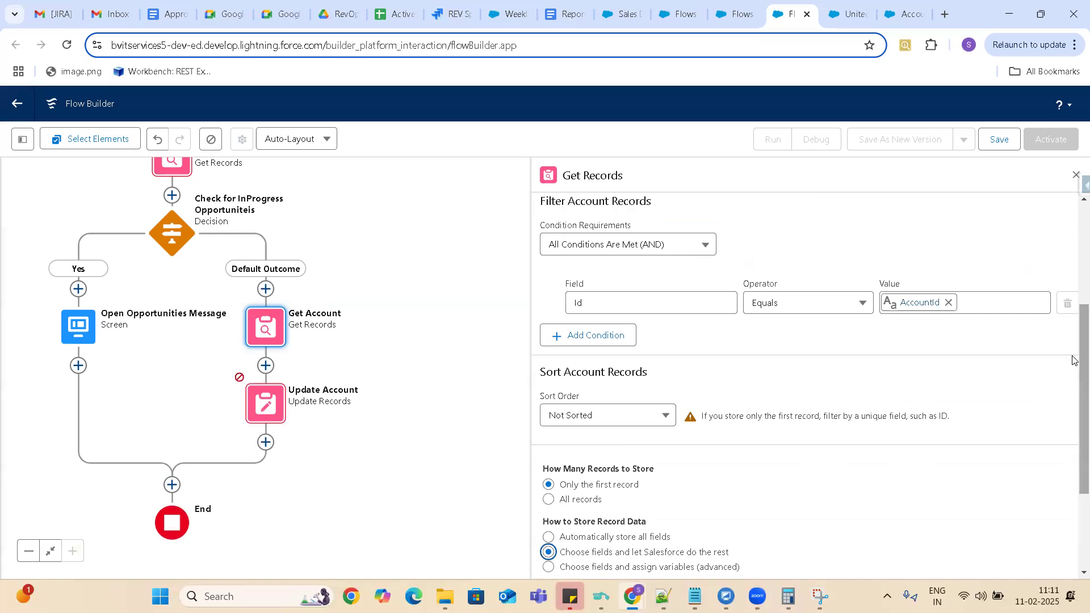
pyautogui.scroll(-3, 1075, 366)
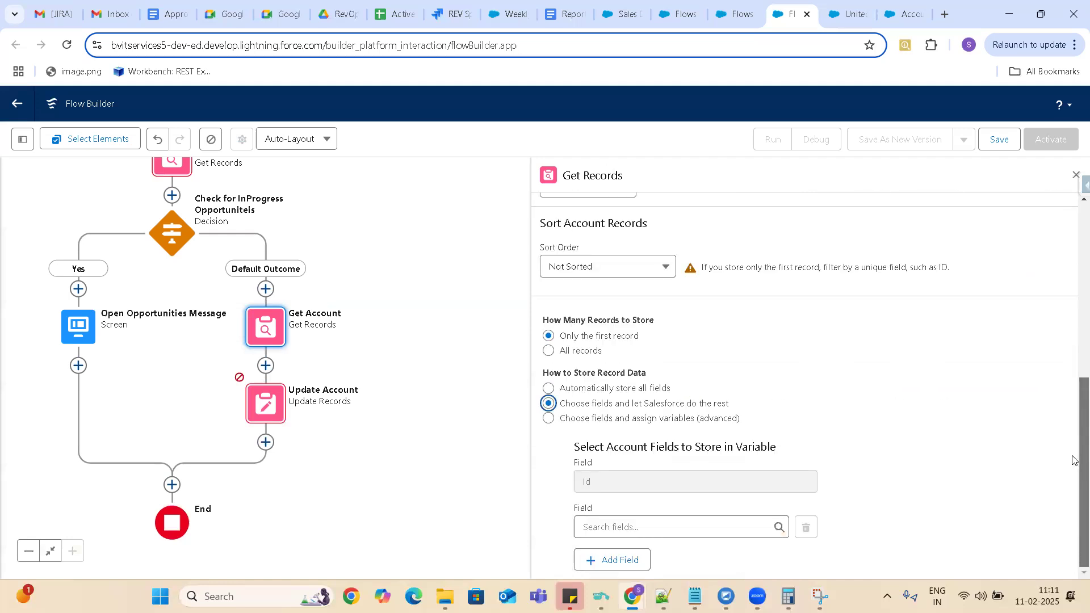
pyautogui.click(596, 505)
pyautogui.write('S')
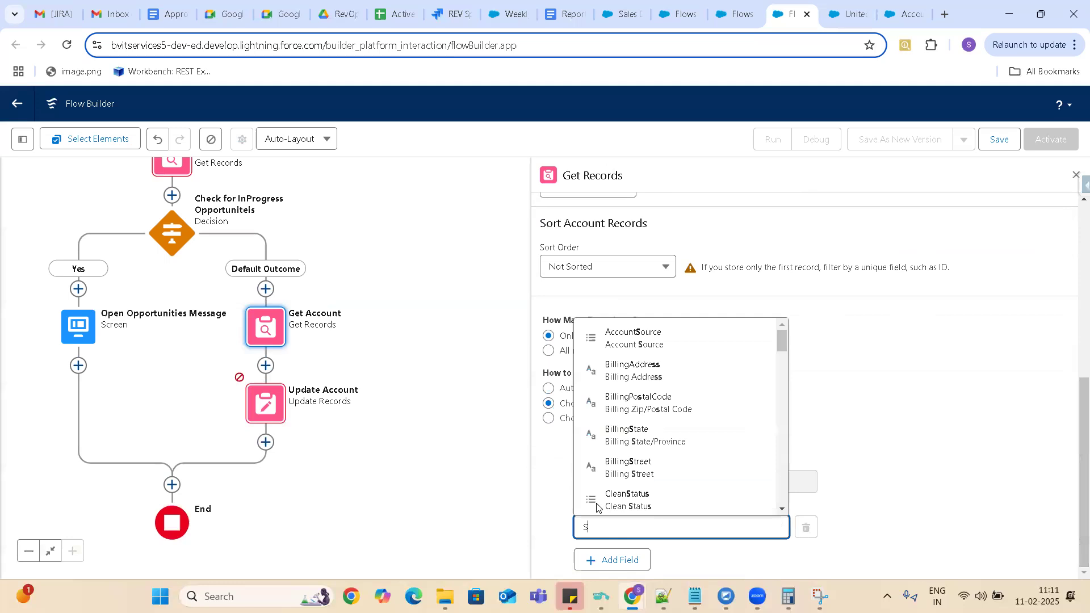
pyautogui.write('tatus')
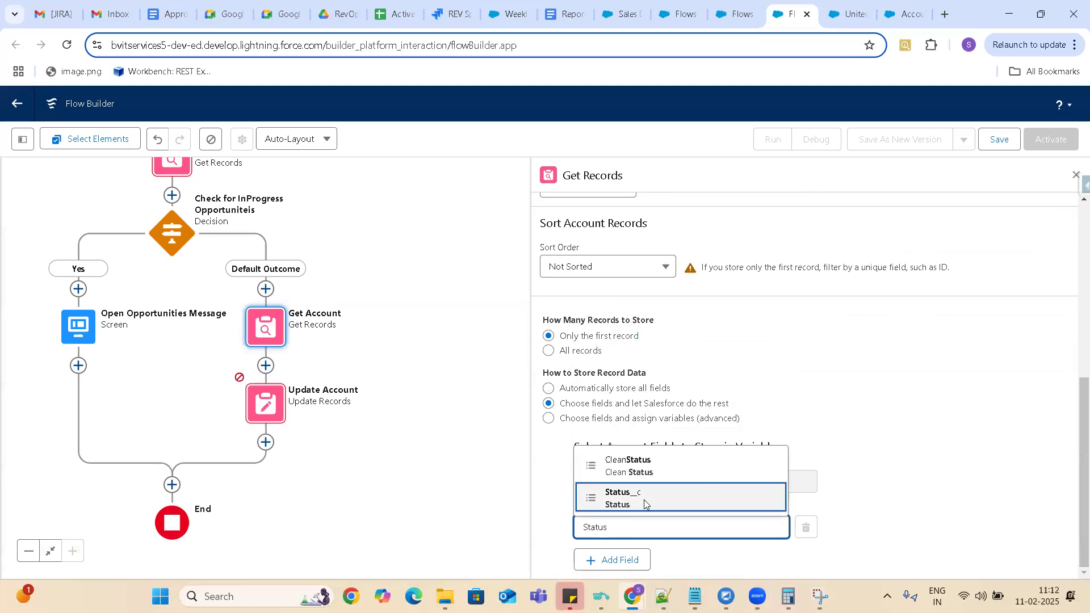
pyautogui.click(645, 499)
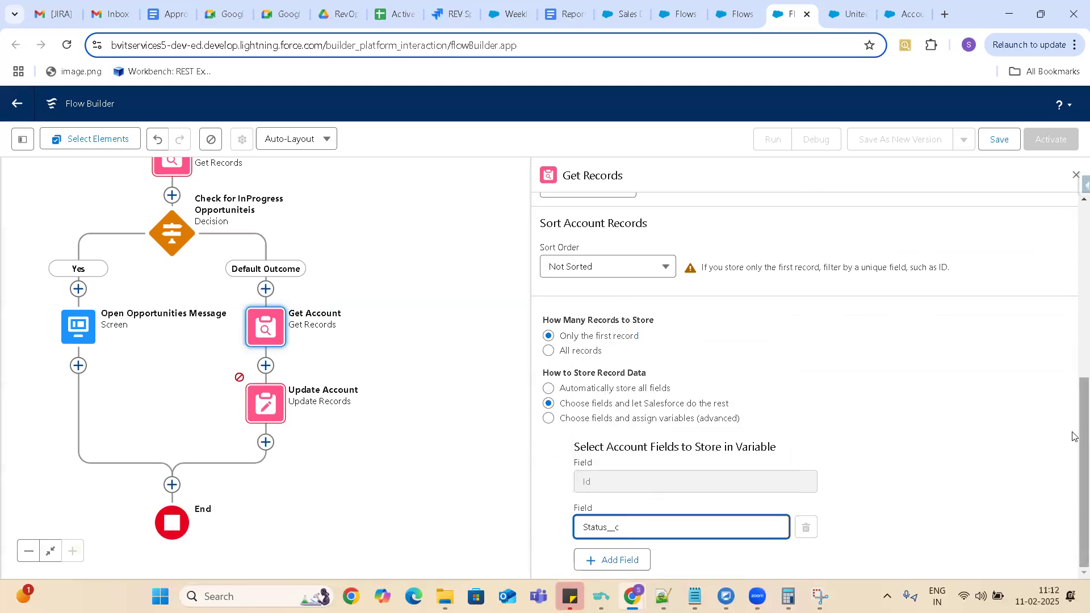
pyautogui.scroll(2, 1074, 376)
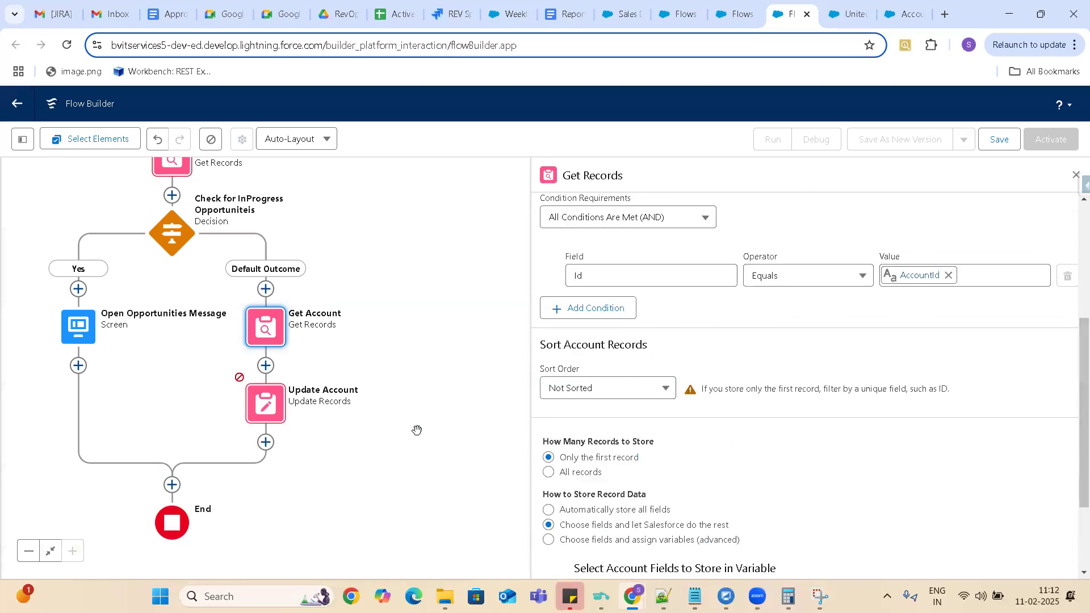
# Set the Update Account element's record to update to Account from Get Account.
pyautogui.click(267, 411)
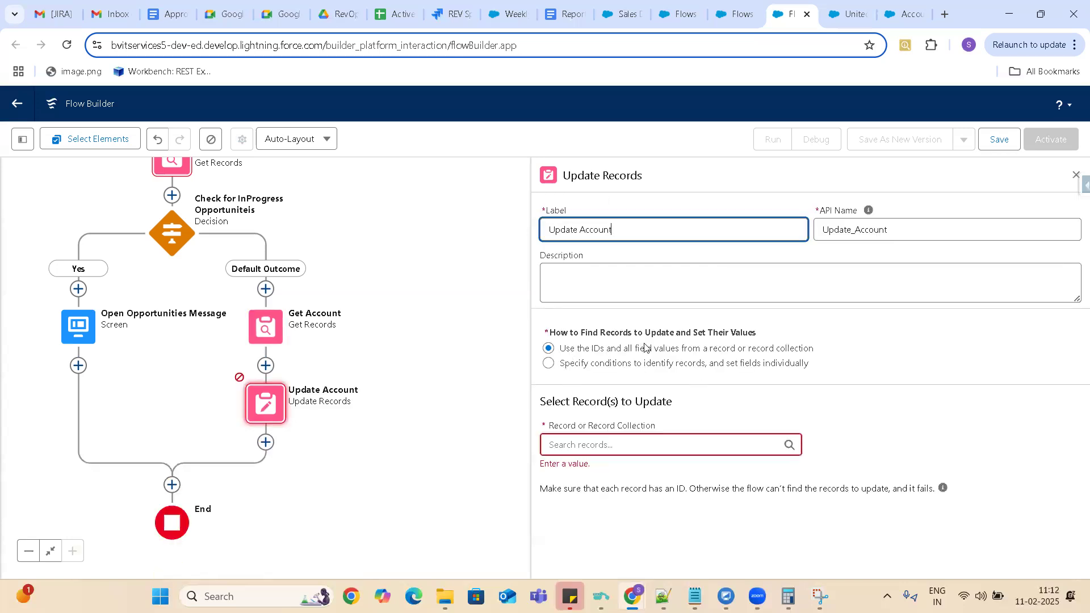
pyautogui.click(626, 443)
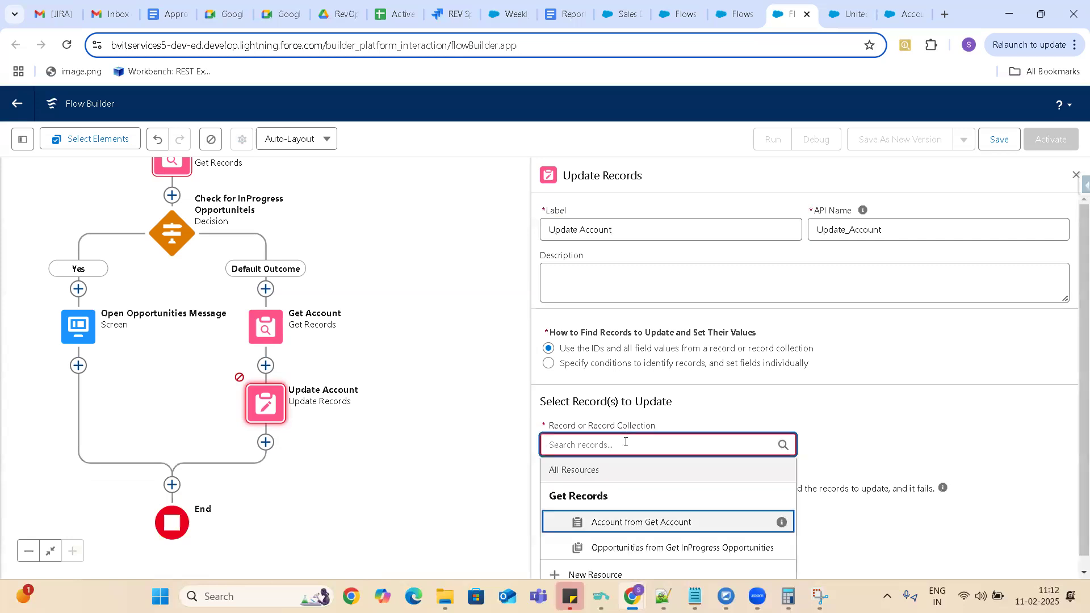
pyautogui.press('Return')
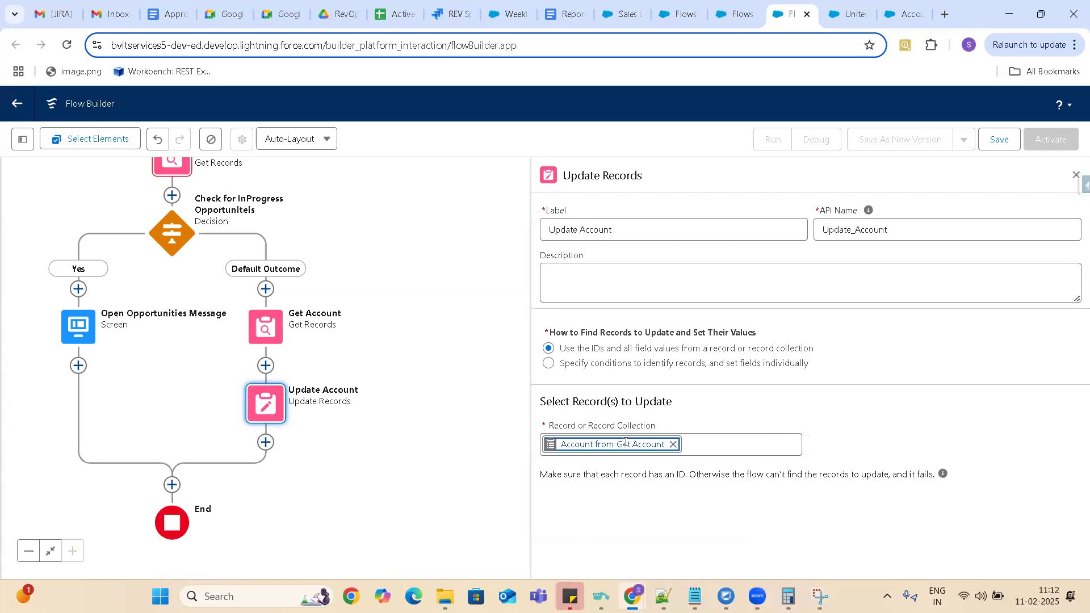
pyautogui.click(778, 514)
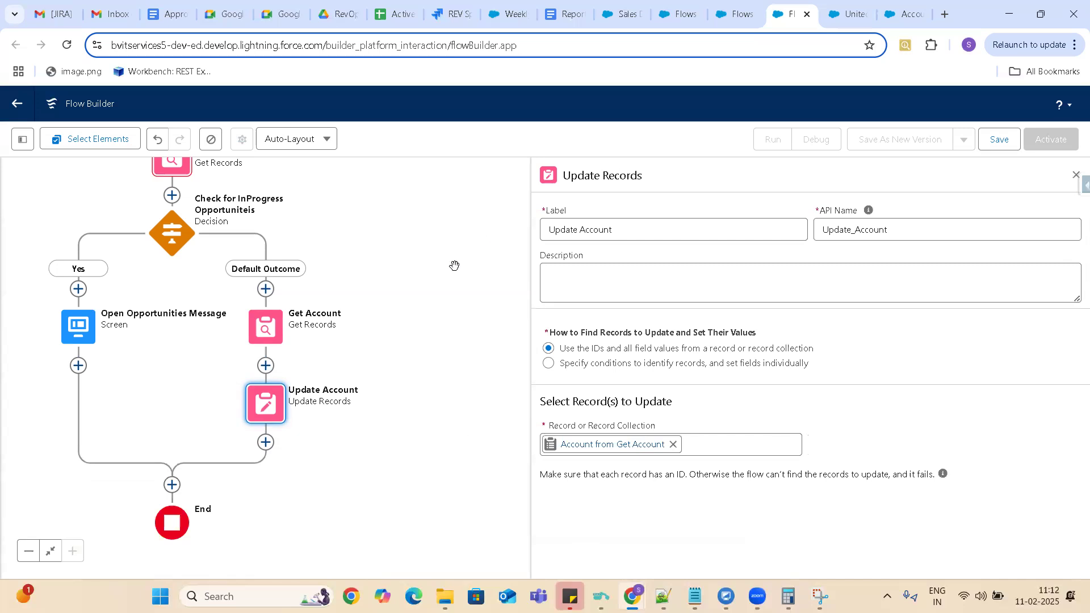
# Sort the records retrieved by Get InProgress Opportunities by CreatedDate in ascending order.
pyautogui.moveTo(454, 268); pyautogui.dragTo(480, 359)
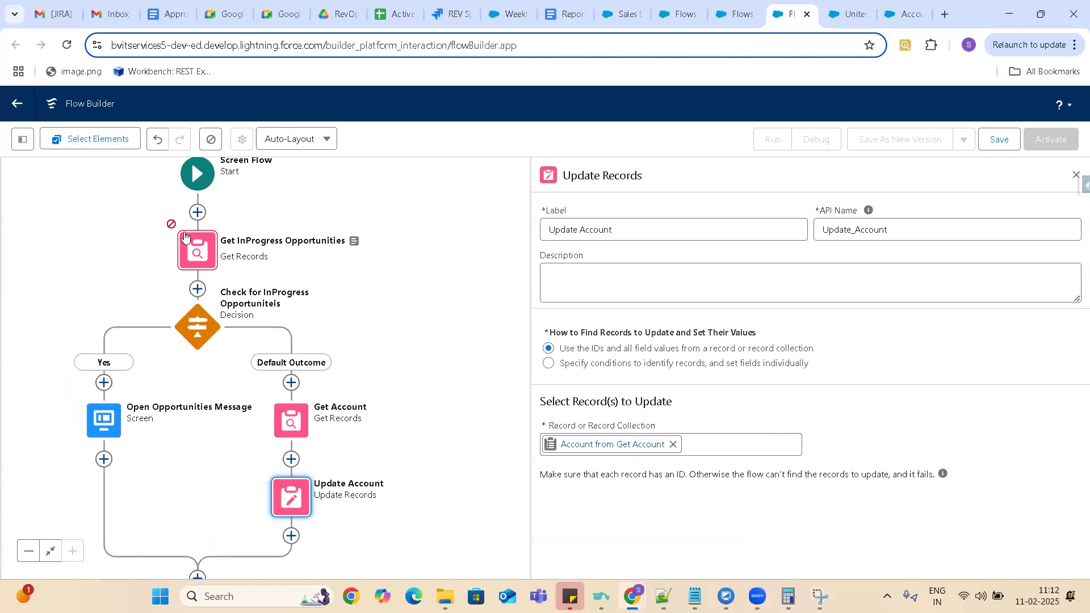
pyautogui.click(199, 255)
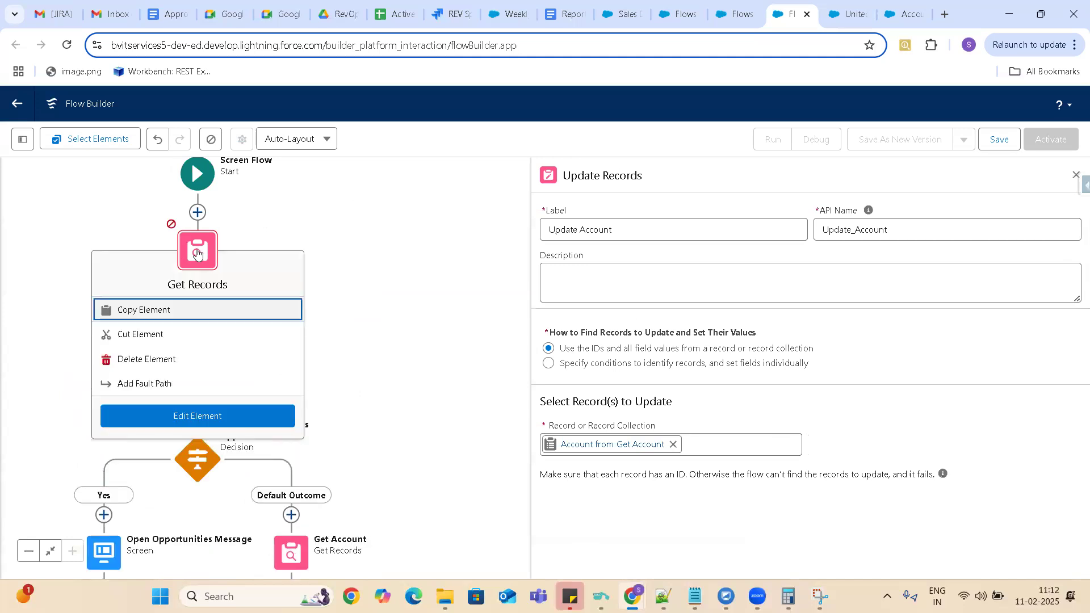
pyautogui.doubleClick(197, 254)
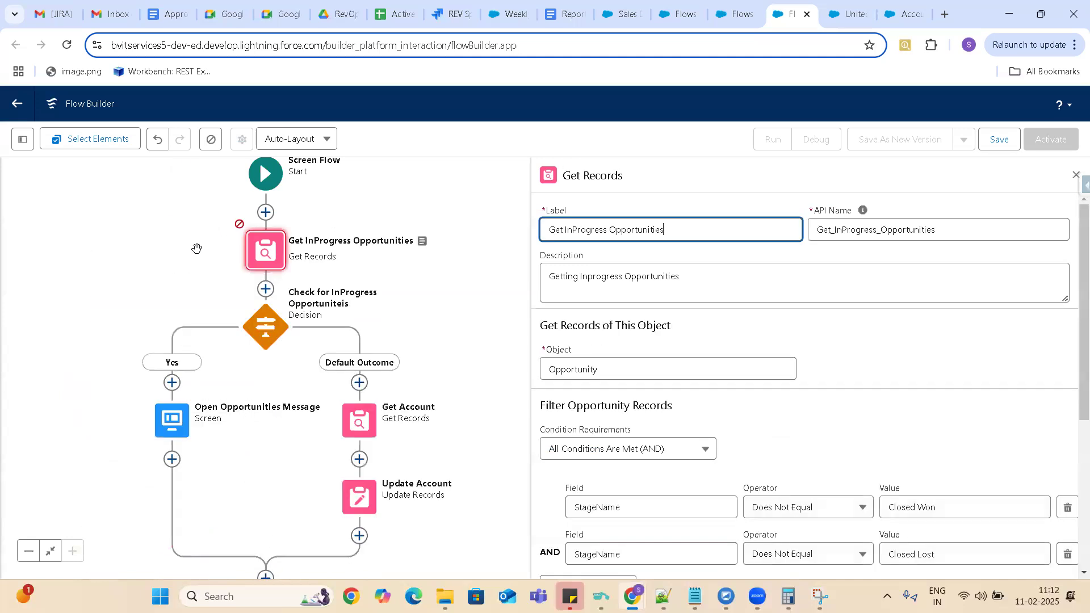
pyautogui.moveTo(1075, 281); pyautogui.dragTo(1075, 429)
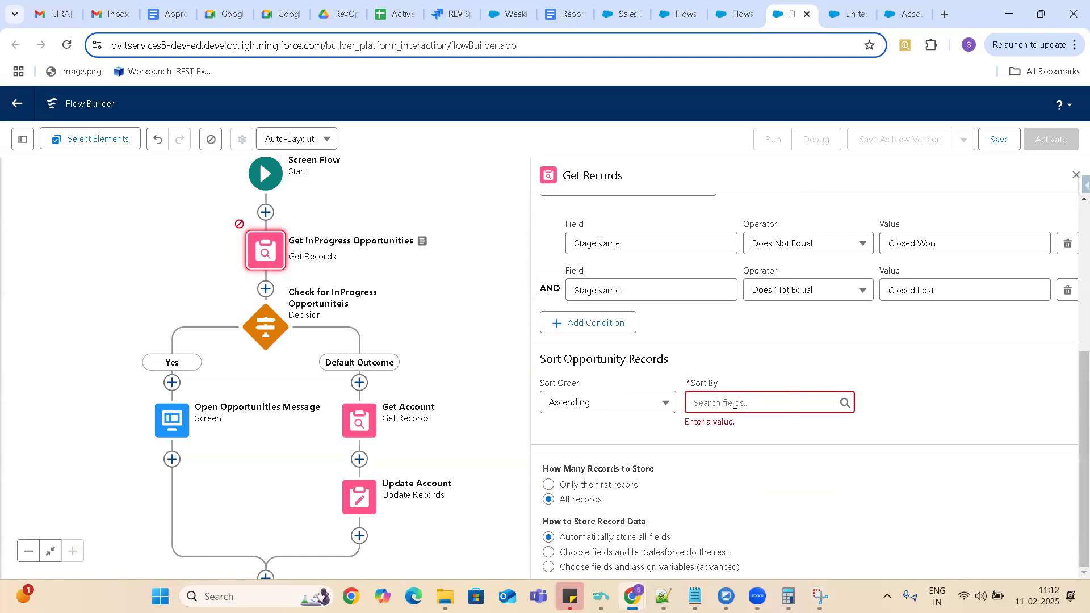
pyautogui.click(625, 404)
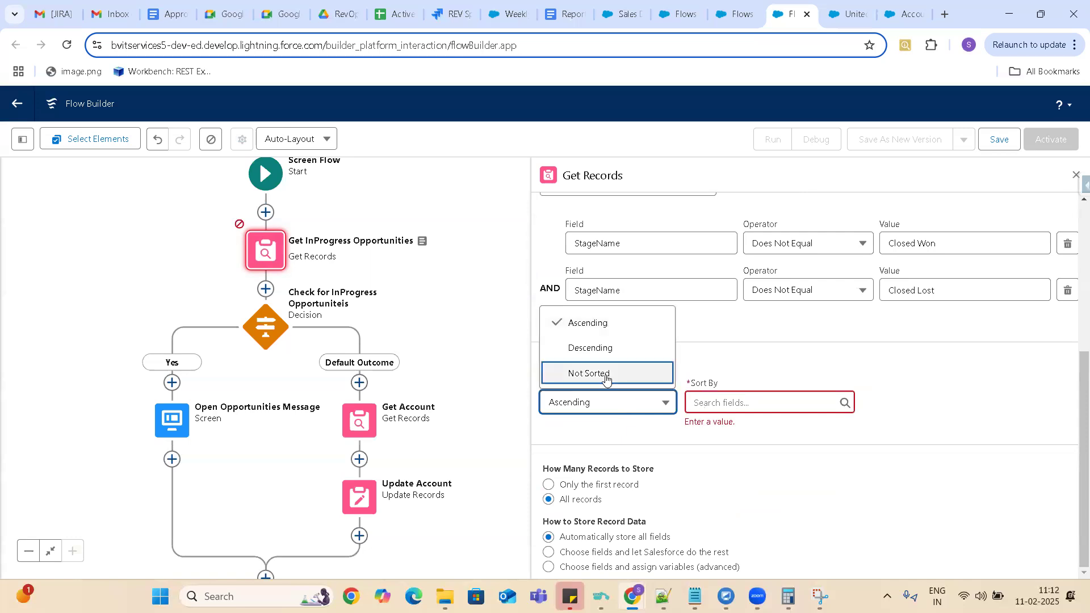
pyautogui.click(733, 403)
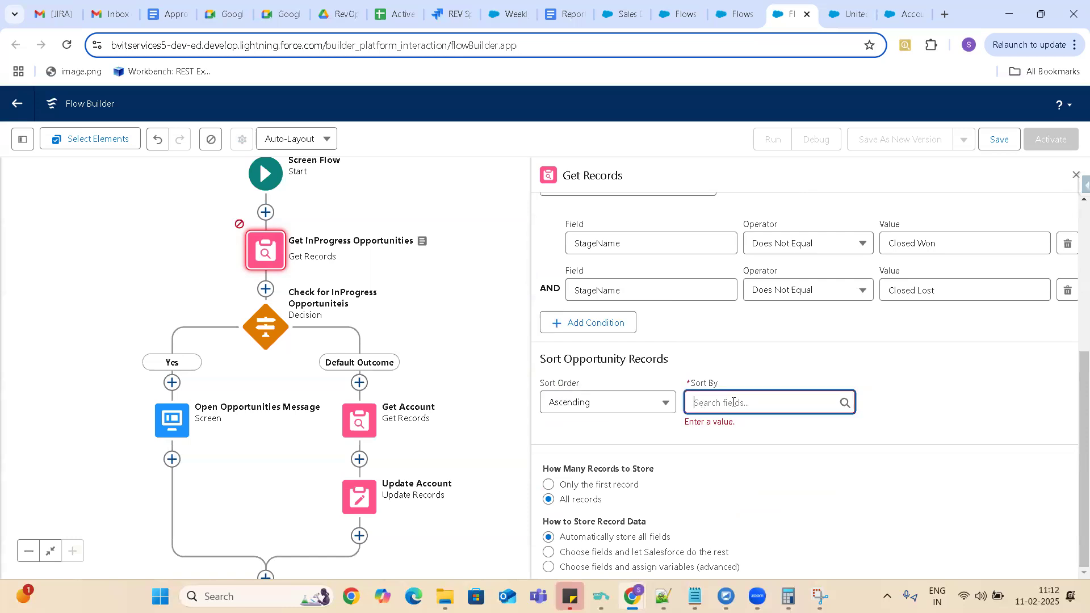
pyautogui.write('Crea')
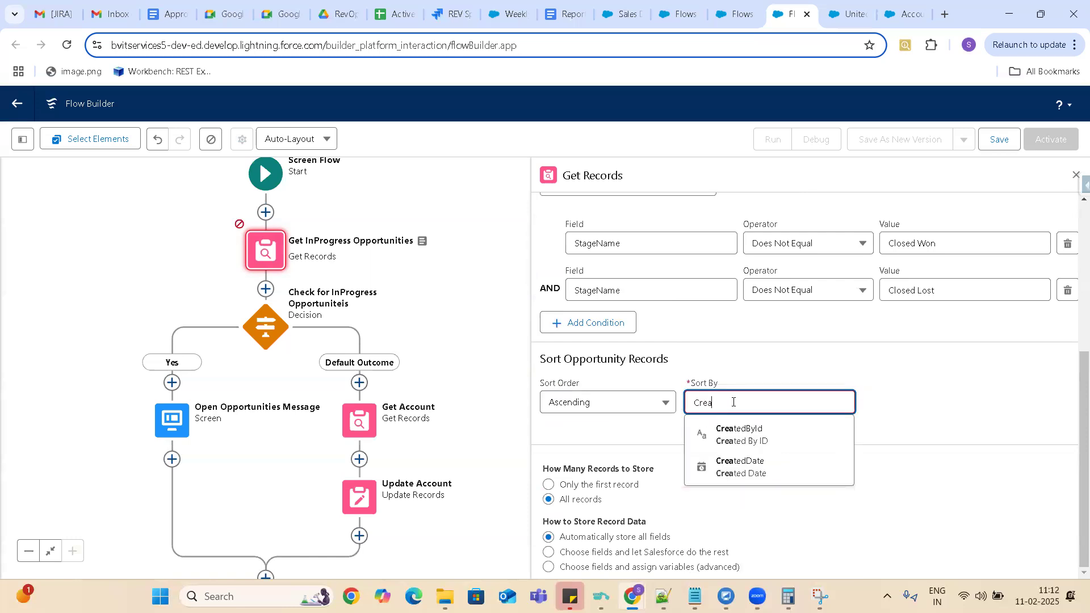
pyautogui.click(744, 466)
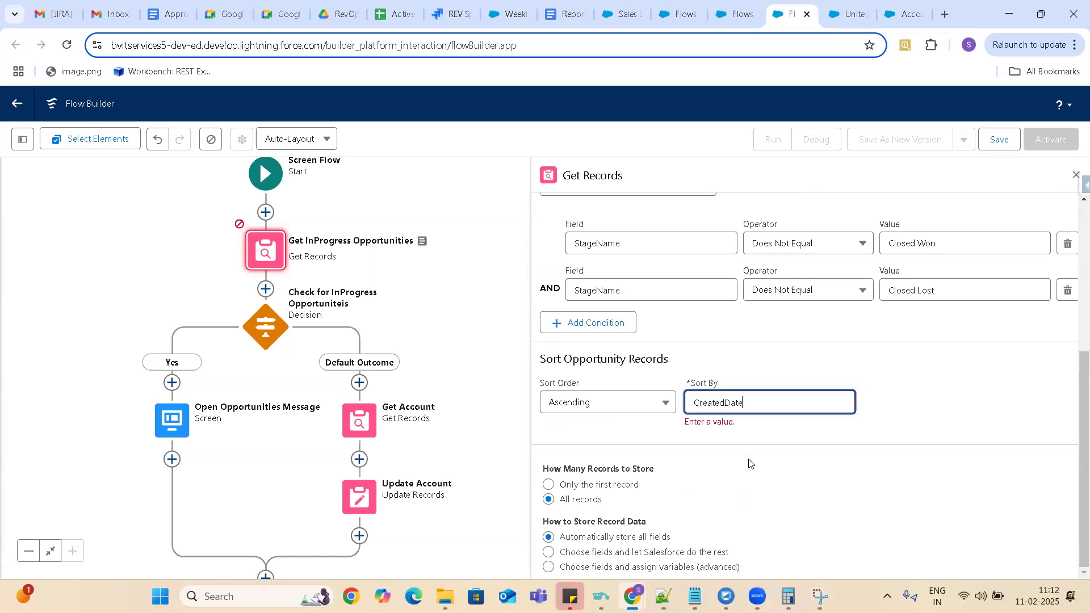
pyautogui.click(929, 413)
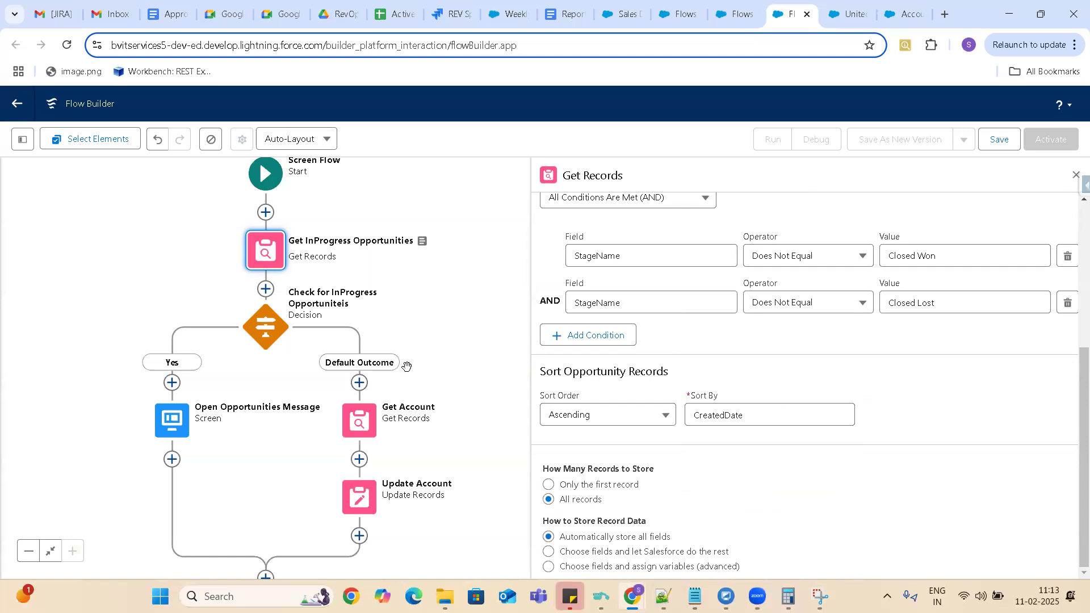
# Save the flow with the label Account Inactivation flow and API name Account_Inactivation_flow.
pyautogui.click(1000, 140)
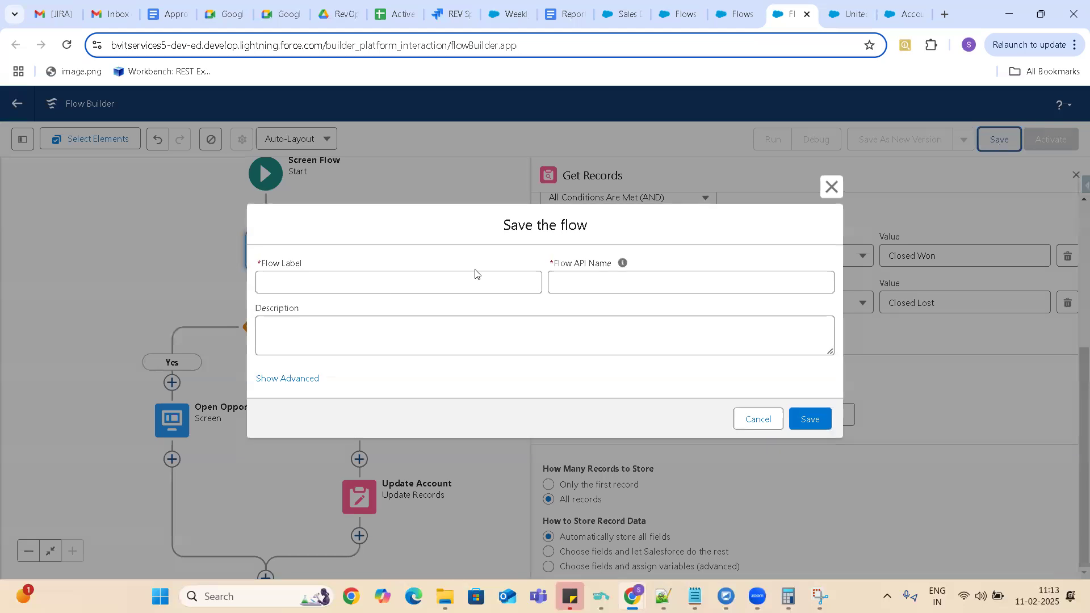
pyautogui.click(401, 285)
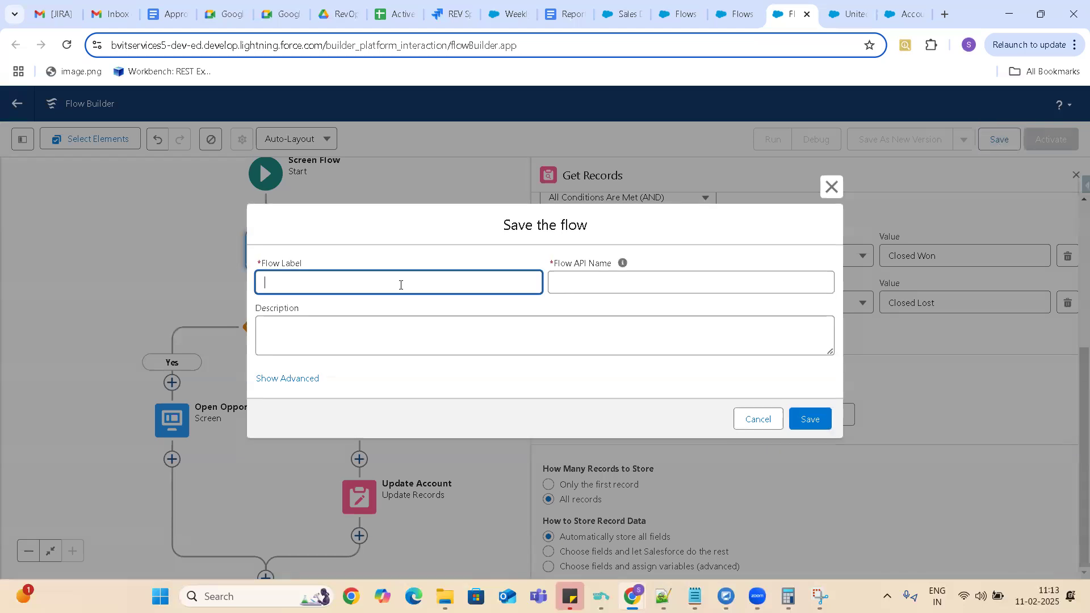
pyautogui.write('Account Inactivation flow')
pyautogui.click(629, 282)
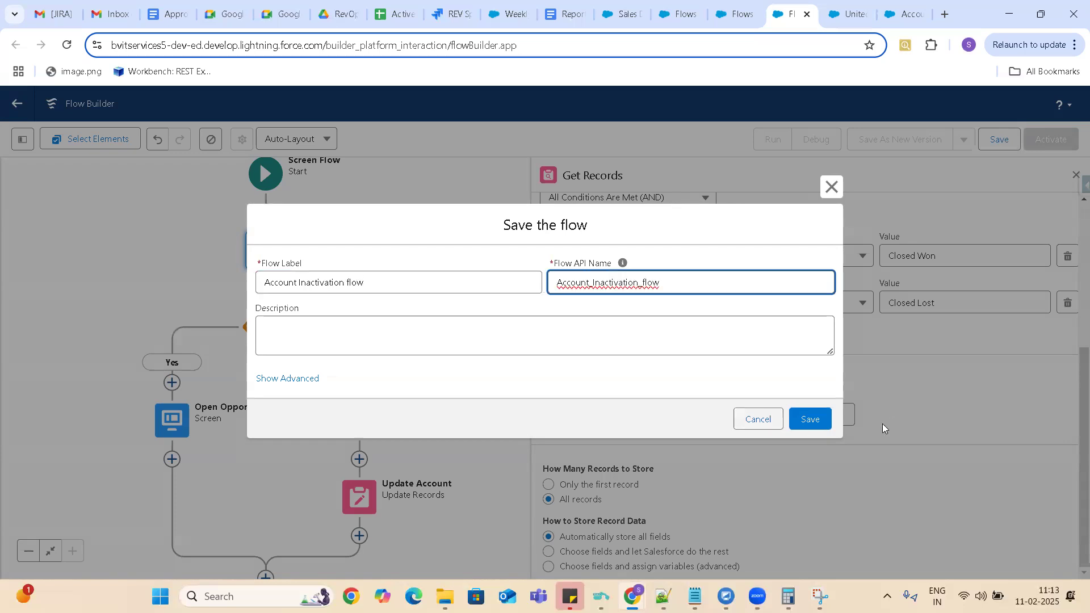
pyautogui.click(809, 419)
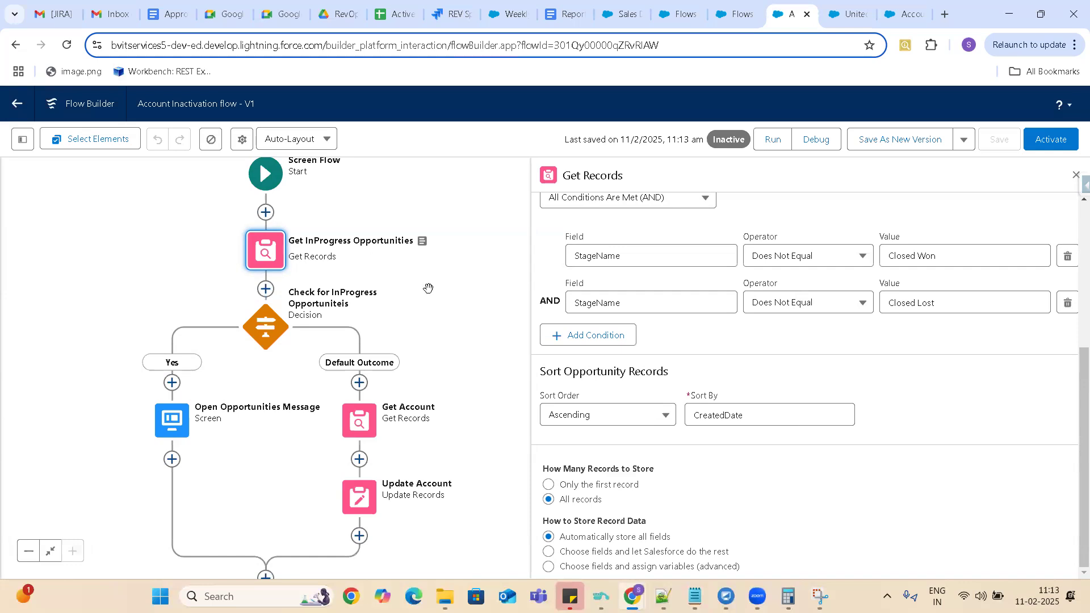
# Add the condition AccountId Equals the AccountId constant to Get InProgress Opportunities and save the flow.
pyautogui.click(272, 252)
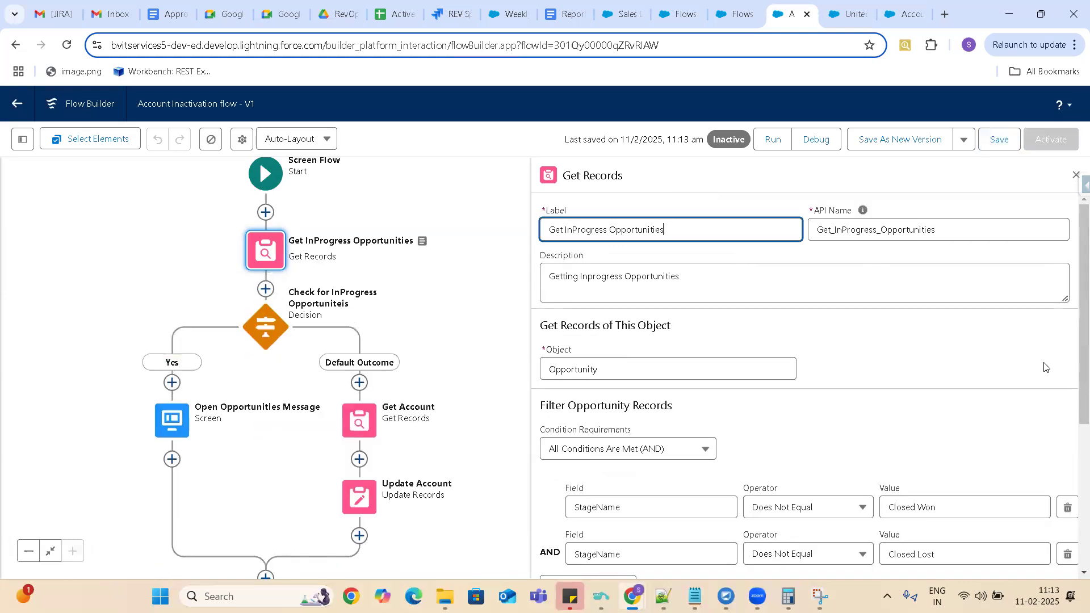
pyautogui.moveTo(1075, 251); pyautogui.dragTo(1075, 360)
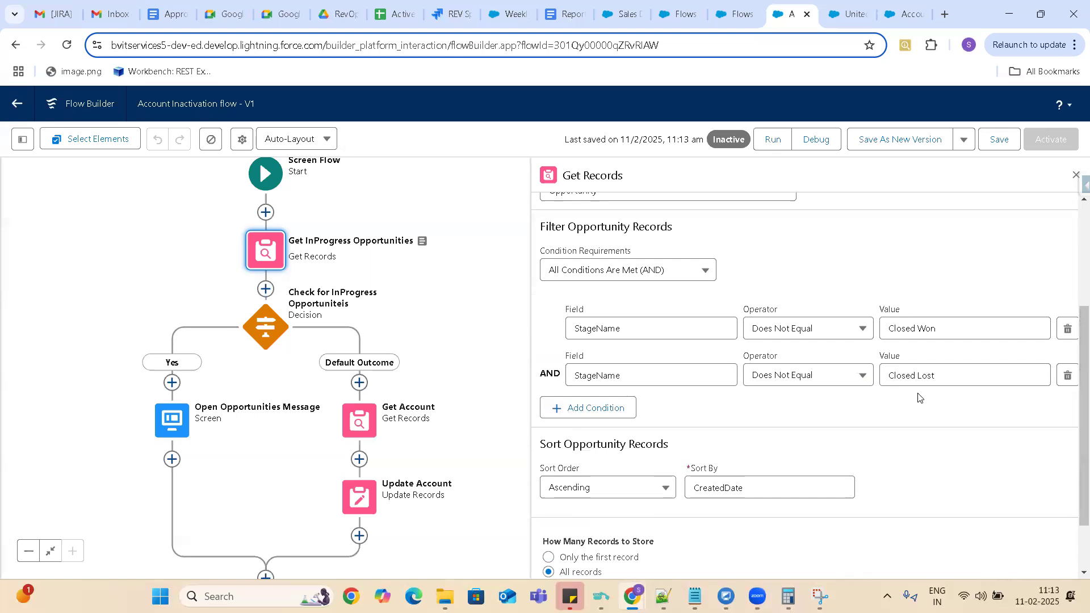
pyautogui.click(605, 409)
pyautogui.click(632, 422)
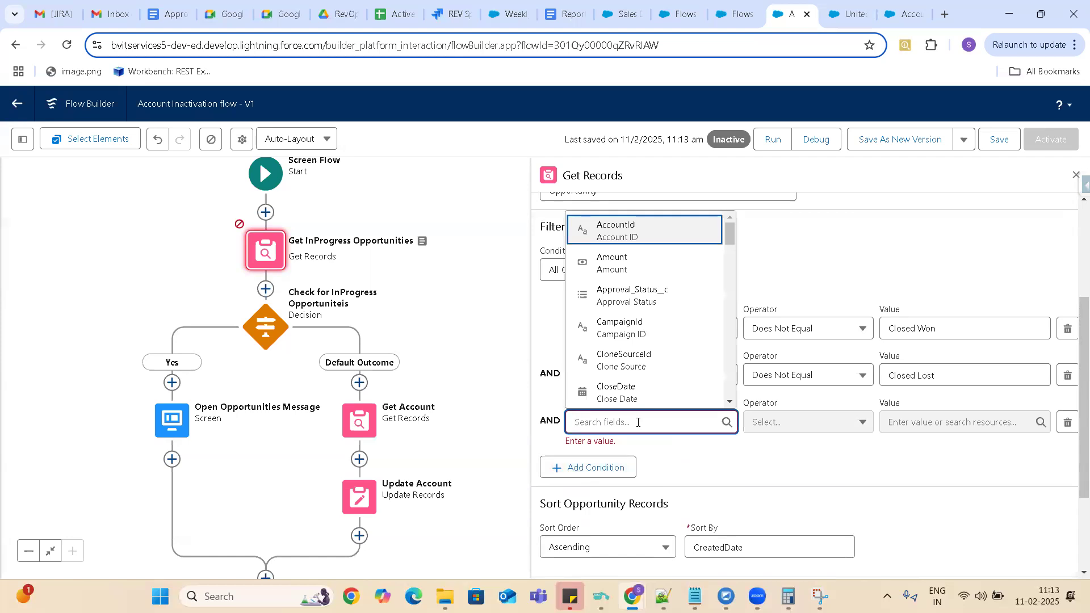
pyautogui.click(625, 232)
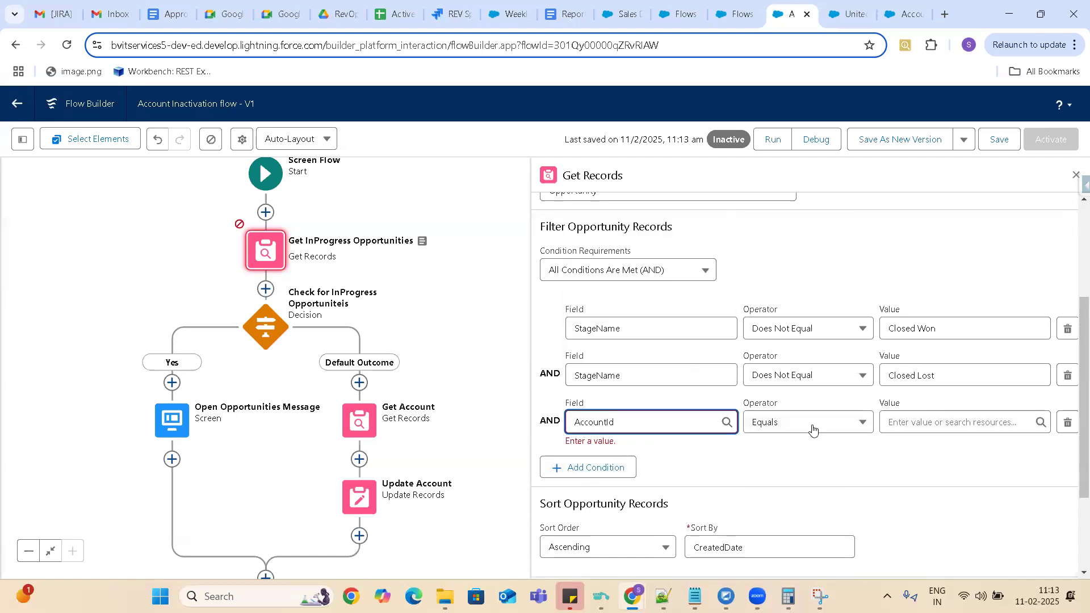
pyautogui.click(922, 426)
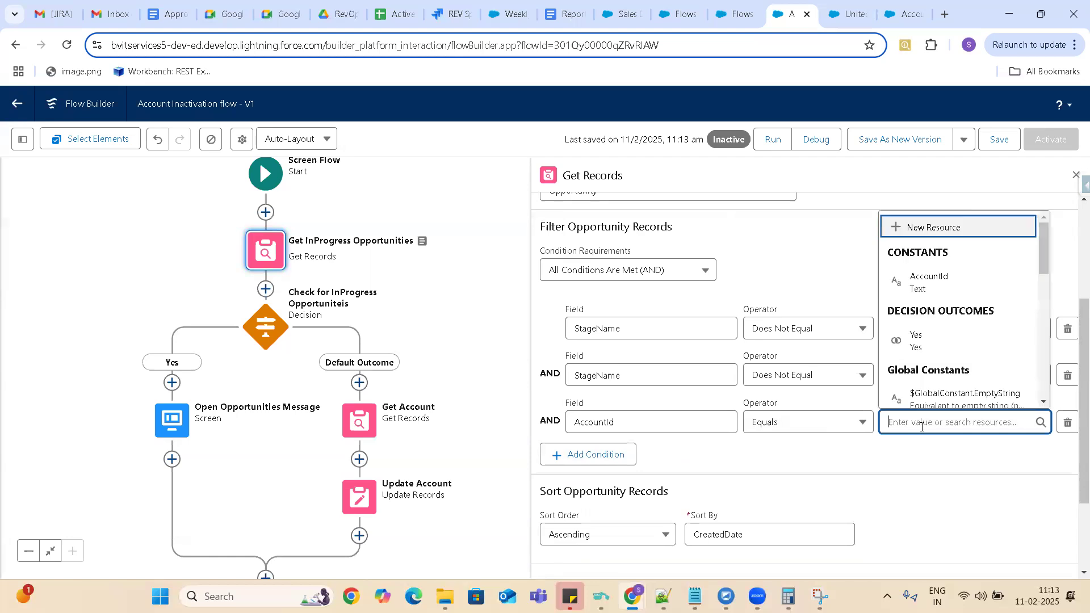
pyautogui.click(939, 283)
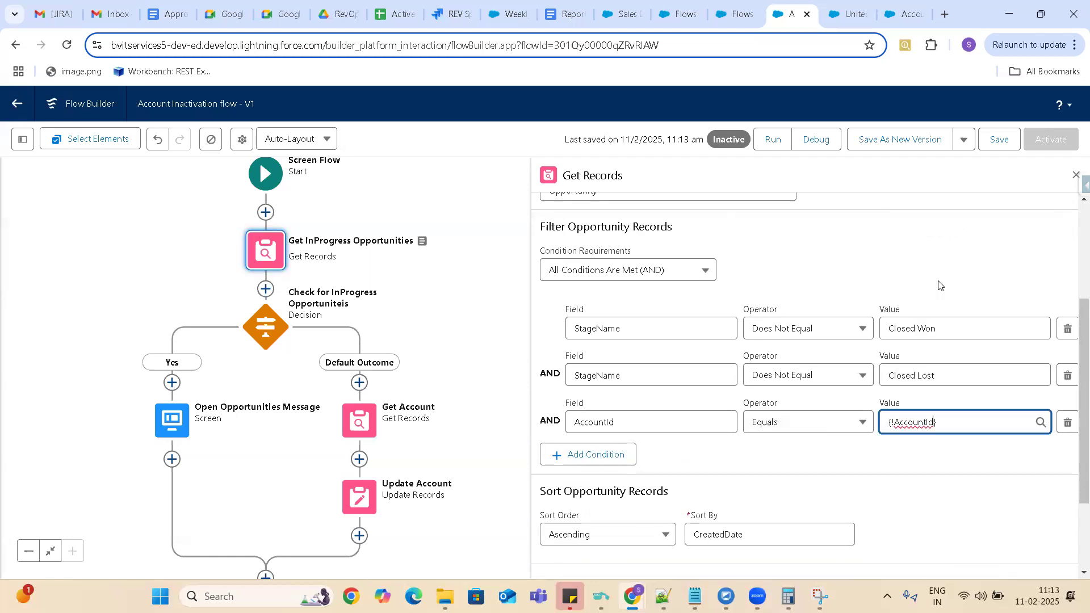
pyautogui.click(901, 460)
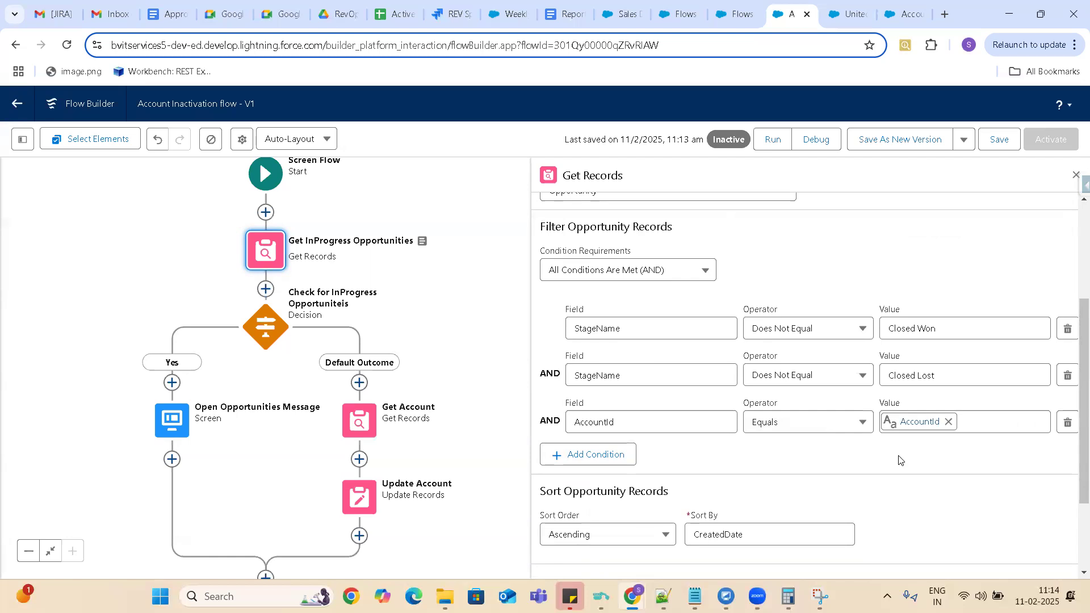
pyautogui.click(997, 142)
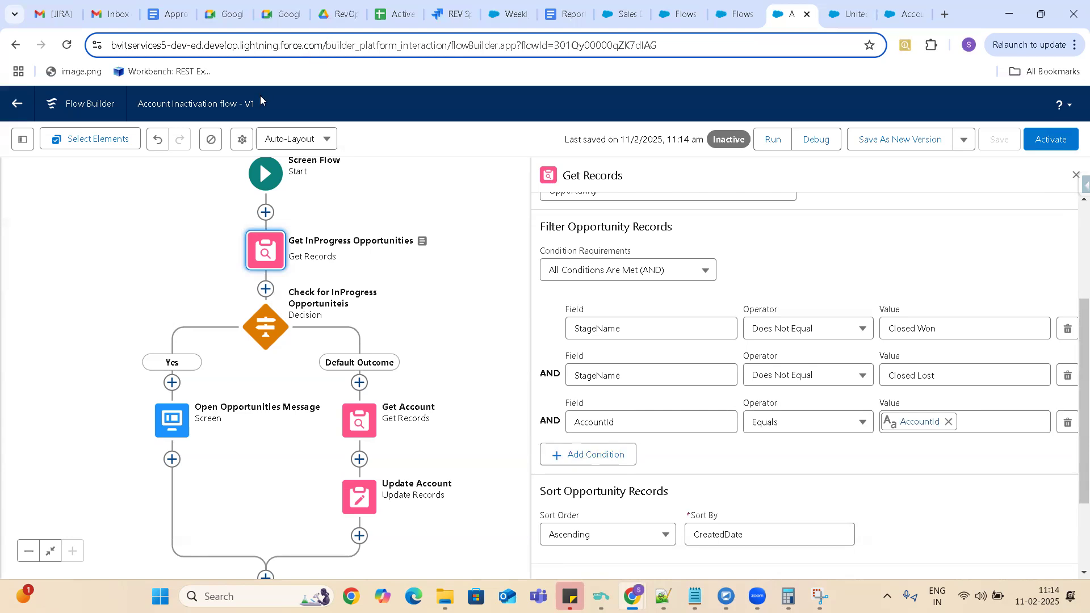
pyautogui.moveTo(245, 106); pyautogui.dragTo(298, 111)
# Open Update Account, try specifying conditions, and return to using the record Account from Get Account.
pyautogui.click(359, 502)
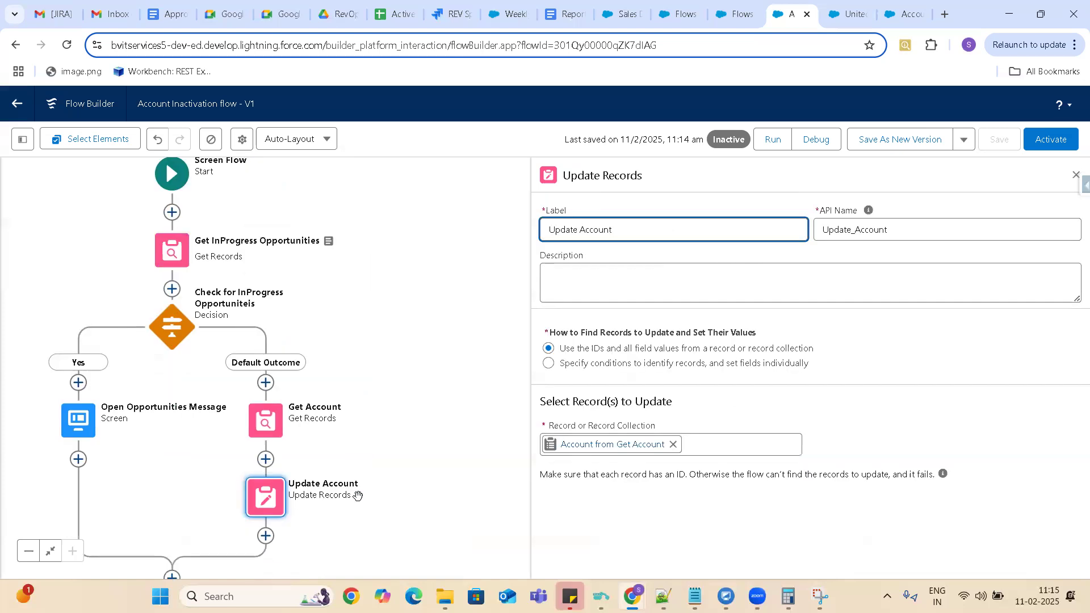
pyautogui.click(548, 363)
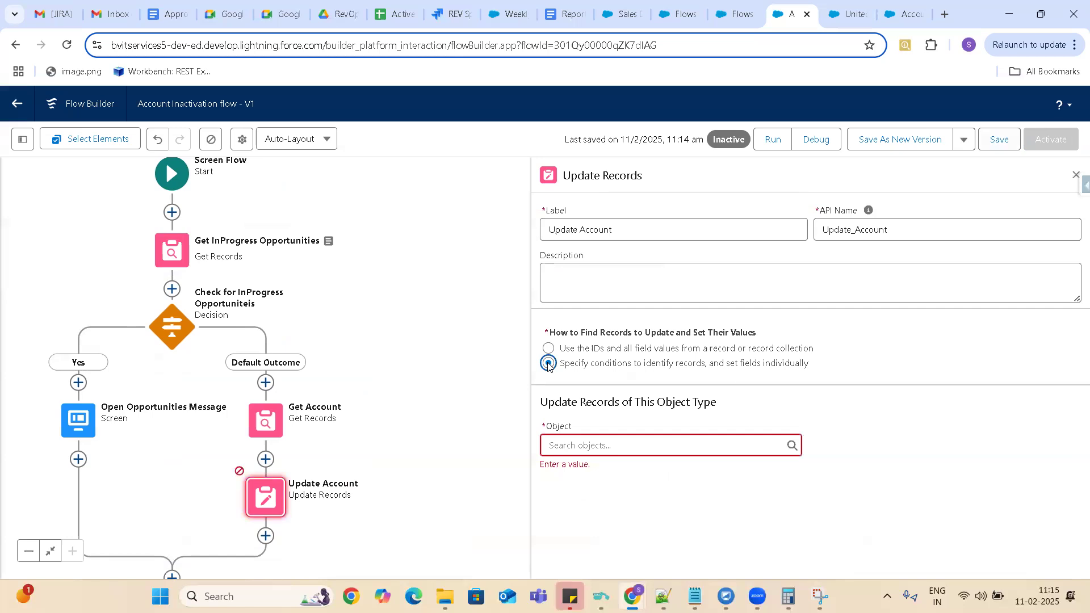
pyautogui.click(549, 348)
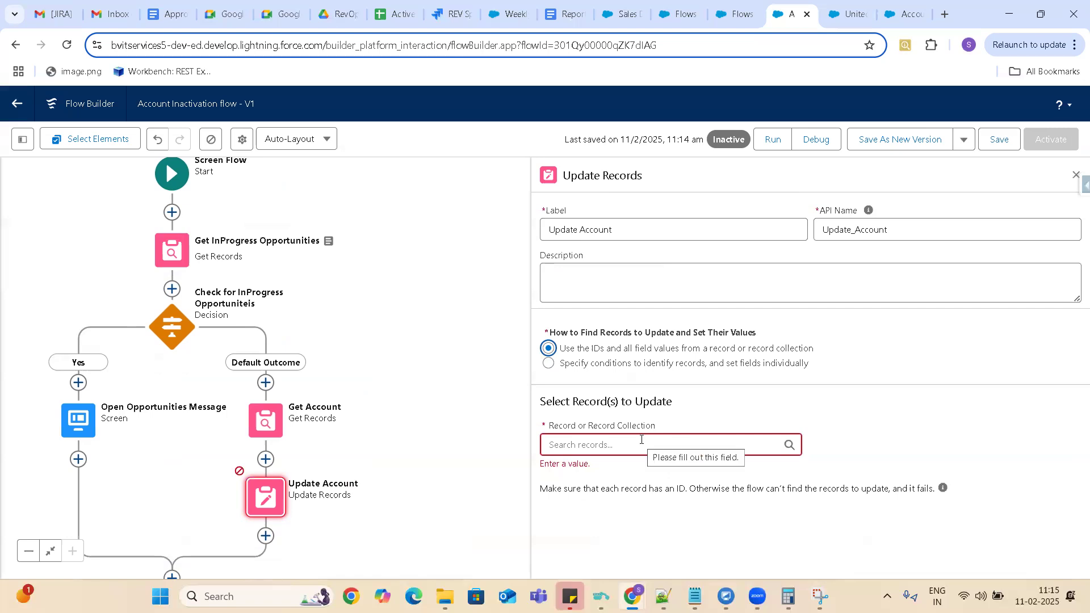
pyautogui.click(641, 440)
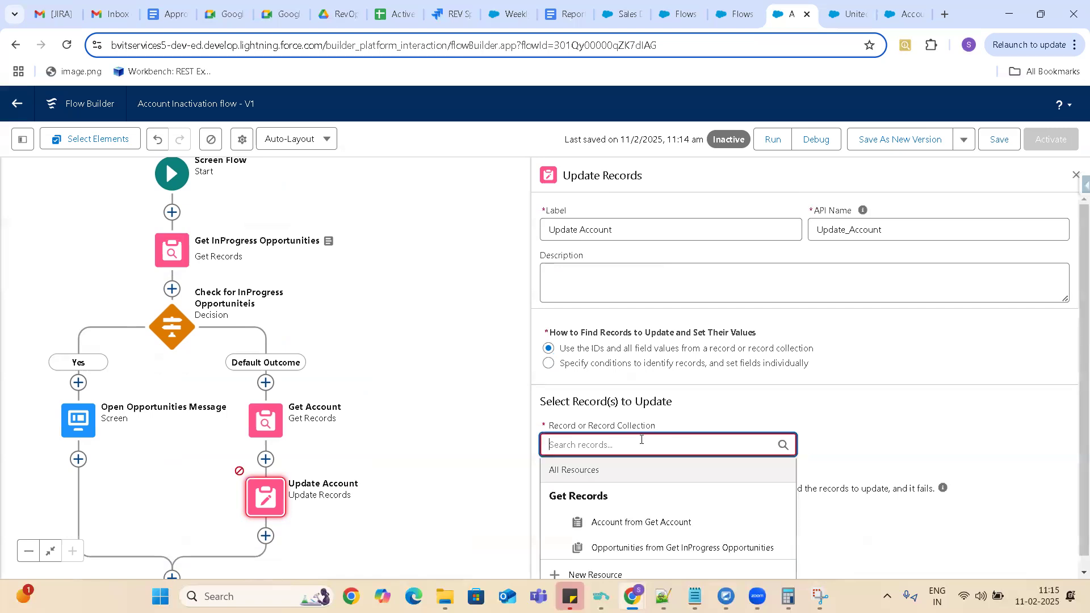
pyautogui.press('Return')
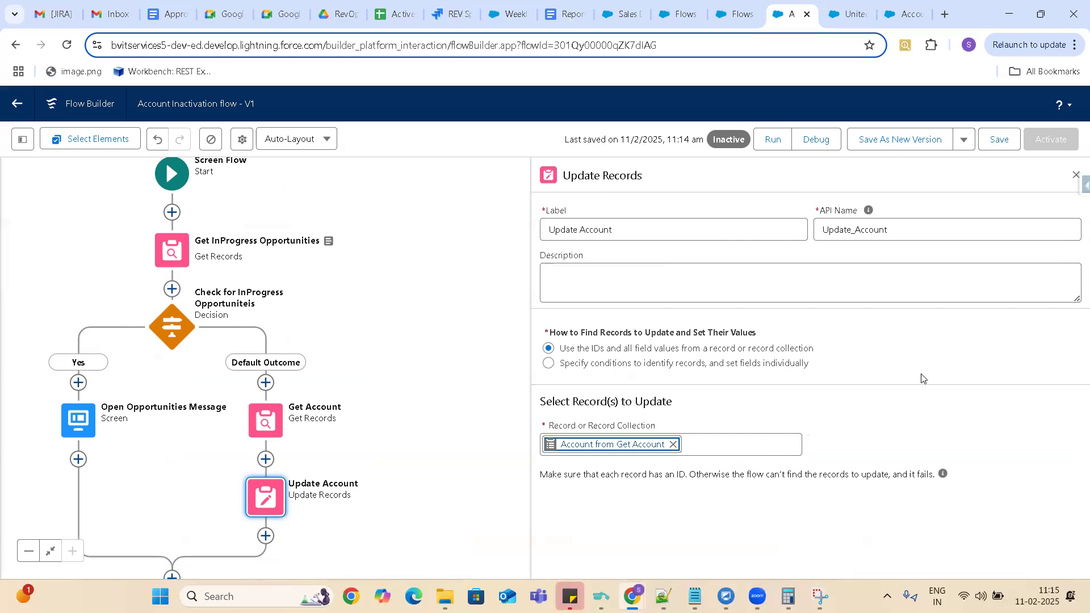
# Switch Update Account to specifying conditions and setting fields individually, with Account as the object.
pyautogui.click(548, 364)
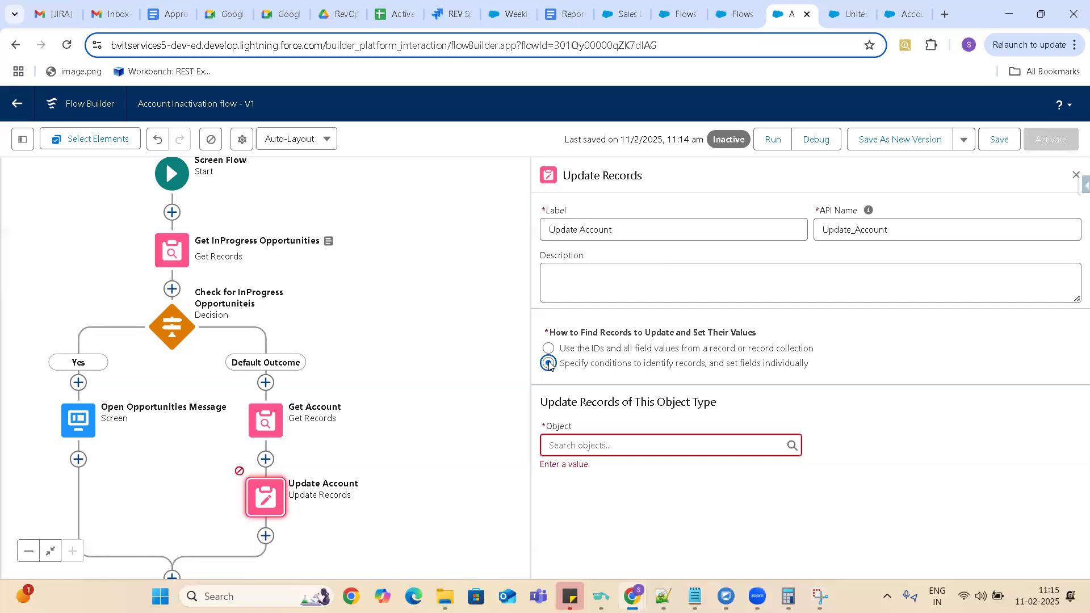
pyautogui.click(604, 446)
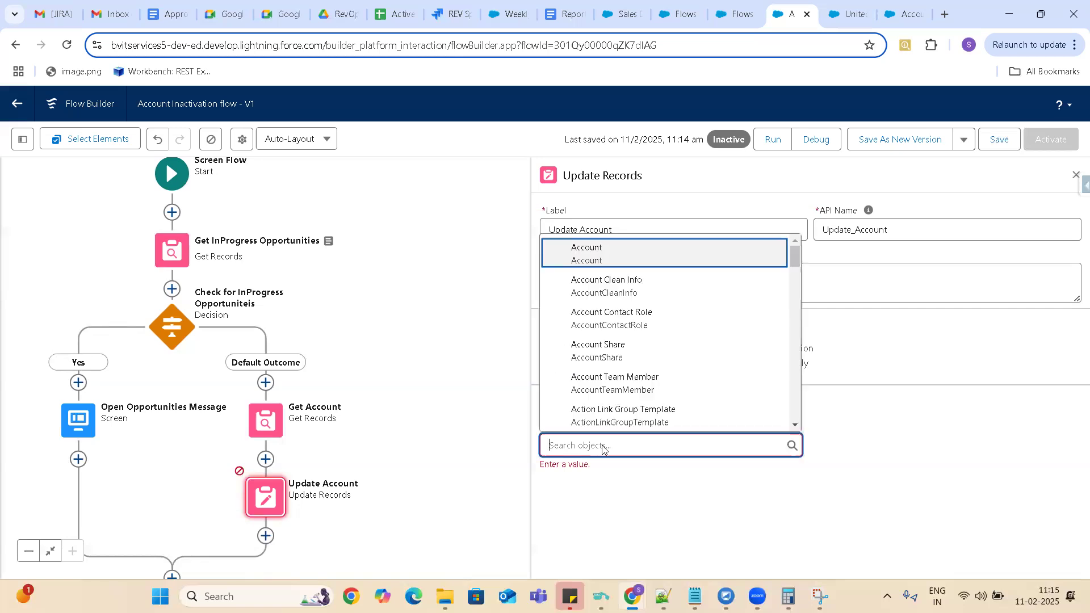
pyautogui.click(860, 423)
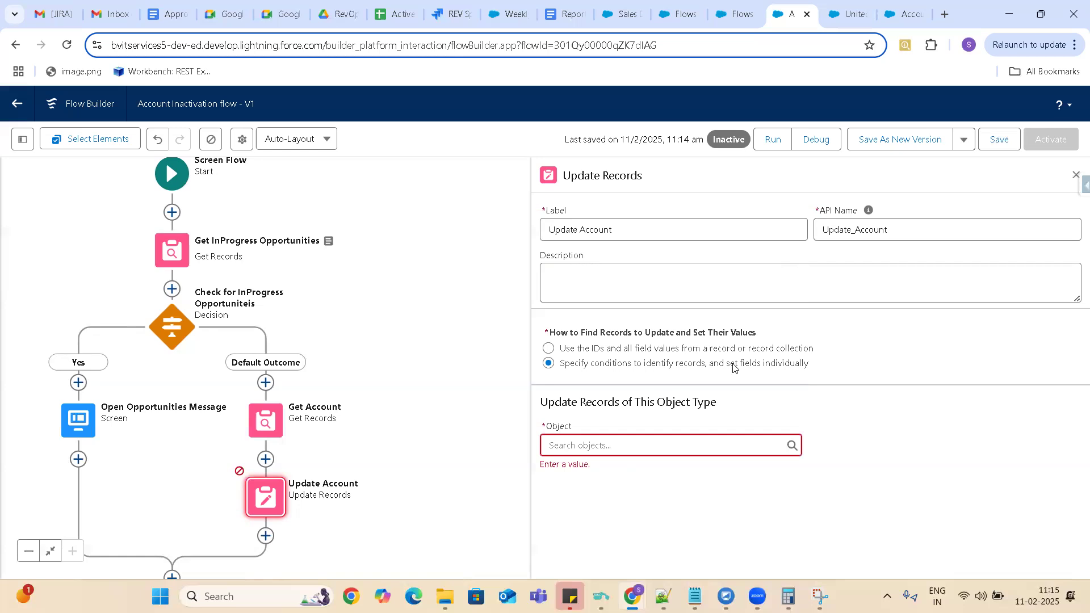
pyautogui.click(590, 444)
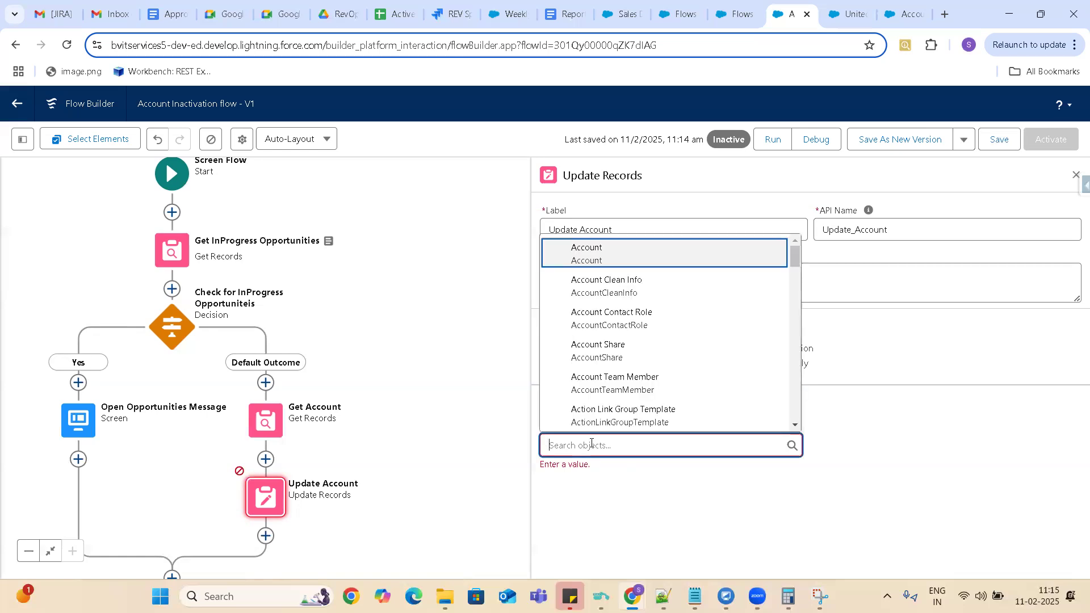
pyautogui.click(592, 254)
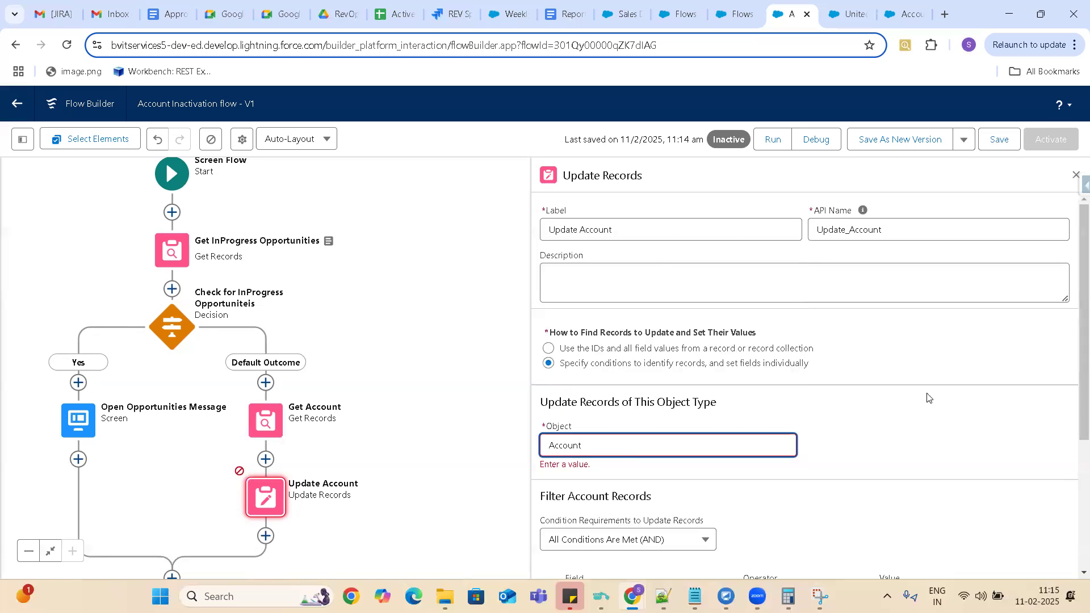
# Add the filter condition Id Equals the AccountId constant to the Update Account element.
pyautogui.scroll(-2, 1075, 391)
pyautogui.scroll(-2, 1075, 391)
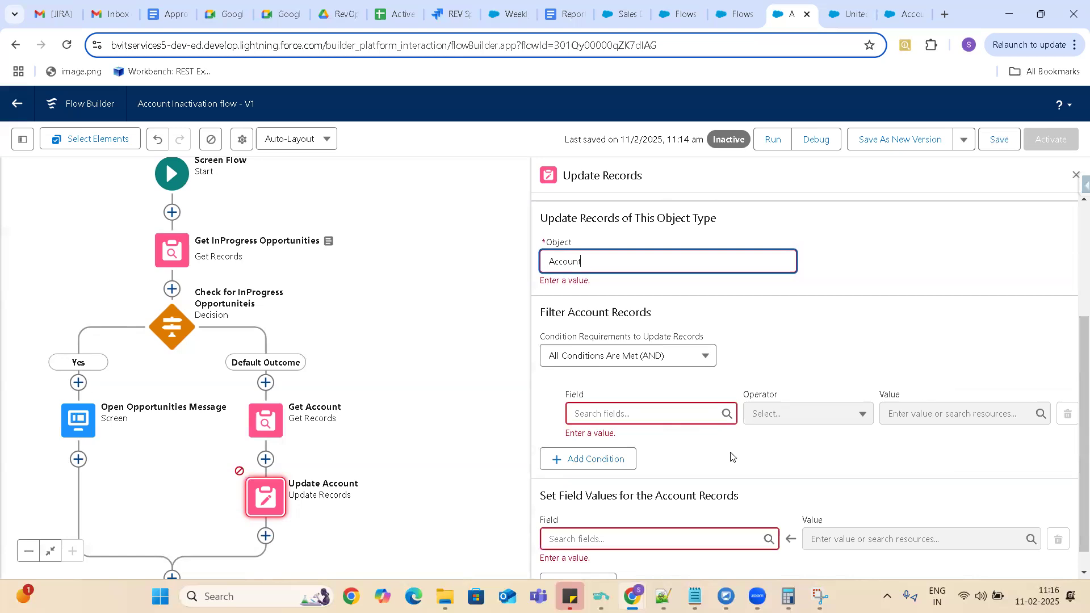
pyautogui.click(652, 414)
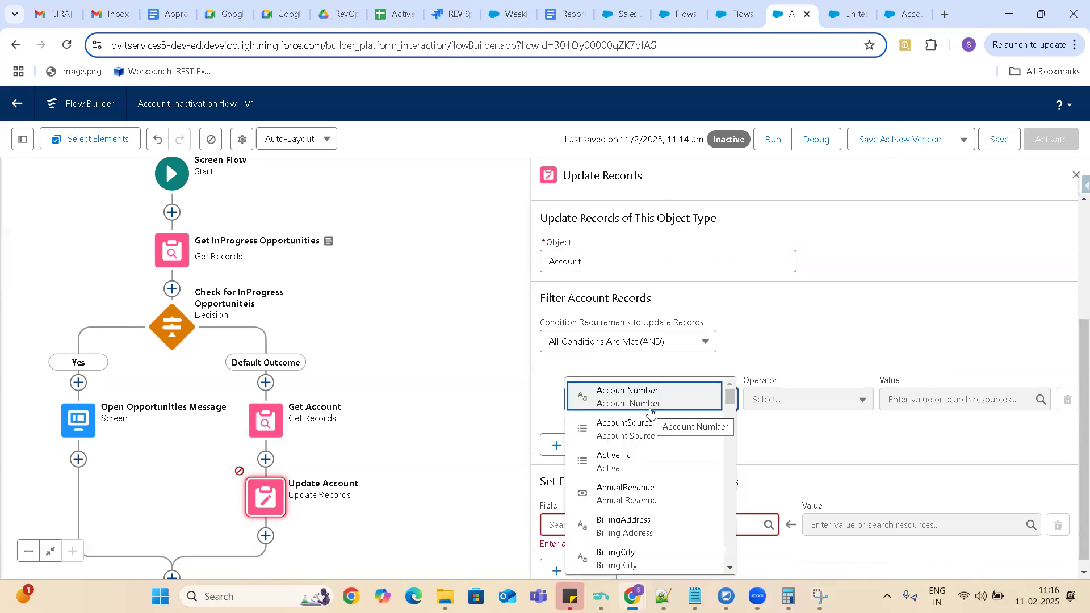
pyautogui.write('id')
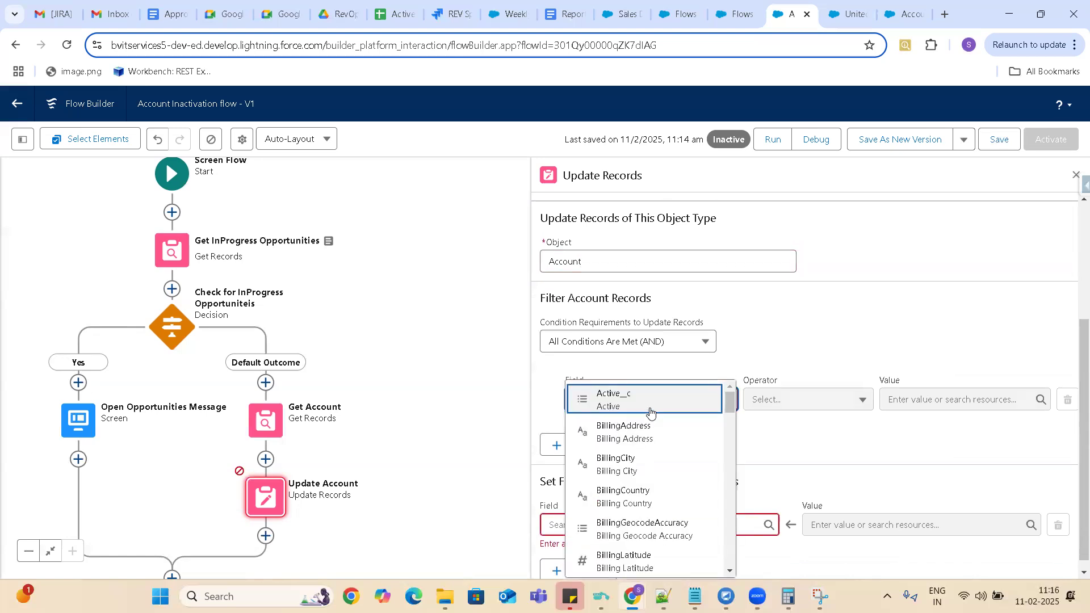
pyautogui.click(787, 399)
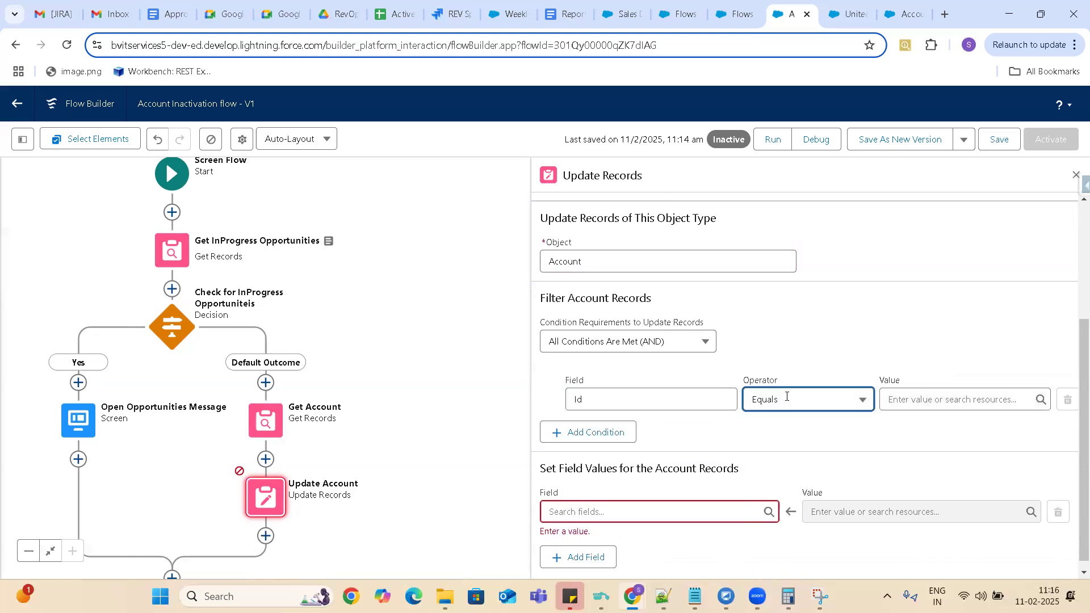
pyautogui.click(787, 399)
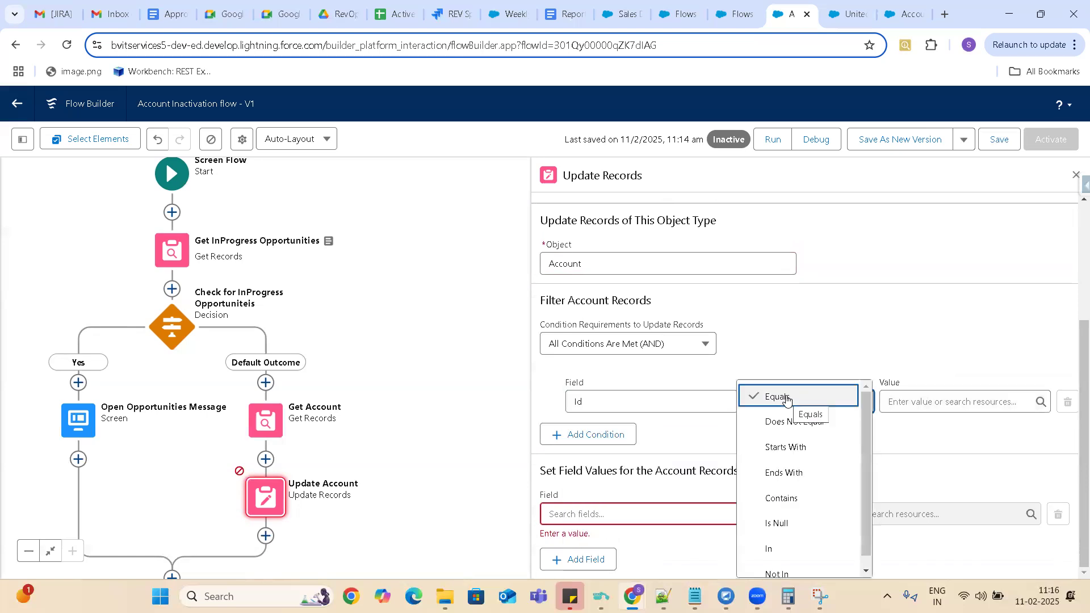
pyautogui.click(926, 402)
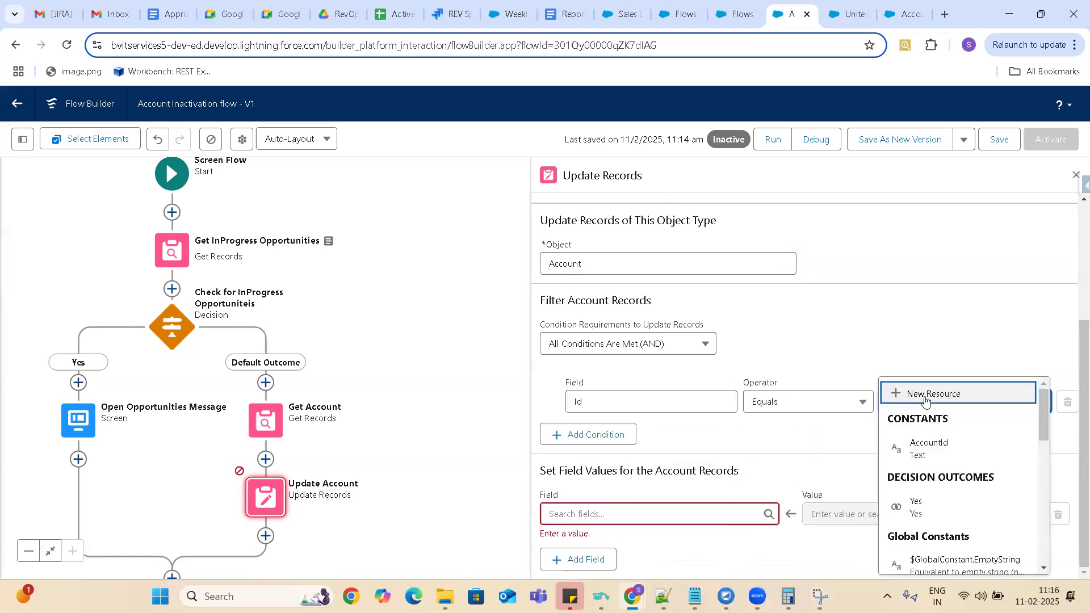
pyautogui.click(930, 449)
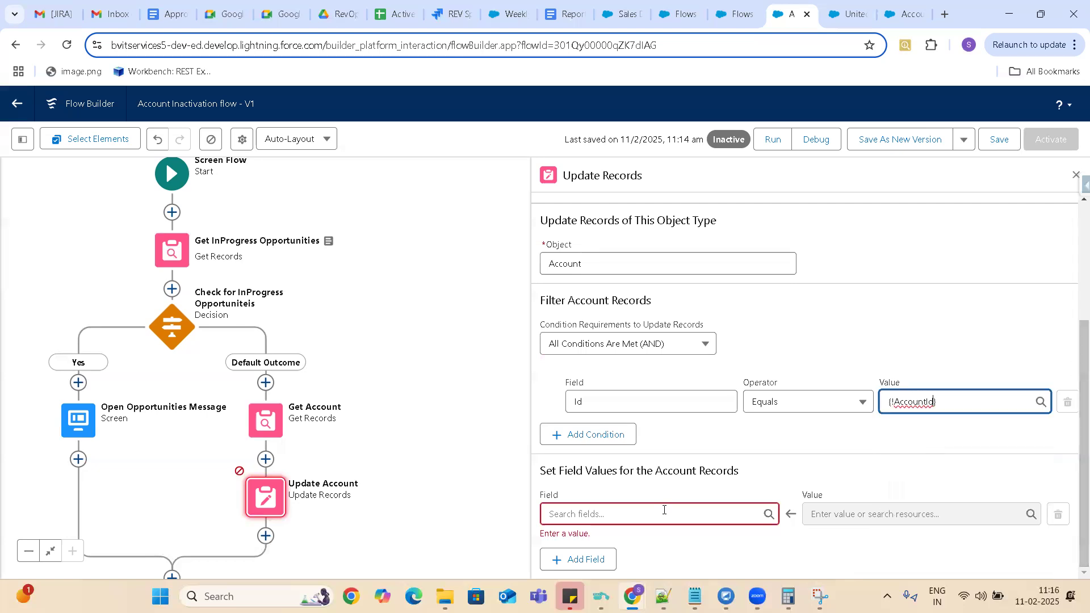
# Set the Status__c field to Former Customer in Update Account, and save and activate the flow.
pyautogui.click(613, 512)
pyautogui.write('stat')
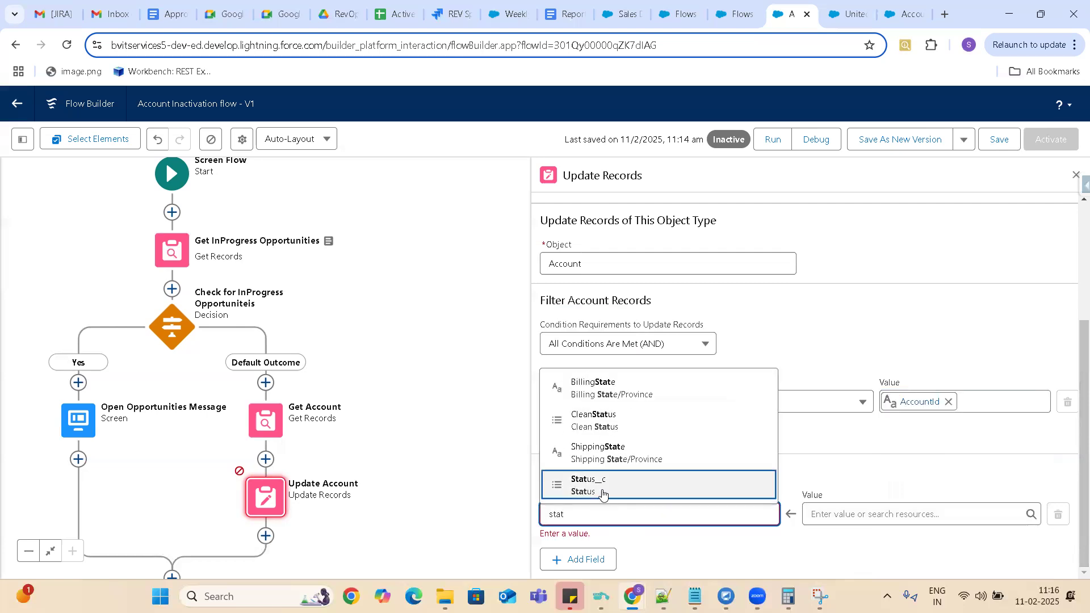
pyautogui.click(603, 486)
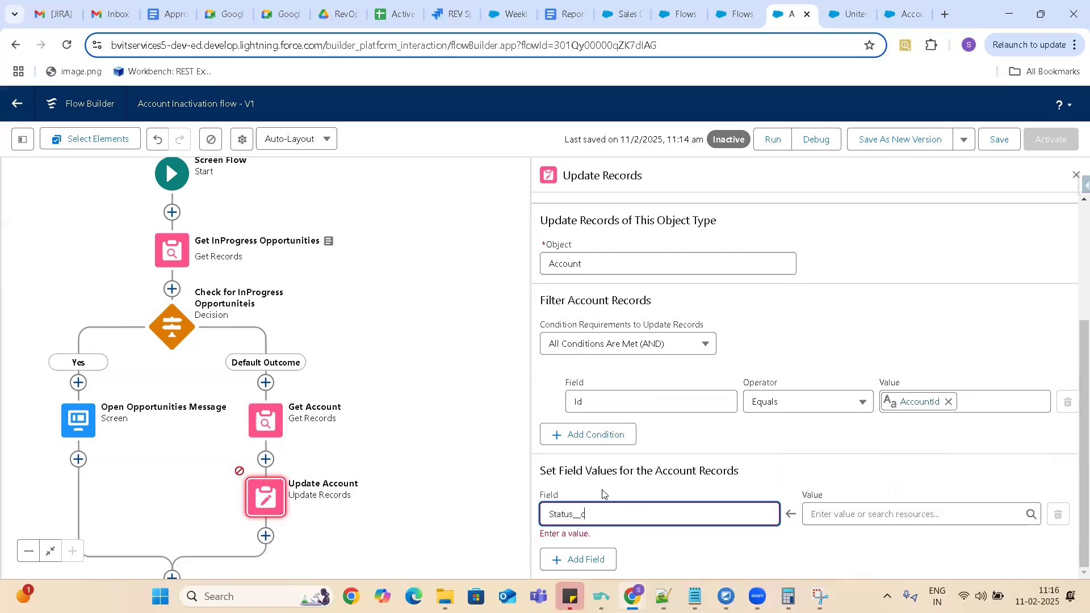
pyautogui.click(861, 511)
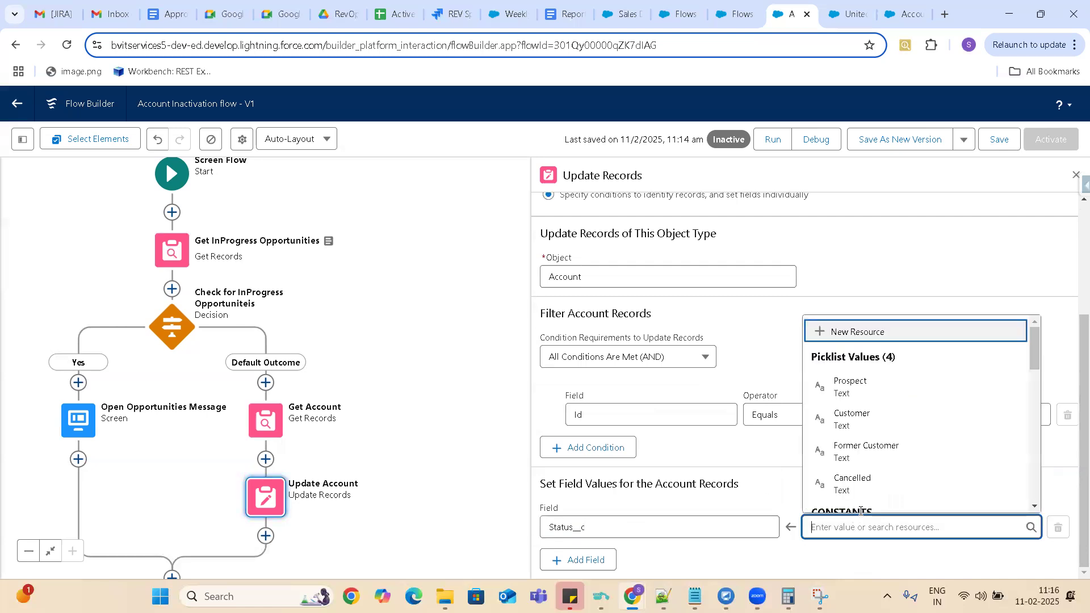
pyautogui.click(866, 448)
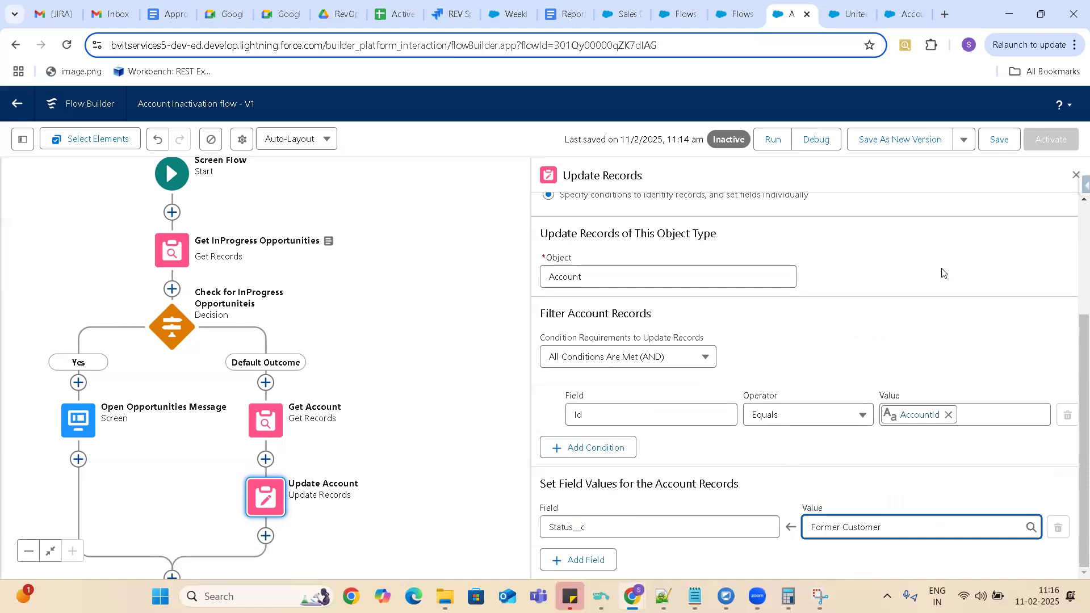
pyautogui.click(997, 140)
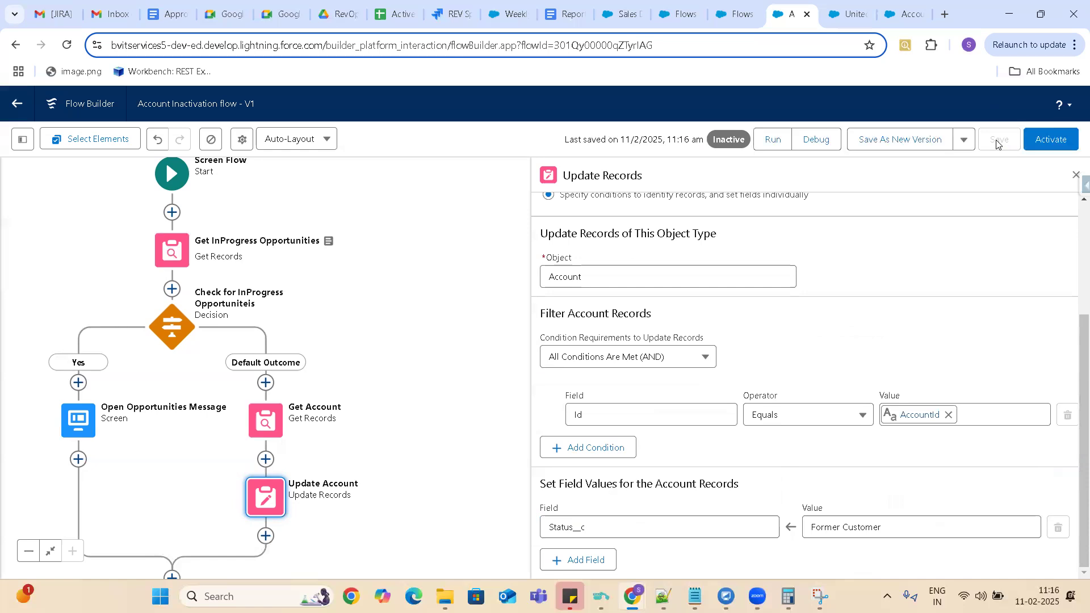
pyautogui.click(1050, 140)
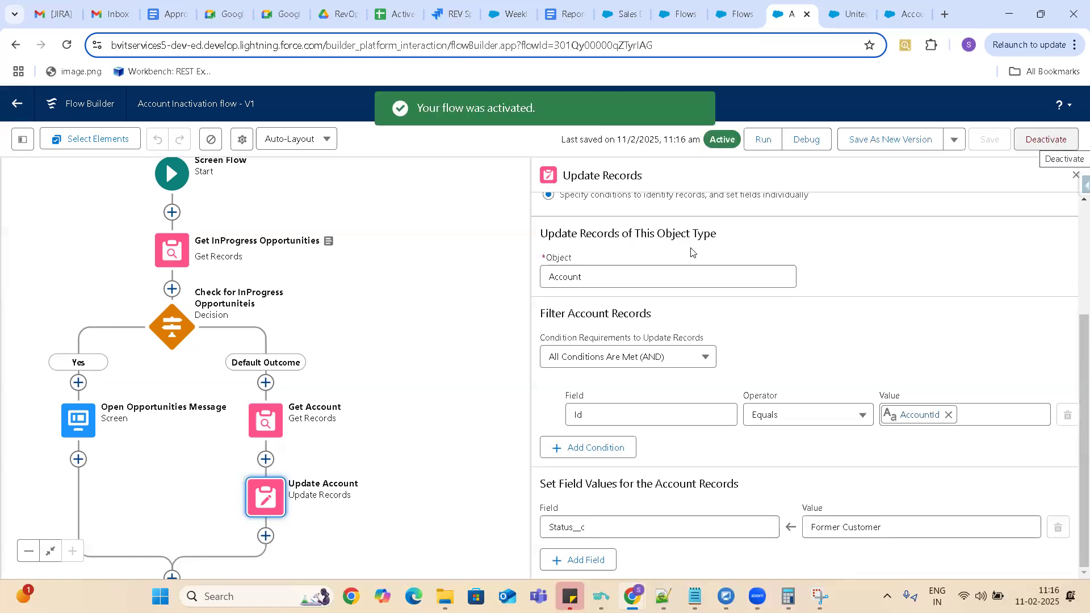
# Open the Account object's buttons, links and actions in Object Manager and start a new action.
pyautogui.click(629, 19)
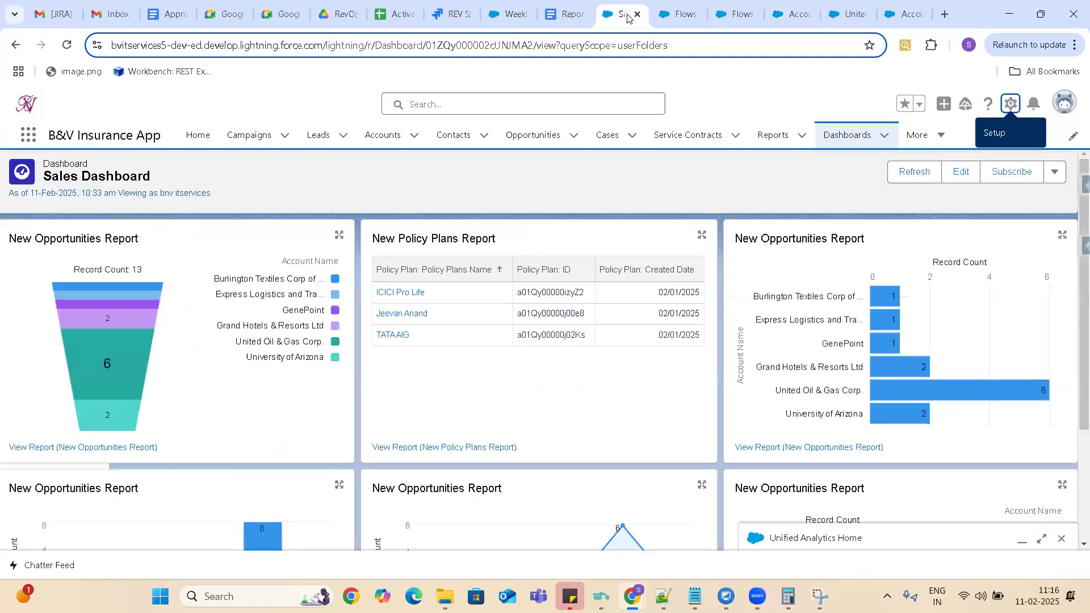
pyautogui.click(684, 24)
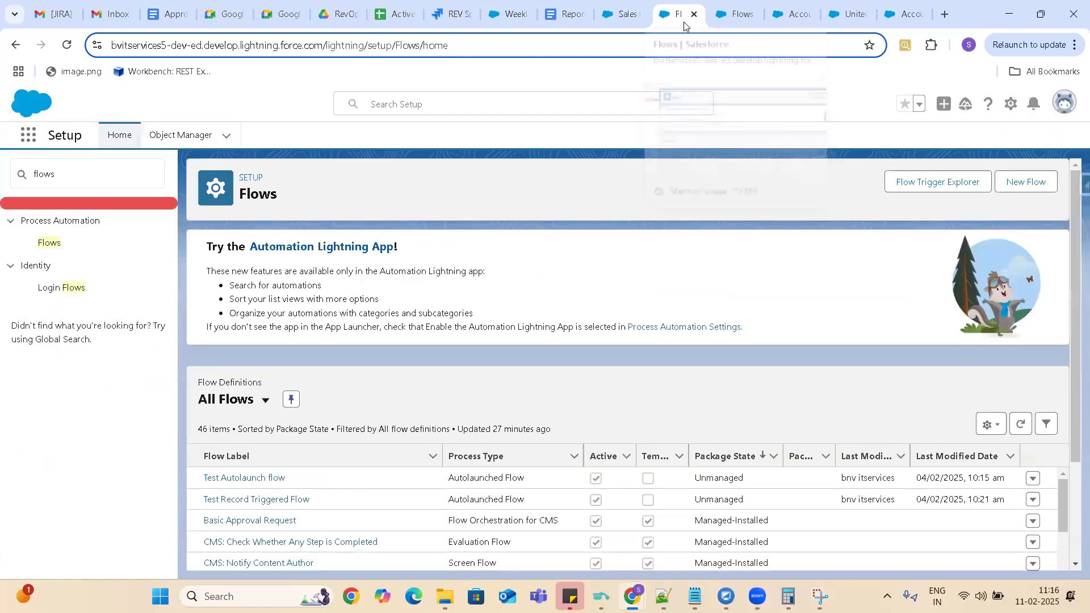
pyautogui.click(186, 141)
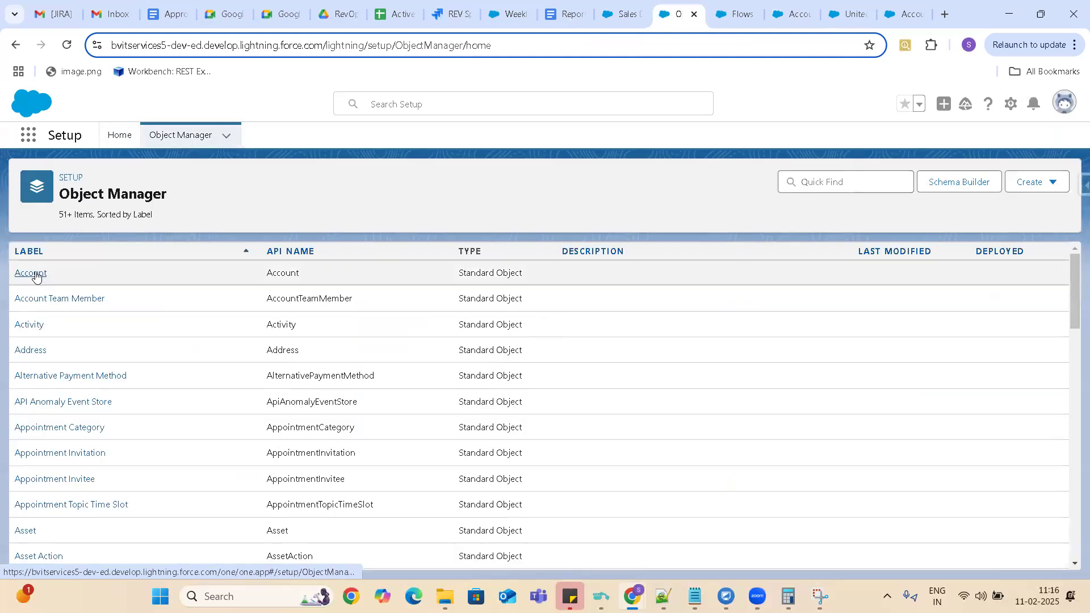
pyautogui.click(35, 275)
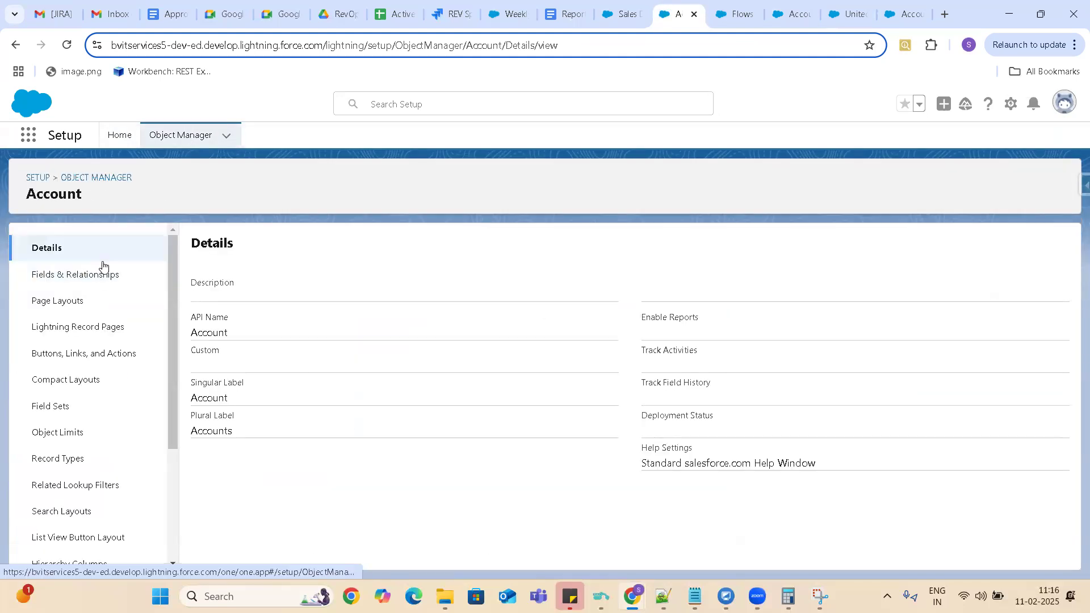
pyautogui.click(82, 353)
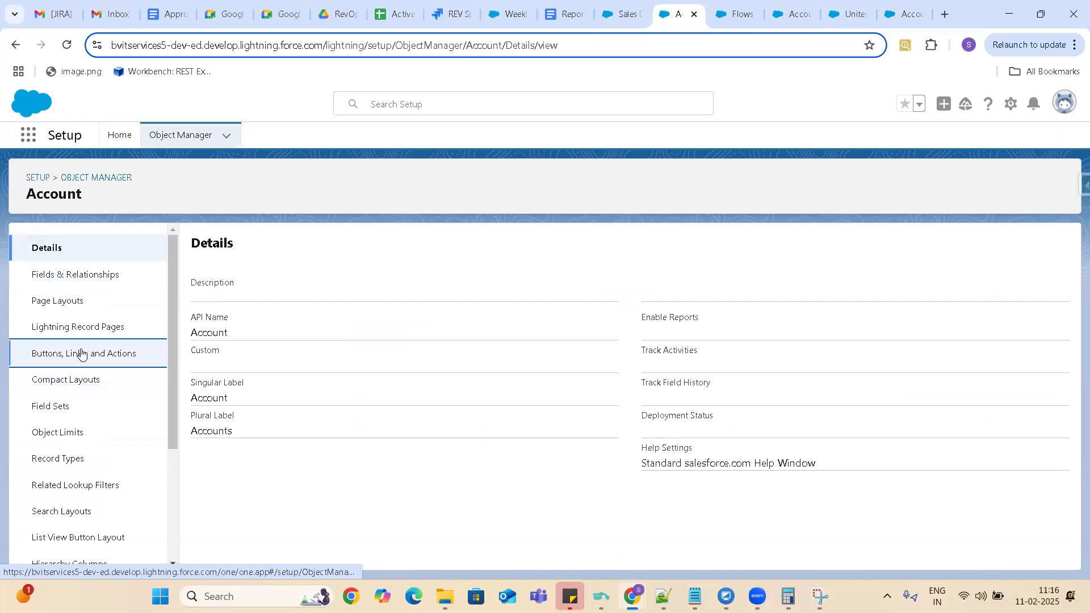
pyautogui.click(942, 248)
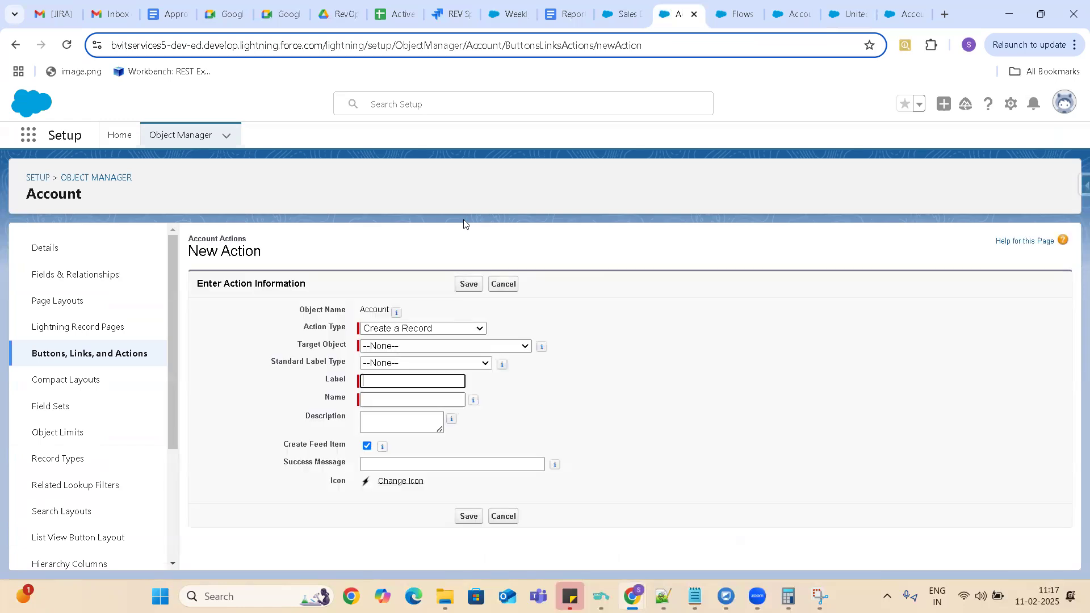
# Set the new action's type to Flow and choose Account Inactivation flow as its flow.
pyautogui.click(459, 331)
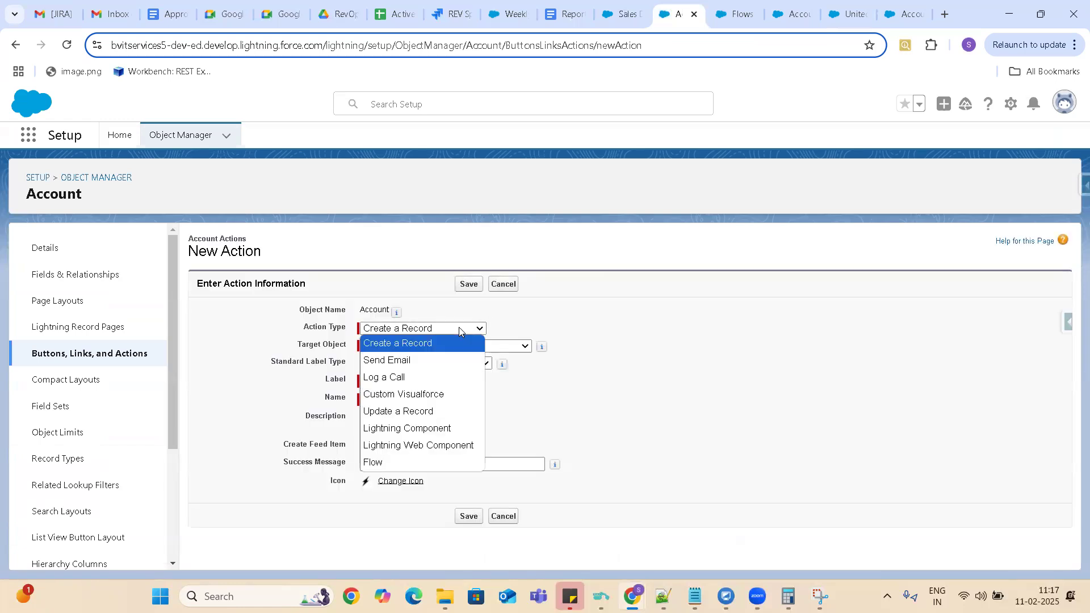
pyautogui.click(399, 461)
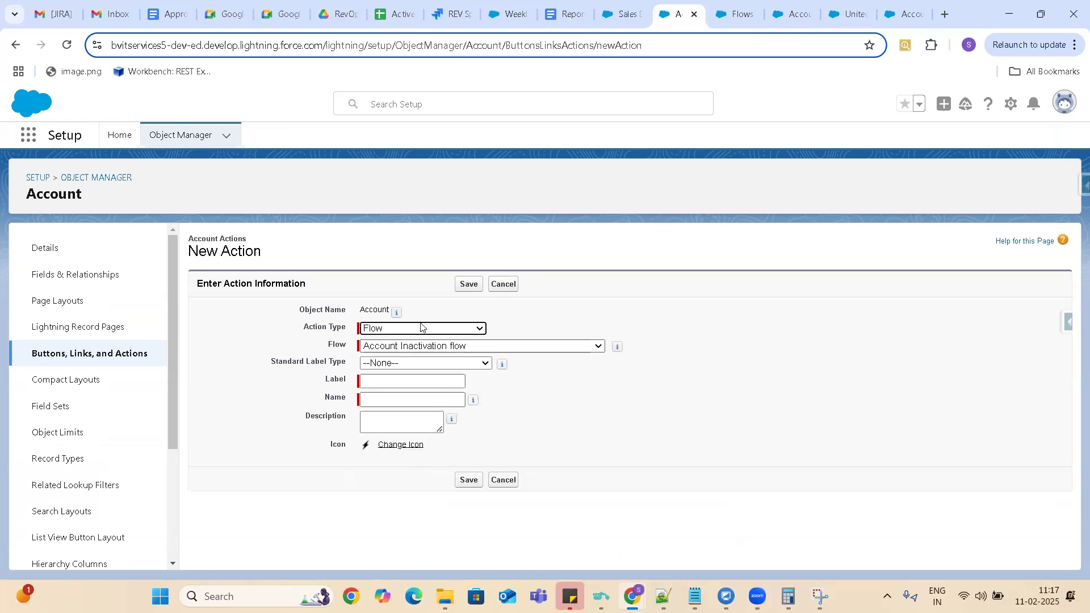
pyautogui.click(388, 351)
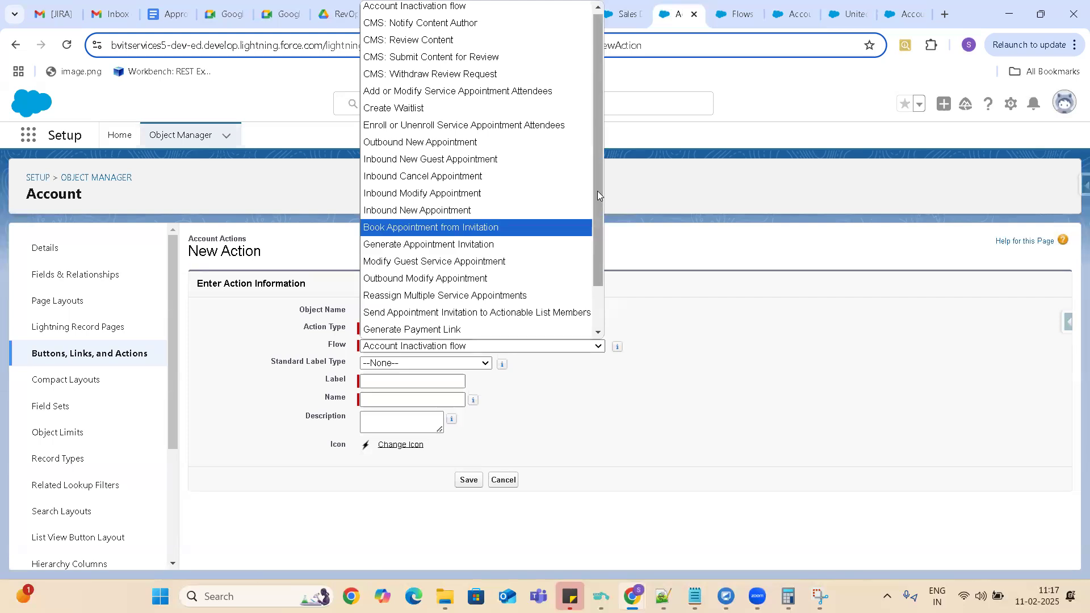
pyautogui.moveTo(597, 191); pyautogui.dragTo(599, 247)
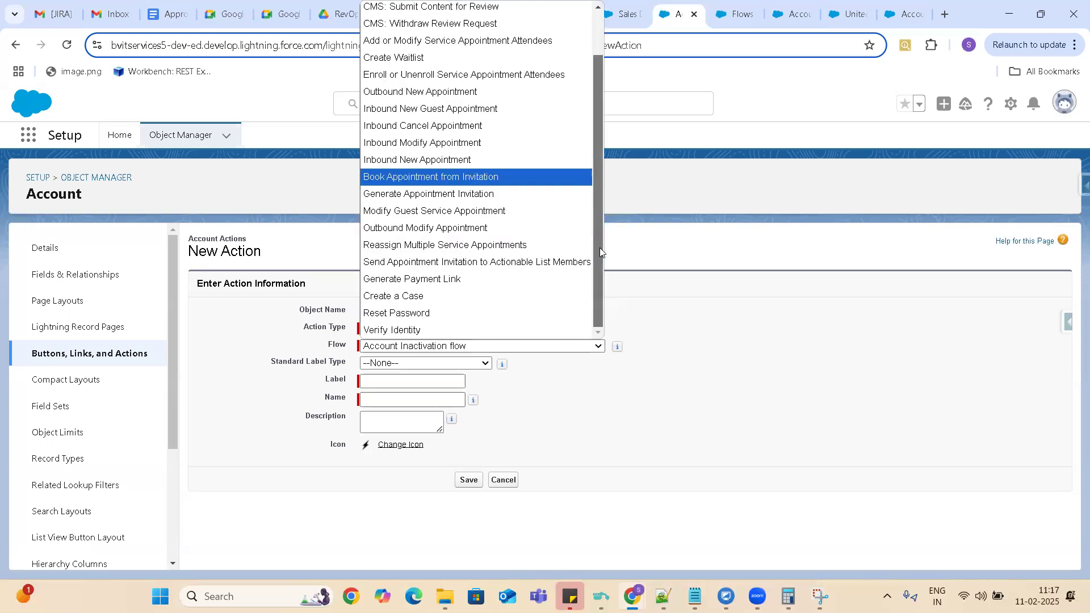
pyautogui.moveTo(603, 306); pyautogui.dragTo(608, 172)
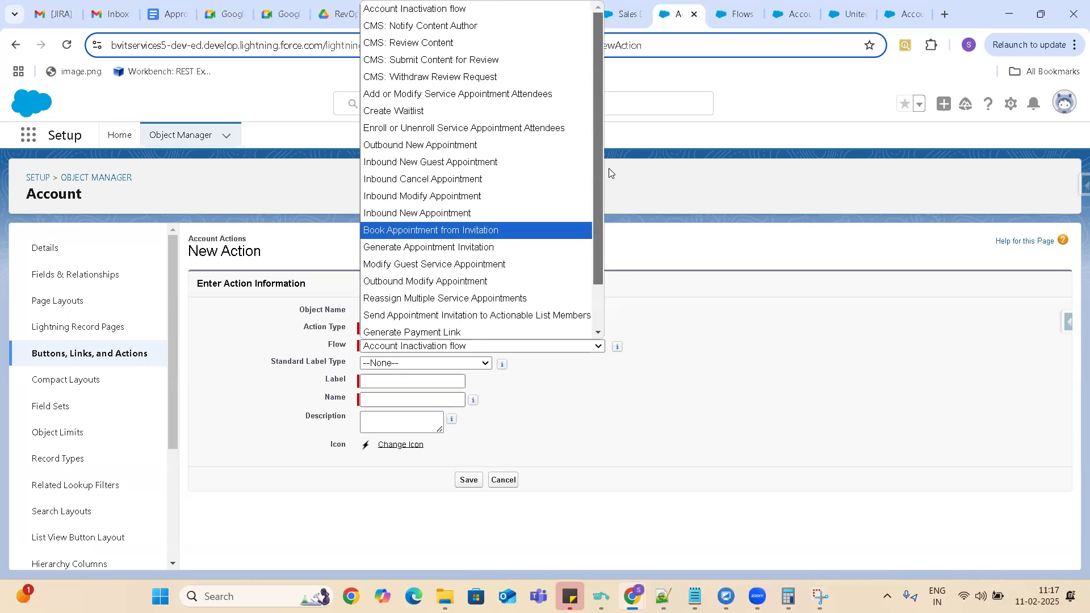
pyautogui.click(434, 8)
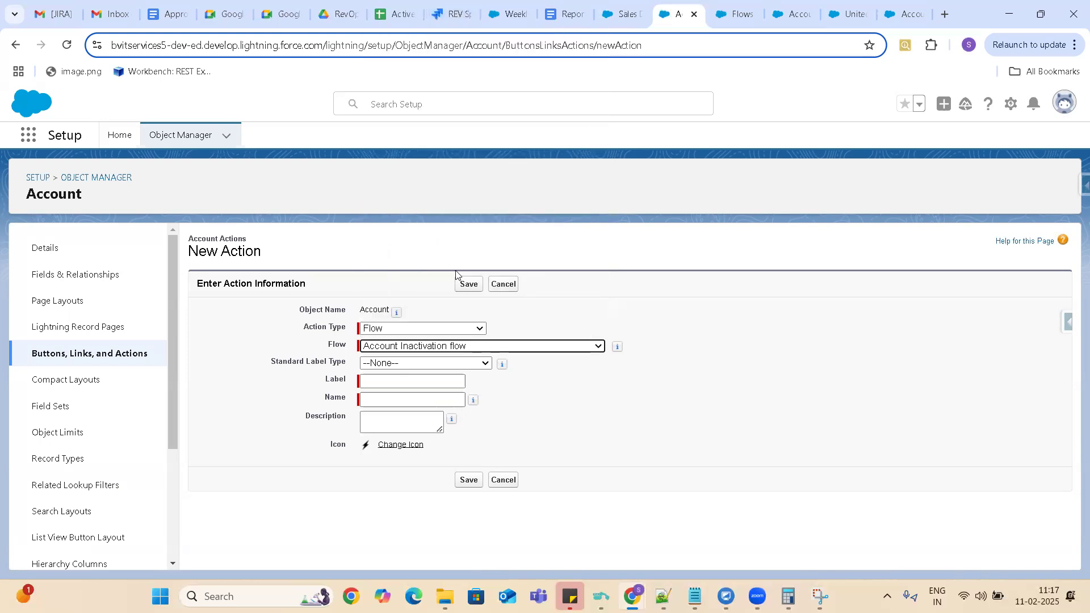
# Label the action Inactivate Account with the name Inactivate_Account and save it.
pyautogui.click(385, 382)
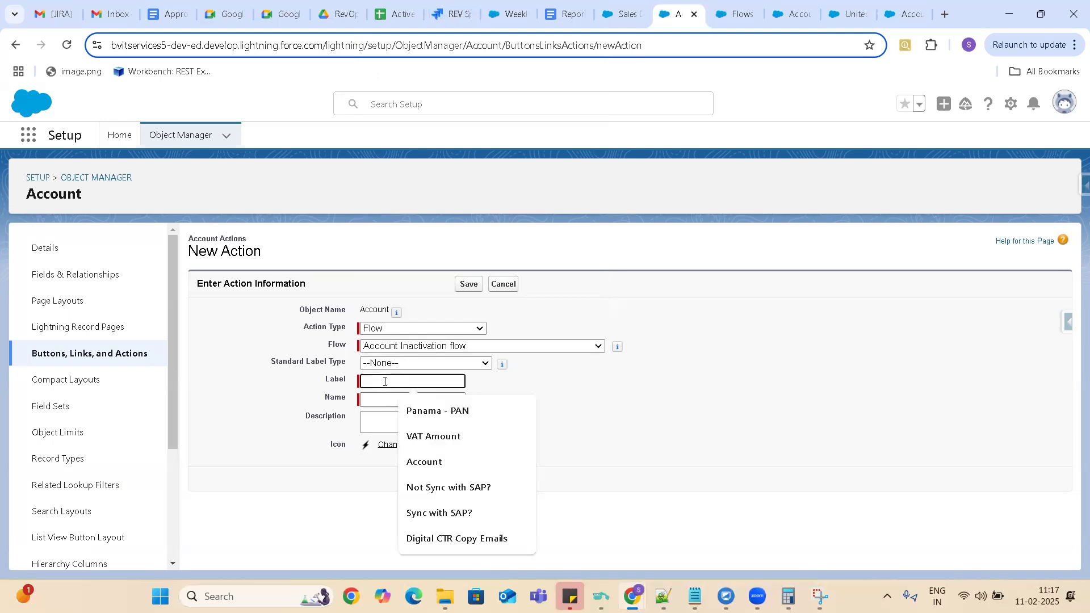
pyautogui.write('Ina')
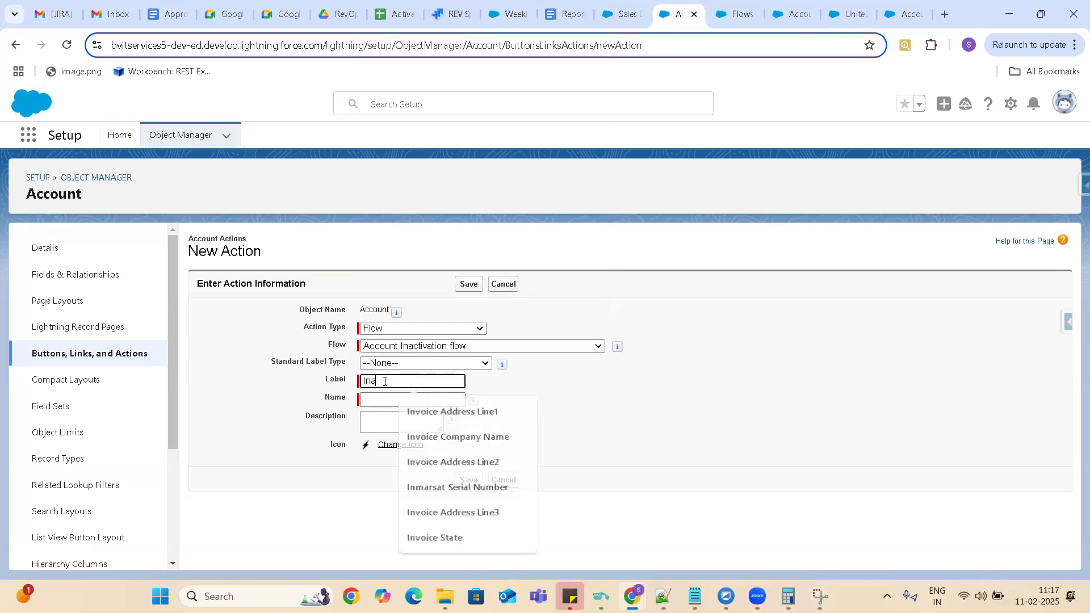
pyautogui.write('ctivate A')
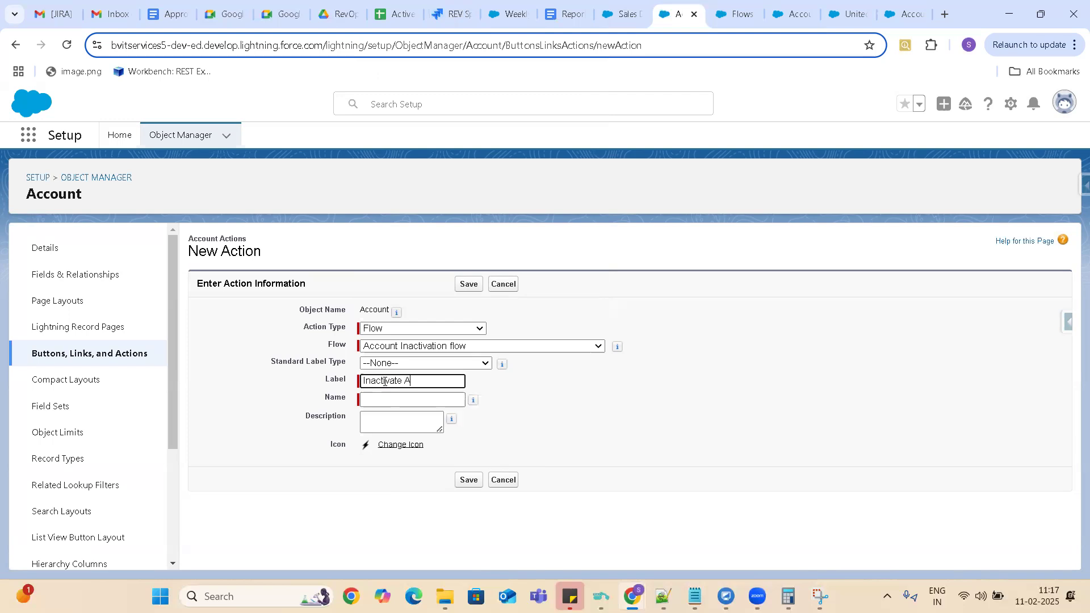
pyautogui.write('ccount')
pyautogui.press('Tab')
pyautogui.click(469, 480)
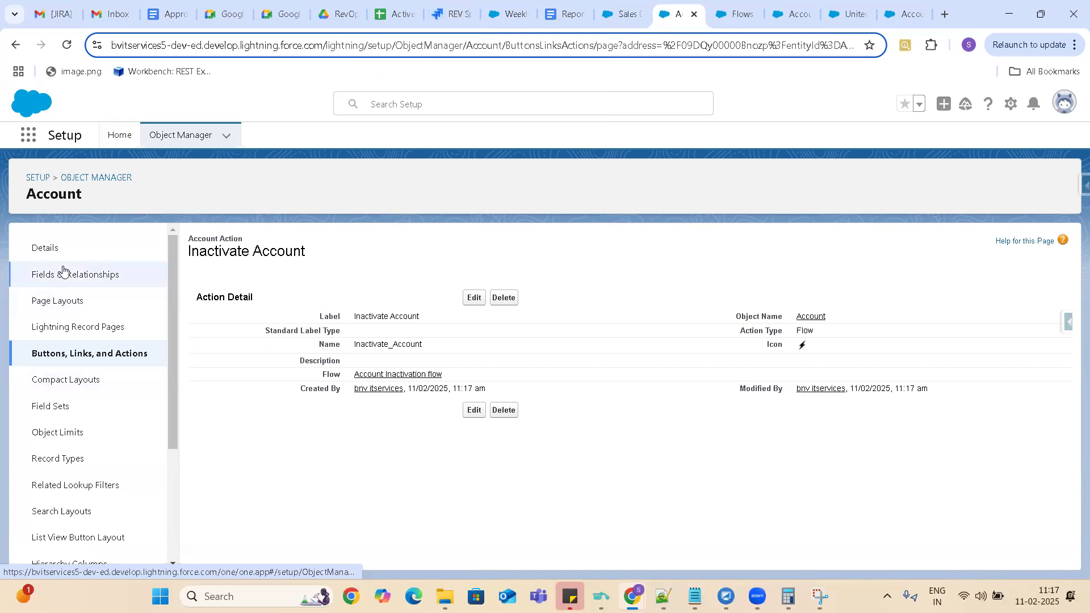
# Look for the Inactivate Account action among the quick actions of Account Layout, reloading the layout editor once.
pyautogui.click(71, 303)
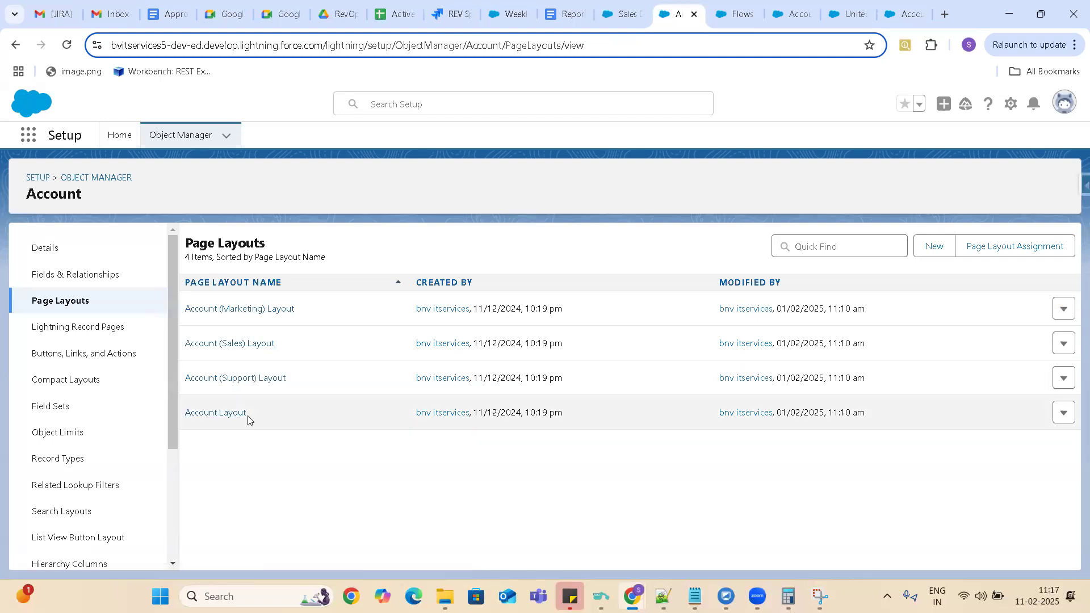
pyautogui.click(231, 416)
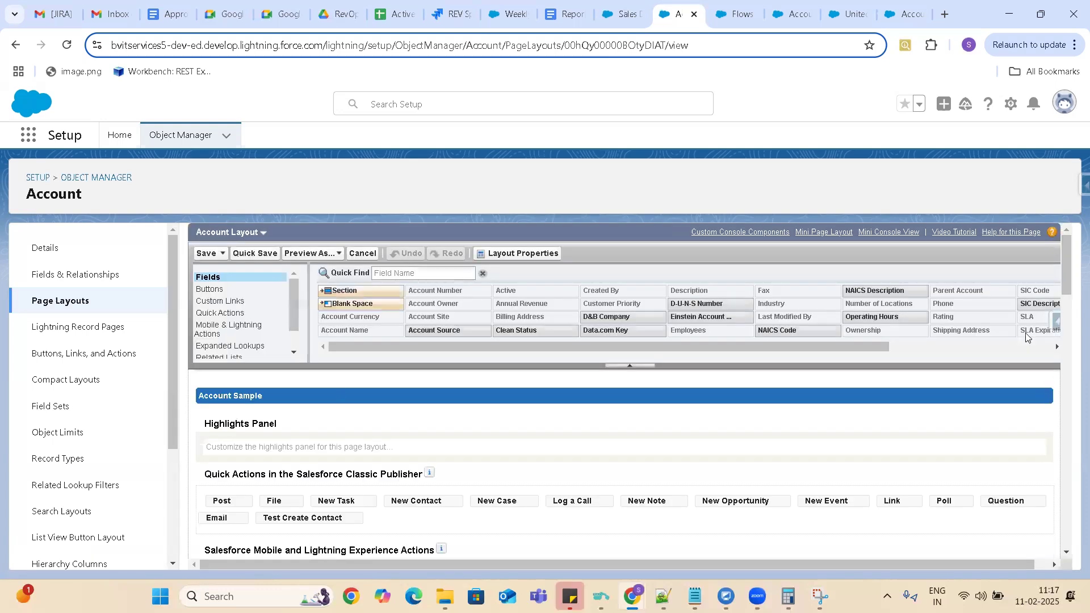
pyautogui.moveTo(1070, 252); pyautogui.dragTo(1073, 281)
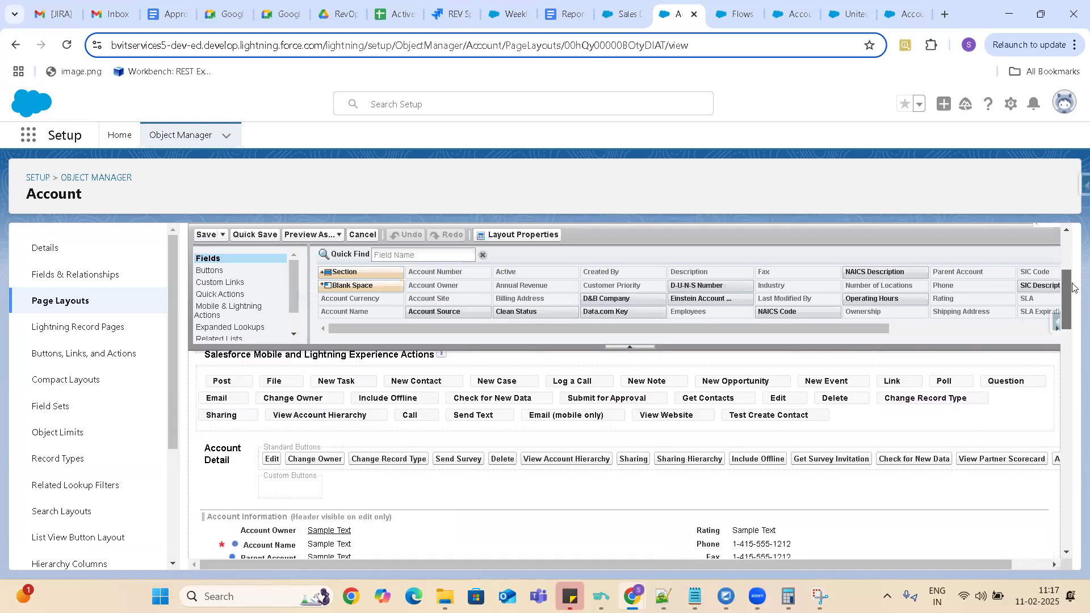
pyautogui.click(219, 295)
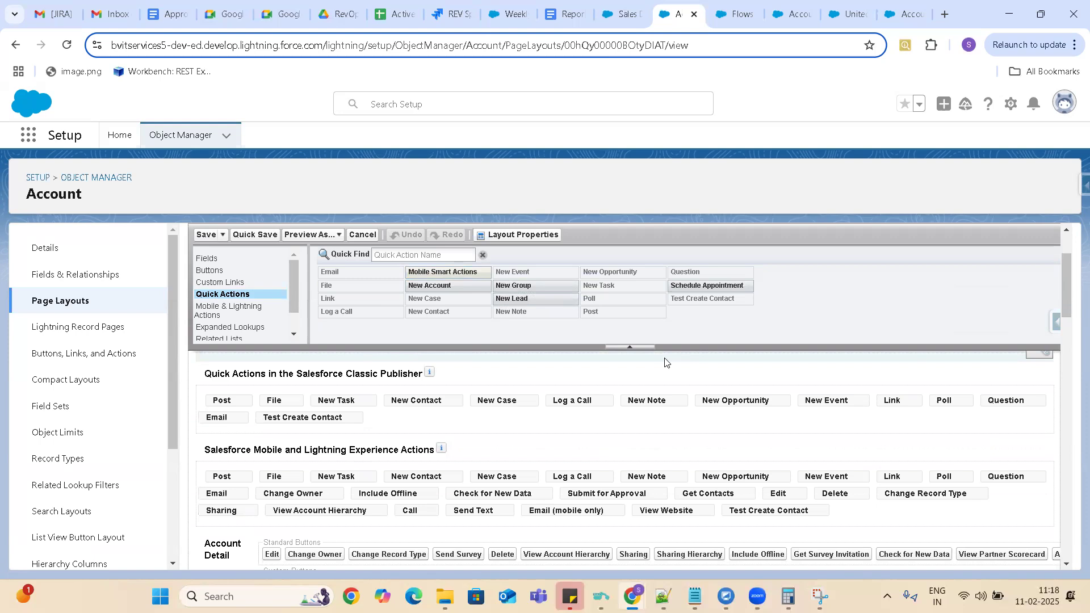
pyautogui.click(67, 48)
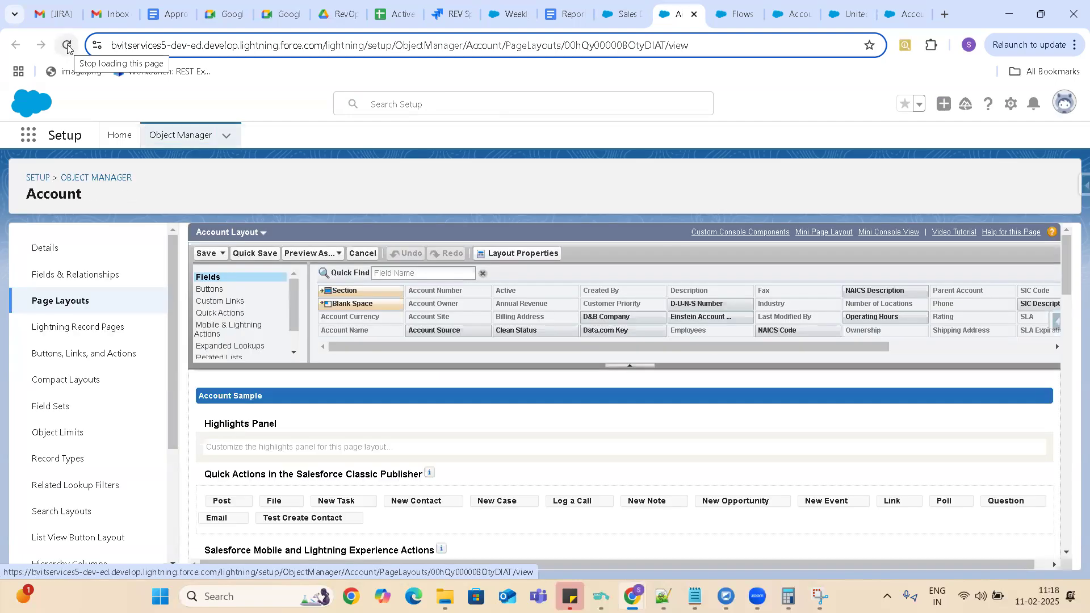
pyautogui.click(224, 314)
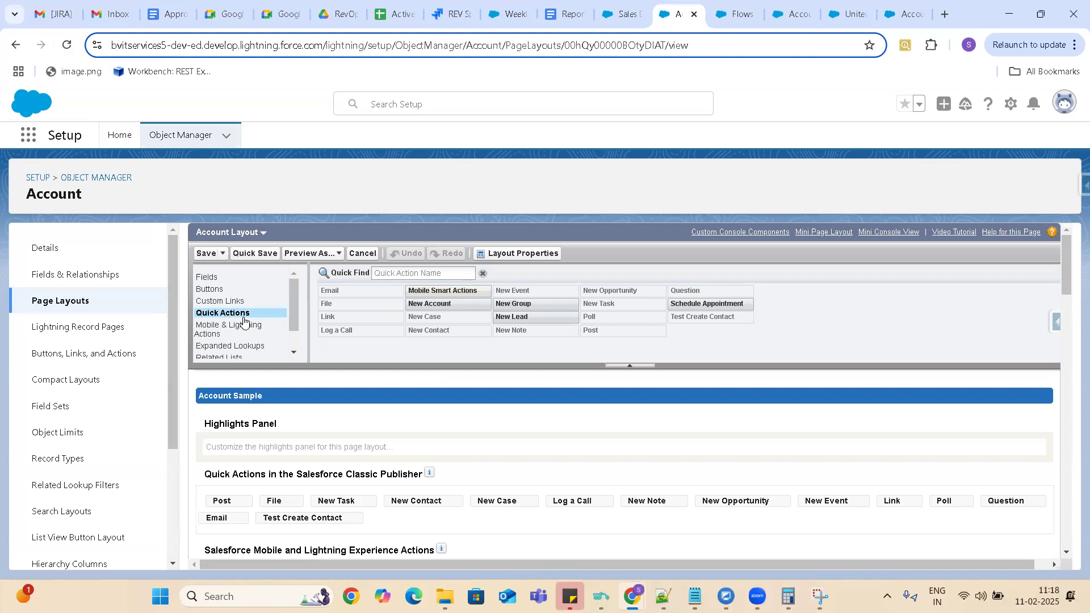
# Search the Account object's buttons, links and actions for "Ina" to check the new action.
pyautogui.click(84, 357)
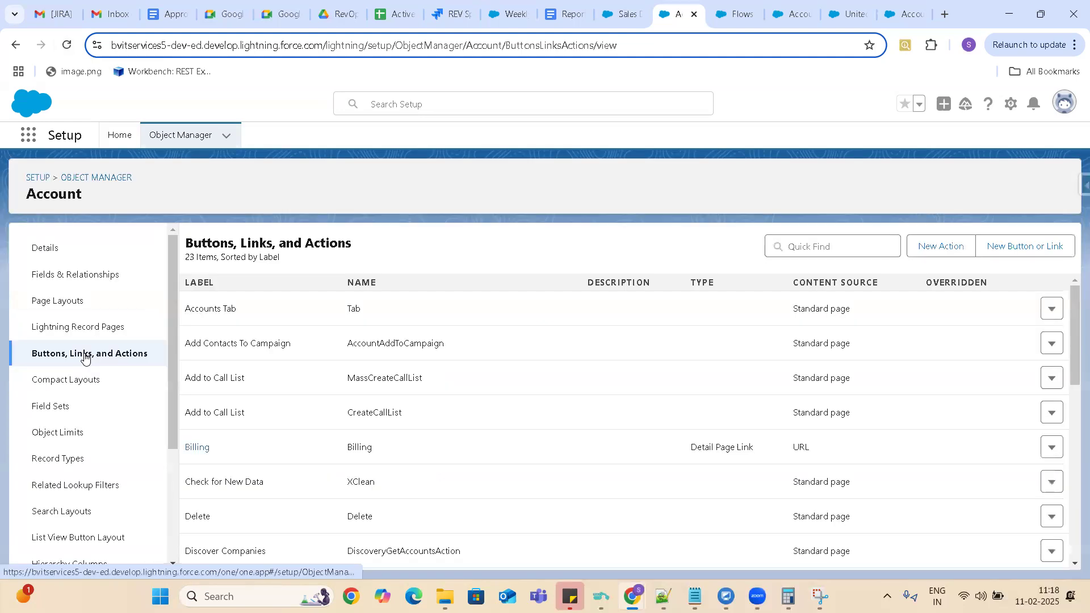
pyautogui.click(798, 247)
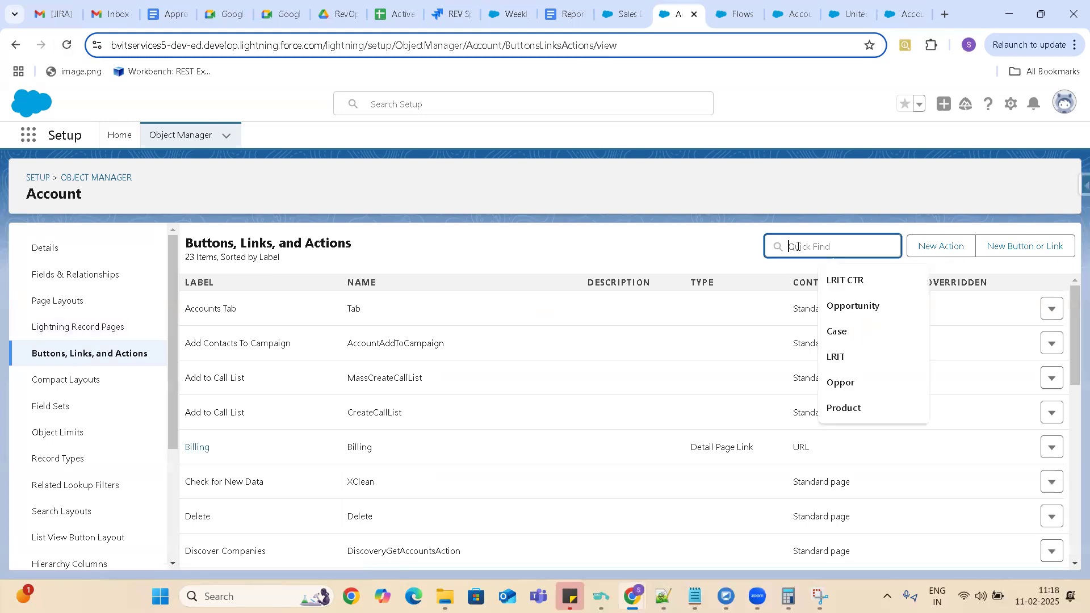
pyautogui.write('Ina')
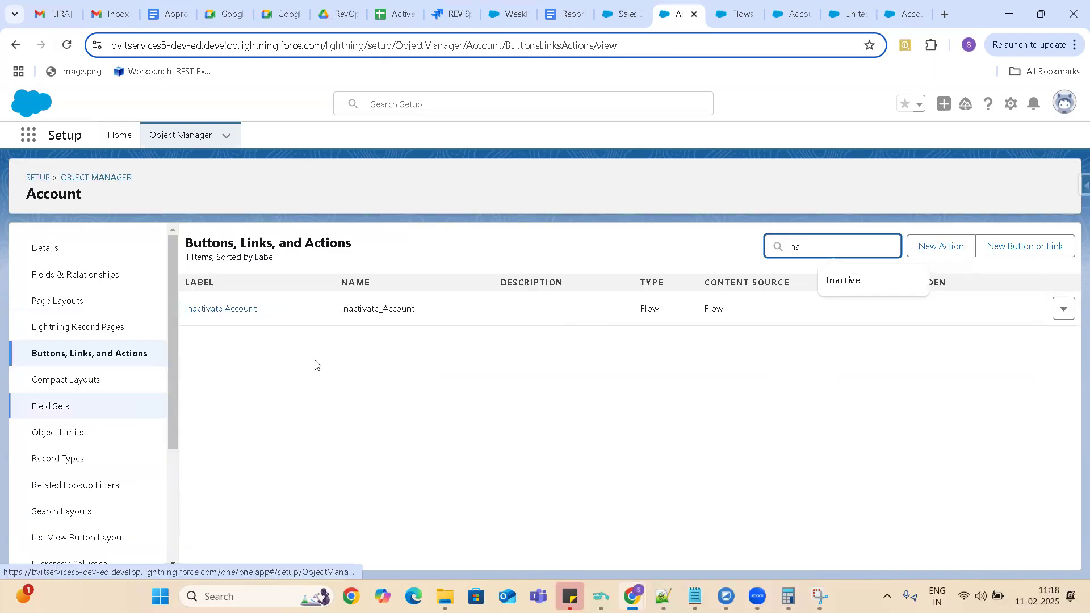
pyautogui.click(1064, 309)
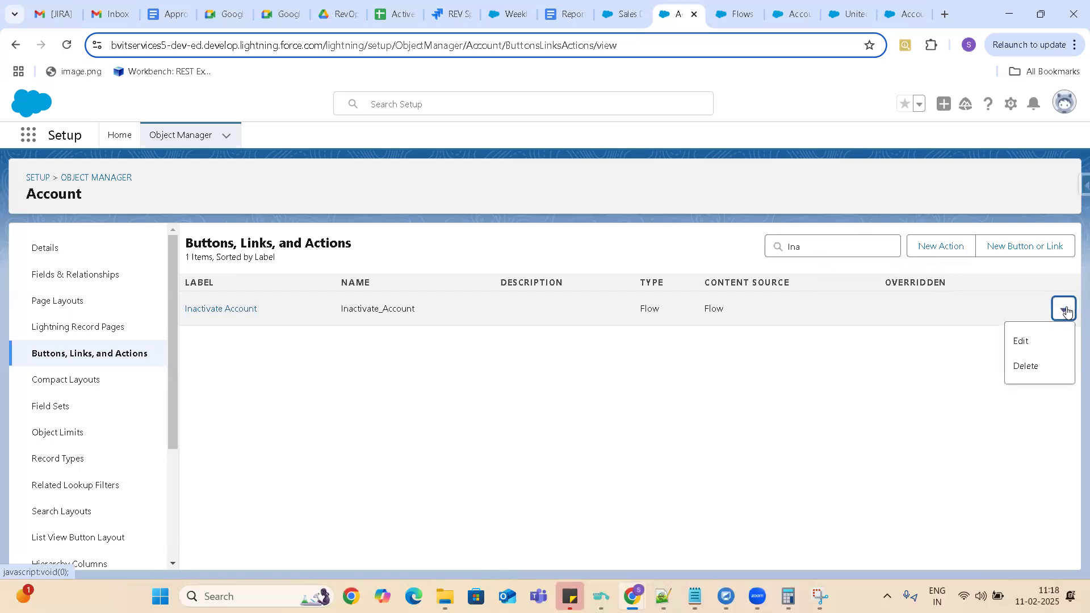
pyautogui.click(755, 402)
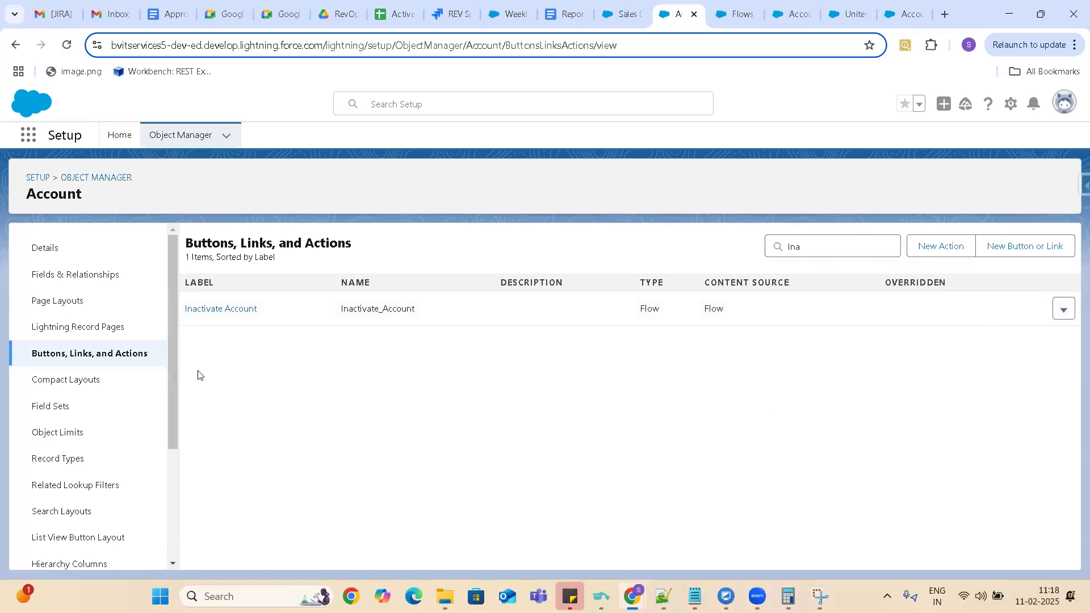
# Check the quick actions available in Account (Sales) Layout, and view the Account object's Lightning record pages.
pyautogui.click(68, 302)
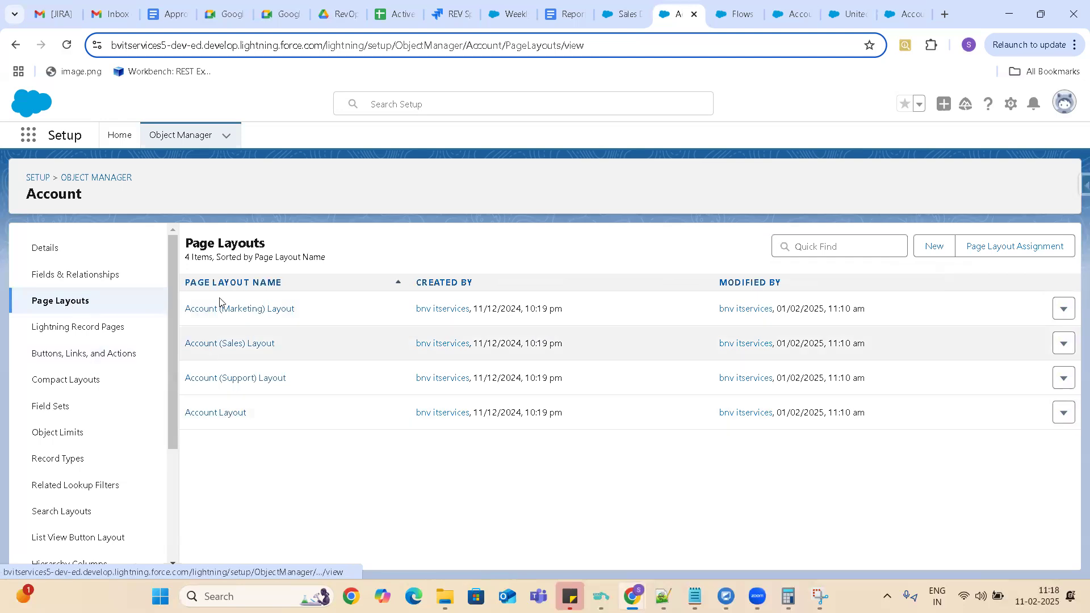
pyautogui.click(221, 344)
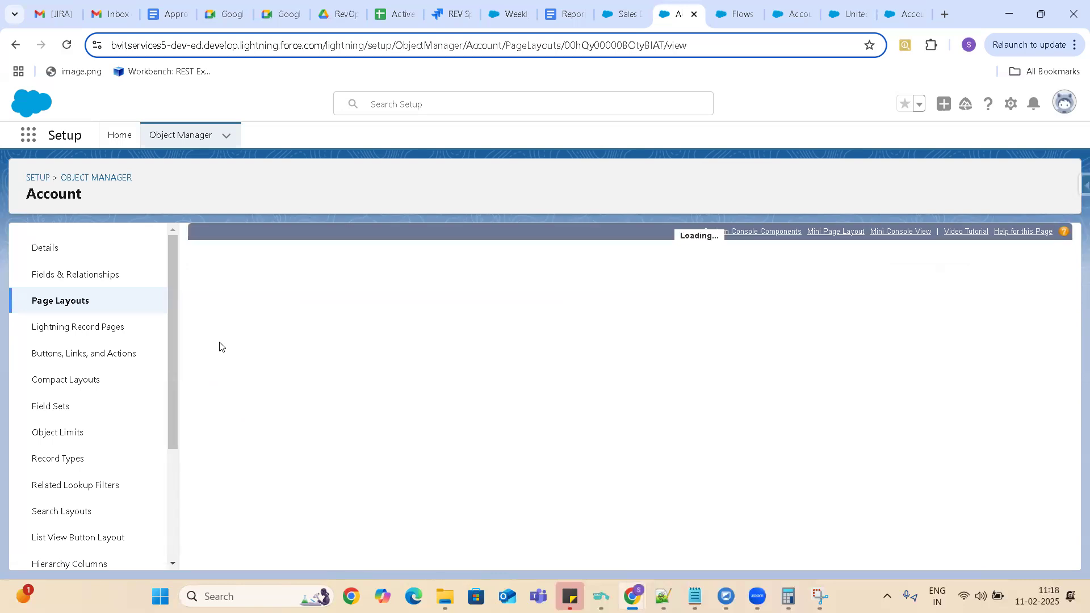
pyautogui.click(224, 313)
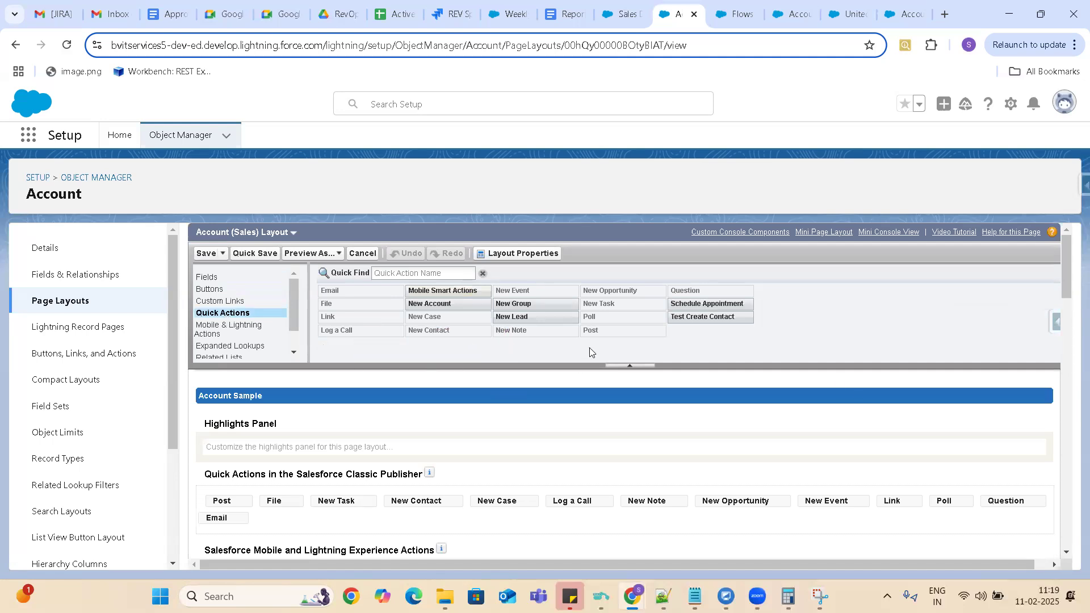
pyautogui.click(70, 302)
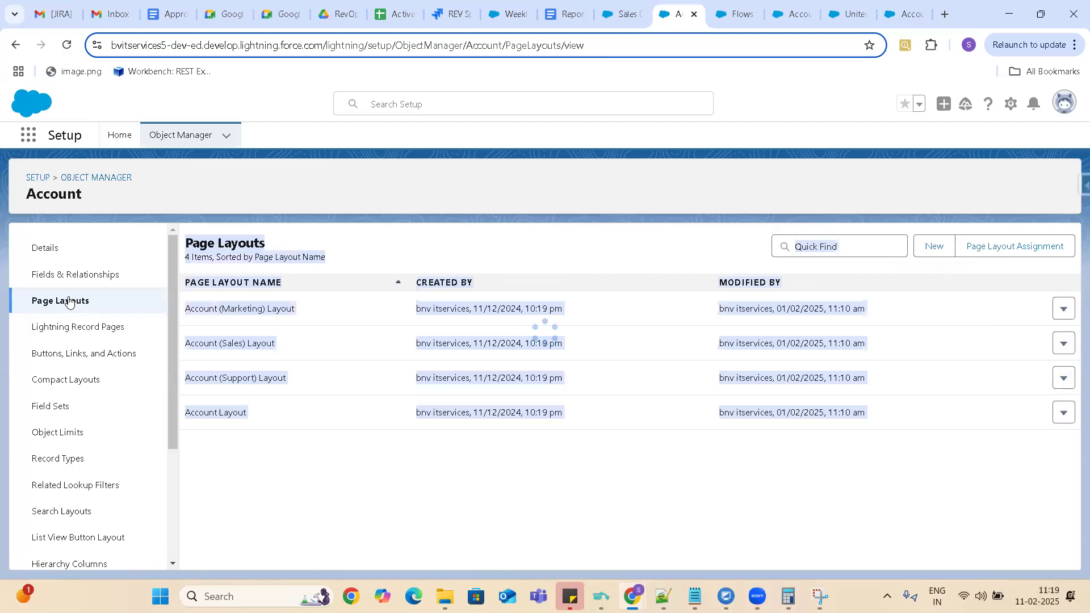
pyautogui.click(216, 413)
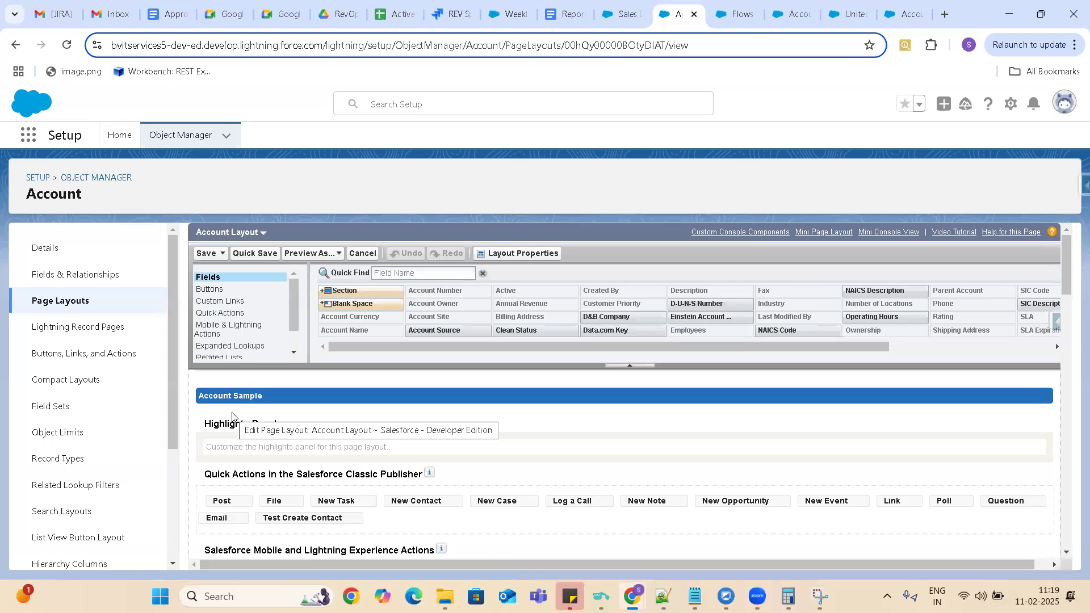
pyautogui.click(85, 327)
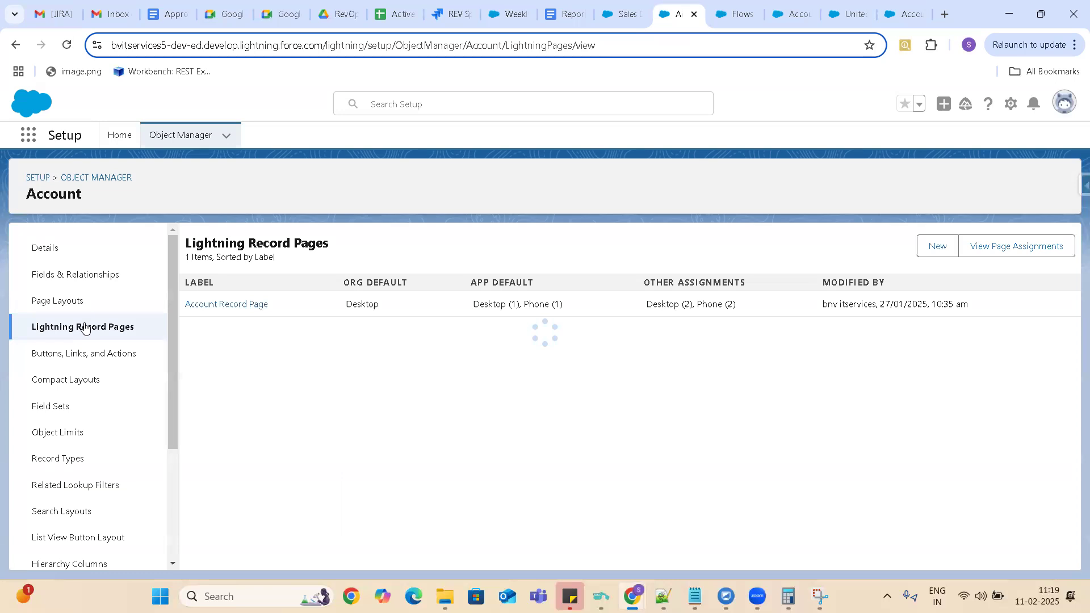
# Add Inactivate Account to the Salesforce Mobile and Lightning Experience Actions of Account Layout and save the layout.
pyautogui.click(51, 302)
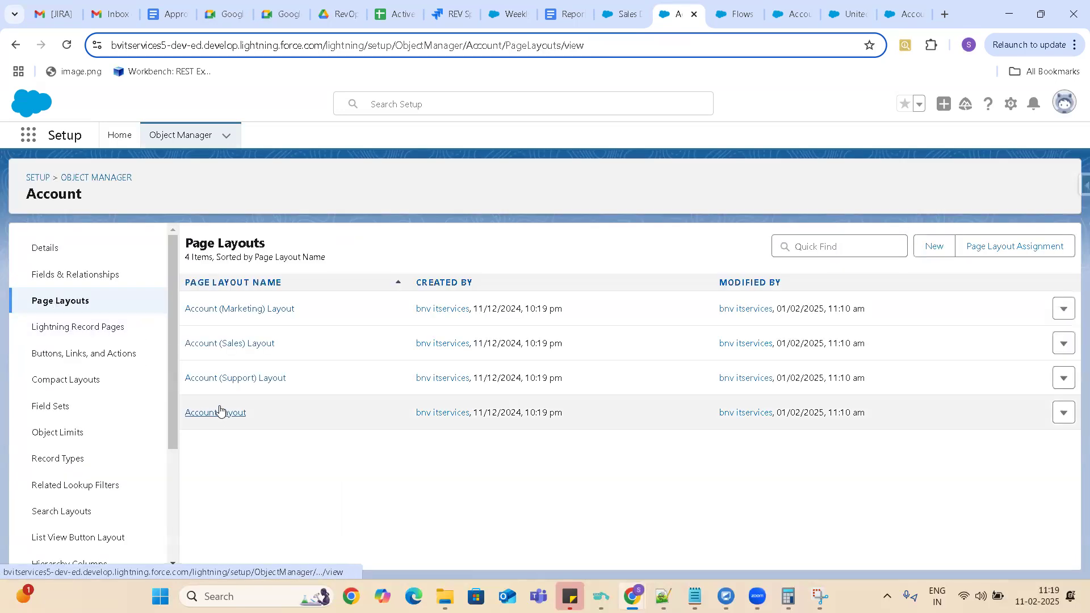
pyautogui.click(220, 411)
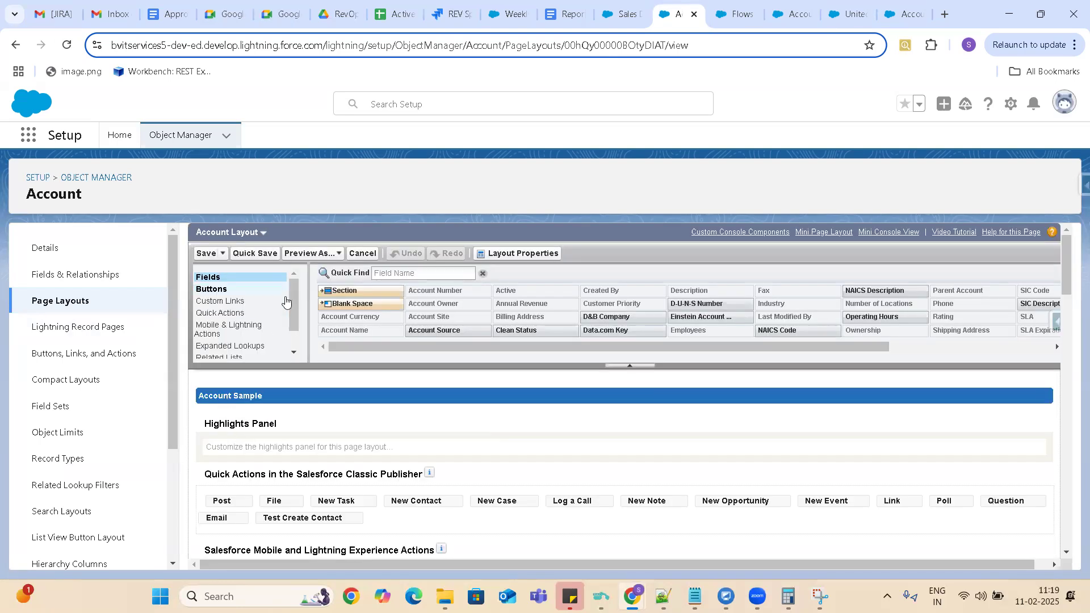
pyautogui.click(243, 335)
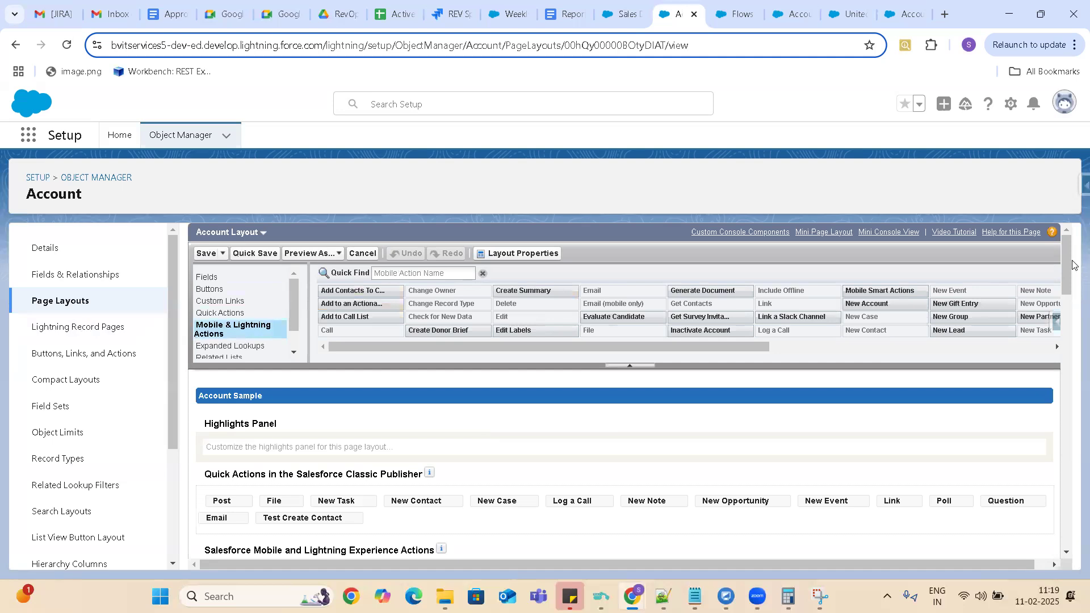
pyautogui.scroll(-5, 1063, 296)
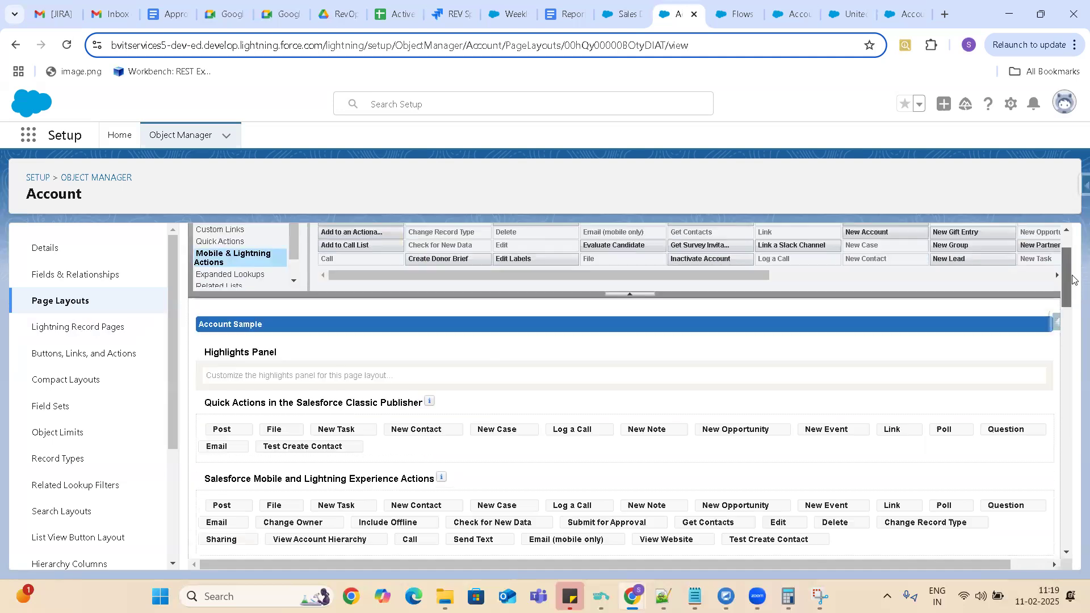
pyautogui.moveTo(1073, 310); pyautogui.dragTo(1073, 285)
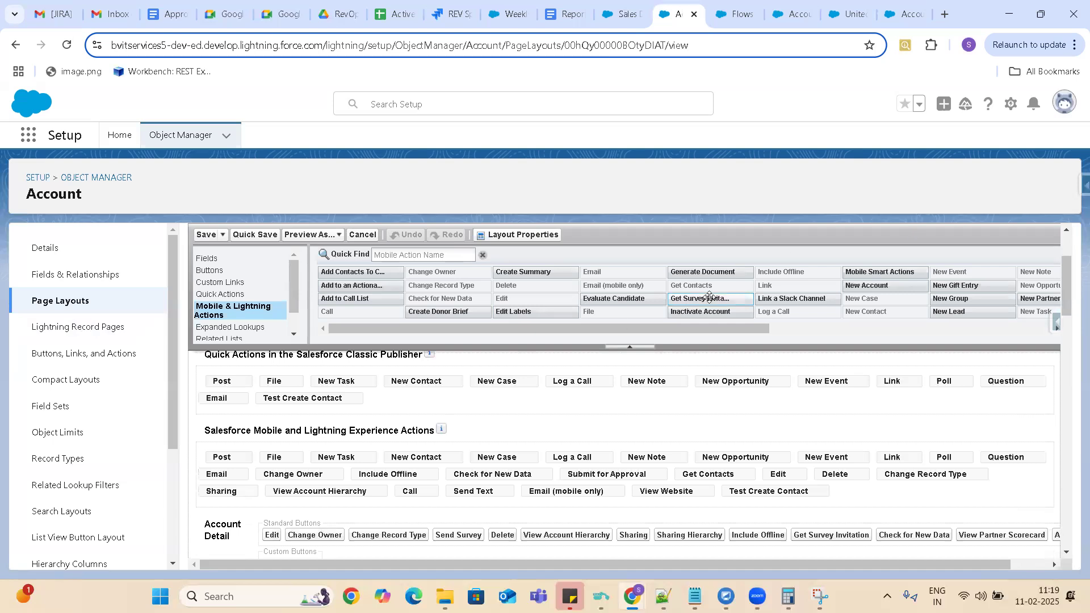
pyautogui.moveTo(705, 307)
pyautogui.mouseDown()
pyautogui.moveTo(787, 448)
pyautogui.moveTo(839, 489)
pyautogui.mouseUp()
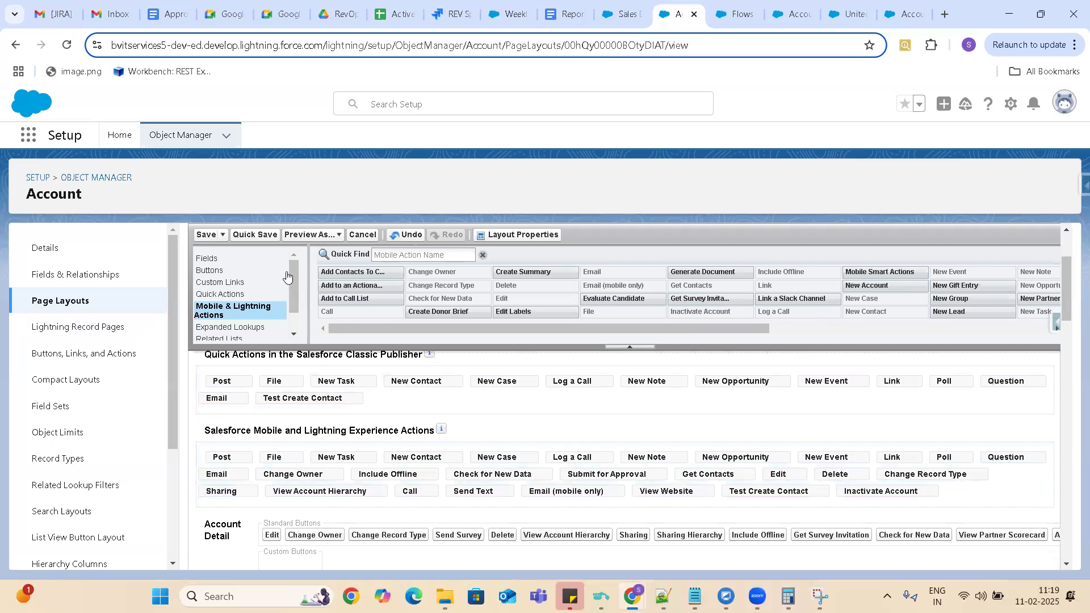
pyautogui.click(206, 235)
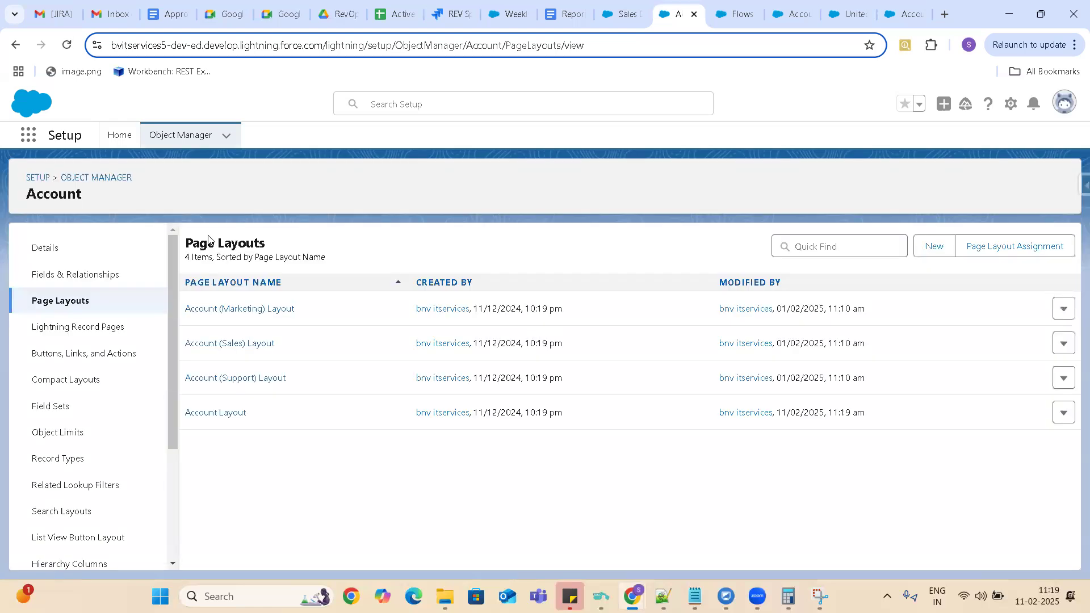
# Reload the page layouts page, and switch to the United Oil & Gas Corp. account record and reload it.
pyautogui.click(67, 45)
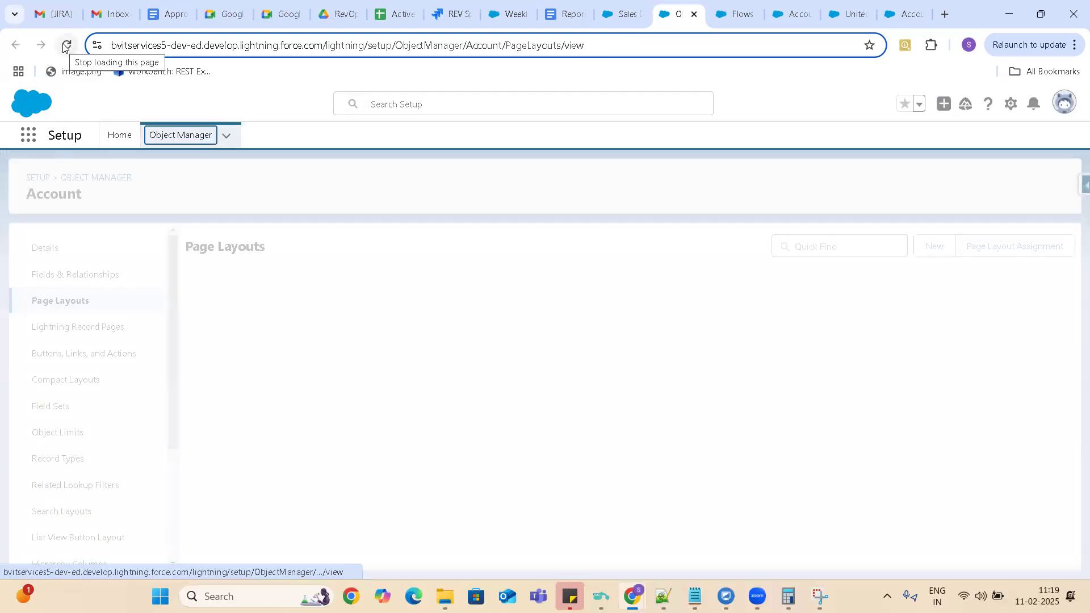
pyautogui.click(625, 15)
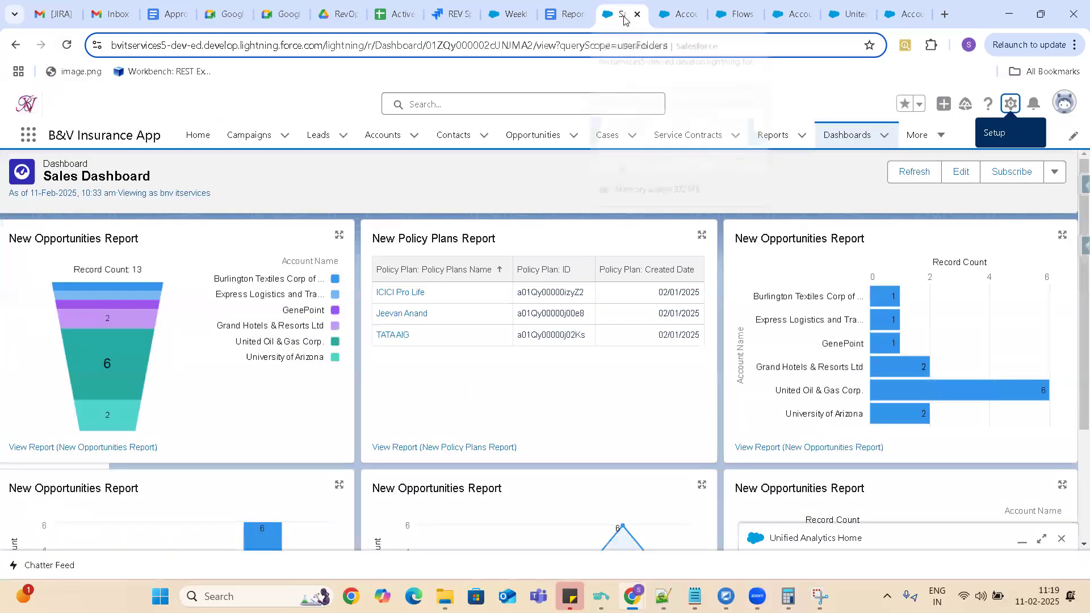
pyautogui.click(798, 15)
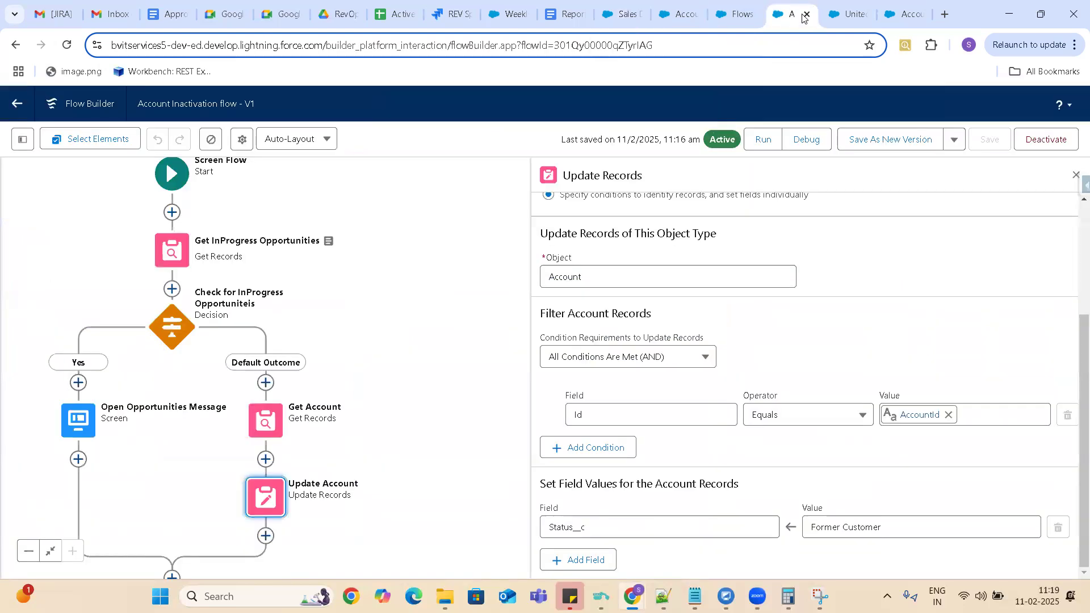
pyautogui.click(847, 14)
pyautogui.click(66, 45)
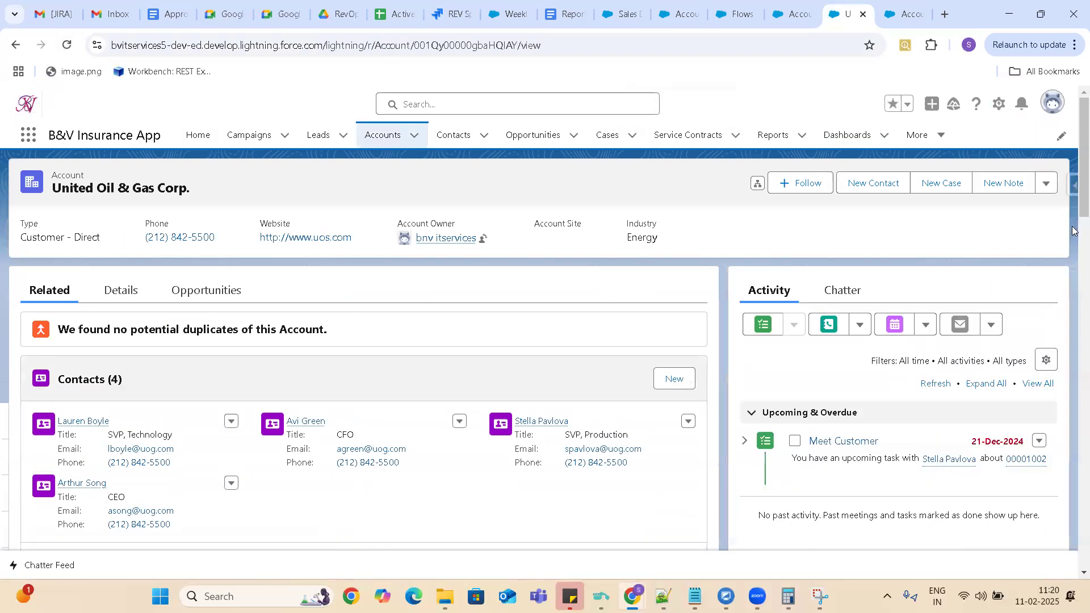
# Run the Inactivate Account action on the United Oil & Gas Corp. account and finish the flow screen.
pyautogui.click(1045, 184)
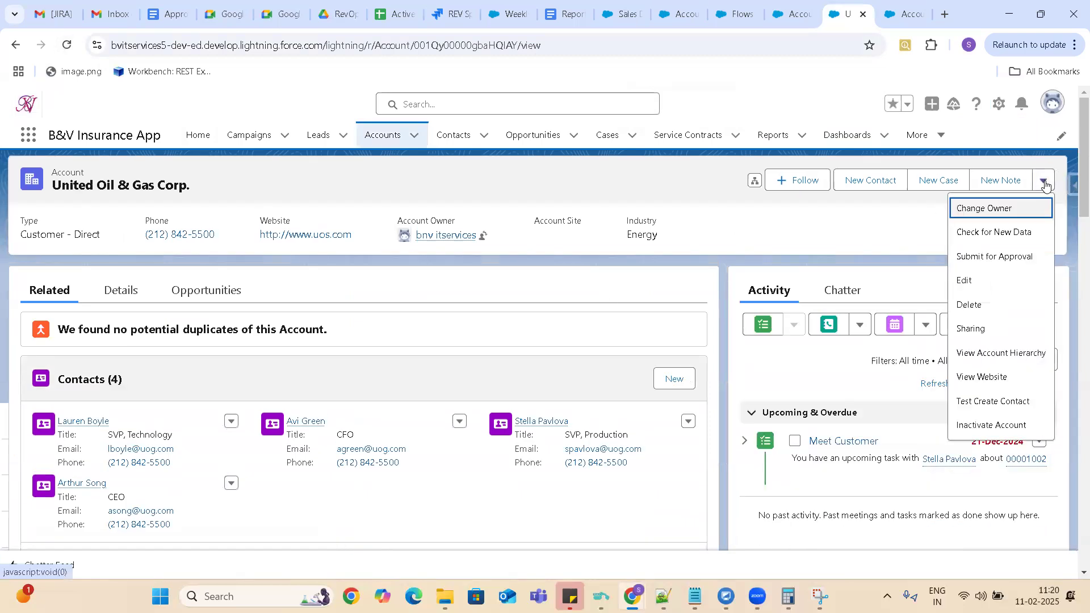
pyautogui.click(986, 427)
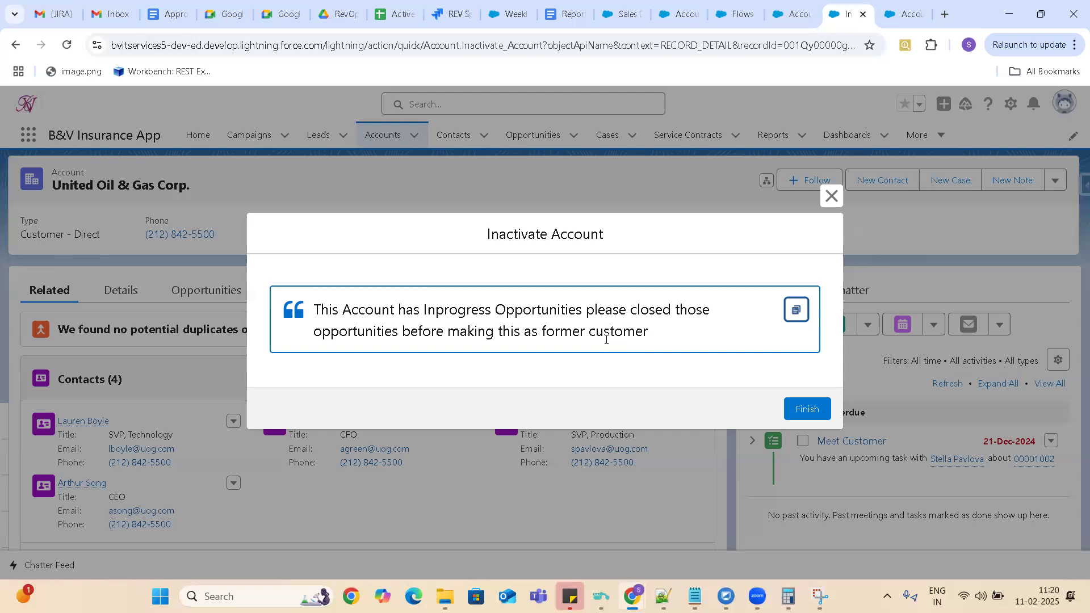
pyautogui.click(808, 410)
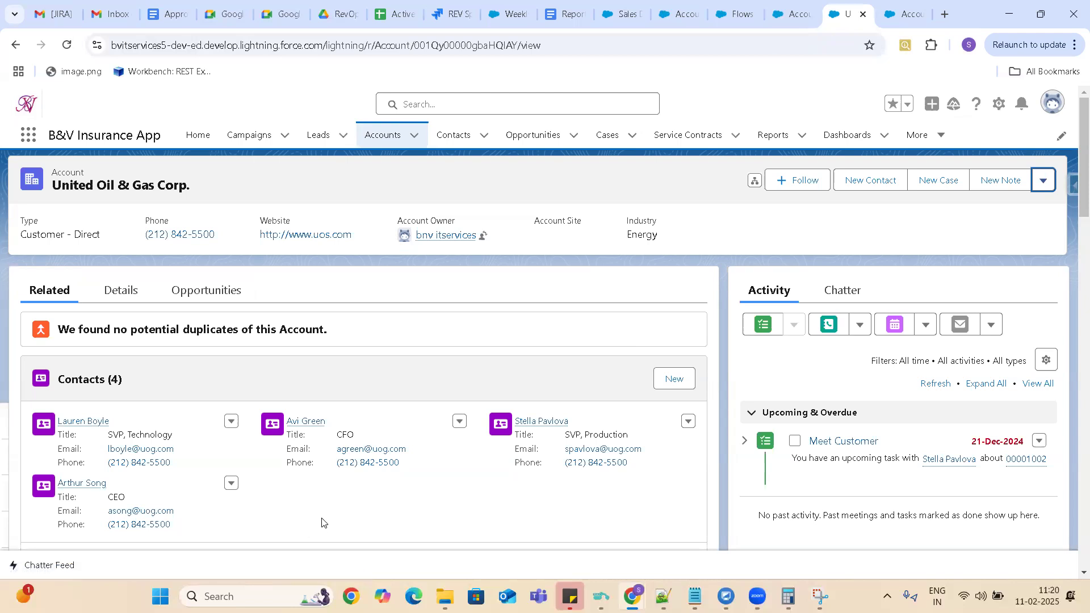
# Set the Status of the United Oil & Gas Corp. account to Prospect and save the record.
pyautogui.moveTo(1084, 151); pyautogui.dragTo(1073, 116)
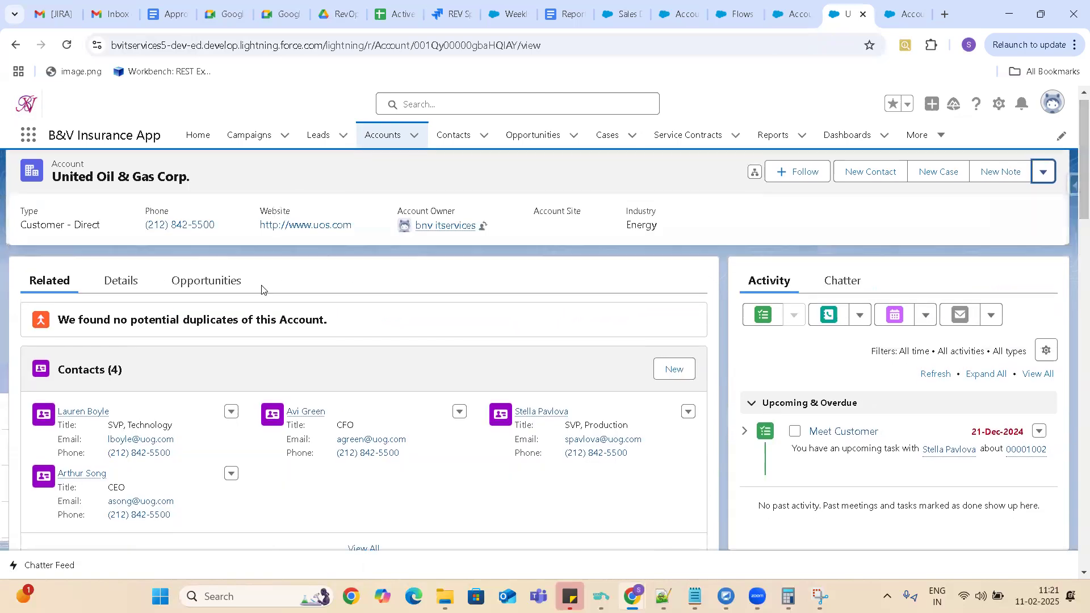
pyautogui.click(119, 284)
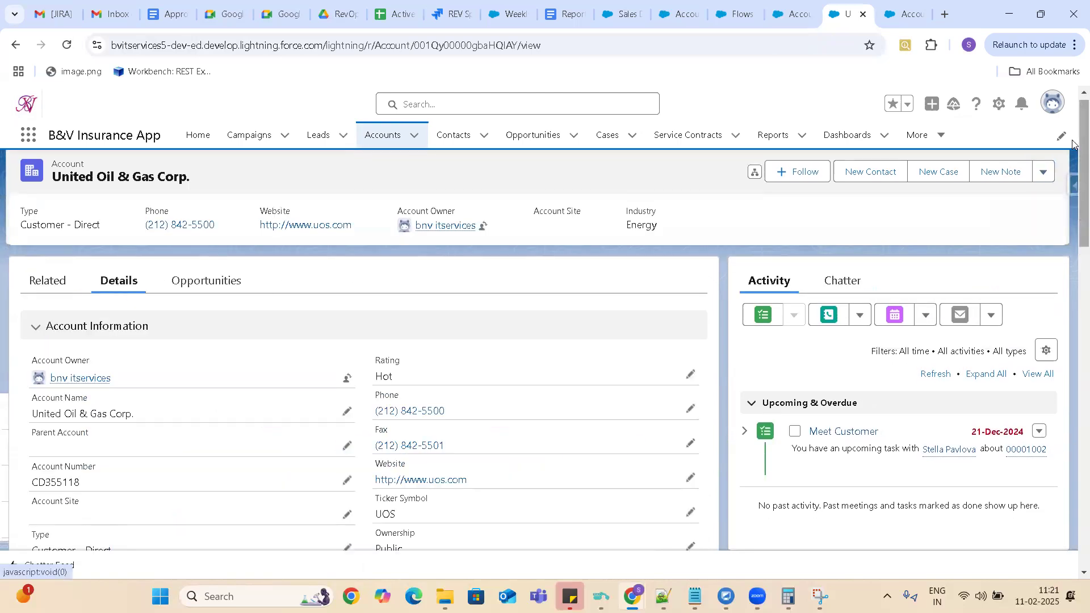
pyautogui.moveTo(1073, 149); pyautogui.dragTo(1072, 215)
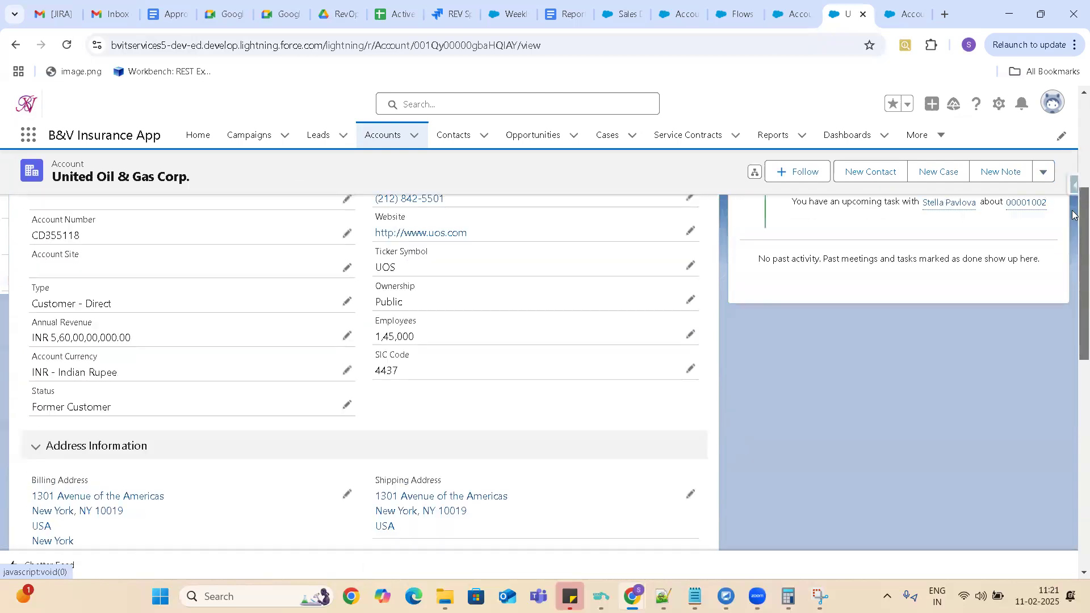
pyautogui.click(346, 407)
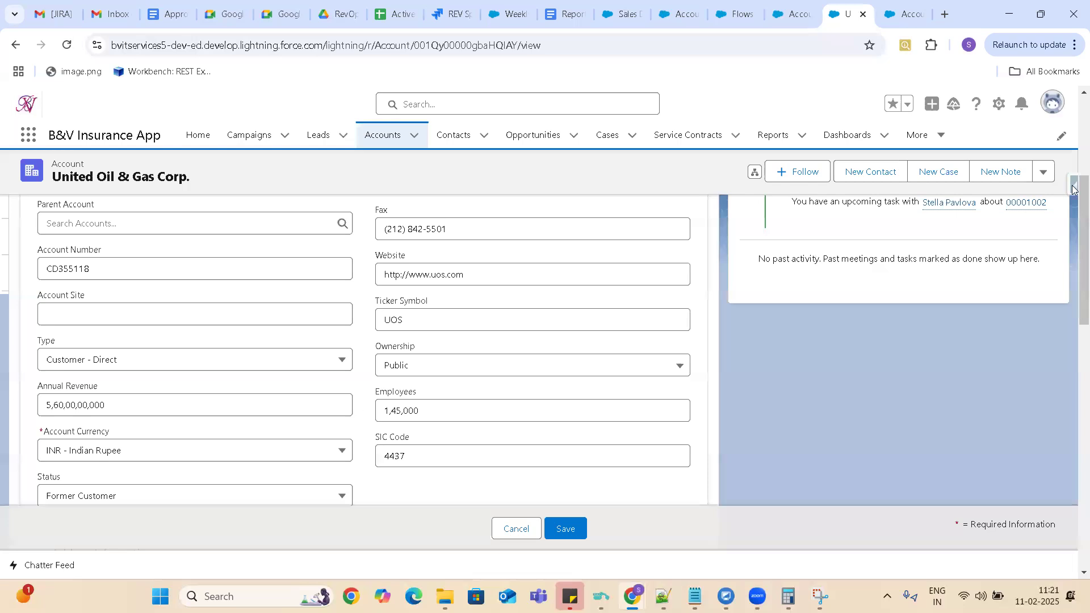
pyautogui.scroll(-3, 412, 417)
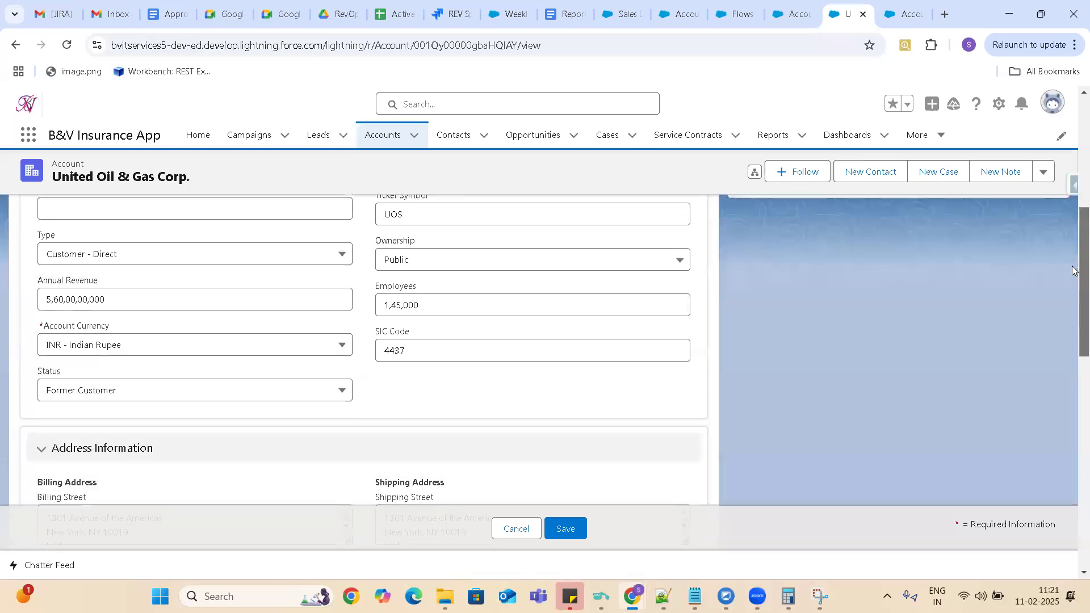
pyautogui.click(306, 358)
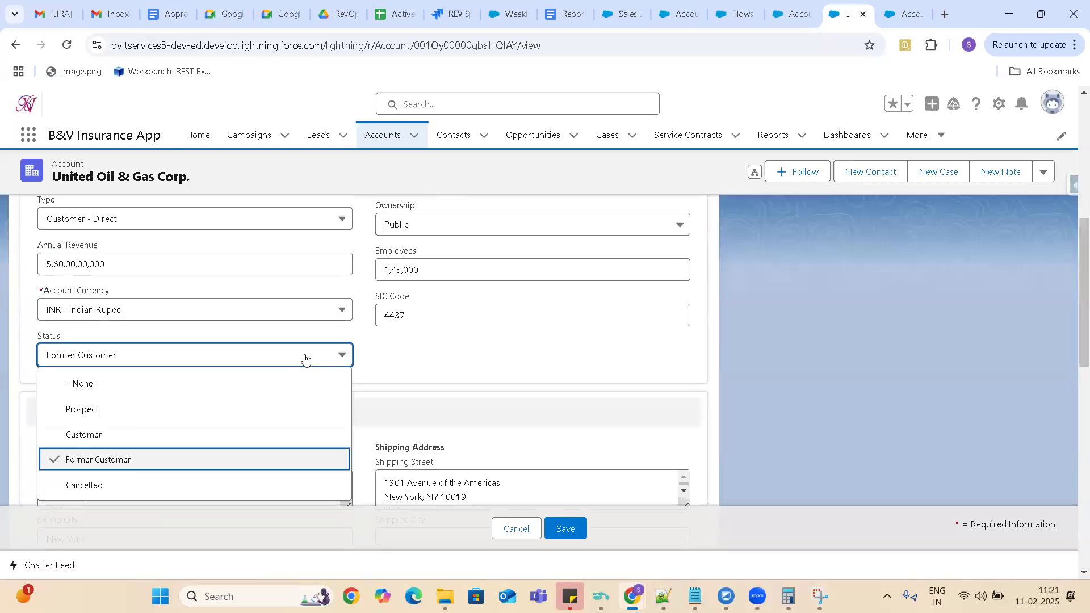
pyautogui.click(154, 414)
pyautogui.hotkey('ctrl', 's')
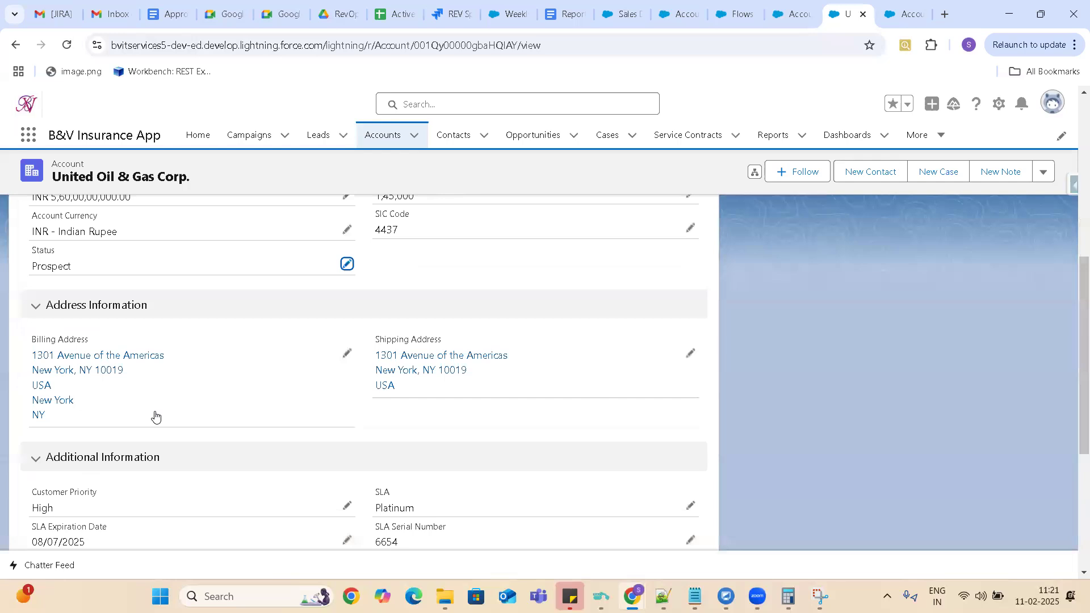
# Delete the account's United Oil Refinery Generators opportunity that is in the Proposal/Price Quote stage.
pyautogui.moveTo(1075, 305); pyautogui.dragTo(1075, 145)
pyautogui.click(1043, 183)
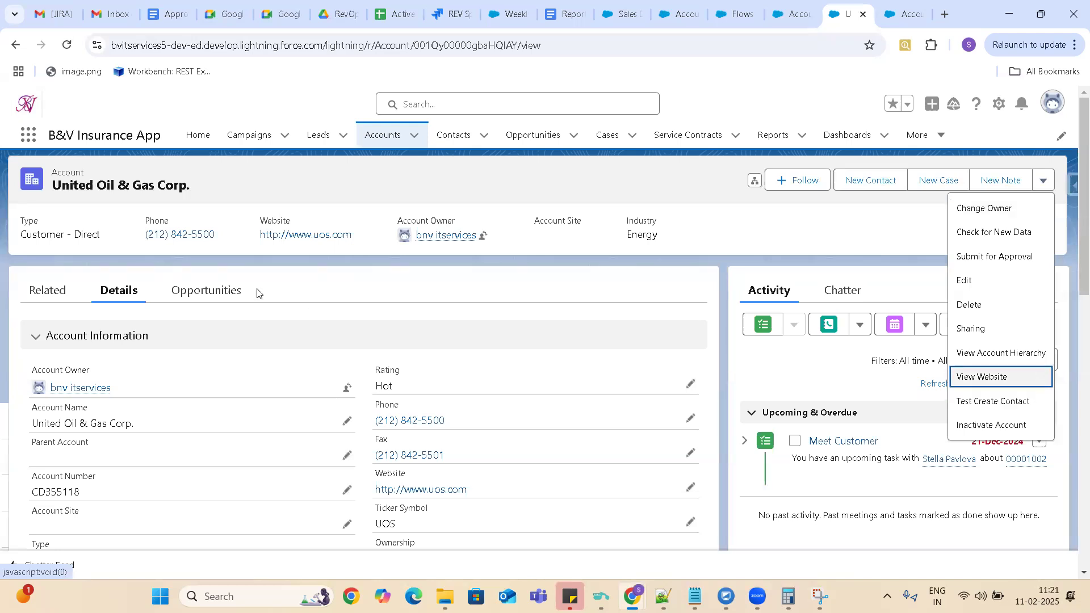
pyautogui.click(215, 292)
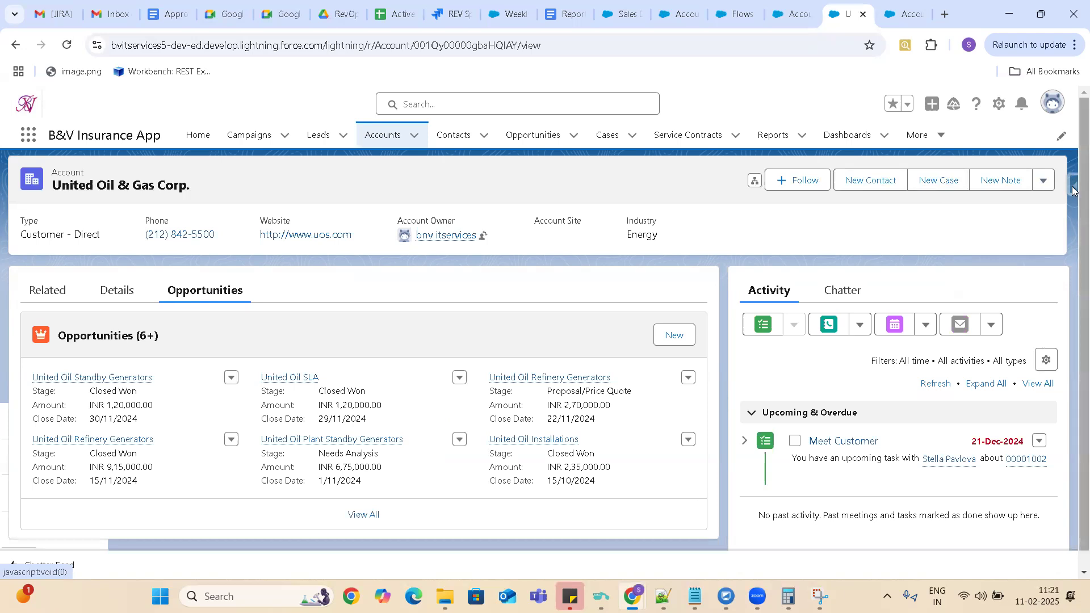
pyautogui.scroll(-1, 1072, 189)
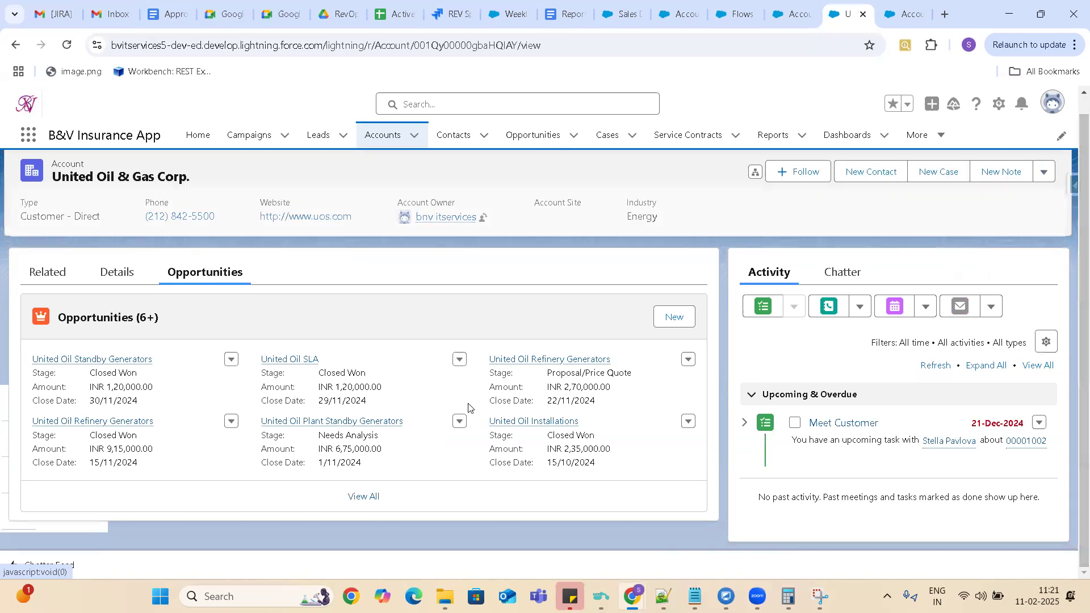
pyautogui.click(689, 360)
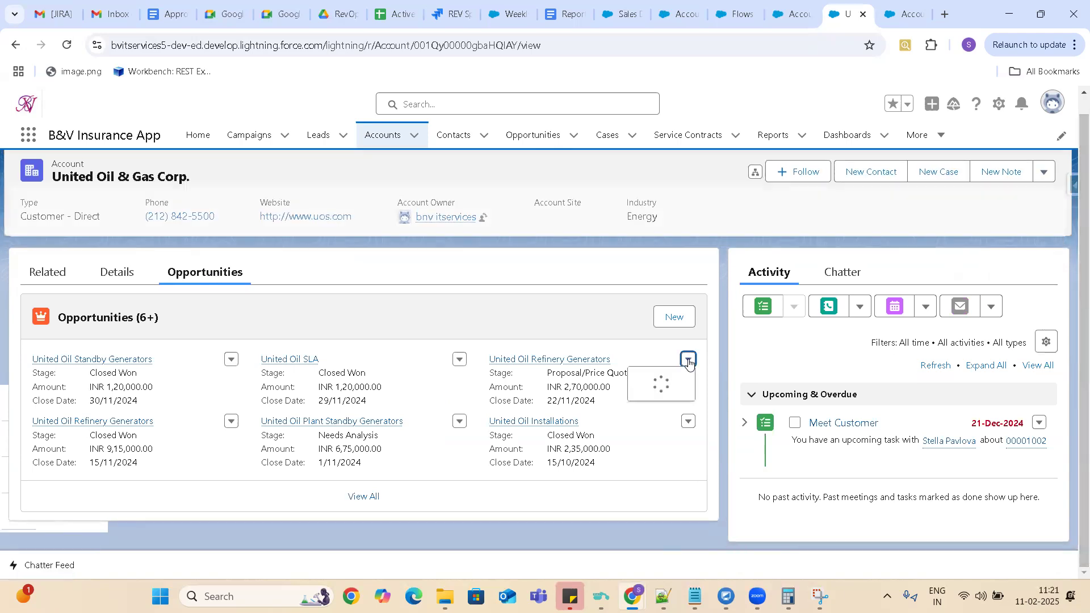
pyautogui.click(704, 410)
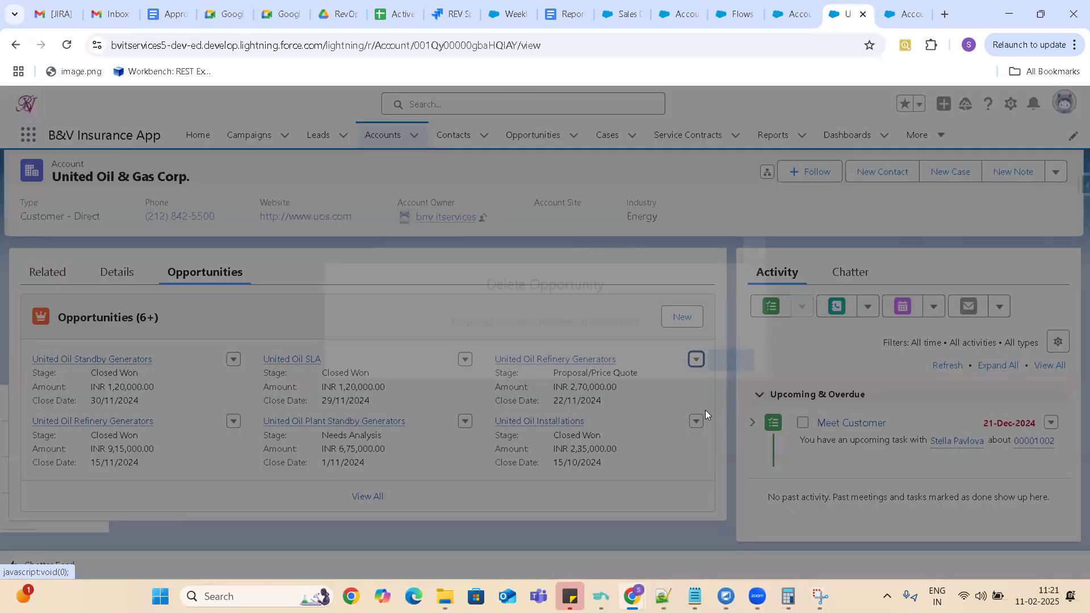
pyautogui.click(736, 361)
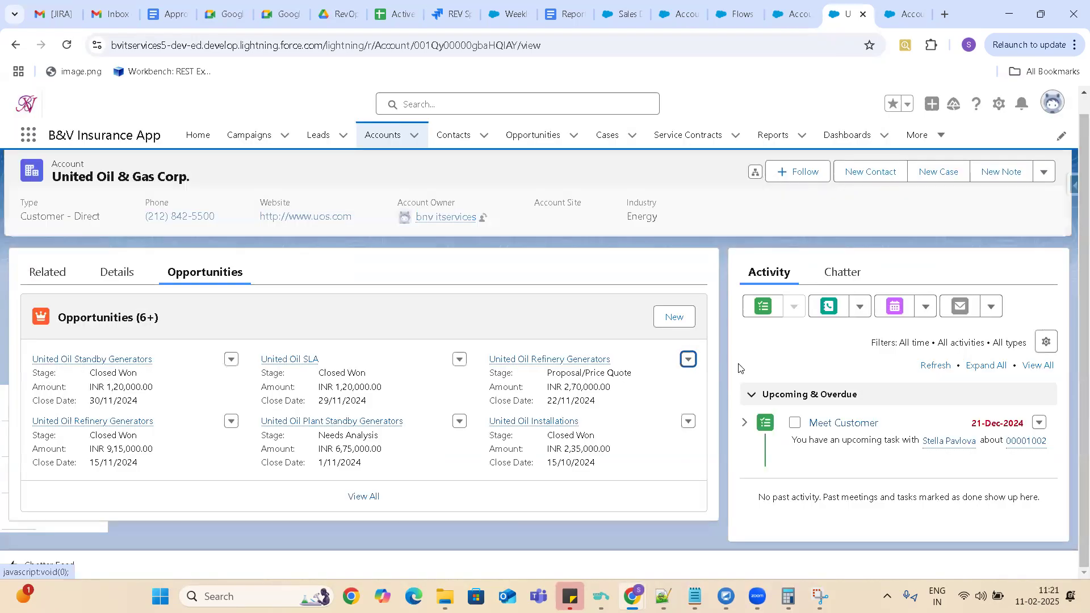
# Delete the account's United Oil Plant Standby Generators opportunity and open the full list of its opportunities.
pyautogui.moveTo(381, 439)
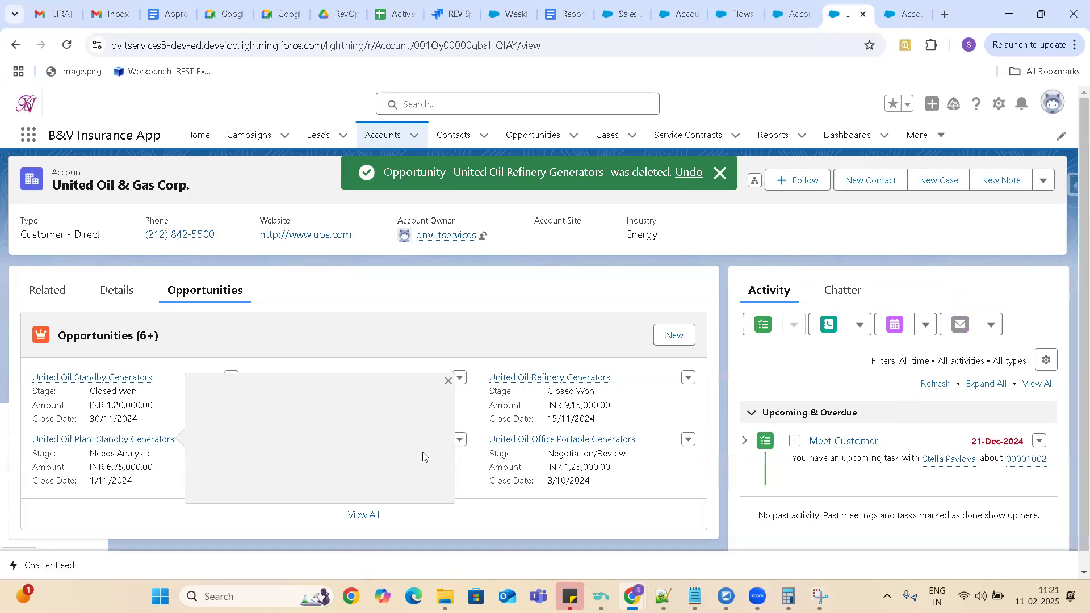
pyautogui.click(448, 379)
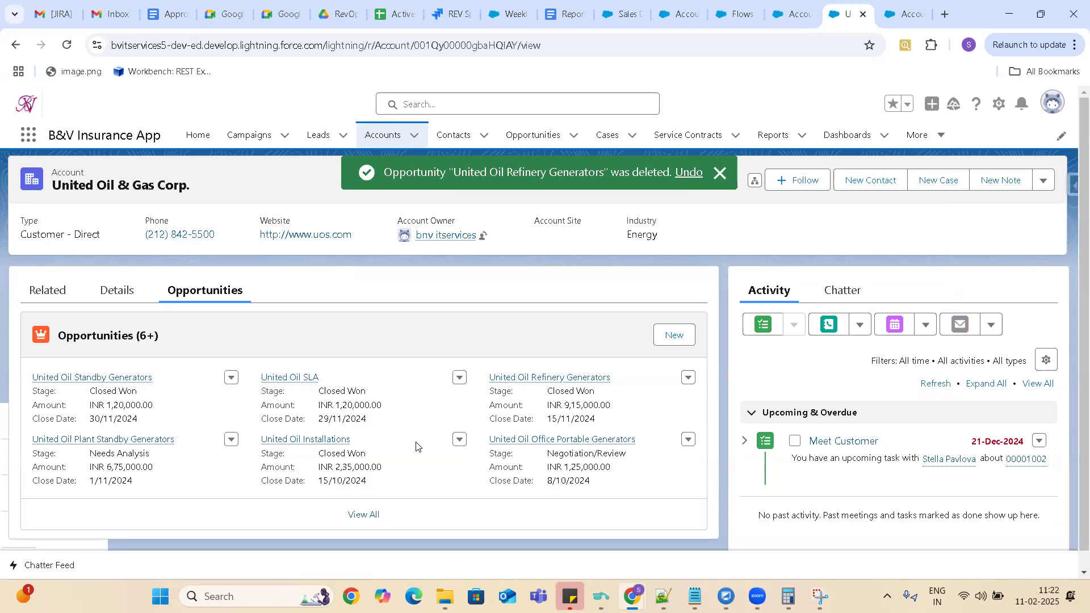
pyautogui.click(230, 440)
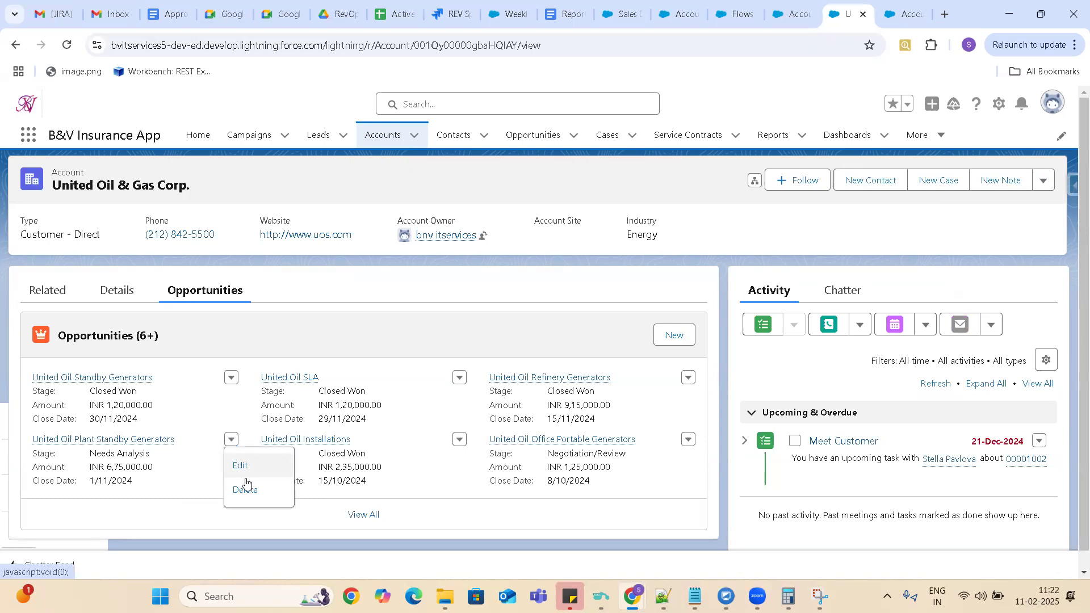
pyautogui.click(240, 488)
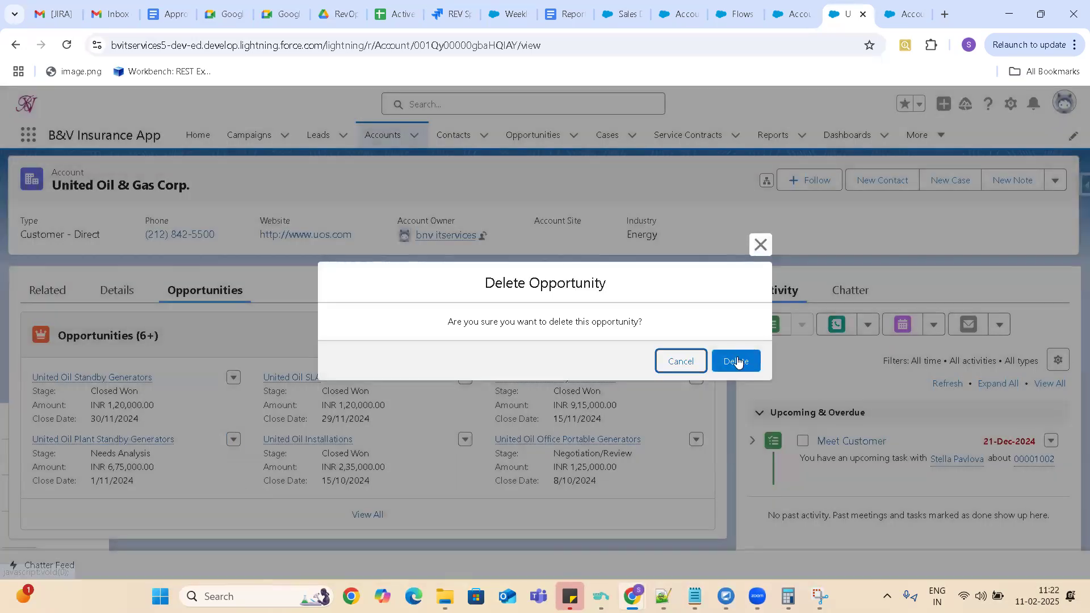
pyautogui.click(737, 362)
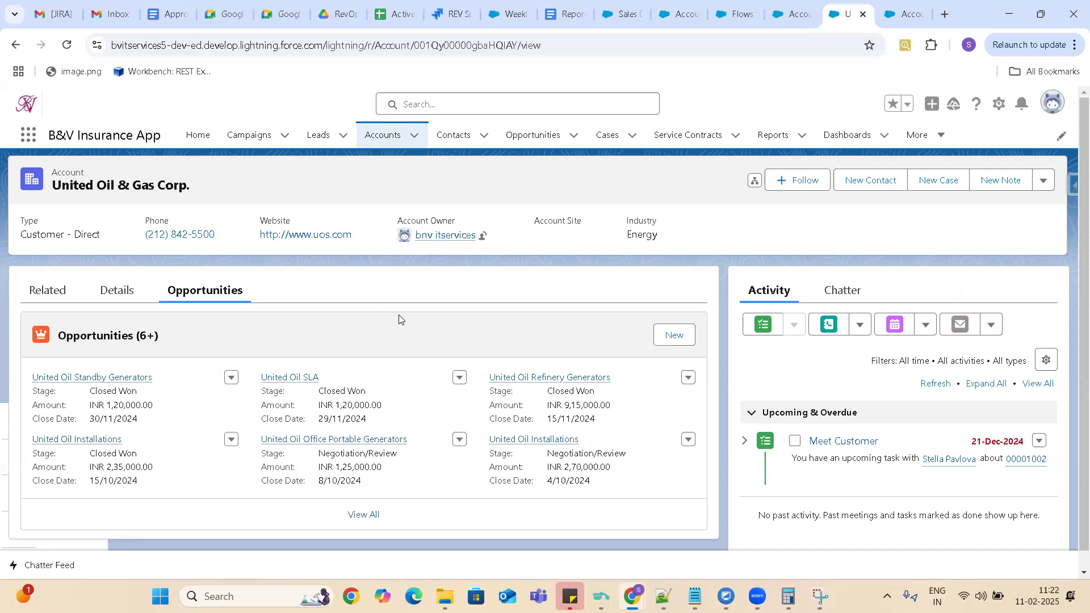
pyautogui.click(364, 514)
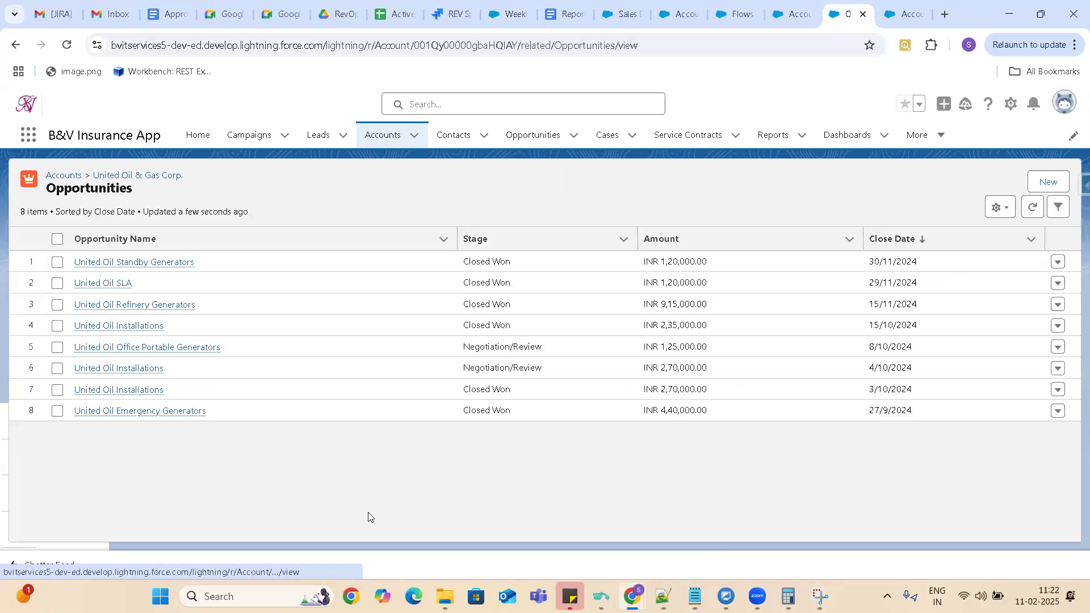
pyautogui.click(1056, 349)
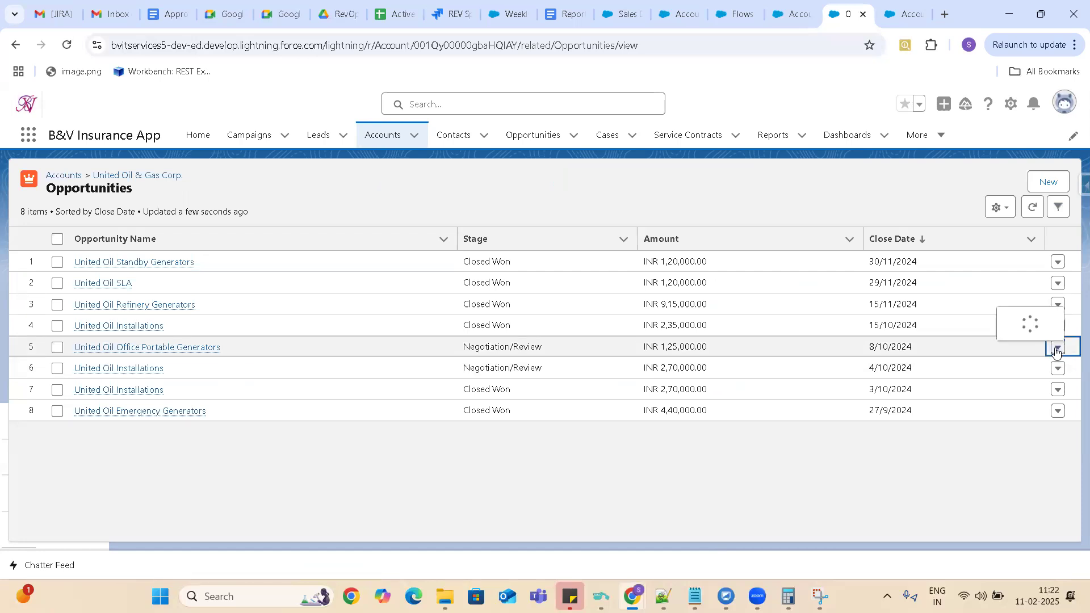
pyautogui.click(1013, 398)
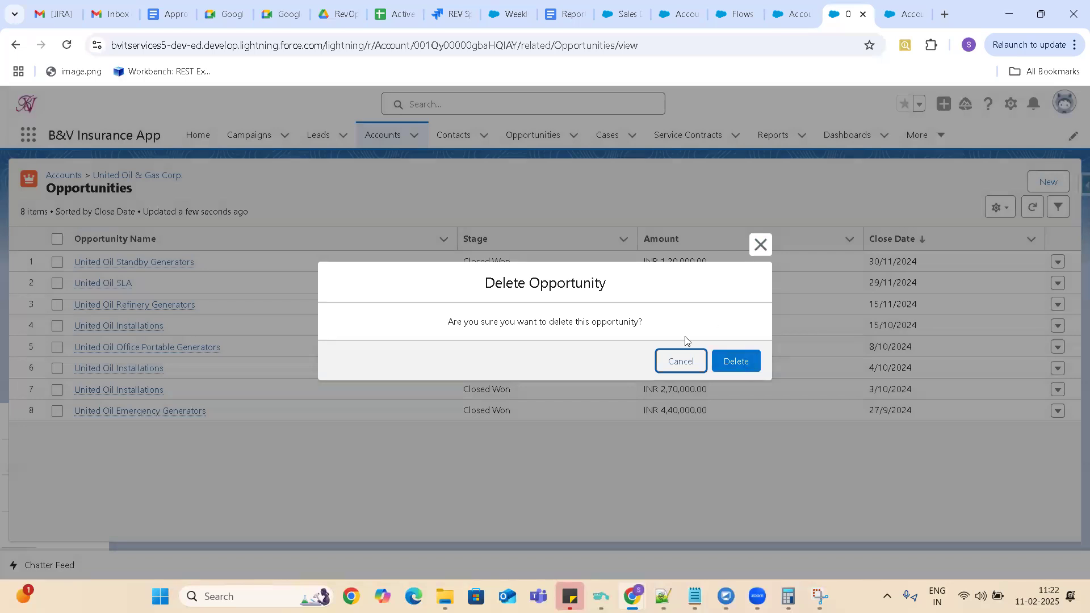
pyautogui.click(681, 362)
# Open United Oil Office Portable Generators and the Negotiation/Review United Oil Installations opportunity in new tabs, and switch to the former.
pyautogui.rightClick(158, 353)
pyautogui.click(184, 367)
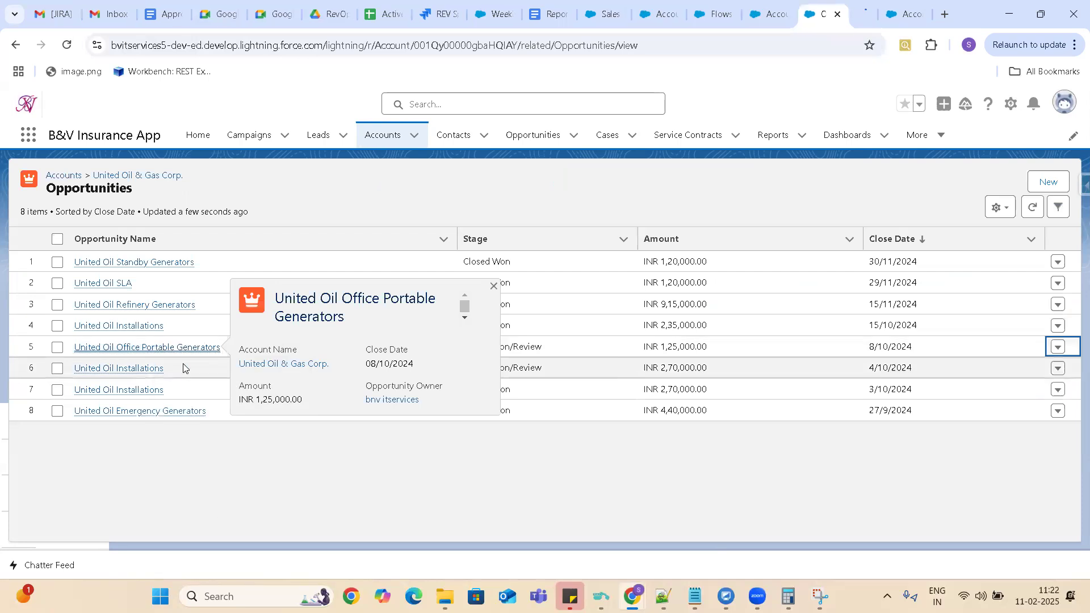
pyautogui.rightClick(143, 373)
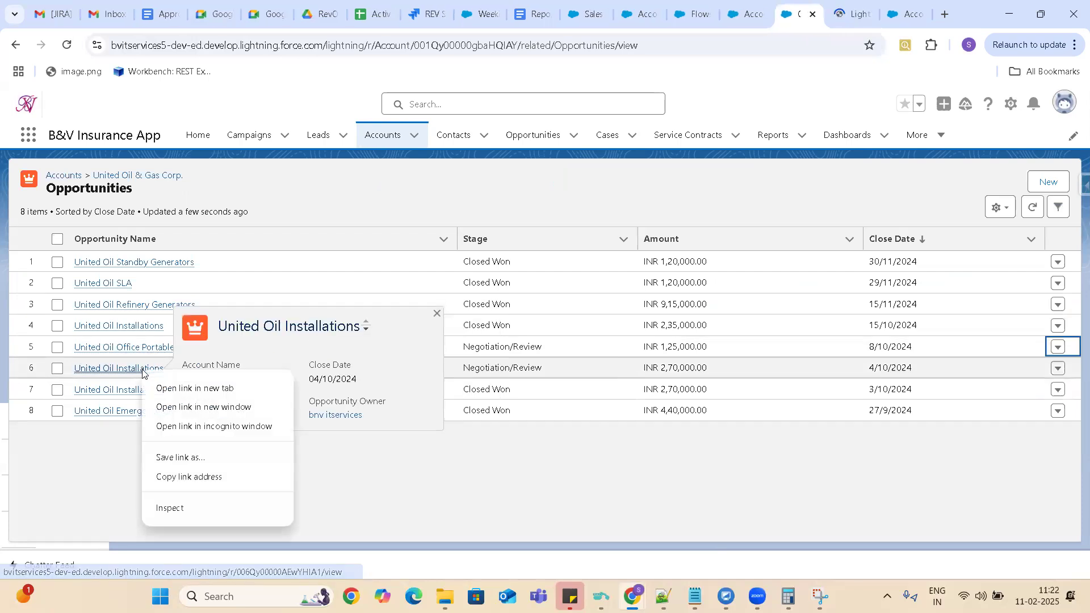
pyautogui.click(173, 389)
pyautogui.click(808, 17)
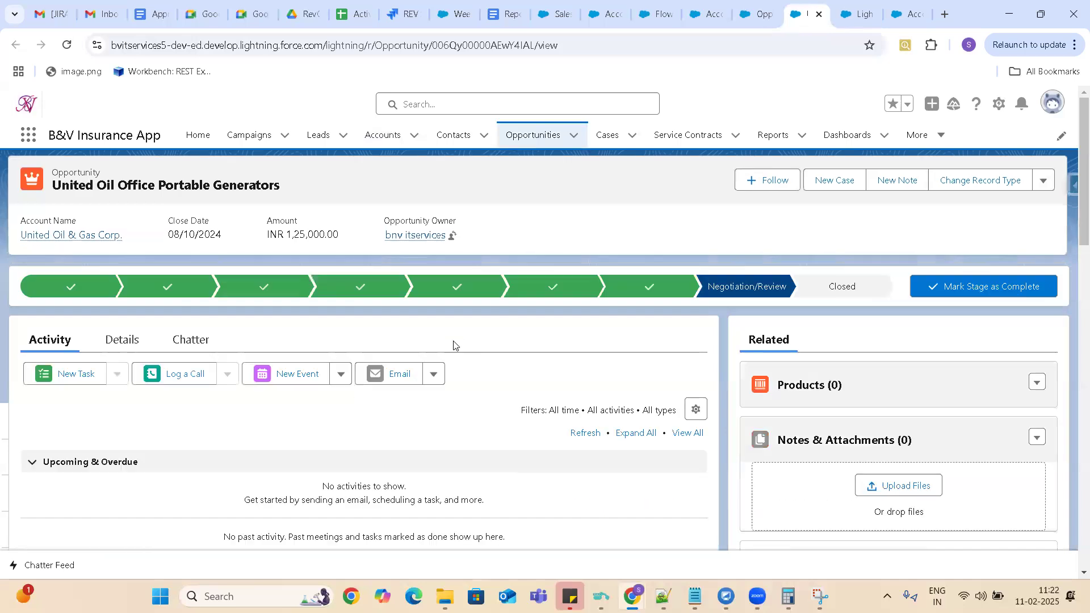
# Try to close the United Oil Office Portable Generators opportunity with the Closed Lost stage.
pyautogui.click(117, 344)
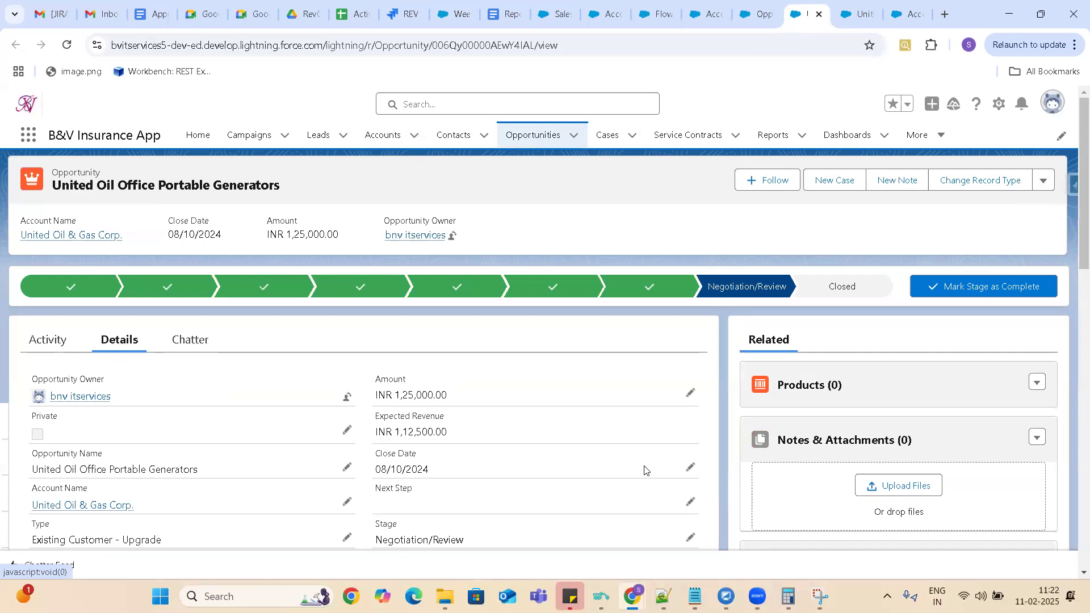
pyautogui.click(845, 287)
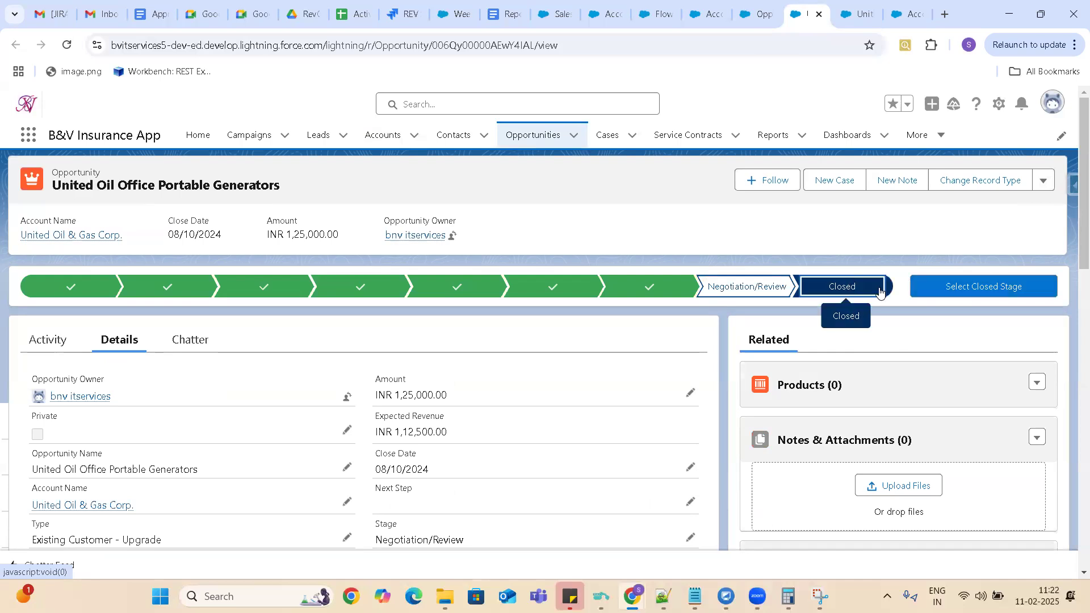
pyautogui.click(982, 287)
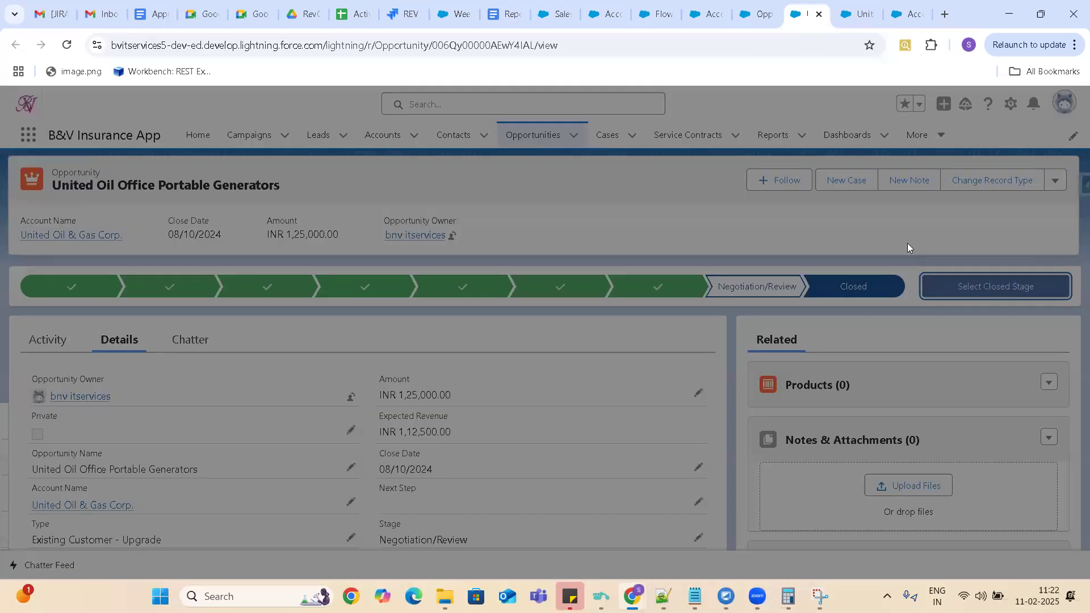
pyautogui.click(454, 329)
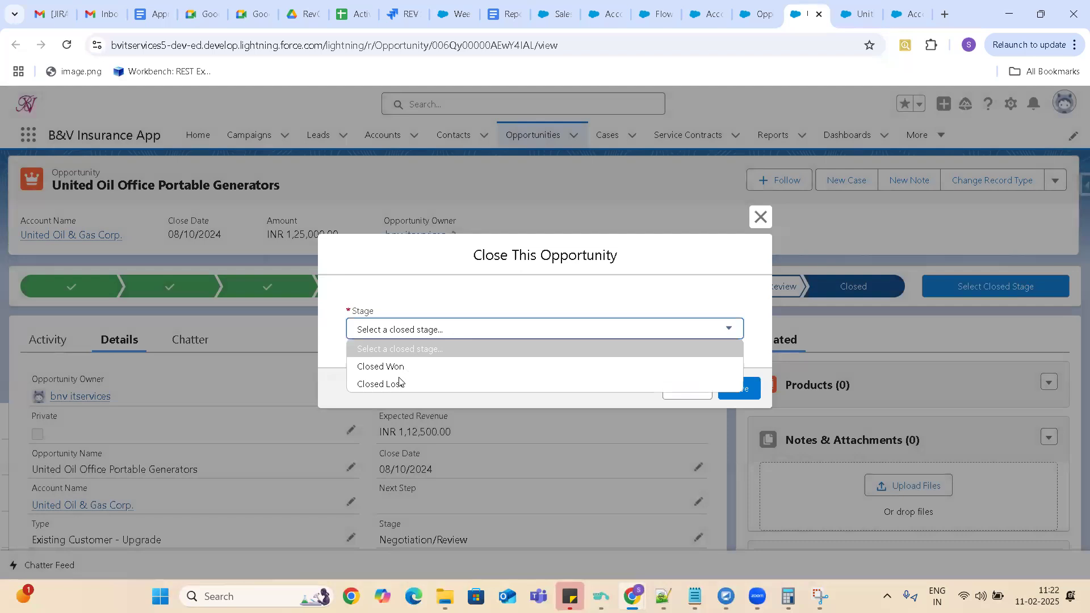
pyautogui.click(400, 384)
pyautogui.click(742, 391)
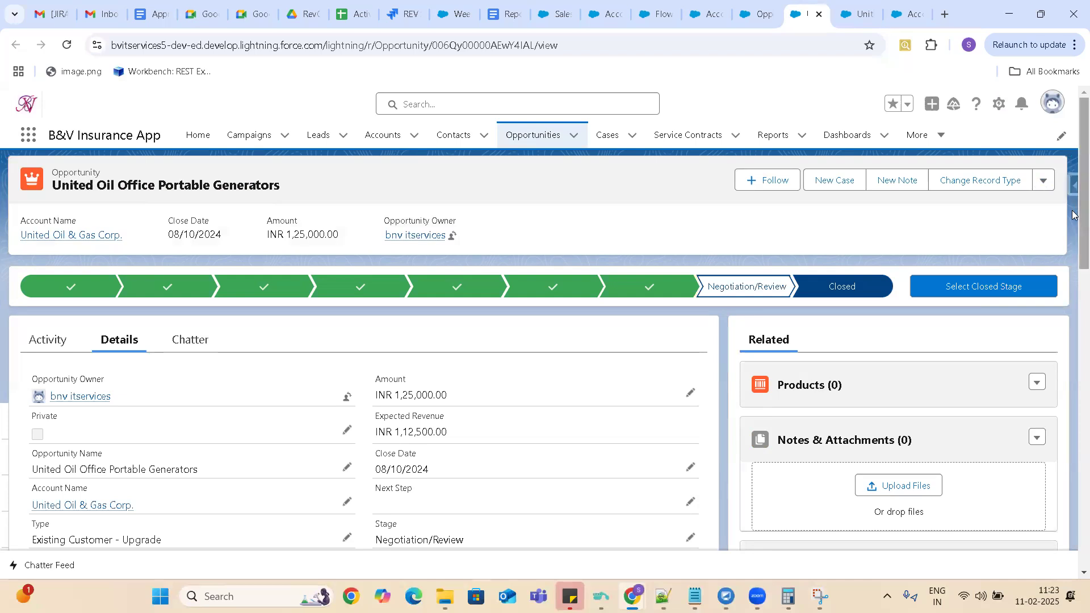
# Delete the United Oil Office Portable Generators opportunity from its record page.
pyautogui.click(758, 14)
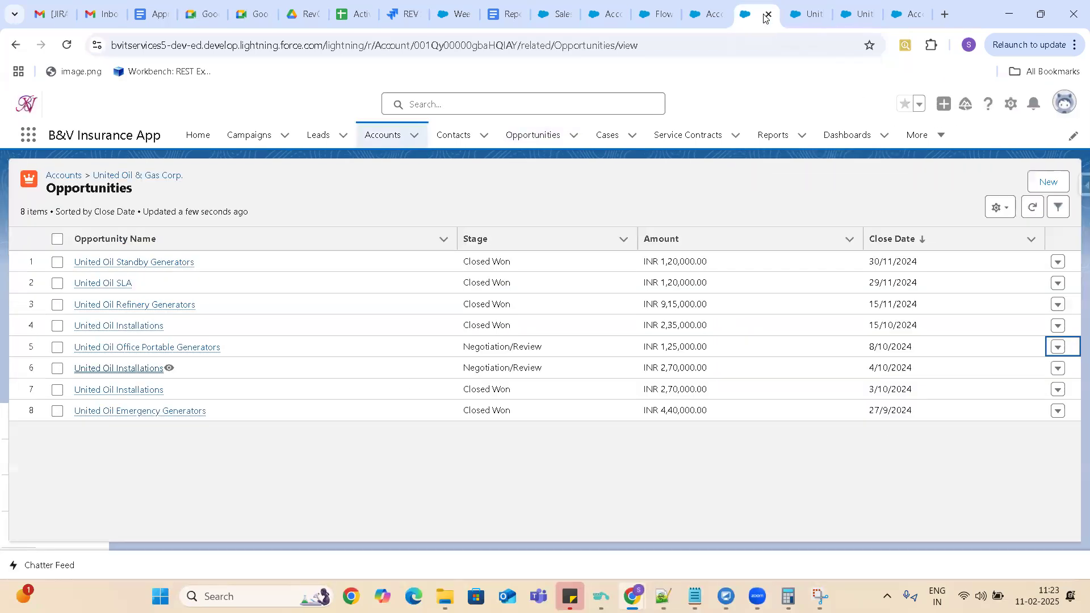
pyautogui.click(810, 15)
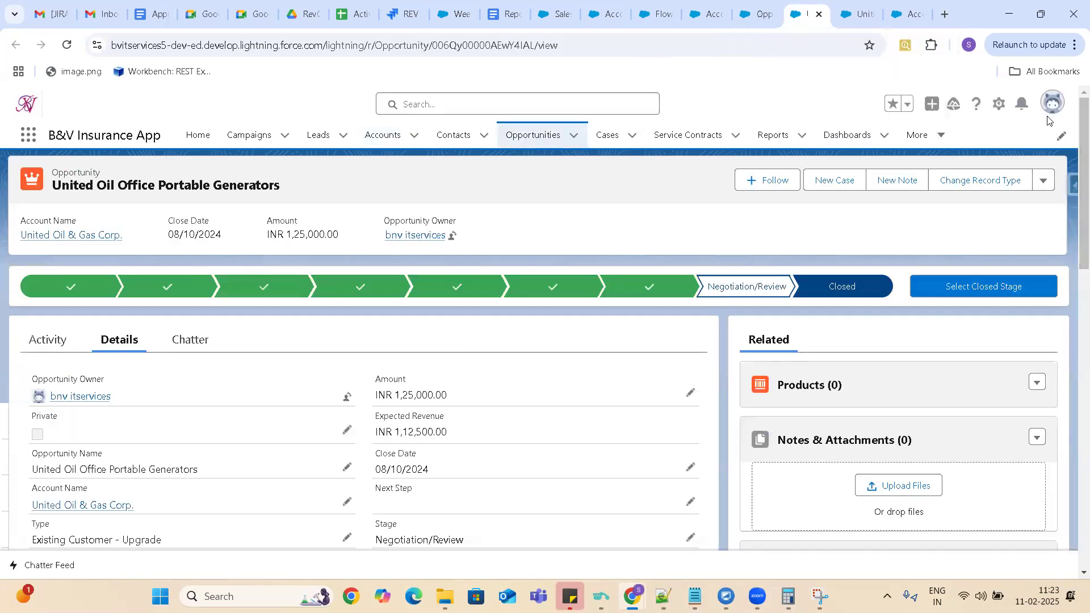
pyautogui.click(1044, 181)
pyautogui.click(987, 257)
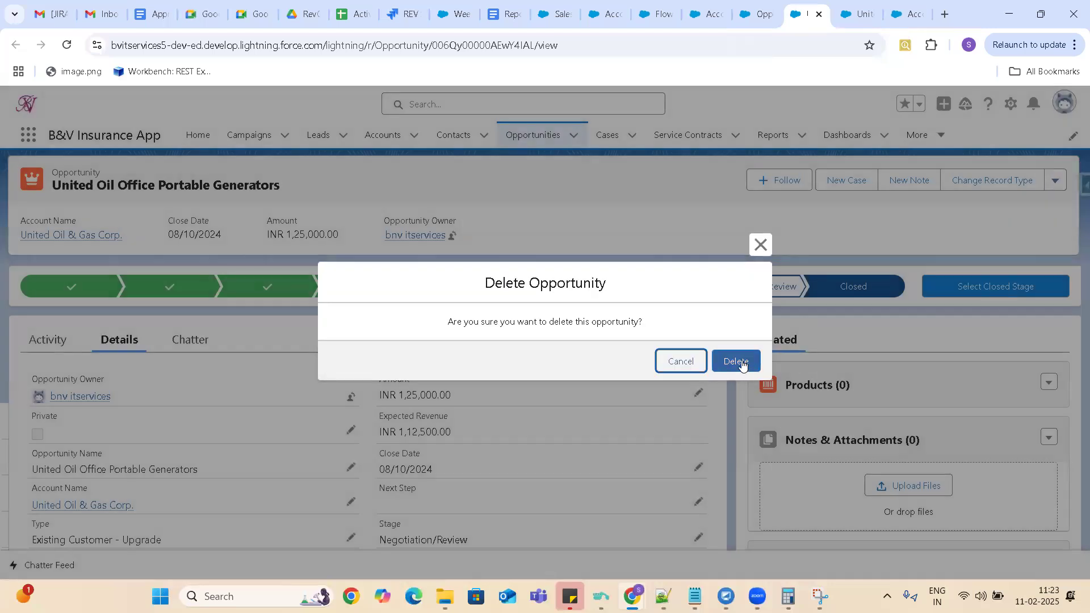
pyautogui.click(736, 360)
# Delete the Negotiation/Review United Oil Installations opportunity from its record page.
pyautogui.click(862, 8)
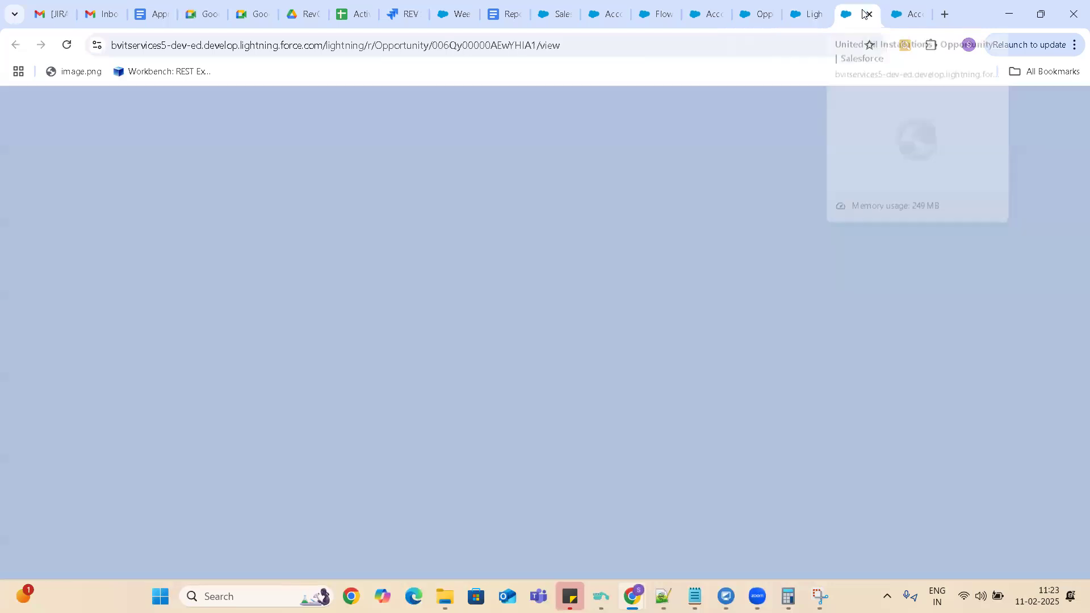
pyautogui.click(1047, 188)
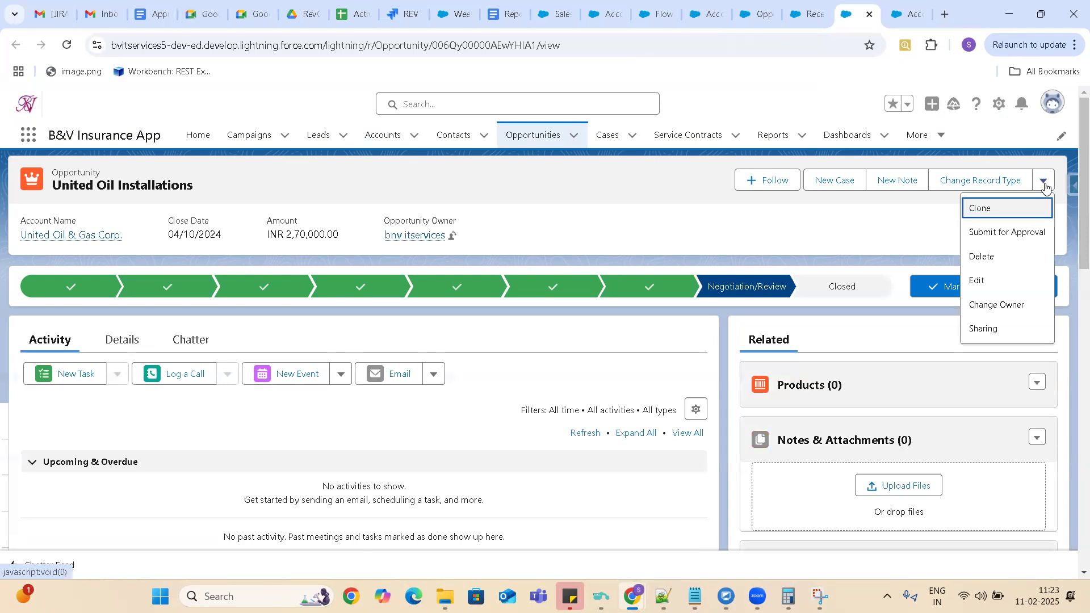
pyautogui.click(988, 259)
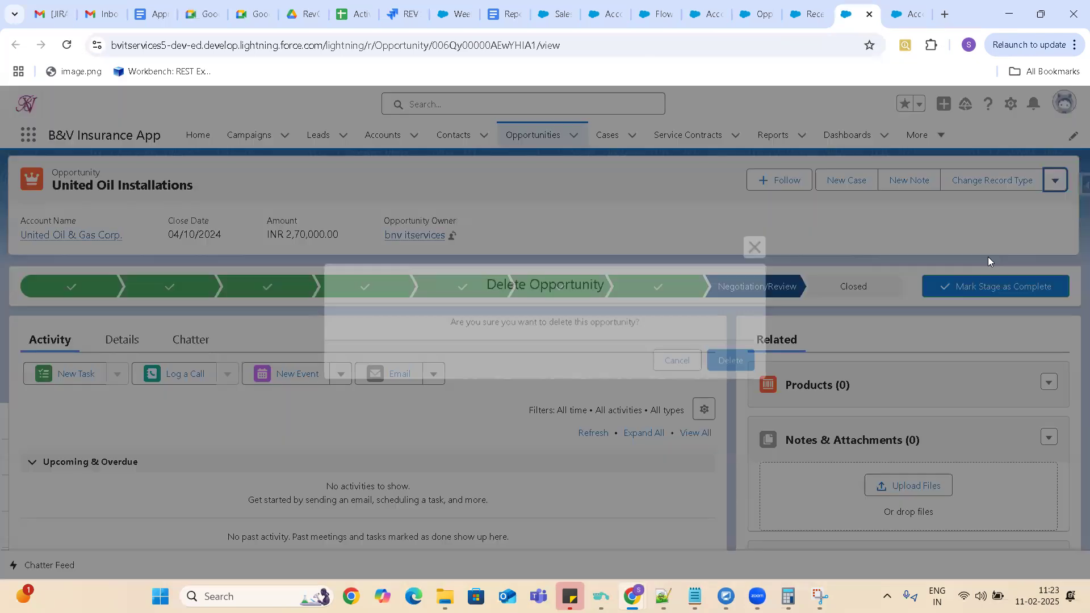
pyautogui.click(736, 362)
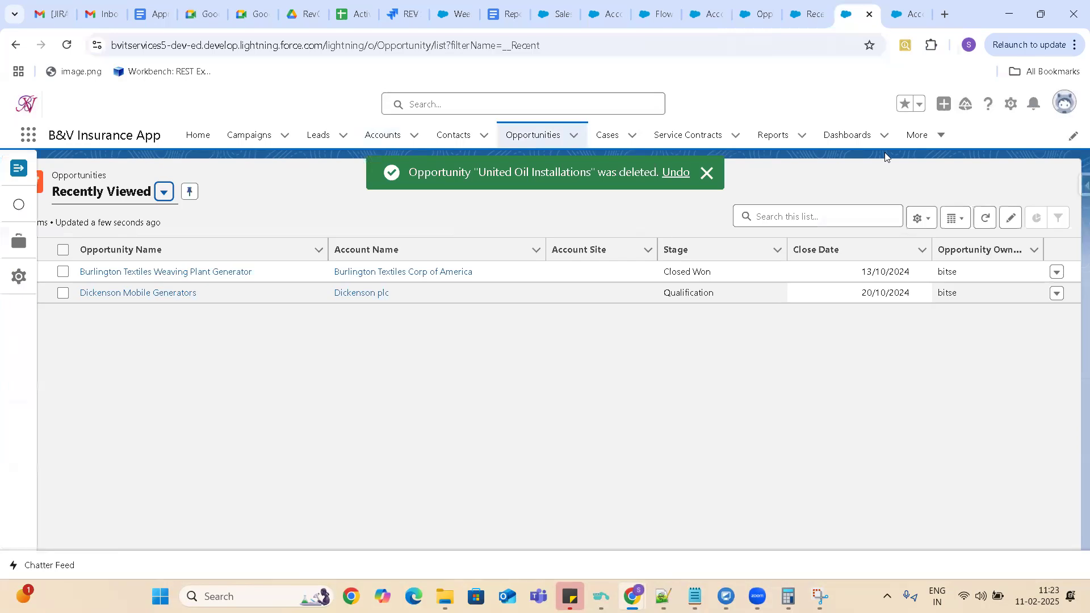
# Return to the United Oil & Gas Corp. account record and check its remaining opportunities and its Status field.
pyautogui.click(815, 15)
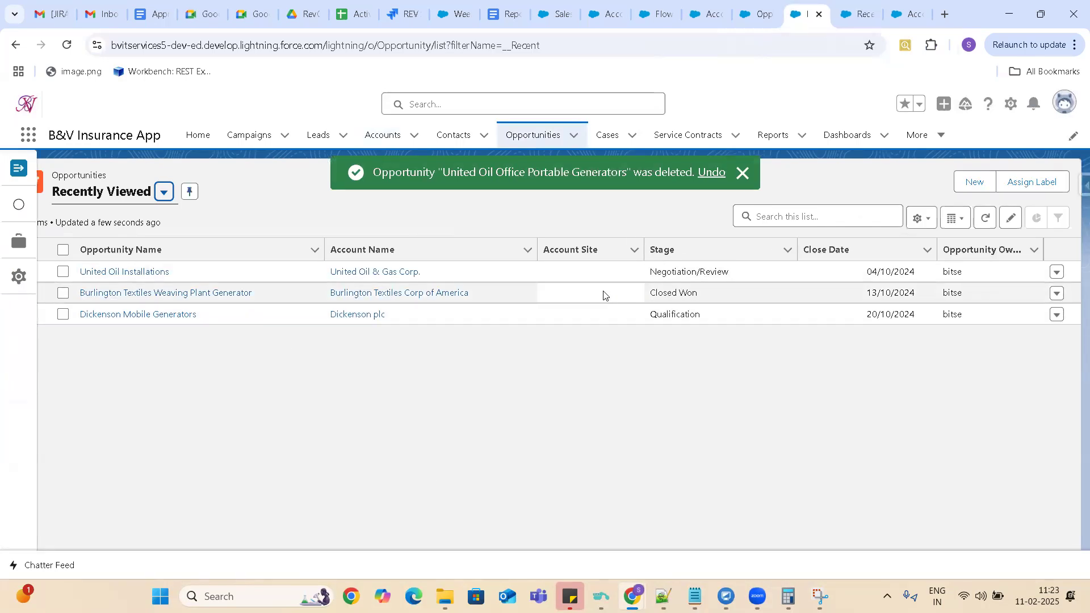
pyautogui.click(707, 15)
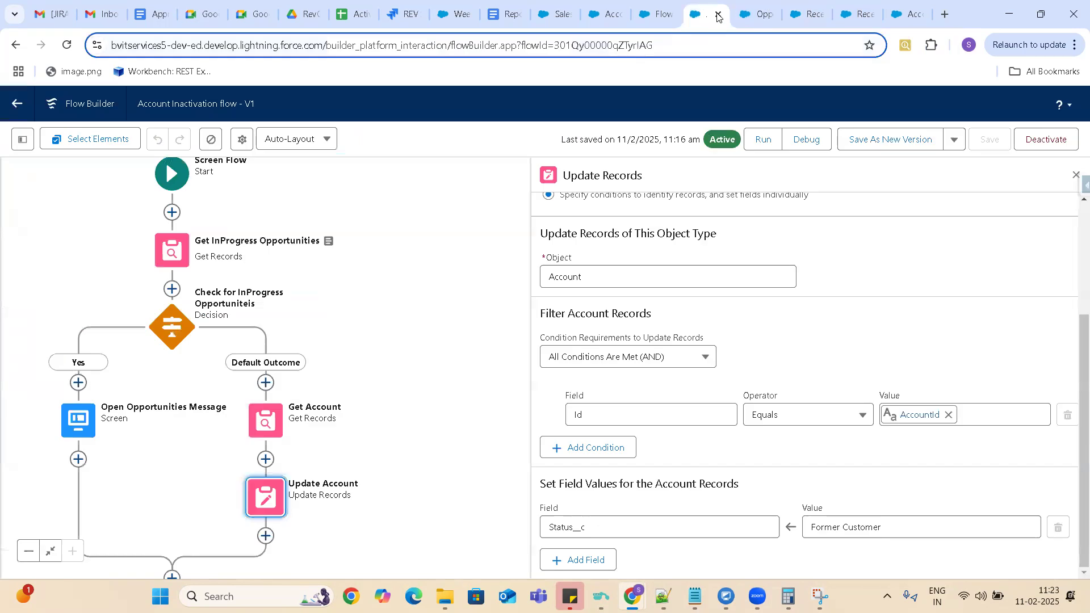
pyautogui.click(765, 14)
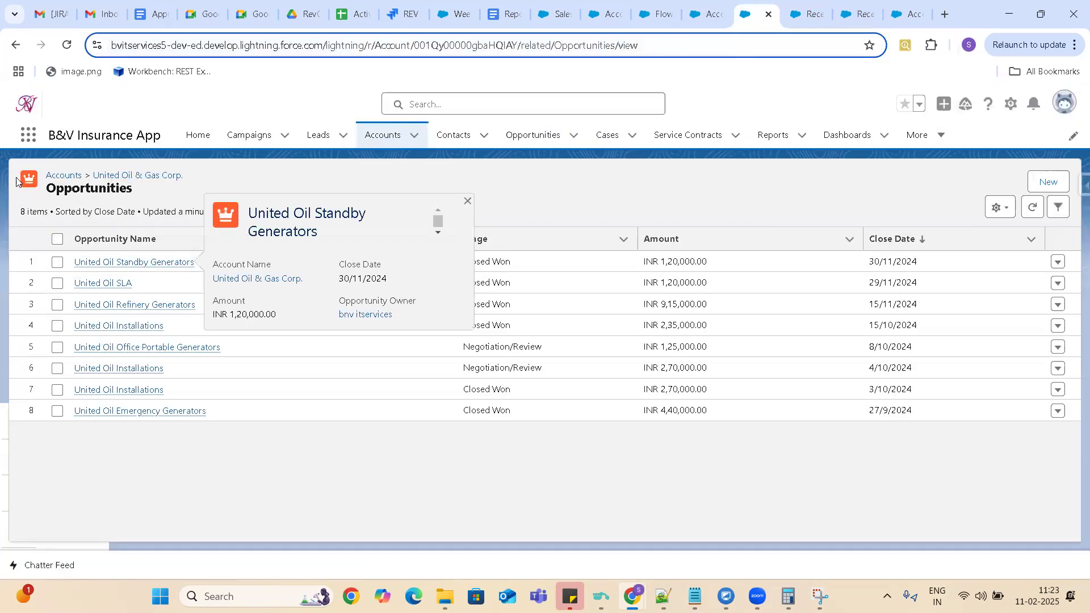
pyautogui.click(142, 175)
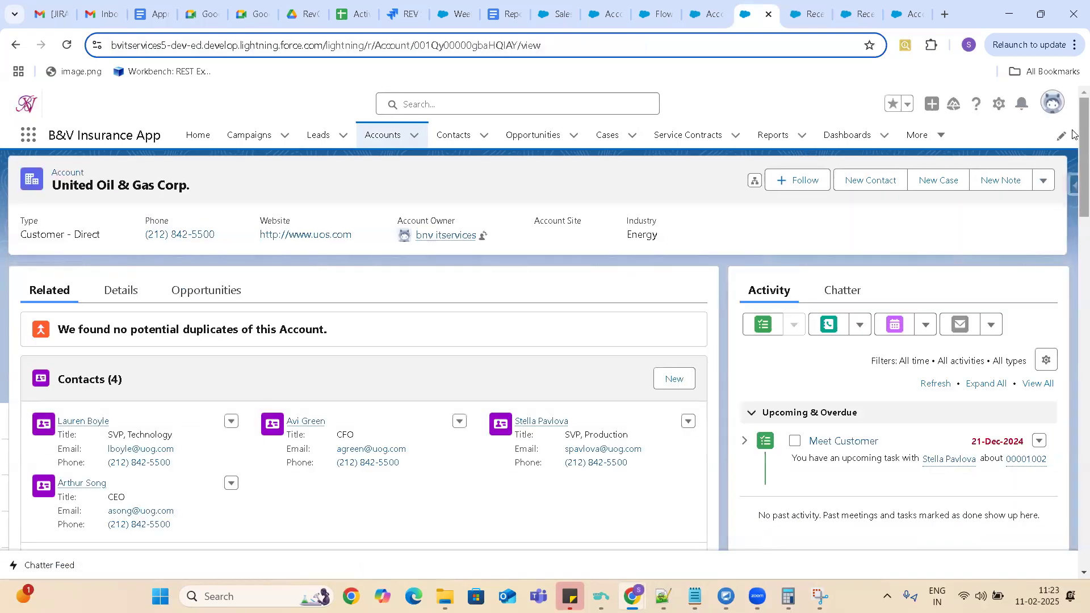
pyautogui.scroll(-2, 1073, 180)
pyautogui.scroll(-6, 1073, 180)
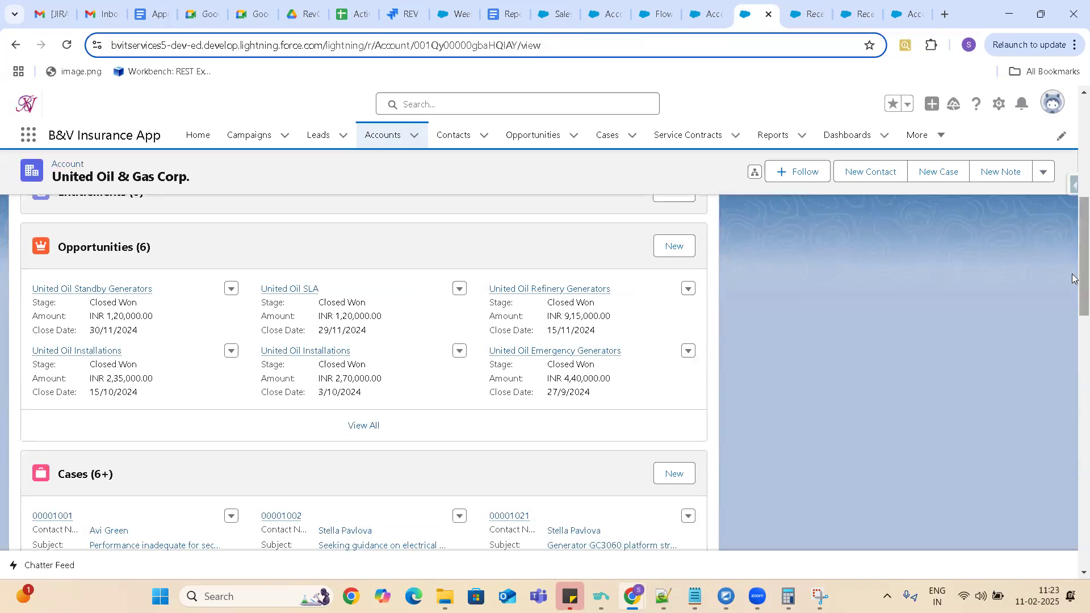
pyautogui.moveTo(1074, 279); pyautogui.dragTo(1074, 153)
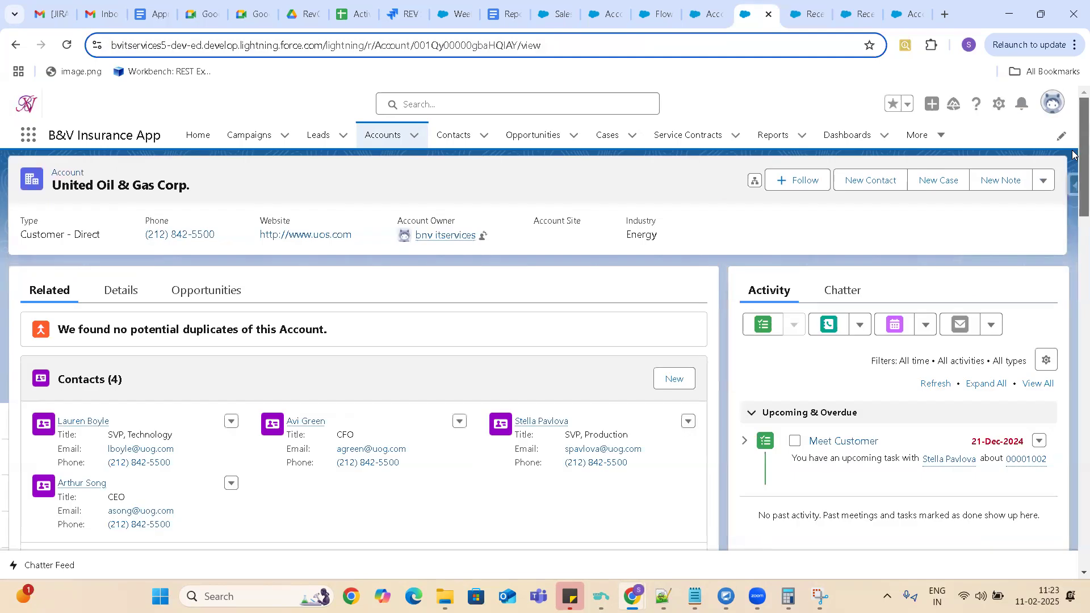
pyautogui.click(117, 291)
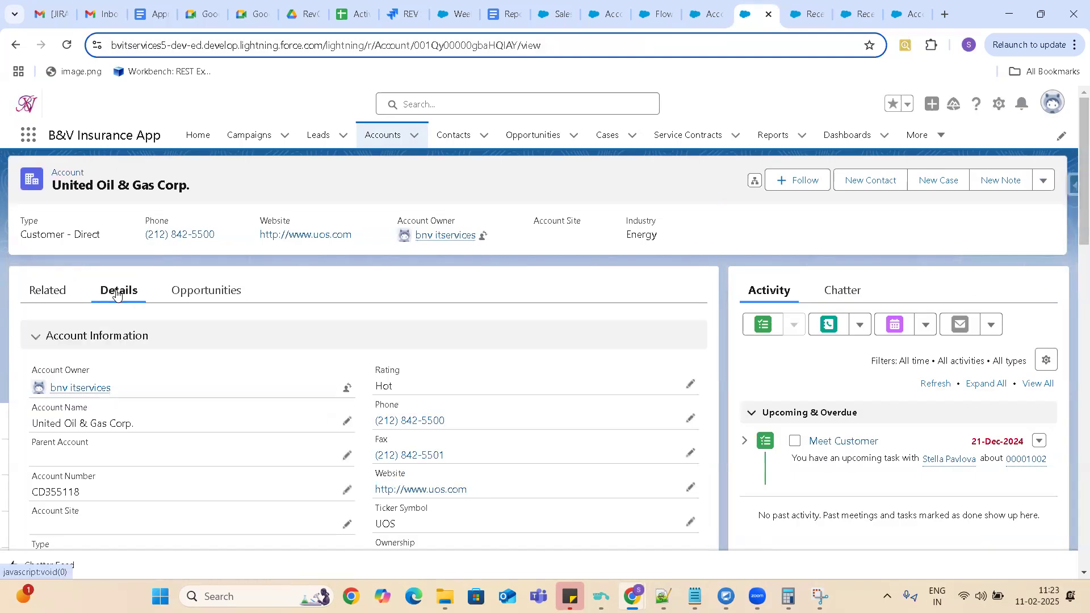
pyautogui.moveTo(1073, 139); pyautogui.dragTo(1074, 229)
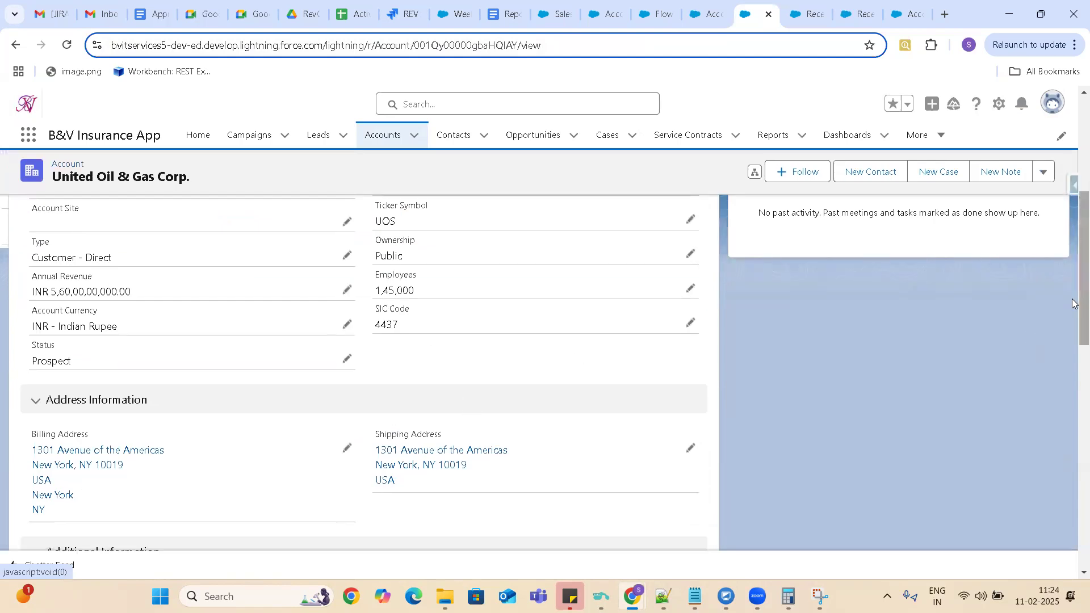
# Run the Inactivate Account action on United Oil & Gas Corp. and close its dialog.
pyautogui.scroll(5, 1048, 317)
pyautogui.click(1046, 181)
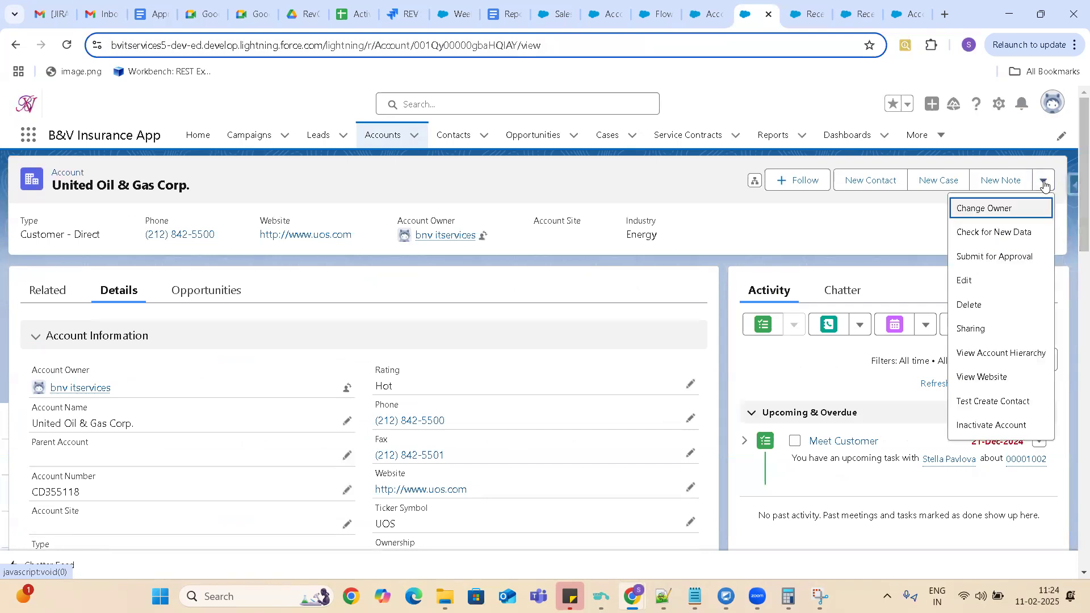
pyautogui.click(986, 432)
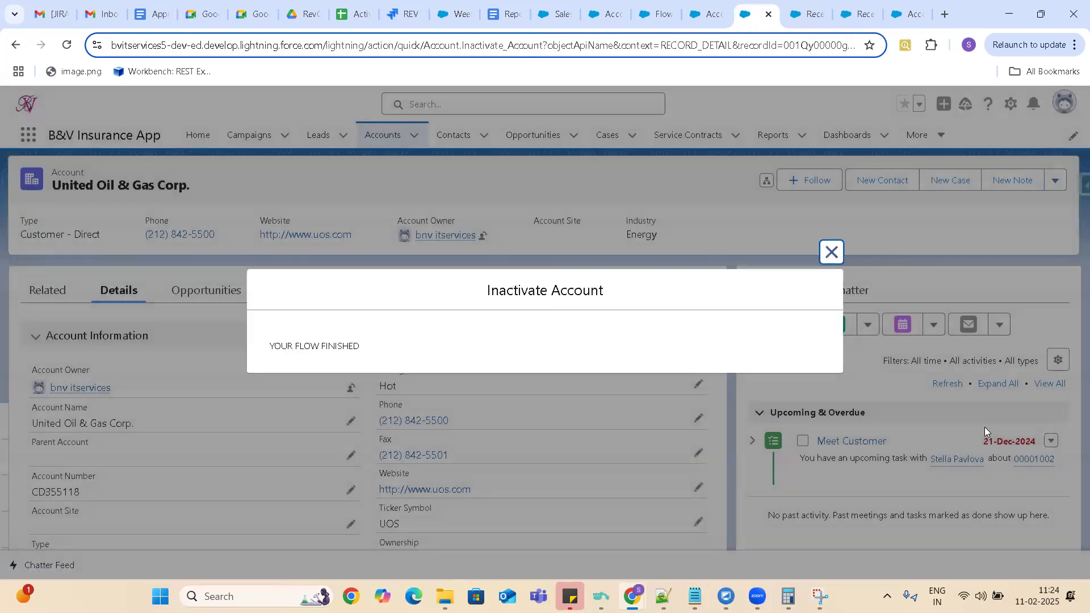
pyautogui.click(832, 252)
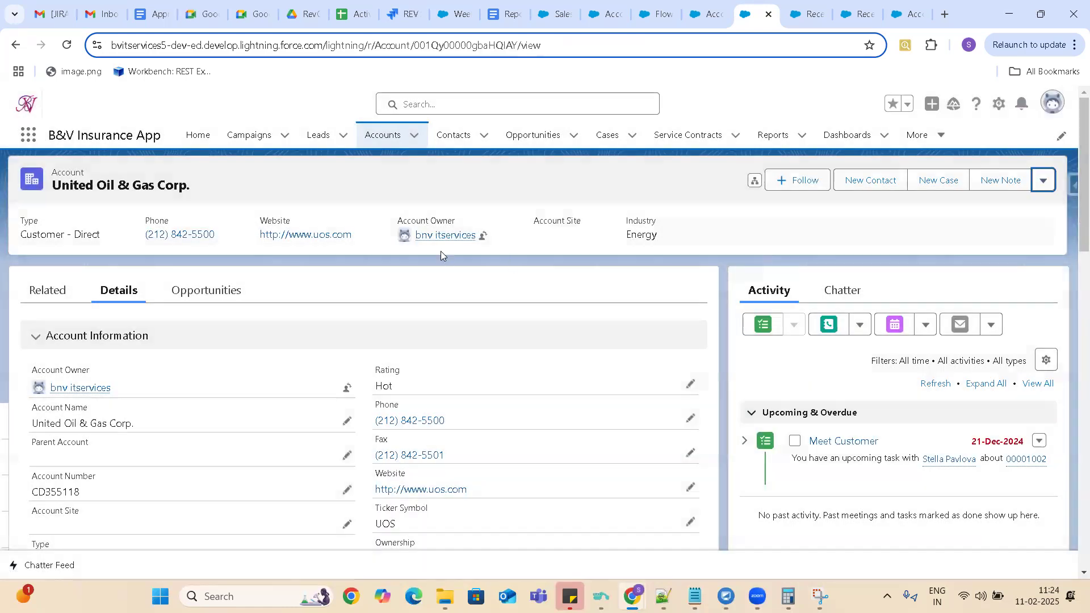
# Refresh the account record and check the Status field in its details.
pyautogui.click(67, 46)
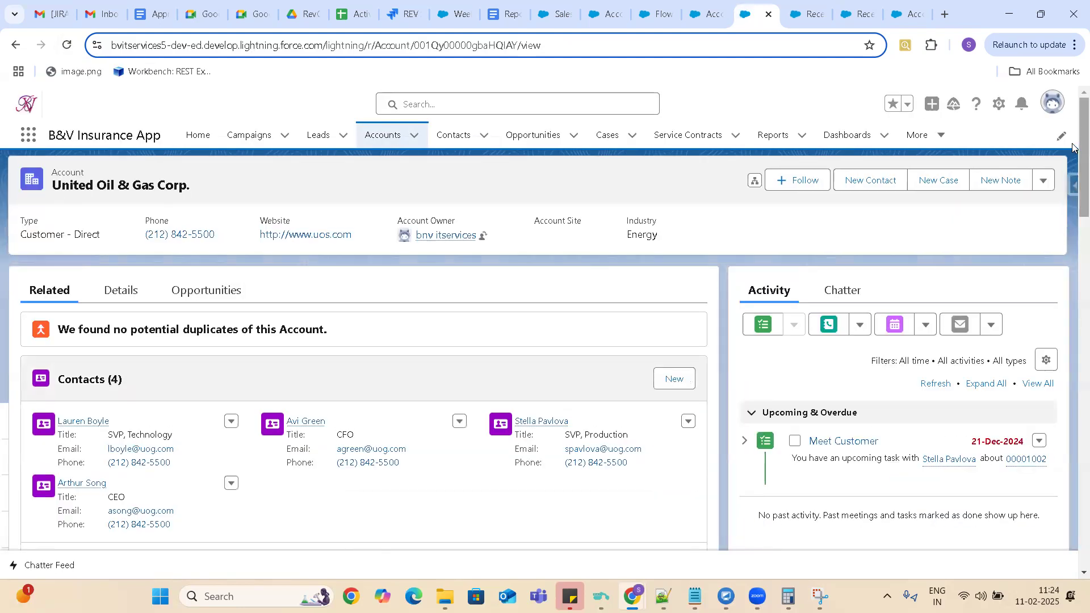
pyautogui.click(112, 296)
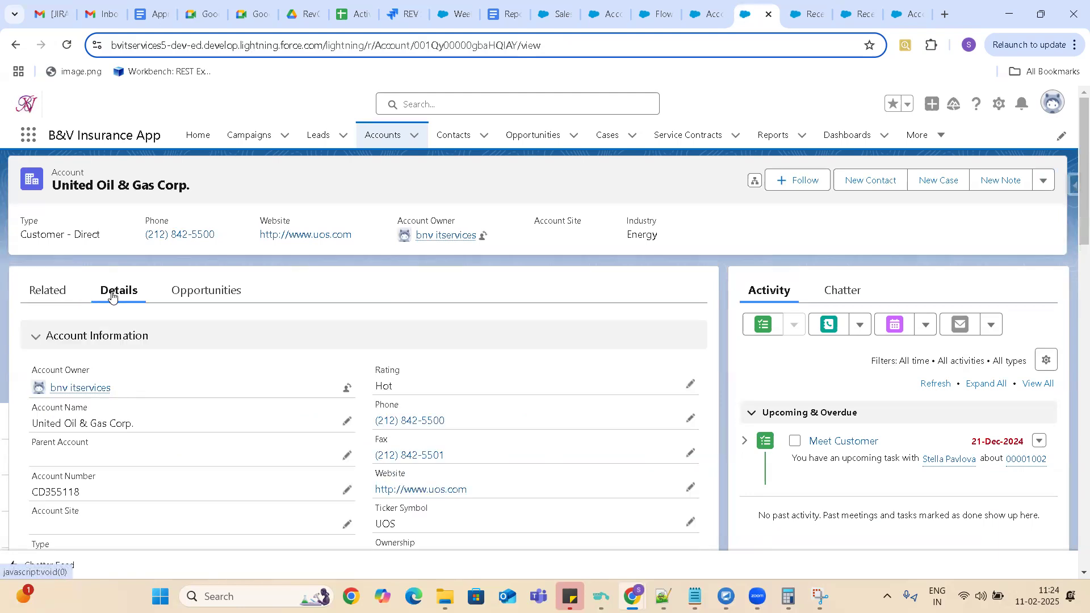
pyautogui.scroll(-5, 1073, 220)
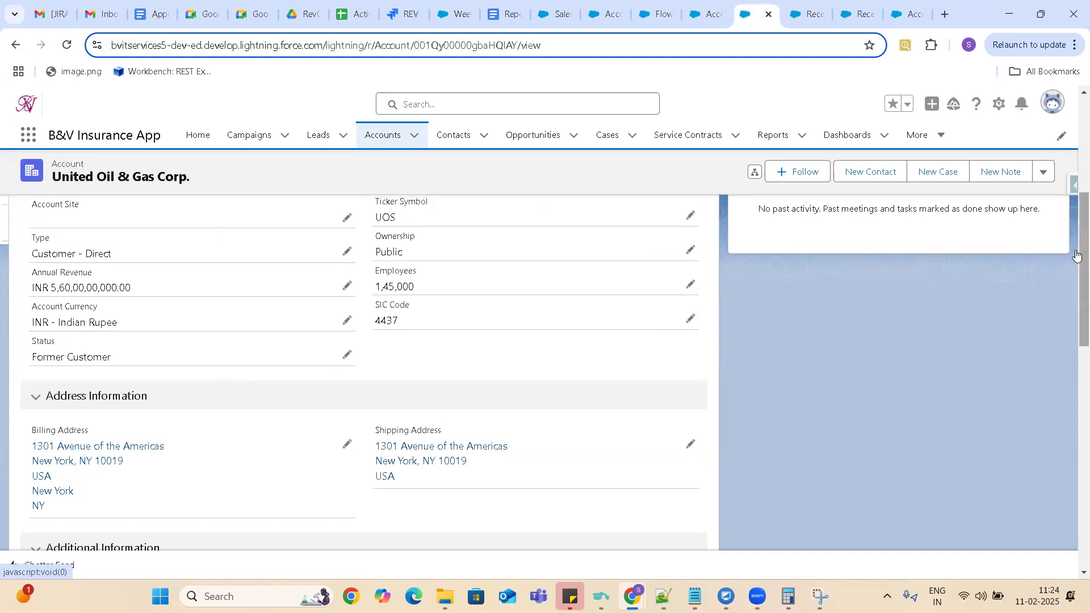
pyautogui.moveTo(1078, 272); pyautogui.dragTo(1078, 105)
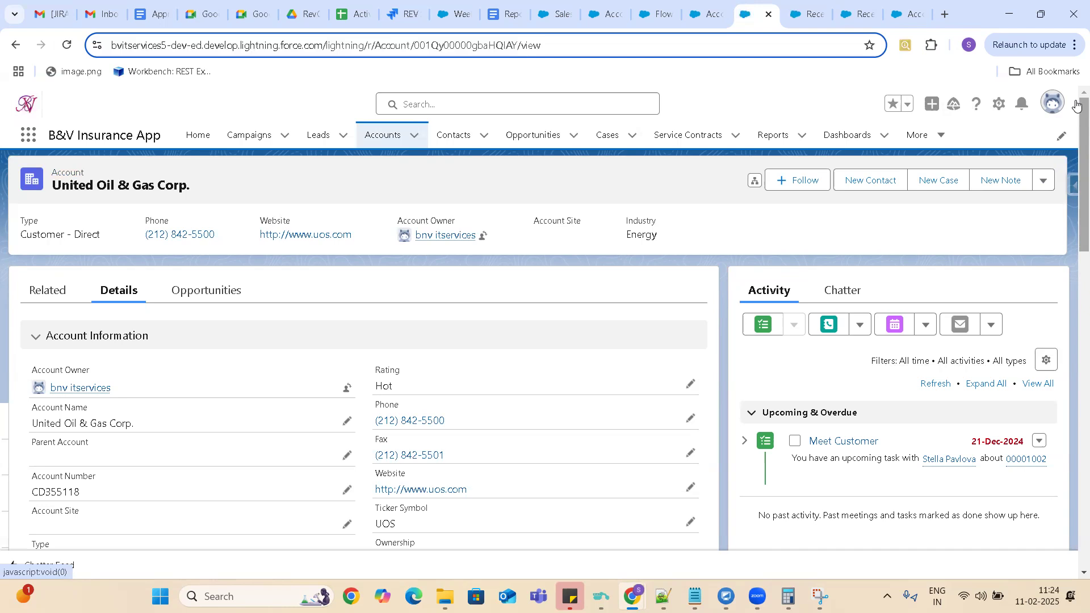
# Review the Update Account element of the Account Inactivation flow and return to the account record's list of available actions.
pyautogui.click(1043, 182)
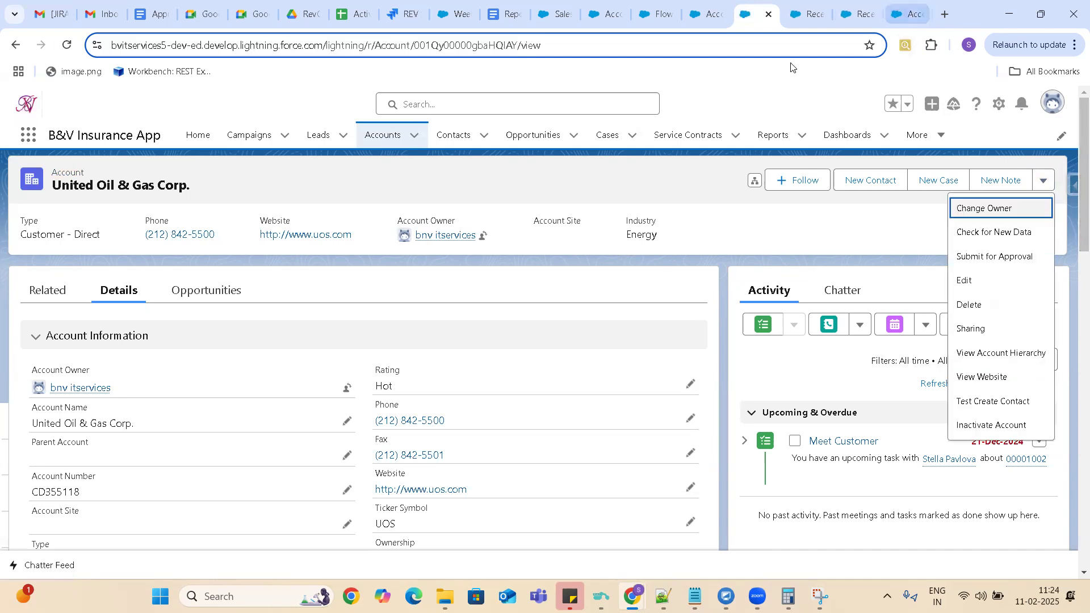
pyautogui.click(658, 12)
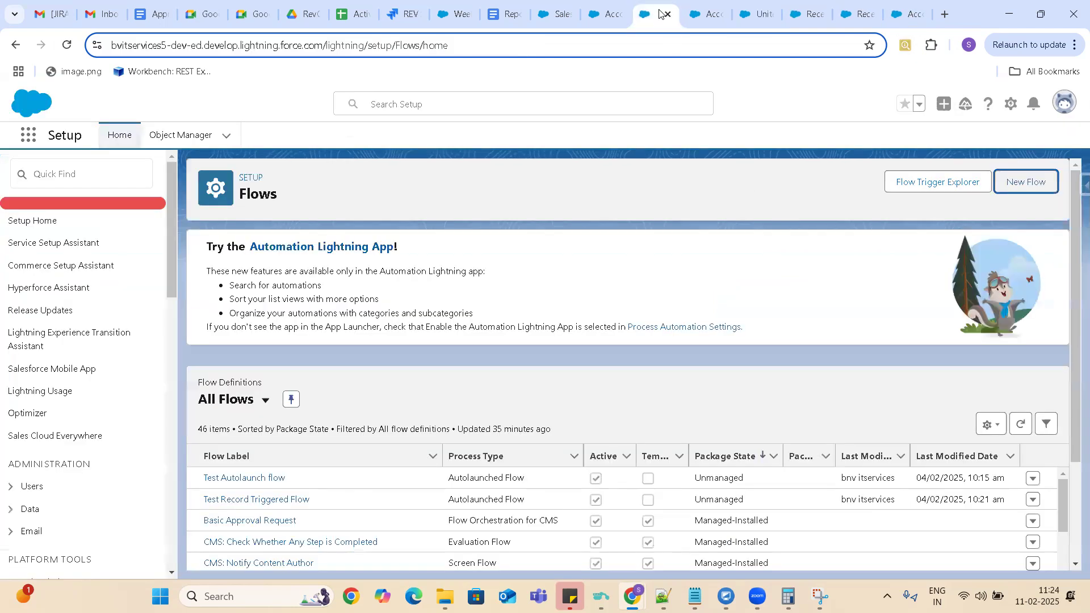
pyautogui.click(912, 15)
pyautogui.click(656, 15)
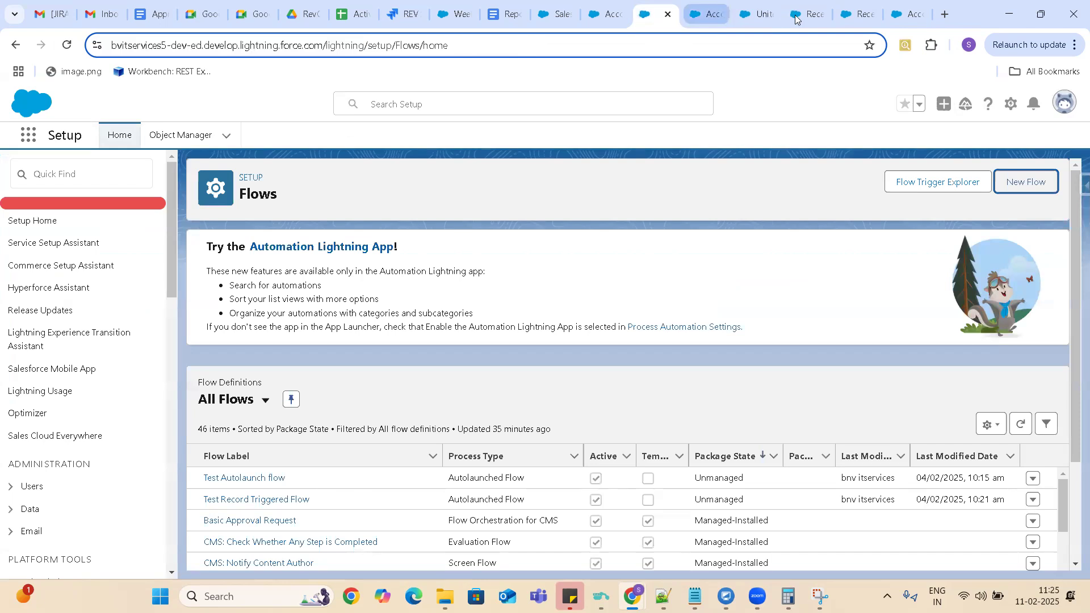
pyautogui.click(717, 14)
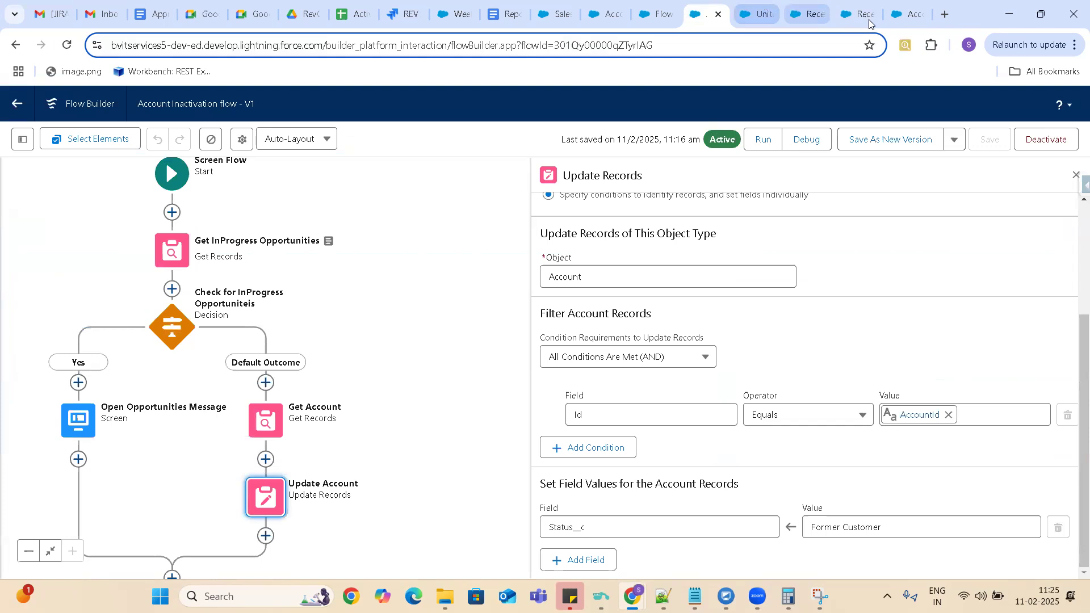
pyautogui.moveTo(869, 20)
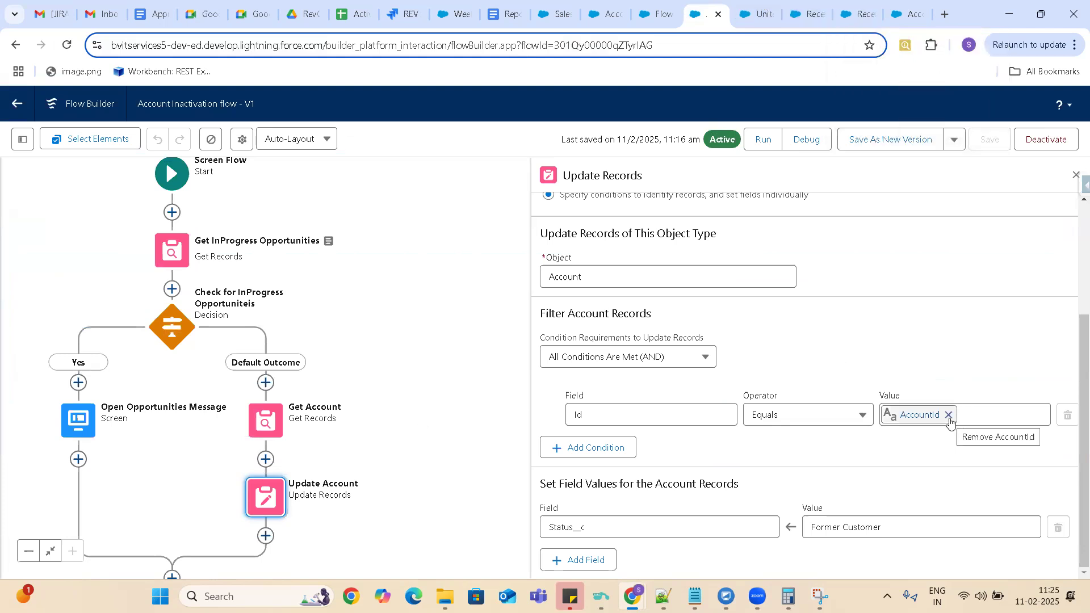
pyautogui.click(757, 15)
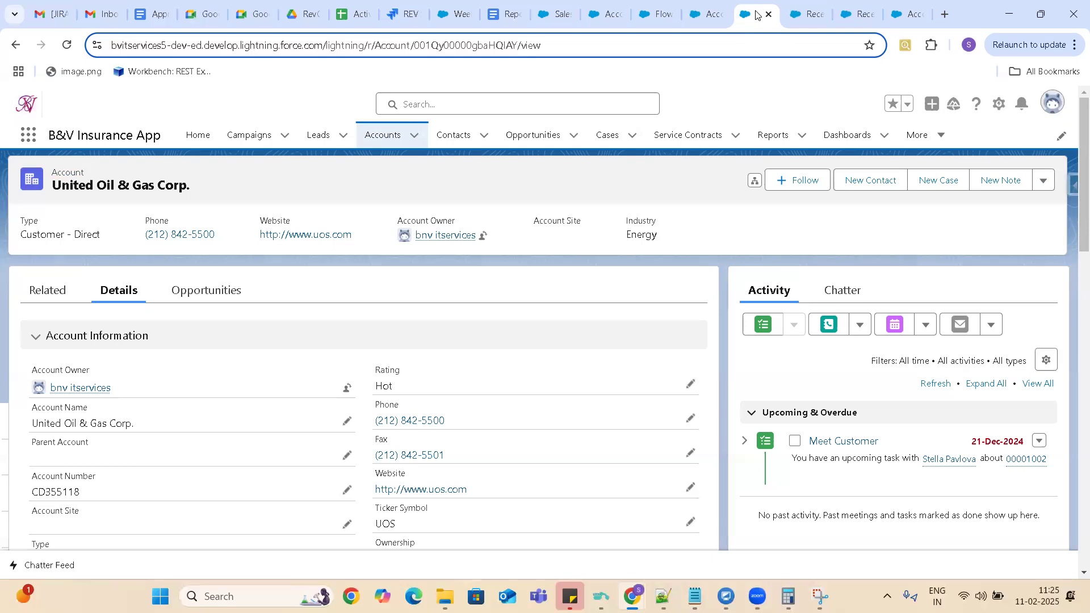
pyautogui.click(1042, 181)
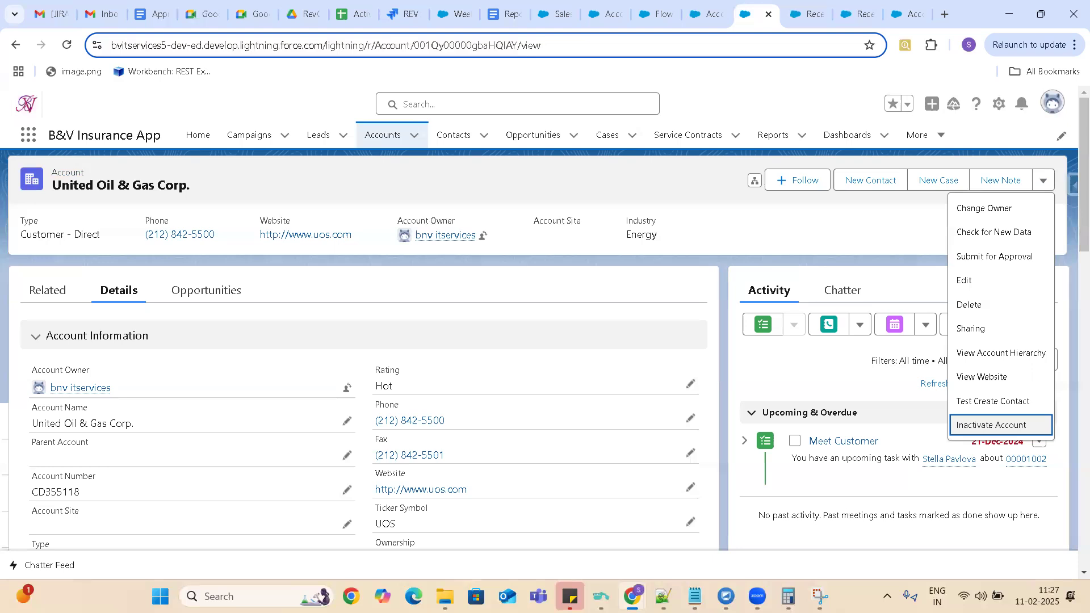
pyautogui.moveTo(638, 589)
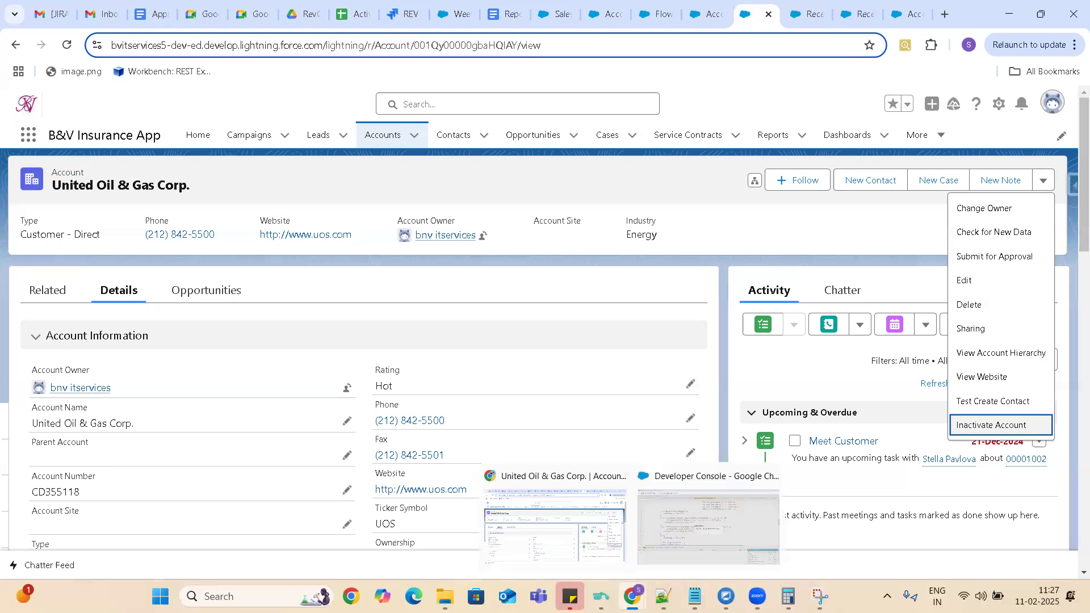